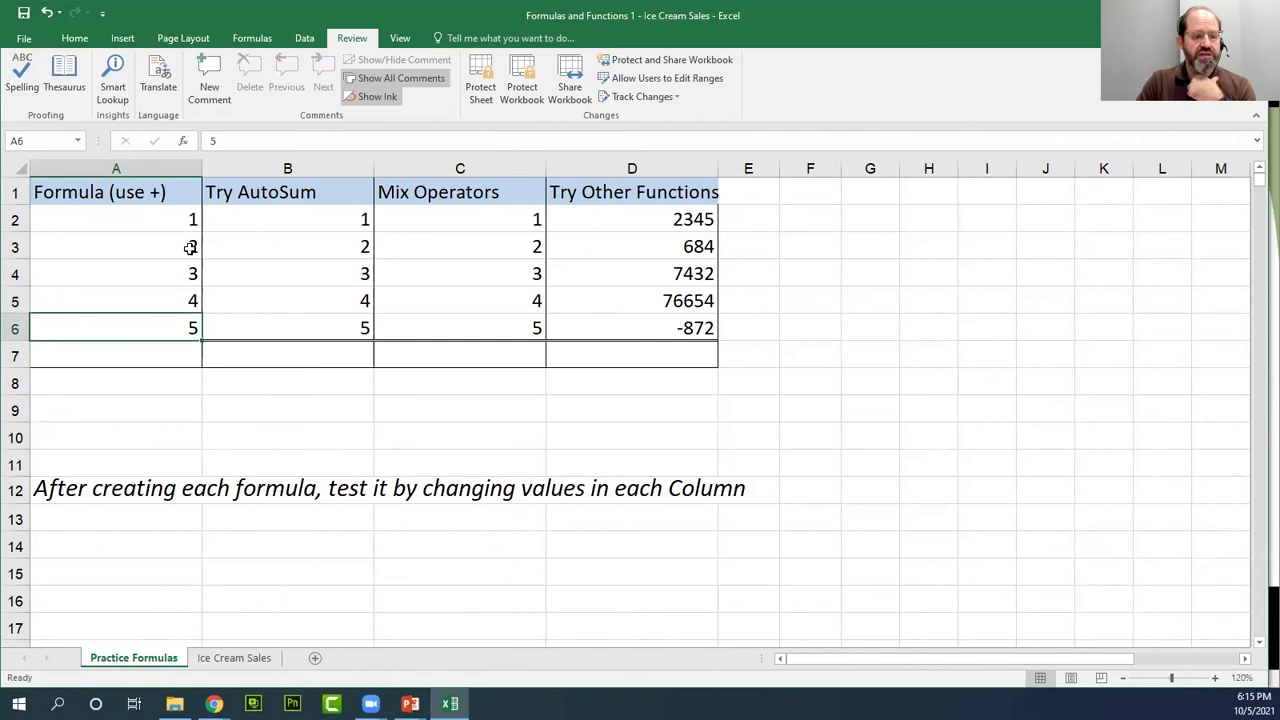
- Start a formula in cell A7, below the numbers of the first column, with an equals sign
key("Down")
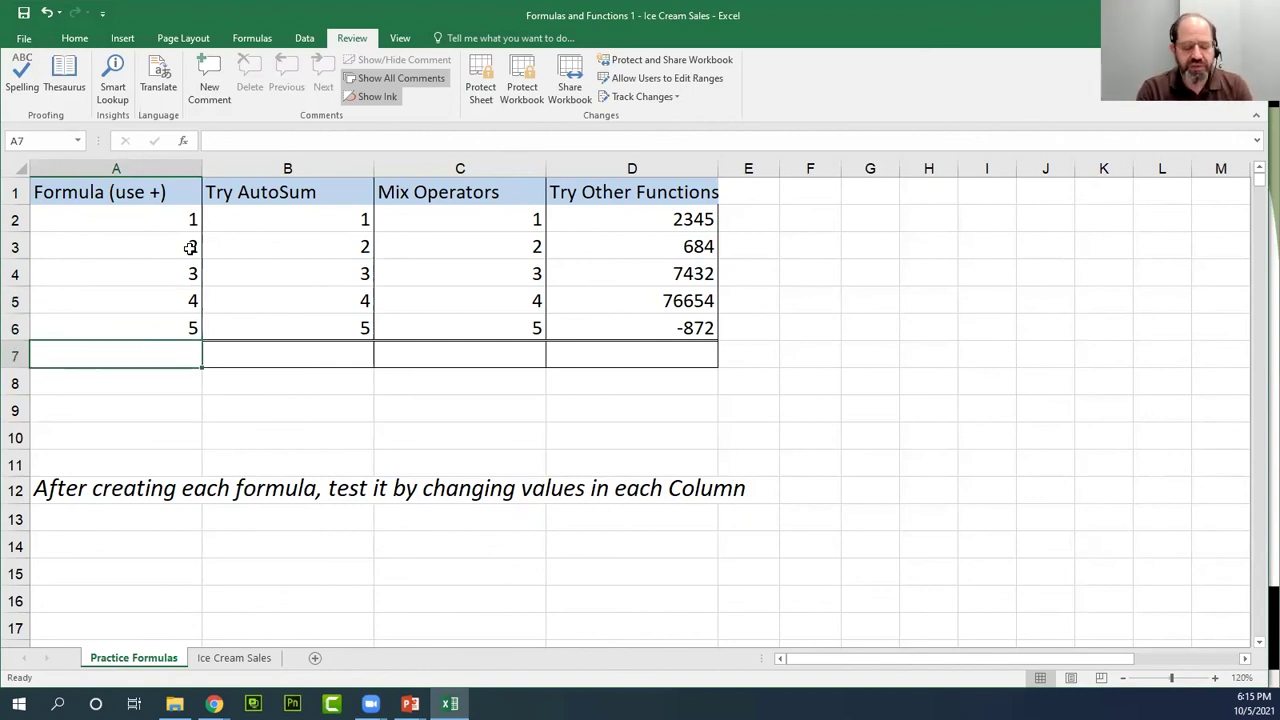
type("=")
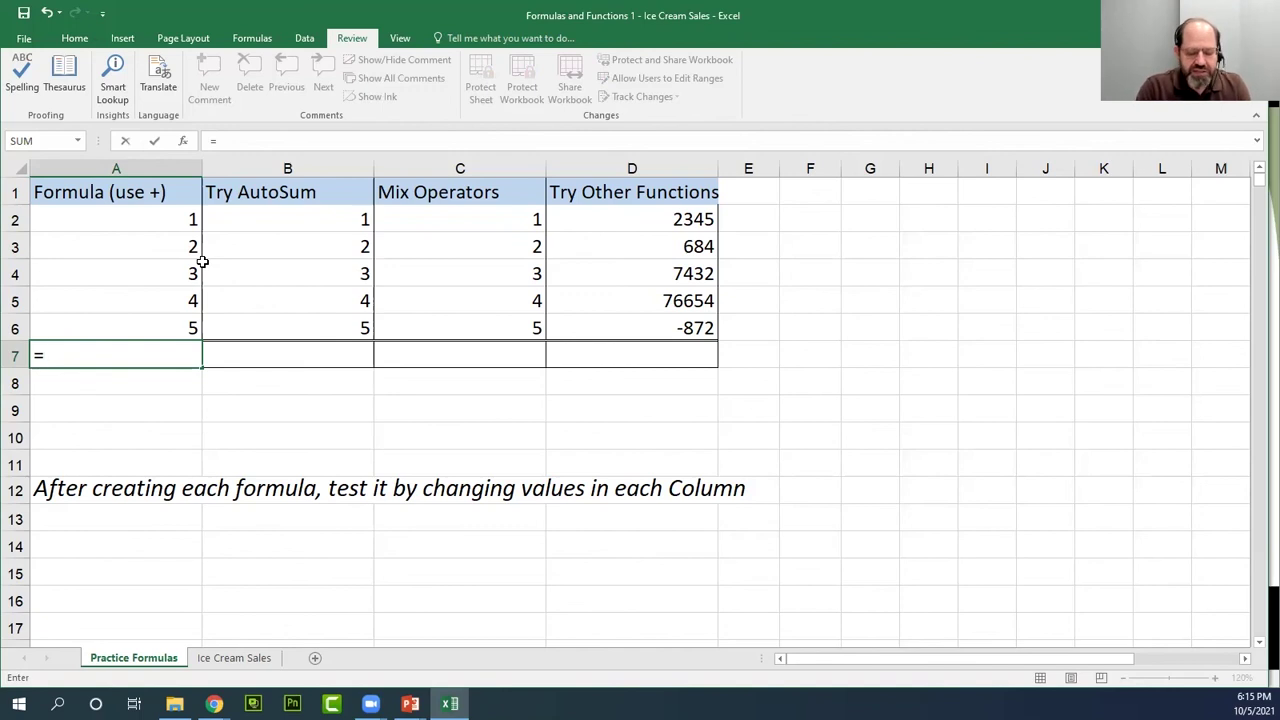
type("A1")
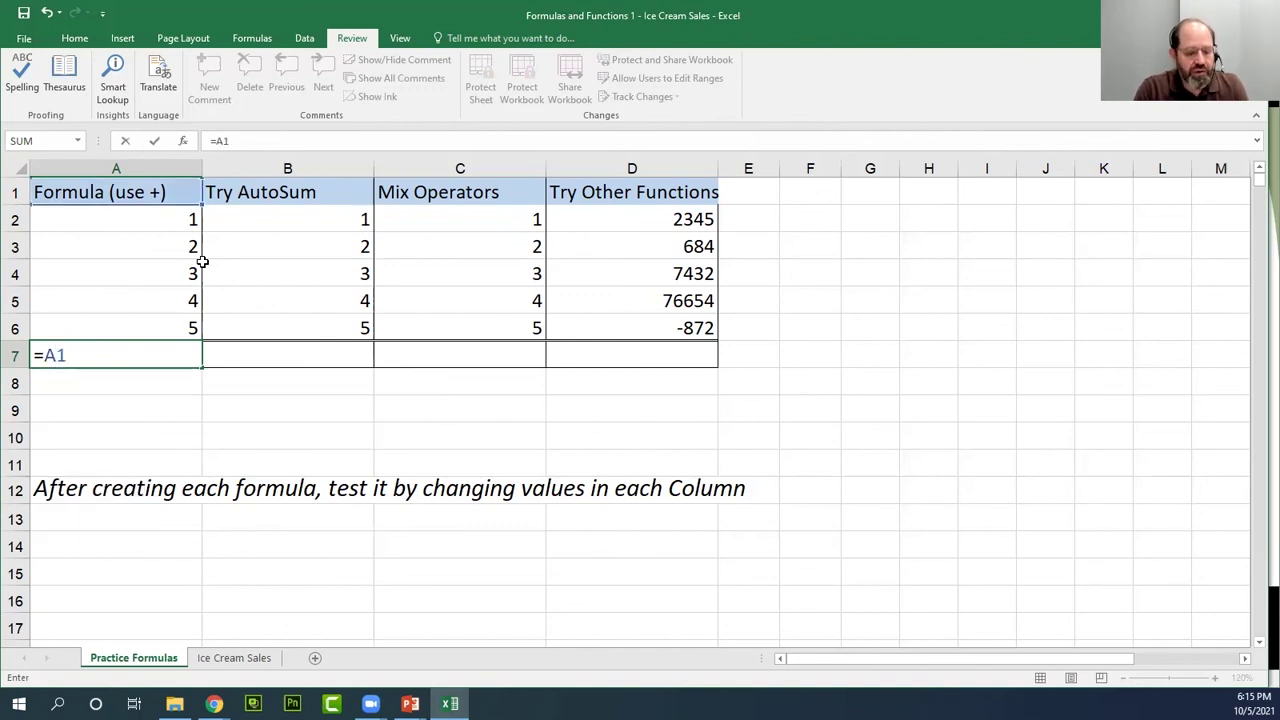
key("BackSpace")
type("2")
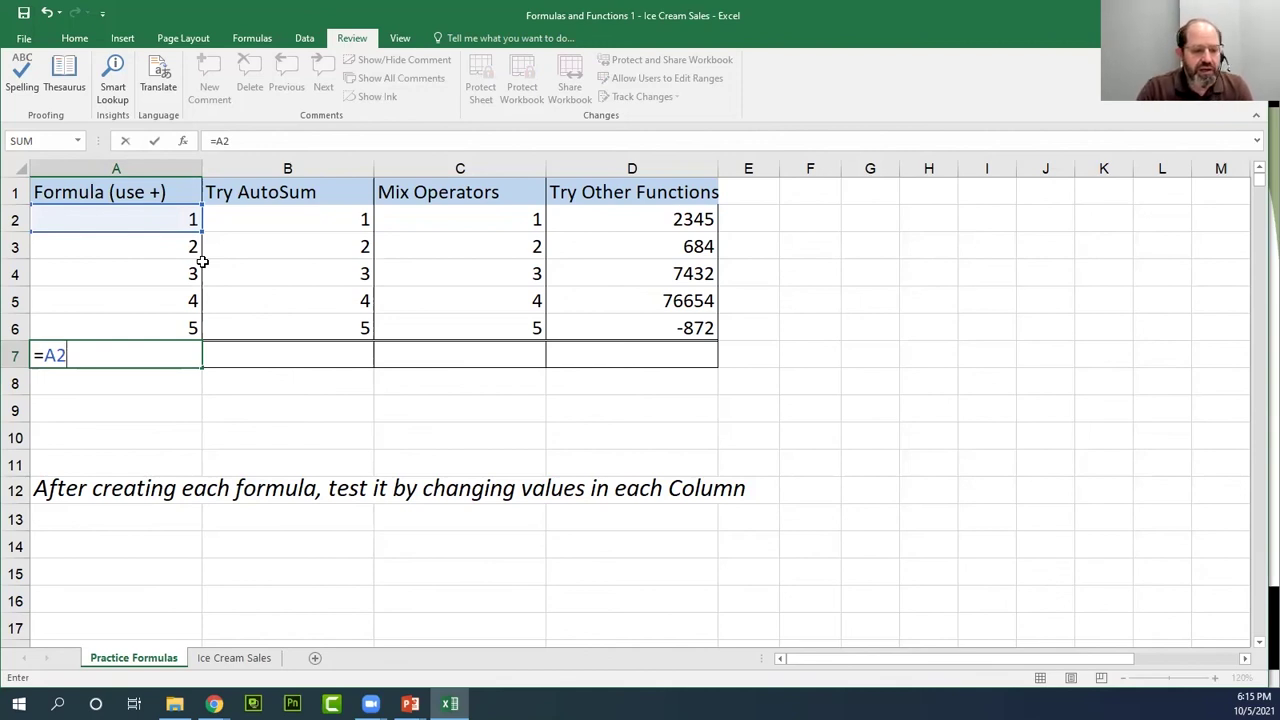
key("BackSpace")
key("BackSpace")
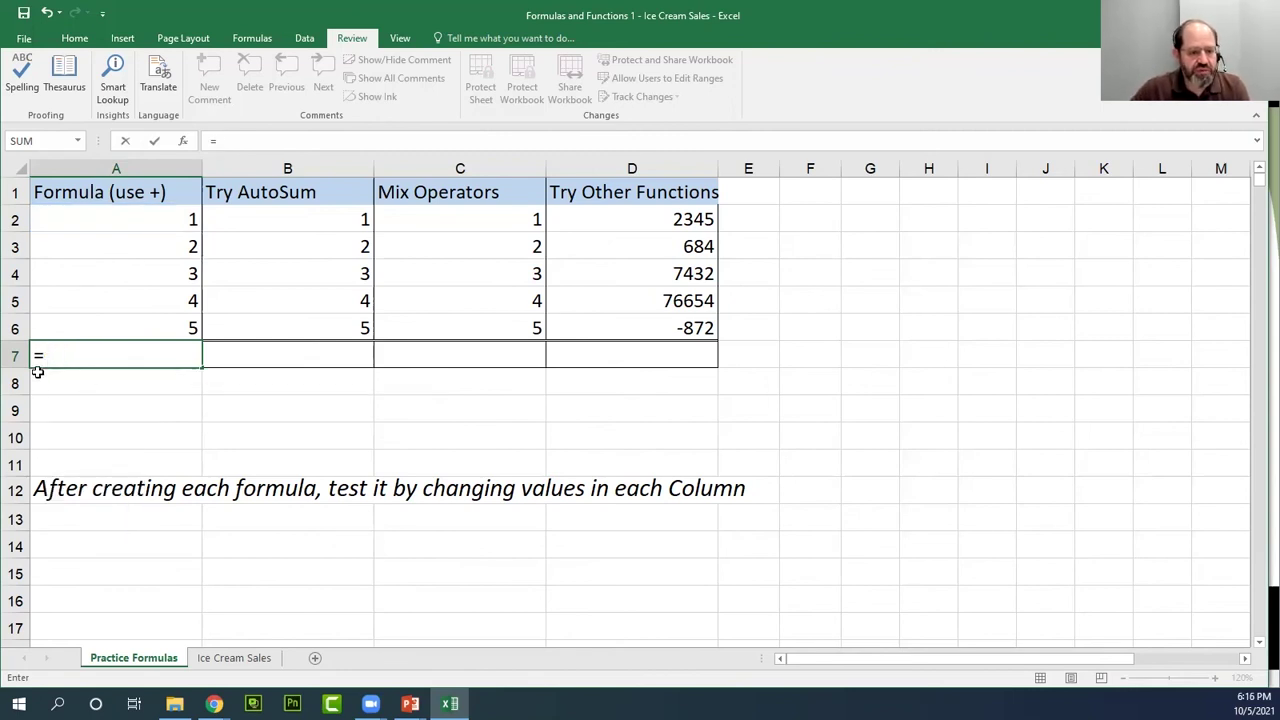
- Complete the formula in A7 as =A2+A3+A4+A5+A6, picking each cell reference from the sheet
left_click(145, 223)
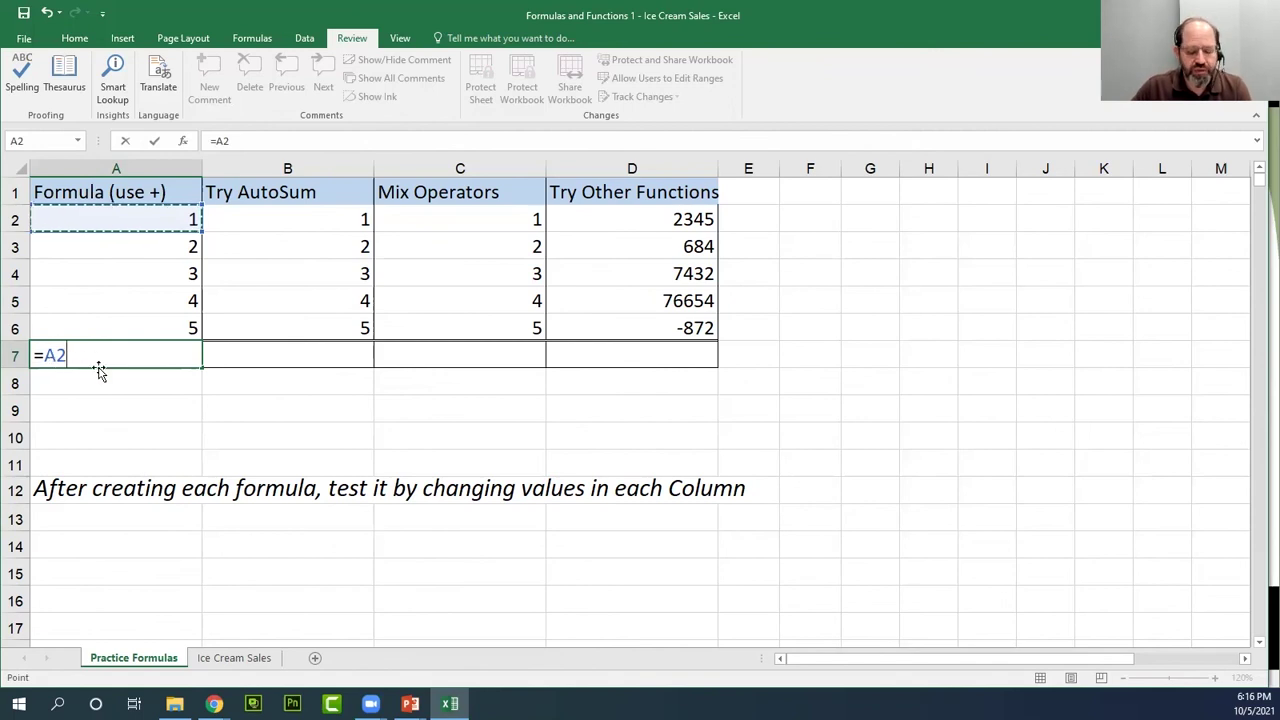
type("+")
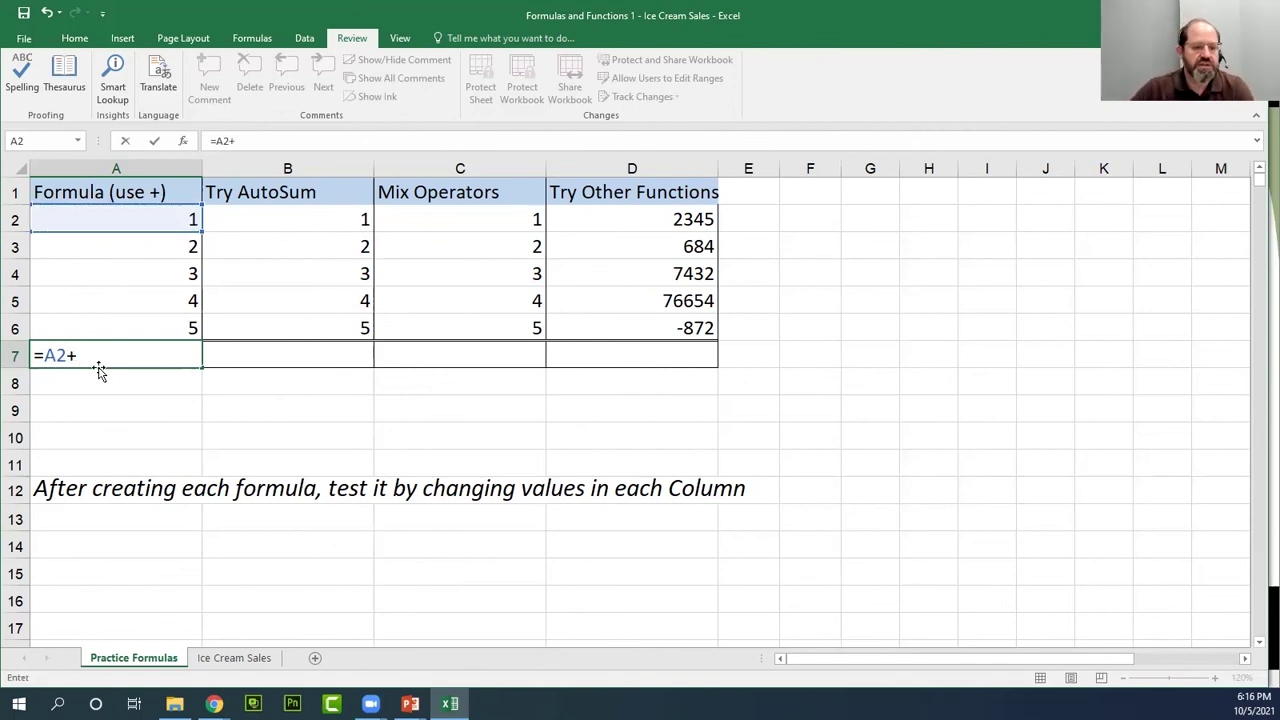
left_click(146, 257)
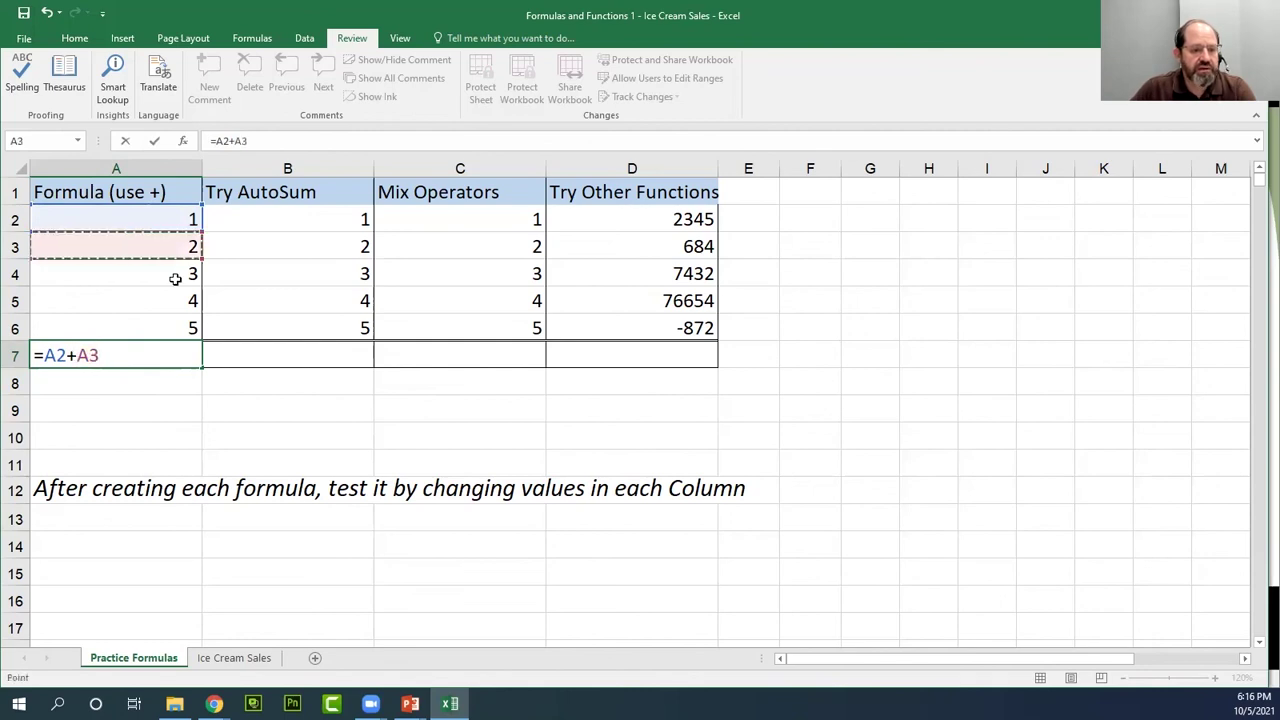
type("+")
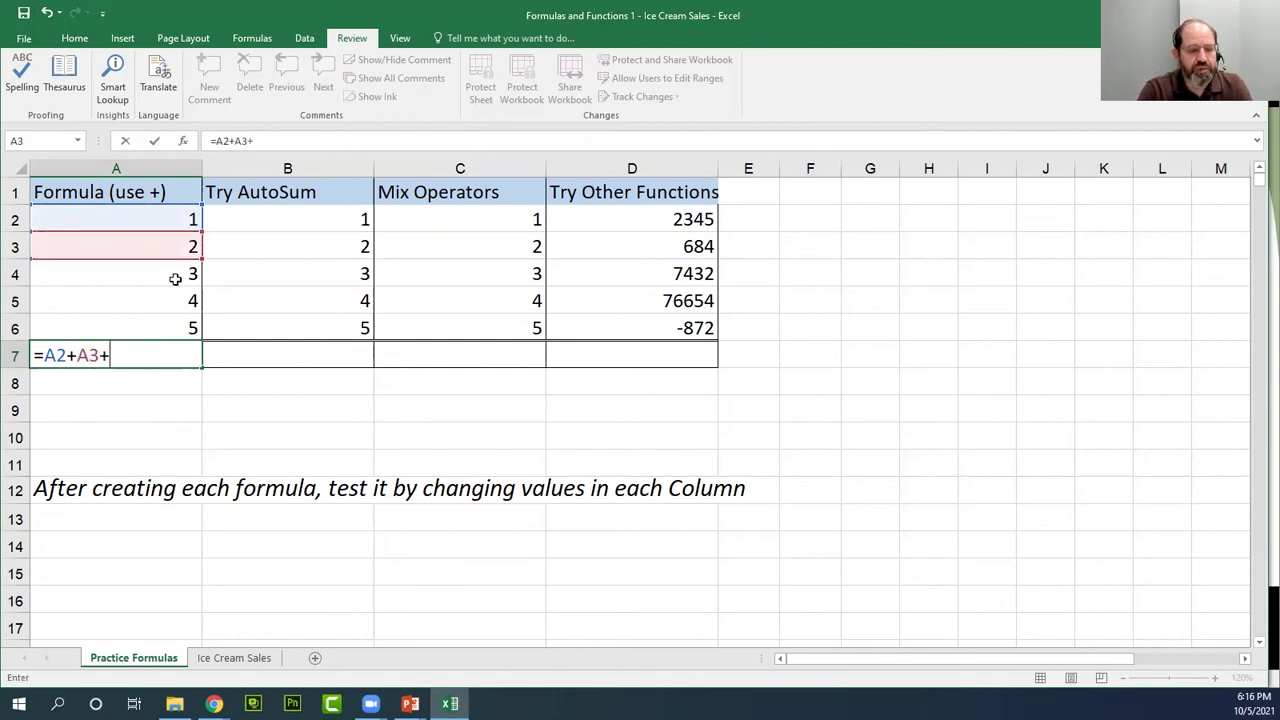
left_click(160, 278)
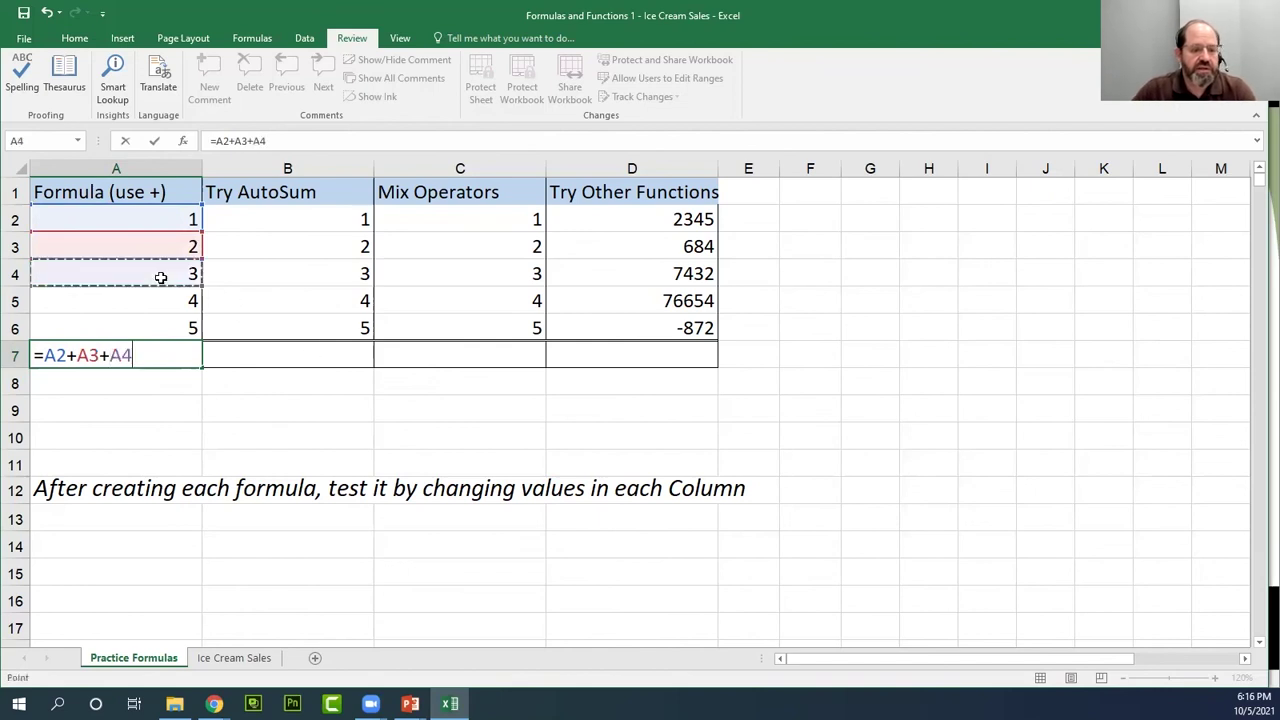
type("+")
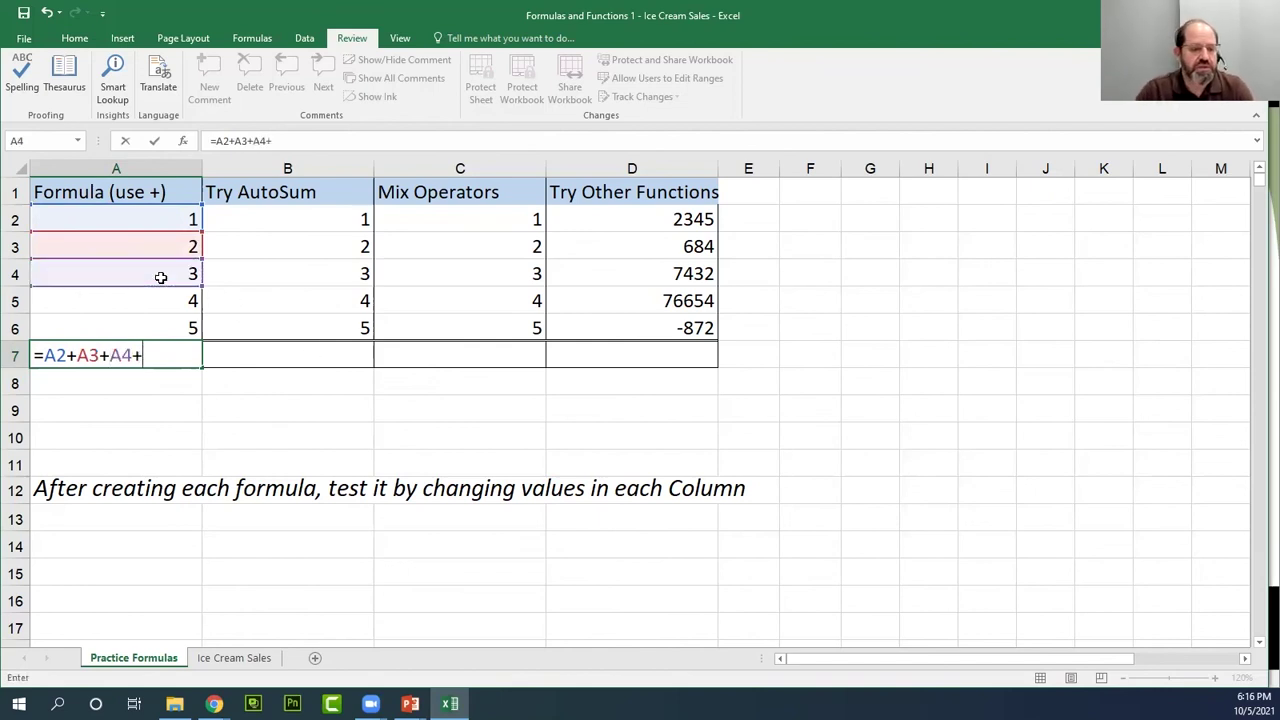
left_click(183, 300)
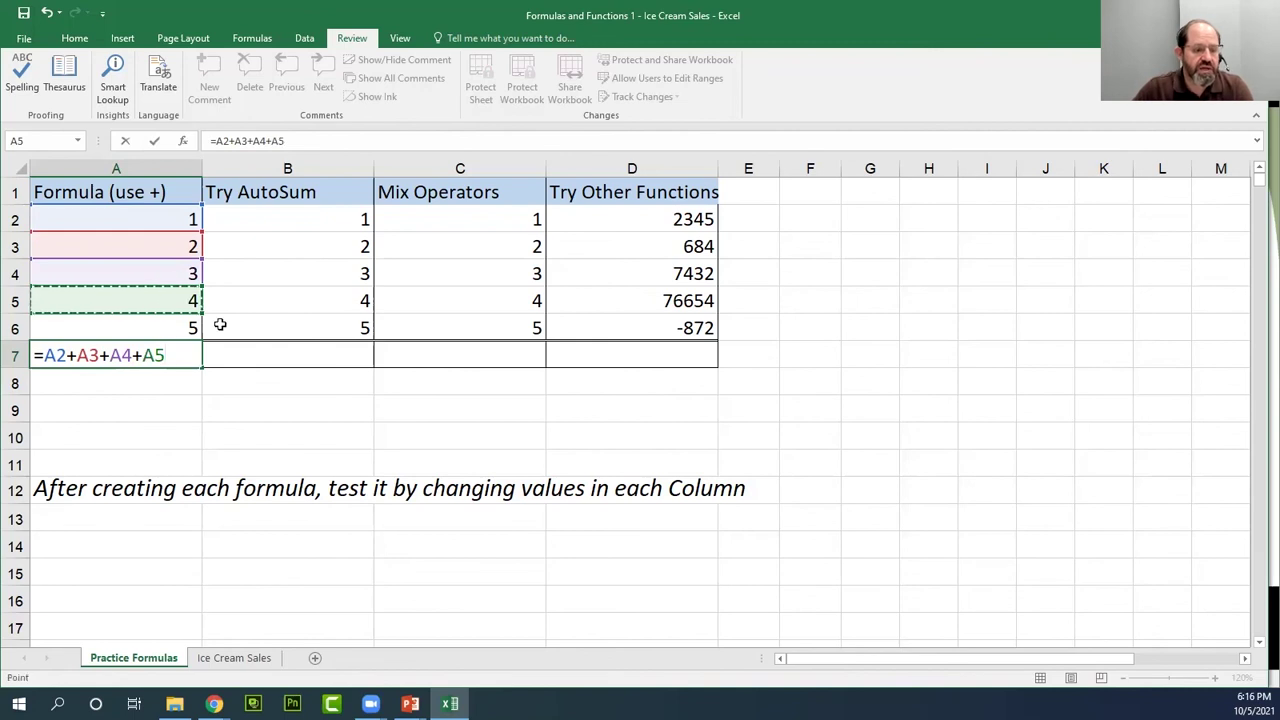
type("+")
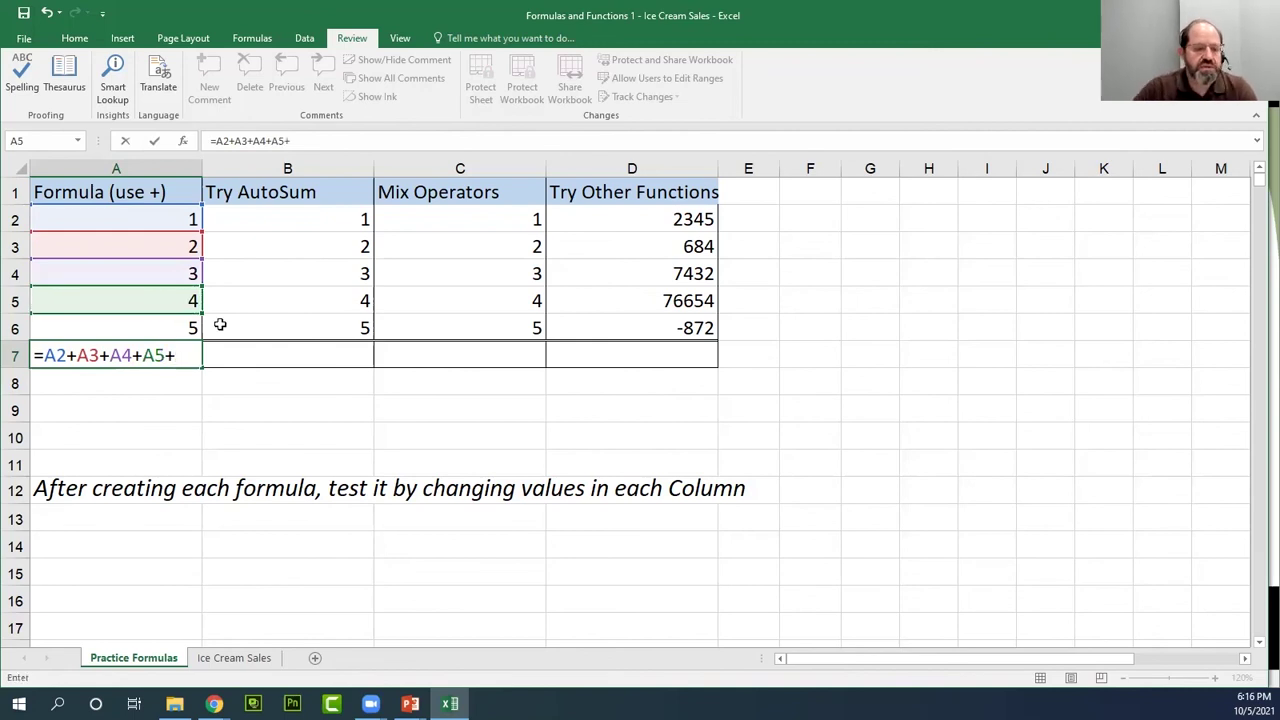
left_click(188, 328)
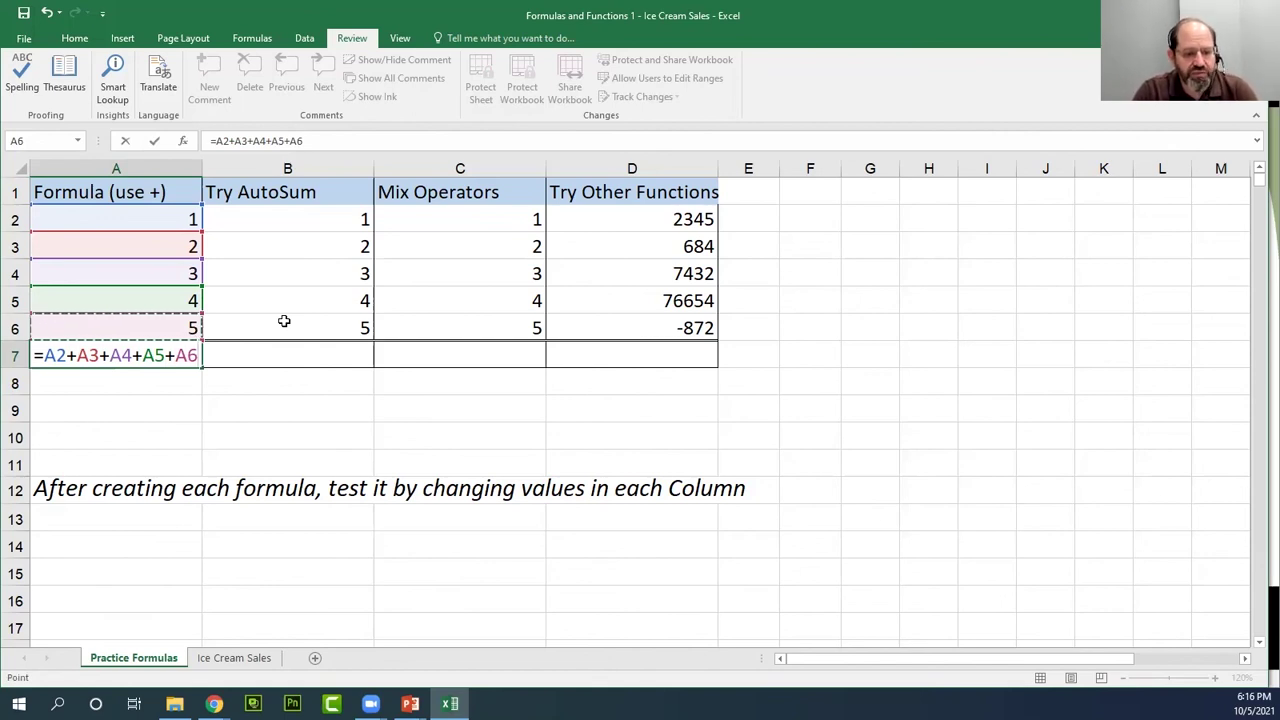
key("Return")
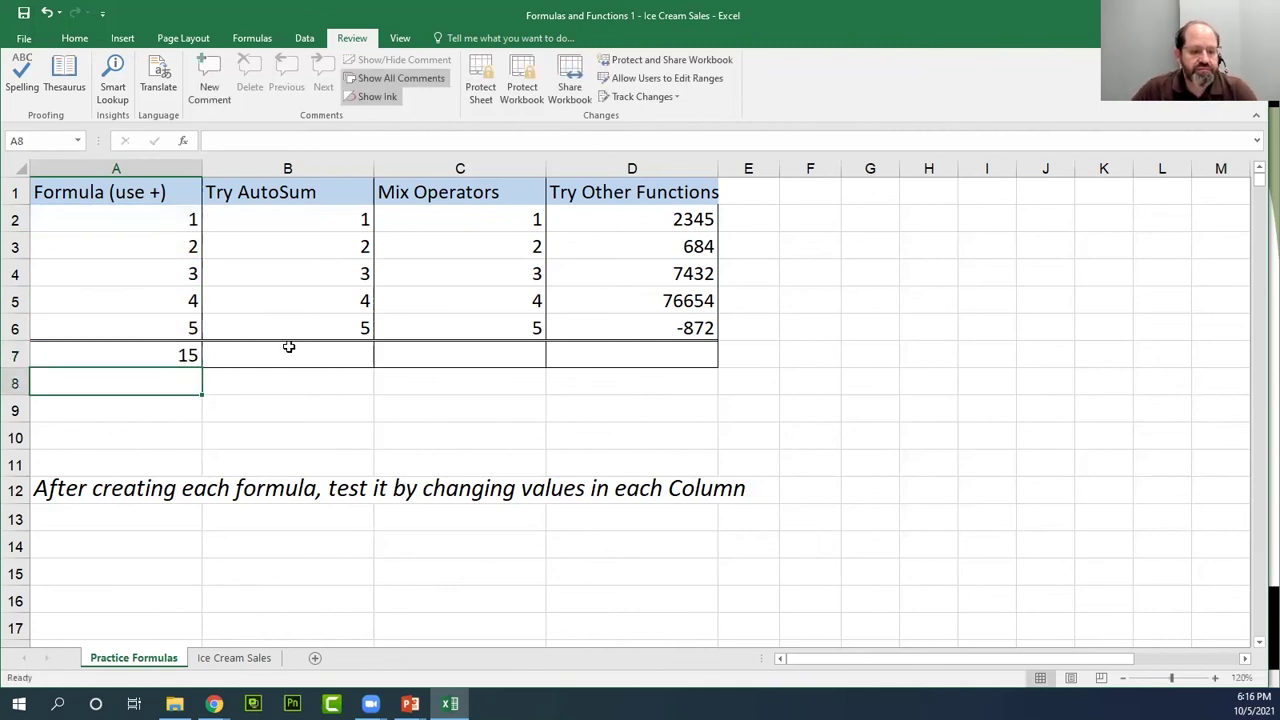
- Examine the formula behind the total in A7, both in the formula bar and inside the cell
left_click(172, 354)
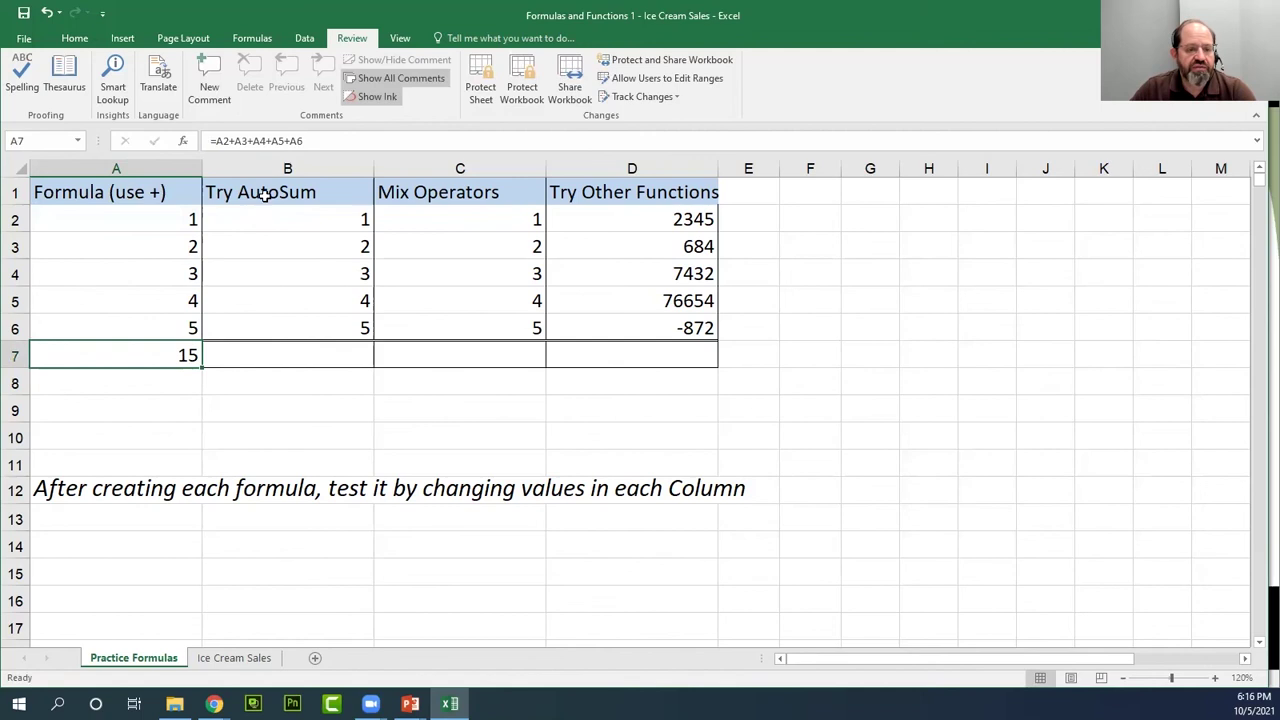
left_click_drag(306, 140, 197, 140)
left_click(312, 138)
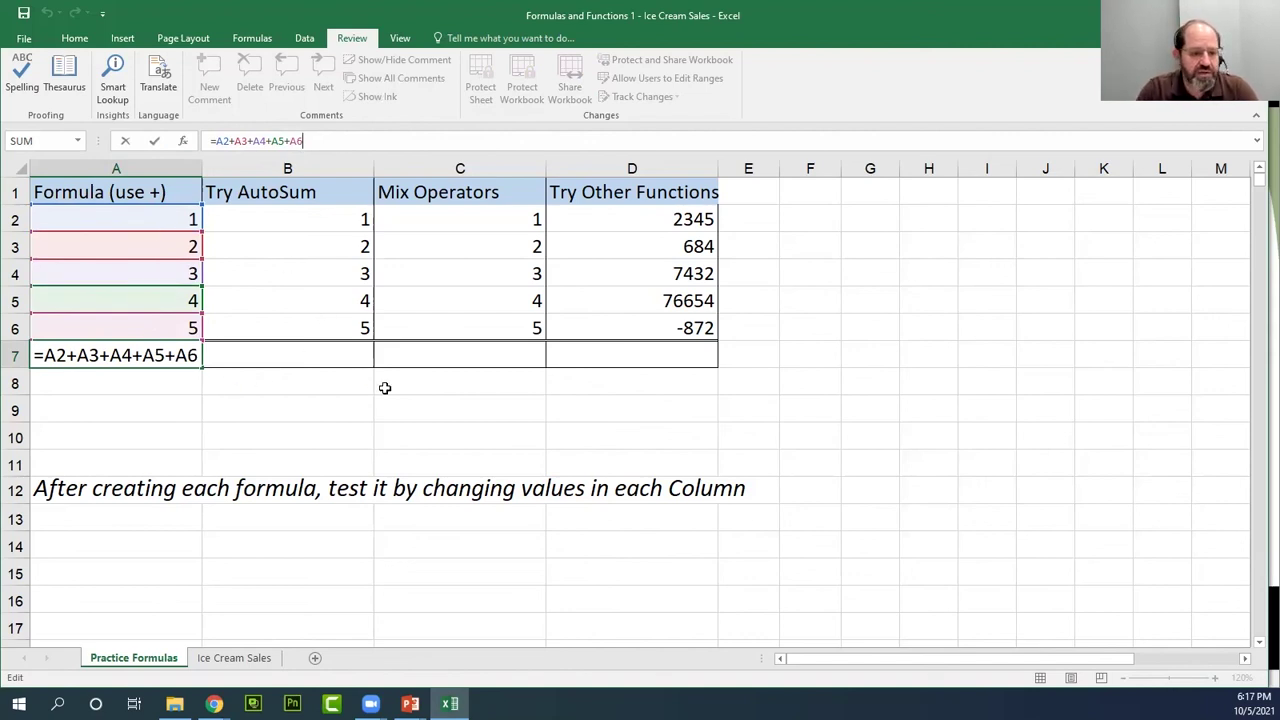
key("Return")
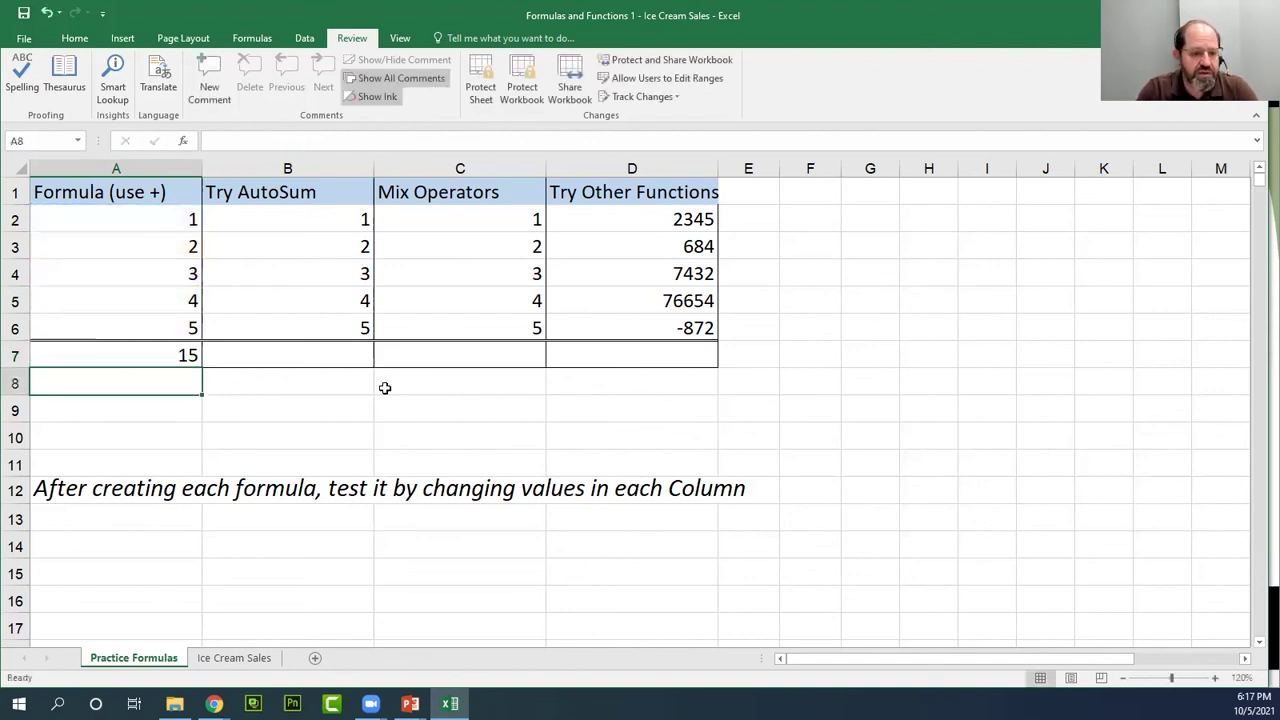
left_click(169, 353)
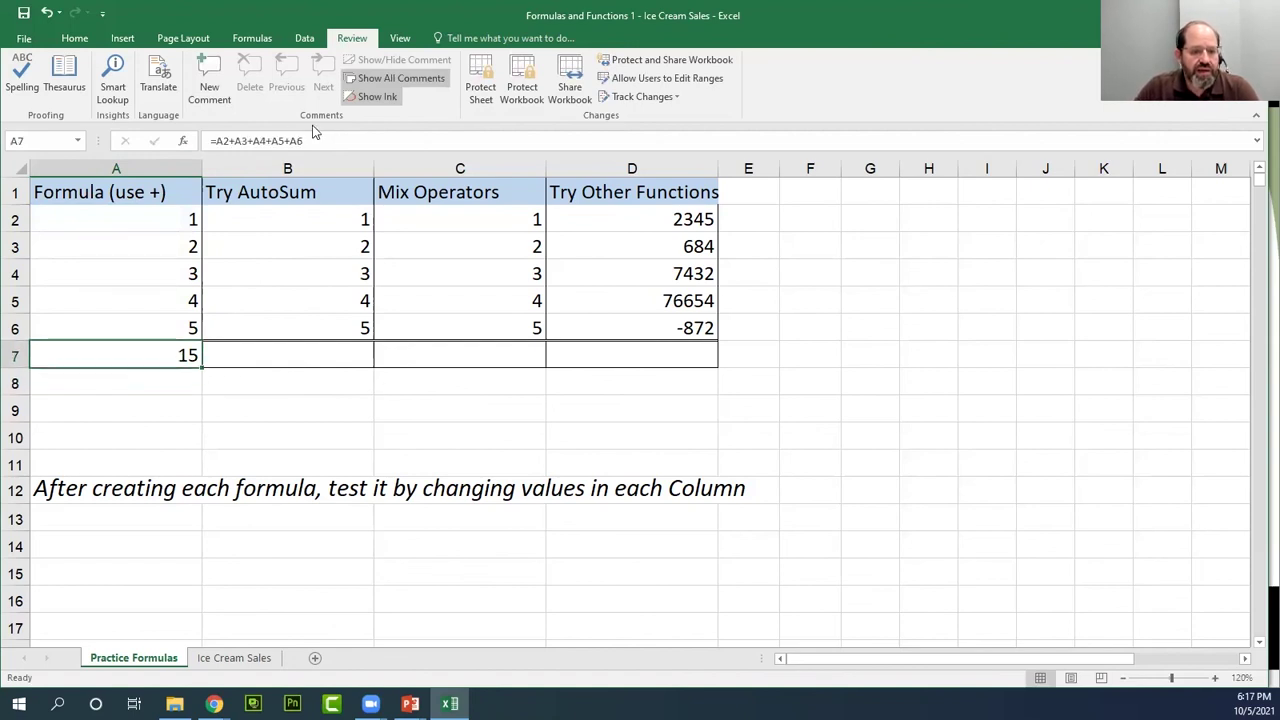
double_click(143, 356)
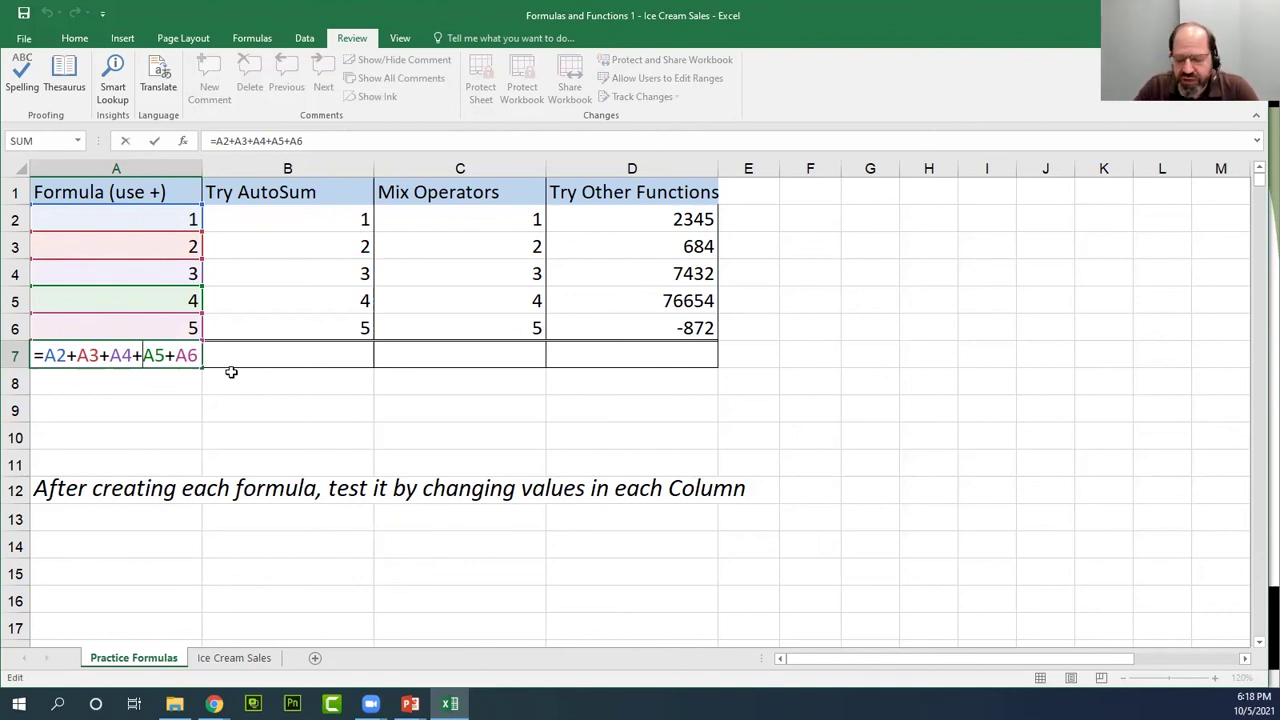
key("Return")
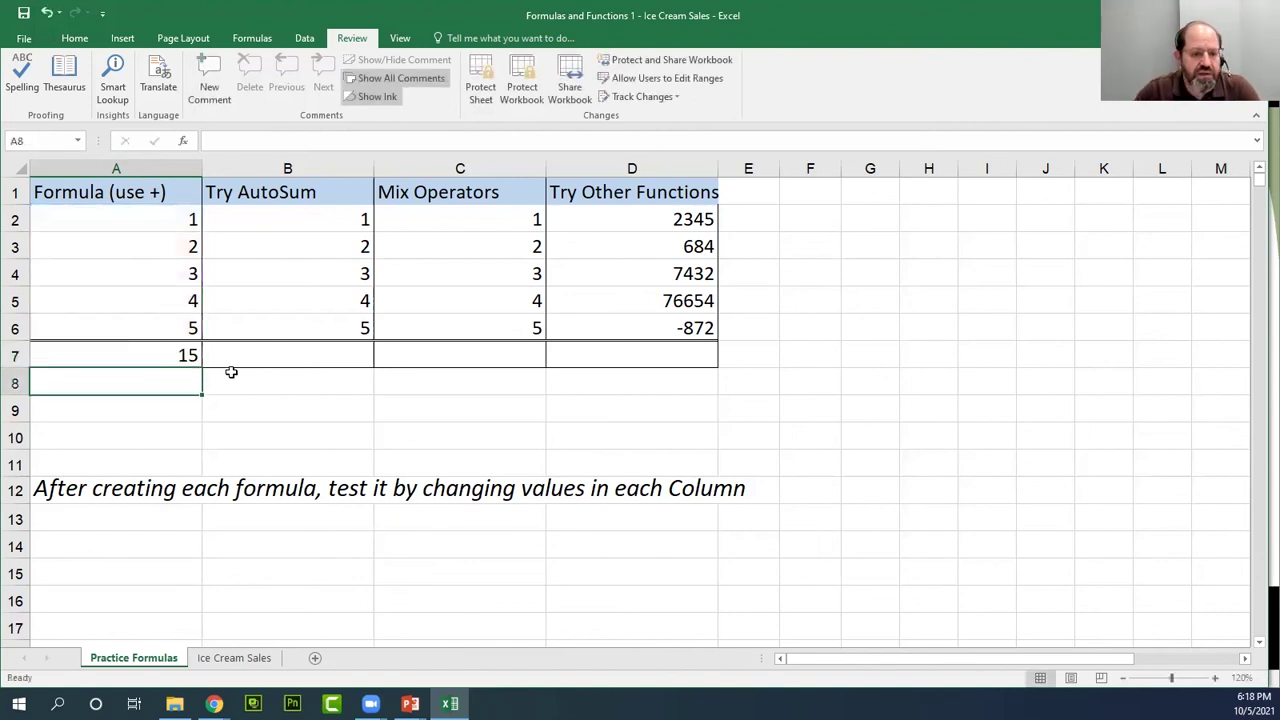
double_click(180, 355)
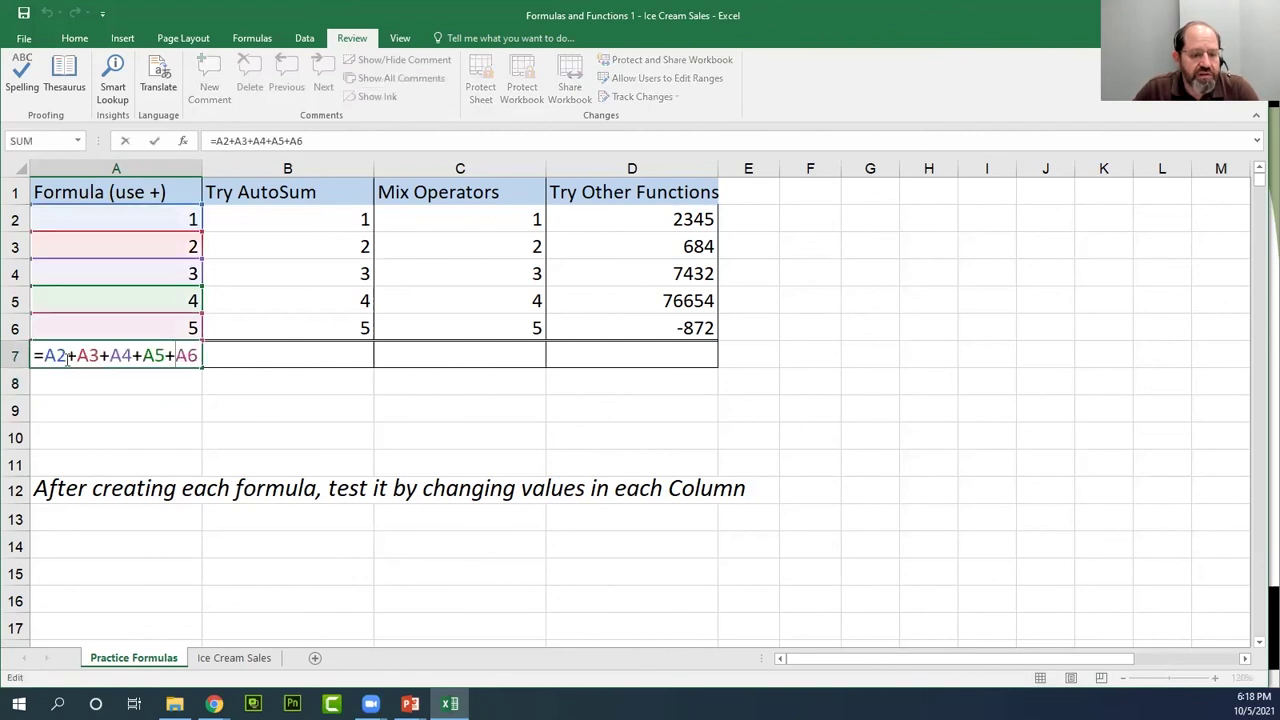
key("Return")
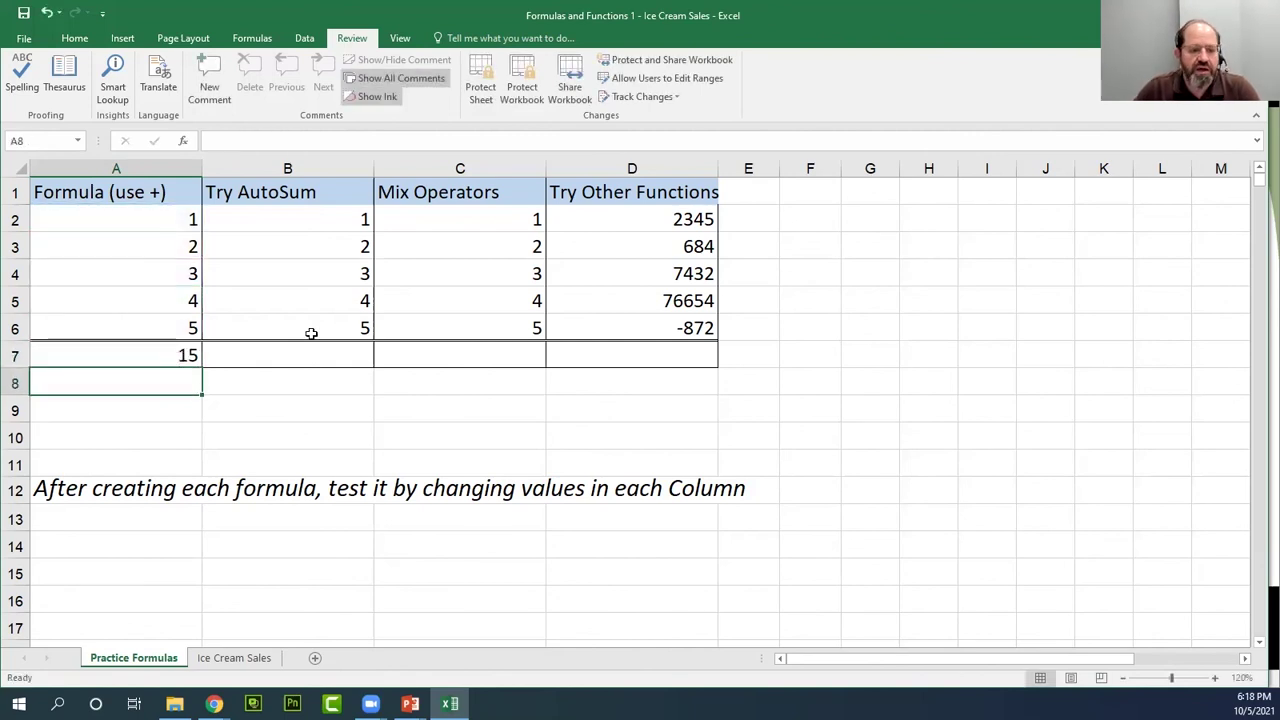
left_click(120, 356)
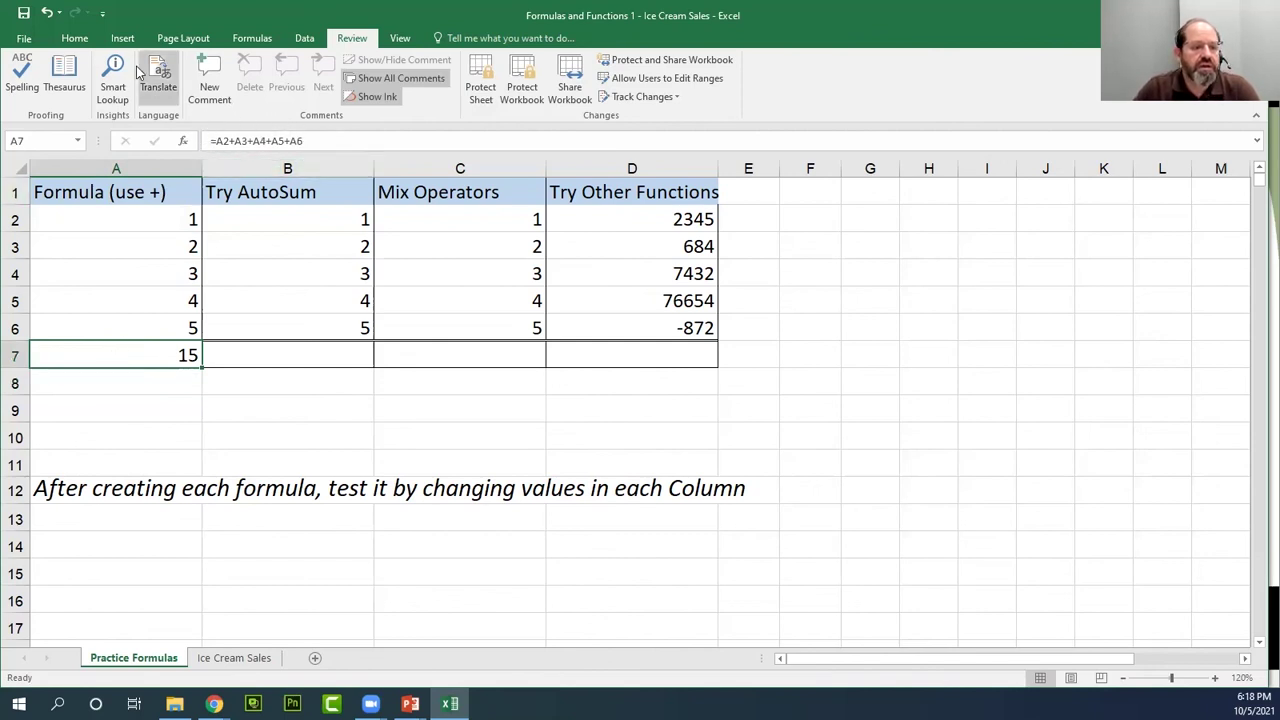
left_click(74, 44)
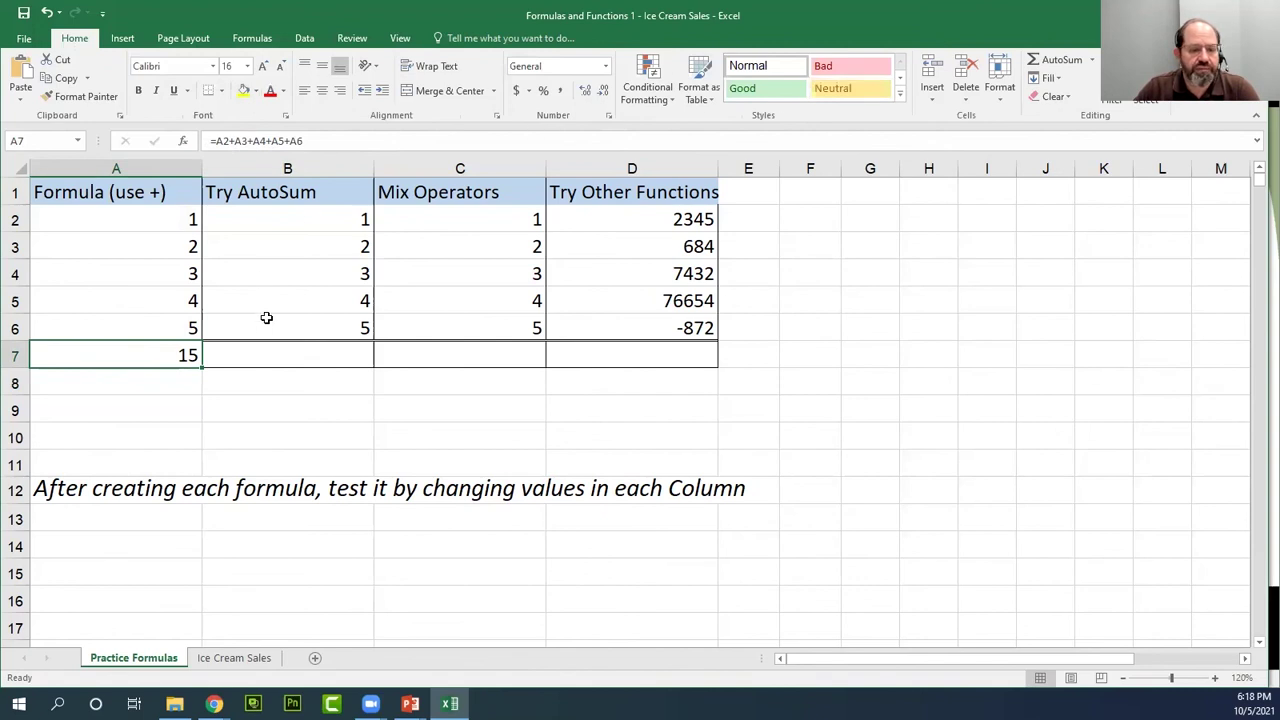
left_click(322, 229)
left_click(347, 349)
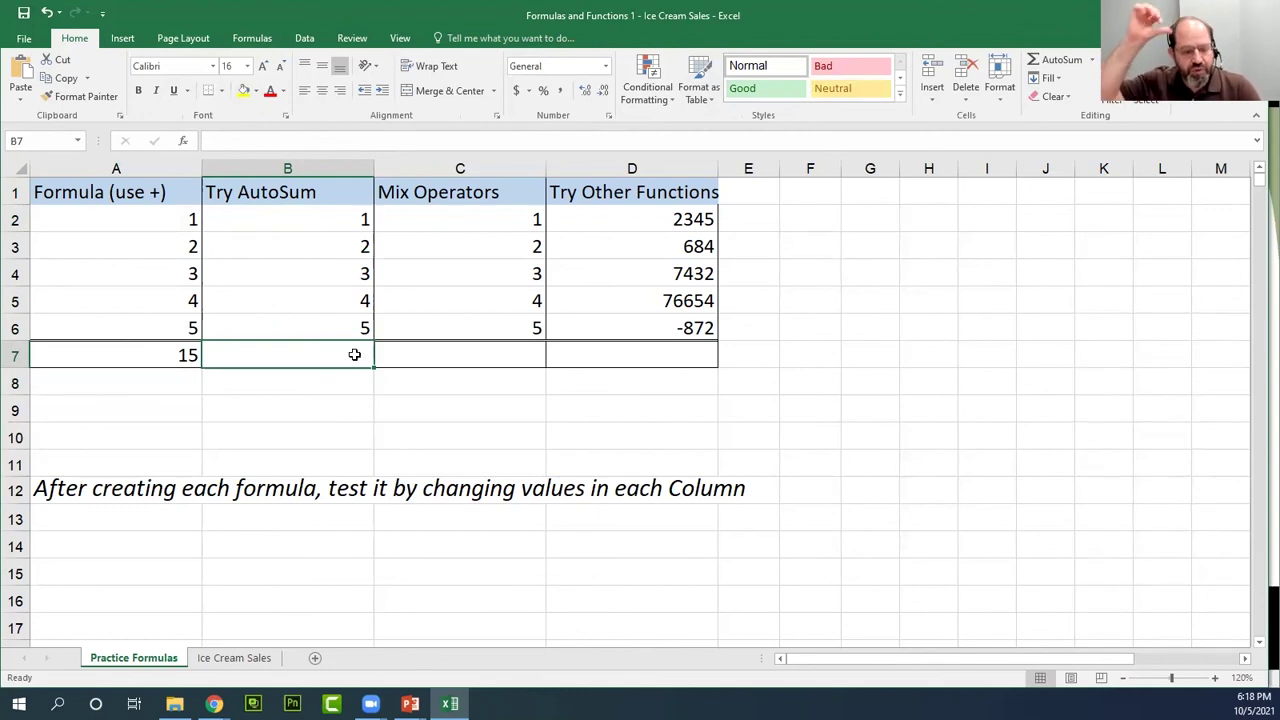
- Try inserting a reference to B7 before A6 in A7's formula, cancel the edit, and reopen and leave the formula
left_click(166, 360)
double_click(171, 360)
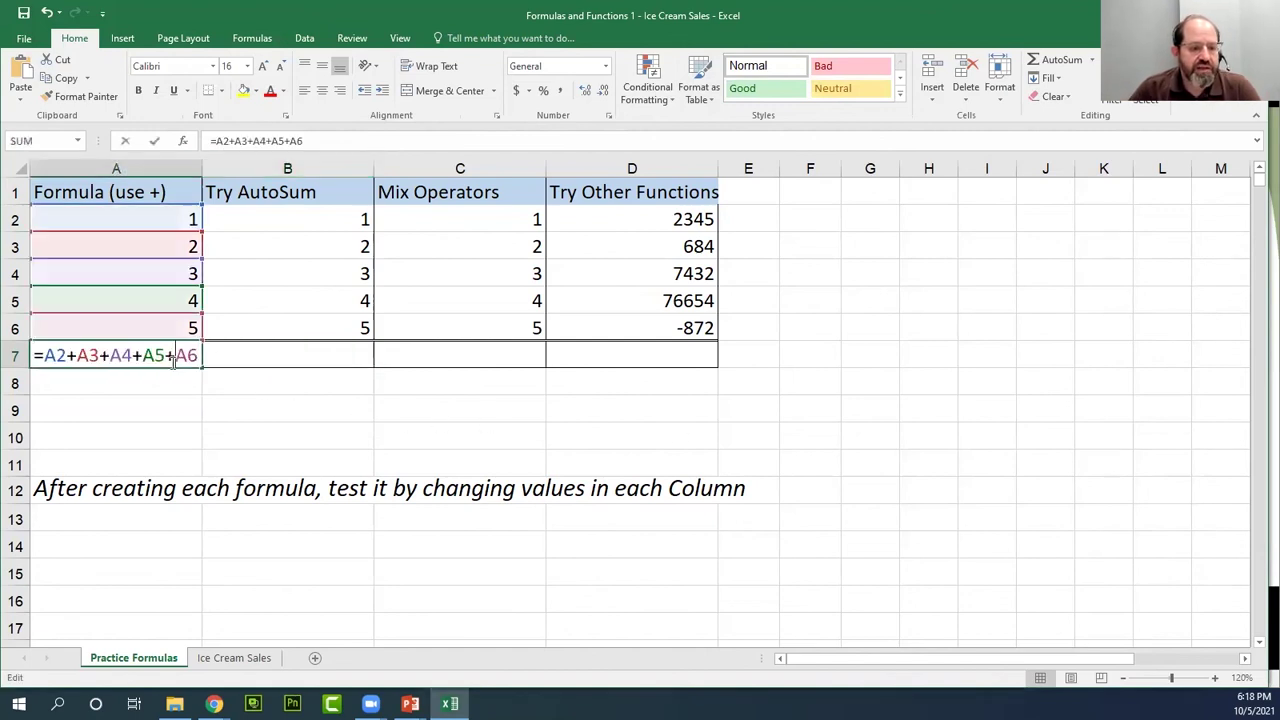
left_click(284, 355)
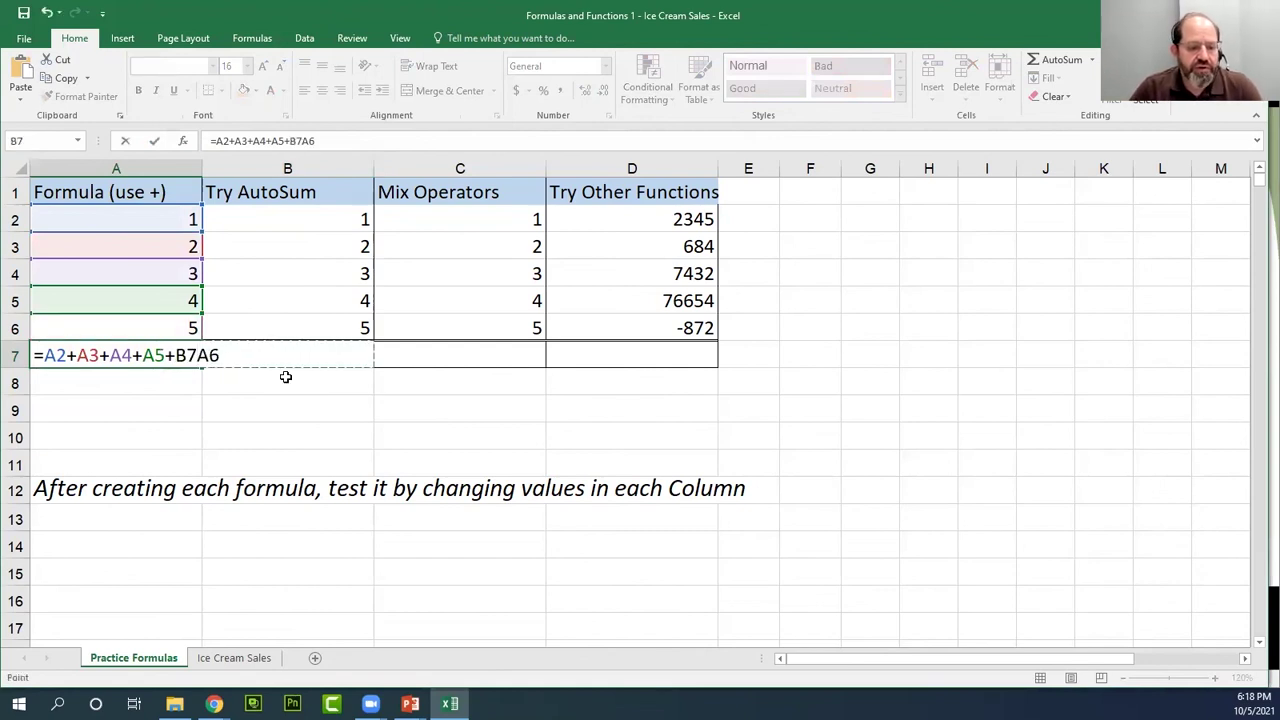
key("Escape")
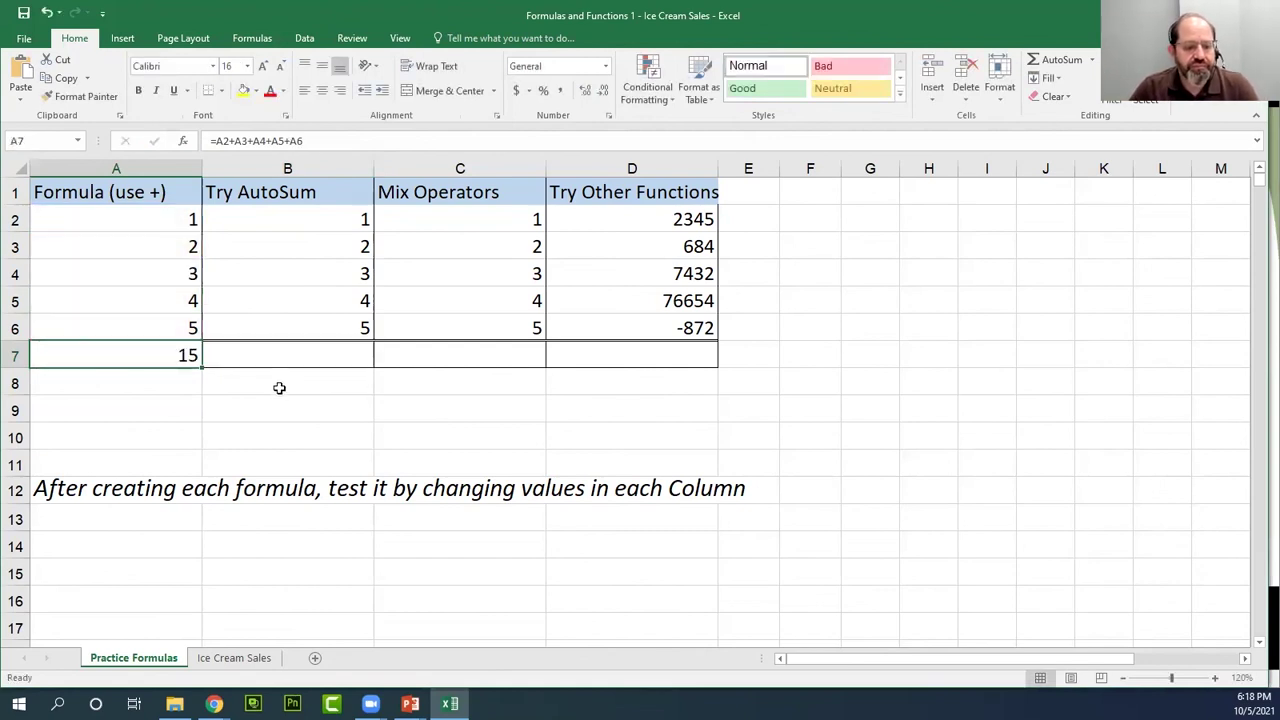
double_click(162, 355)
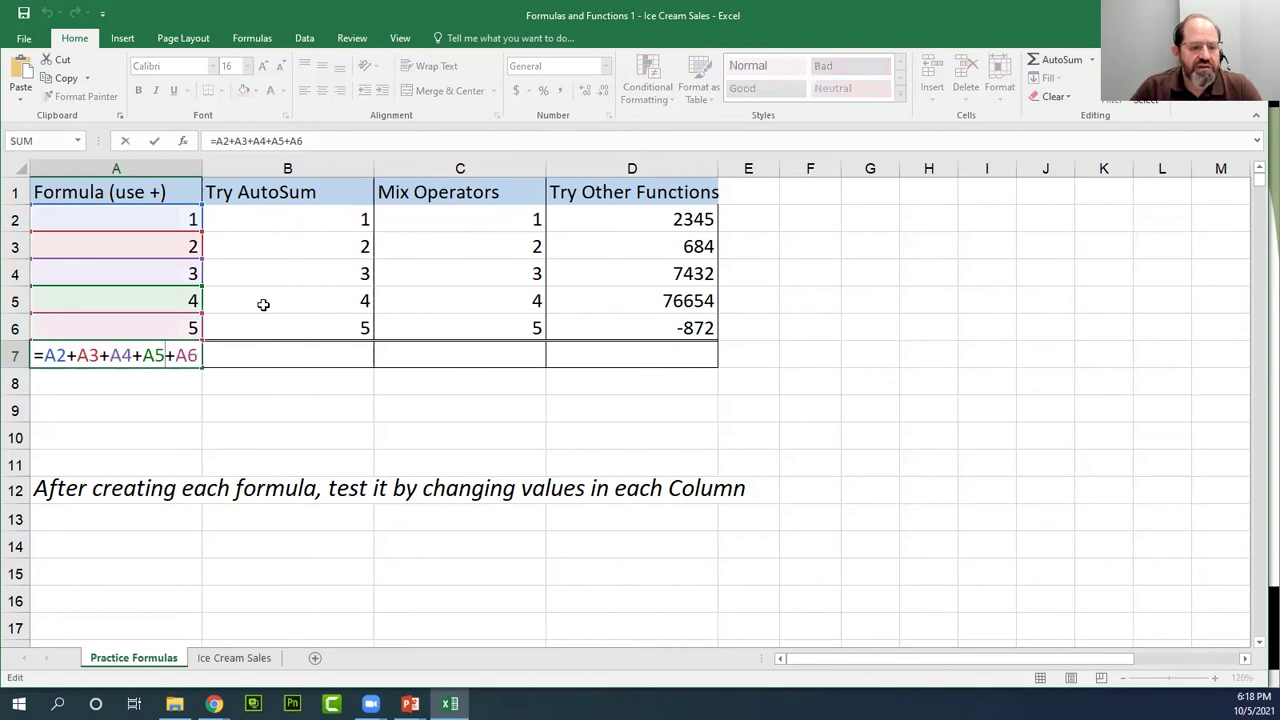
left_click(322, 273)
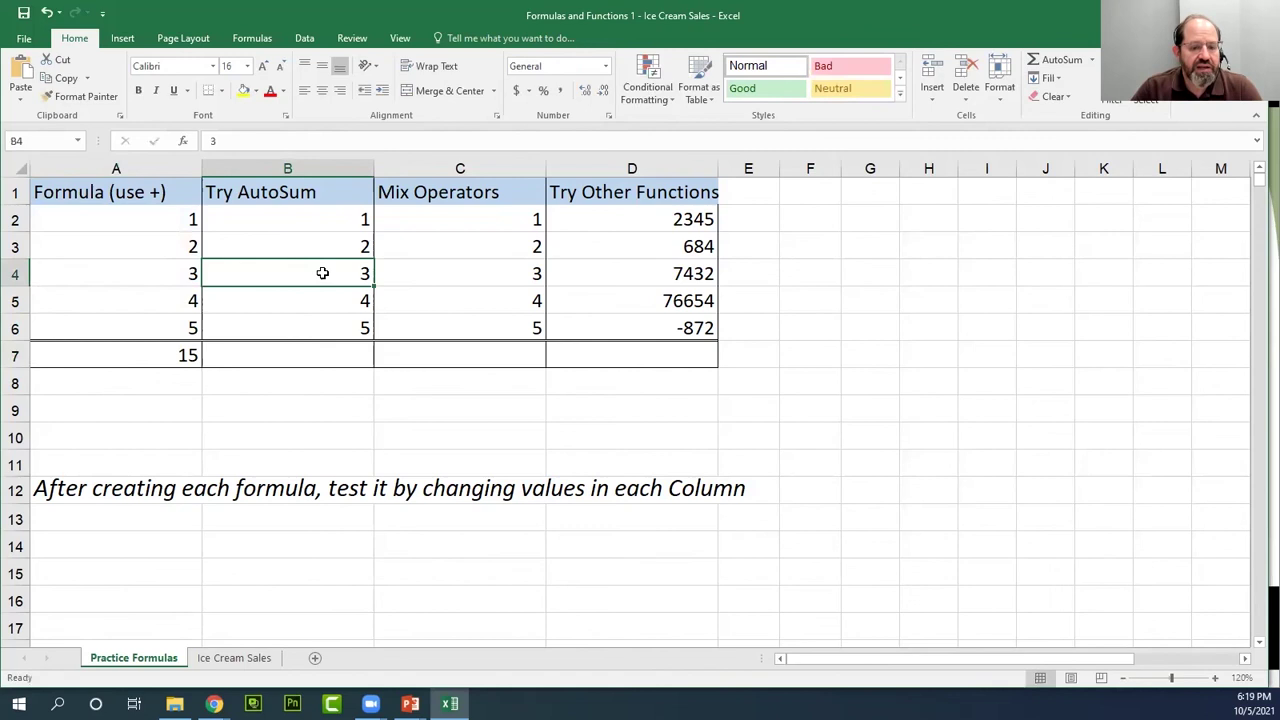
- Insert a B3 reference before A5 in A7's formula, and remove it again to keep =A2+A3+A4+A5+A6
double_click(142, 350)
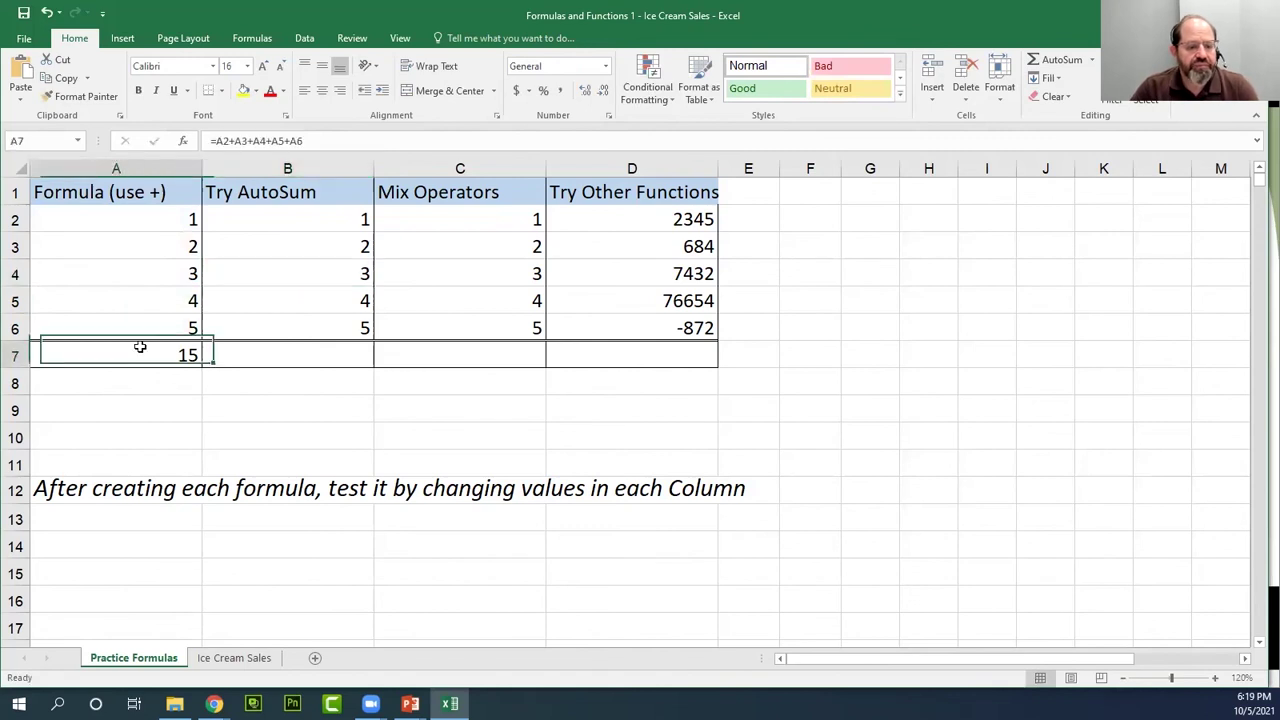
left_click(300, 251)
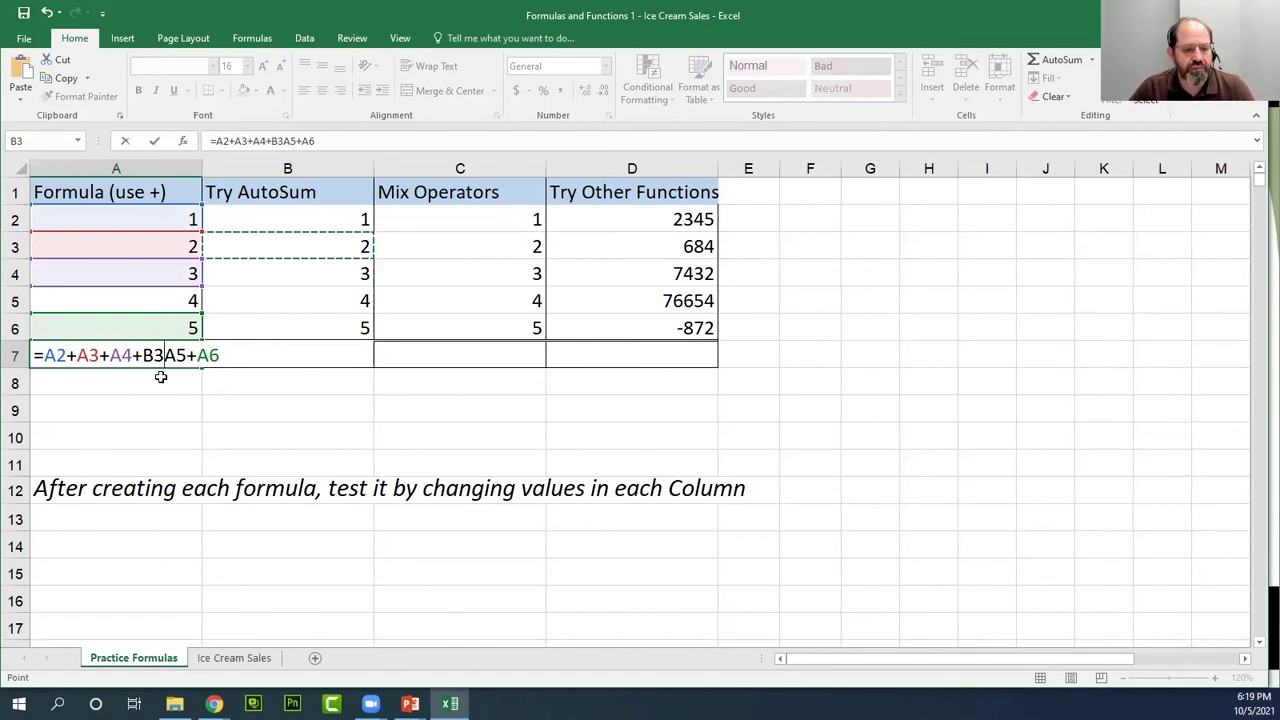
key("BackSpace")
key("BackSpace")
key("ctrl+Return")
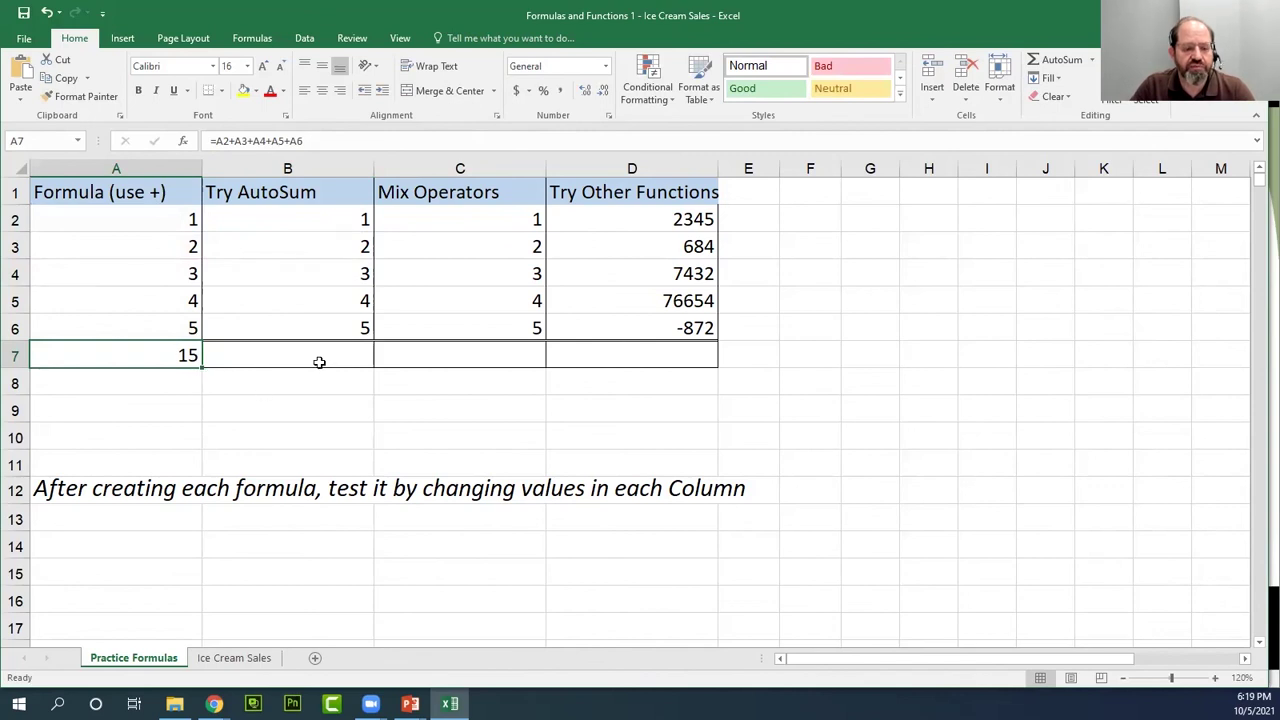
left_click_drag(216, 322, 151, 327)
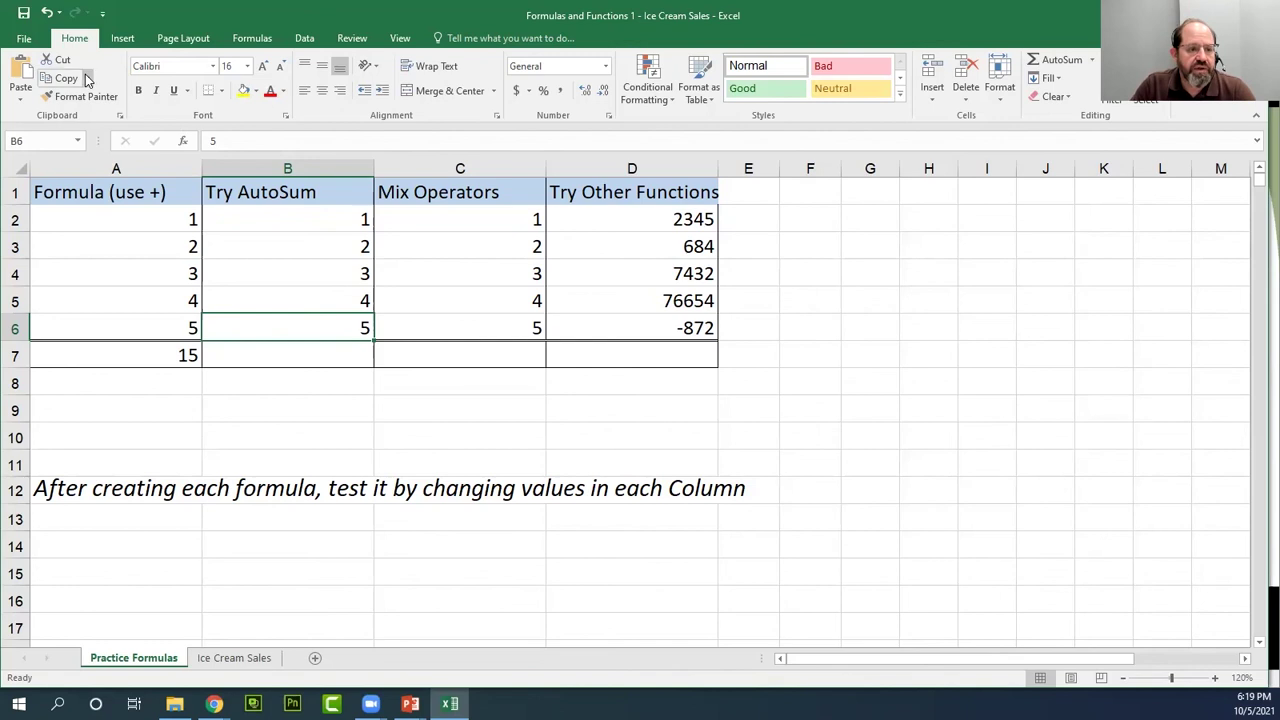
- Try inserting the stray text dfg before A6 in A7's formula, and cancel the edit
left_click(147, 352)
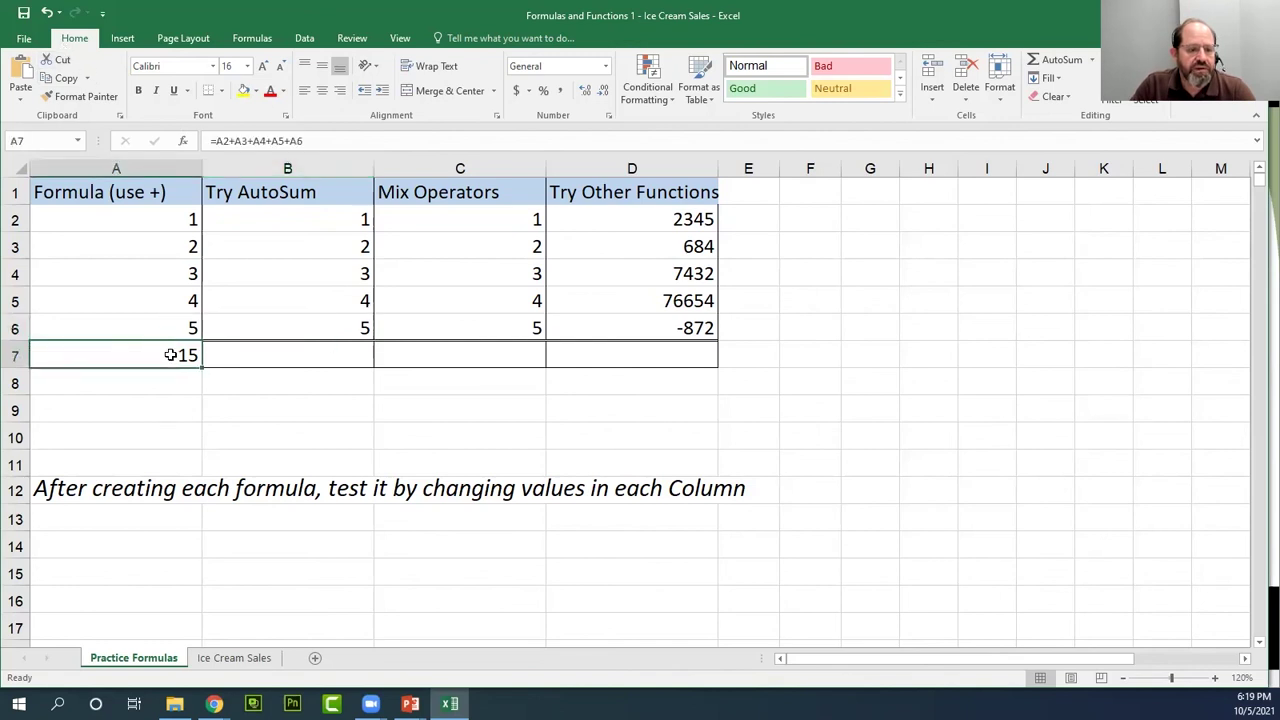
double_click(171, 355)
type("dfg")
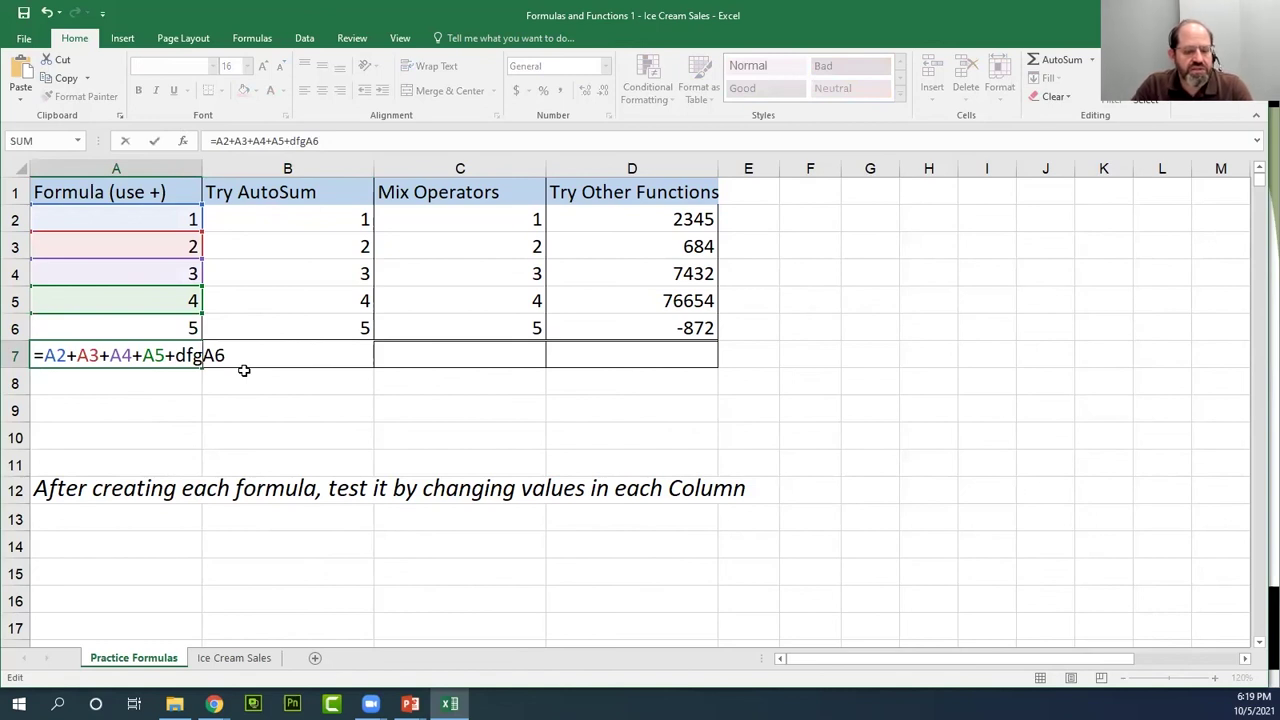
key("Escape")
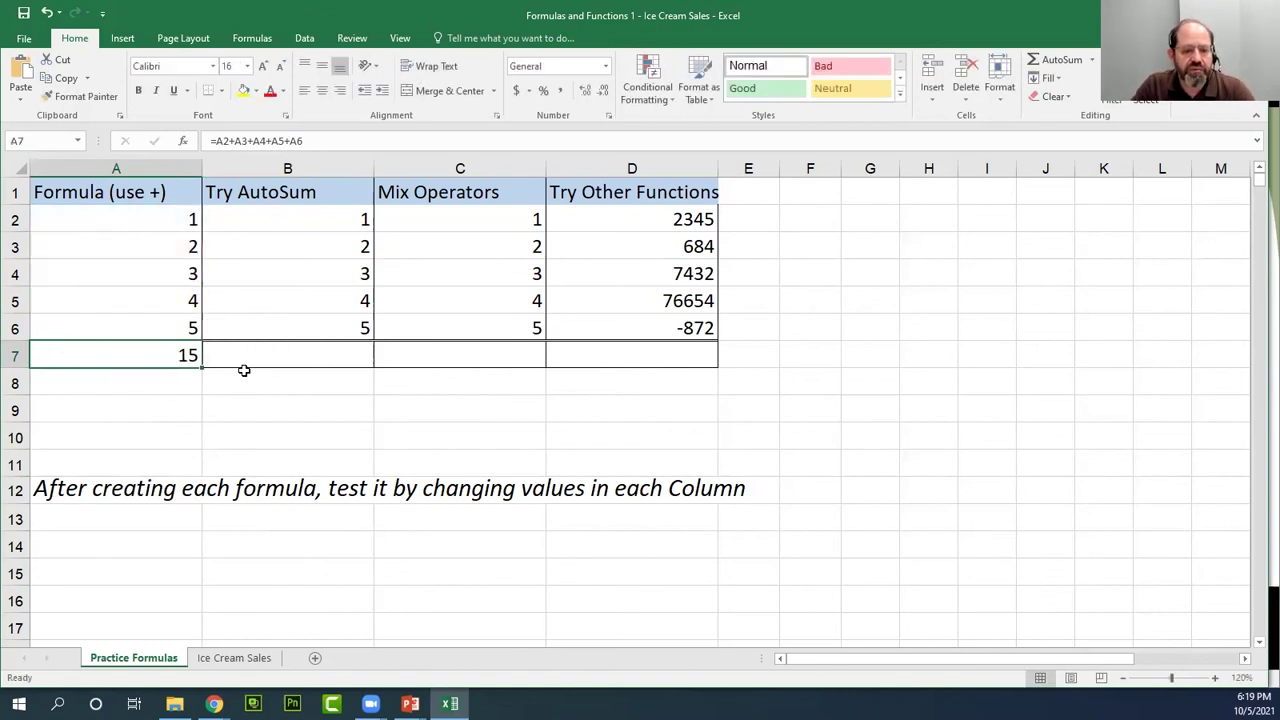
- Total the Try AutoSum column in B7 with AutoSum, accepting the range B2:B6
left_click(327, 357)
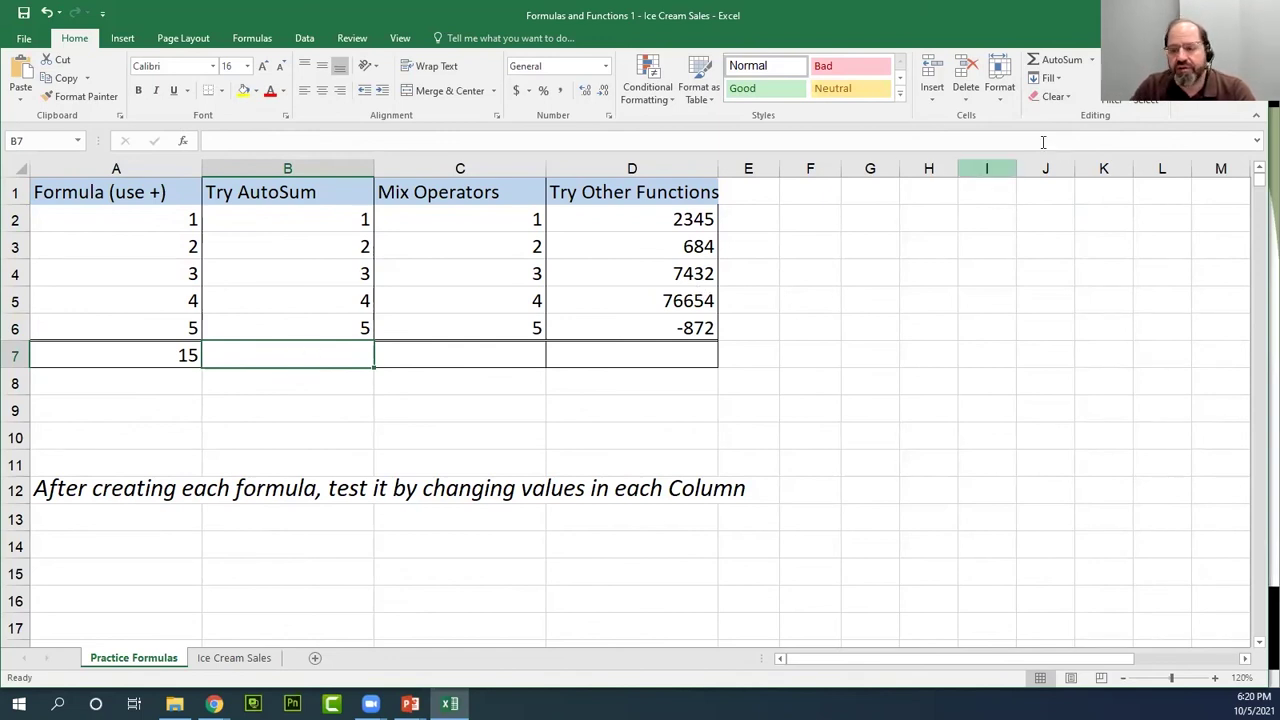
left_click(1060, 62)
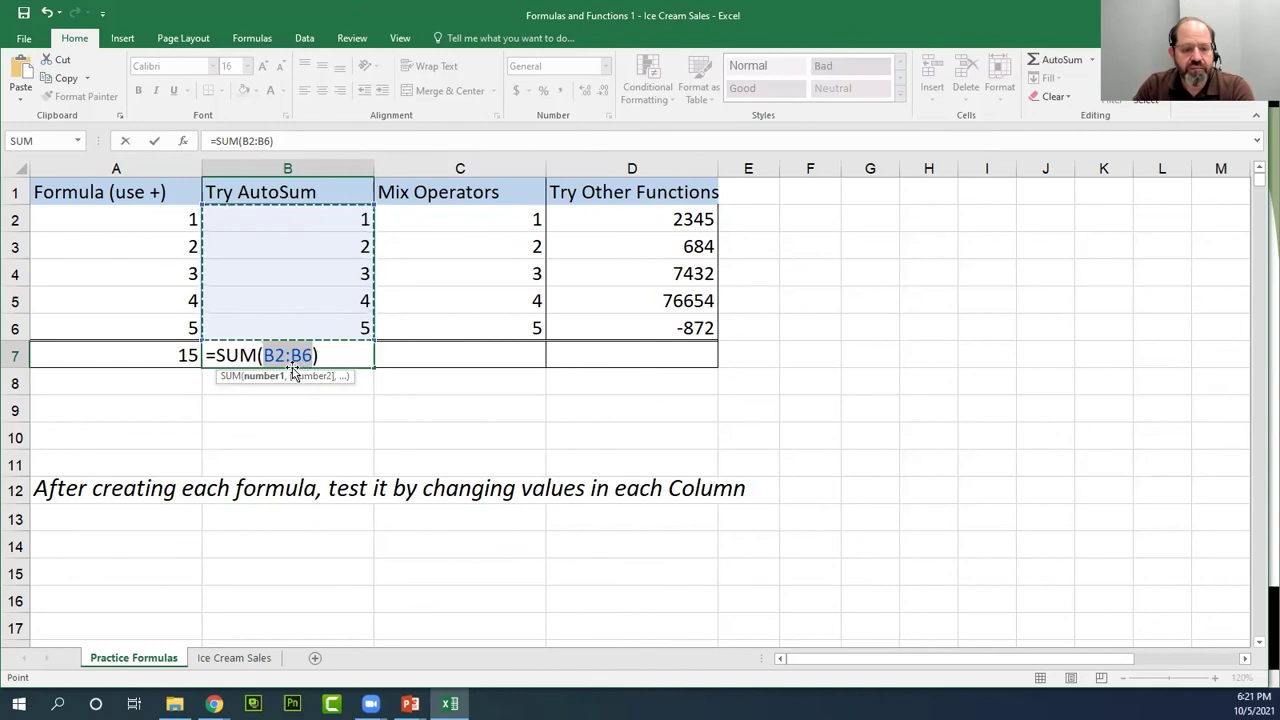
key("Return")
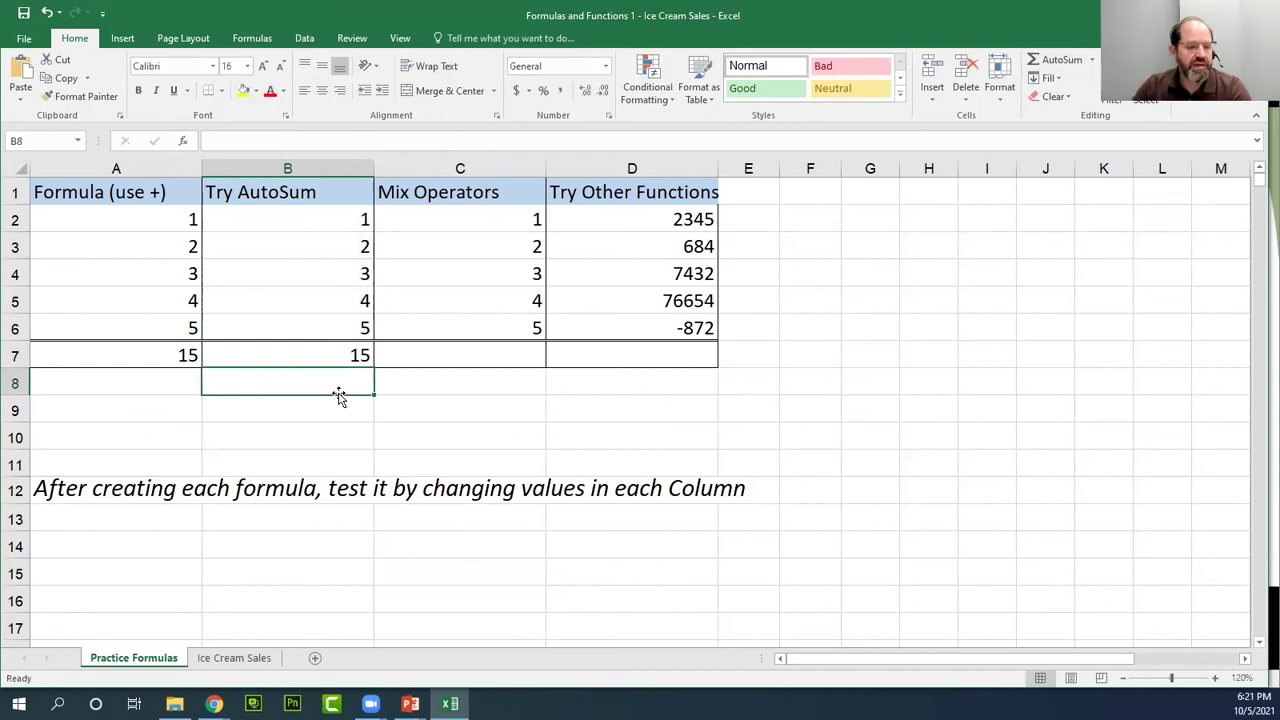
- Examine the SUM formula in B7, both in the formula bar and inside the cell
left_click(334, 357)
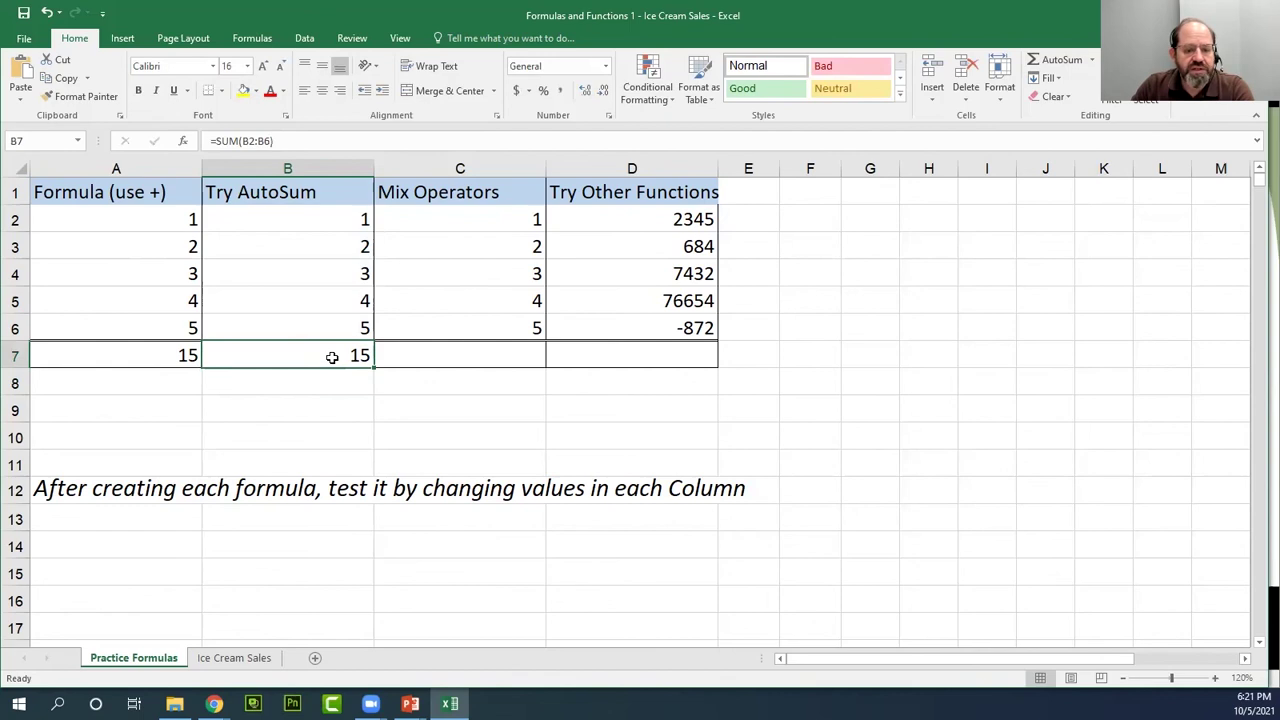
double_click(332, 357)
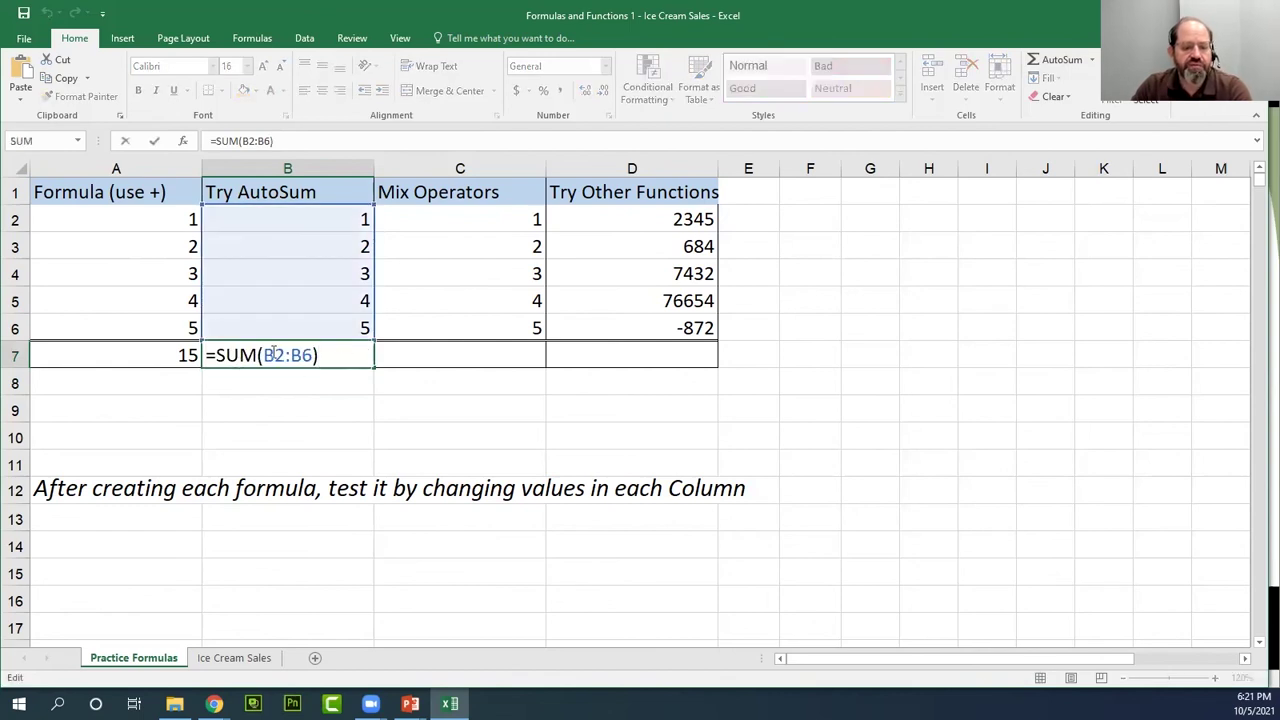
left_click(473, 405)
left_click(324, 357)
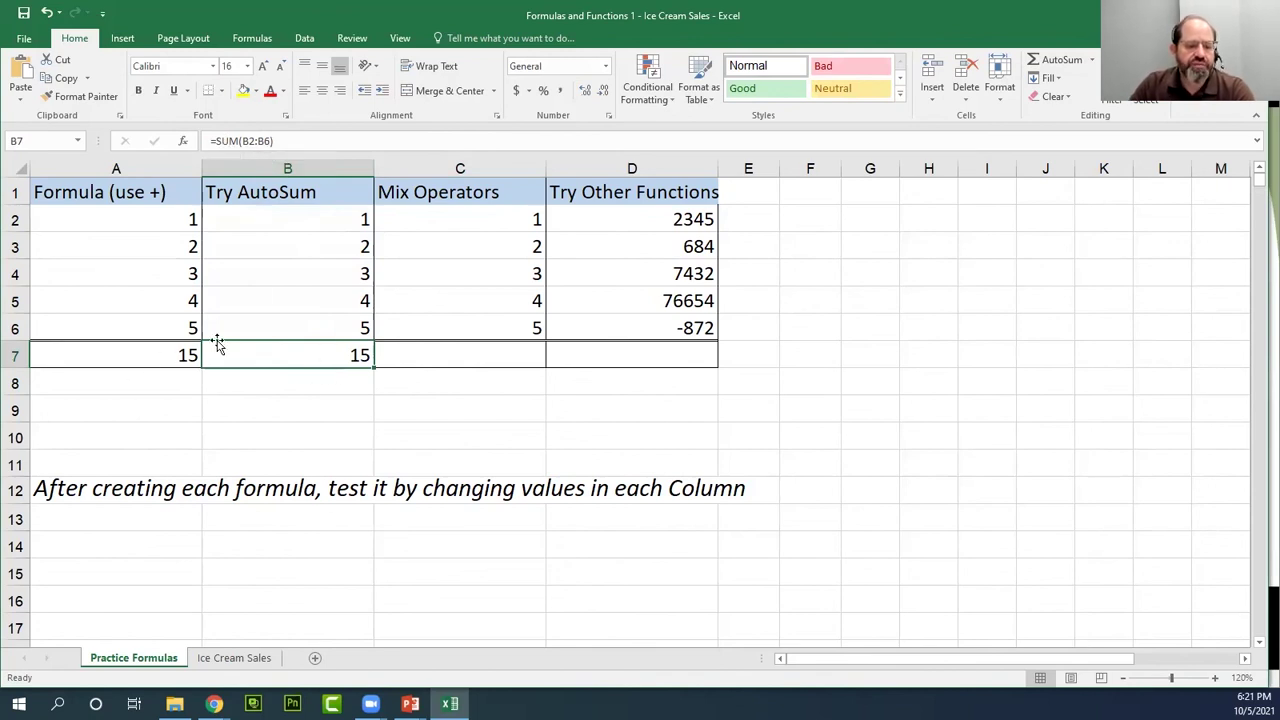
- Test the AutoSum formula by setting B3 to 8 and checking the total in B7
left_click(326, 246)
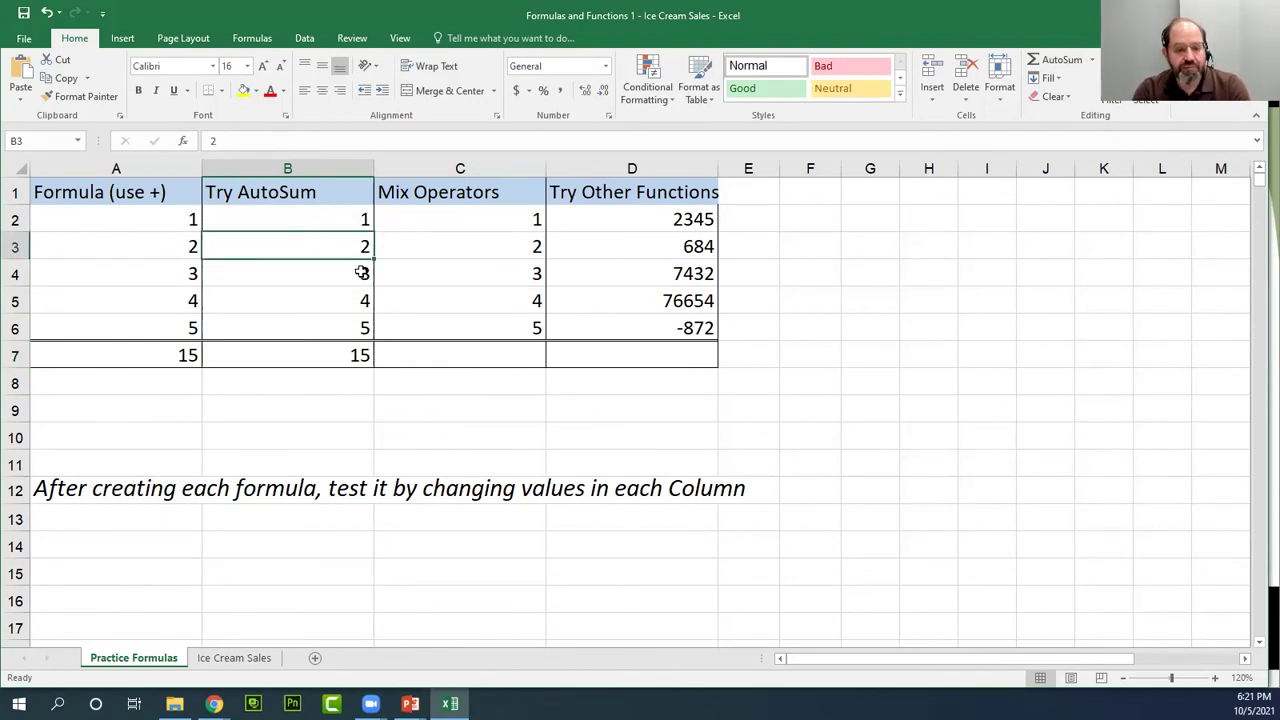
type("8")
key("Return")
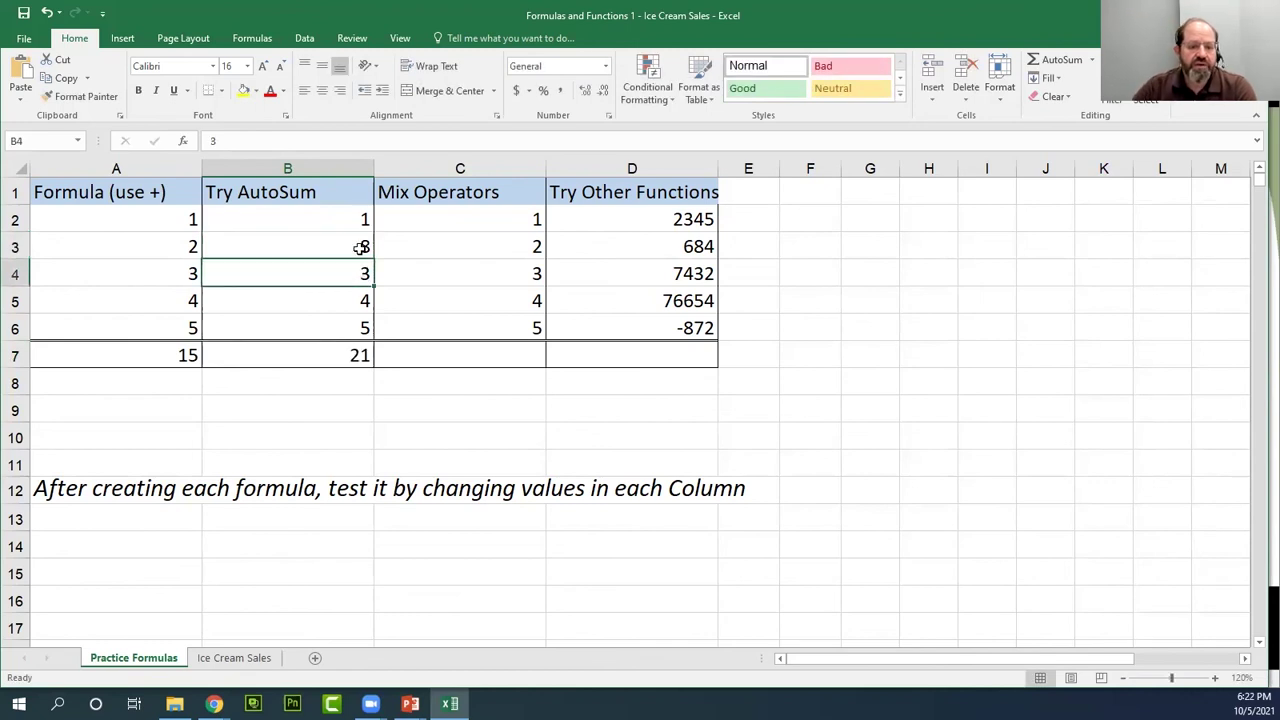
left_click(349, 352)
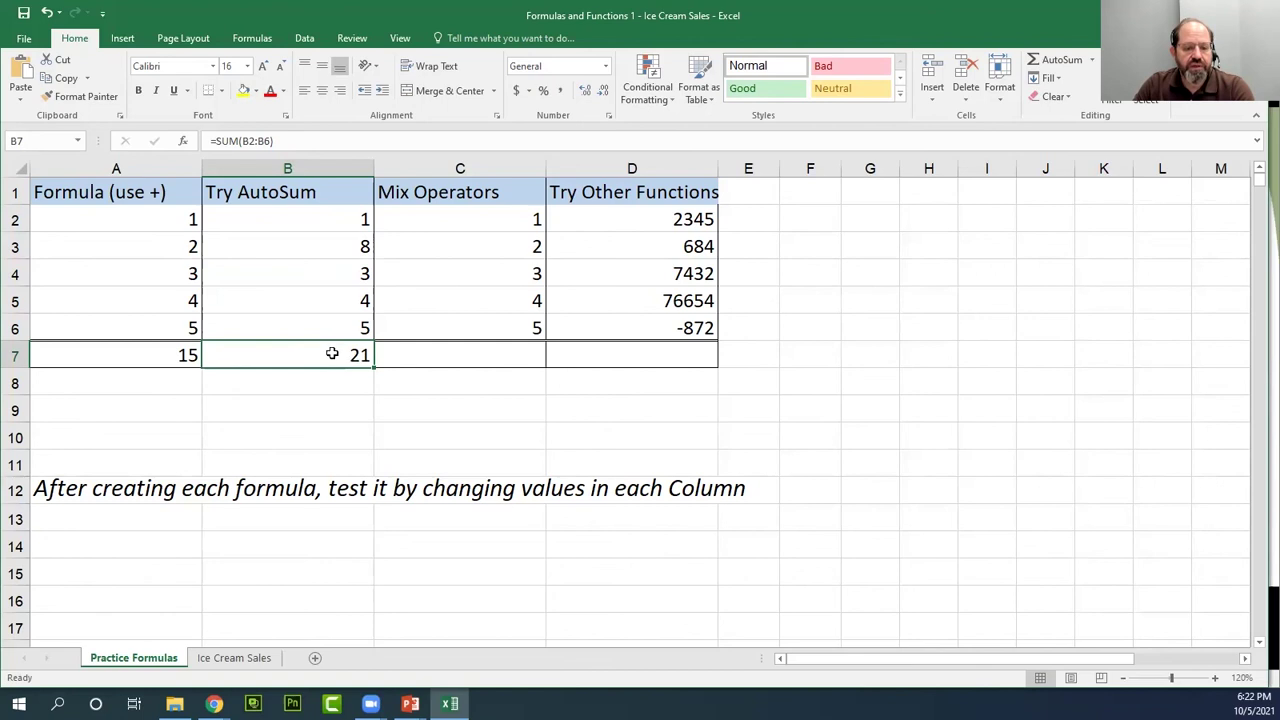
- Review the cell references in A7's addition formula inside the cell, leaving it unedited
left_click(151, 299)
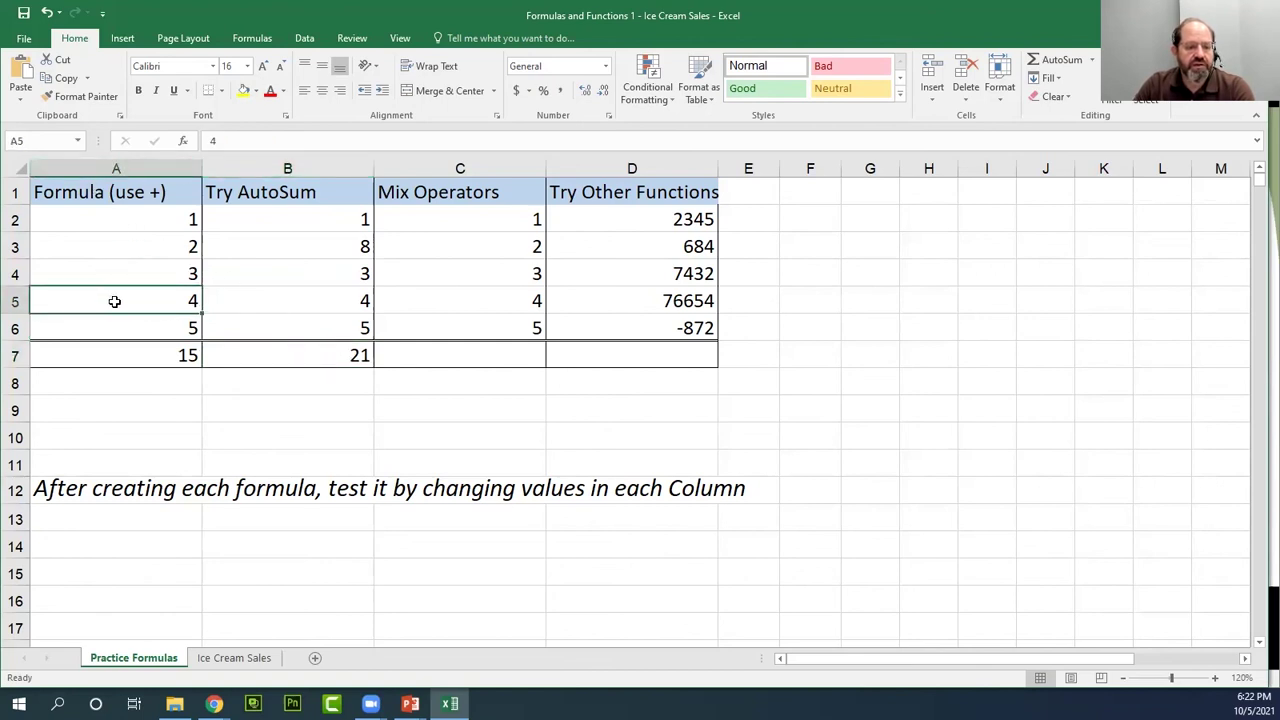
left_click(166, 357)
double_click(166, 357)
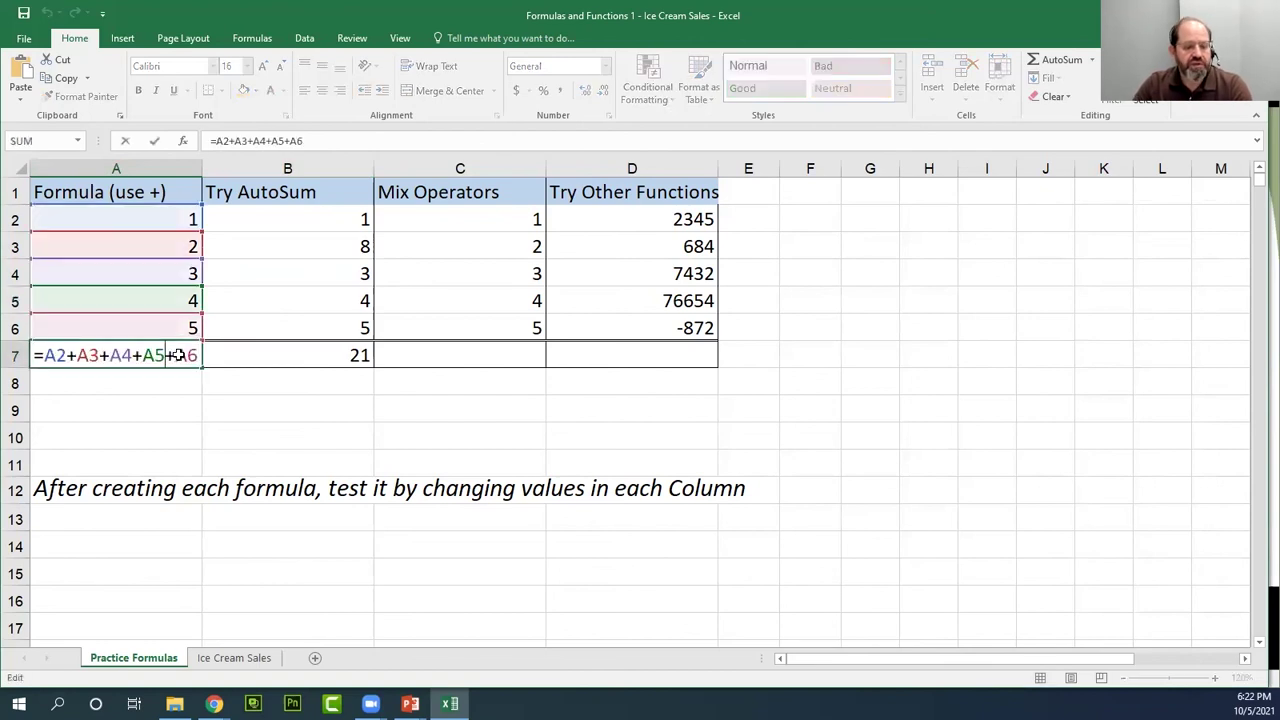
key("Escape")
- Test A7's addition formula by setting A5 to 2, and undo the test changes to A5 and B3
left_click(181, 308)
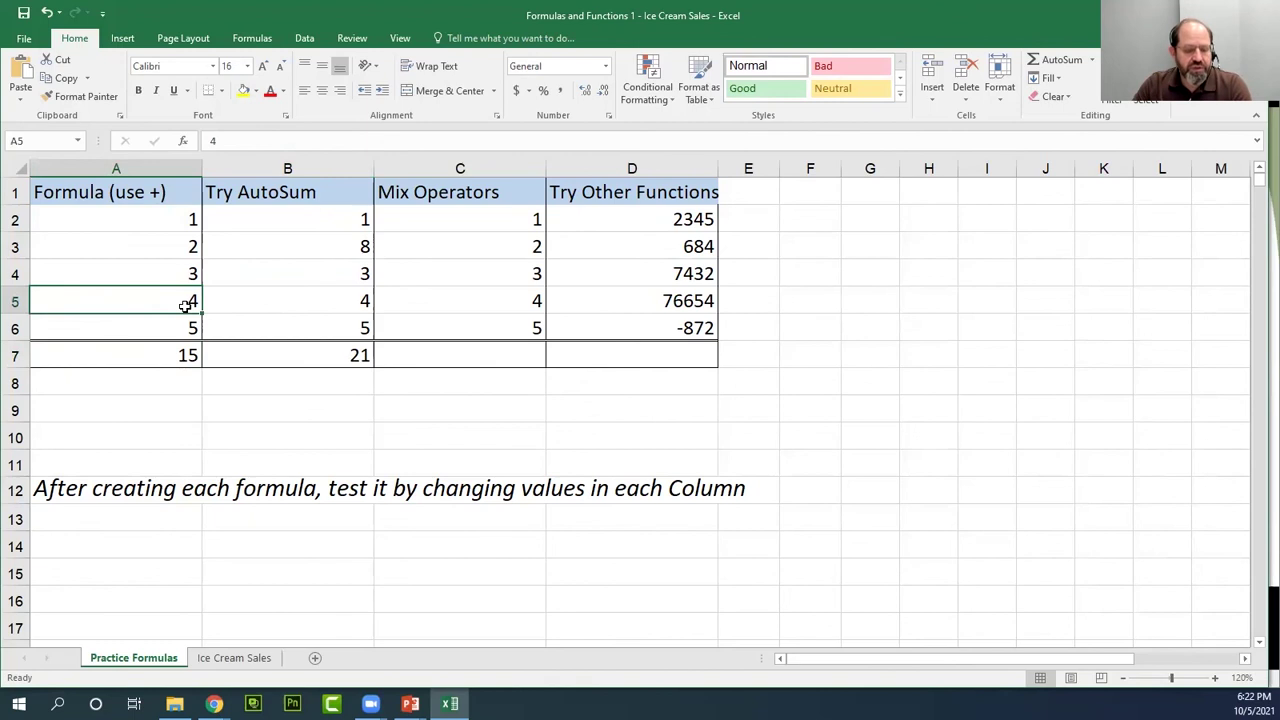
type("2")
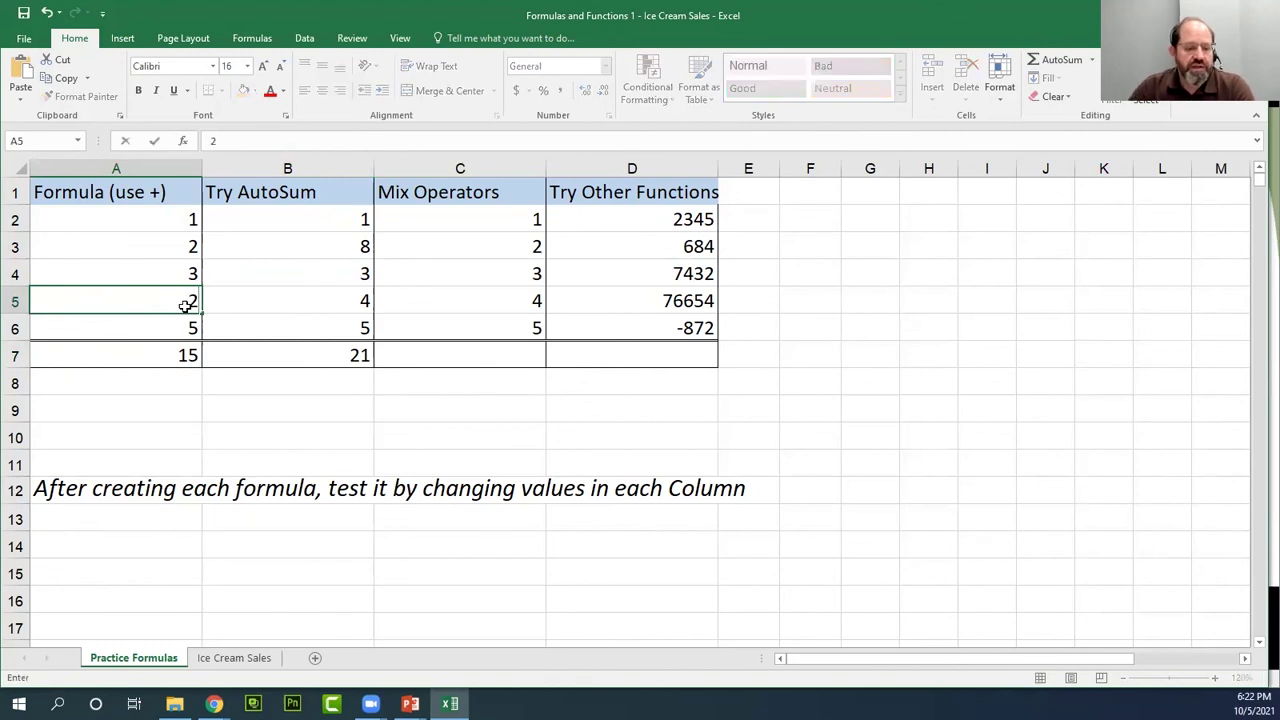
key("Return")
left_click(184, 355)
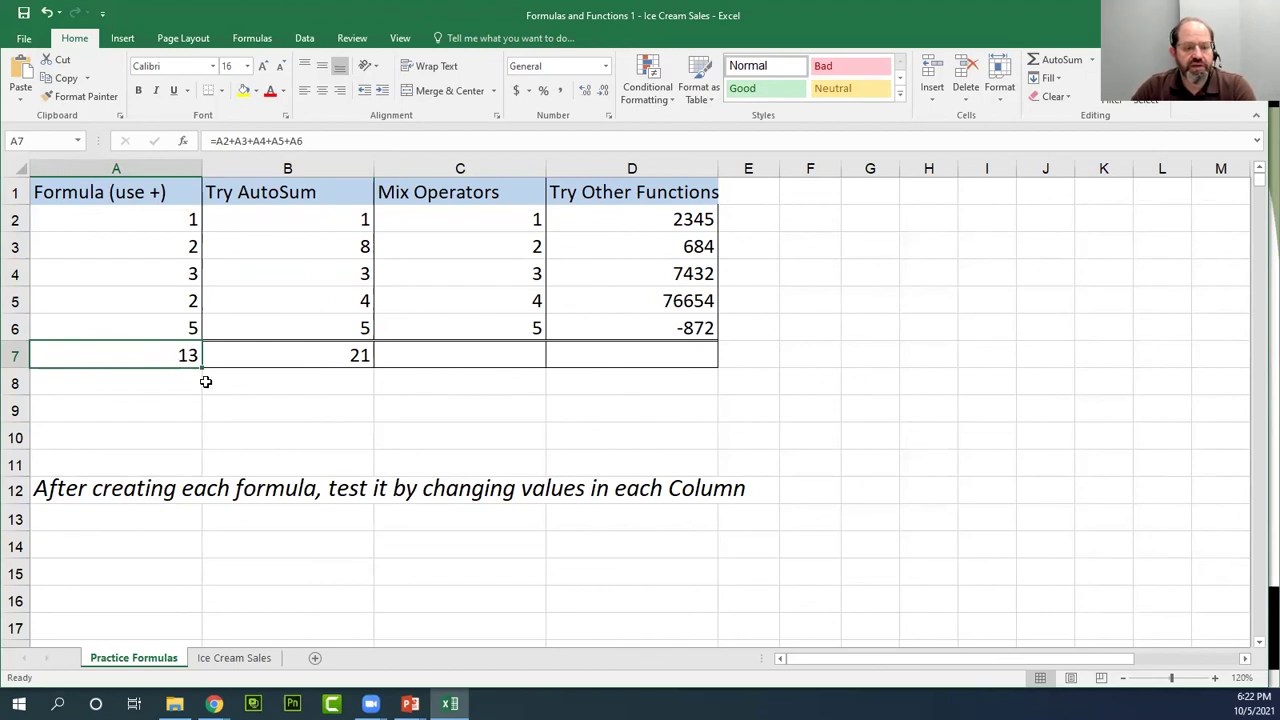
left_click(47, 14)
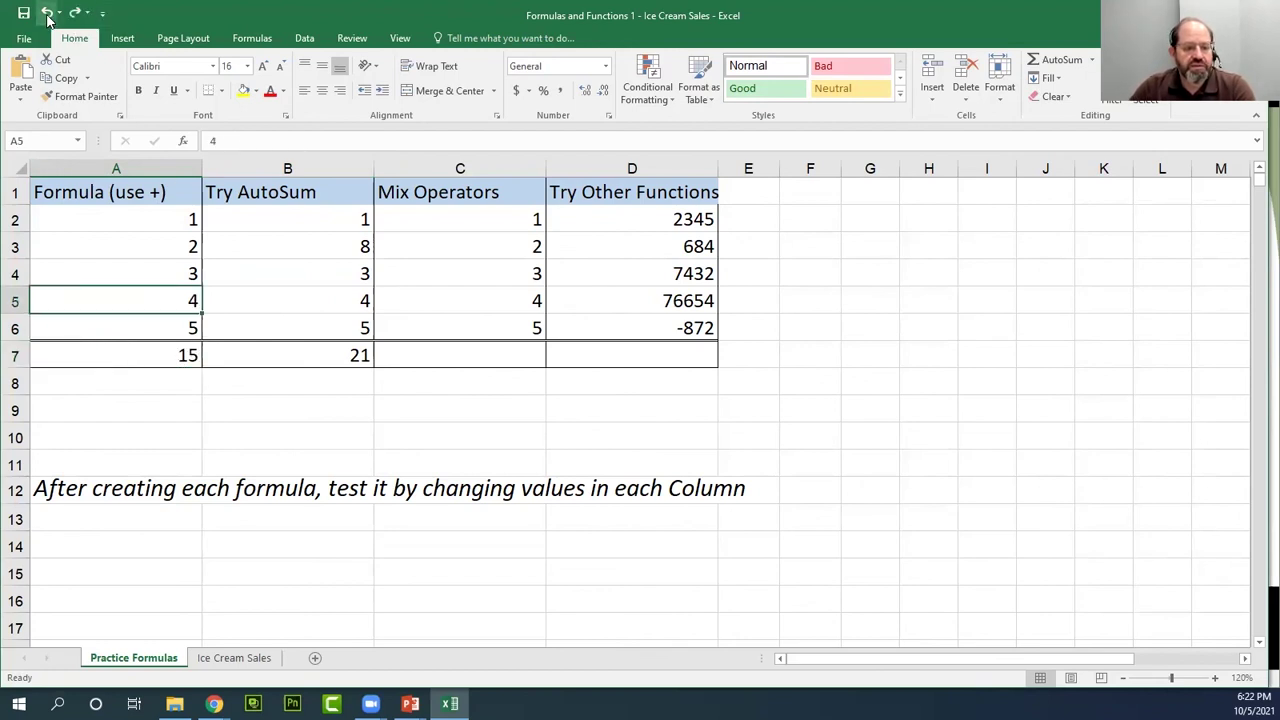
left_click(47, 14)
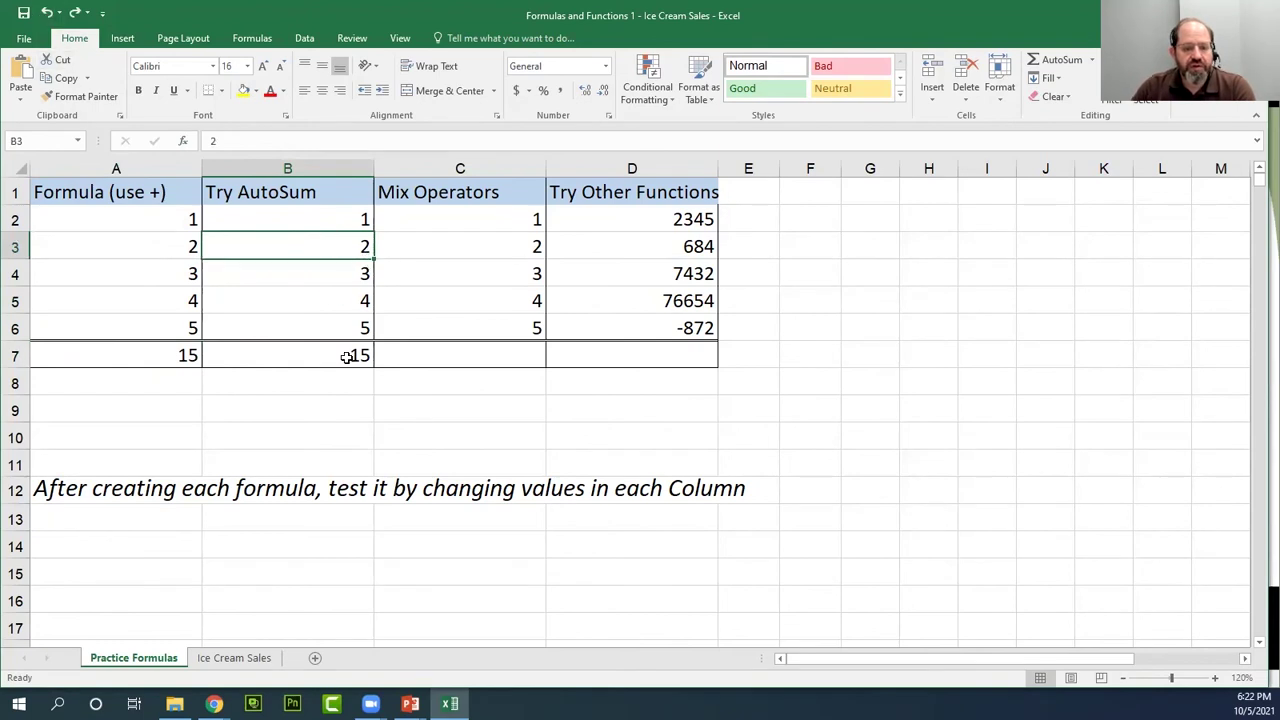
- Set B5 to 85 to test the AutoSum total, and check the range used by B7's formula
left_click(326, 300)
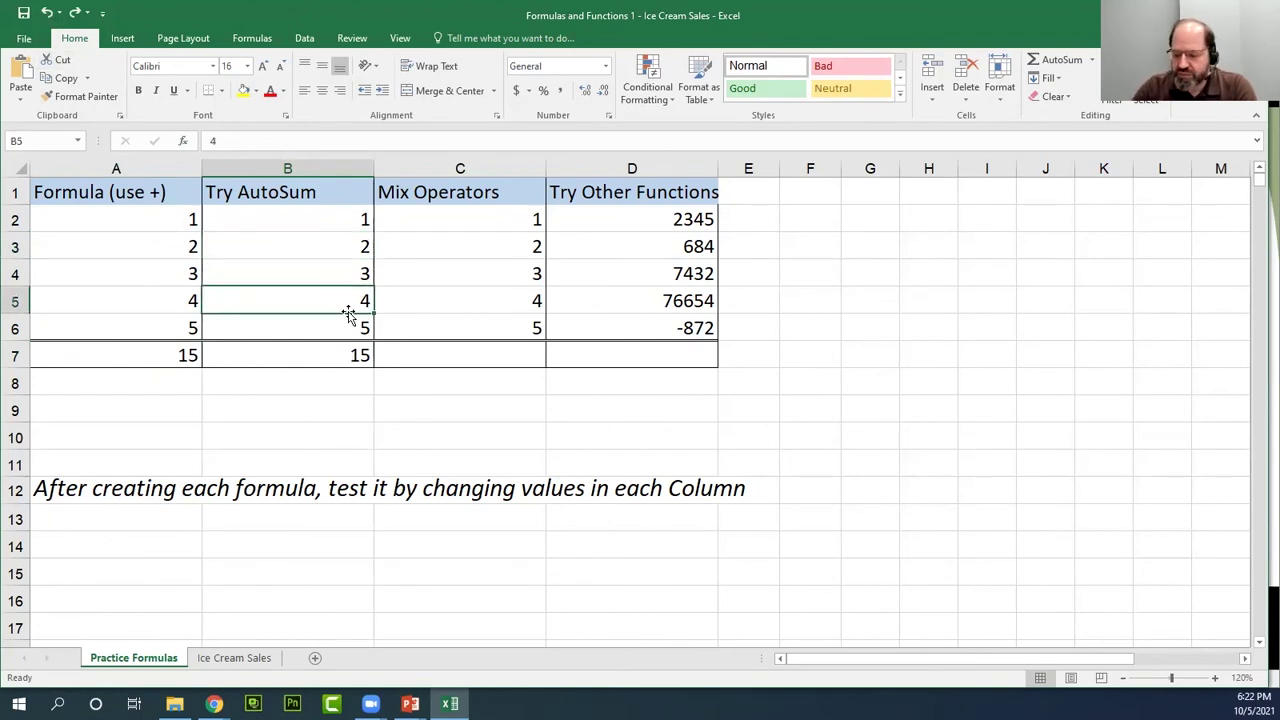
type("85")
key("Return")
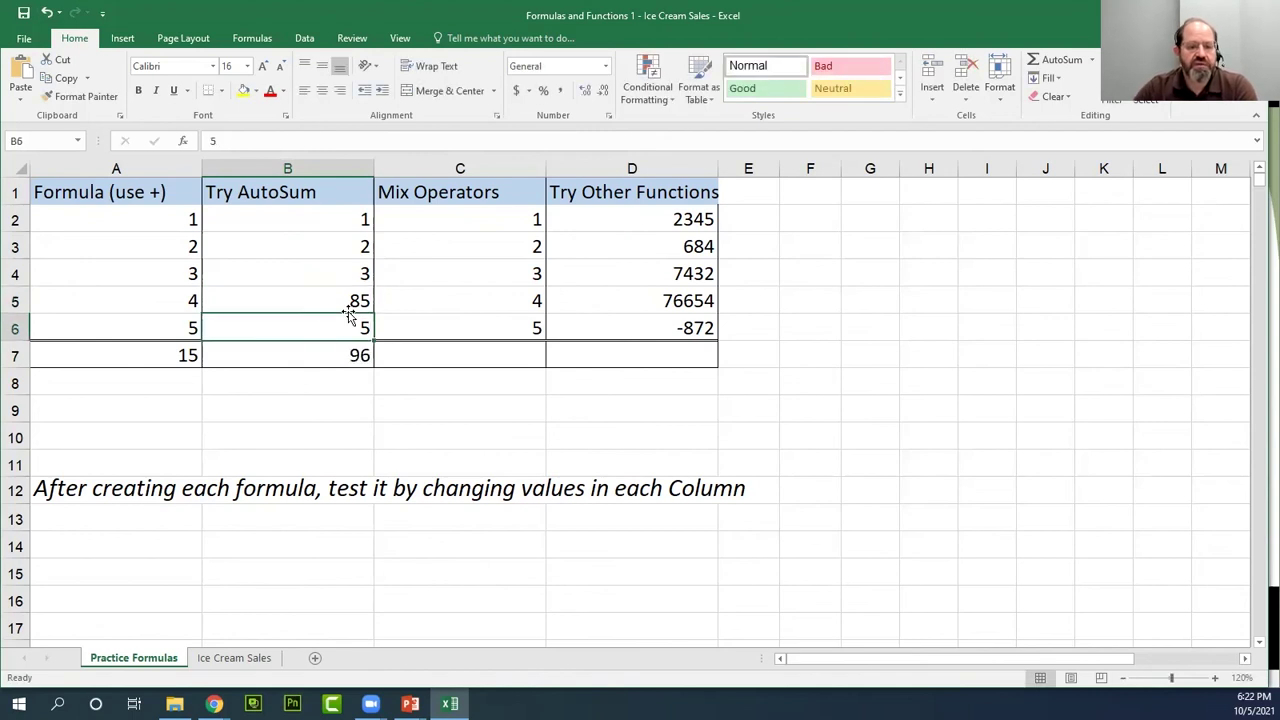
left_click(357, 300)
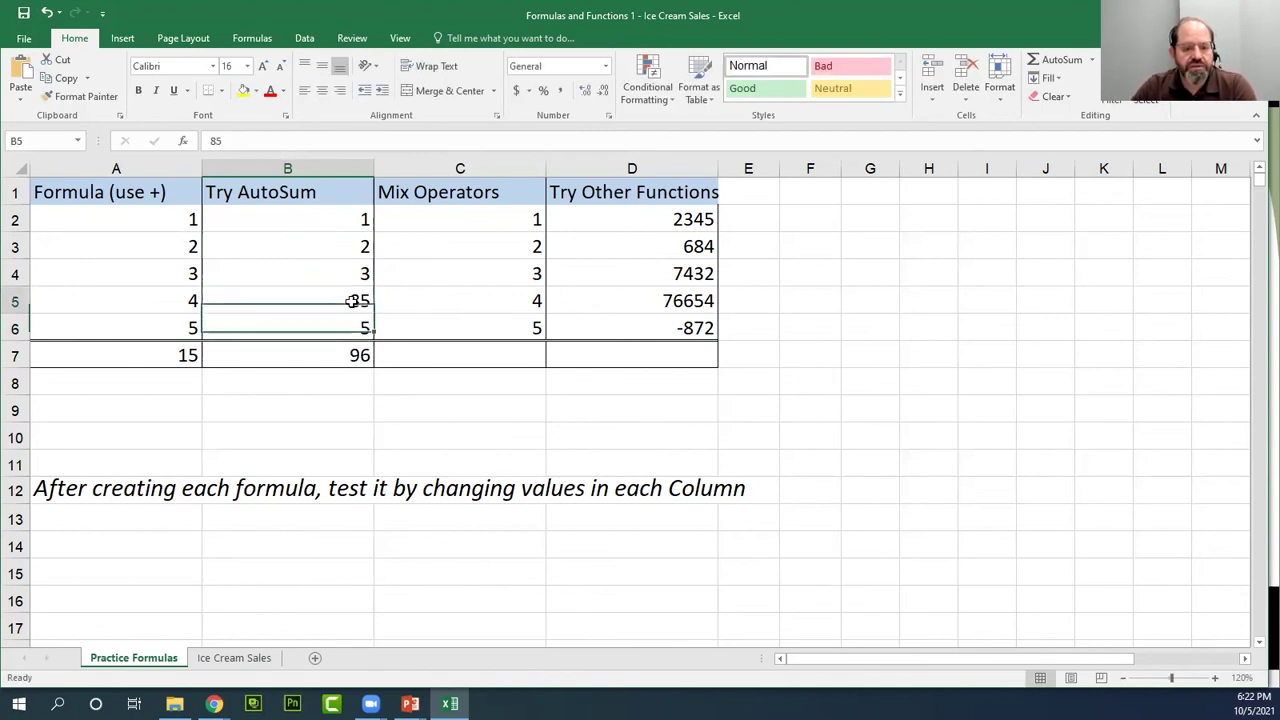
double_click(338, 355)
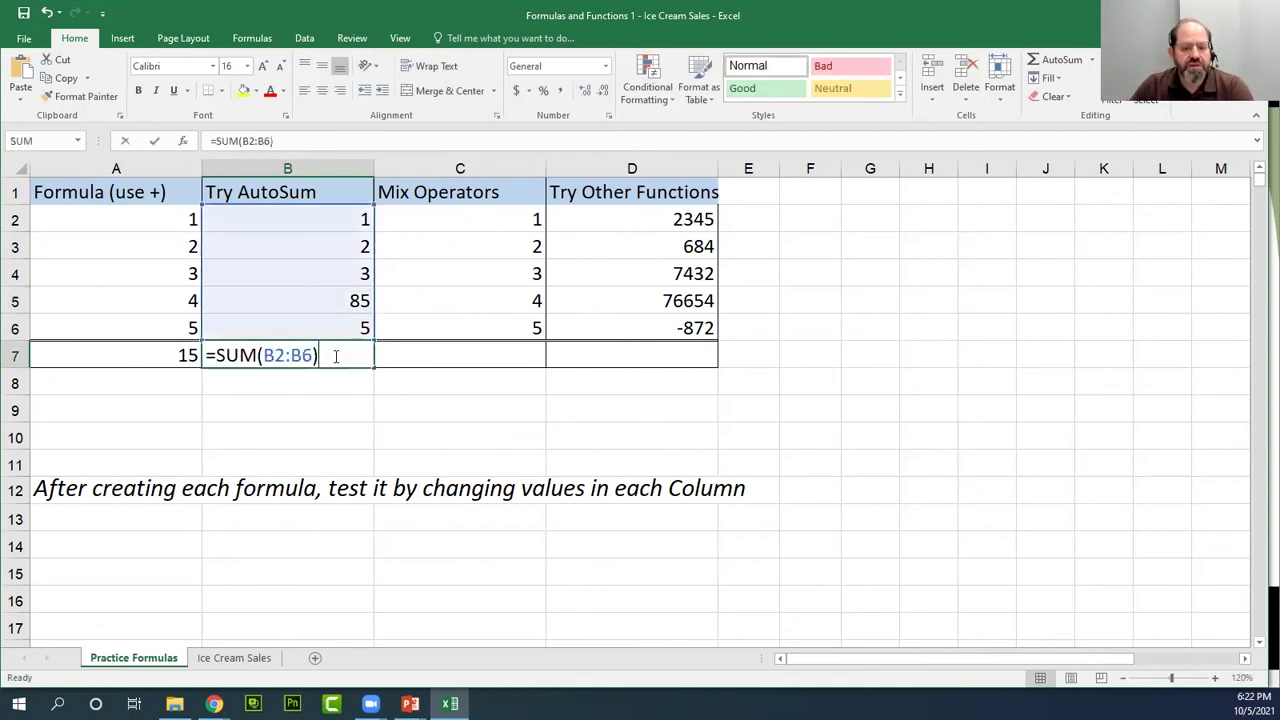
key("Return")
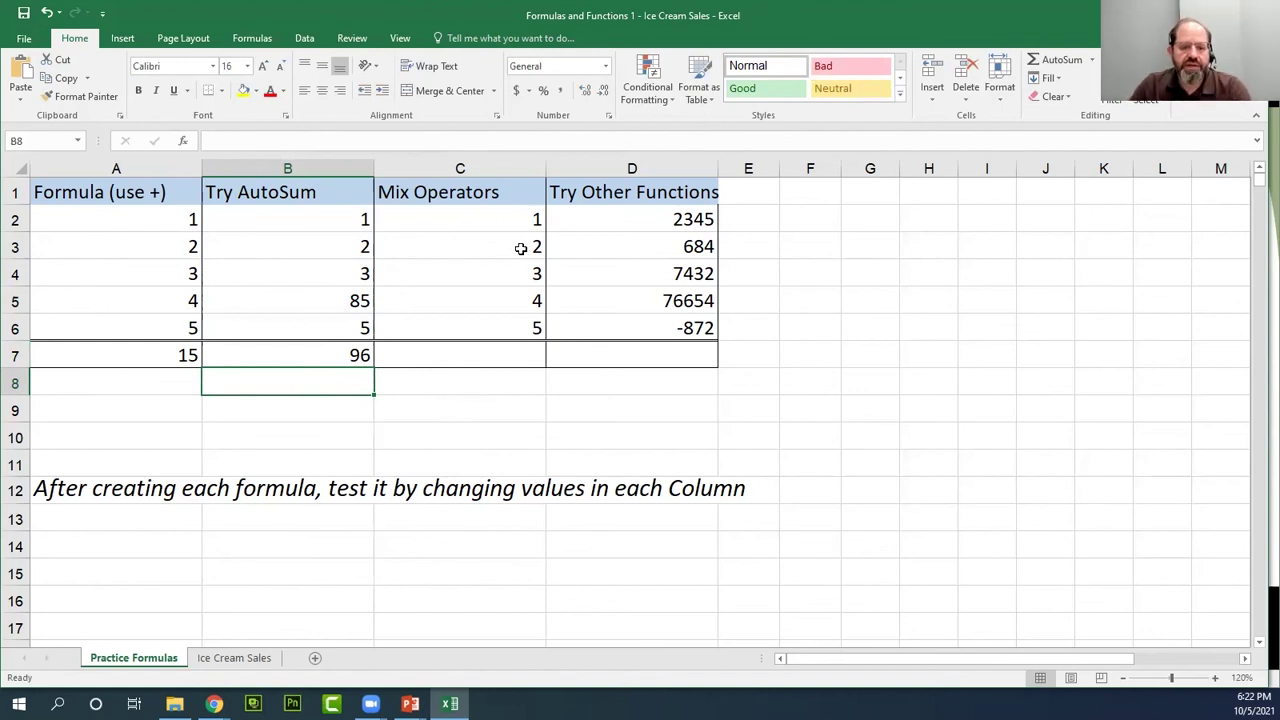
- Enter the mixed-operator formula =C2*C3-C4/C5+C6 in C7
left_click(488, 356)
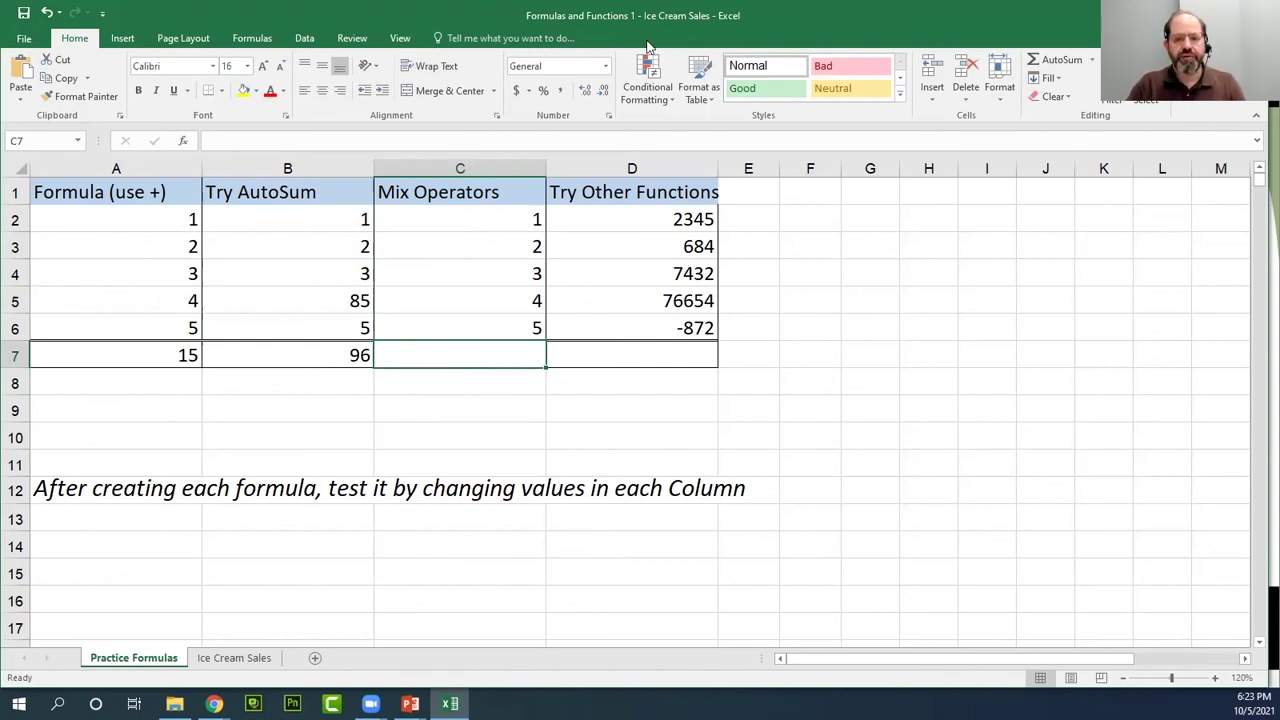
left_click(605, 19)
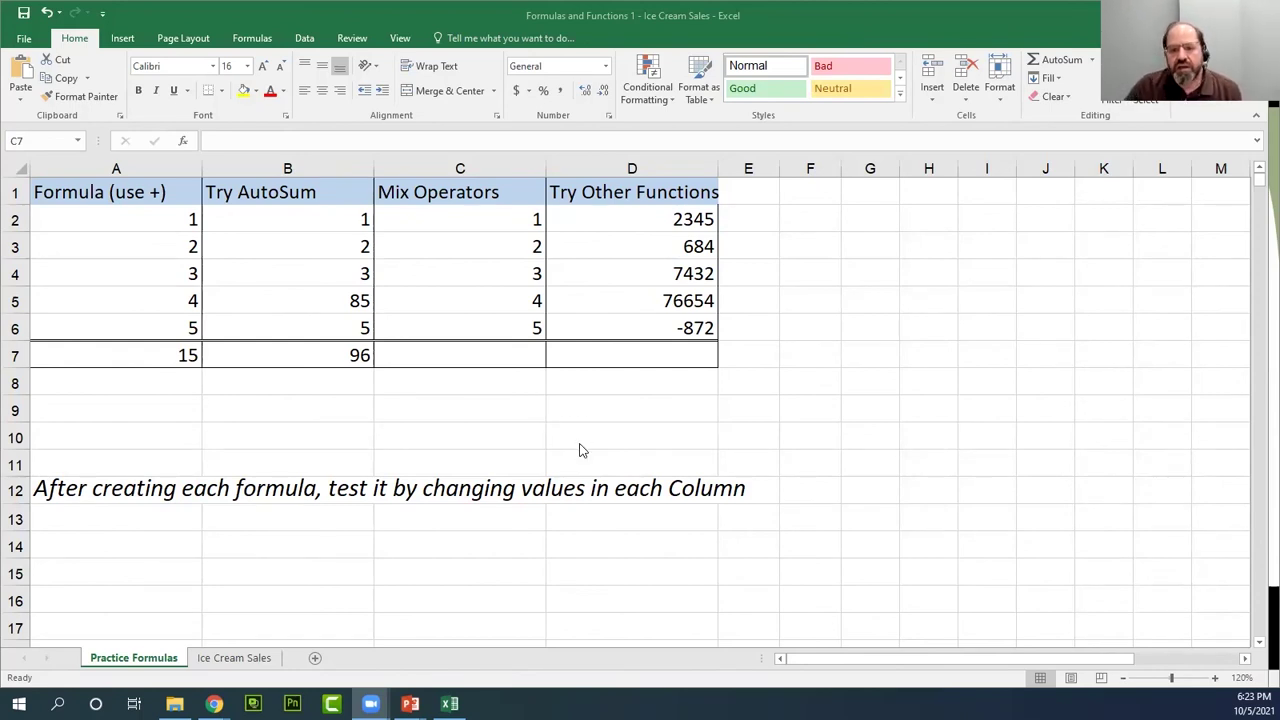
left_click(474, 360)
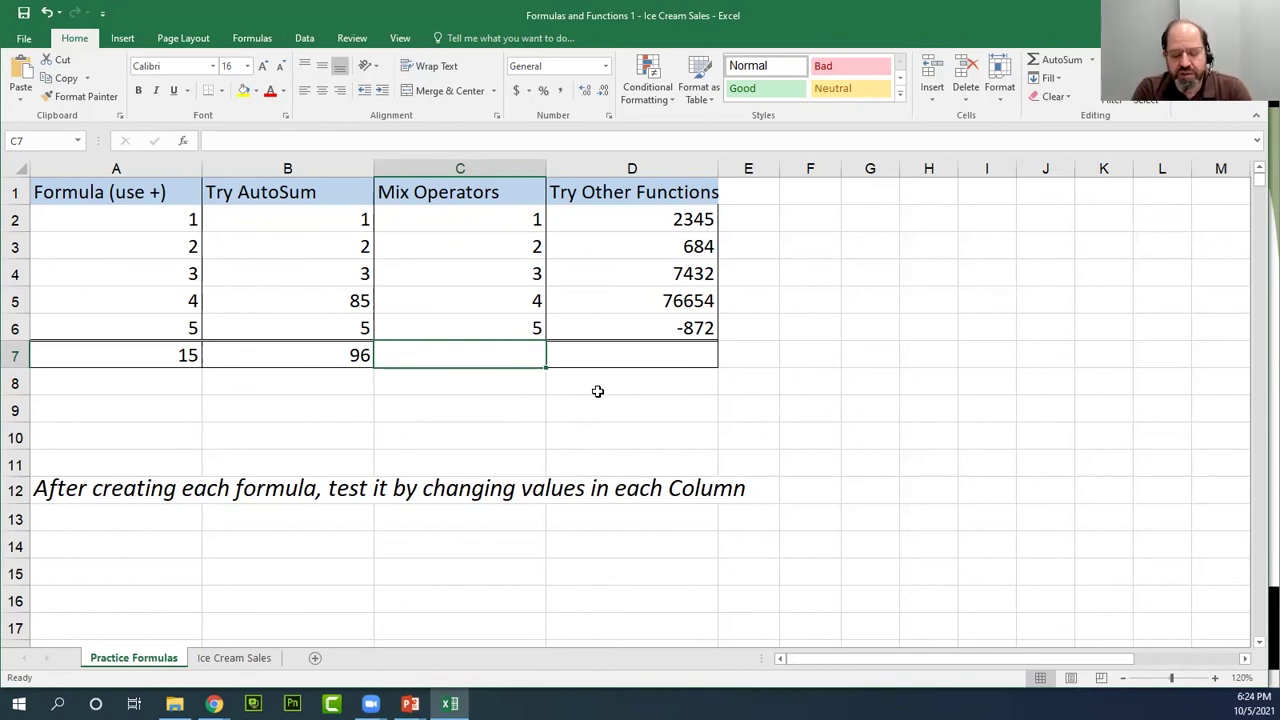
type("=")
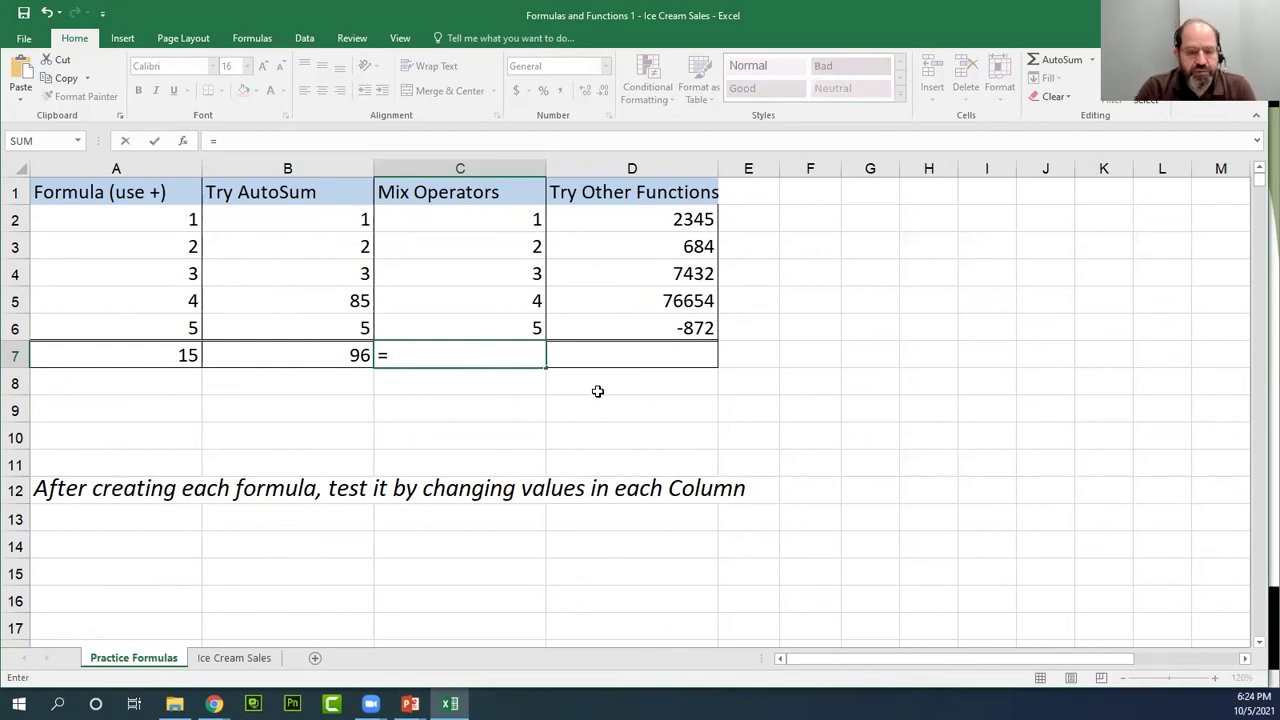
left_click(505, 226)
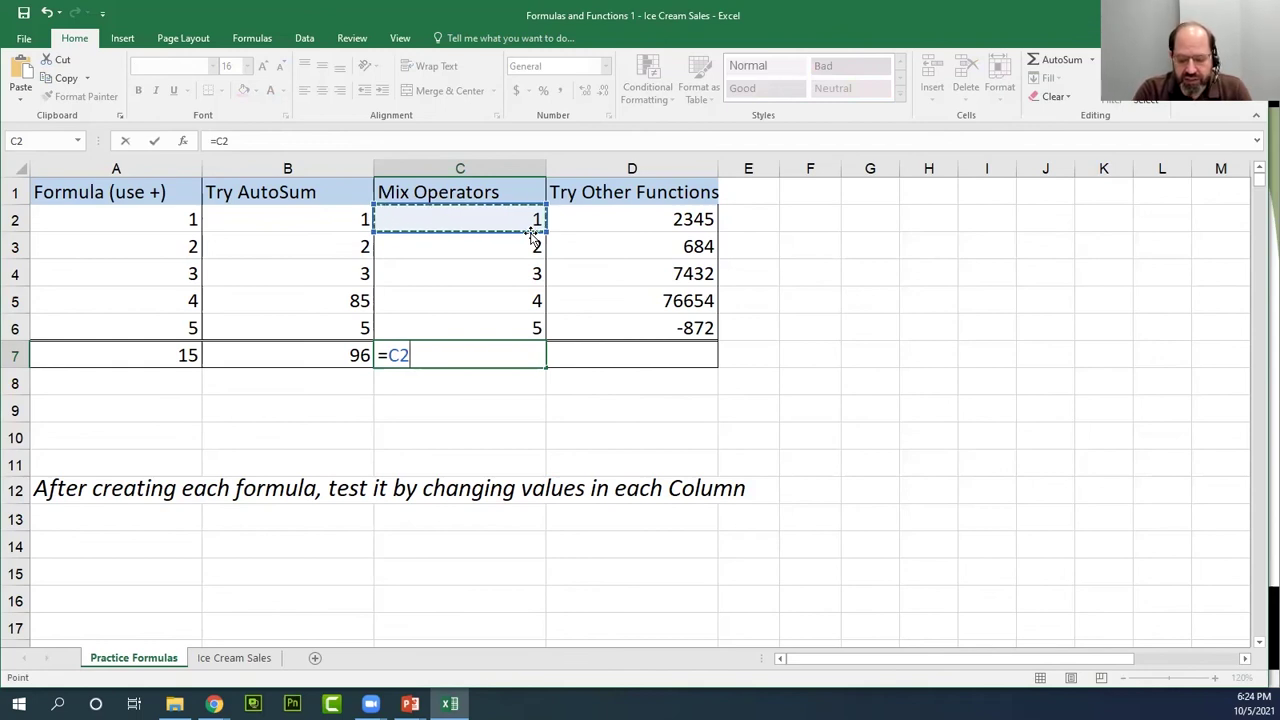
type("*")
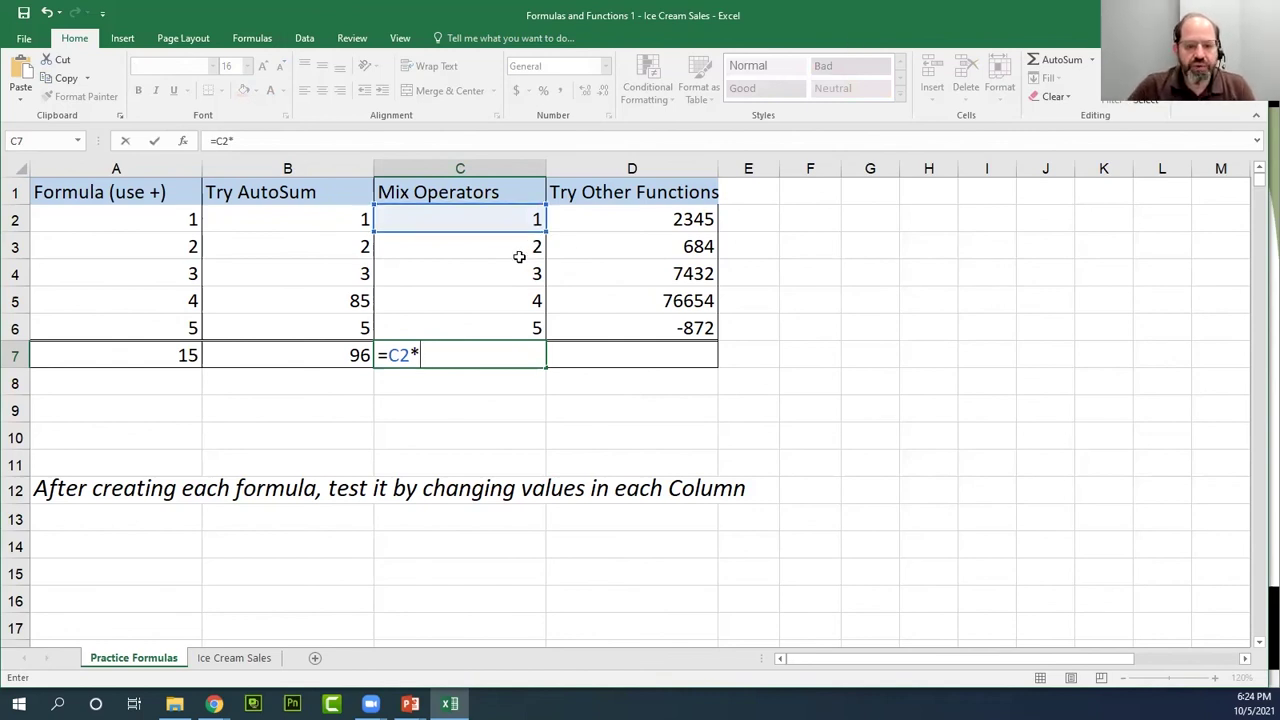
left_click(514, 250)
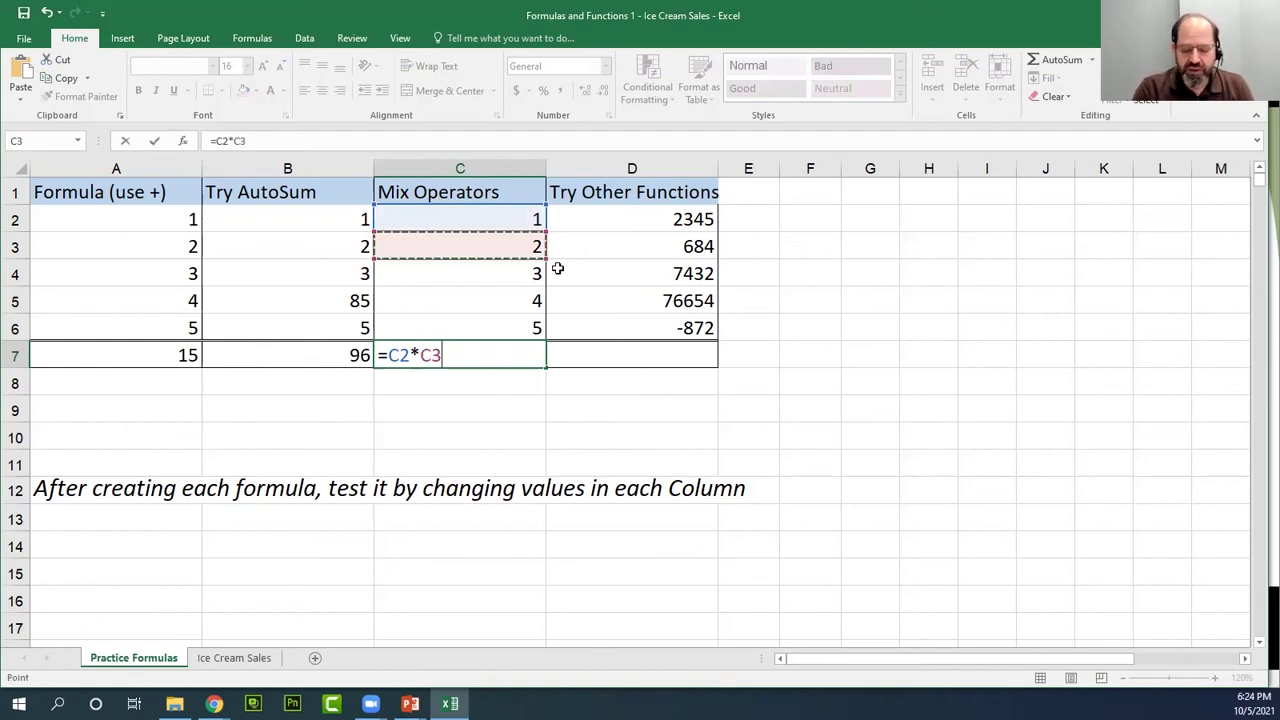
type("-")
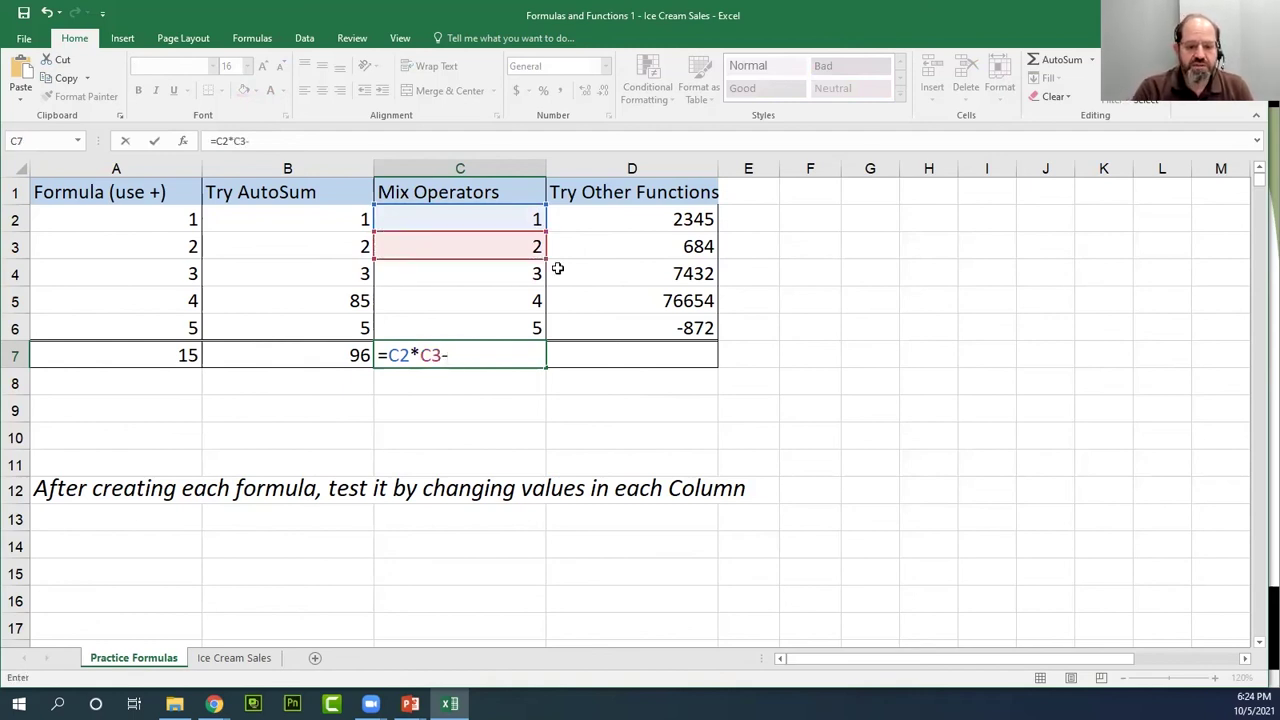
left_click(507, 277)
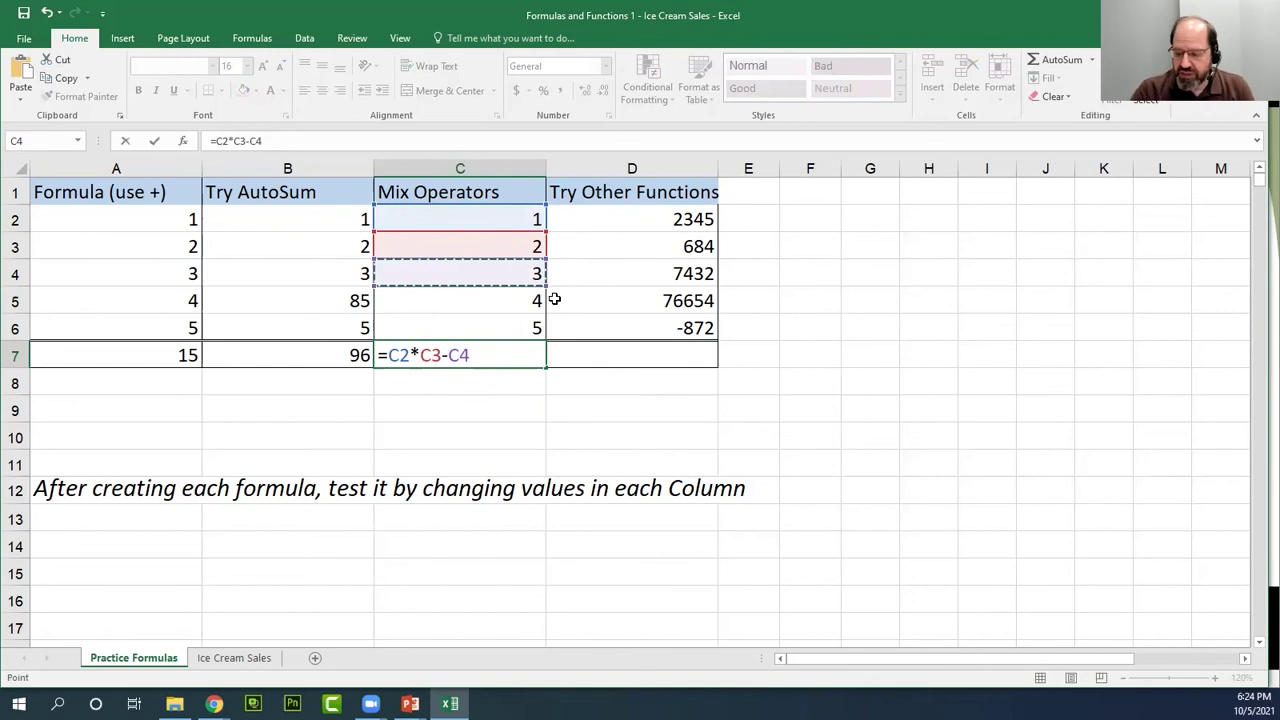
type("/")
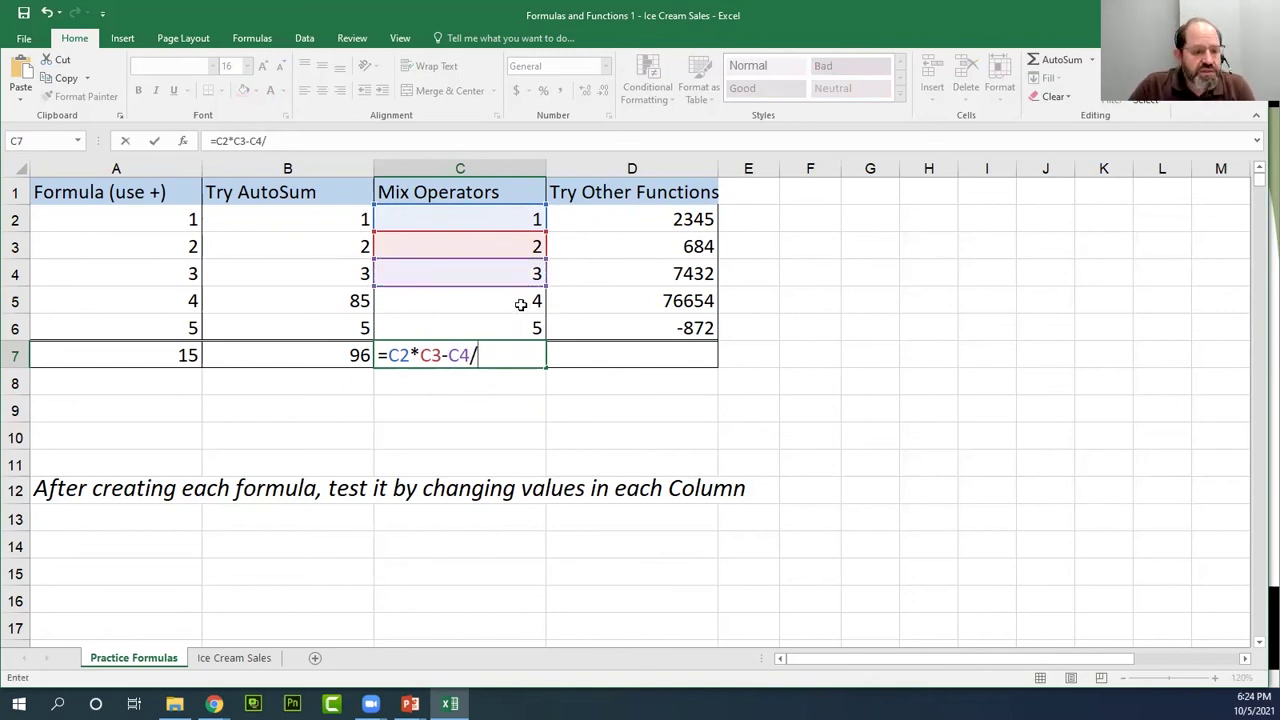
left_click(521, 305)
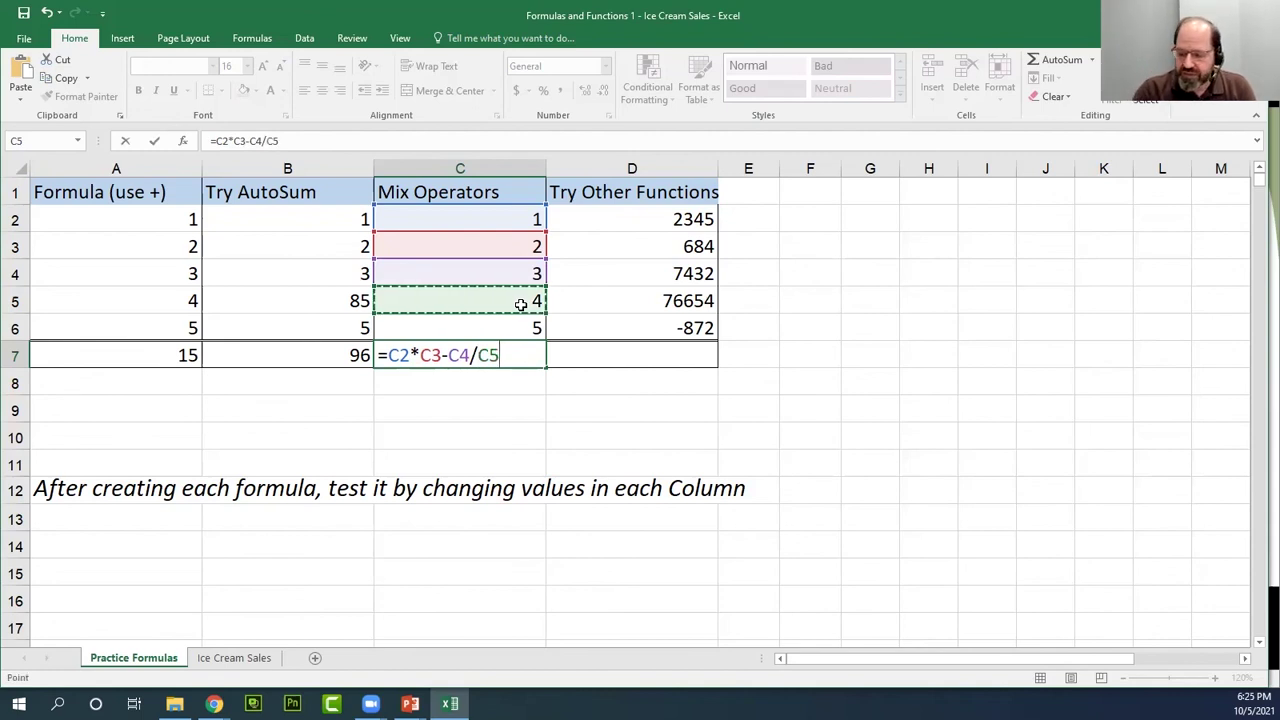
type("+")
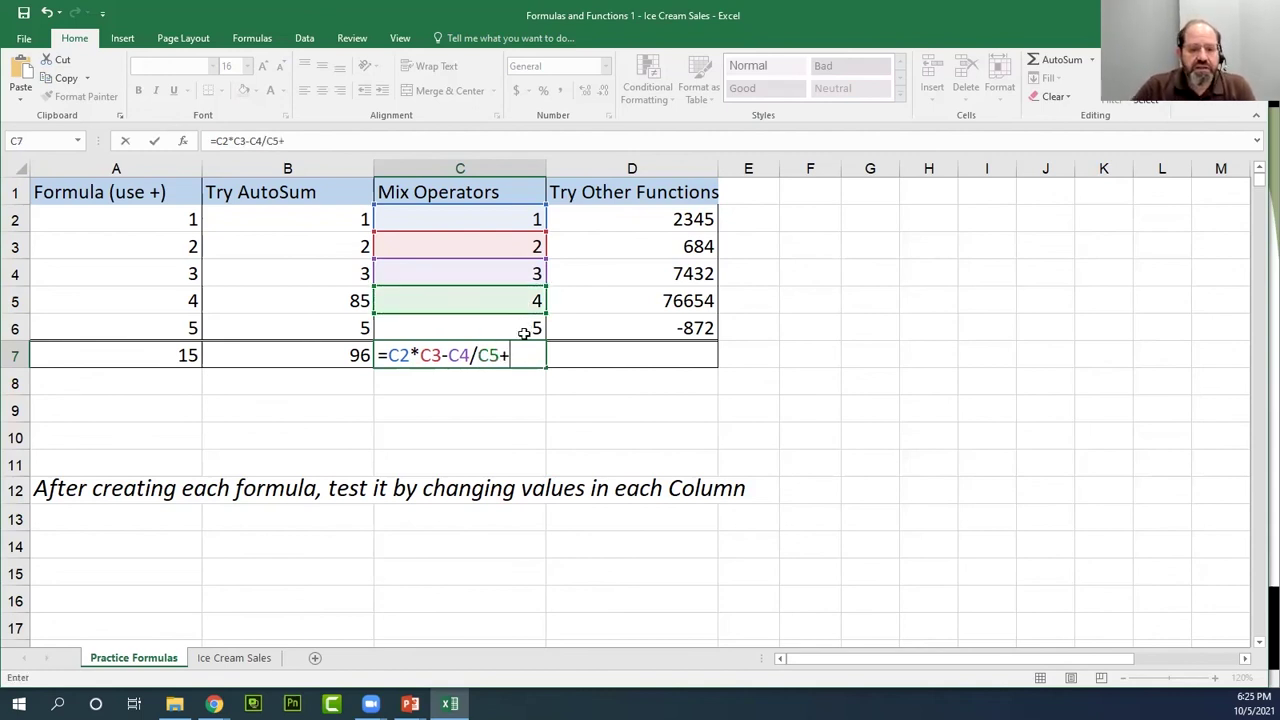
left_click(520, 331)
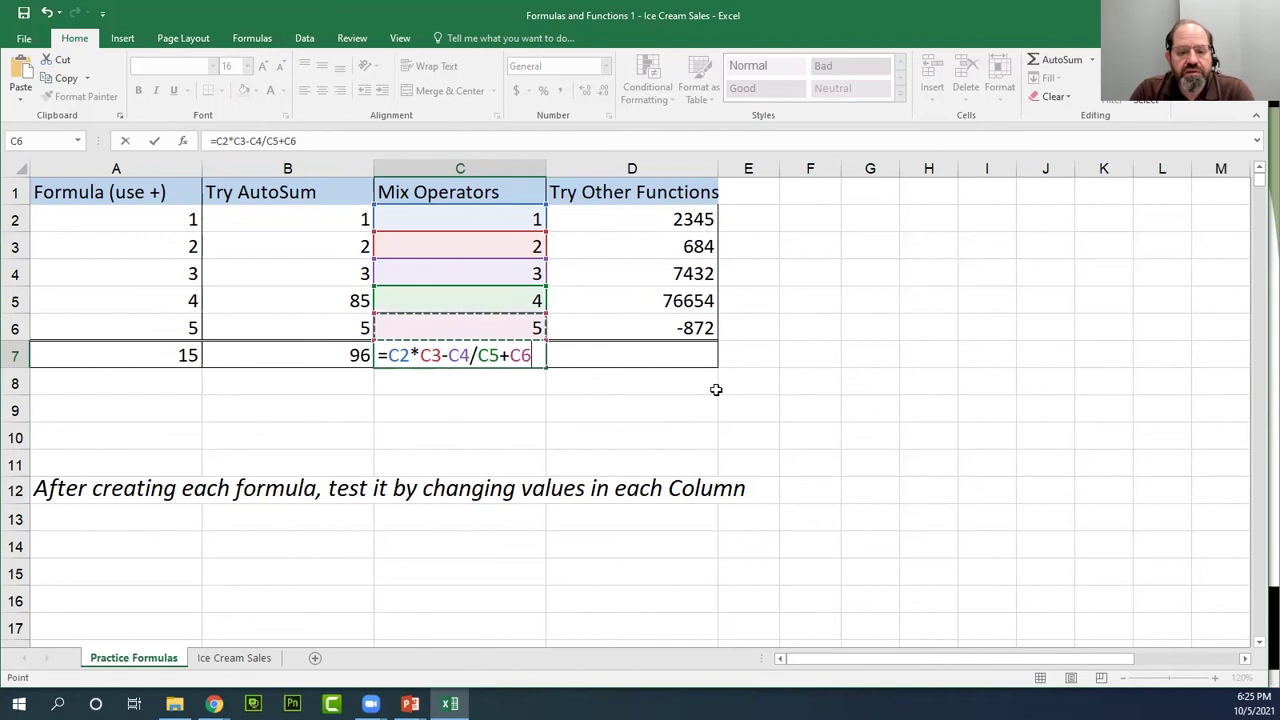
key("Return")
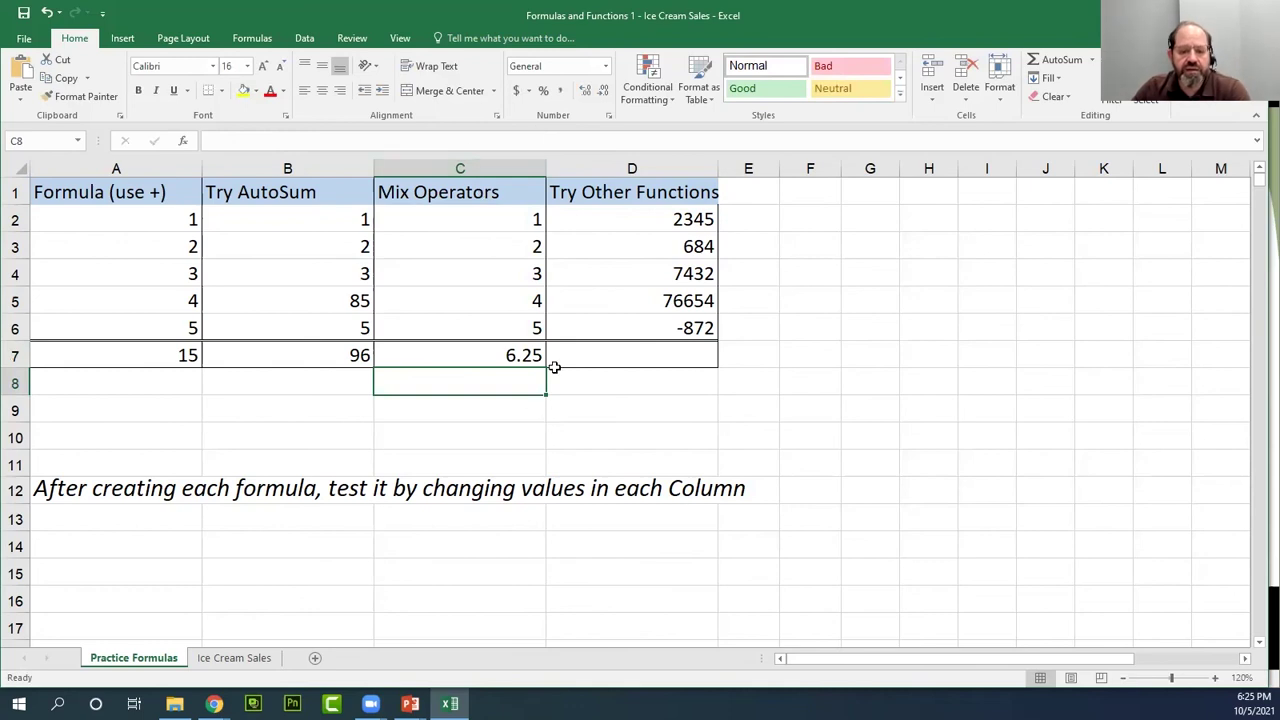
- Review the cell references in C7's formula and bring up the PowerPoint slide show on formulas, leaving the formula unedited
left_click(511, 356)
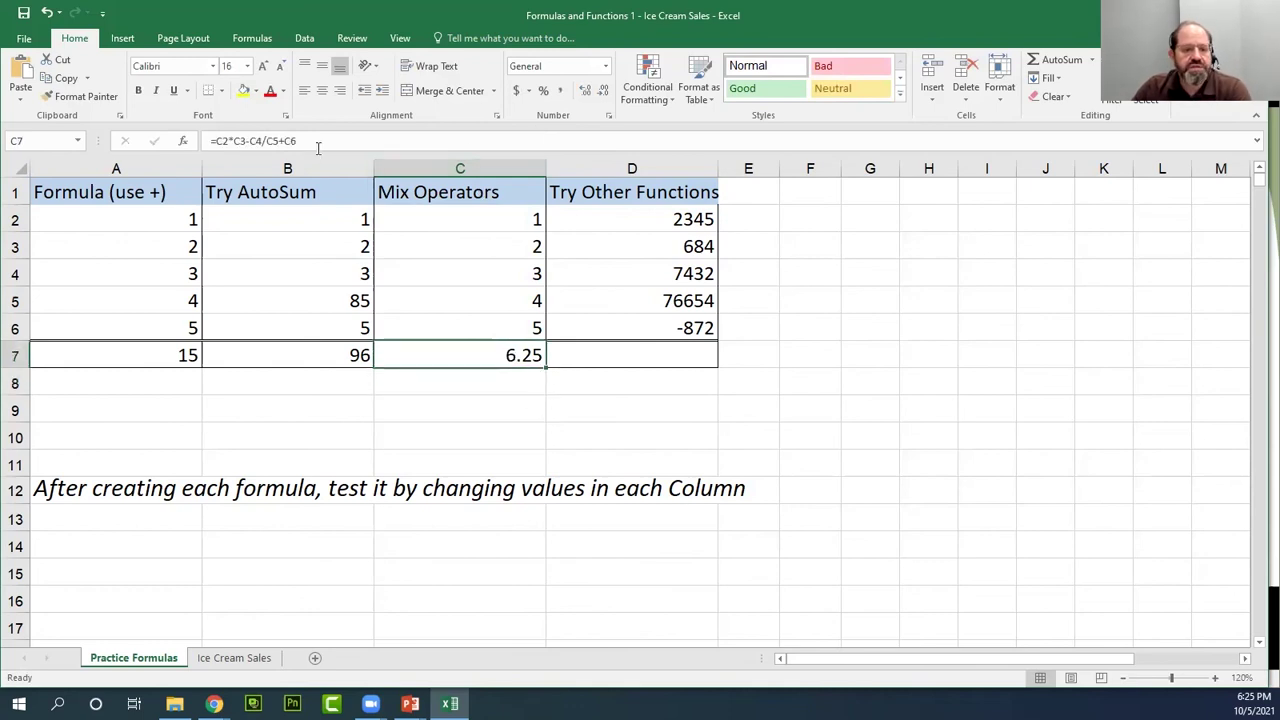
double_click(483, 355)
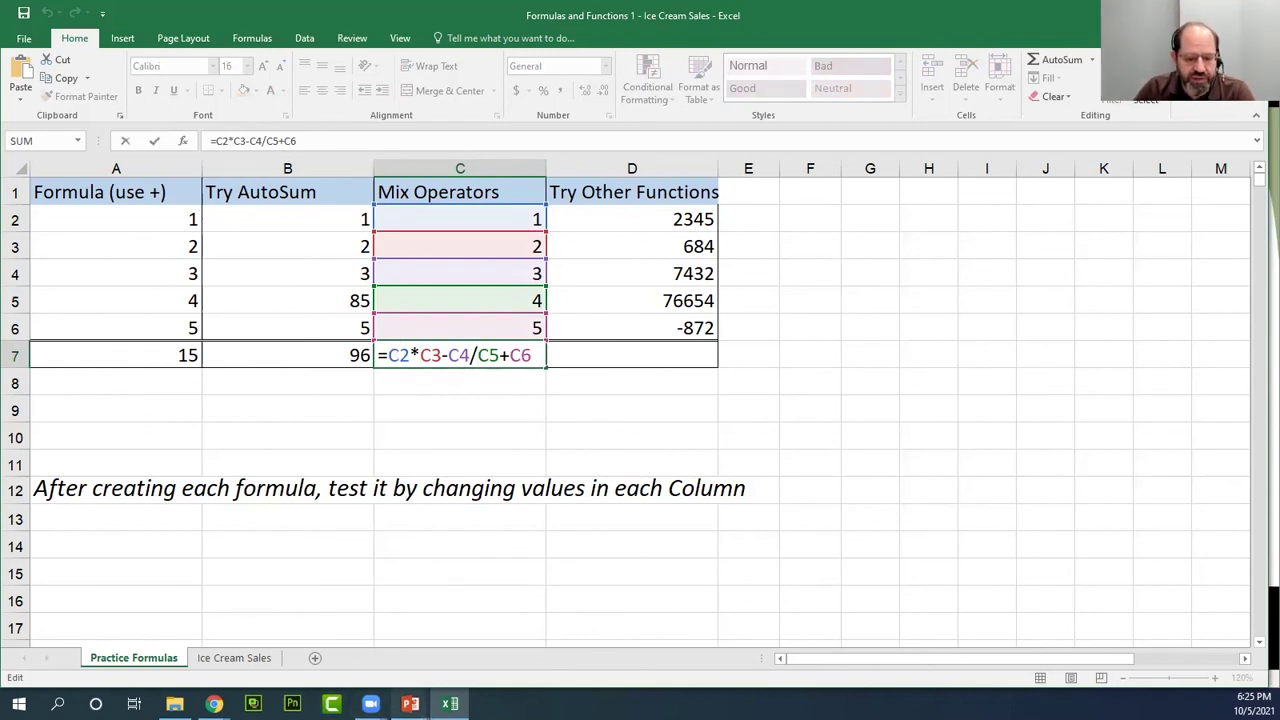
mouse_move(410, 704)
left_click(493, 640)
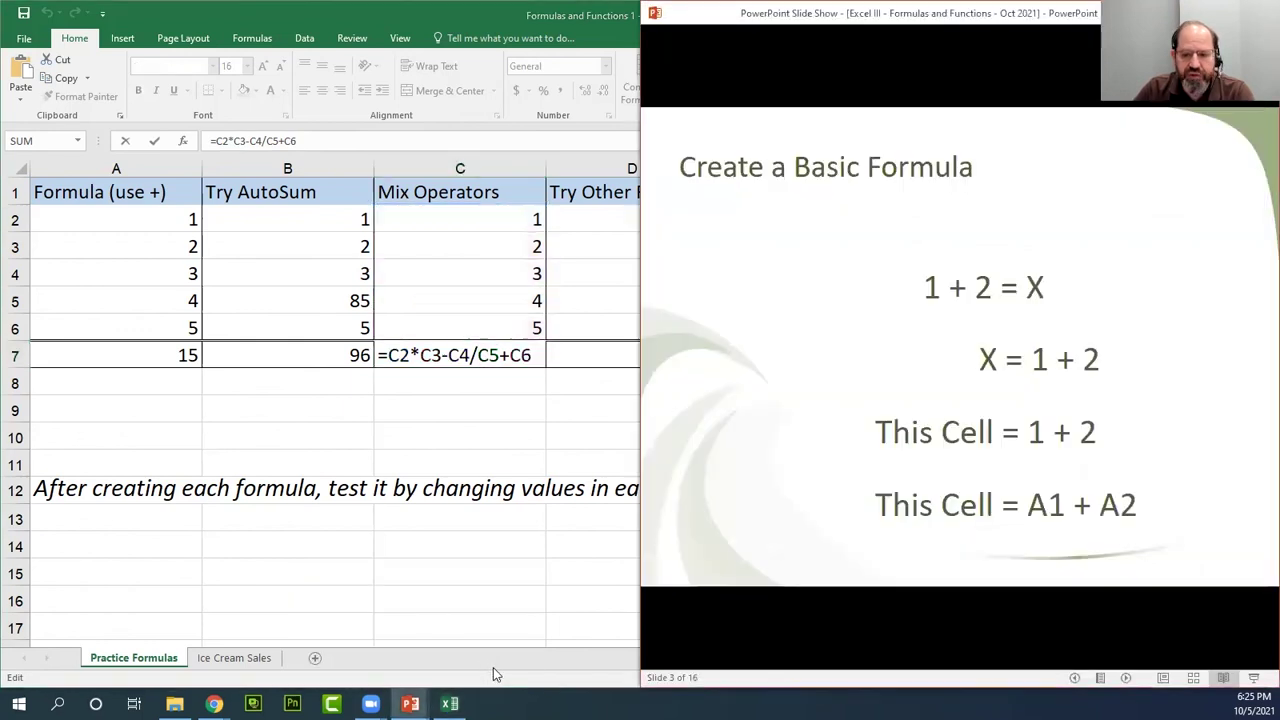
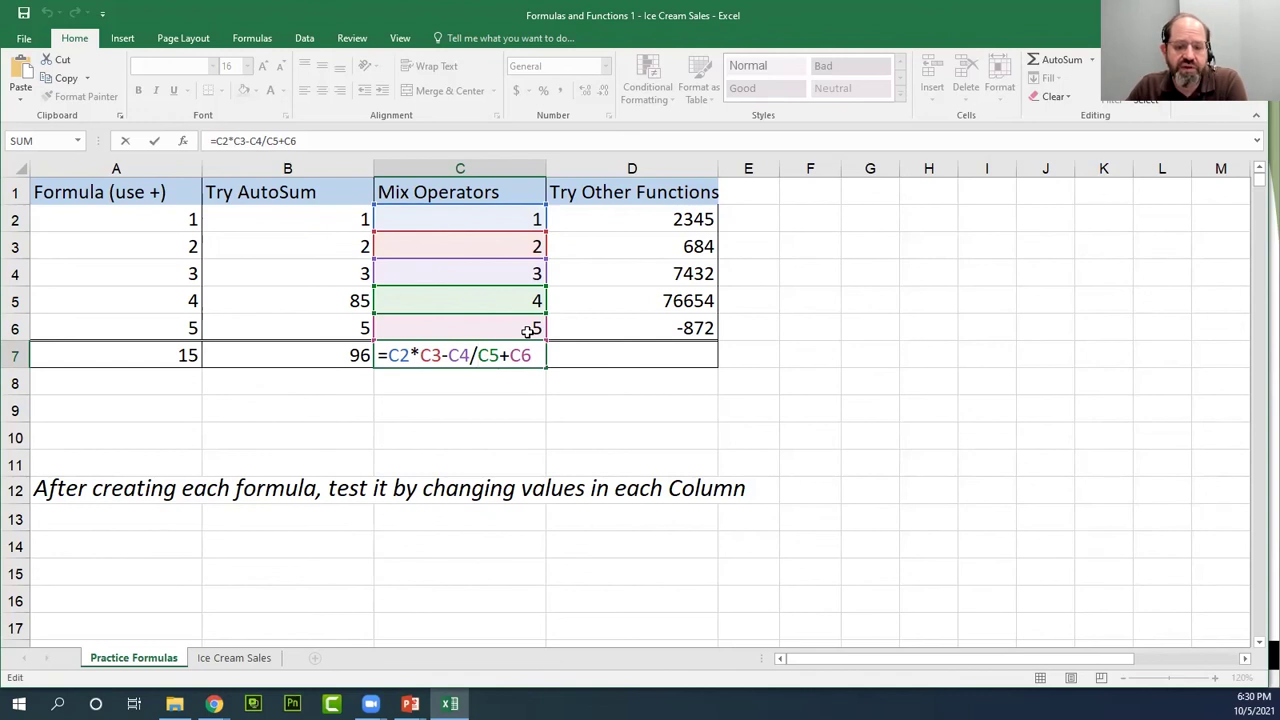
key("Return")
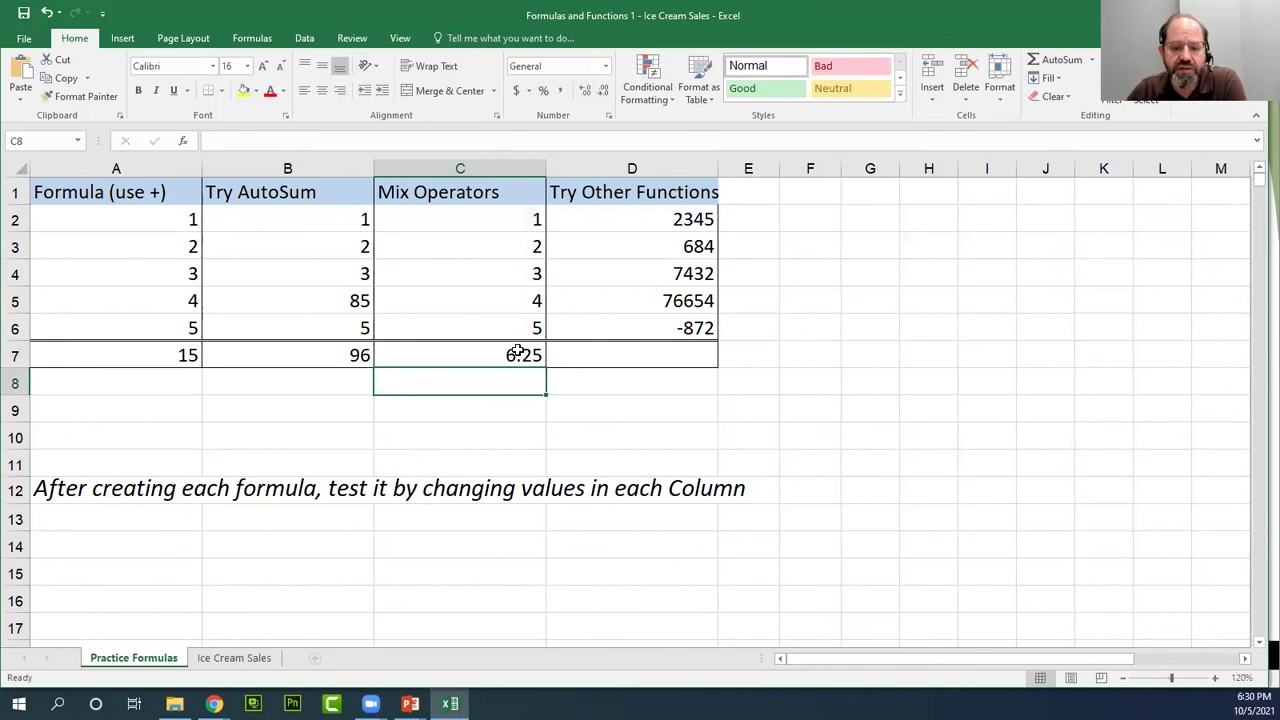
- Add parentheses around the subtraction in C7's formula, making it =C2*(C3-C4)/C5+C6
left_click(518, 352)
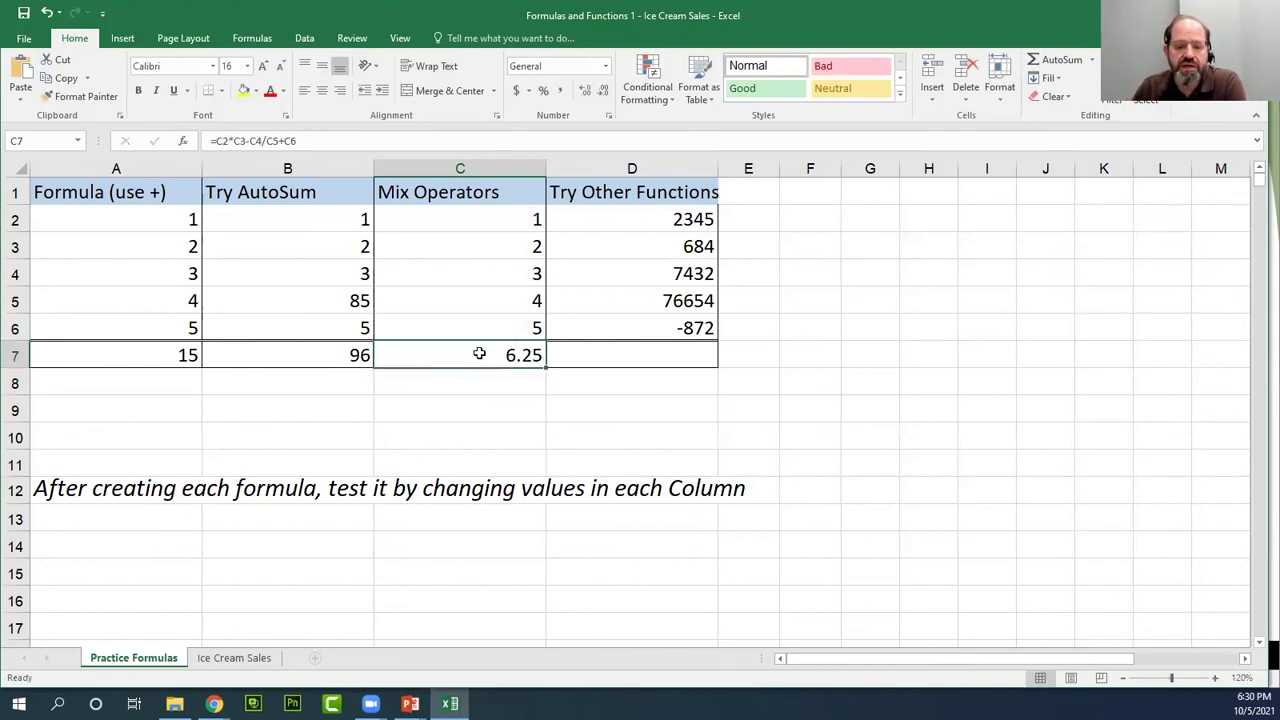
left_click(391, 372)
left_click(485, 352)
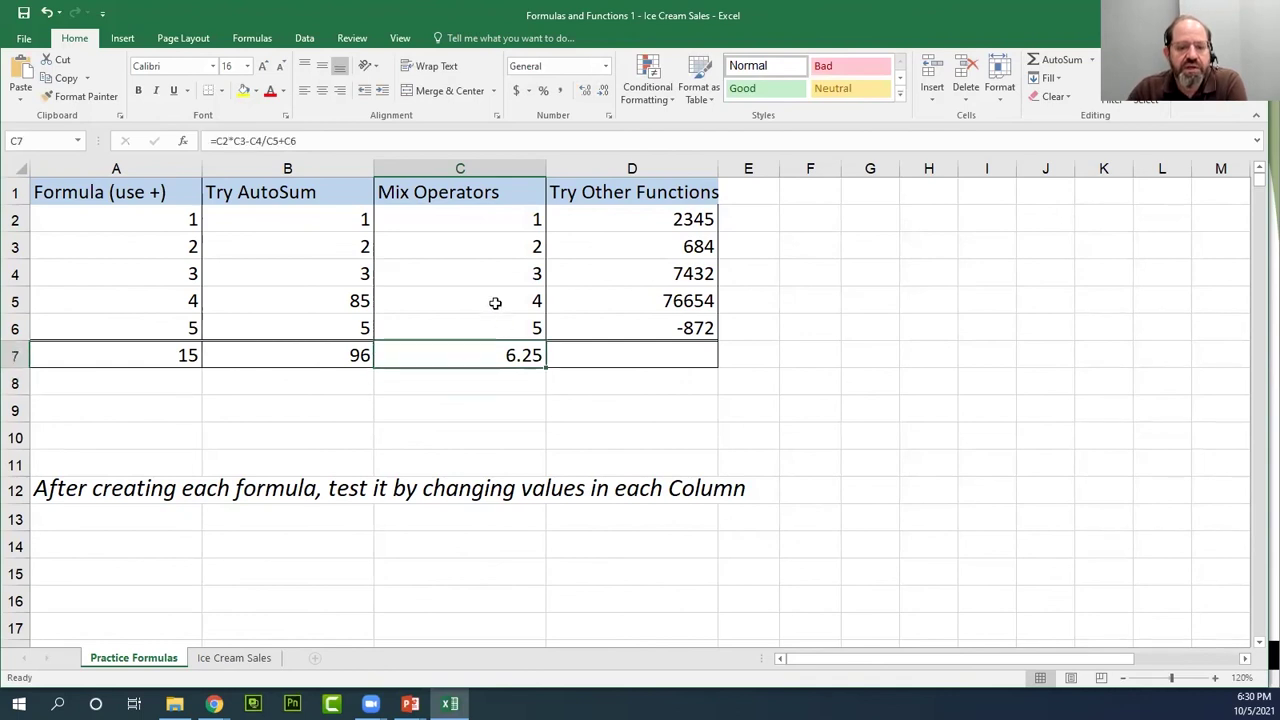
double_click(505, 352)
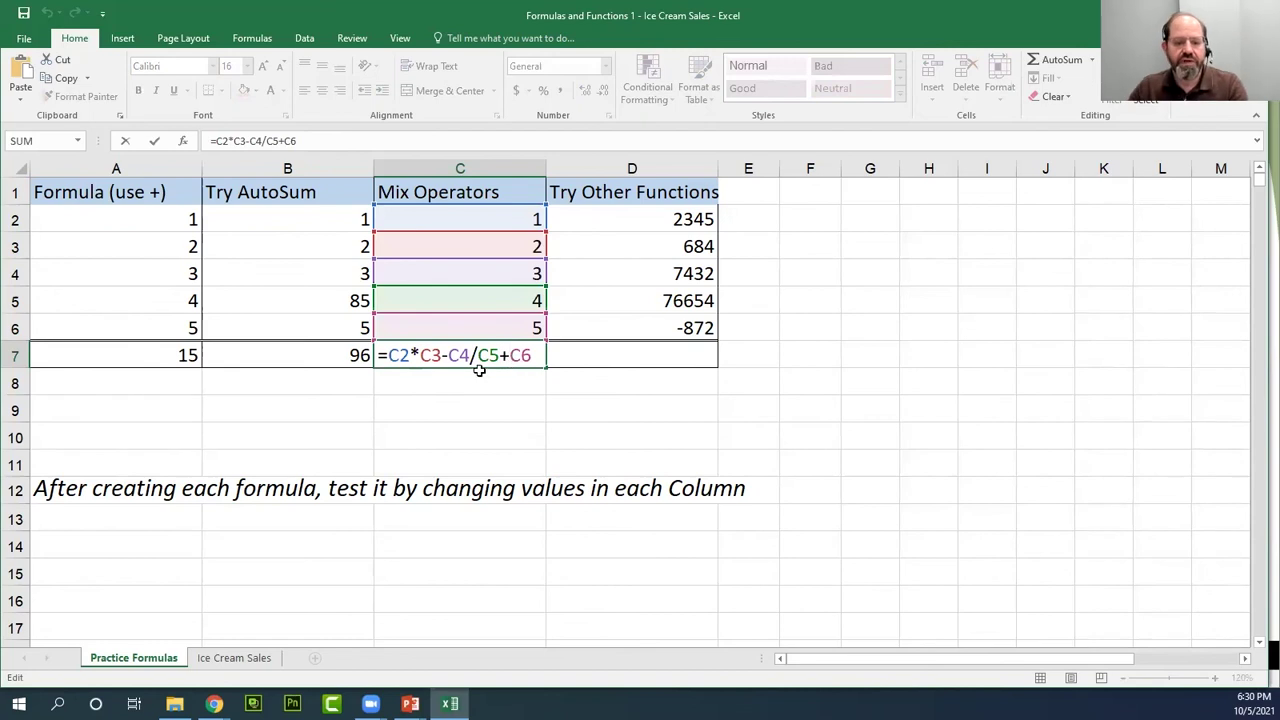
left_click(421, 356)
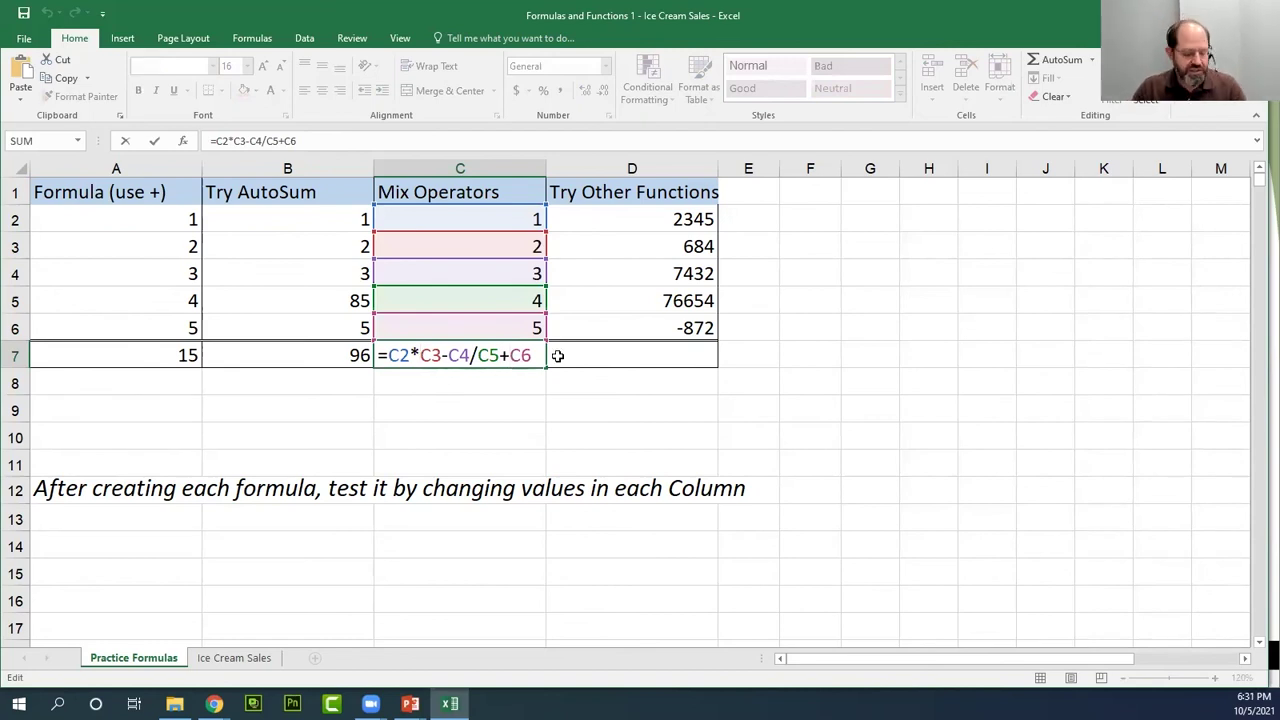
type("(")
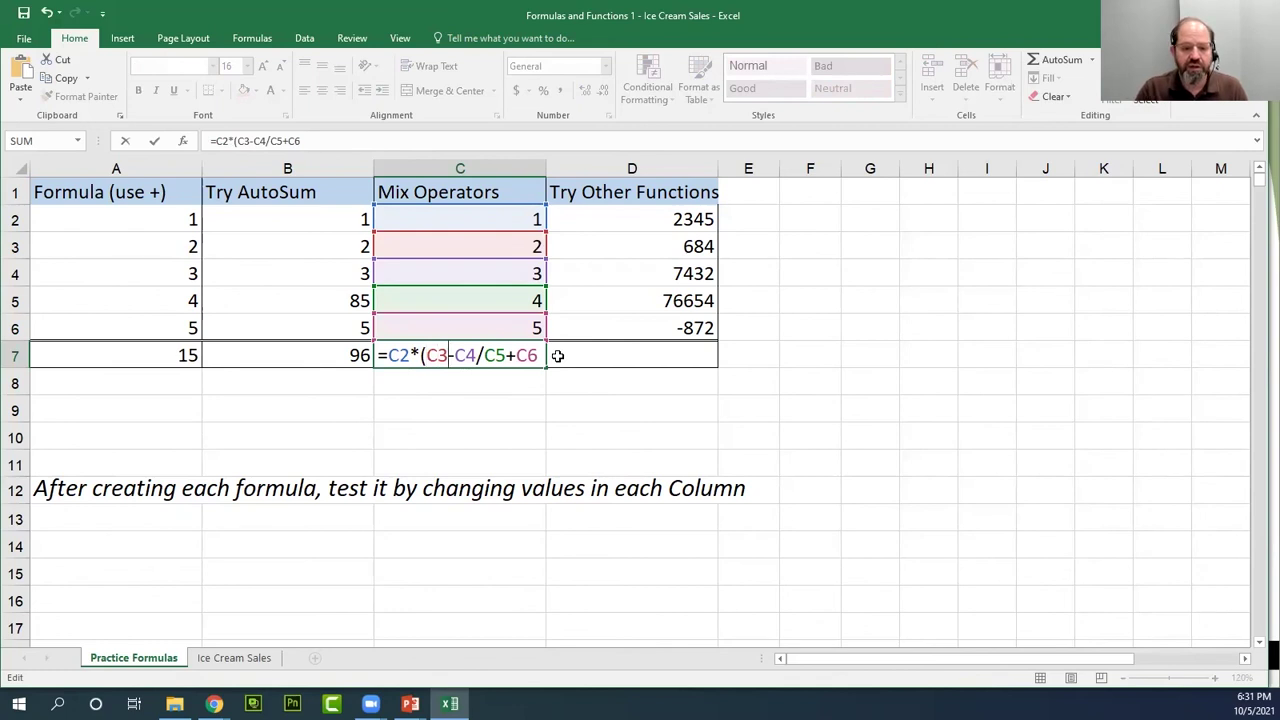
type(")")
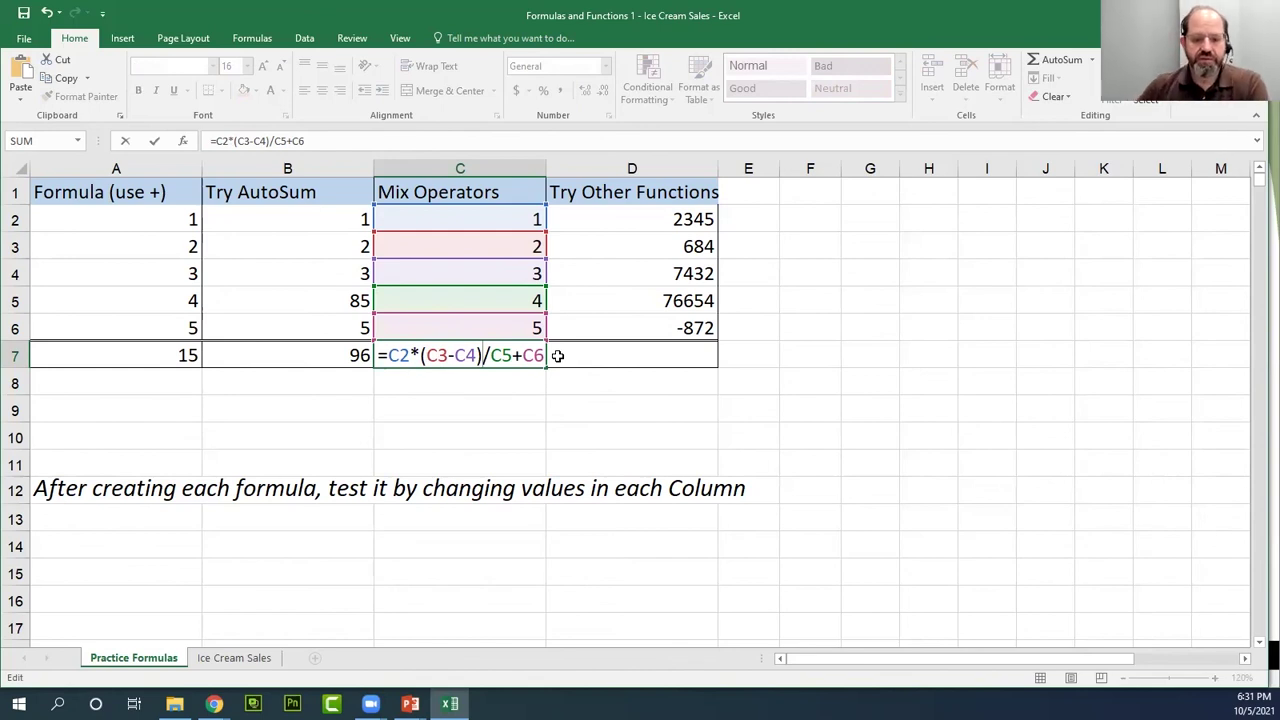
key("Return")
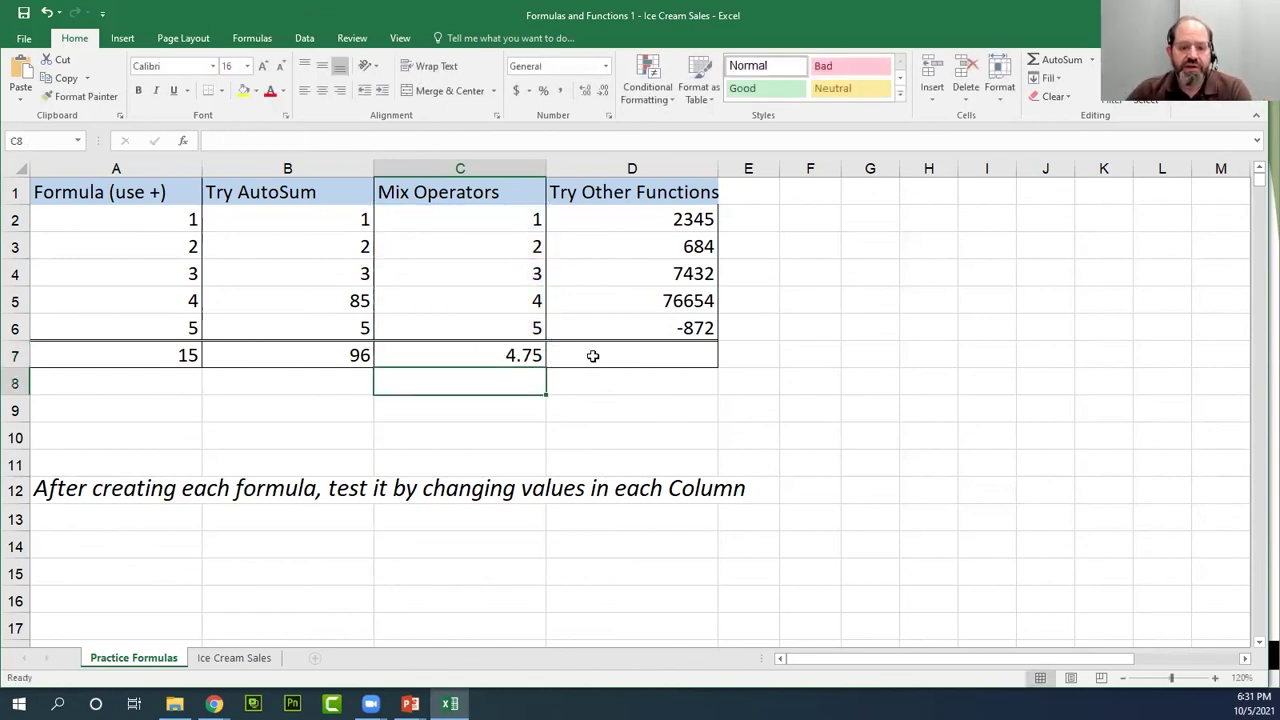
- Add parentheses around the final addition in C7, making it =C2*(C3-C4)/(C5+C6), and review the edited formula
left_click(525, 355)
double_click(529, 357)
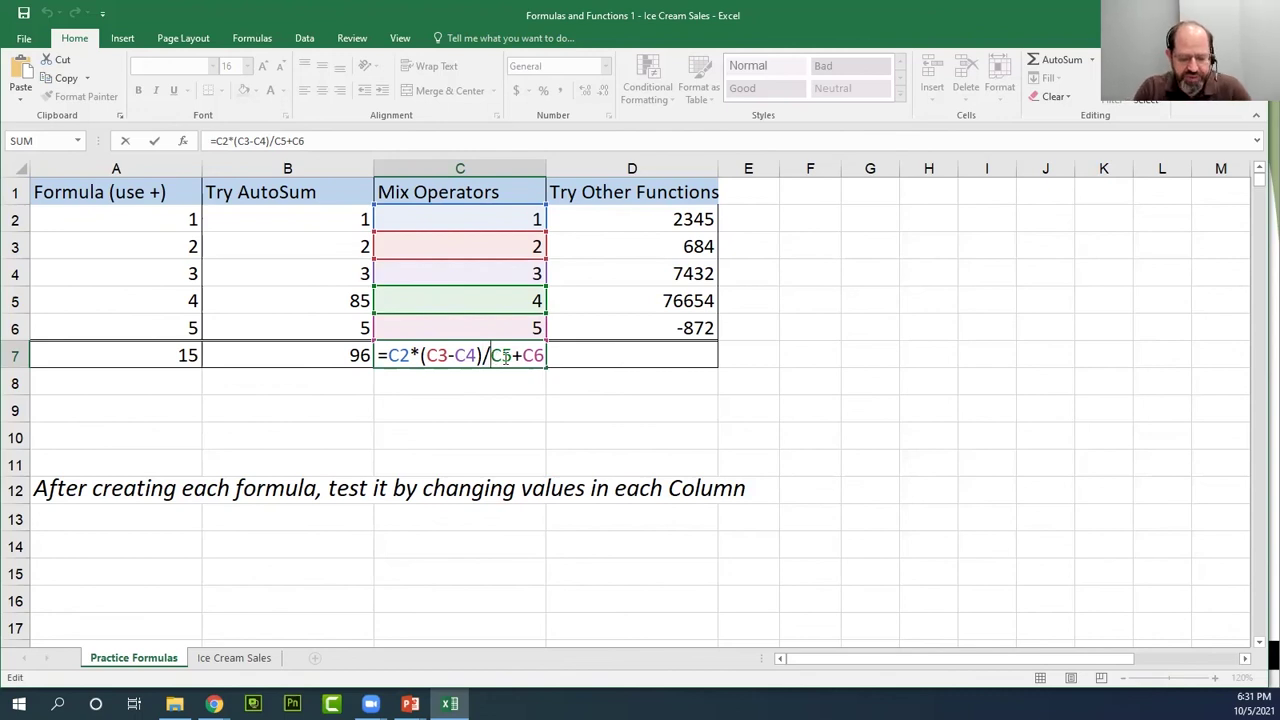
type("(")
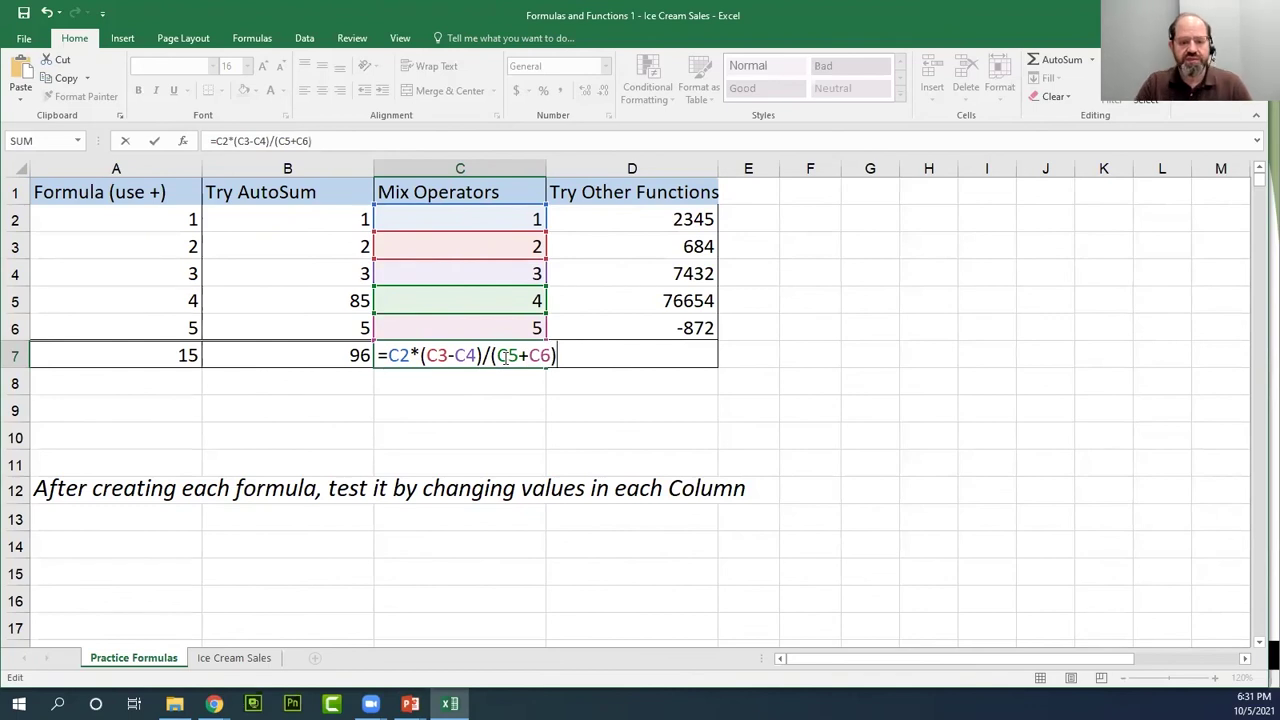
key("Return")
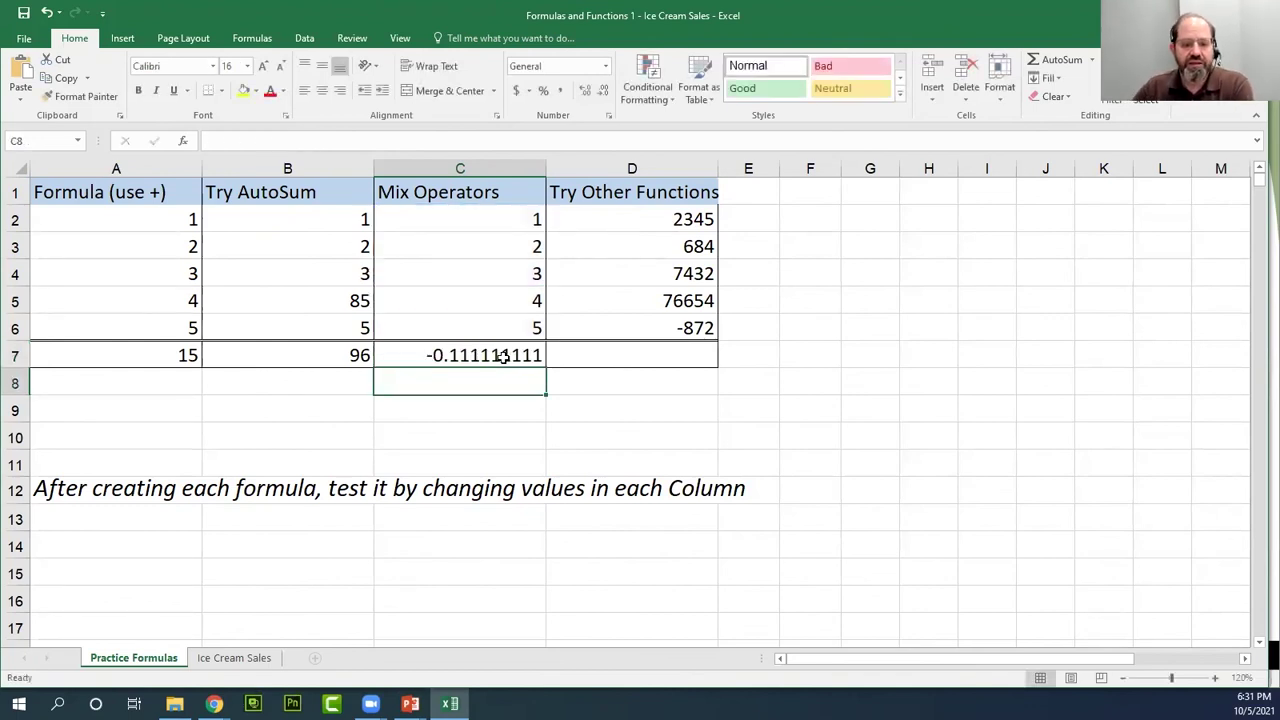
double_click(520, 355)
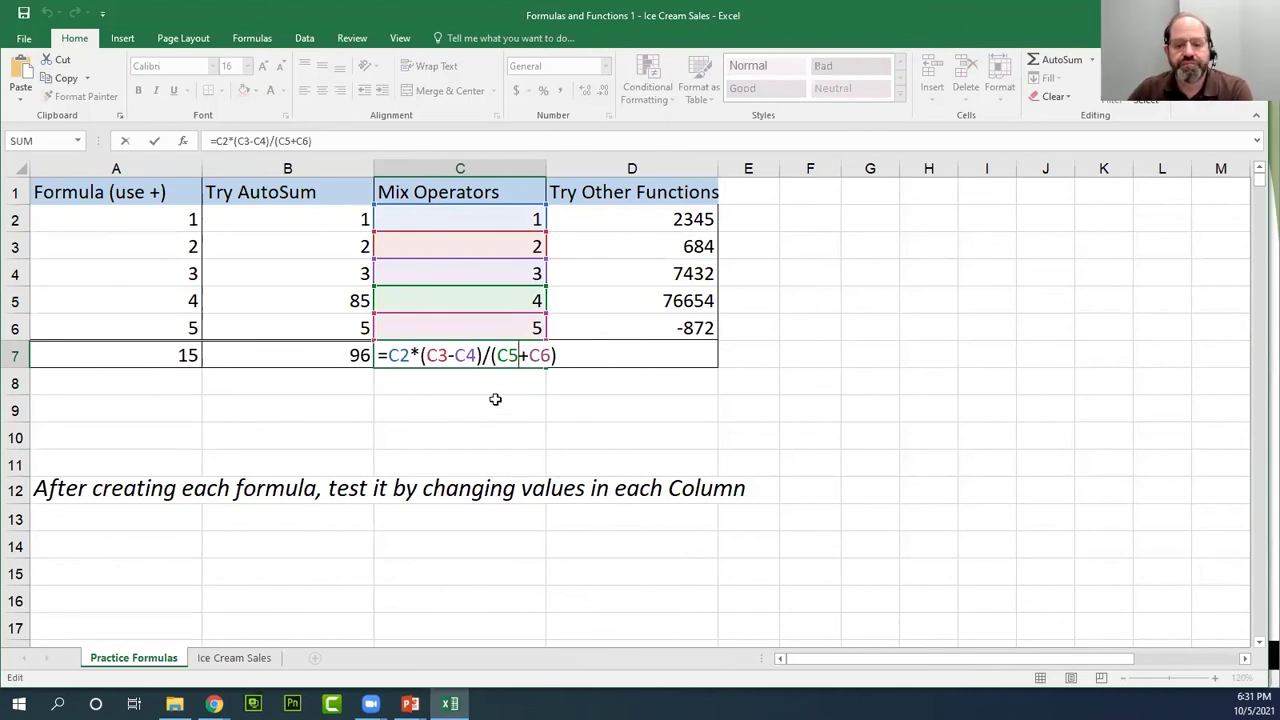
key("Return")
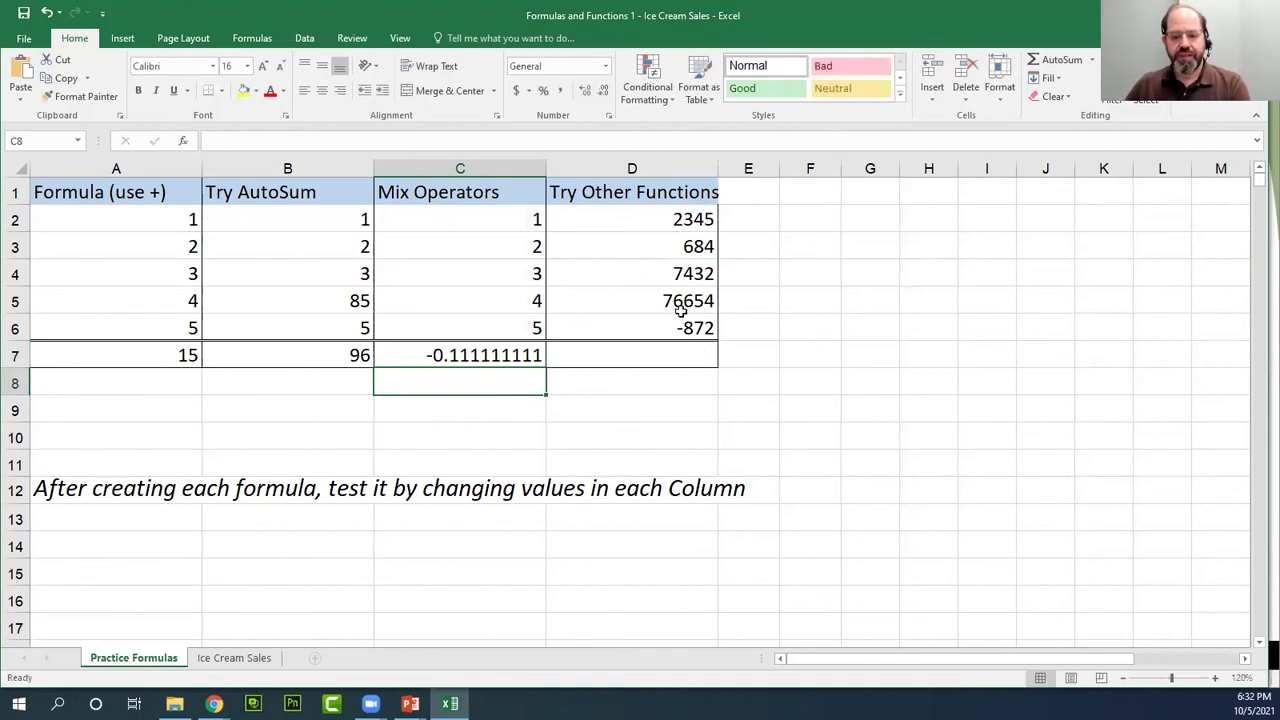
- Total D2:D6 in D7 using AutoSum's Sum function
left_click(700, 350)
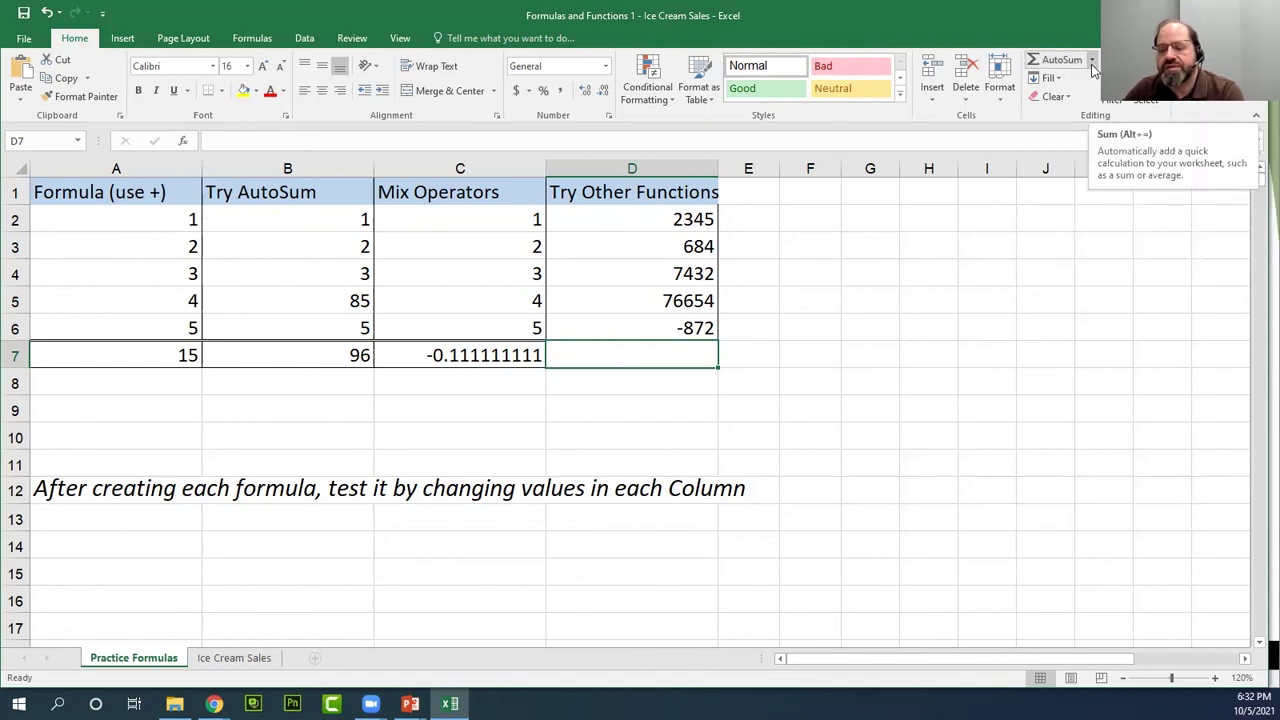
left_click(1093, 60)
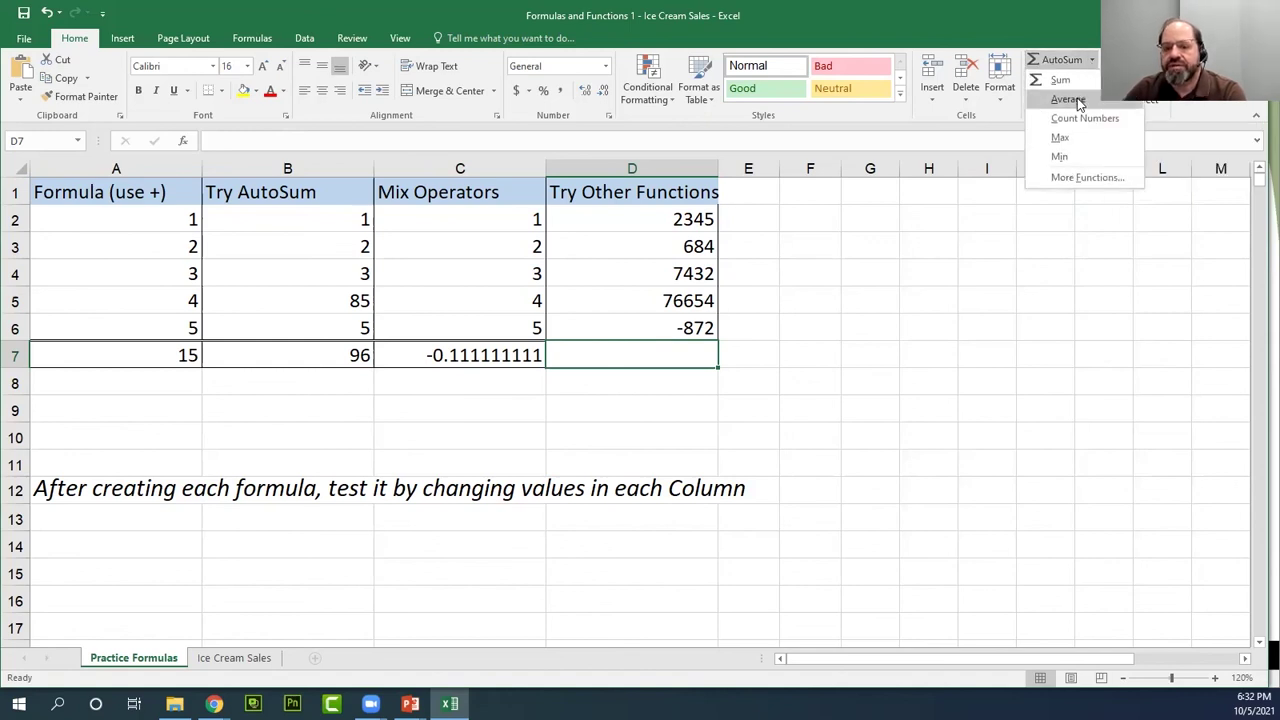
left_click(805, 338)
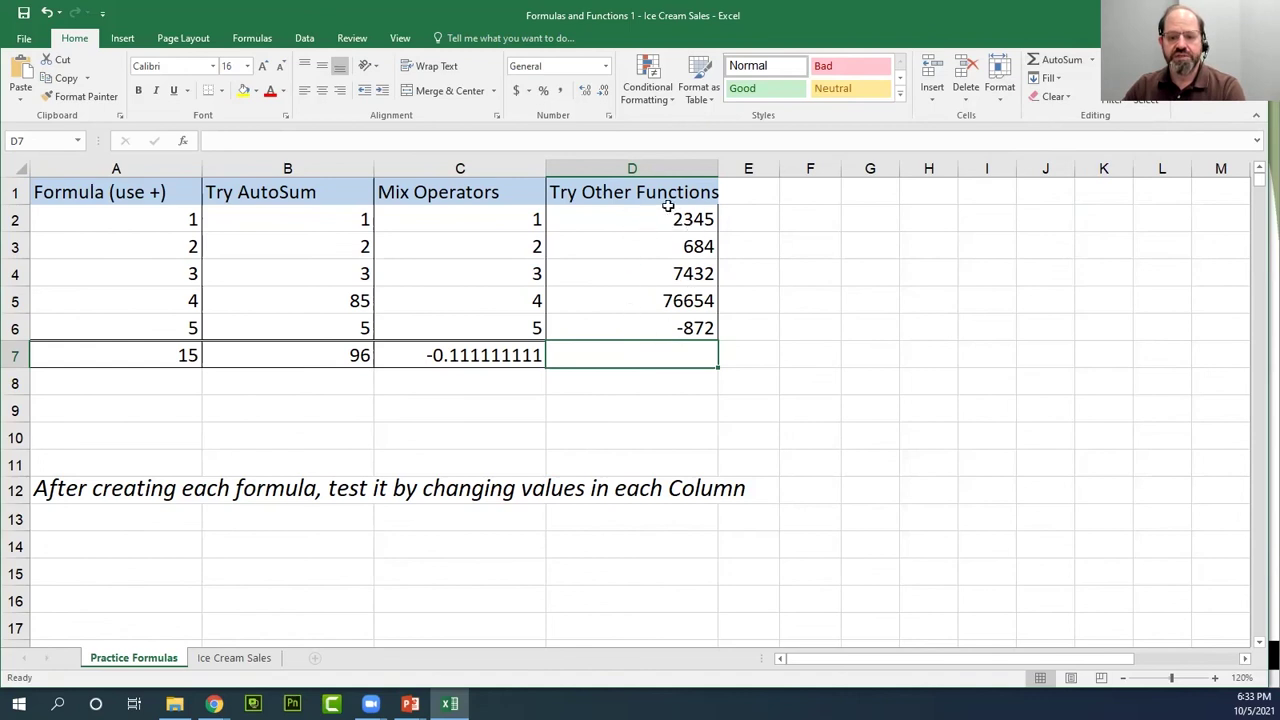
left_click(1055, 62)
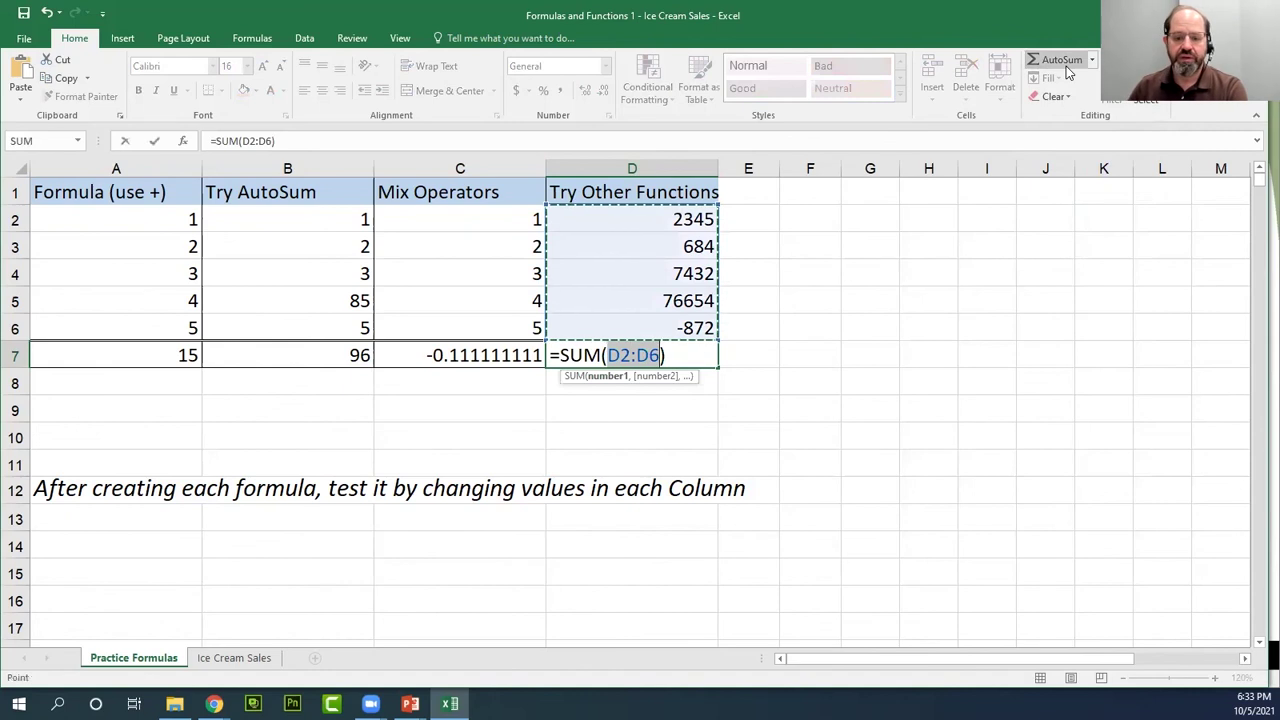
key("Return")
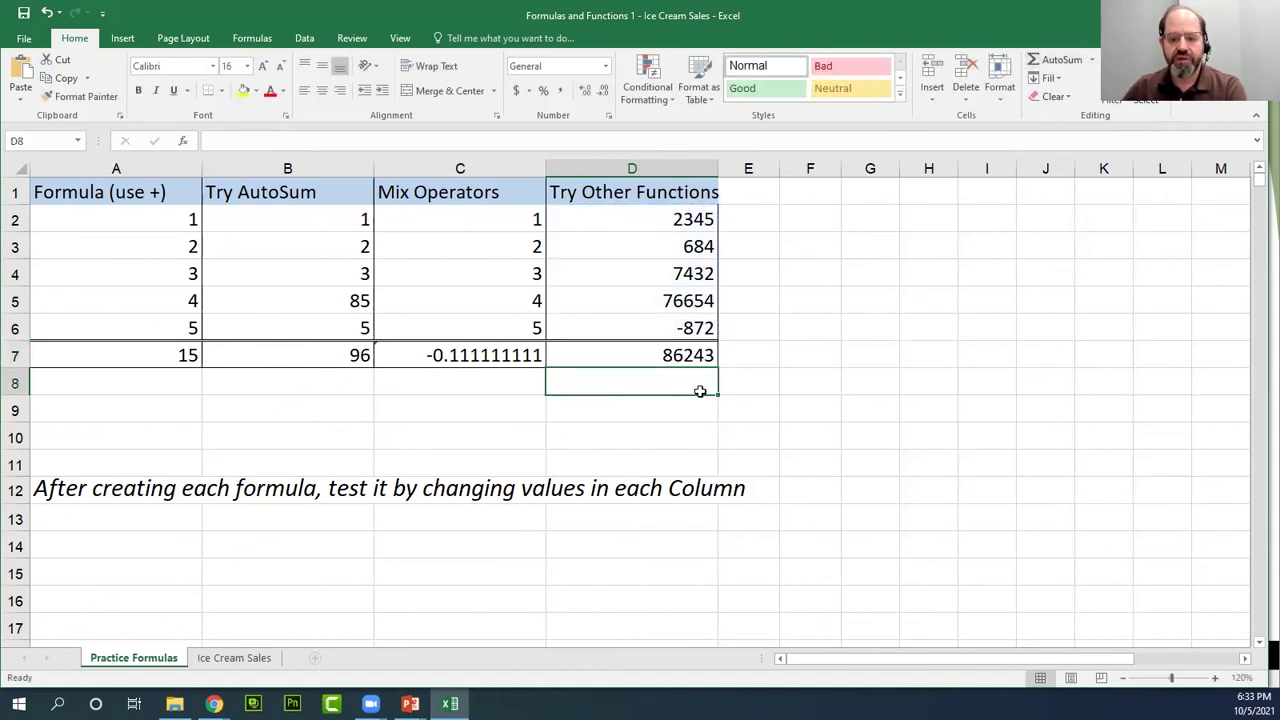
- Replace the sum in D7 with the Average function over D2:D6 and review the formula
left_click(690, 360)
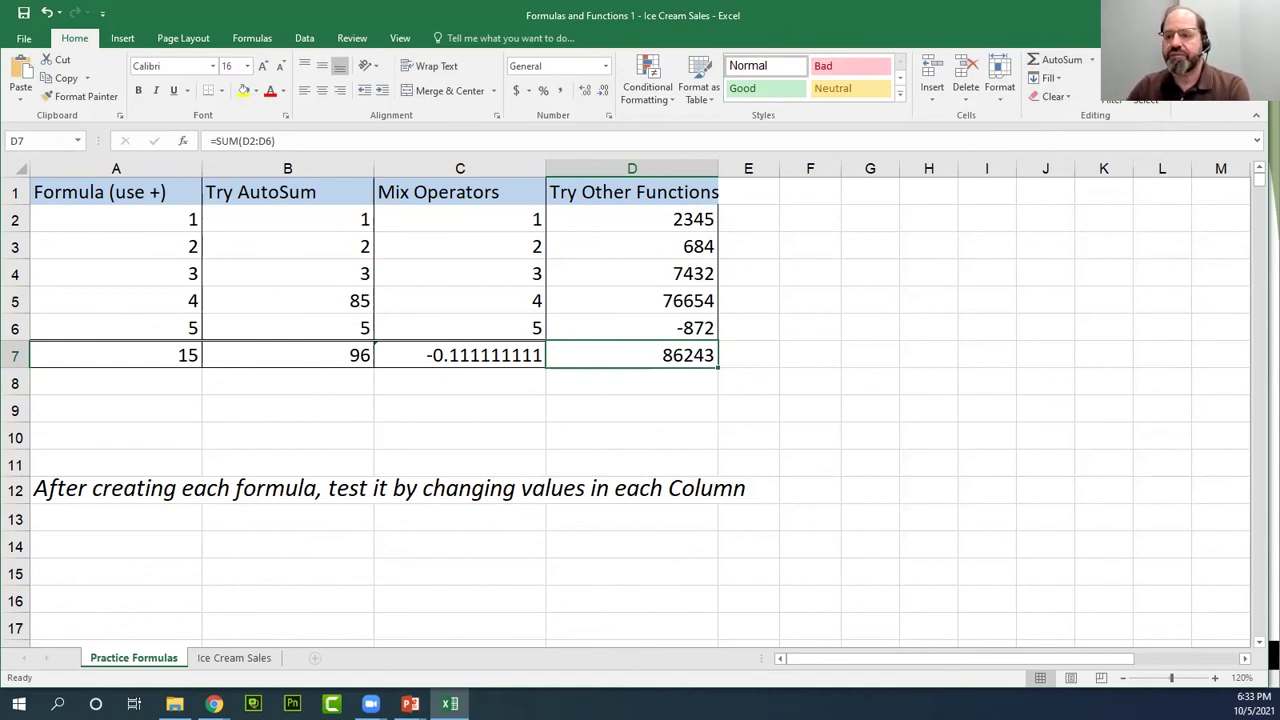
left_click(1093, 60)
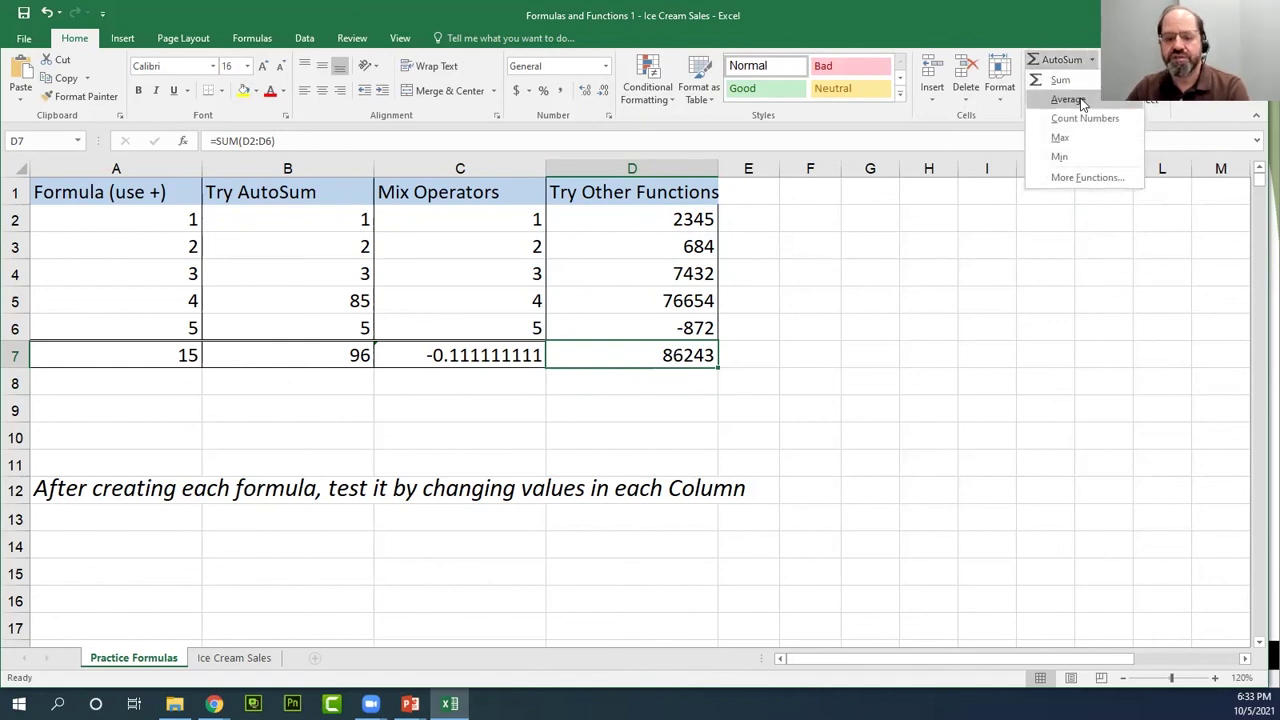
left_click(1067, 100)
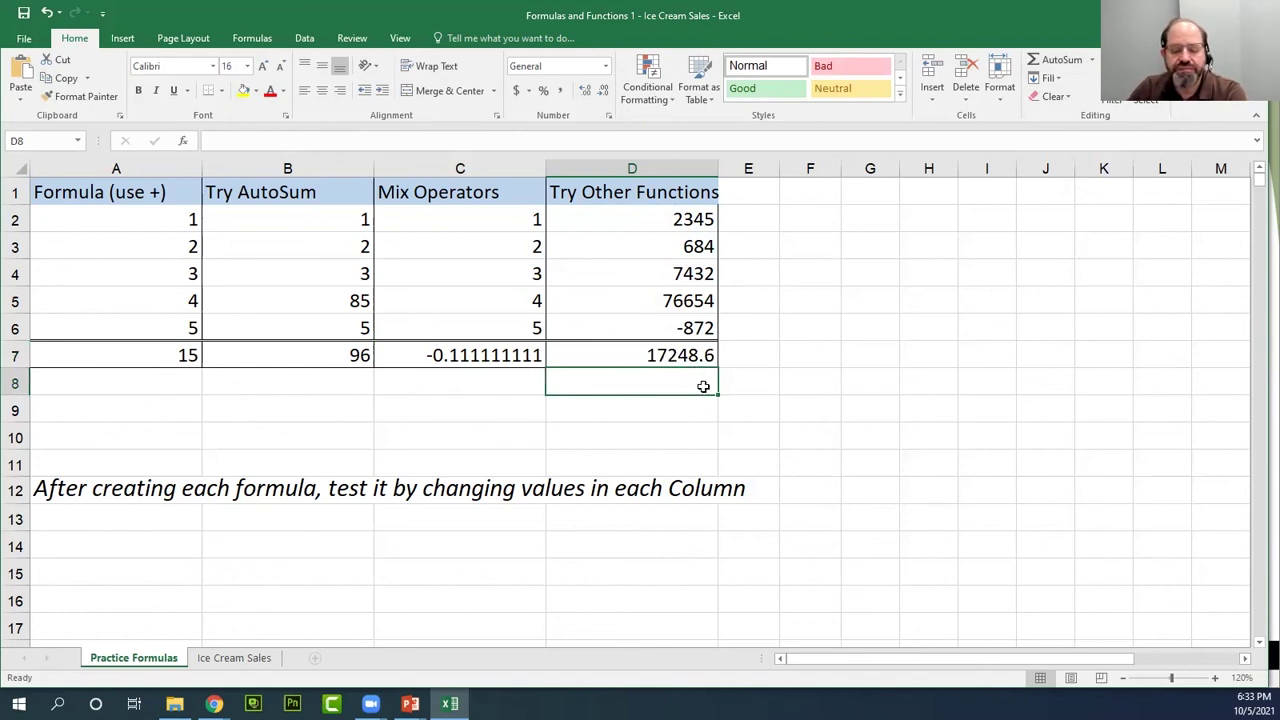
double_click(690, 355)
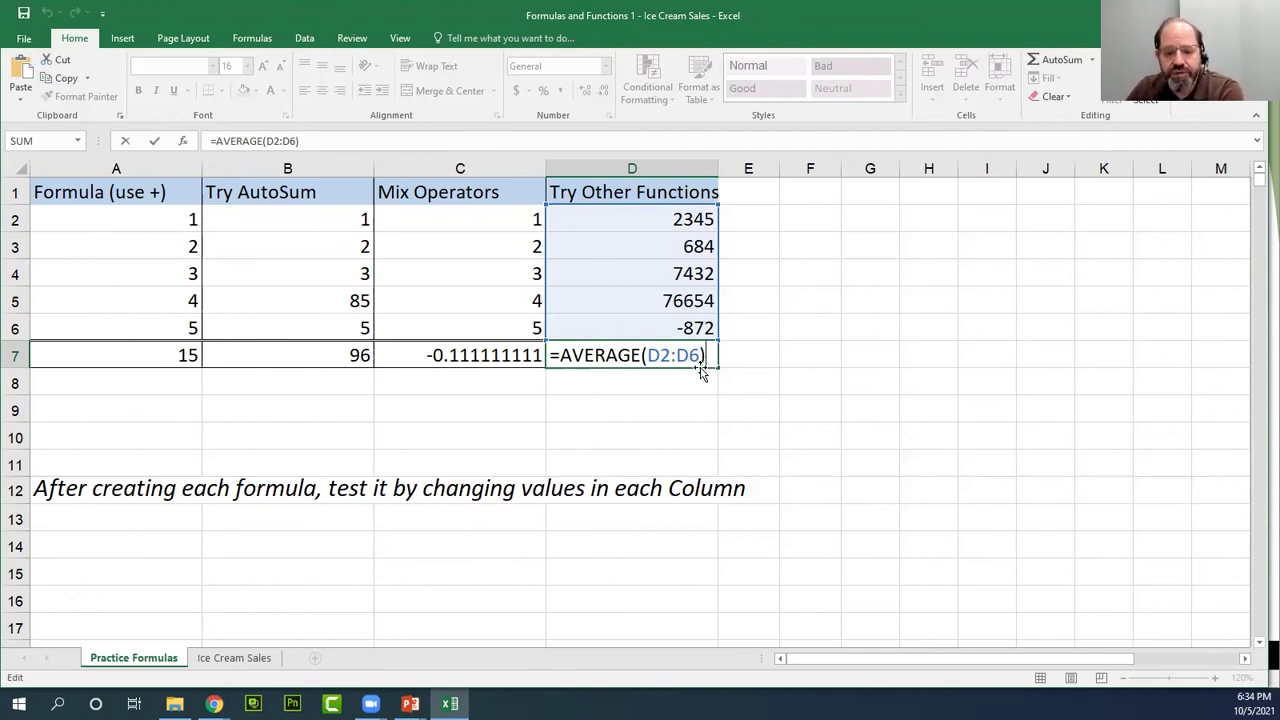
key("Return")
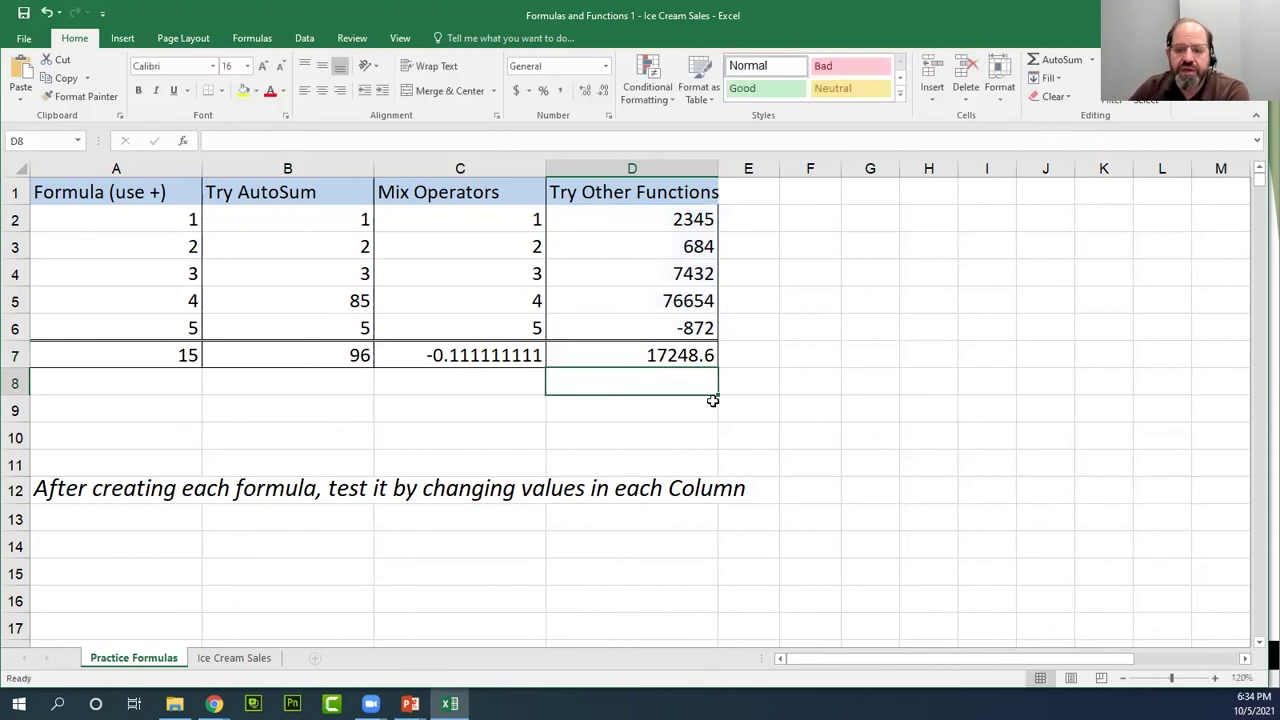
- Replace the average in D7 with the Count Numbers function, =COUNT(D2:D6)
left_click(704, 357)
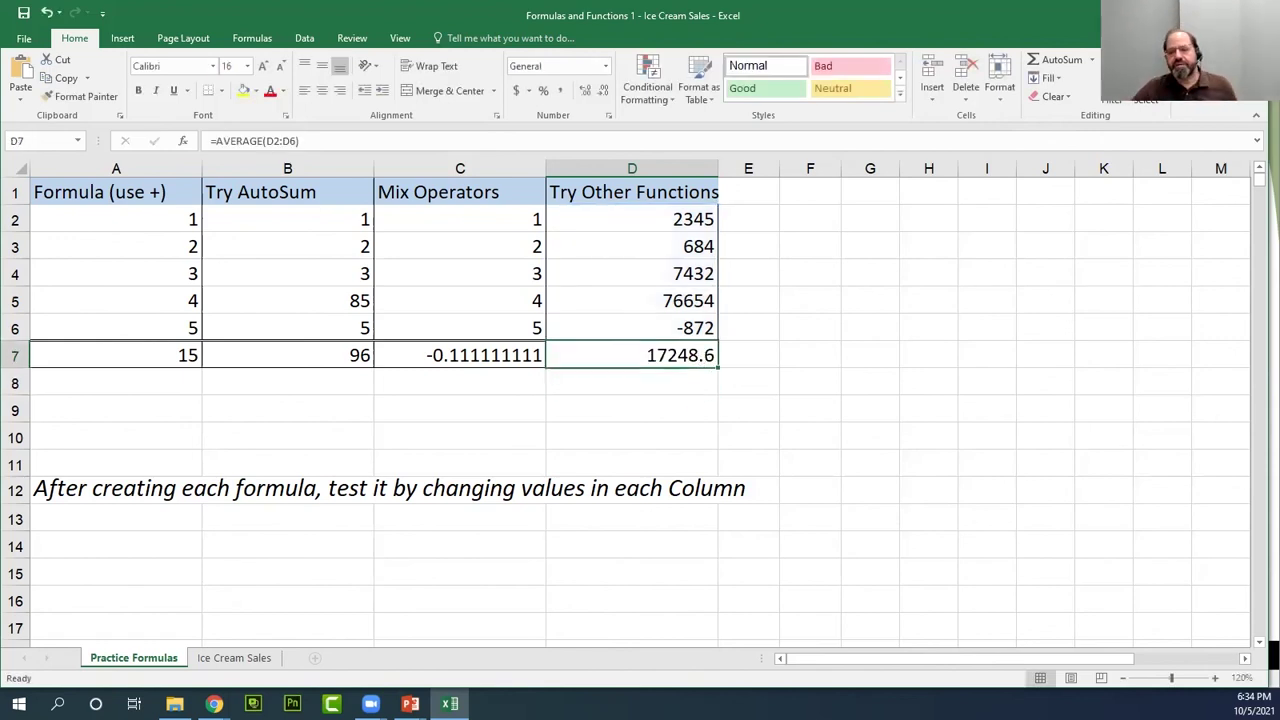
left_click(1093, 60)
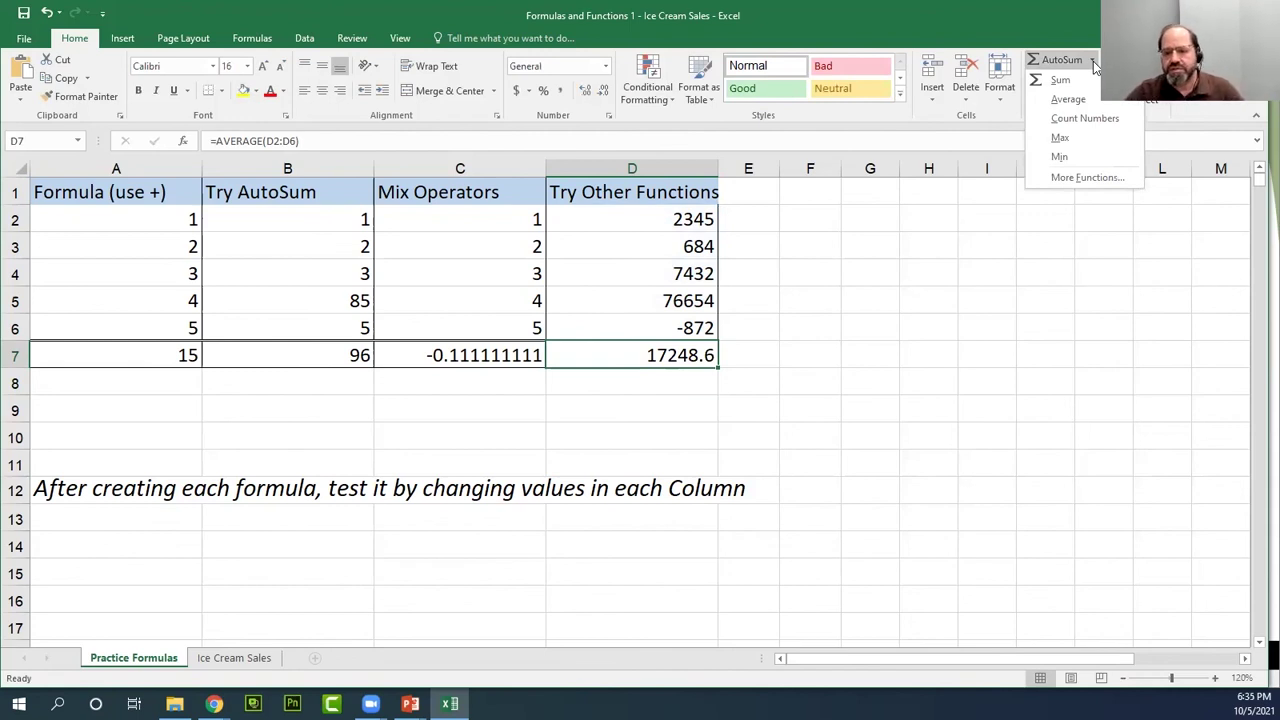
left_click(1110, 120)
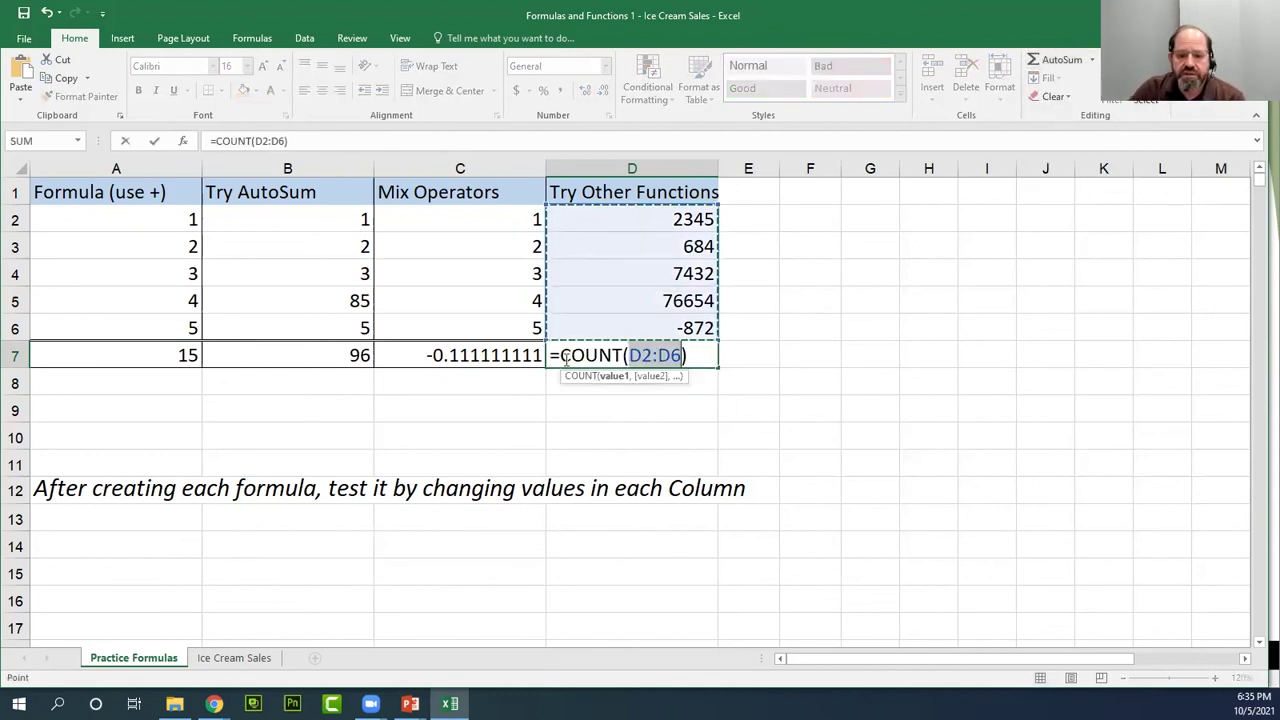
key("Return")
left_click(666, 360)
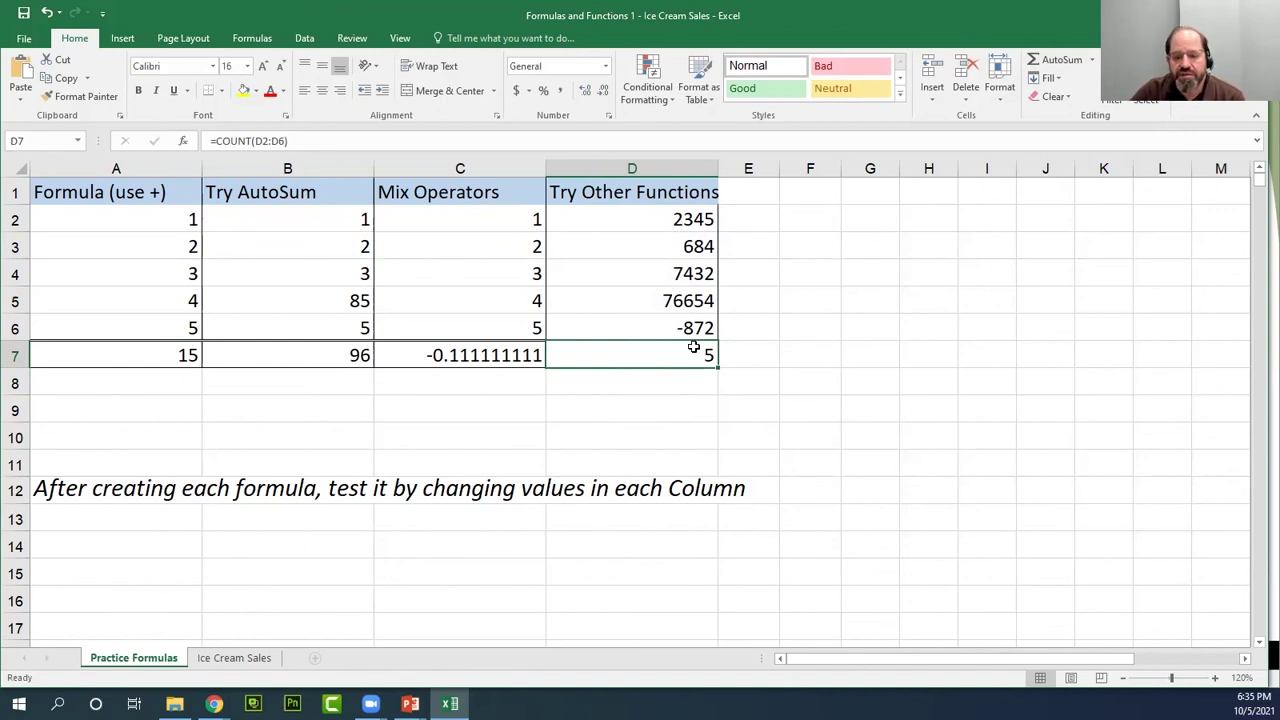
- Test the count formula in D7 by clearing D4 and entering 0 in it
left_click(704, 274)
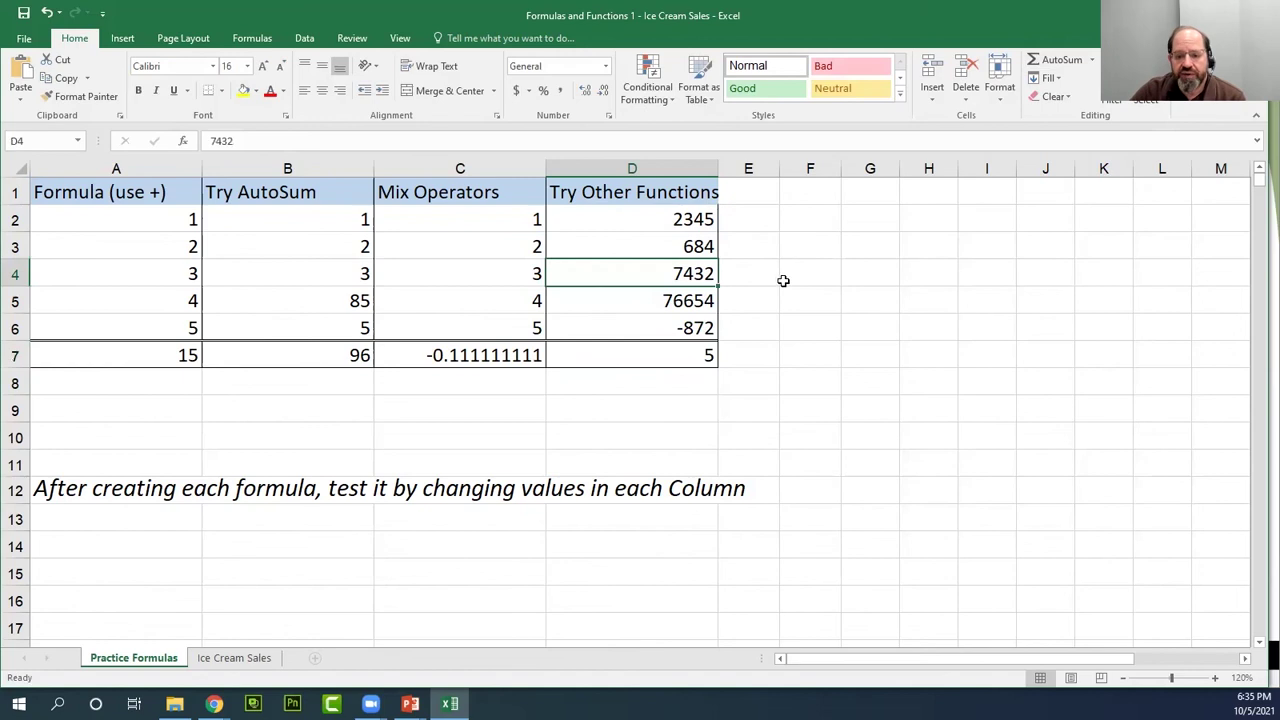
key("Delete")
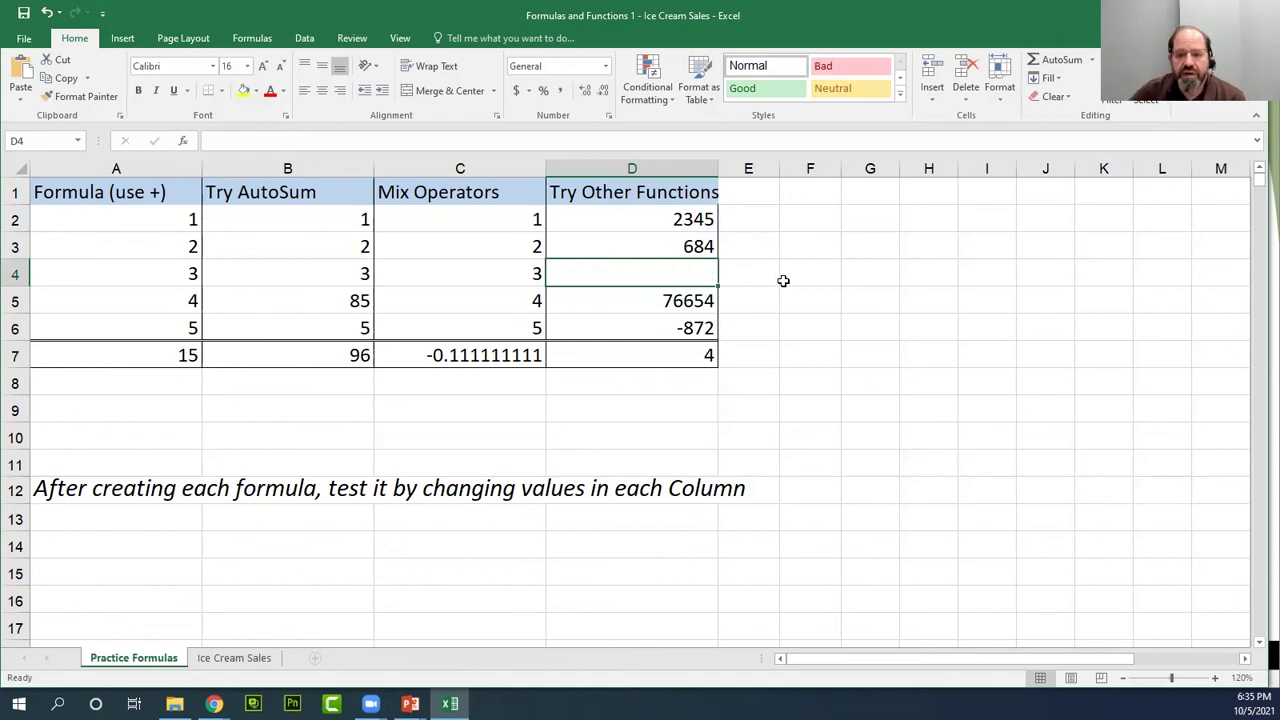
key("Return")
left_click(702, 278)
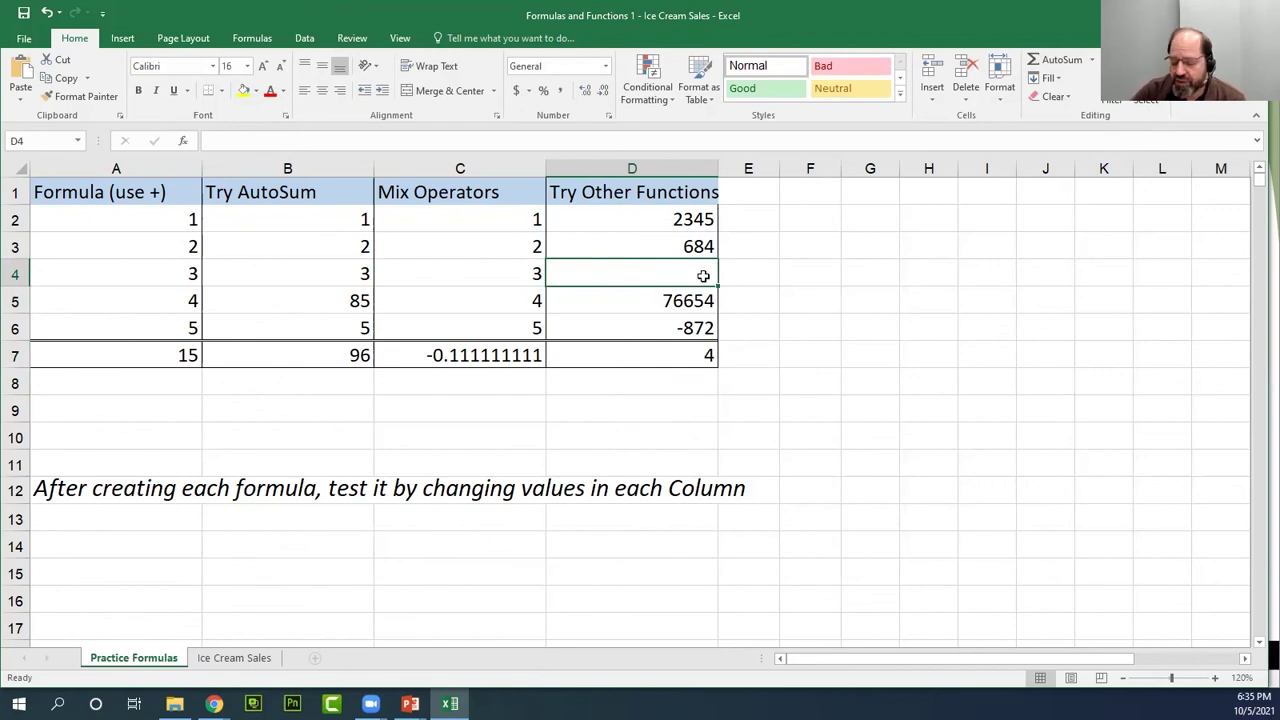
type("0")
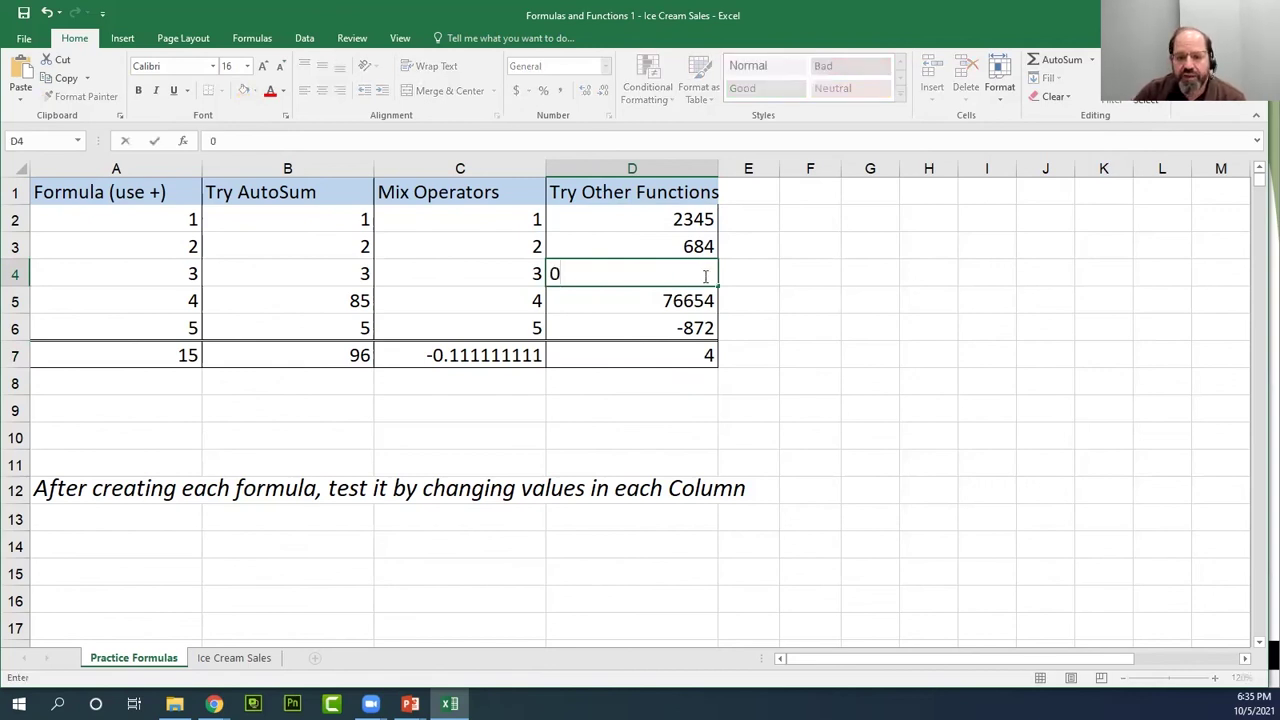
key("Return")
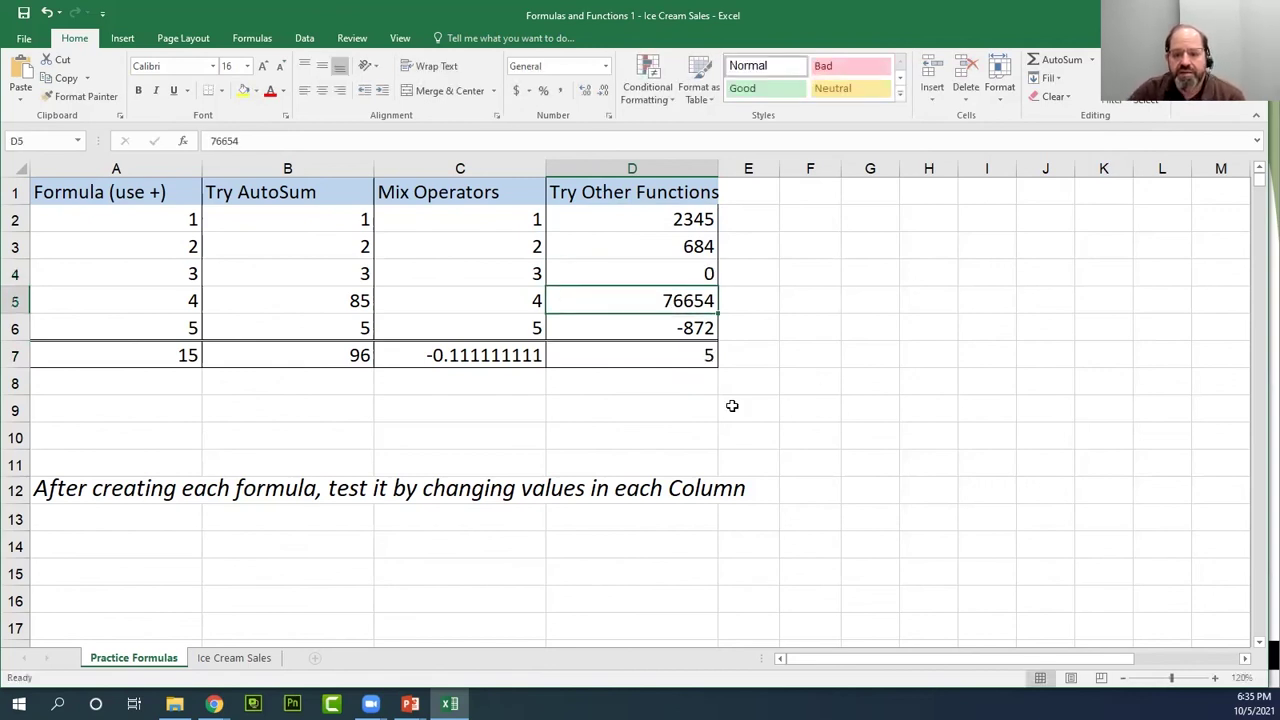
left_click(701, 358)
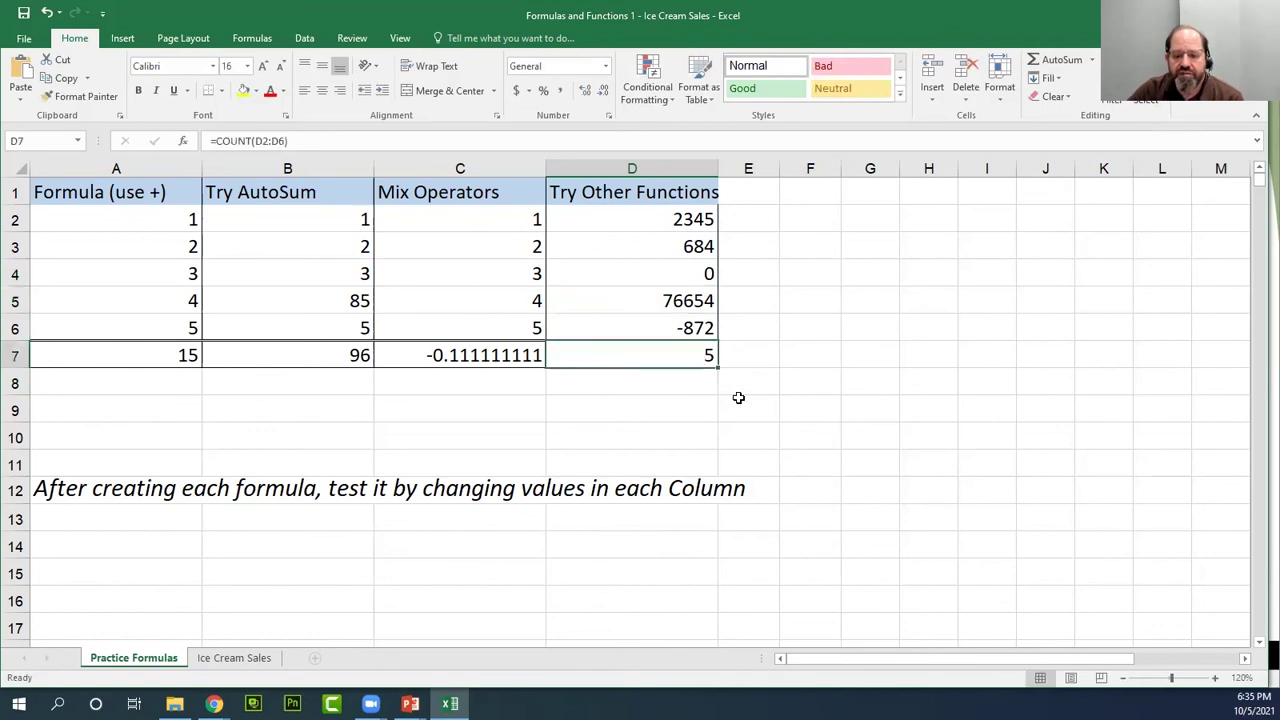
- Repeat the count test by emptying D4 and putting 0 back into it
left_click(705, 274)
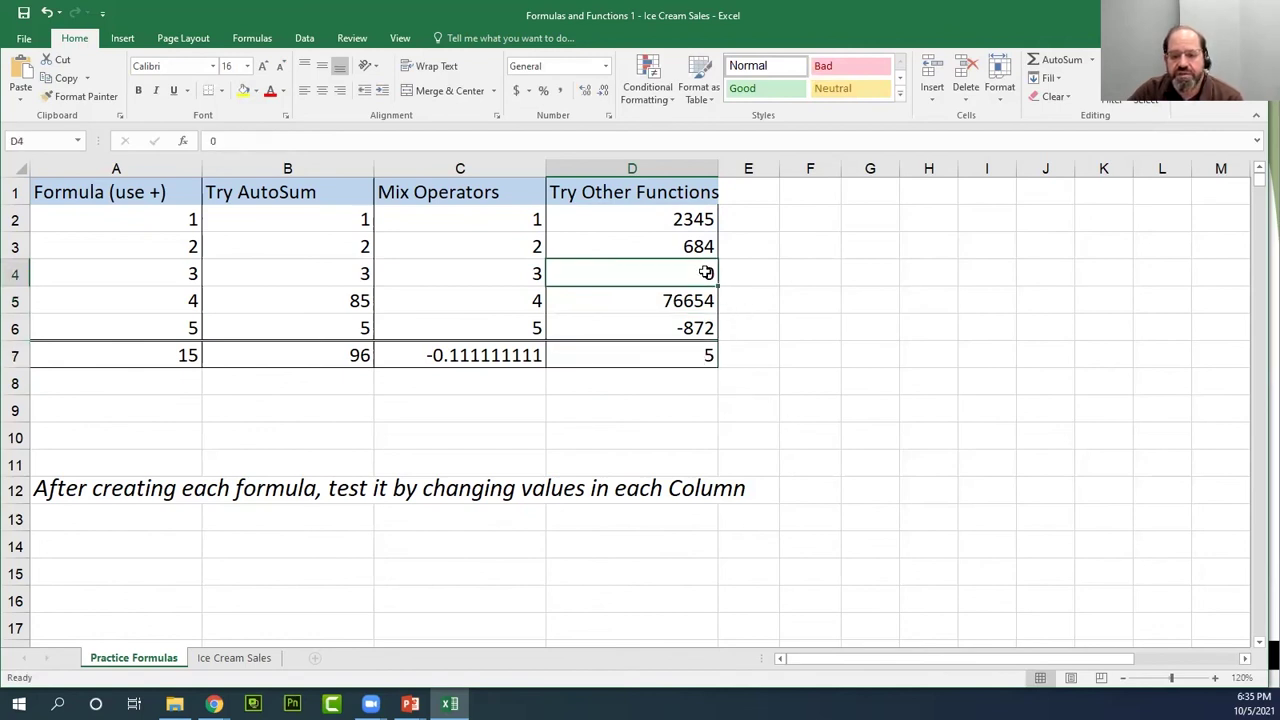
key("Delete")
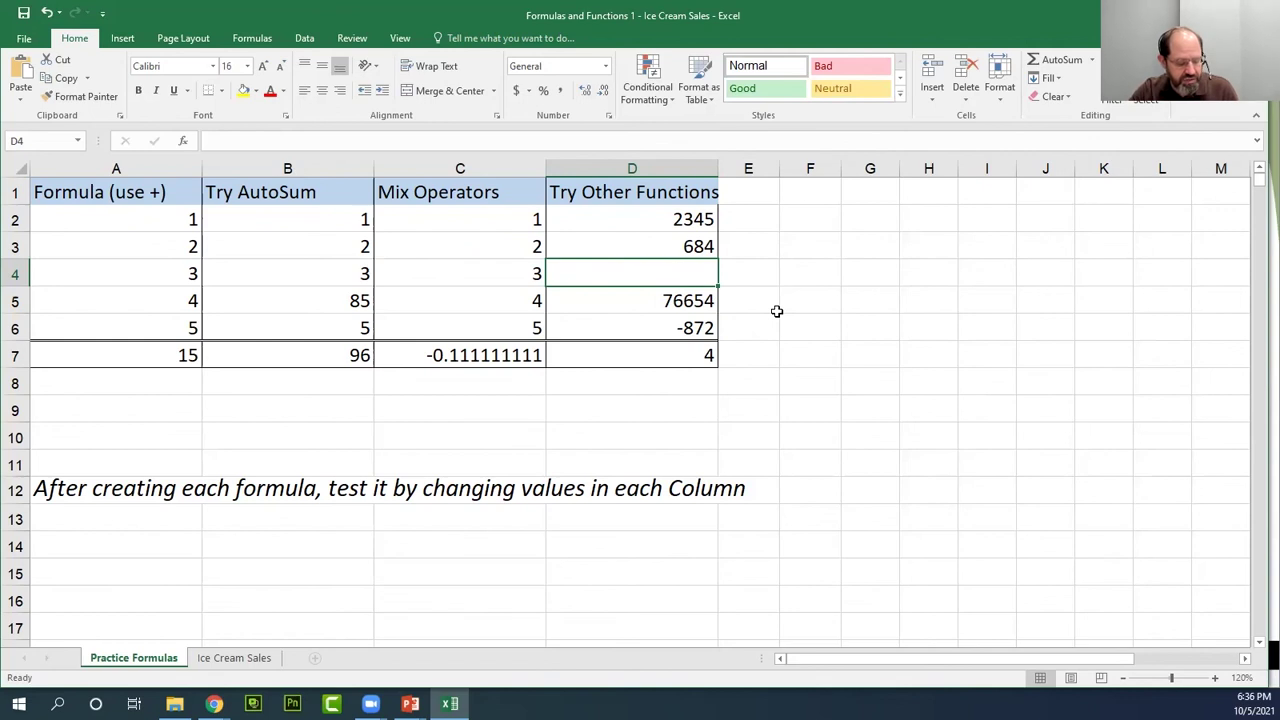
type("0")
key("ctrl+Return")
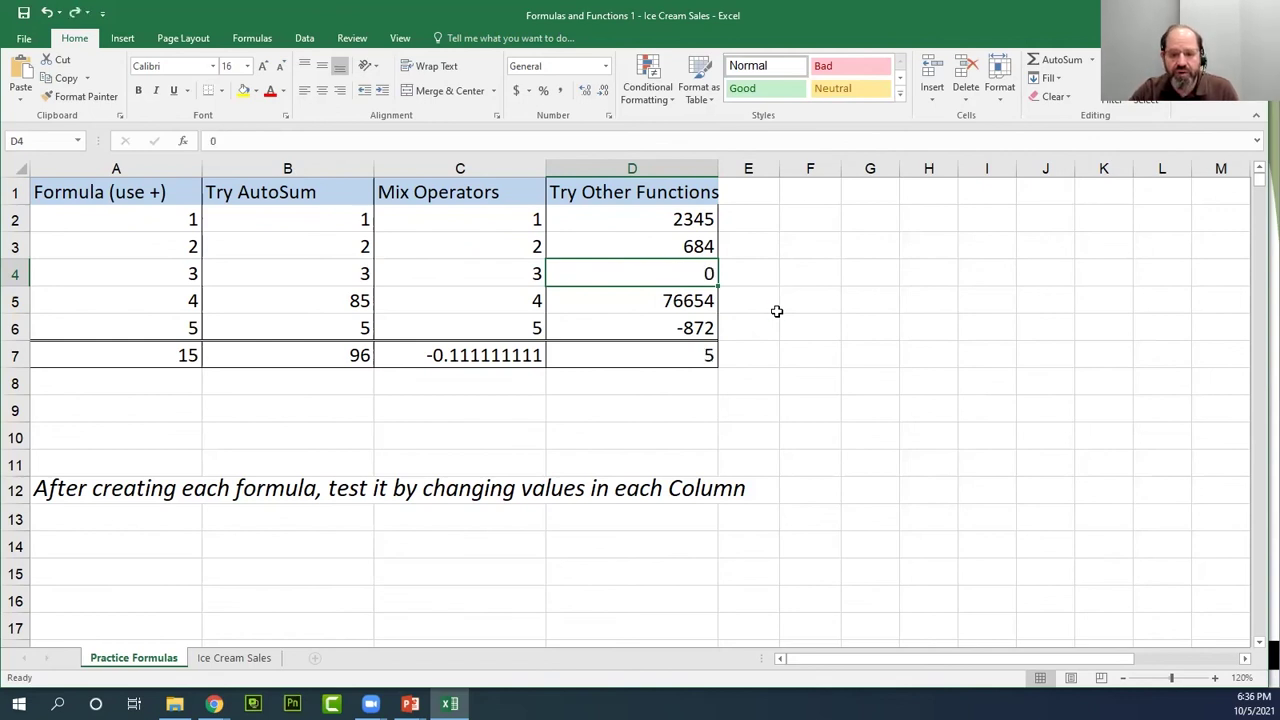
- Clear the 0 from D4 and restore the cell's value to 7432
key("Delete")
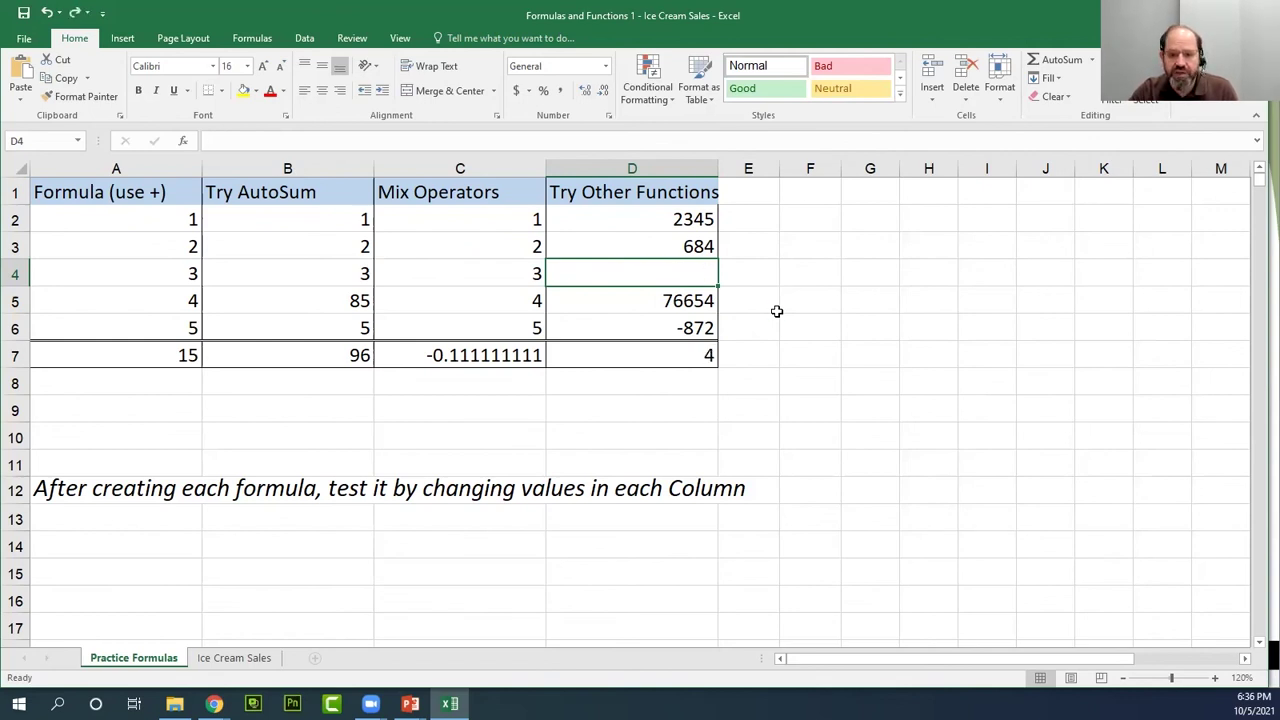
type("7432")
key("ctrl+Return")
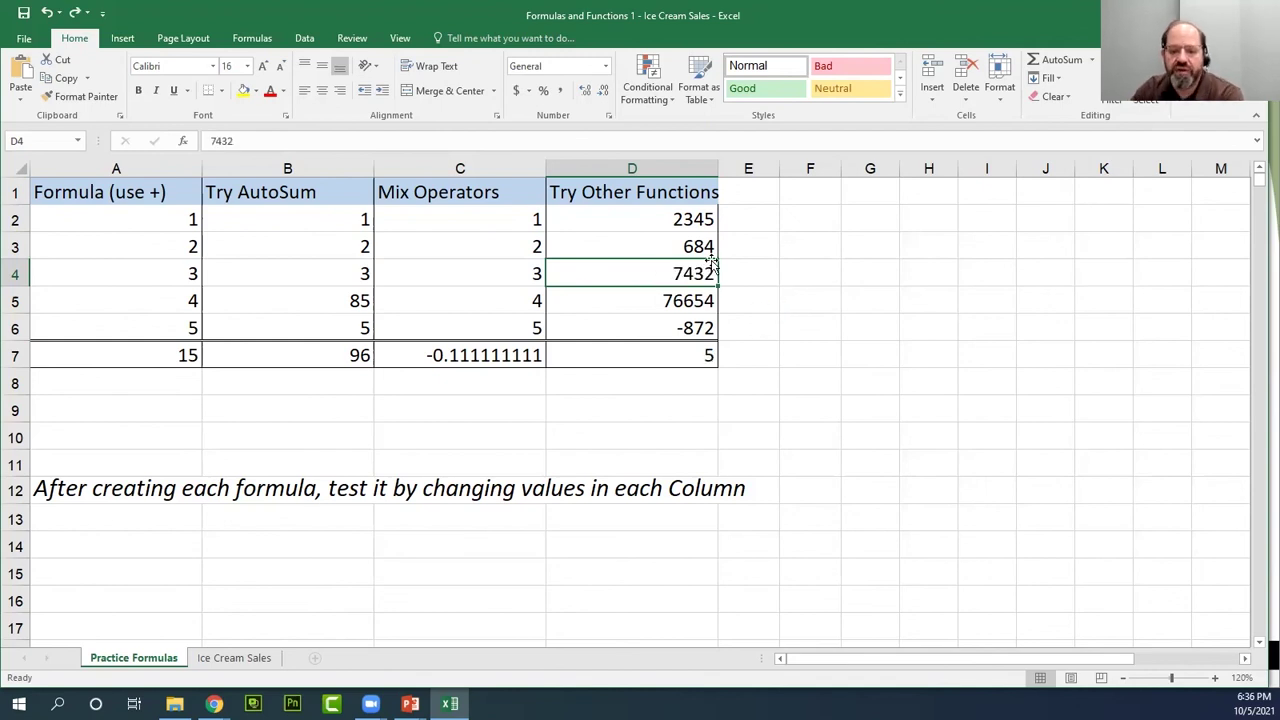
- Look over the AutoSum functions available for D7, leave the formula unchanged, and switch to the Ice Cream Sales sheet
left_click(703, 357)
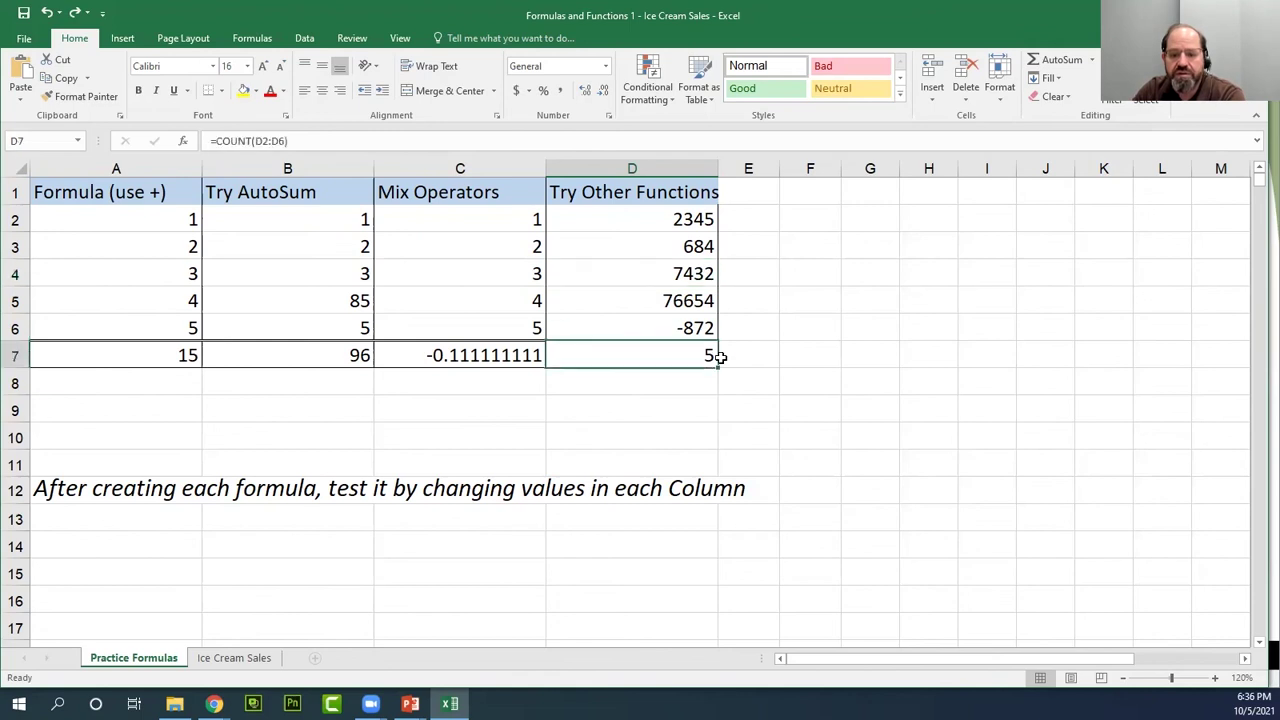
left_click(1112, 80)
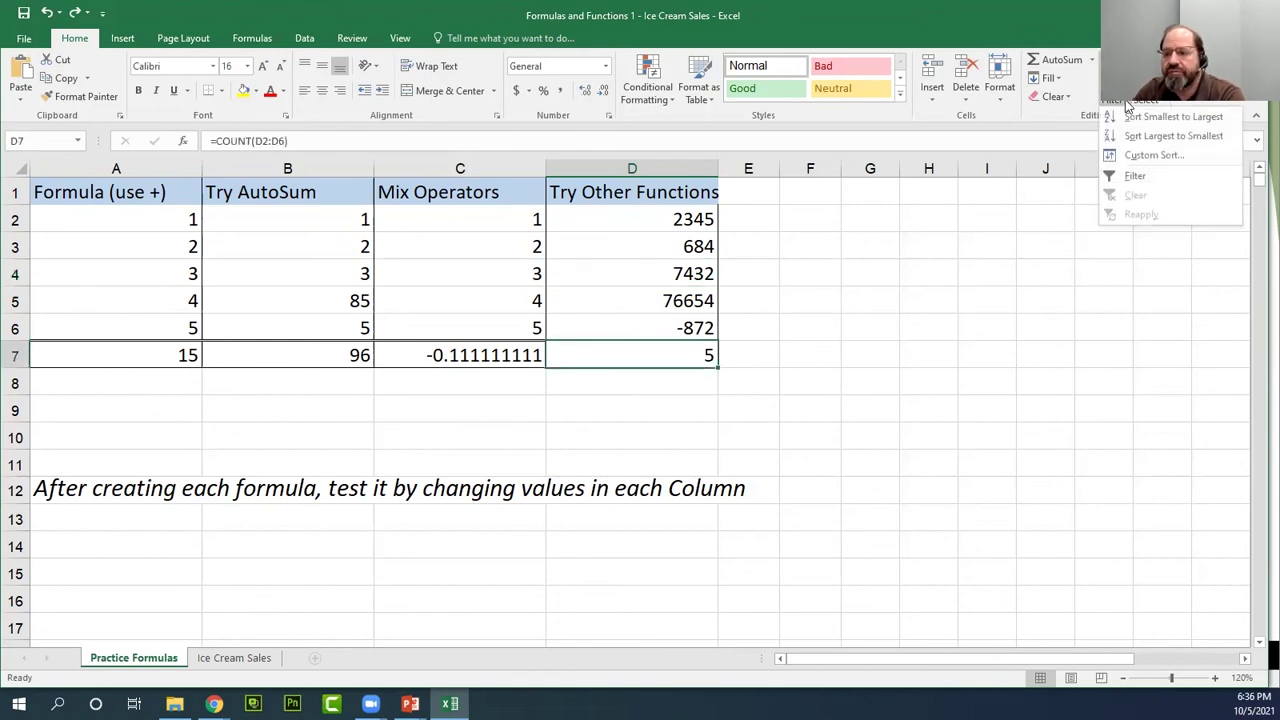
left_click(1091, 60)
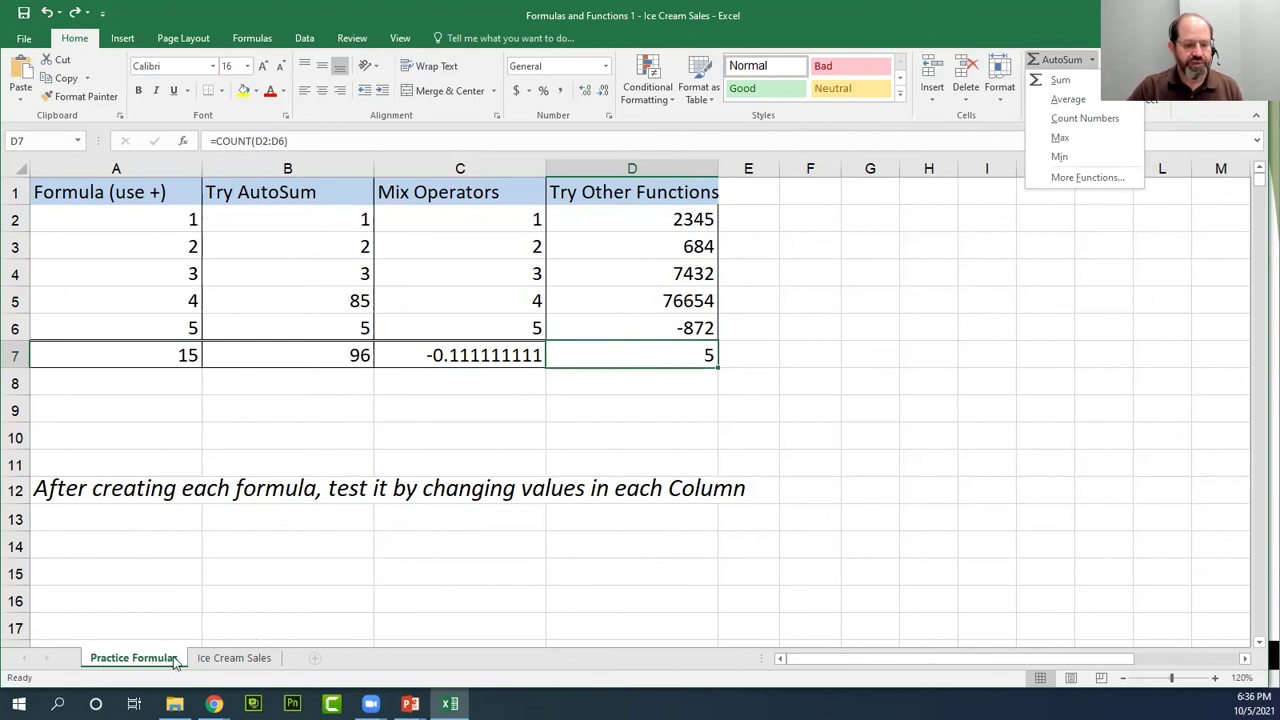
left_click(247, 662)
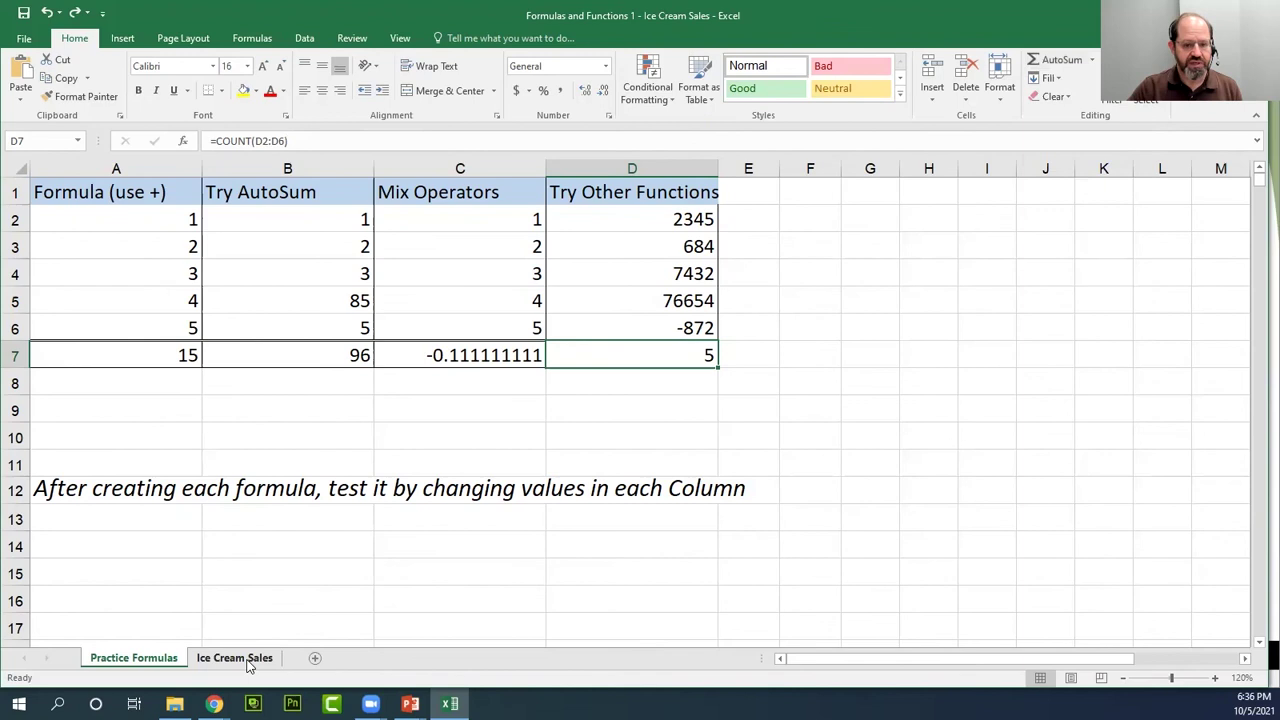
left_click(247, 660)
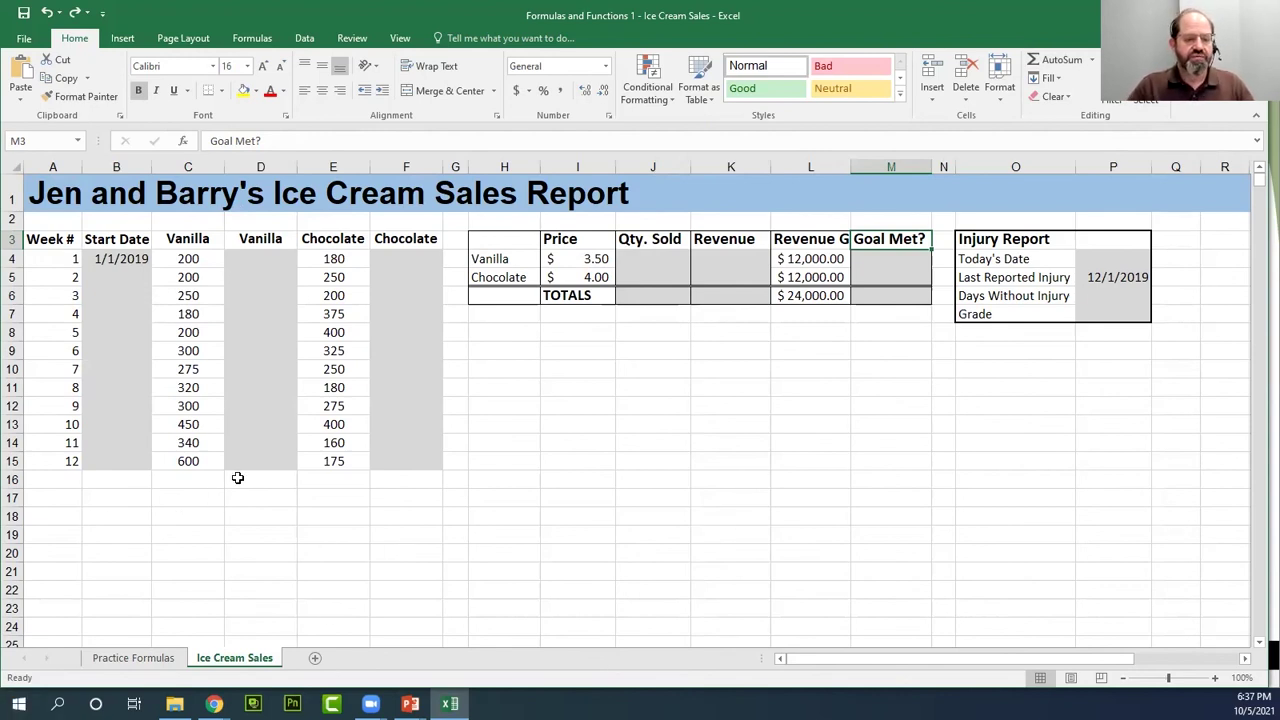
- Change the week 1 start date in B4 to 1/1/2020
left_click(139, 262)
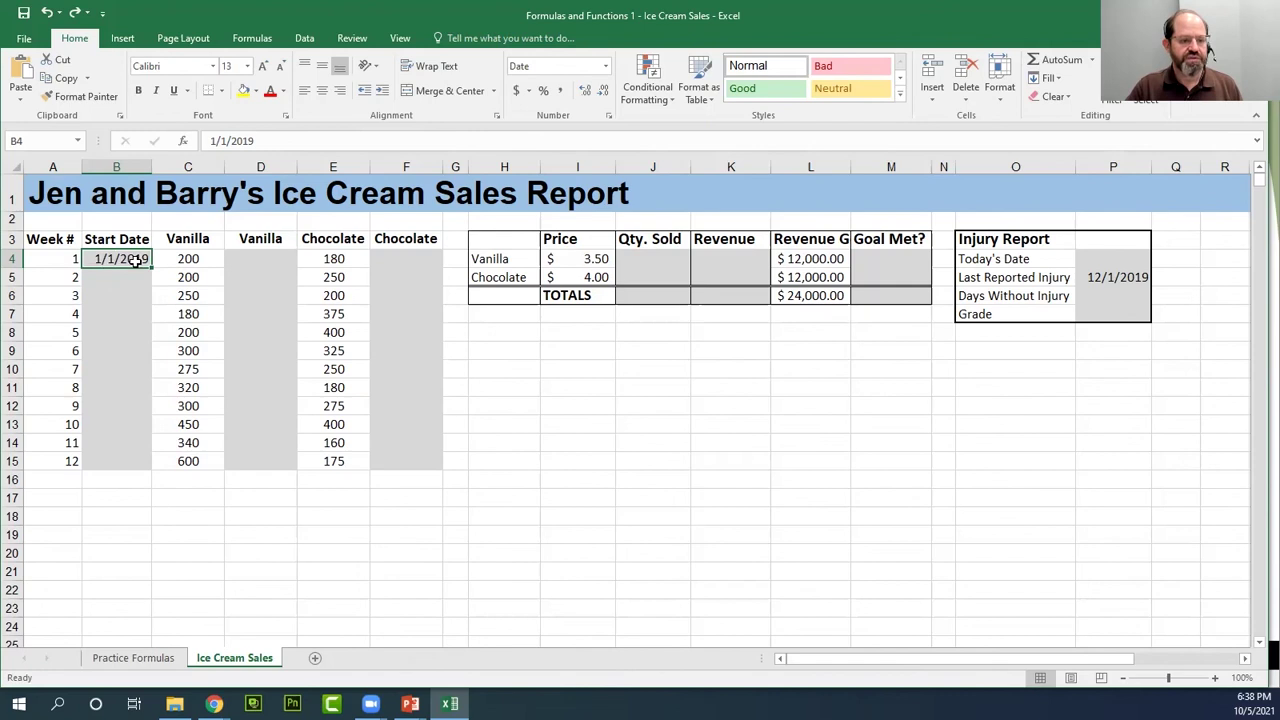
double_click(137, 258)
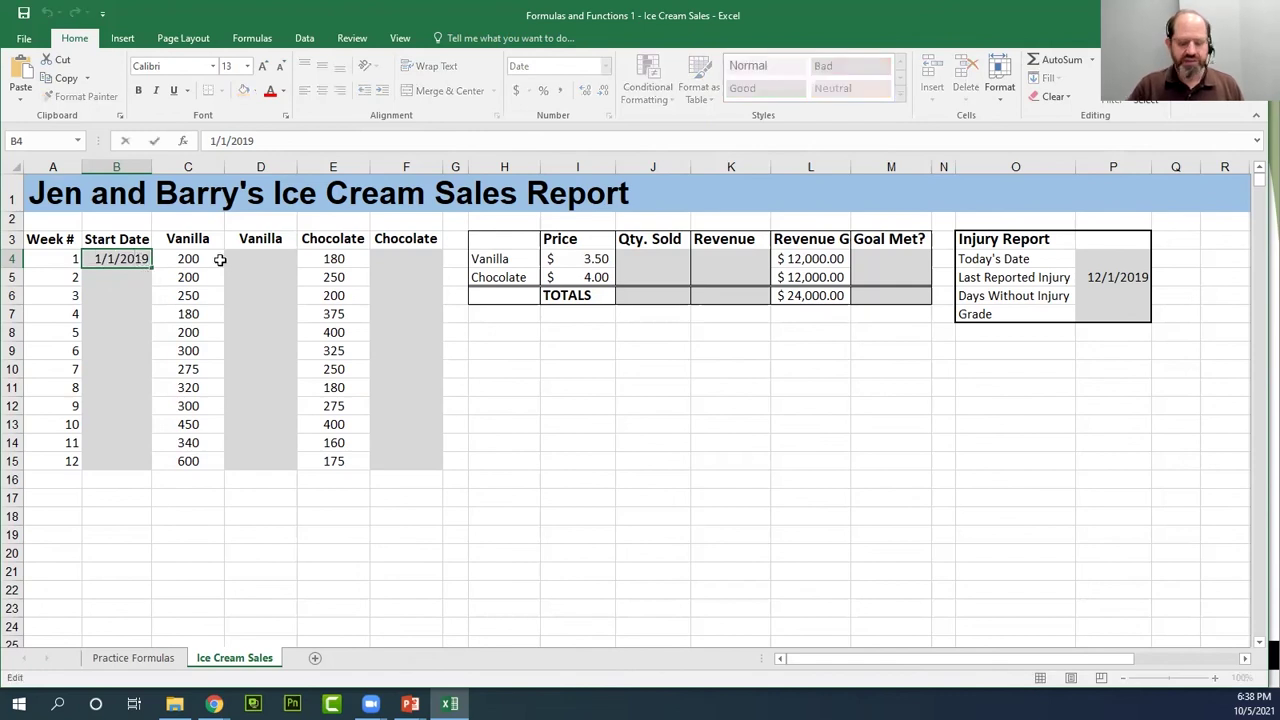
key("Delete")
key("Delete")
type("20")
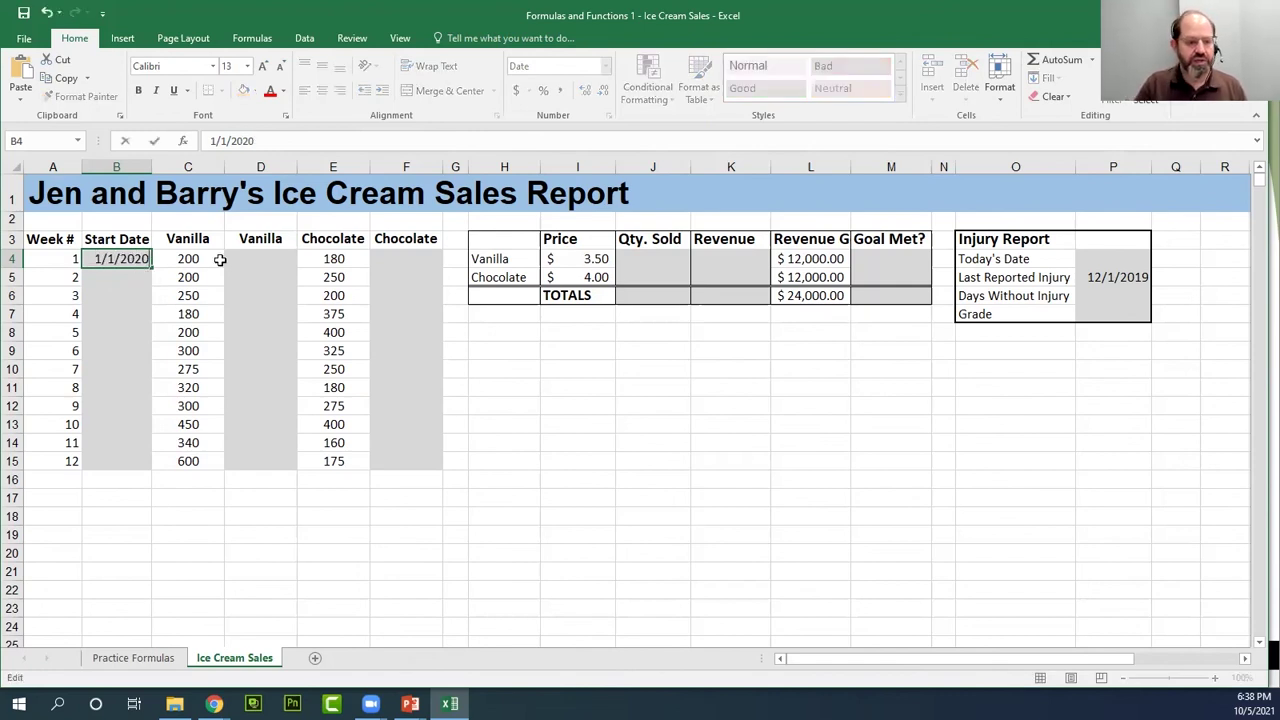
key("Return")
- Change the week 1 start date in B4 to 1/1/2021
left_click(141, 259)
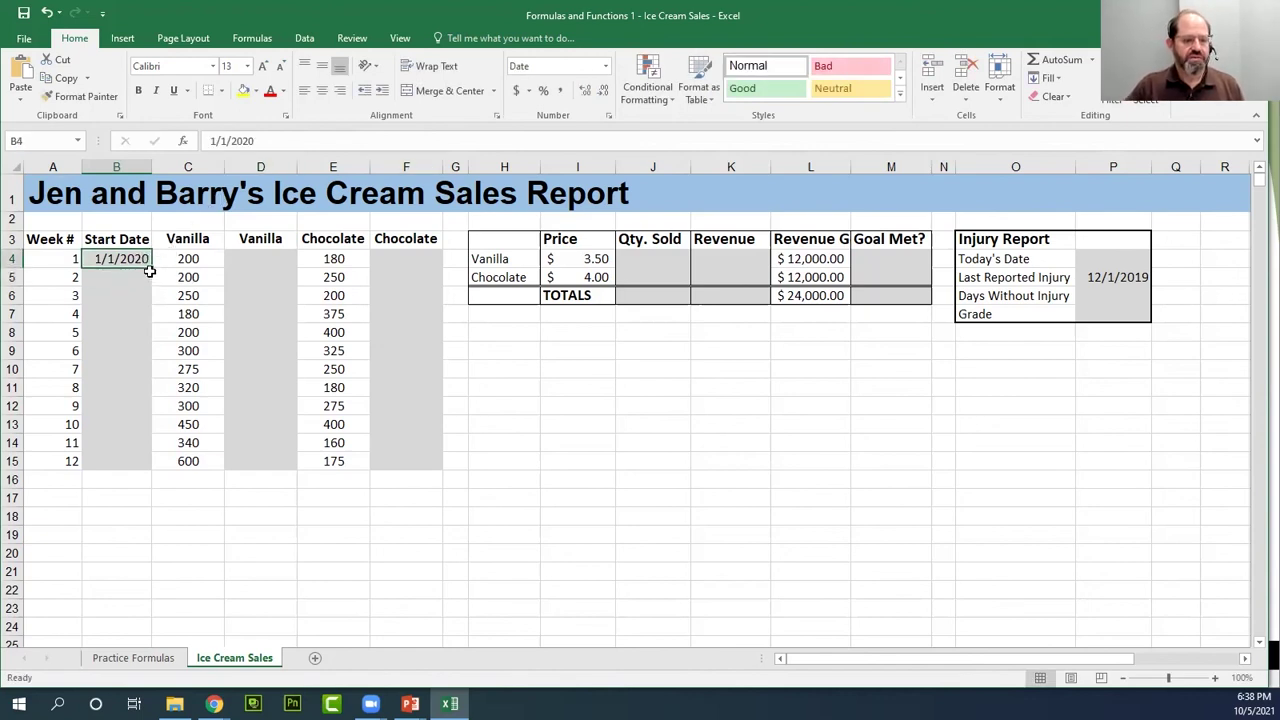
double_click(142, 258)
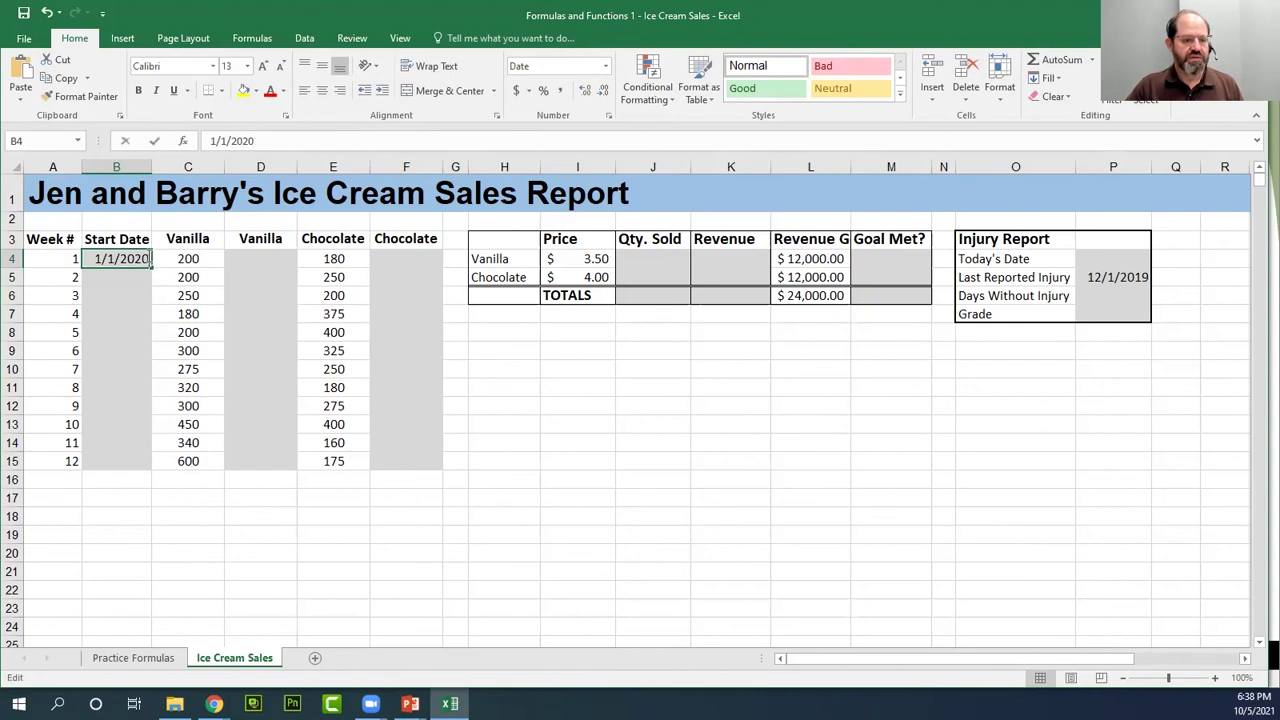
key("BackSpace")
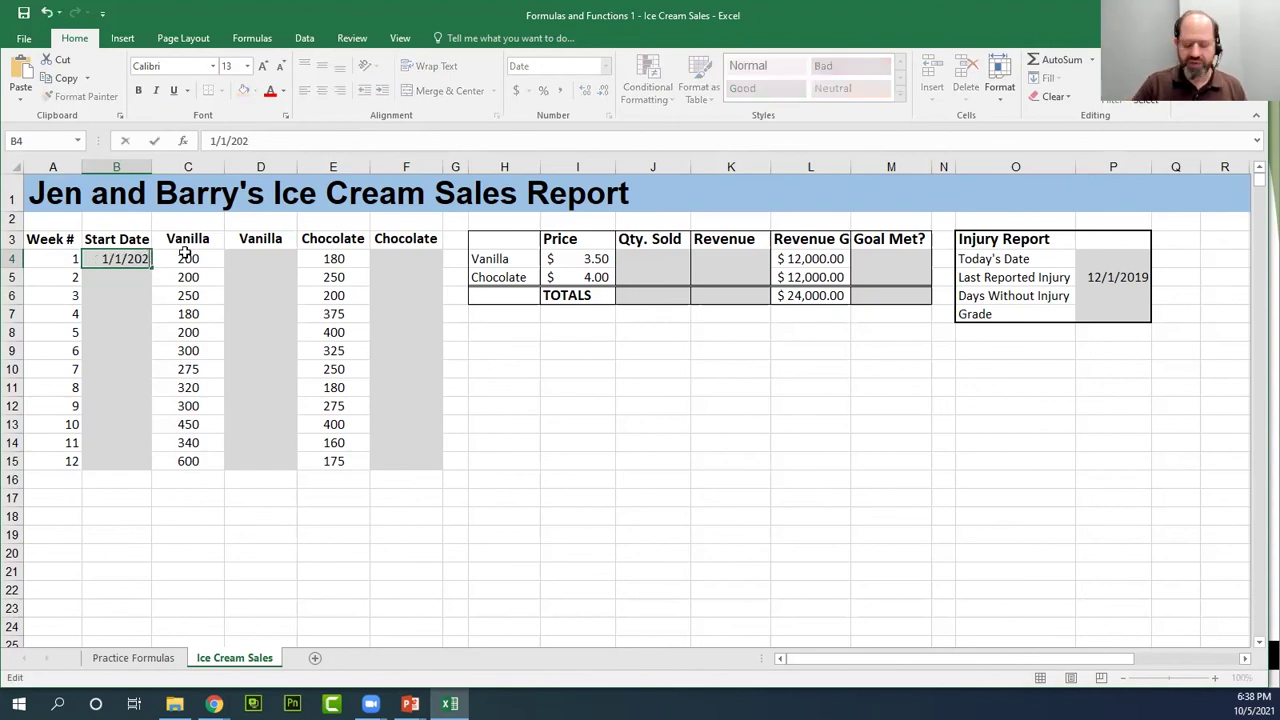
type("1")
key("Return")
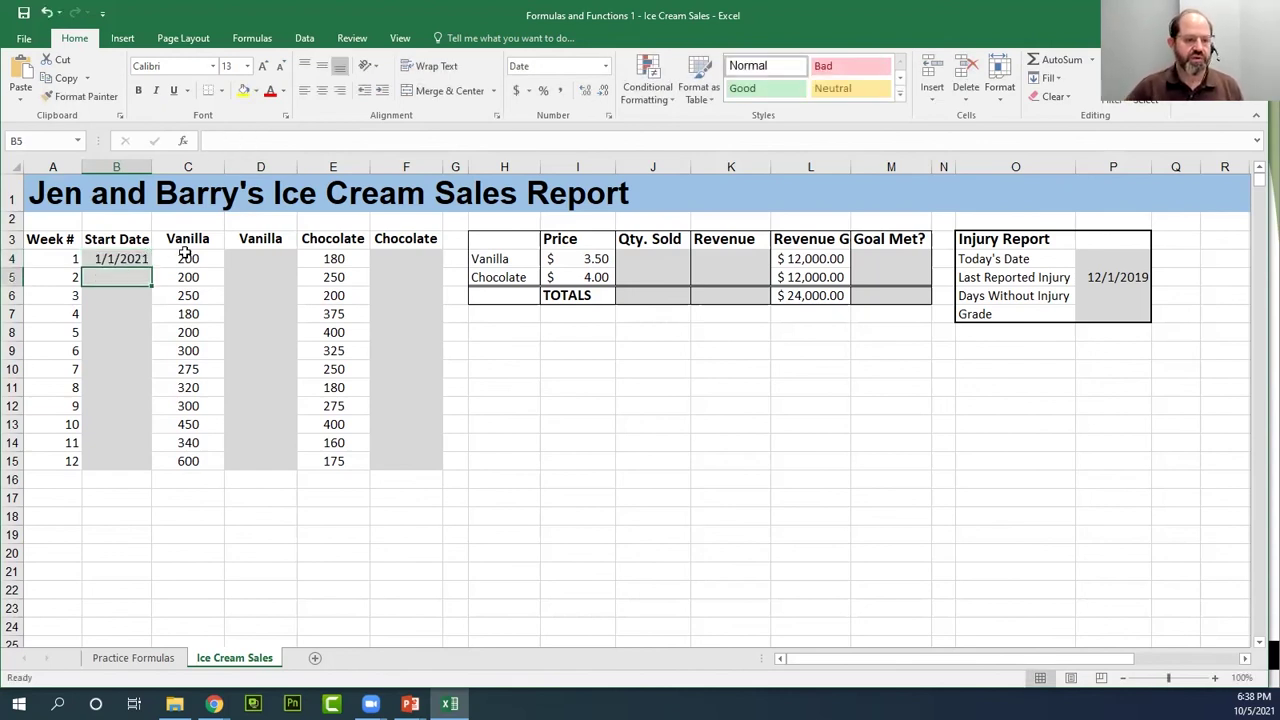
- Try filling the start date from B4 down through B15, and undo the fill
left_click(122, 260)
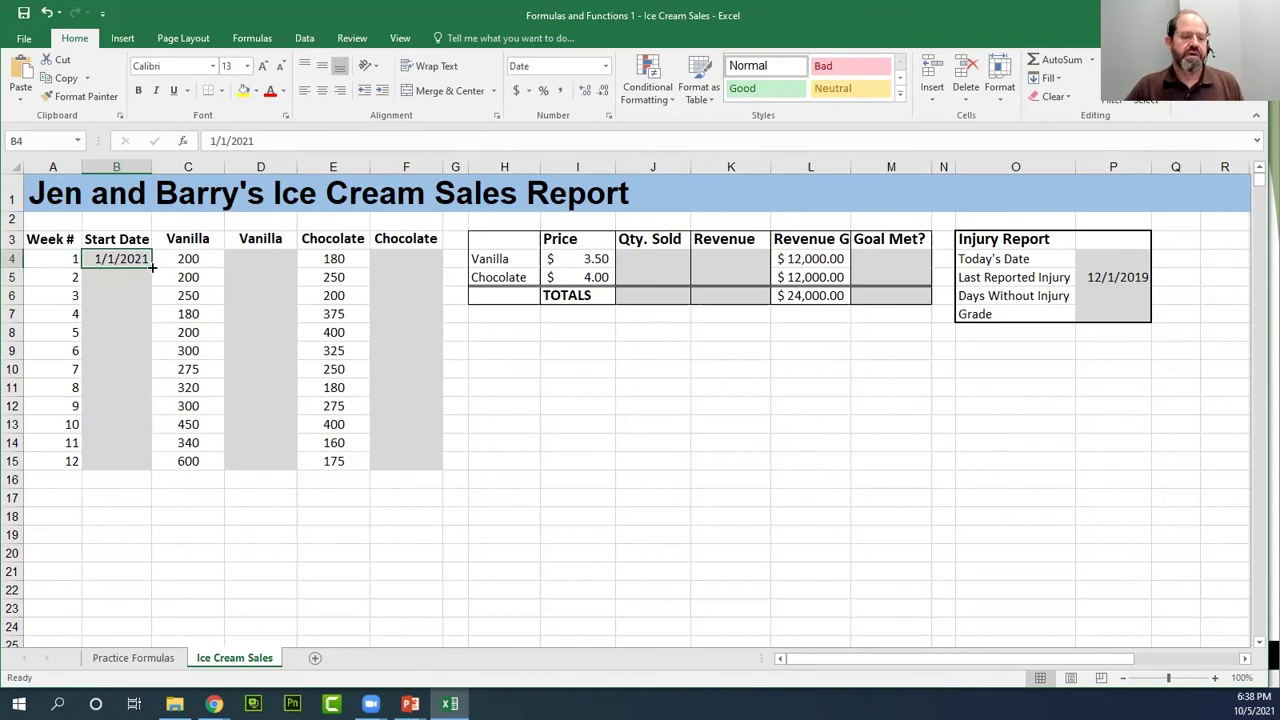
left_click_drag(152, 266, 157, 464)
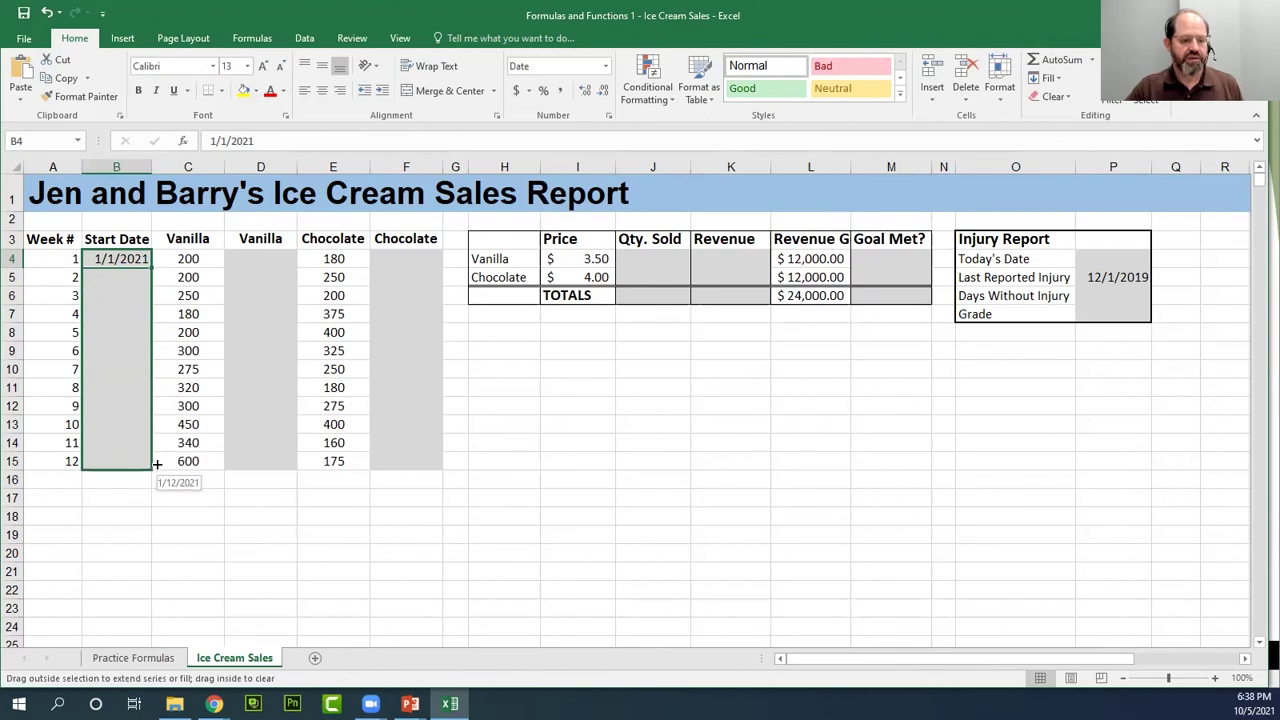
left_click_drag(157, 464, 162, 462)
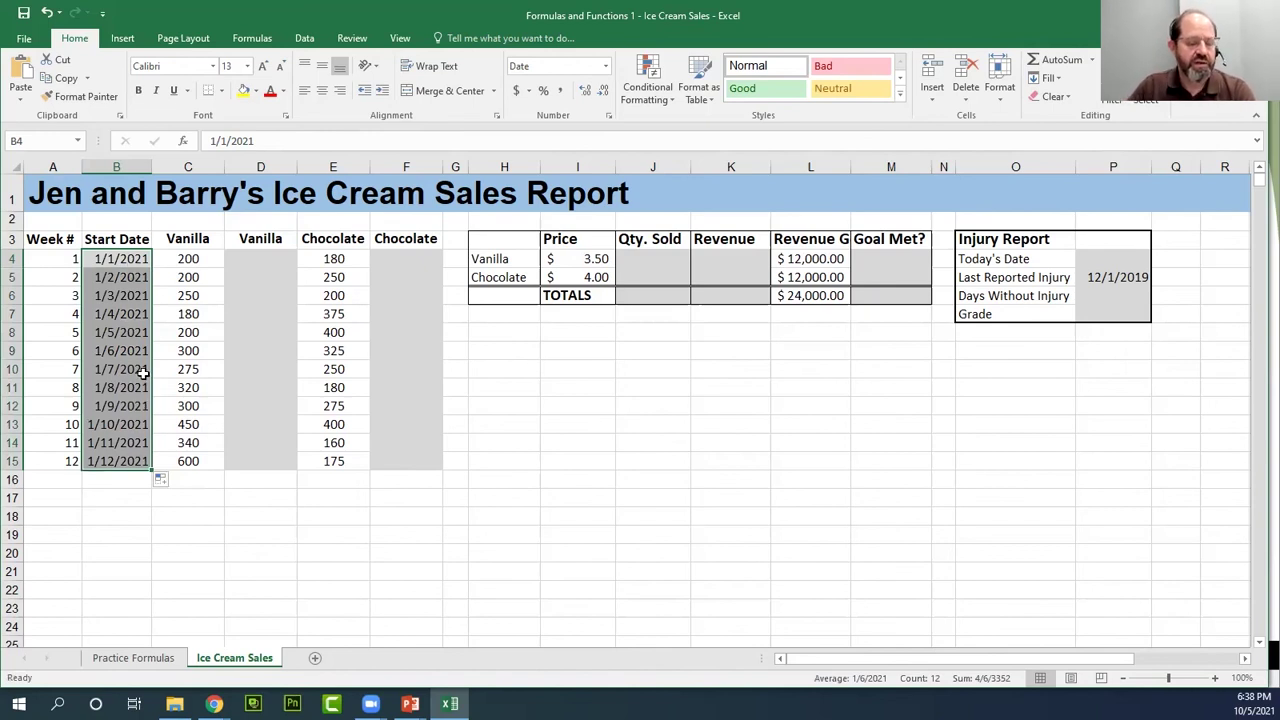
left_click(126, 277)
left_click(124, 295)
left_click(121, 313)
left_click(119, 338)
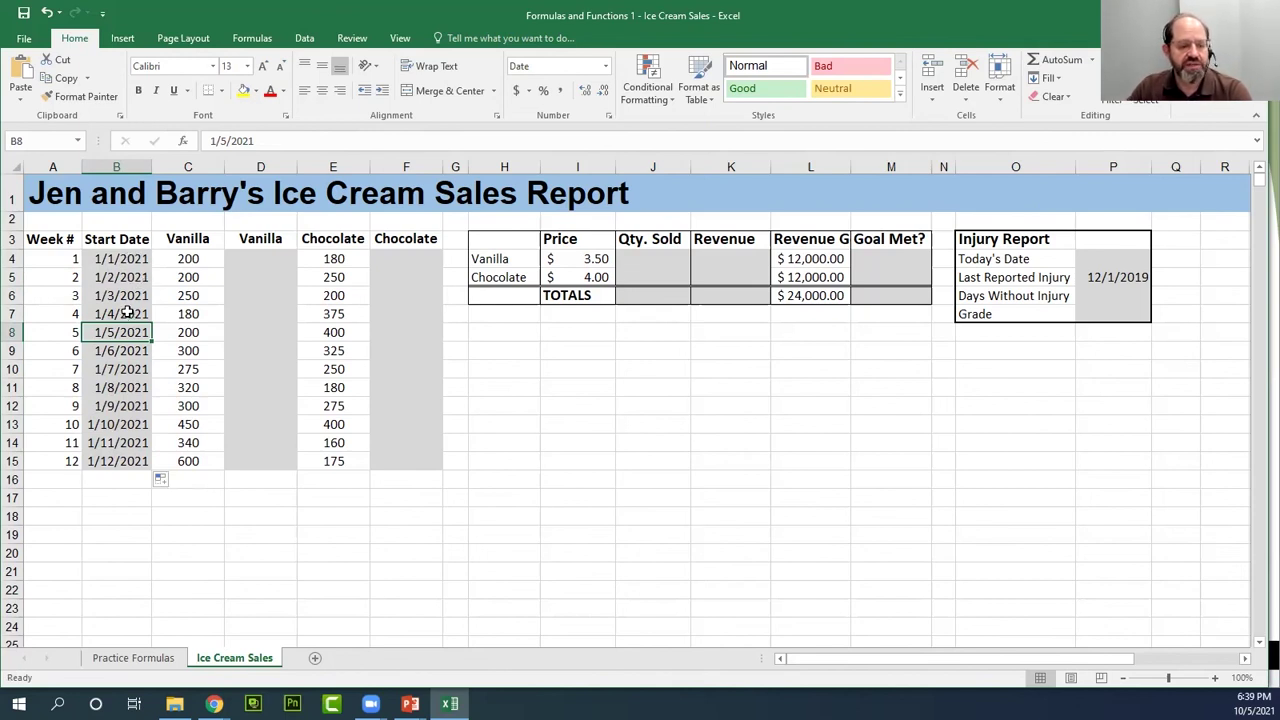
left_click(45, 12)
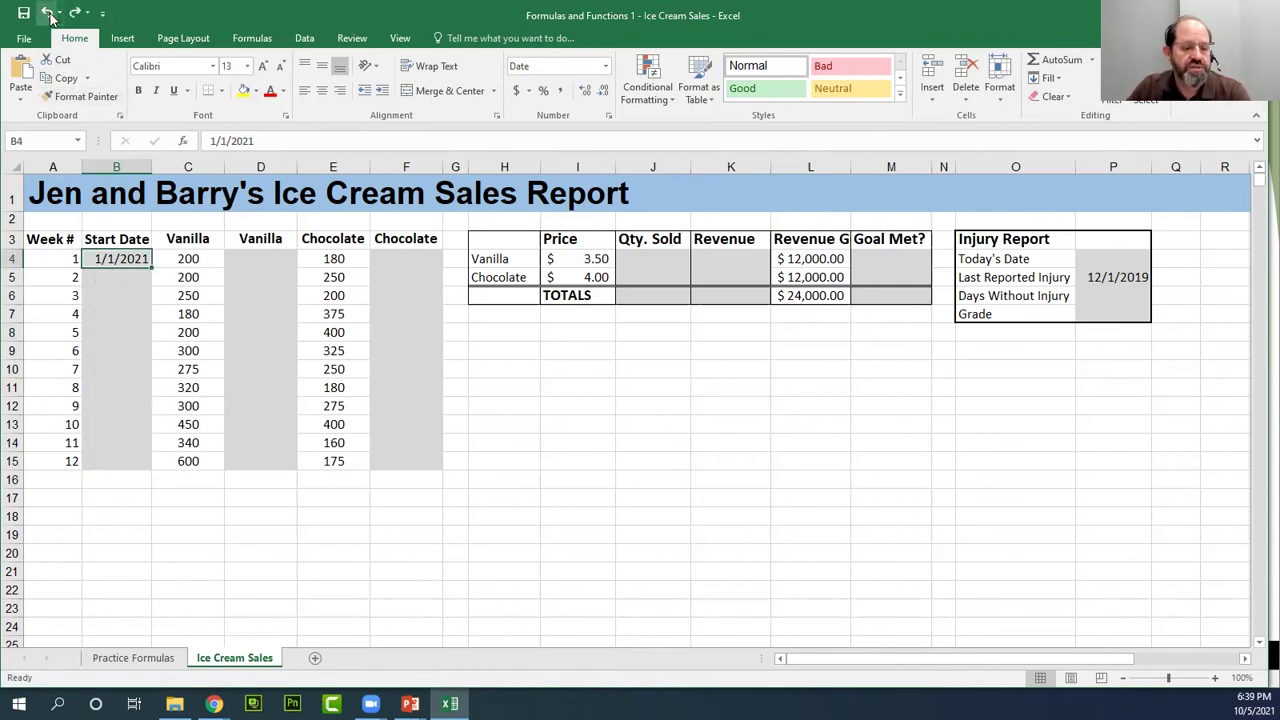
- Enter the formula =B4+7 in B5 for the week 2 start date
left_click(131, 282)
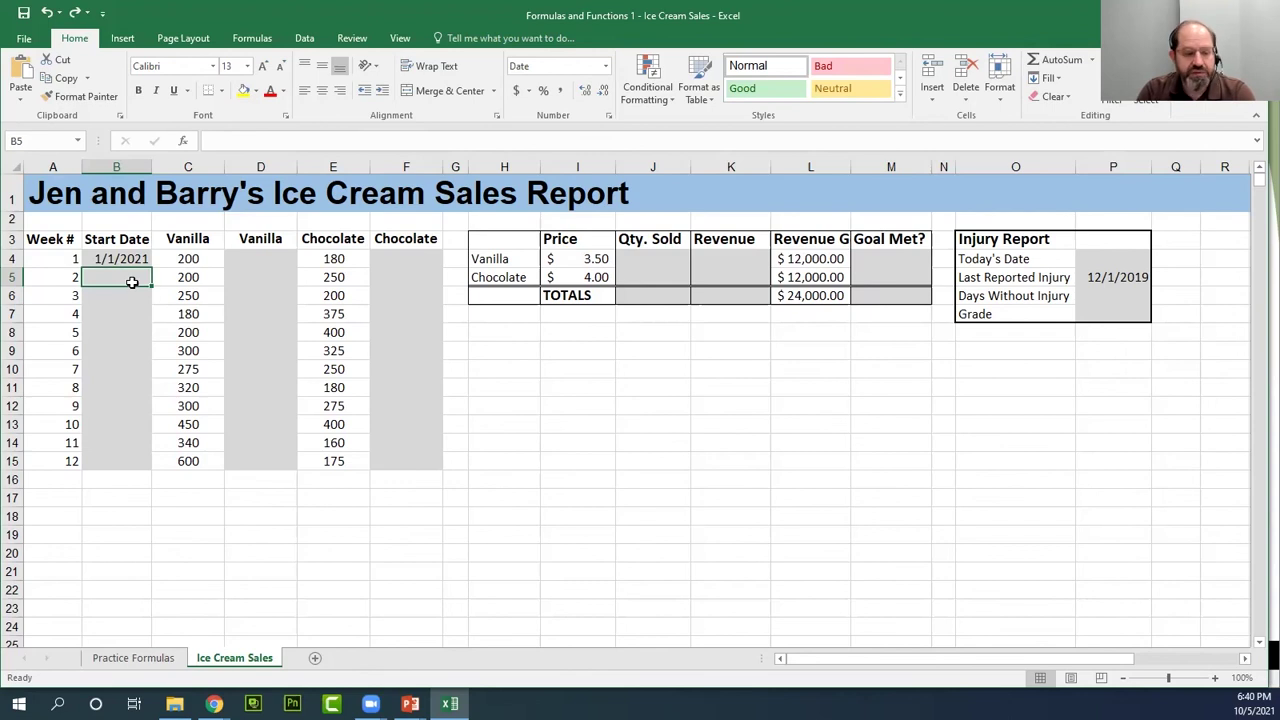
type("=")
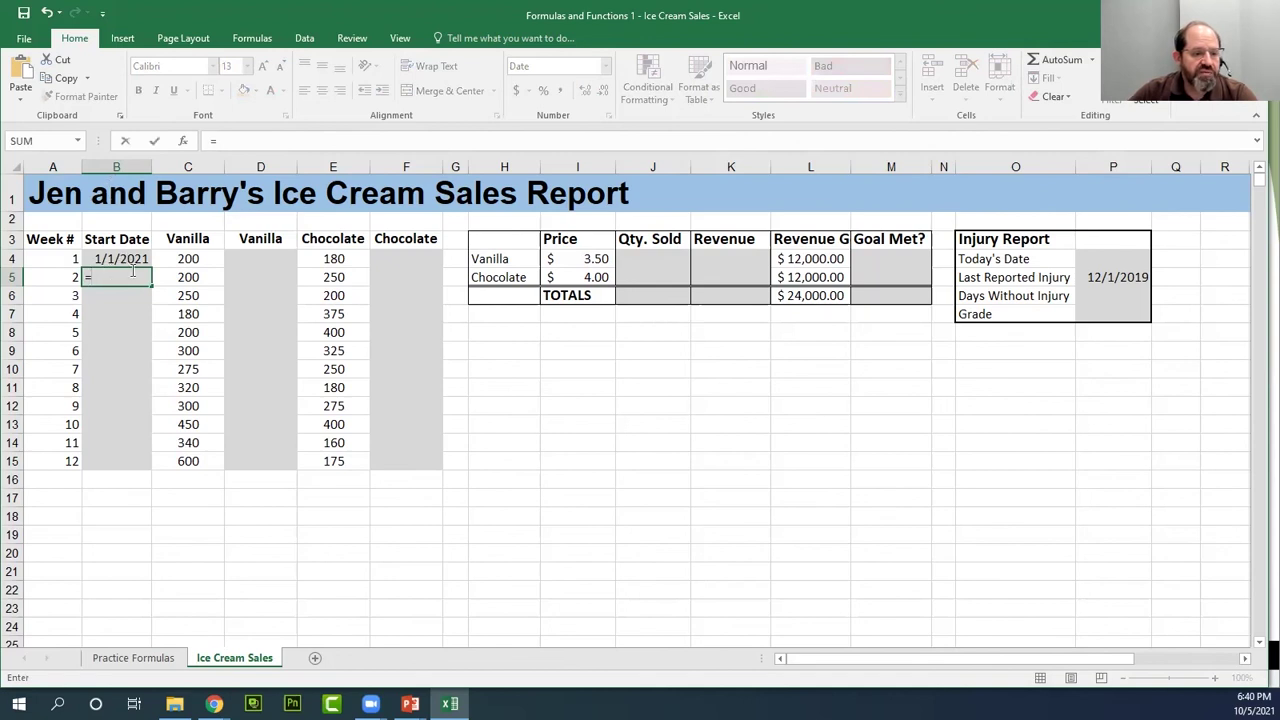
left_click(124, 258)
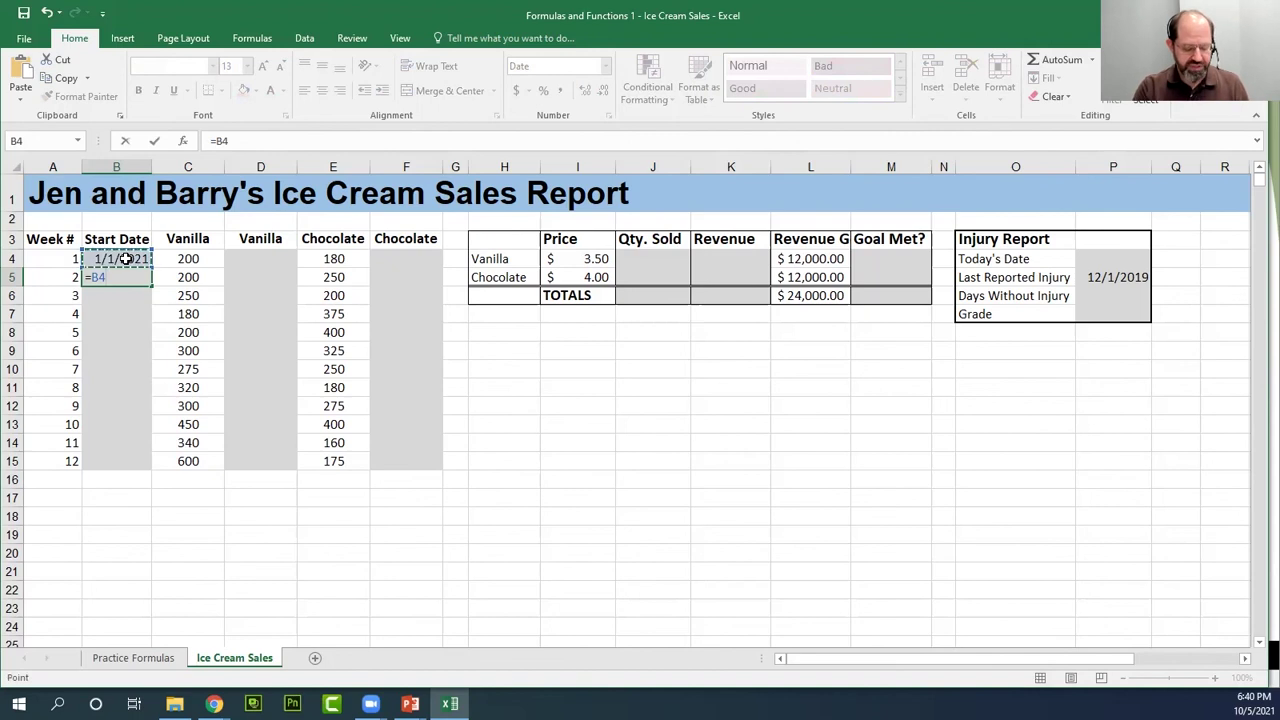
type("+7")
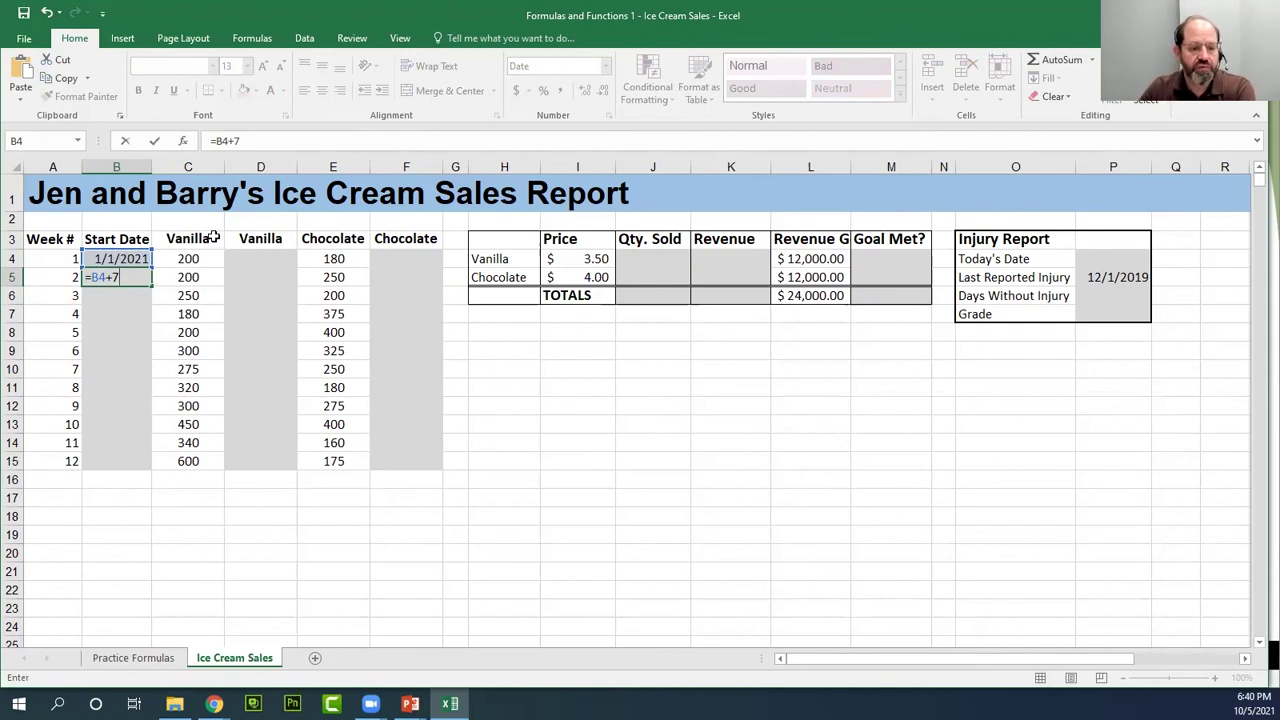
key("Return")
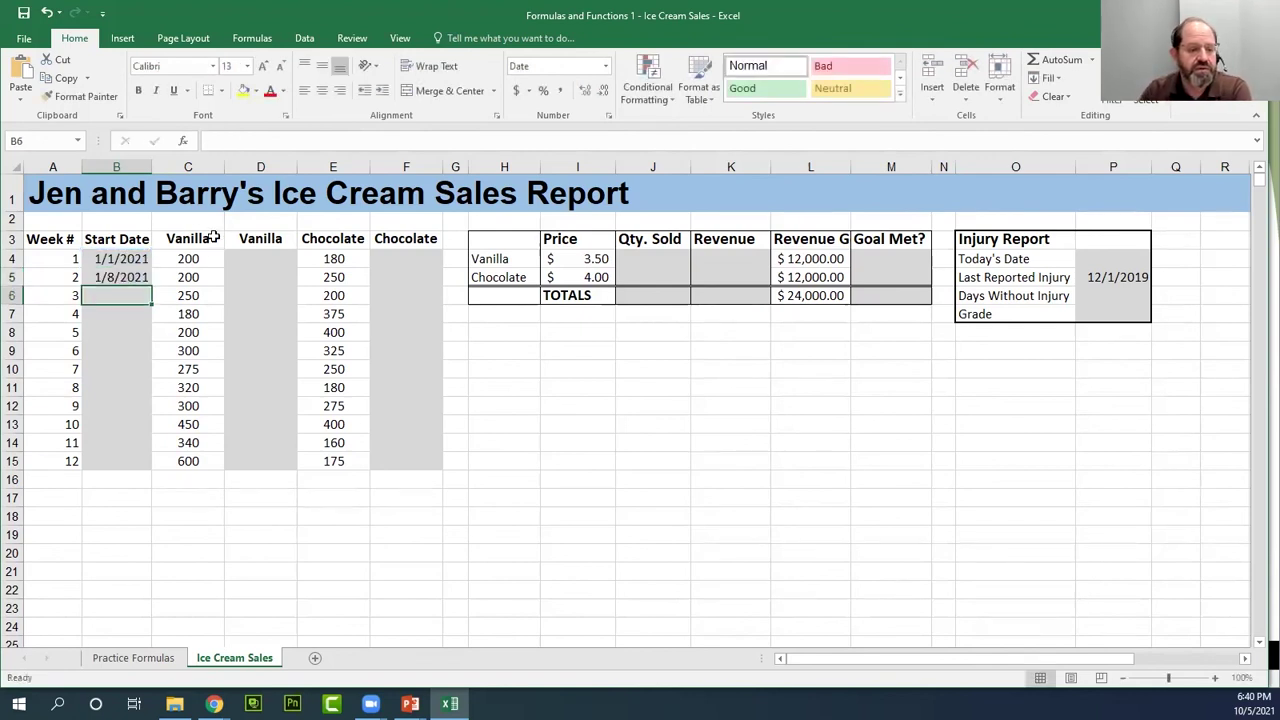
- Copy the start date formula from B5 down through week 12 in B15
left_click(133, 278)
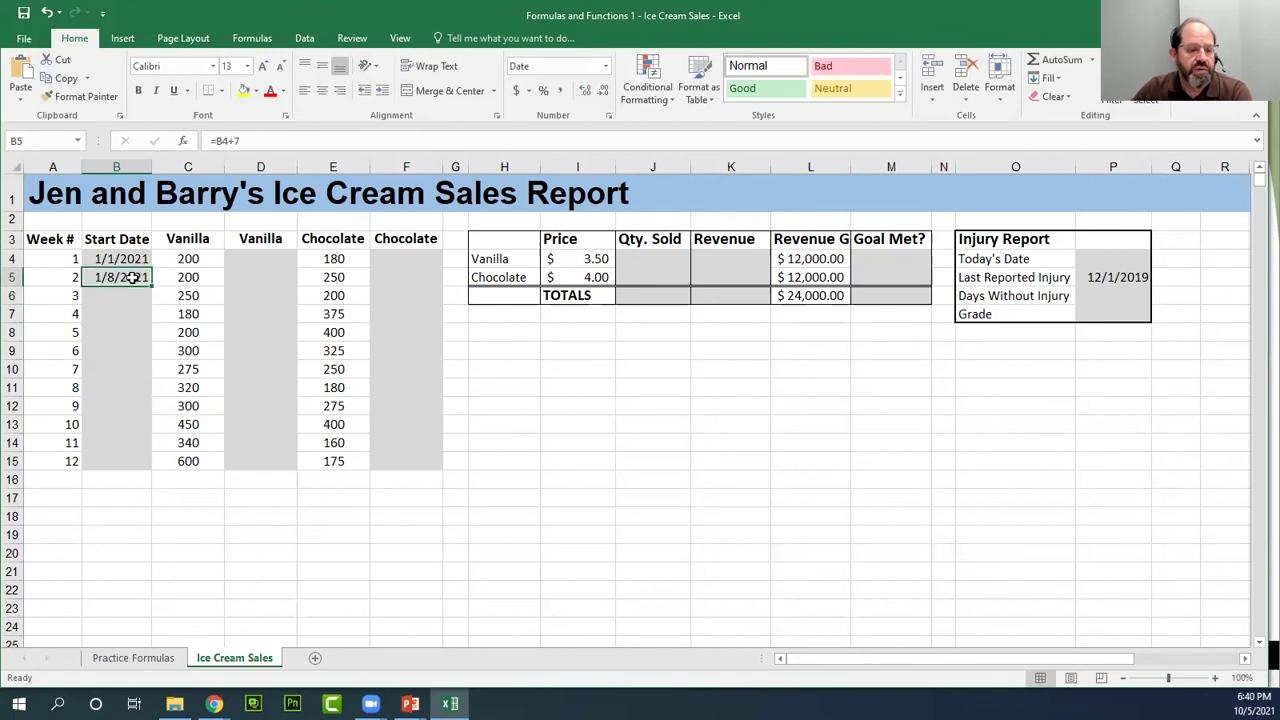
left_click(136, 261)
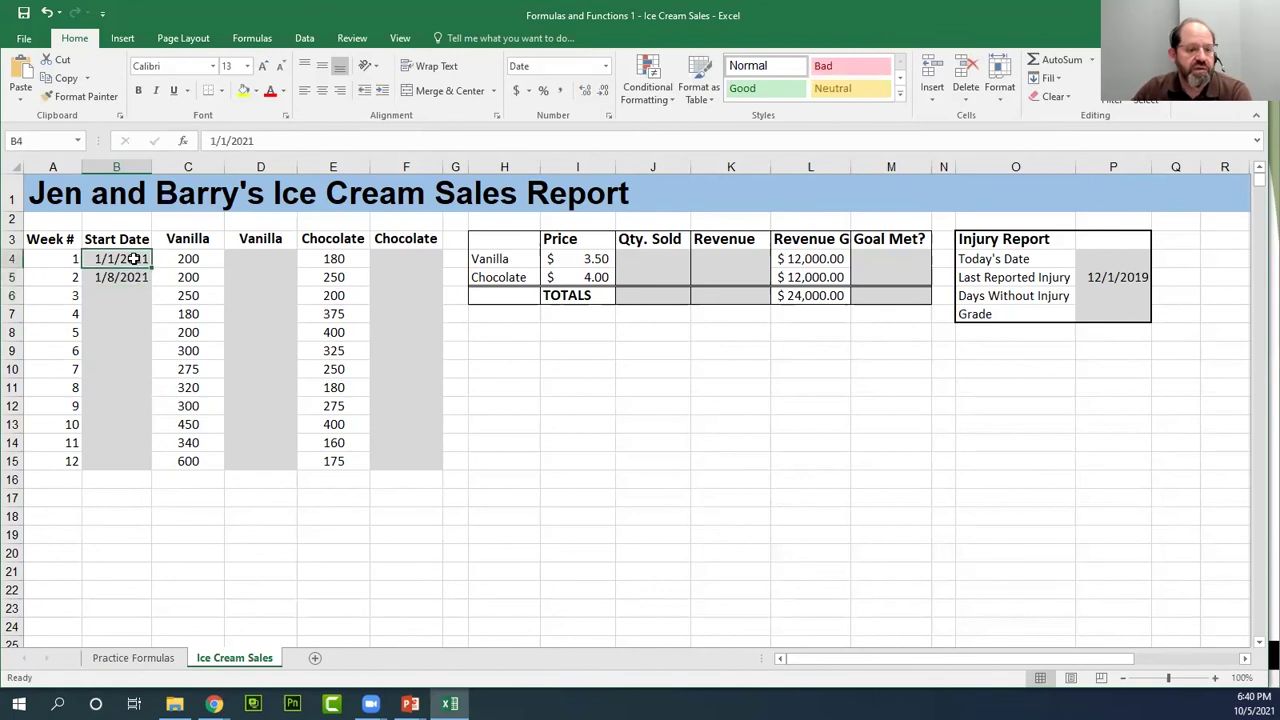
left_click(118, 280)
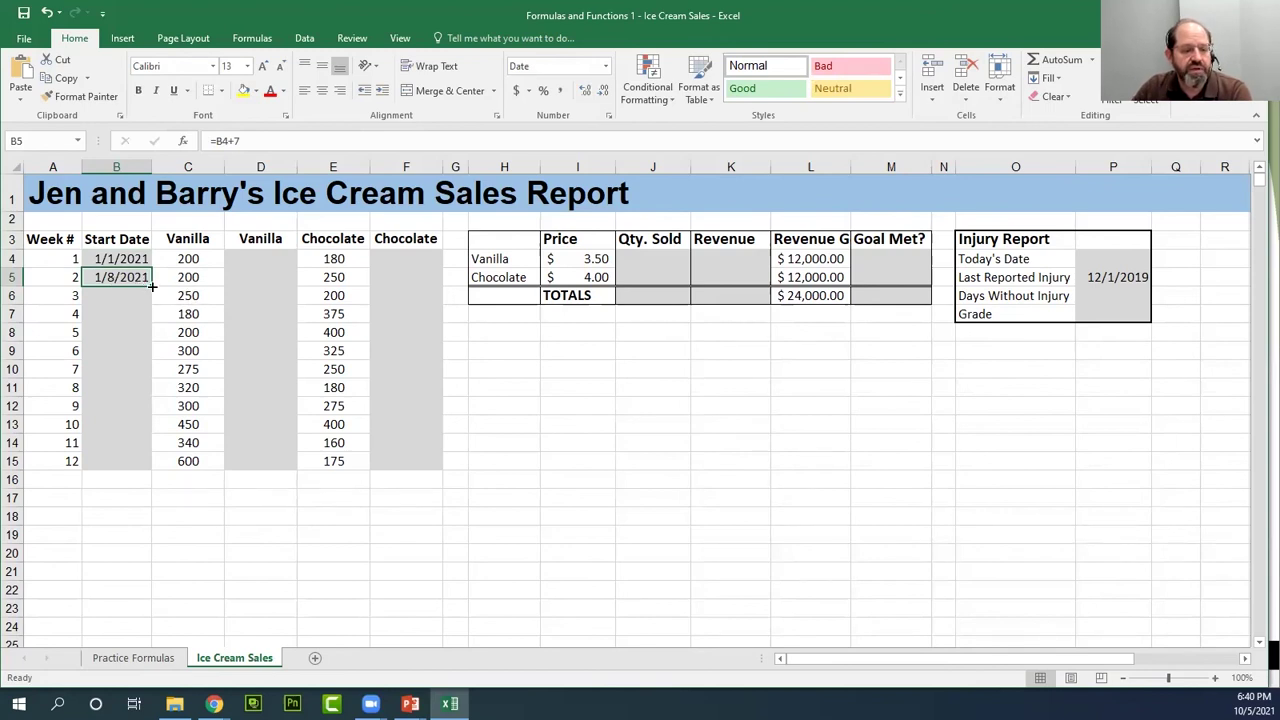
left_click_drag(152, 286, 148, 465)
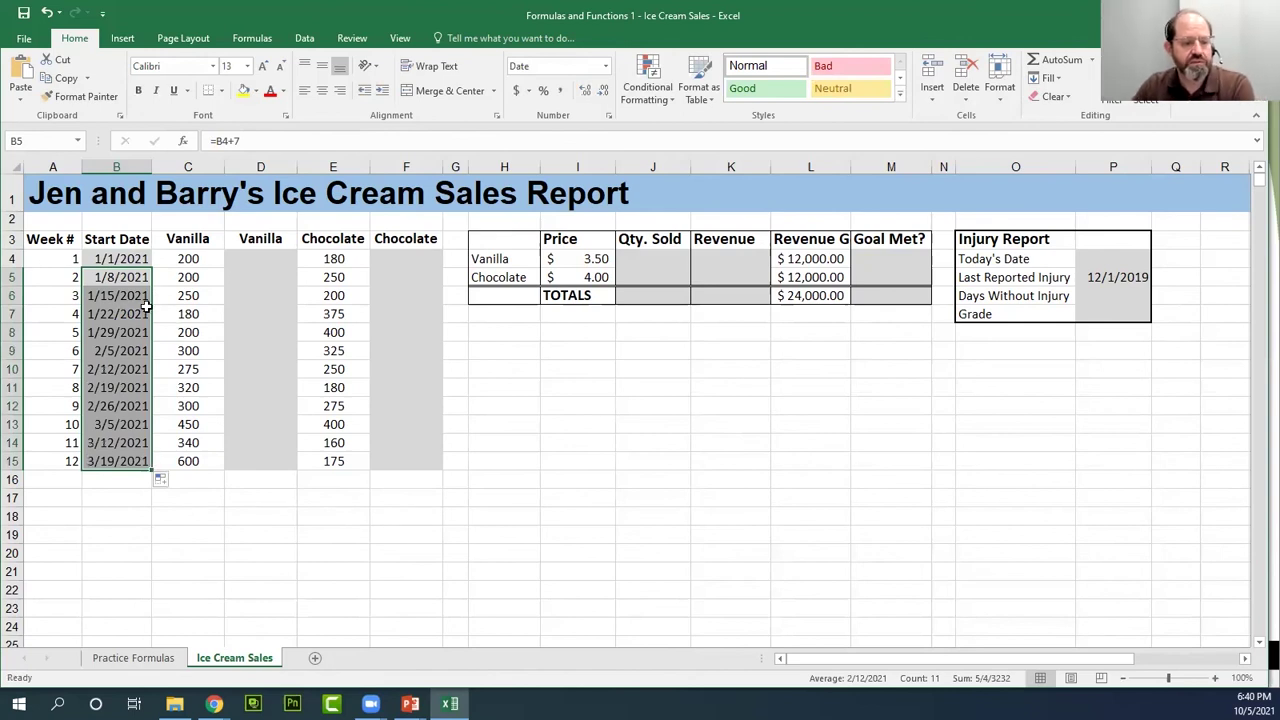
- Compare the copied start date formulas in B5 through B8 with the fixed date in B4
left_click(127, 277)
left_click(136, 316)
left_click(141, 280)
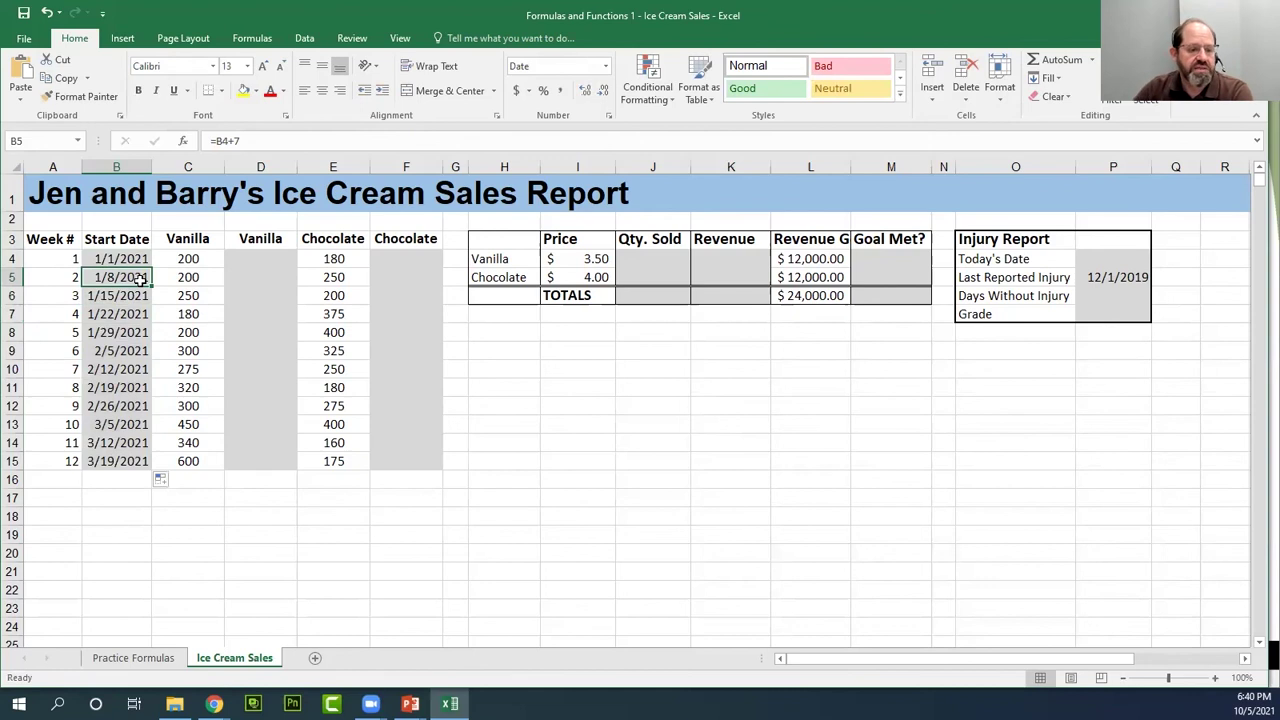
left_click(130, 298)
left_click(138, 314)
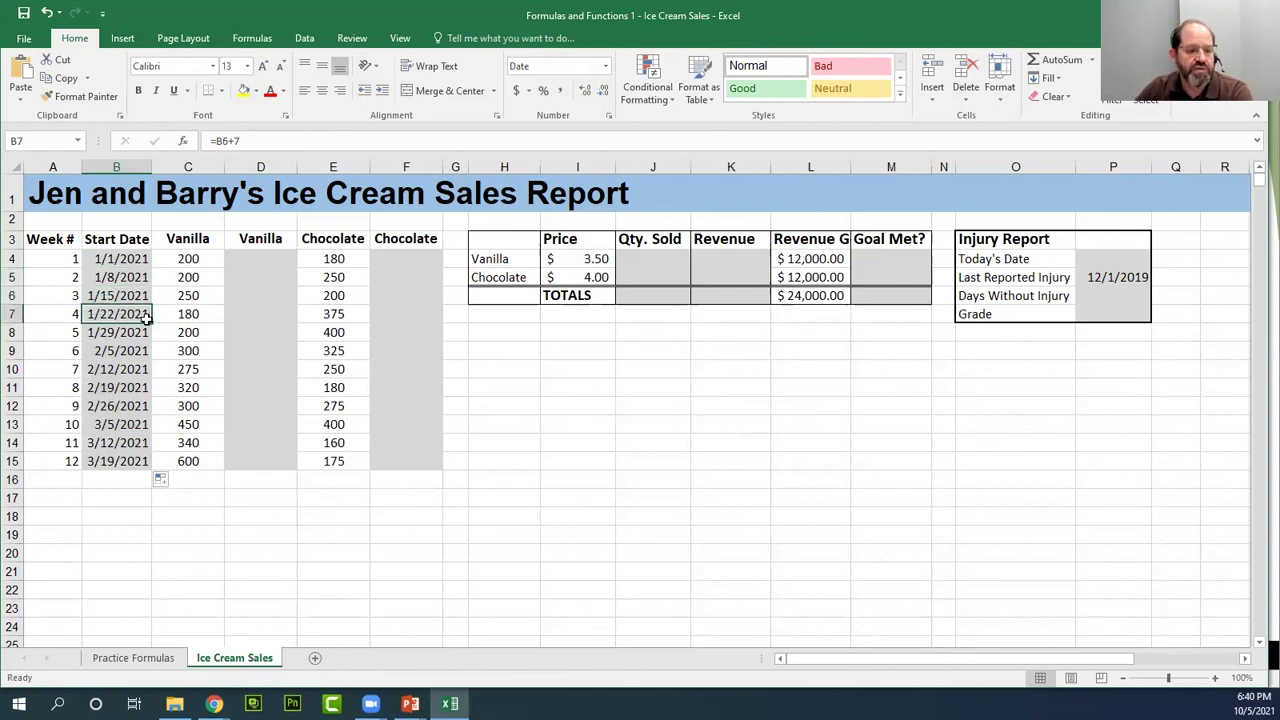
left_click(127, 333)
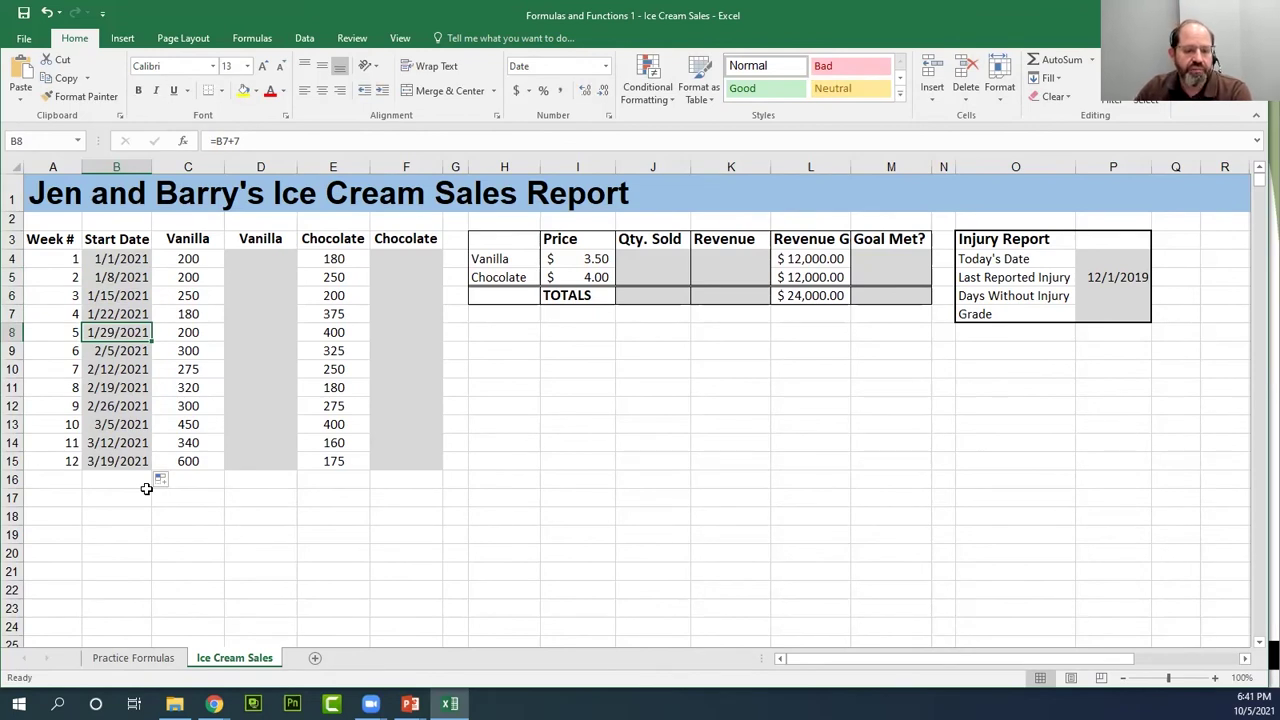
left_click(130, 260)
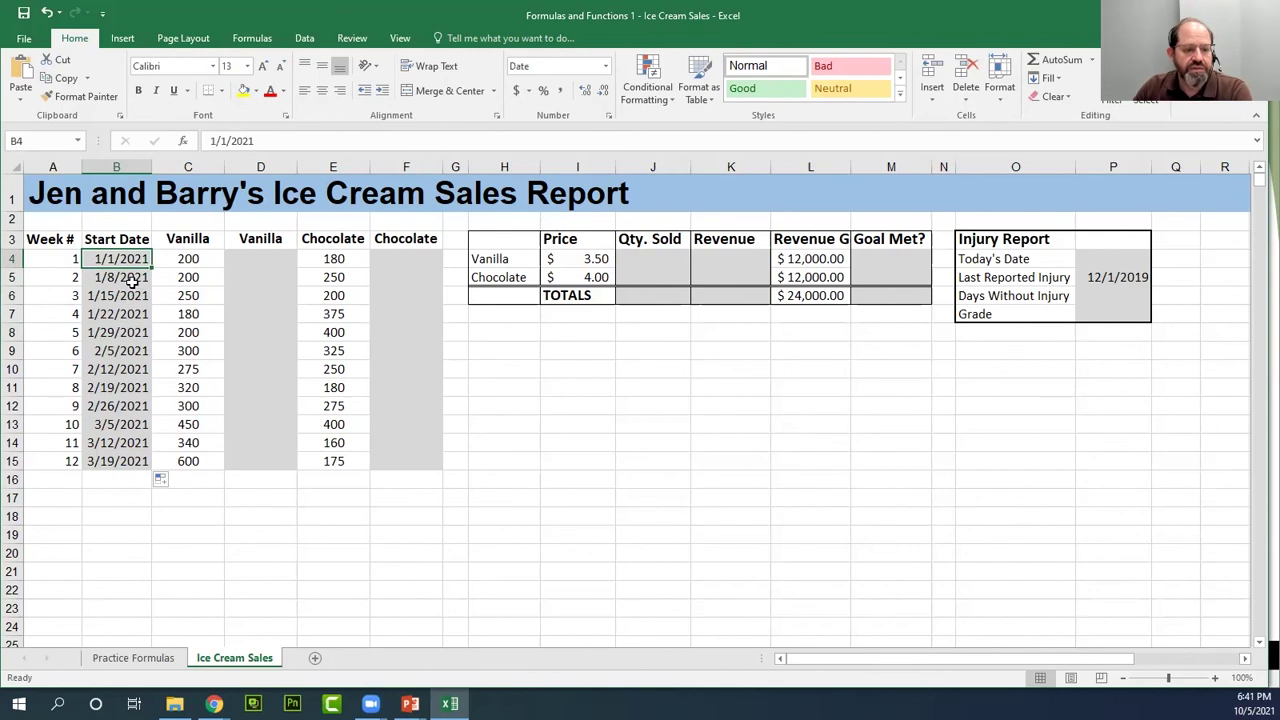
- Examine the formulas in B7, B12 and B5 in edit mode to trace which cell each one references
double_click(141, 316)
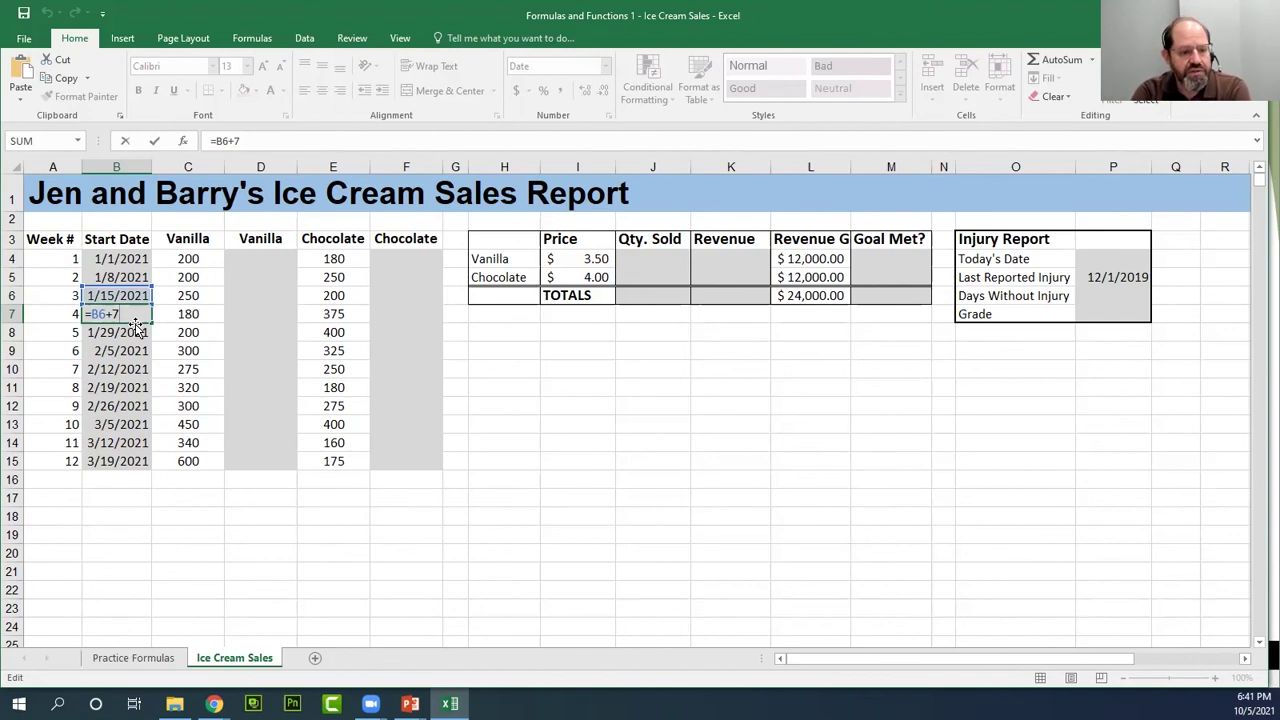
key("Return")
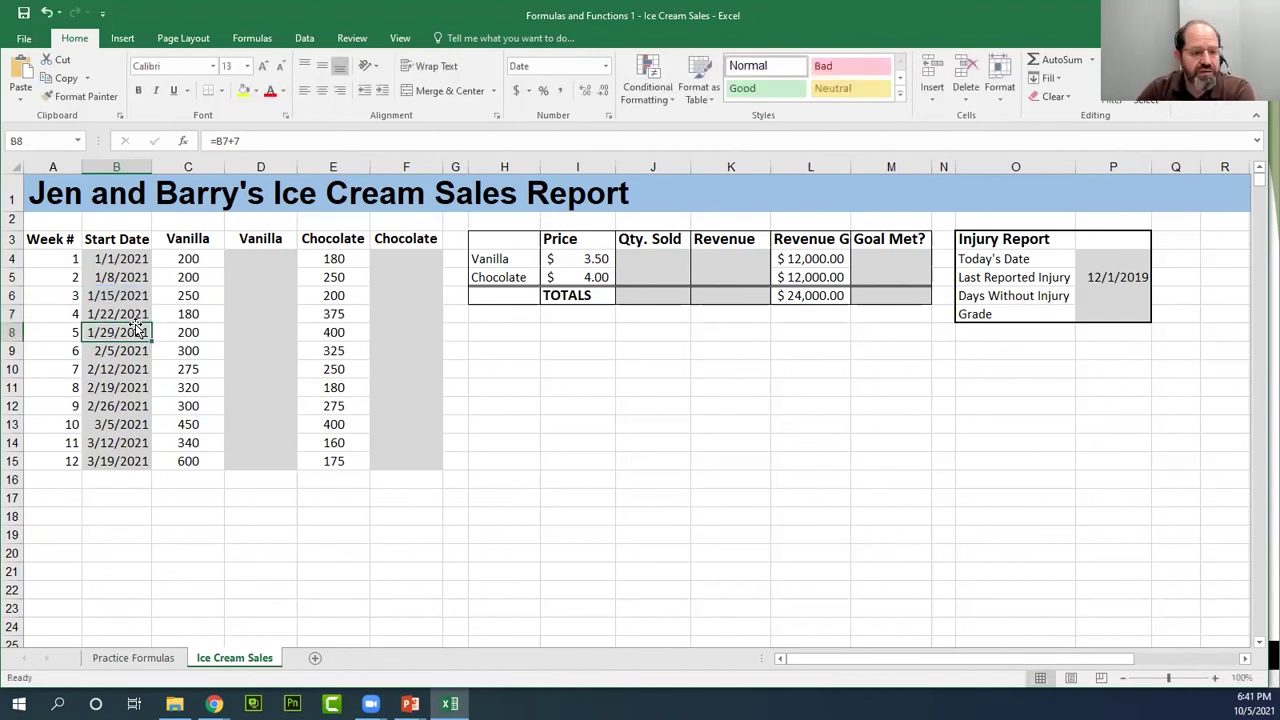
double_click(137, 404)
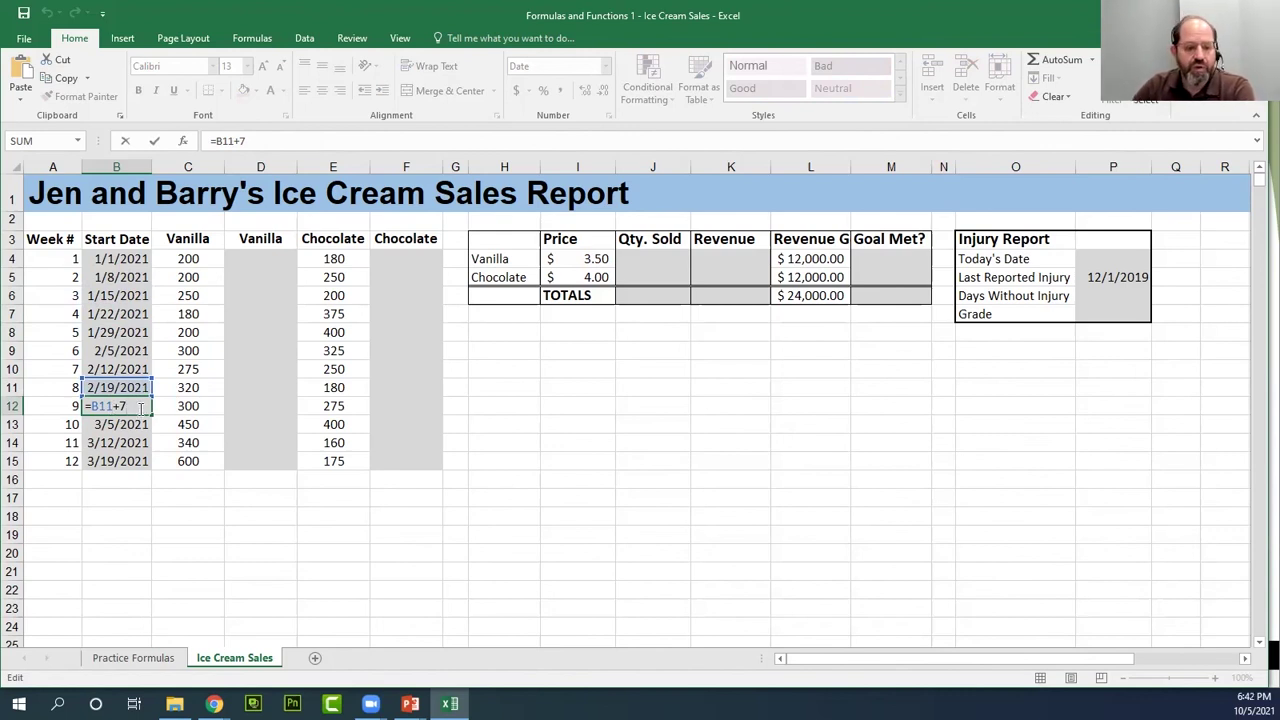
key("Return")
left_click(133, 280)
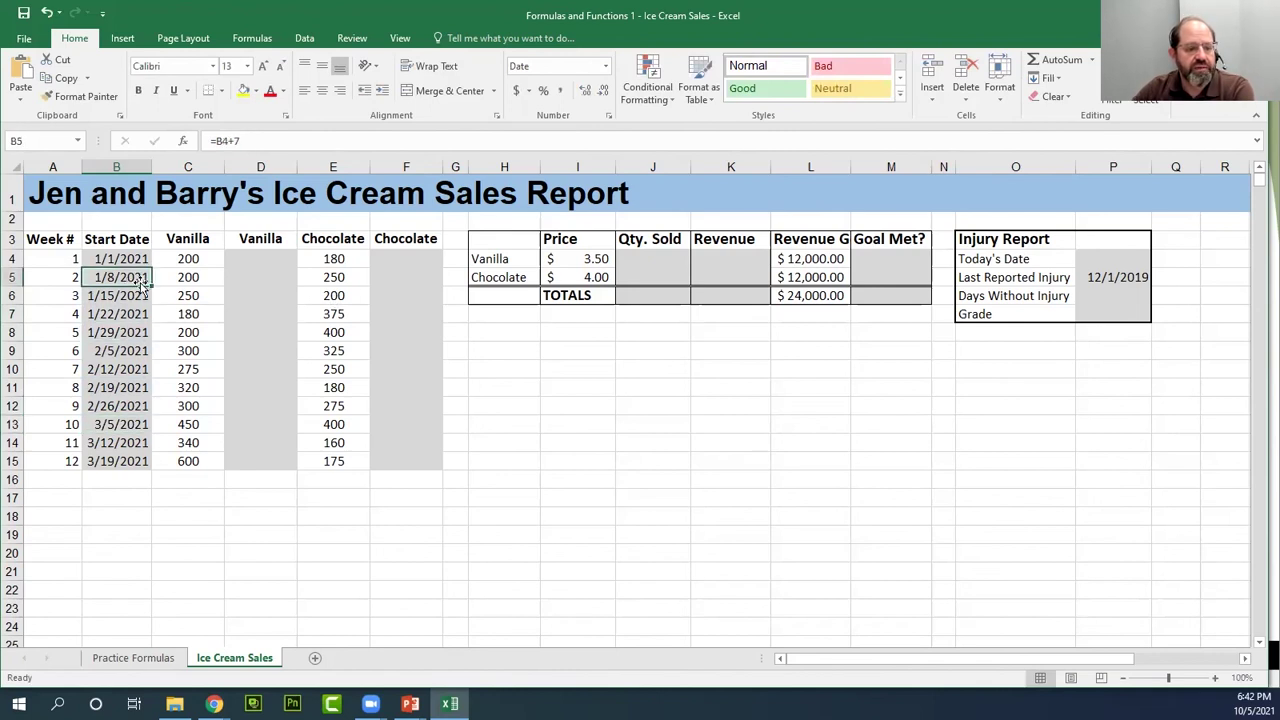
double_click(122, 277)
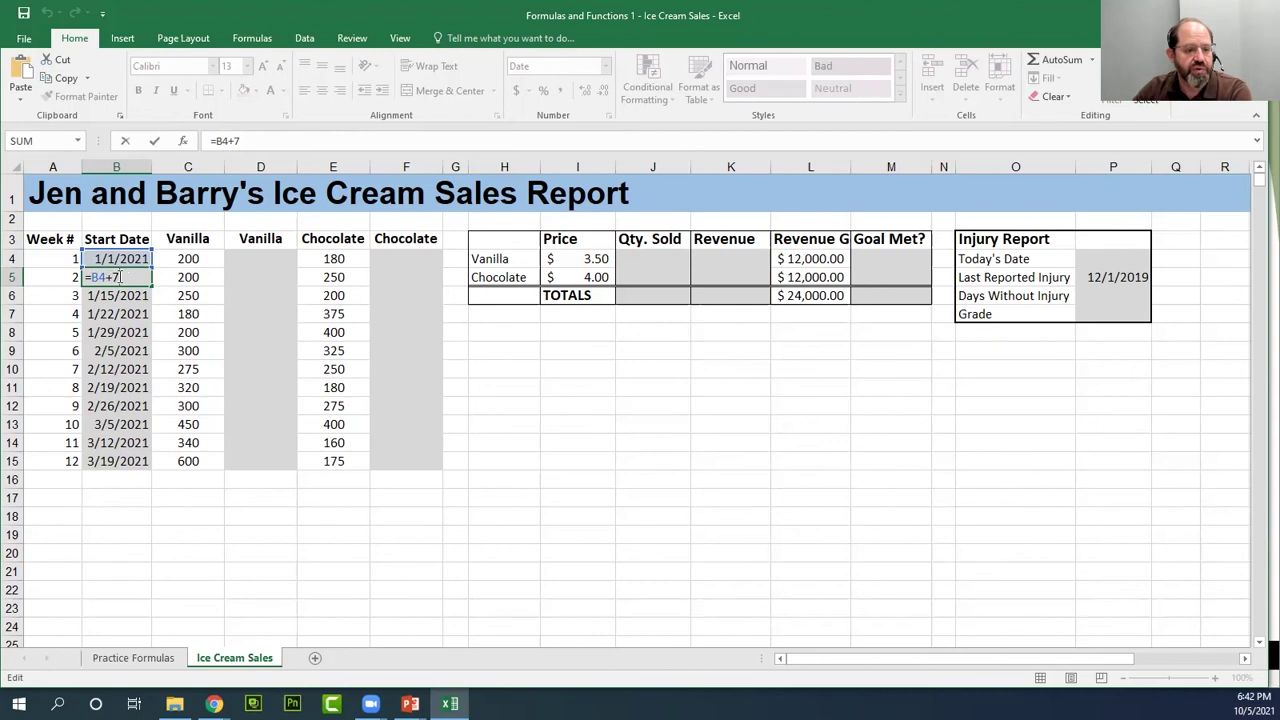
key("Return")
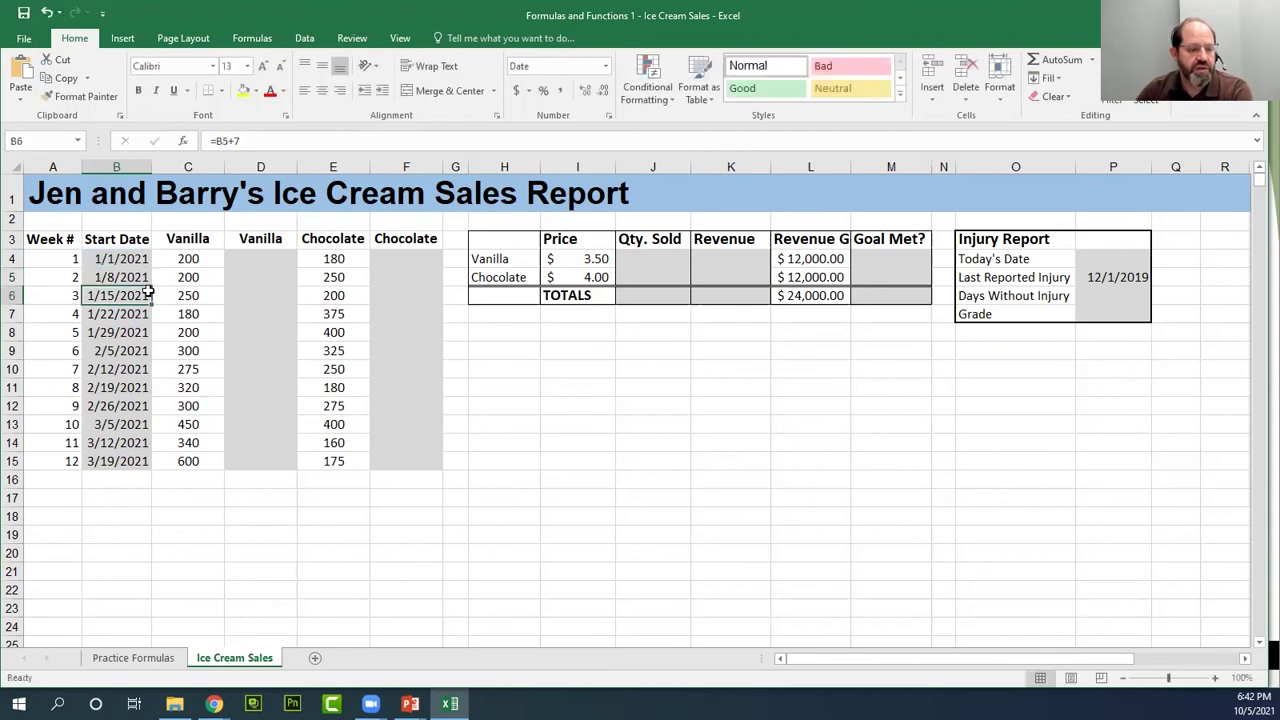
left_click(126, 406)
type("=B11+7")
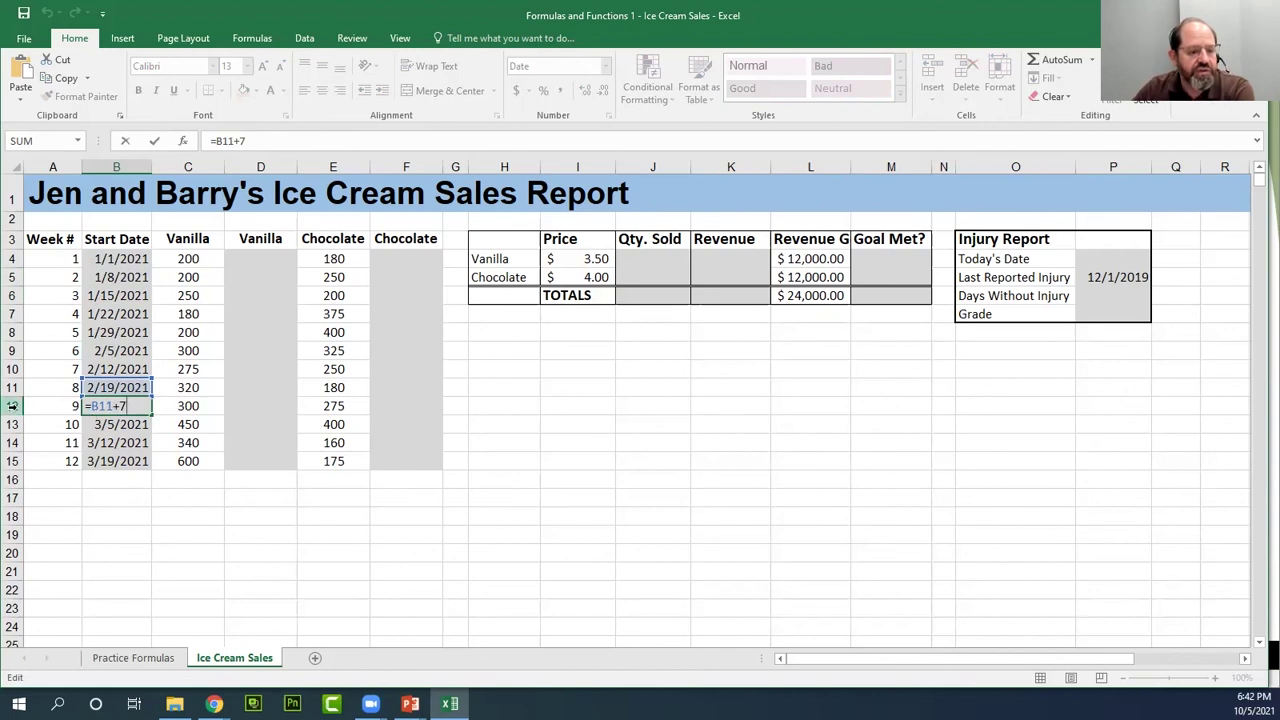
key("Return")
left_click(128, 408)
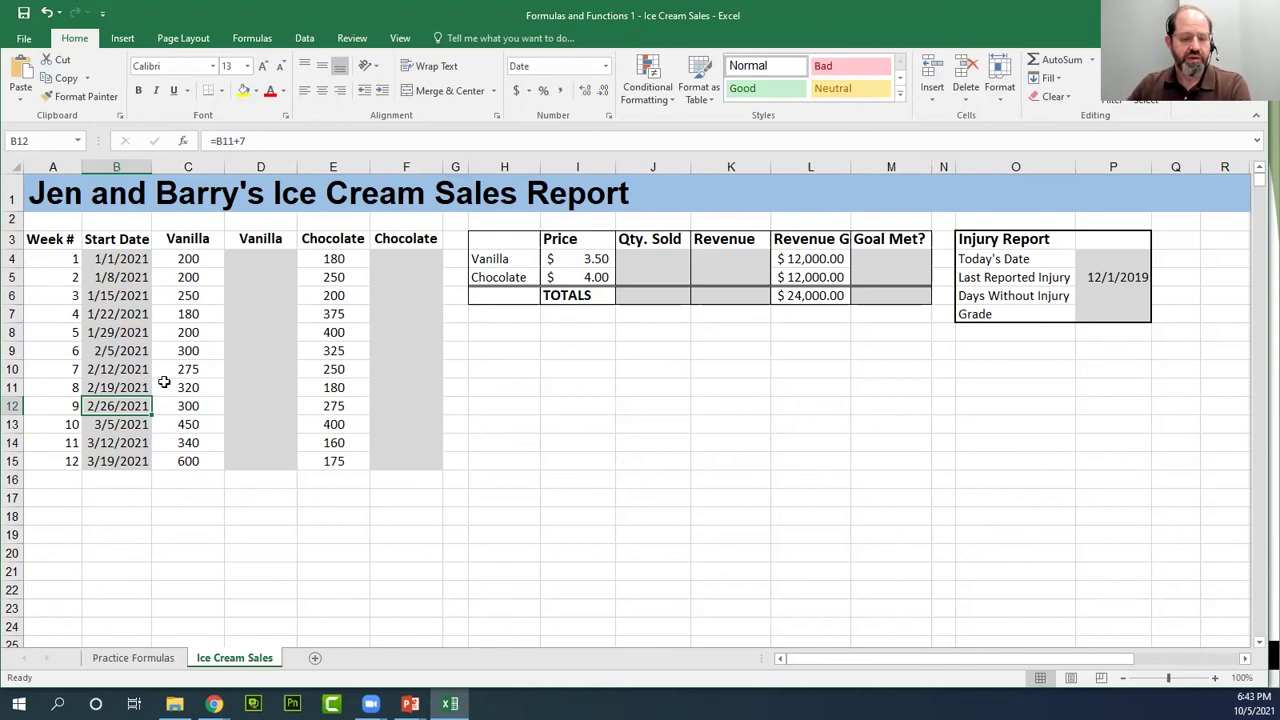
- Inspect the empty vanilla cell D4 and the week 1 value in C4, and read the full heading text in C3
left_click(264, 265)
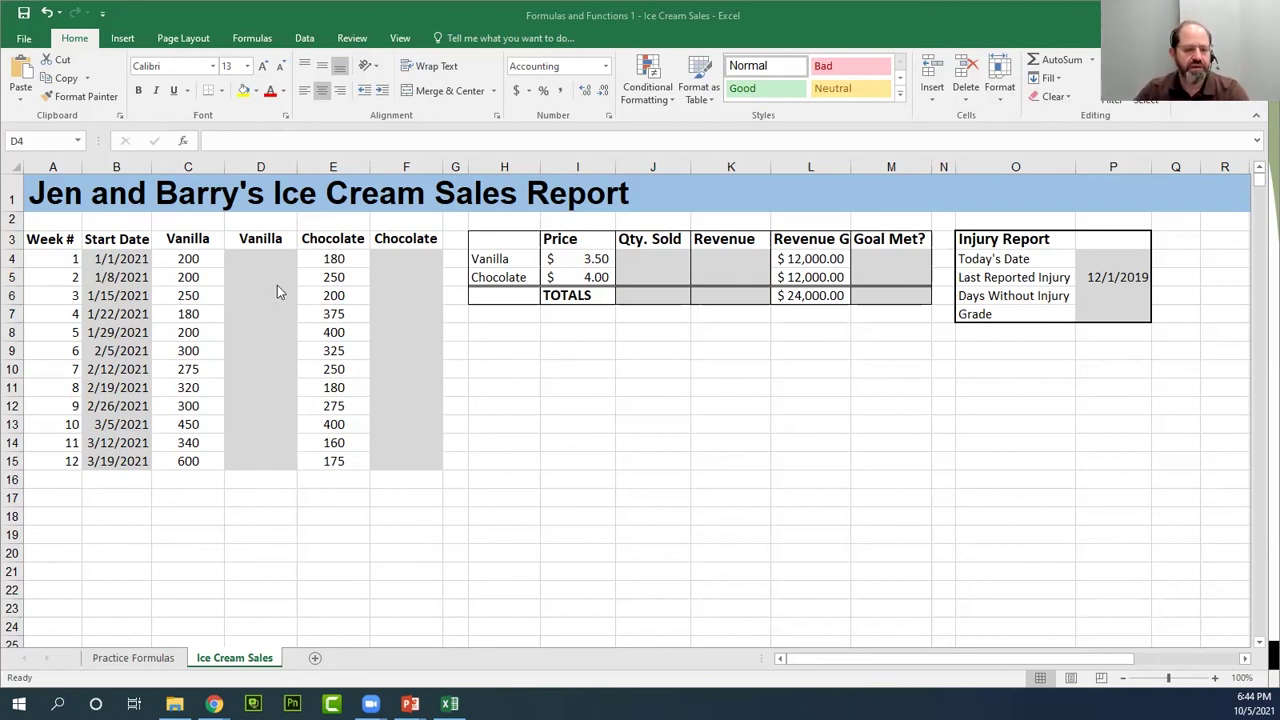
left_click(268, 259)
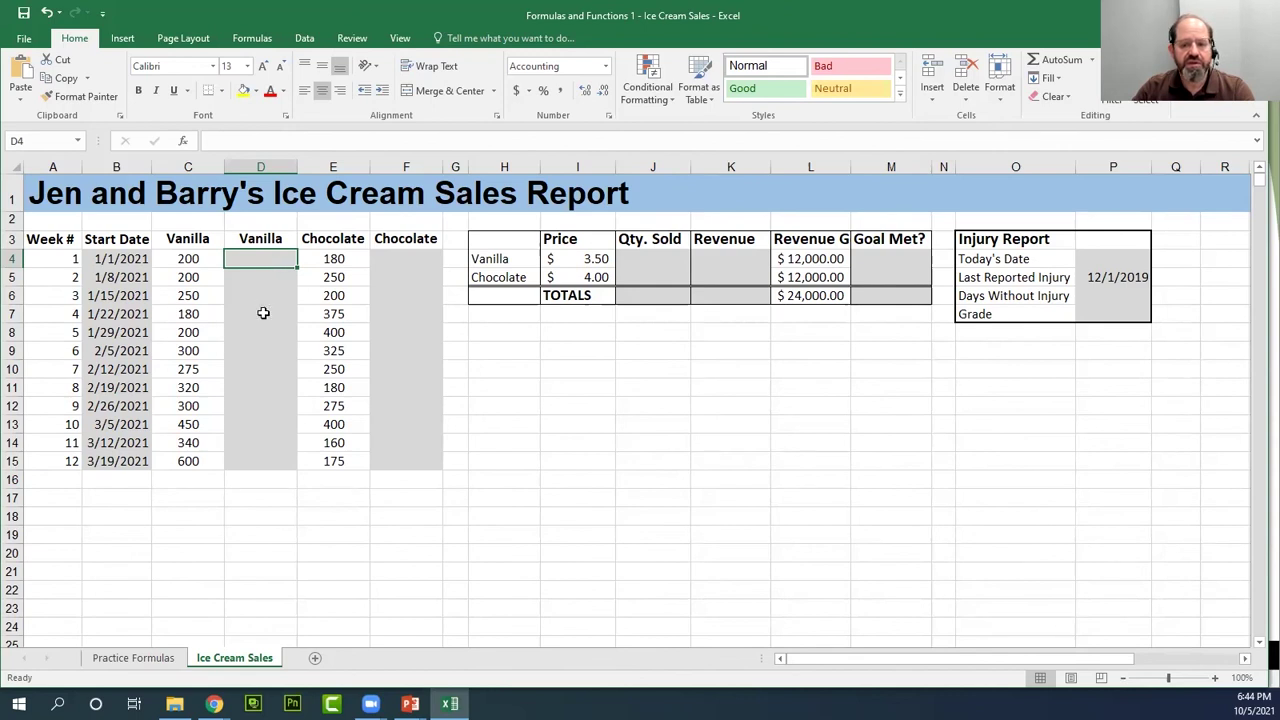
left_click(188, 258)
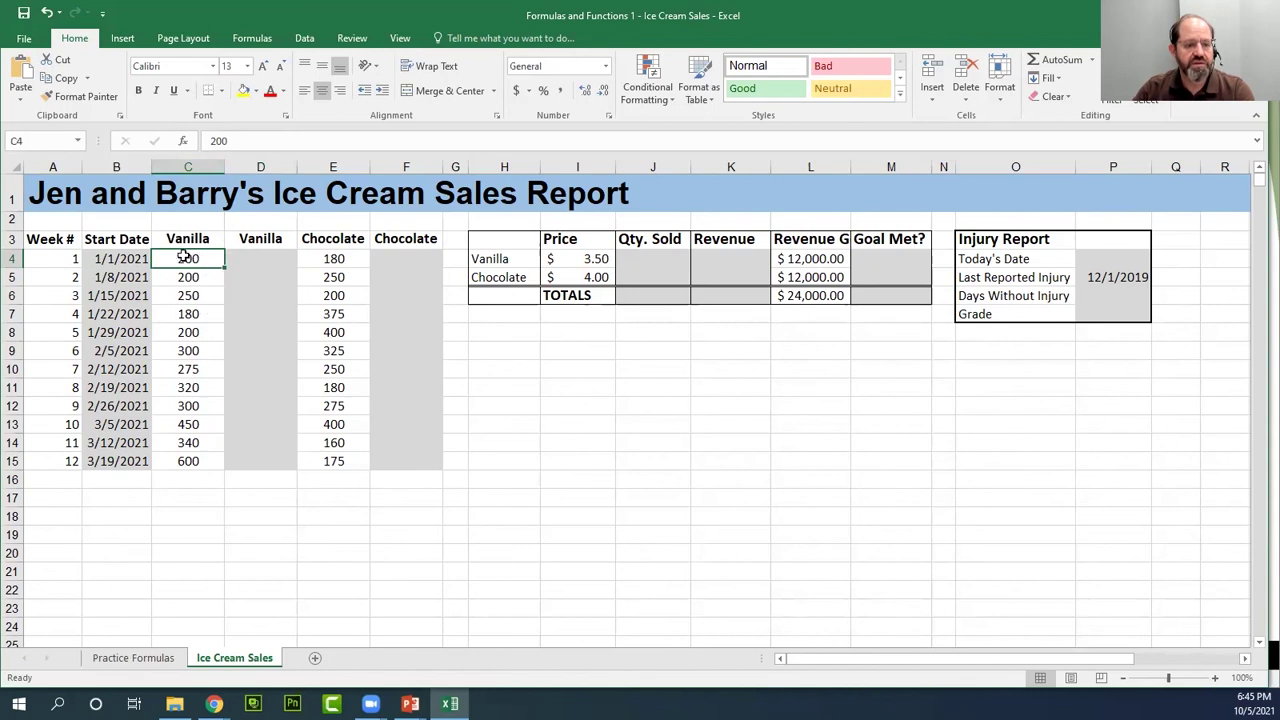
double_click(195, 237)
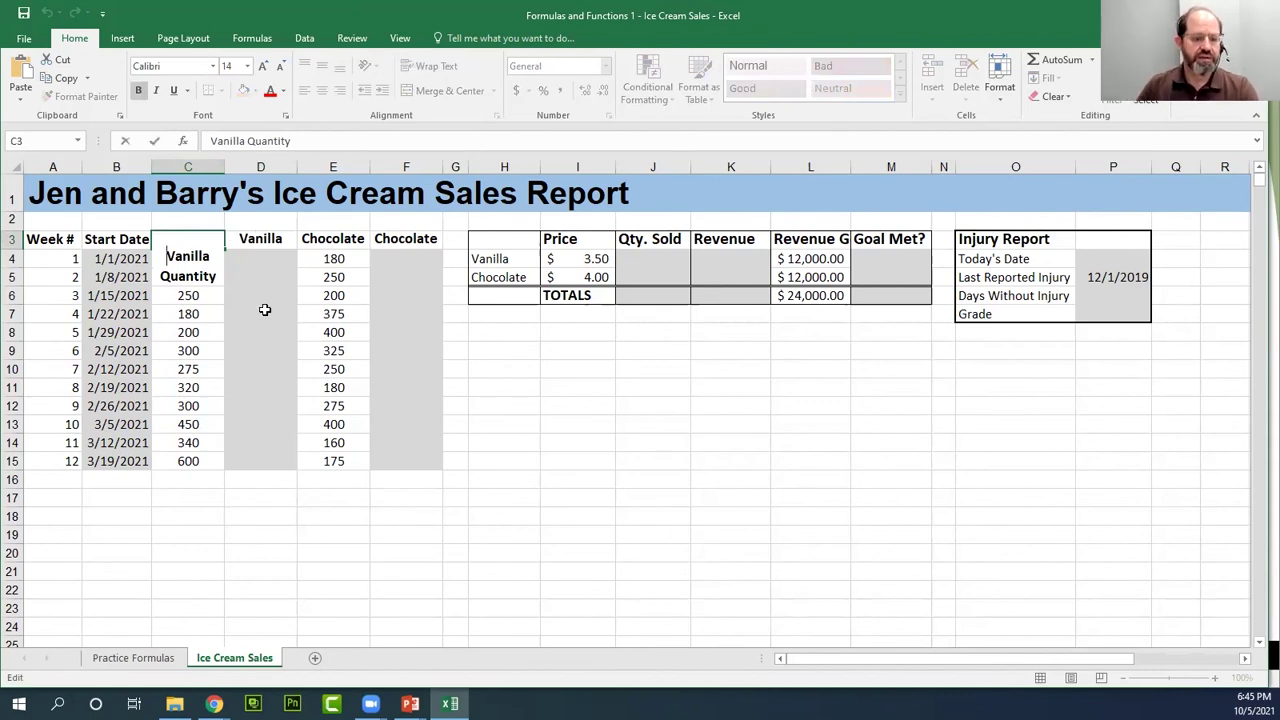
key("Return")
left_click(202, 233)
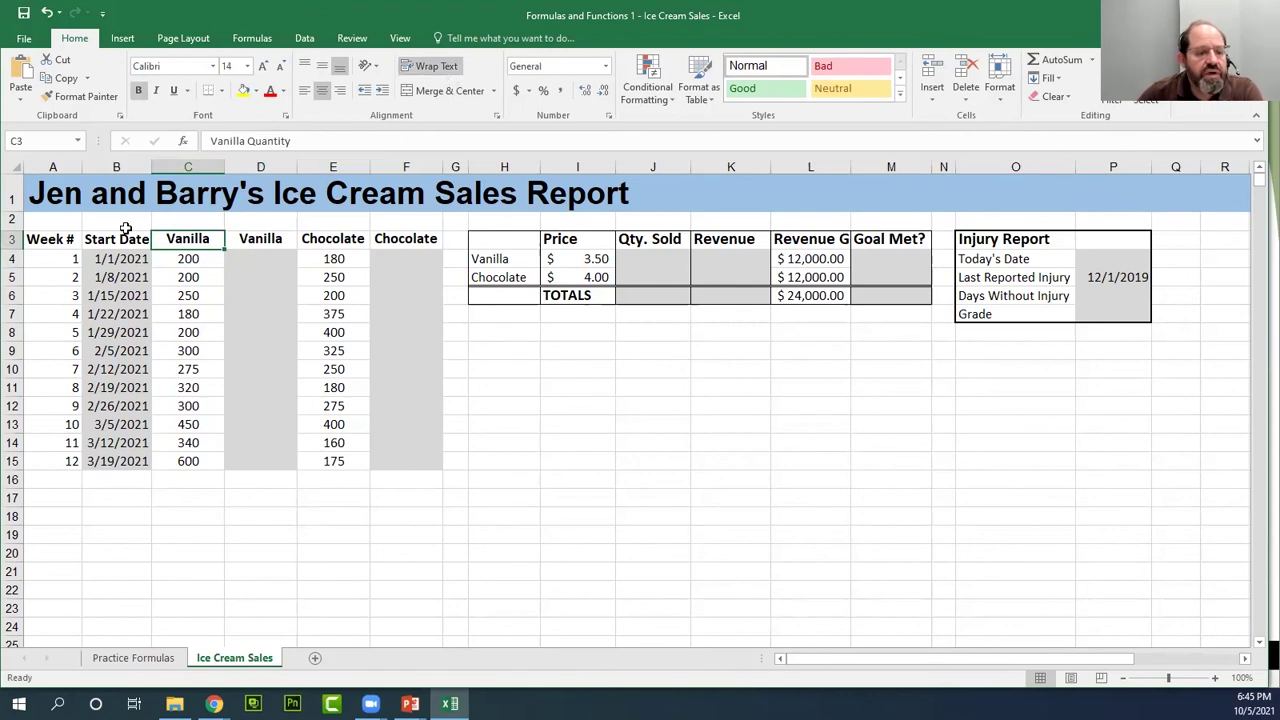
- Adjust row 3's height so its wrapped headings show in full, and widen column K slightly to fit its Revenue heading
left_click_drag(184, 237, 405, 237)
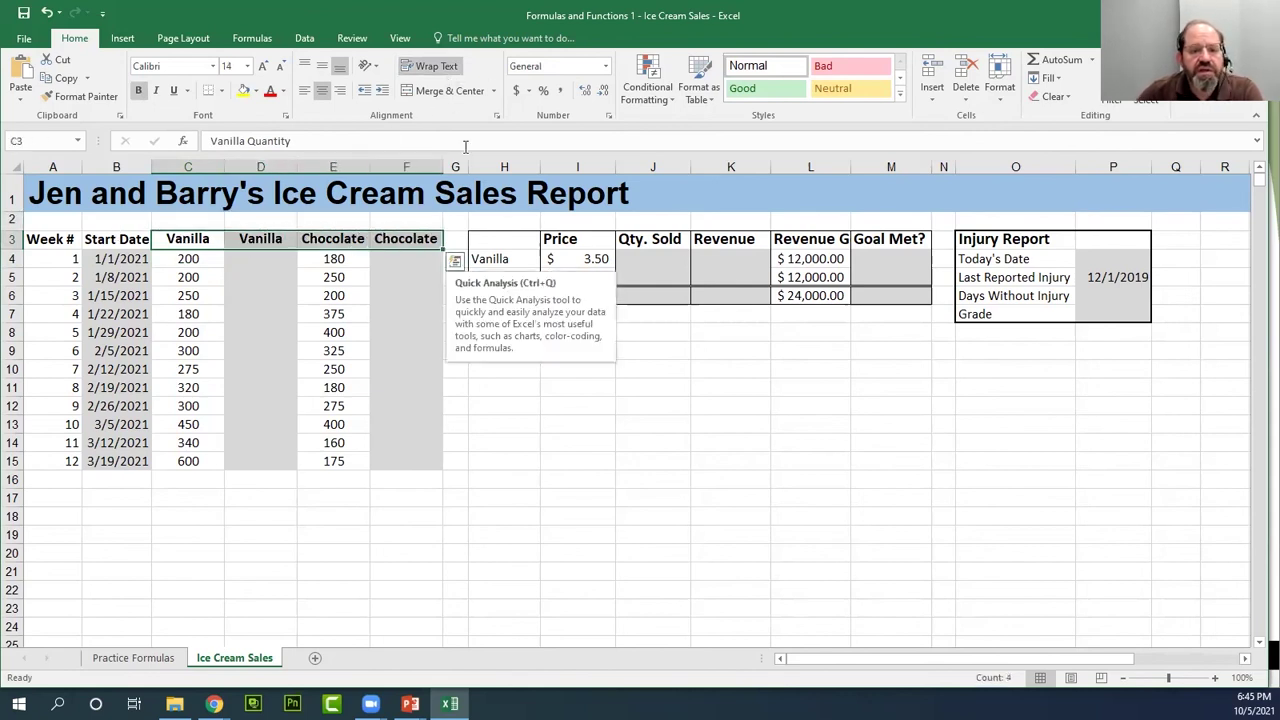
left_click(432, 67)
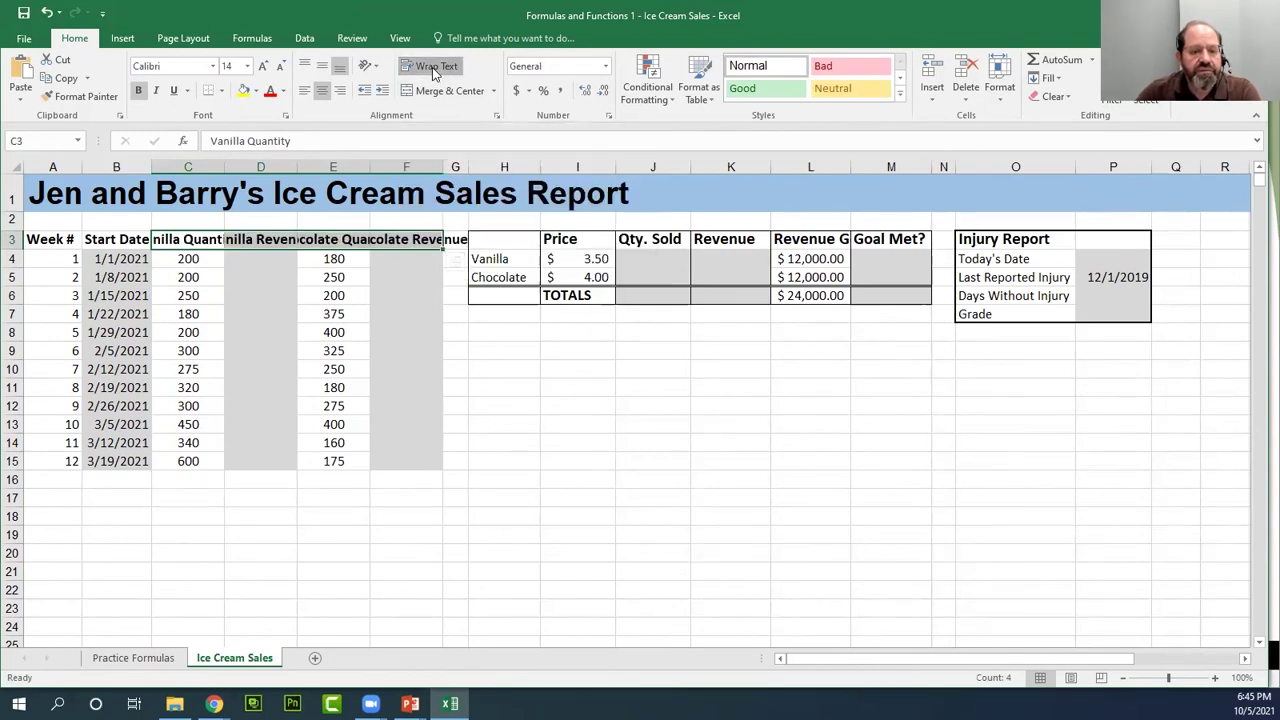
left_click(432, 67)
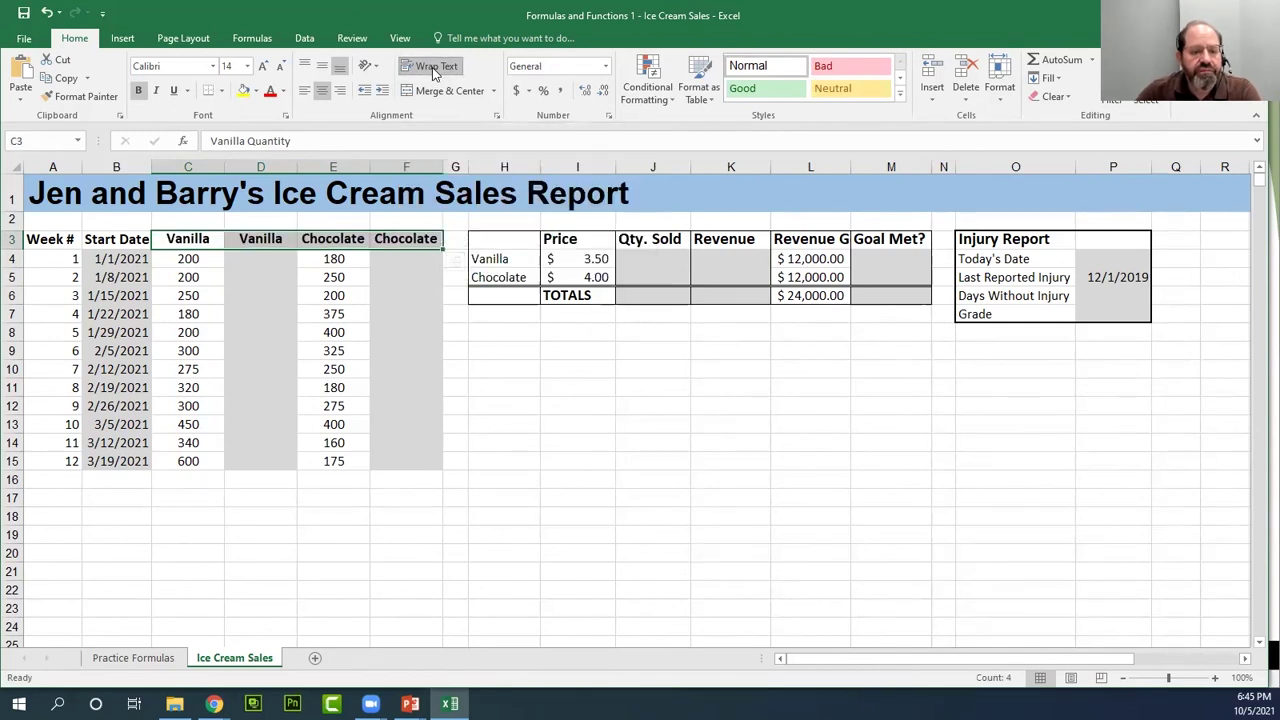
double_click(12, 249)
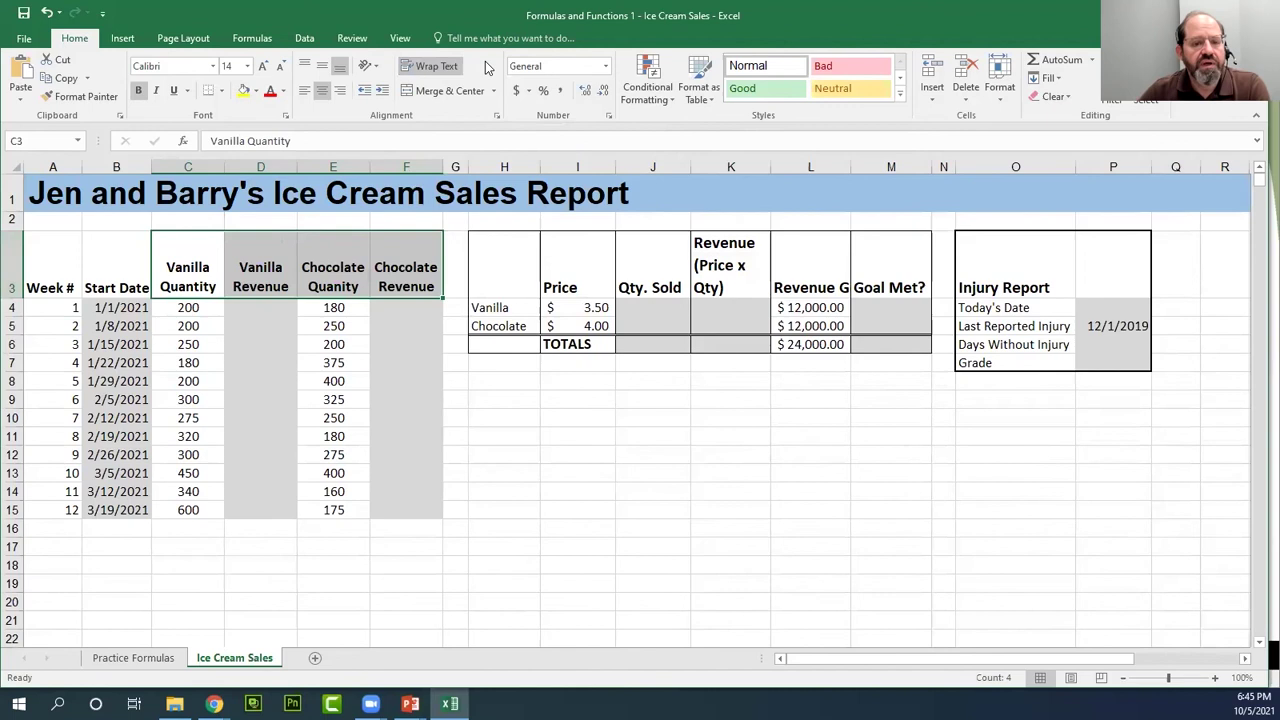
left_click(440, 69)
left_click(440, 69)
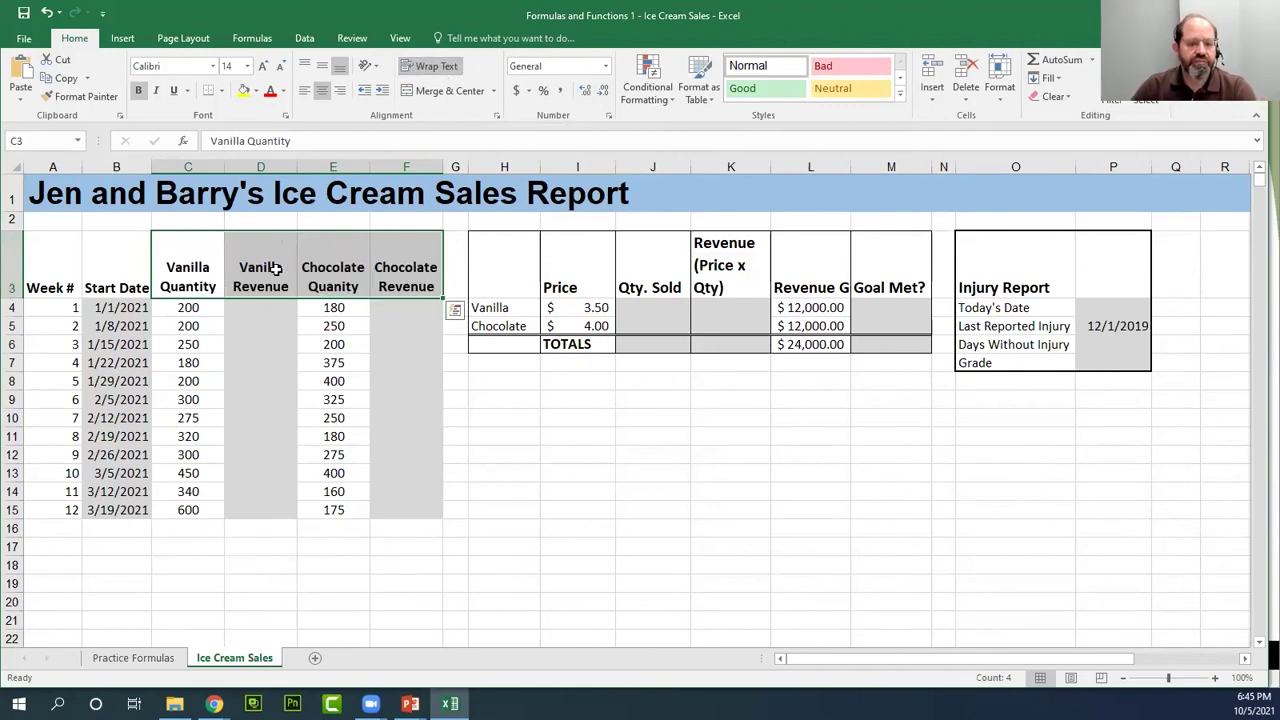
left_click_drag(7, 298, 7, 275)
left_click_drag(771, 164, 781, 164)
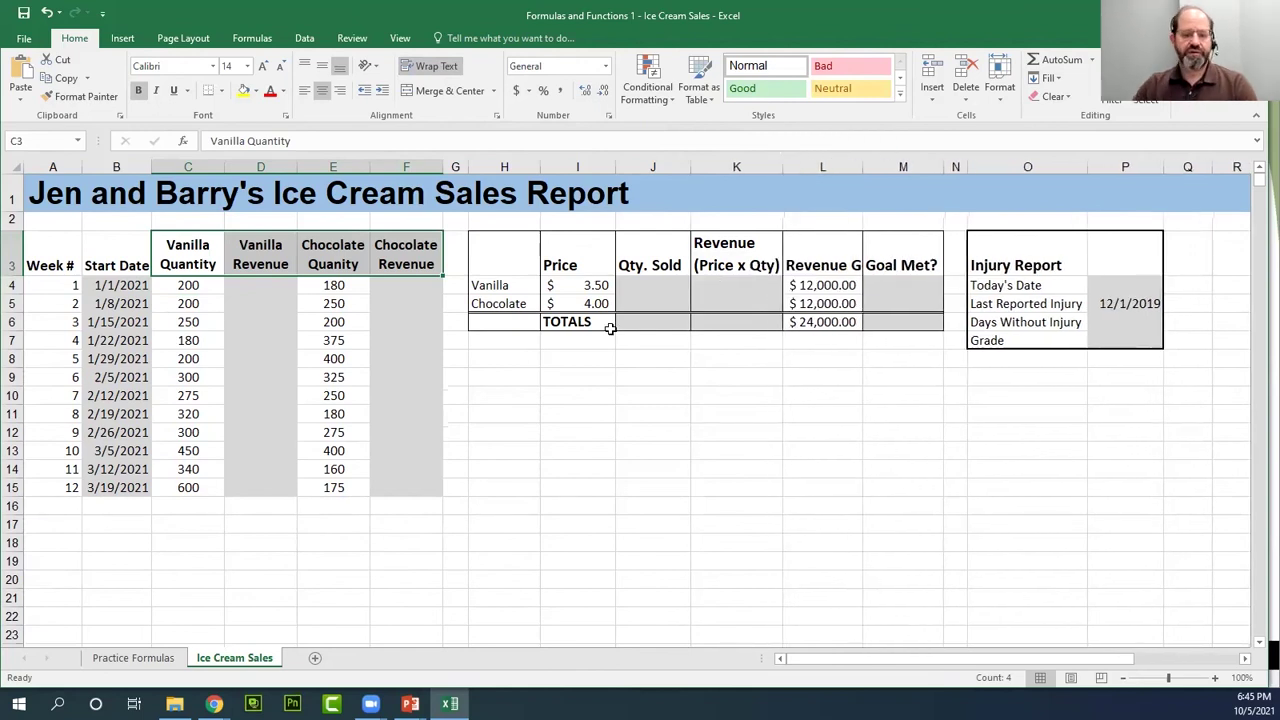
- Calculate week 1 vanilla revenue in D4 with the formula =C4*I4 and copy it down through week 12 in D15
left_click(260, 255)
left_click(274, 300)
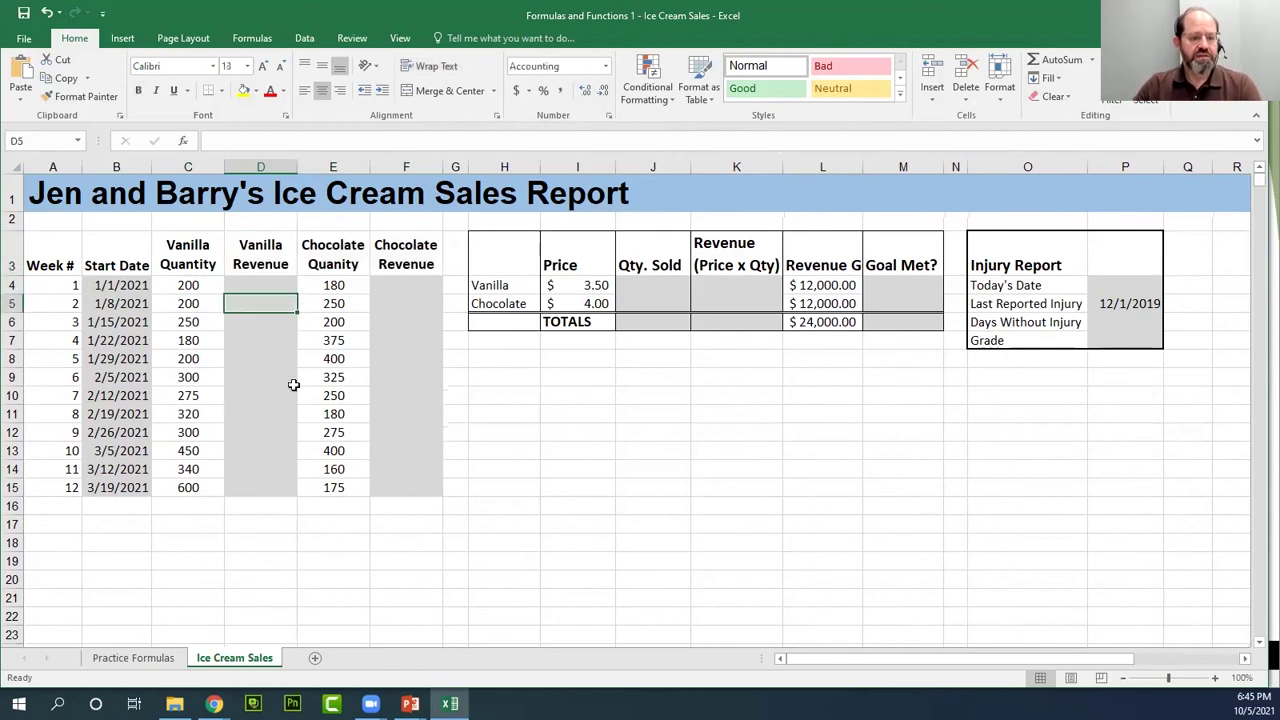
left_click(196, 284)
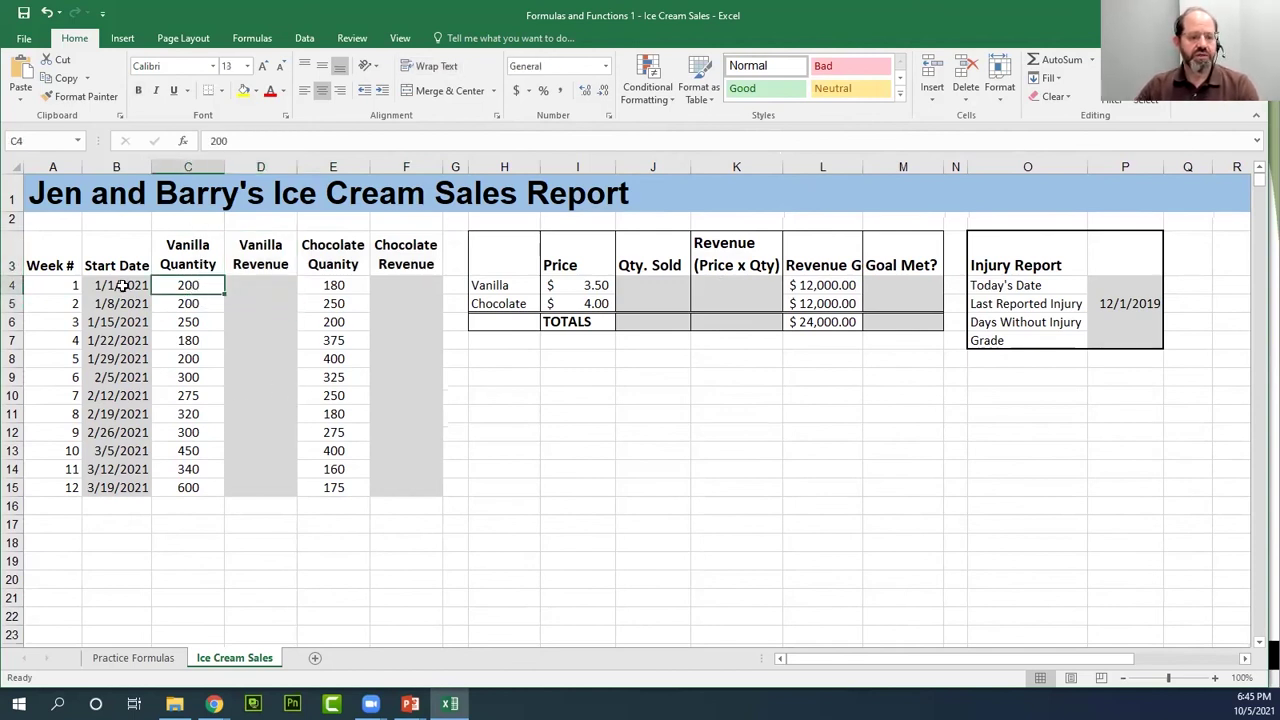
left_click(272, 284)
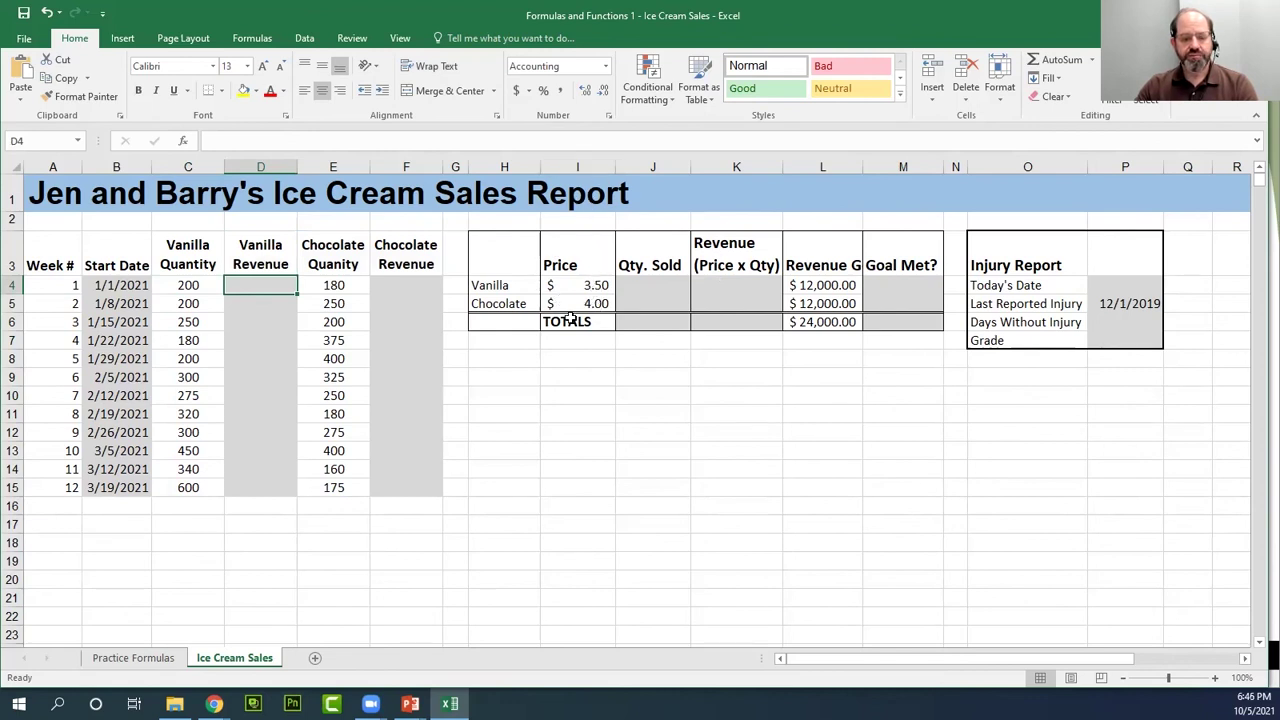
double_click(268, 287)
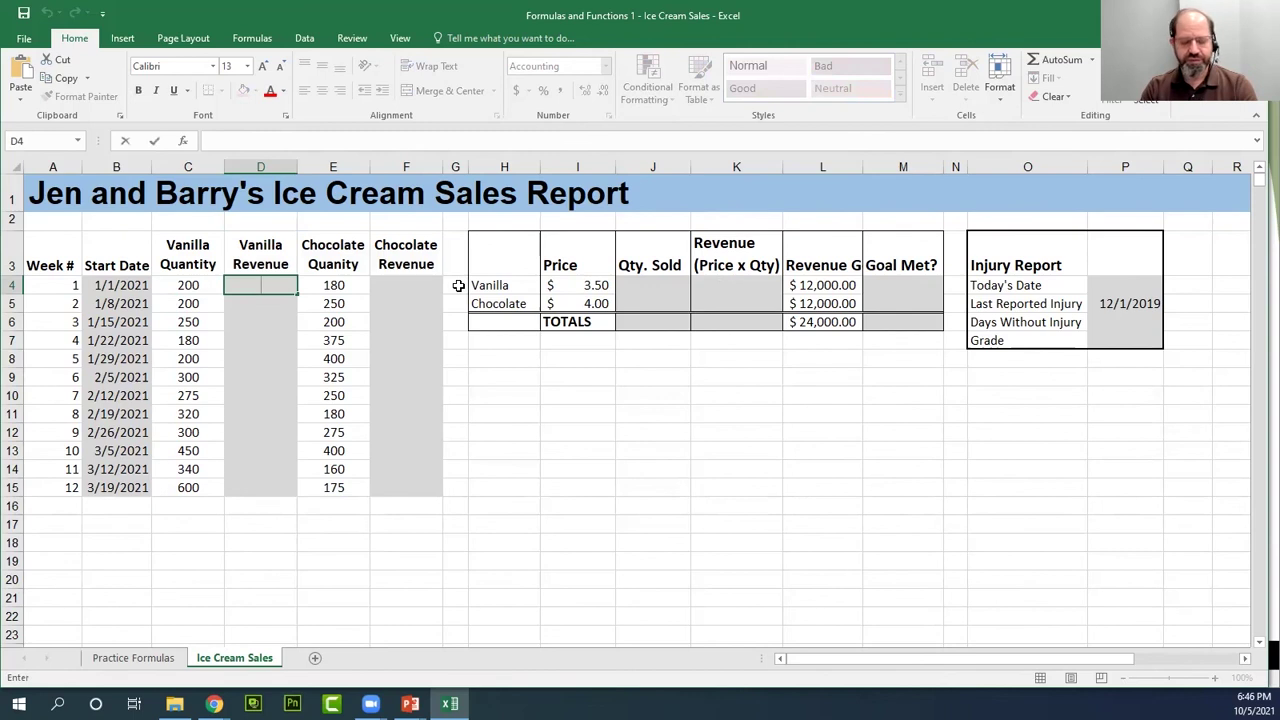
type("=")
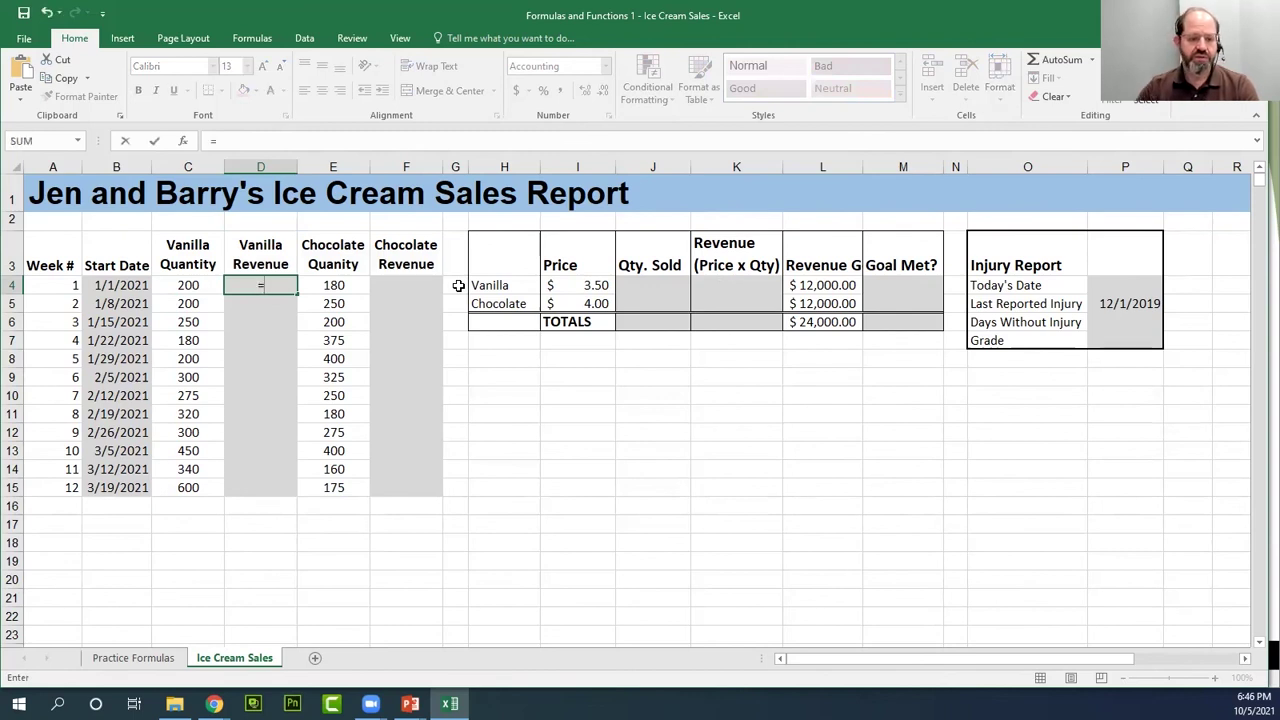
left_click(201, 287)
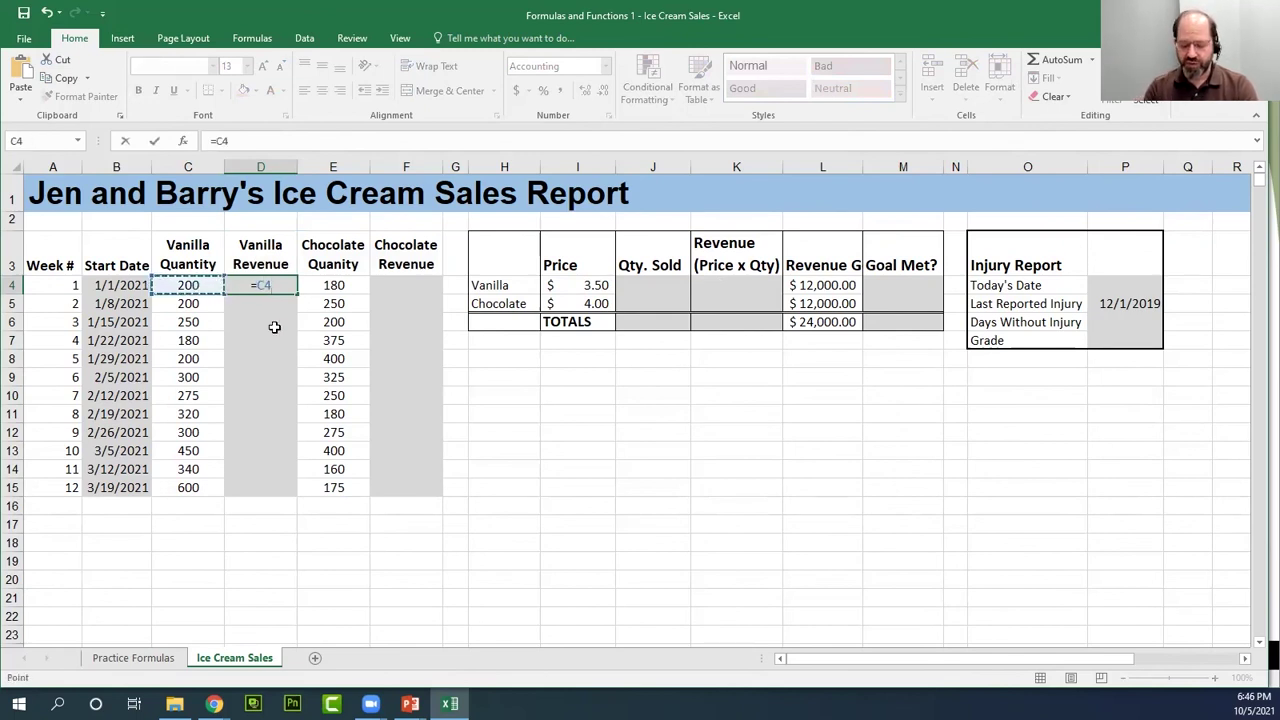
type("*")
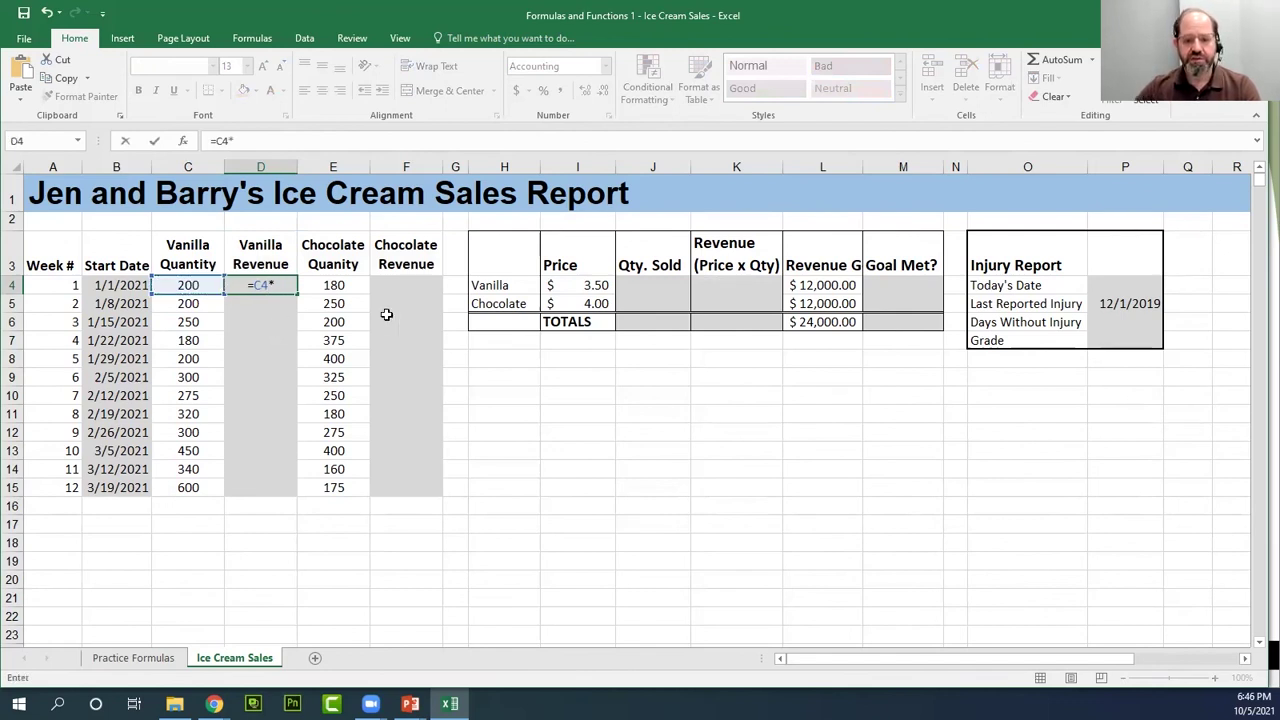
left_click(591, 285)
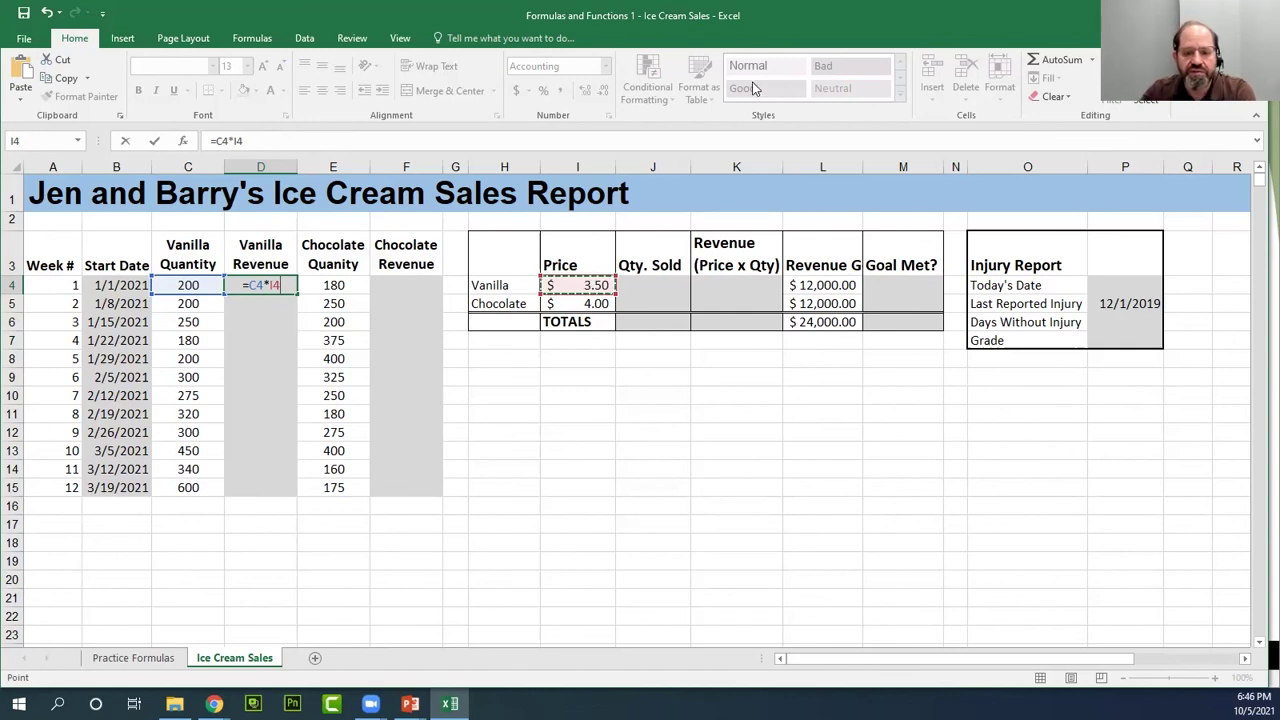
key("Return")
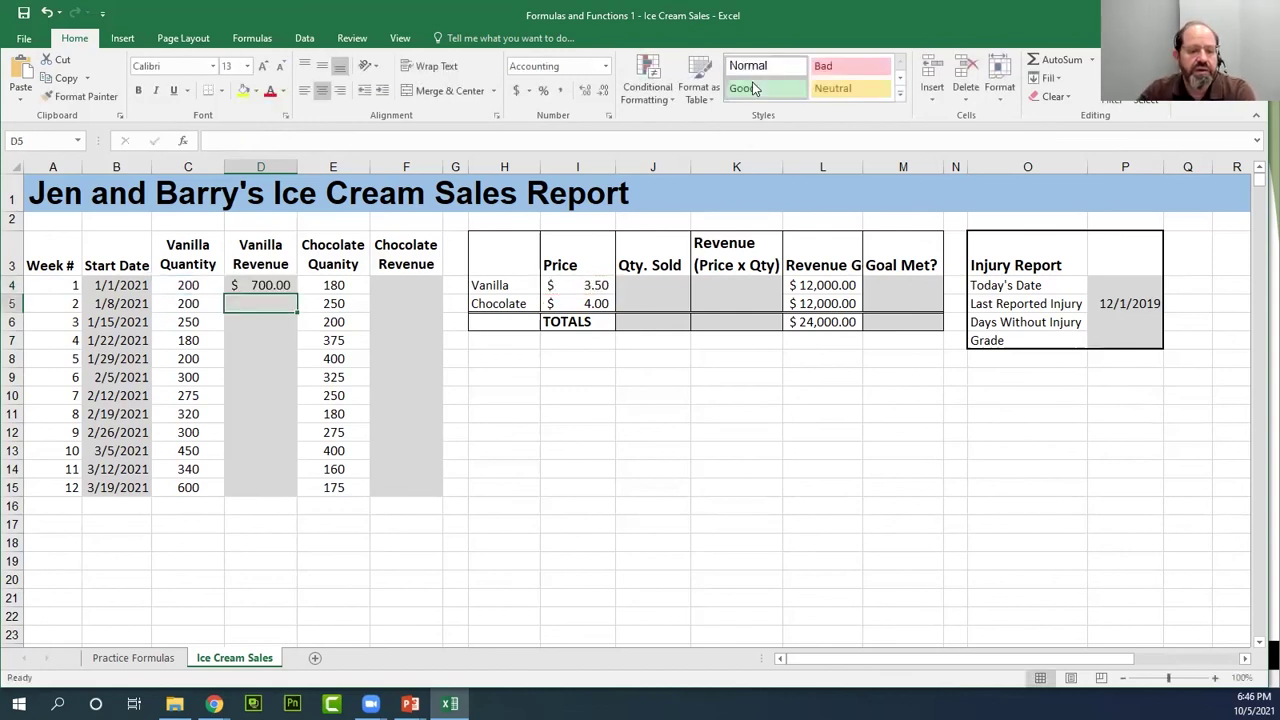
left_click(280, 285)
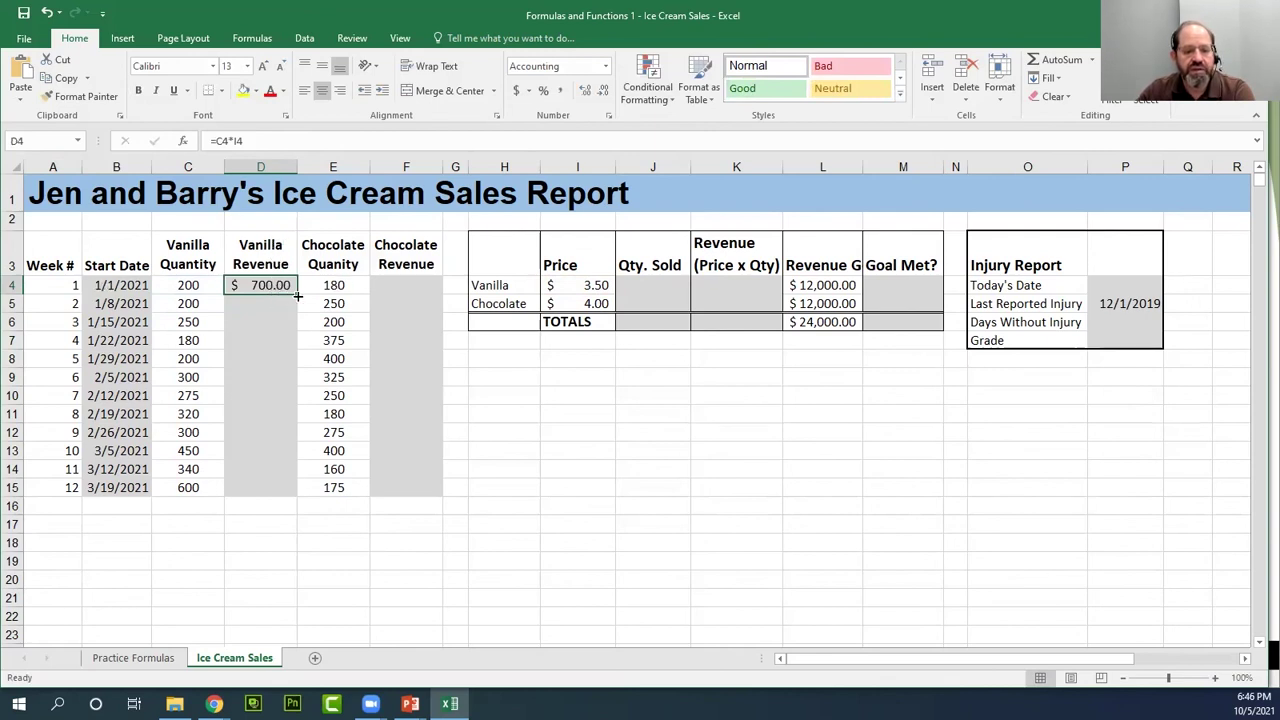
left_click_drag(297, 296, 299, 492)
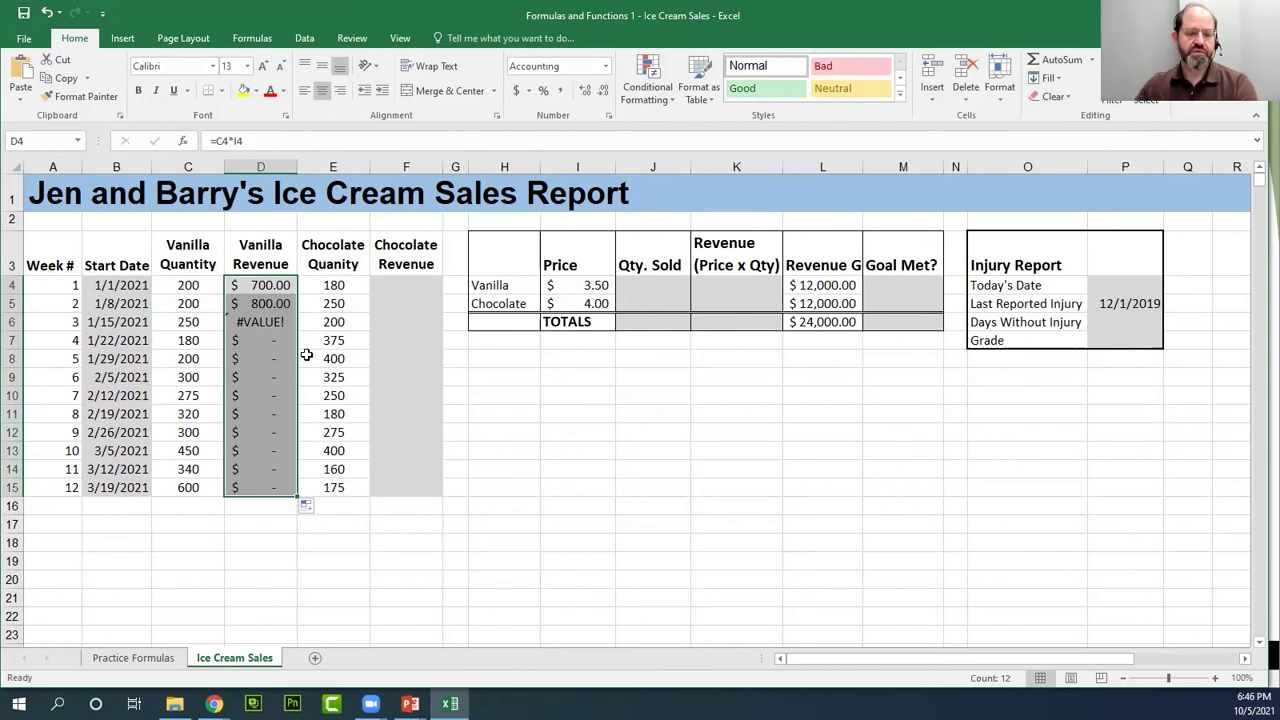
- Examine the vanilla revenue formulas in D5, D6, D10 and D4 in edit mode to trace which price cell each one references
left_click(287, 304)
double_click(287, 304)
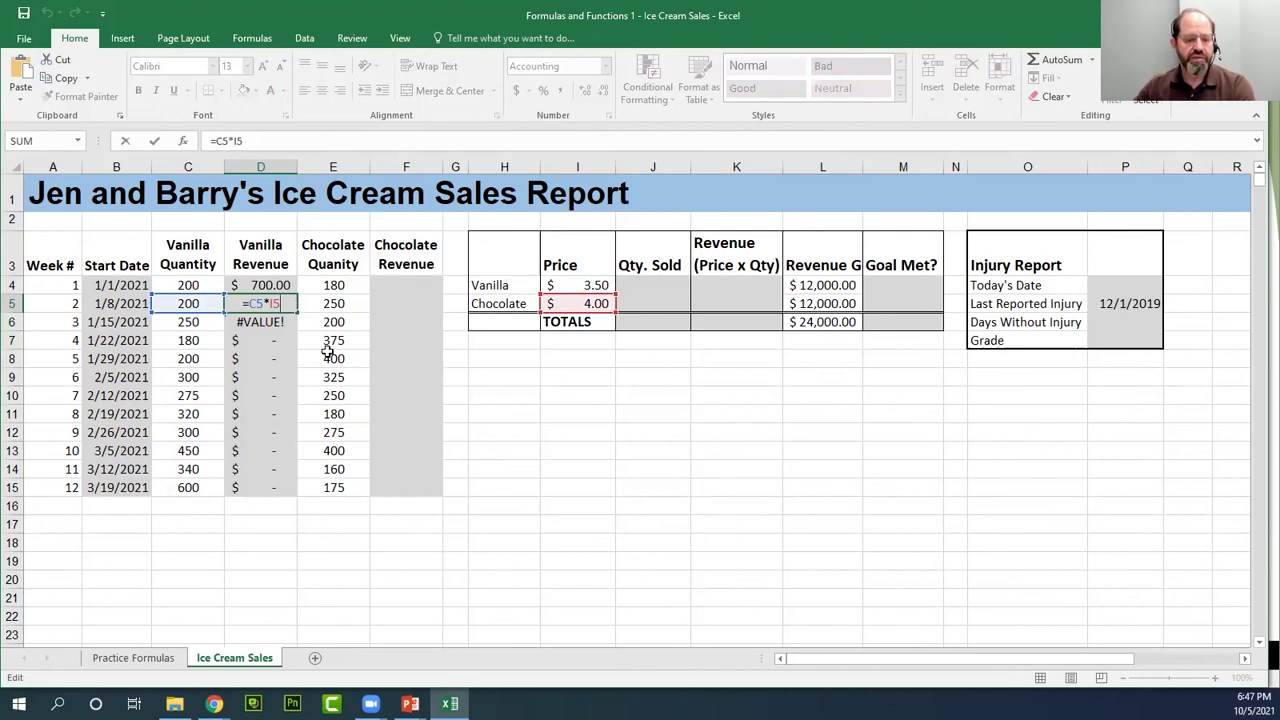
key("ctrl+Return")
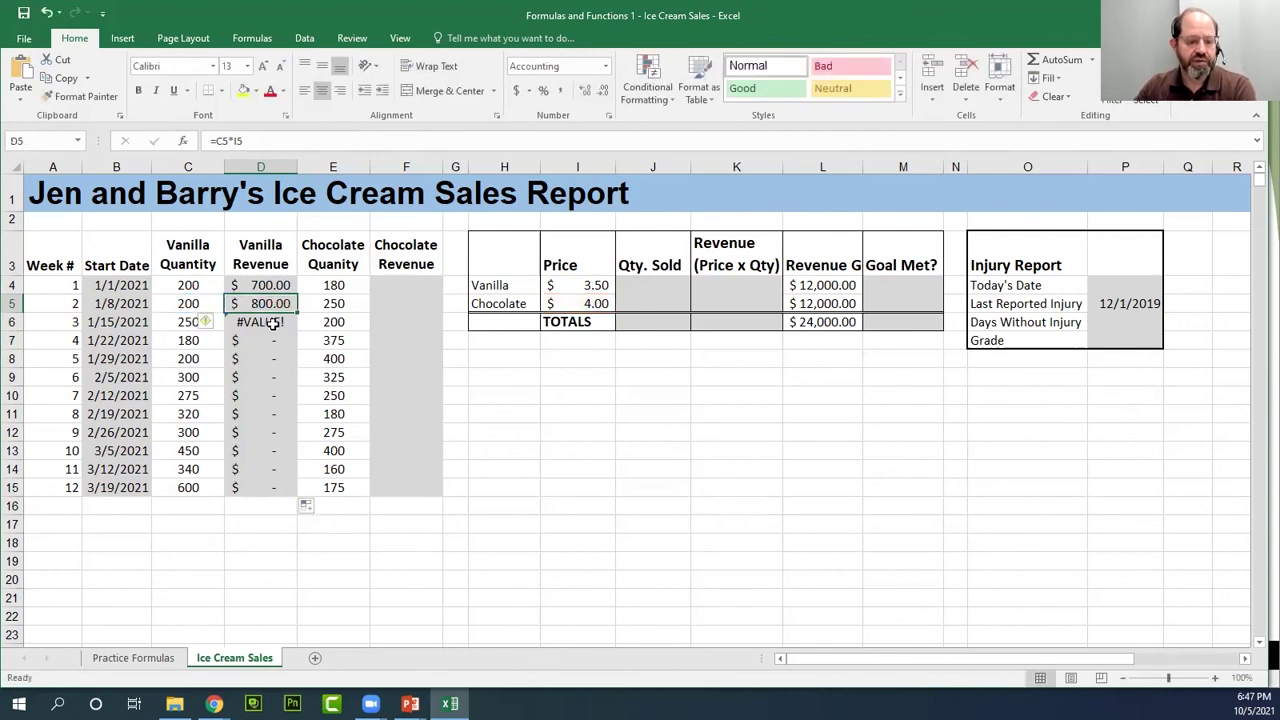
double_click(272, 322)
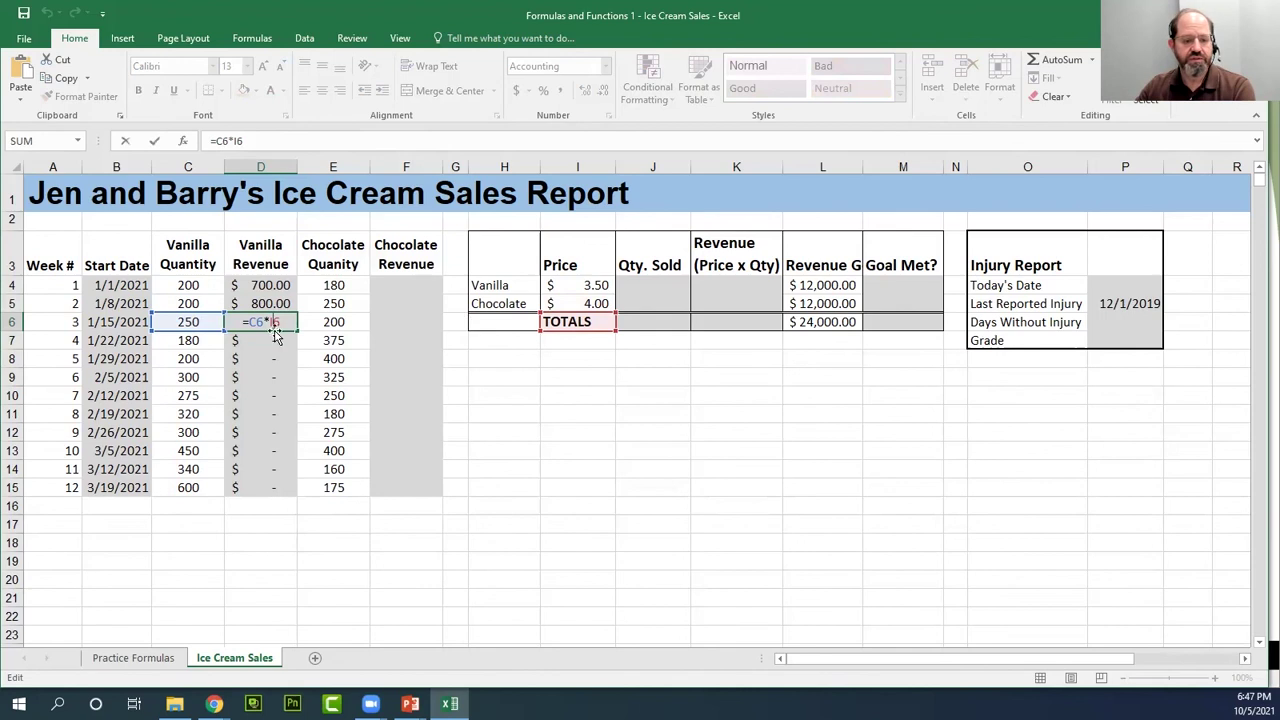
key("Return")
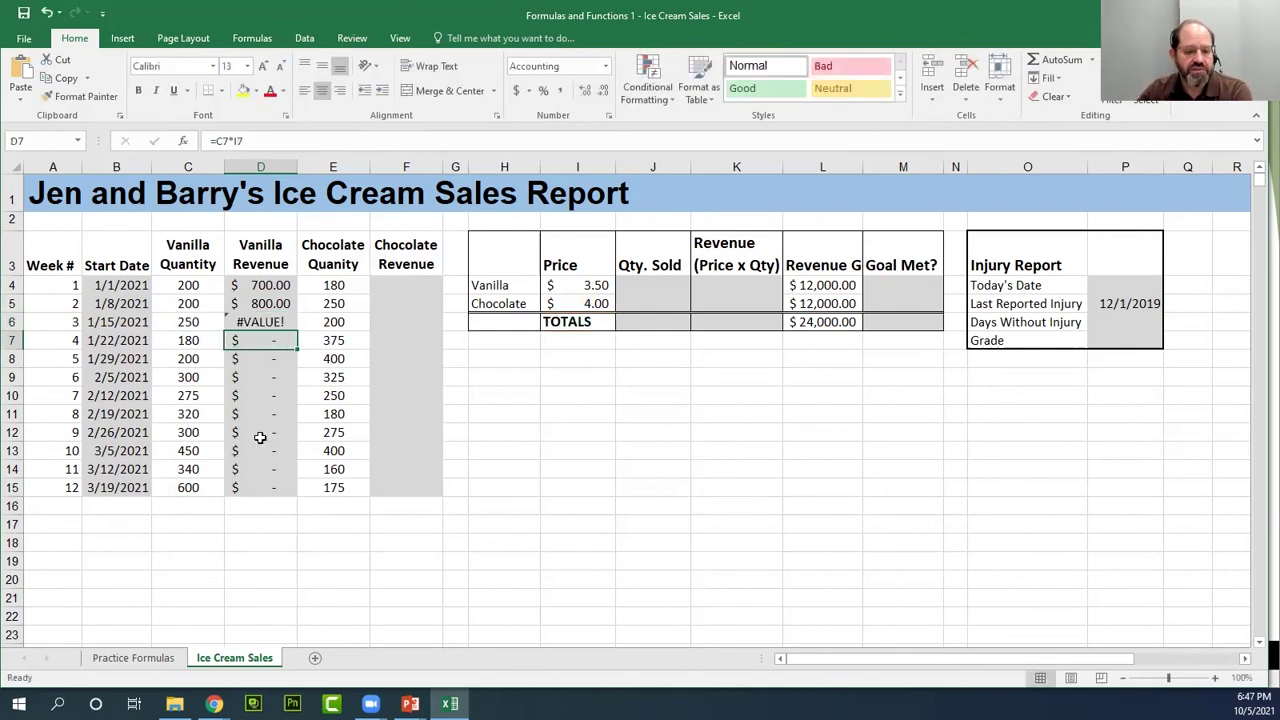
double_click(277, 396)
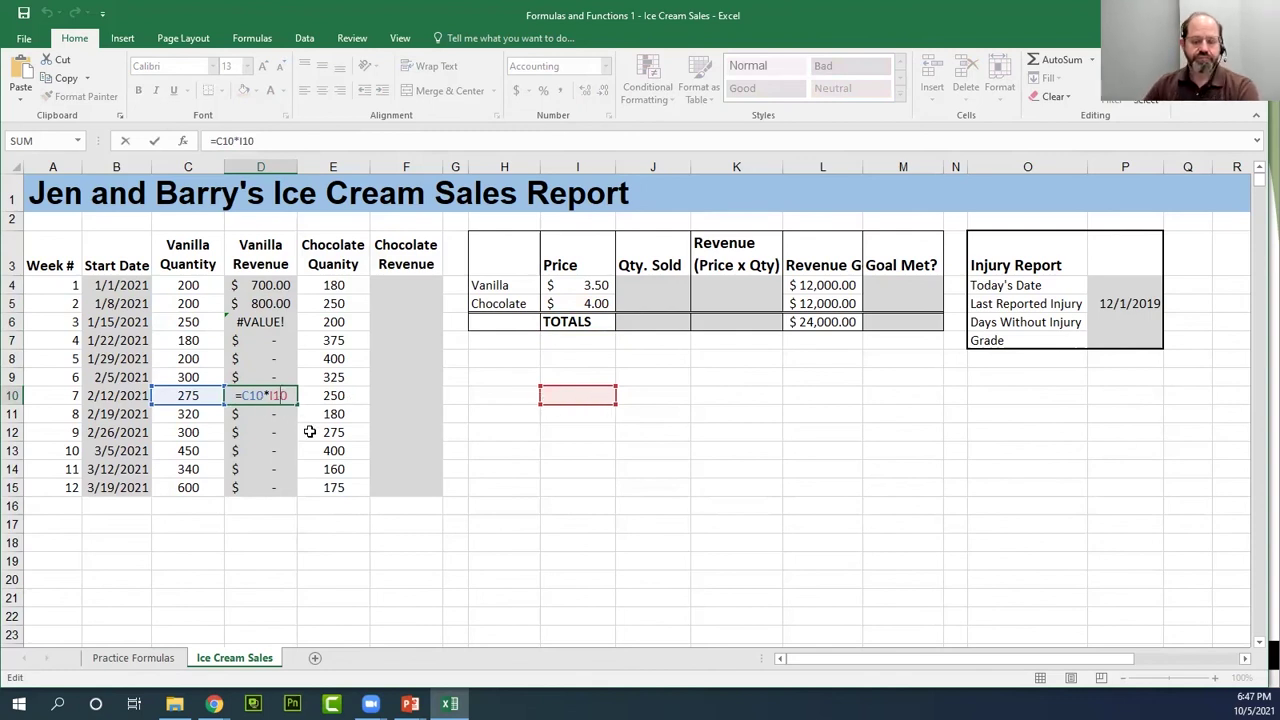
key("Return")
left_click(270, 397)
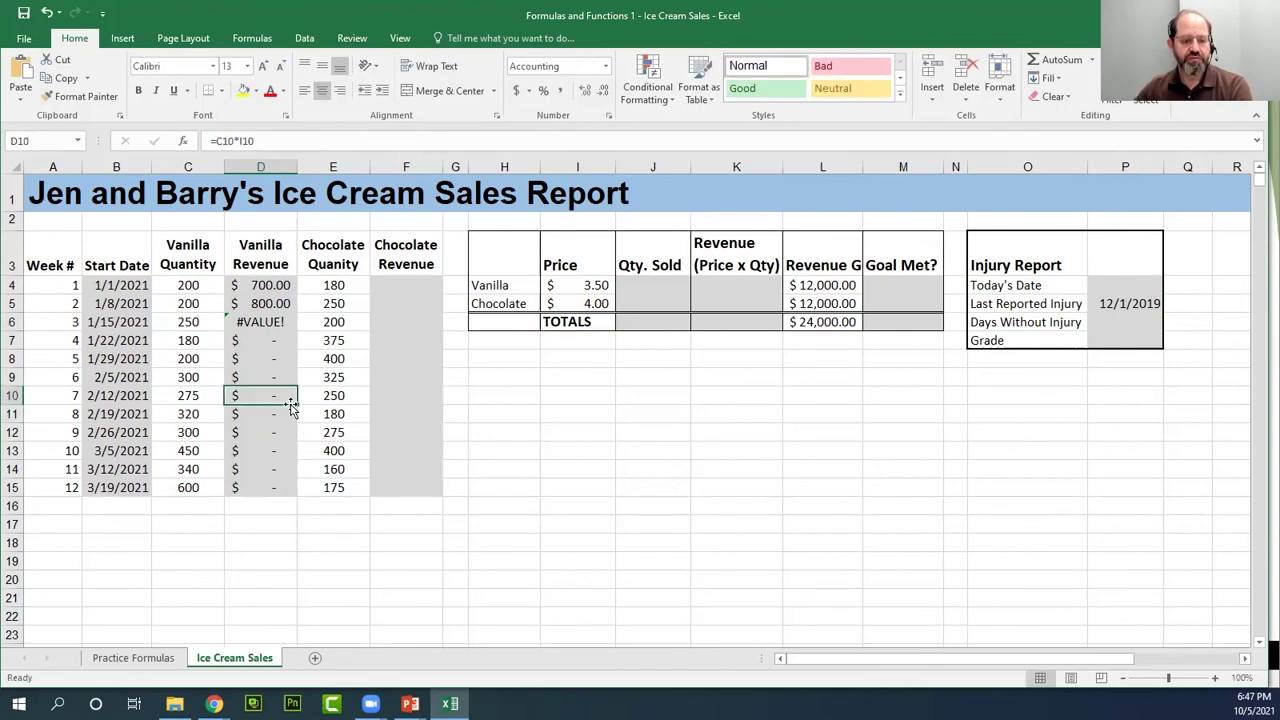
left_click(273, 287)
double_click(273, 287)
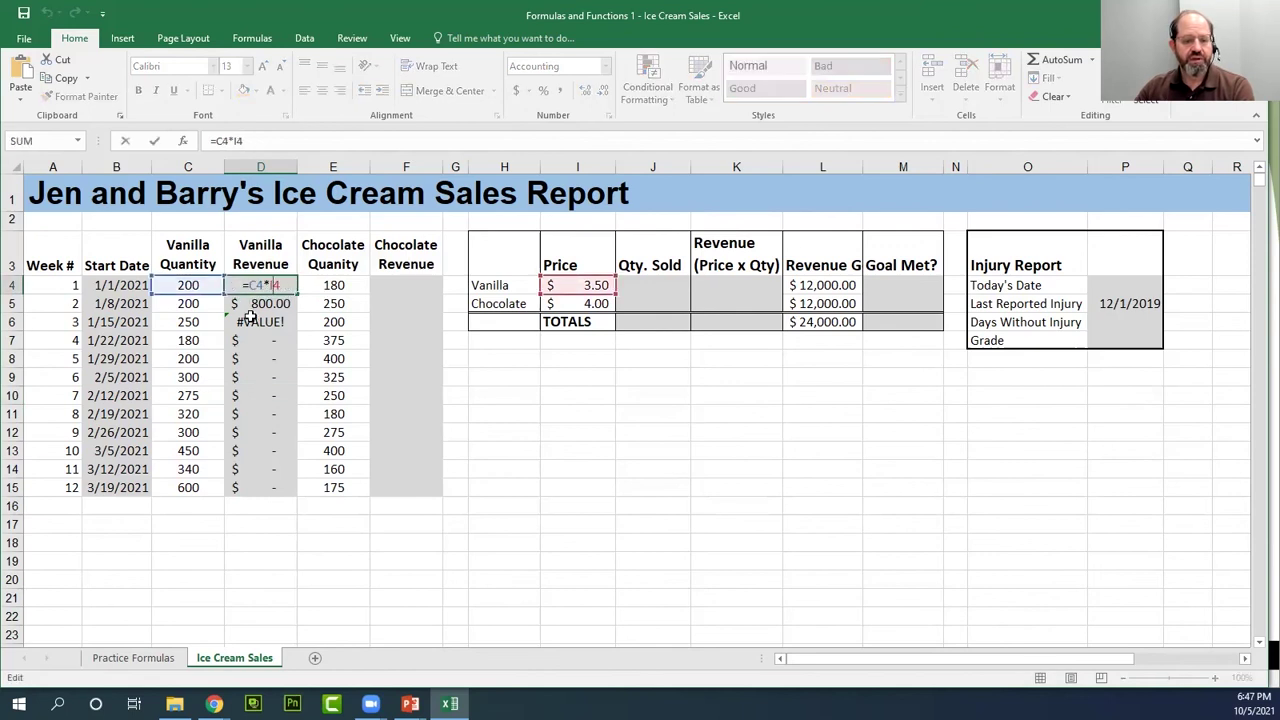
key("ctrl+Return")
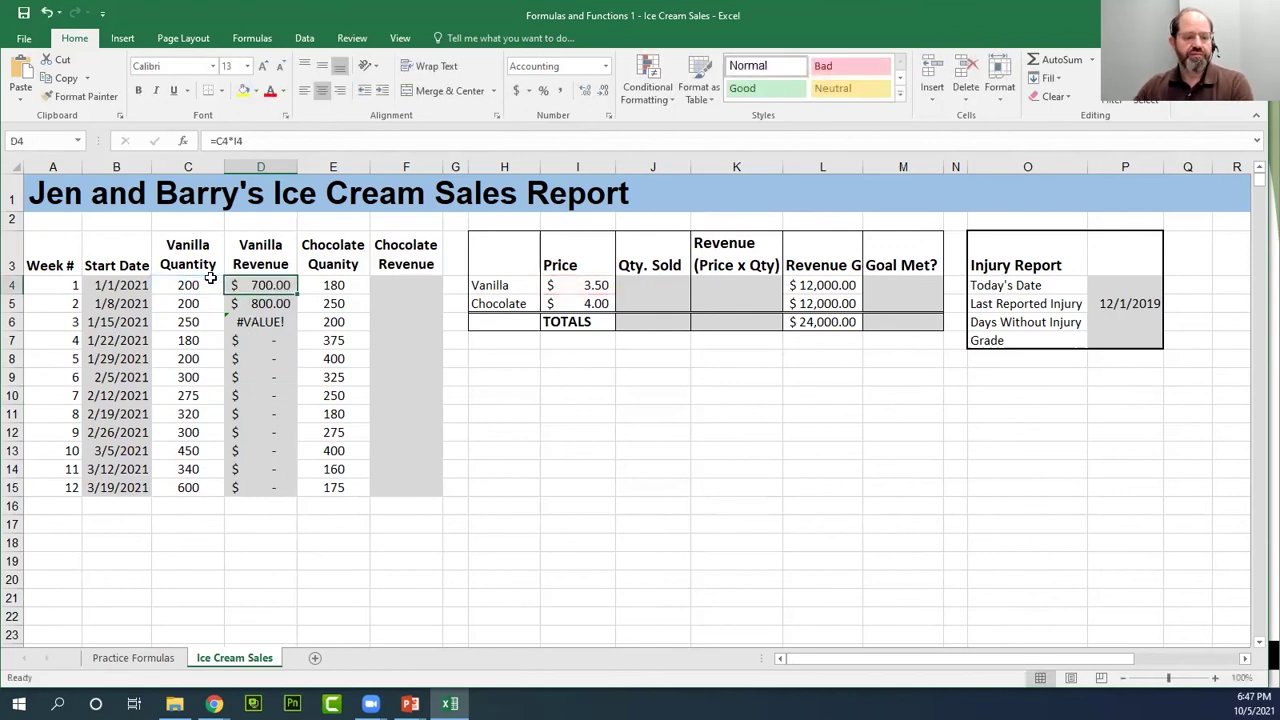
- Compare the weekly vanilla quantities in column C, one per row, with the single vanilla price in I4
left_click(186, 165)
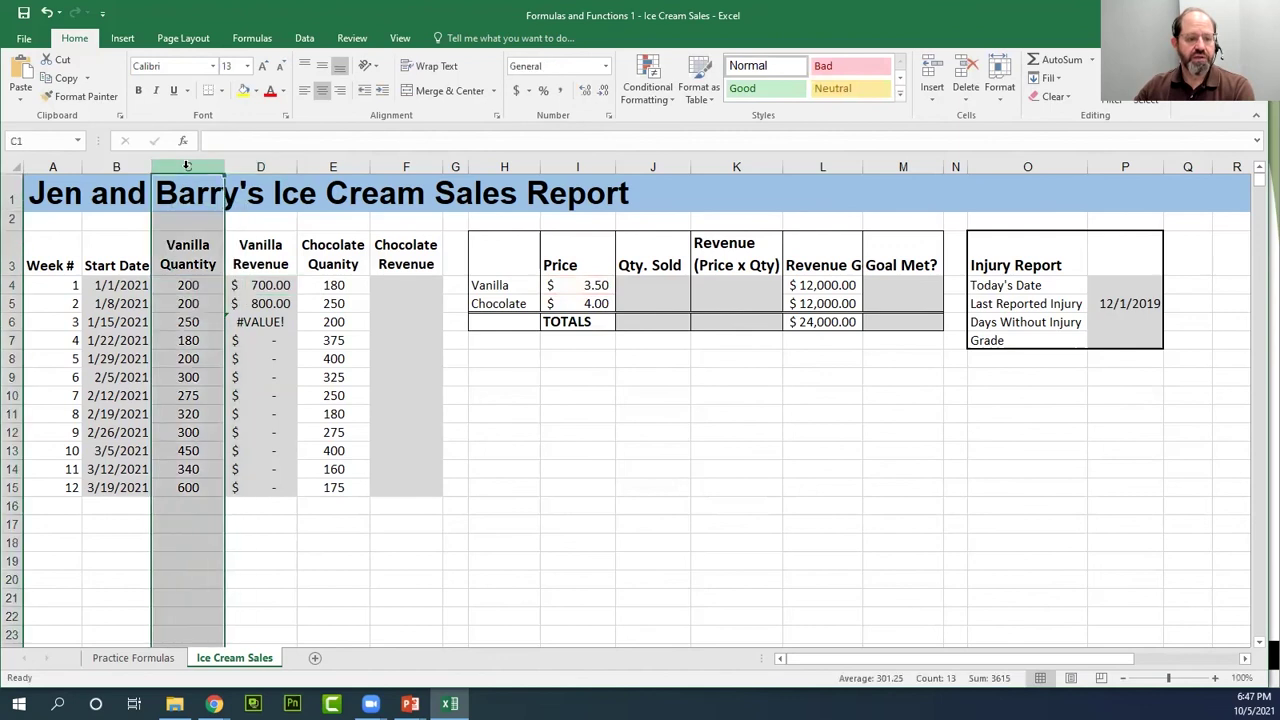
left_click(195, 318)
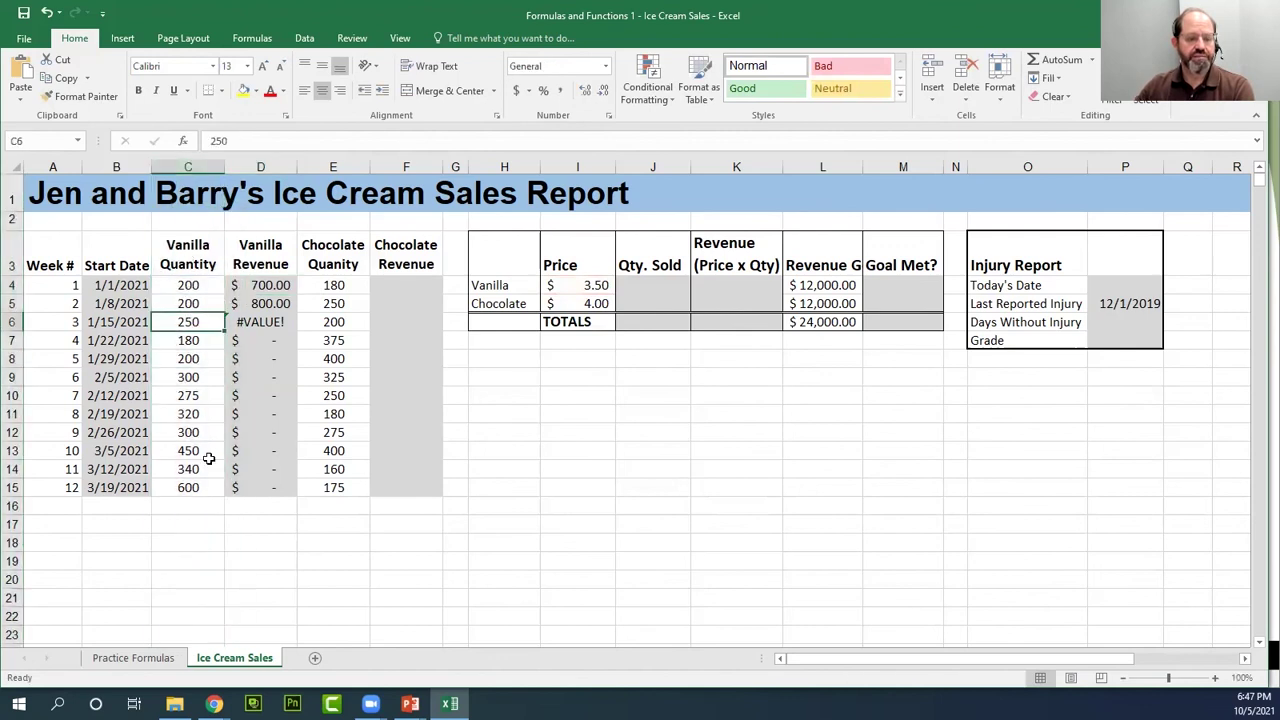
left_click(191, 340)
left_click(190, 358)
left_click(190, 377)
left_click(190, 395)
left_click(190, 413)
left_click(190, 432)
left_click(190, 452)
left_click(190, 469)
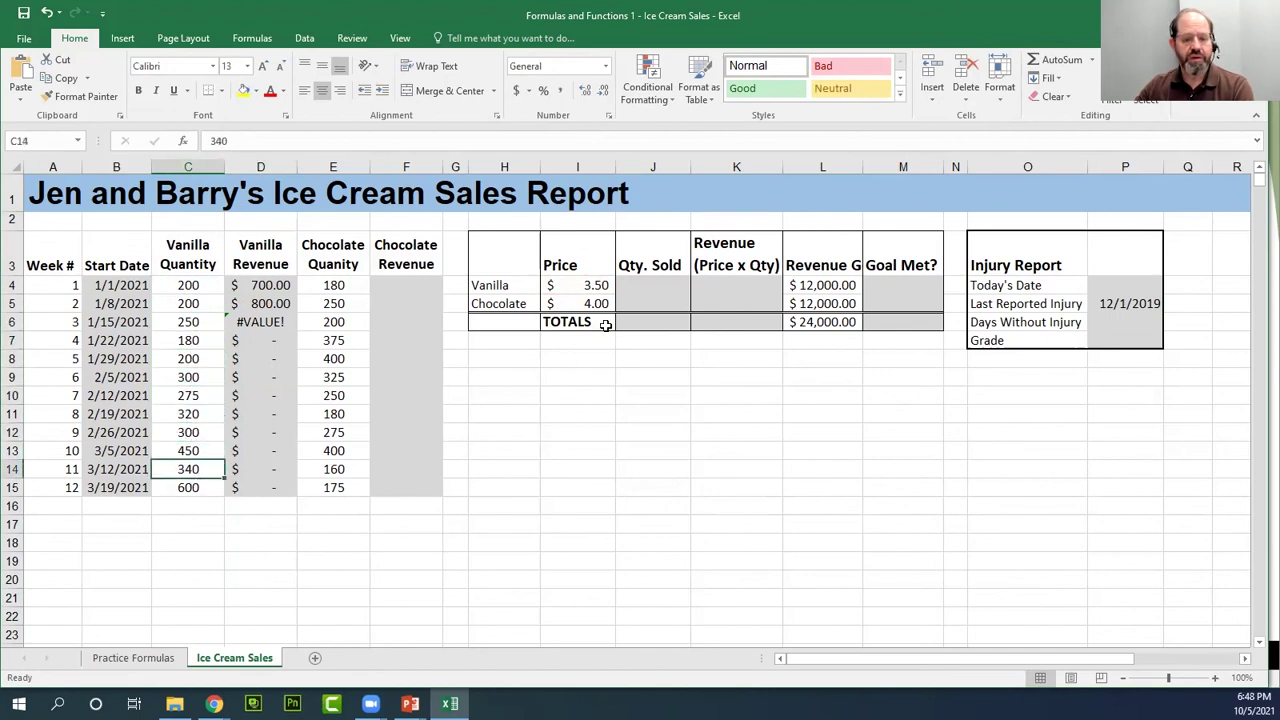
left_click(592, 285)
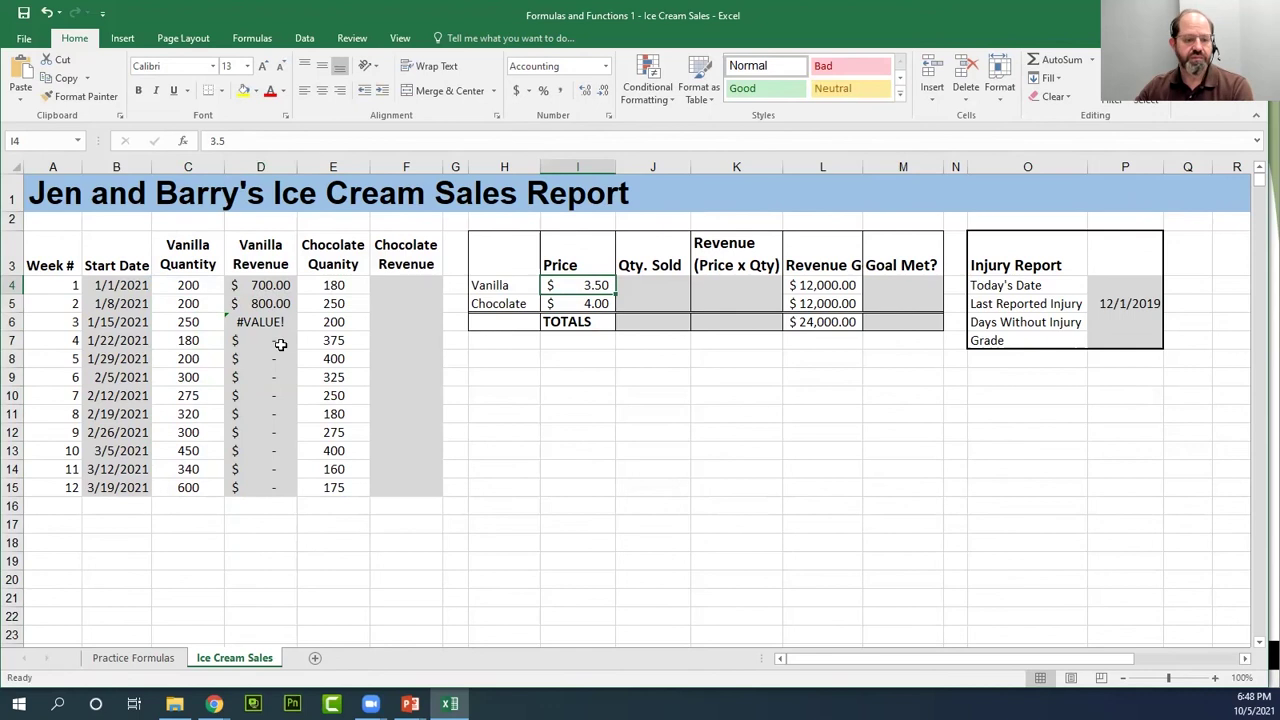
- Make the vanilla price reference in D4 absolute so the formula reads =C4*$I$4, and reopen the formula for review
left_click(271, 286)
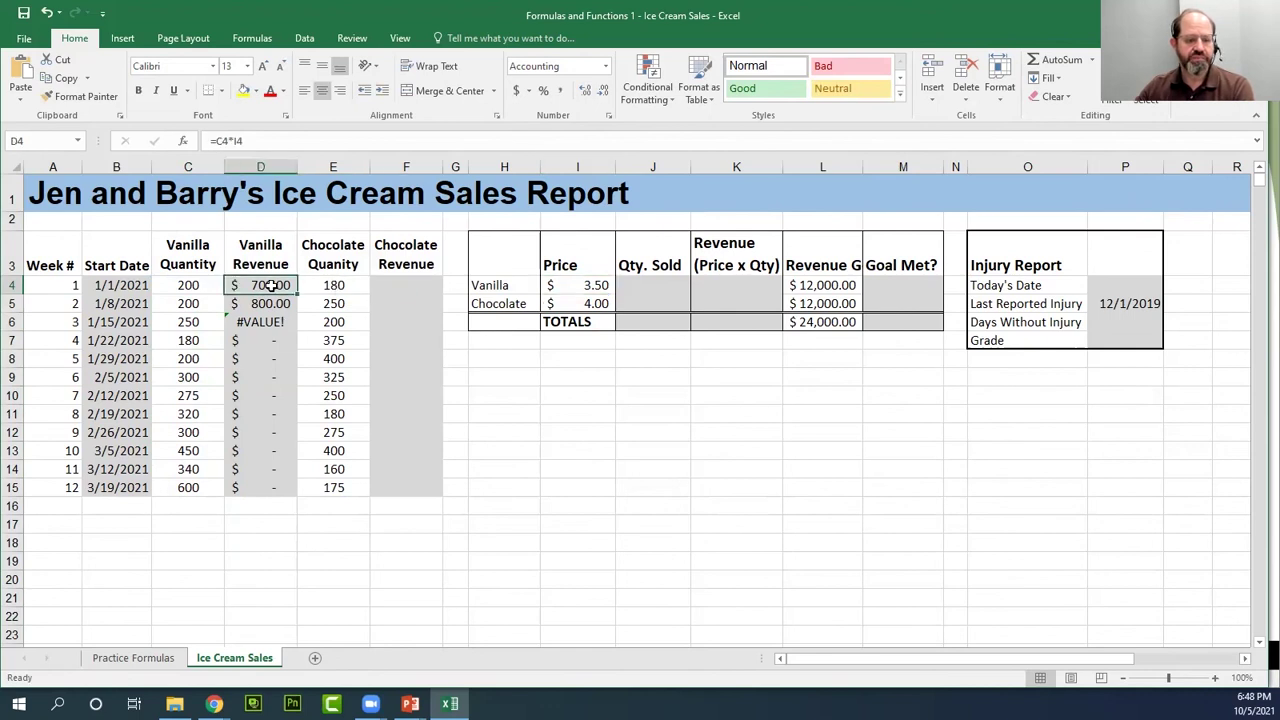
double_click(271, 286)
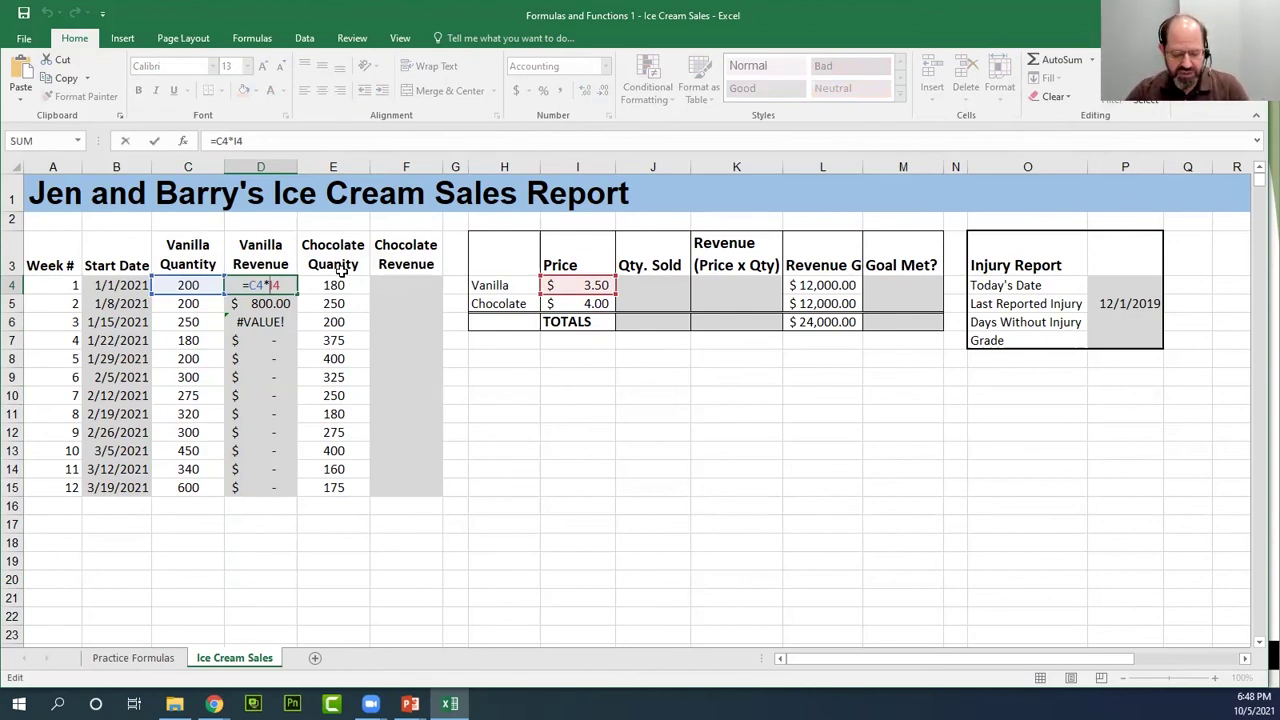
type("$")
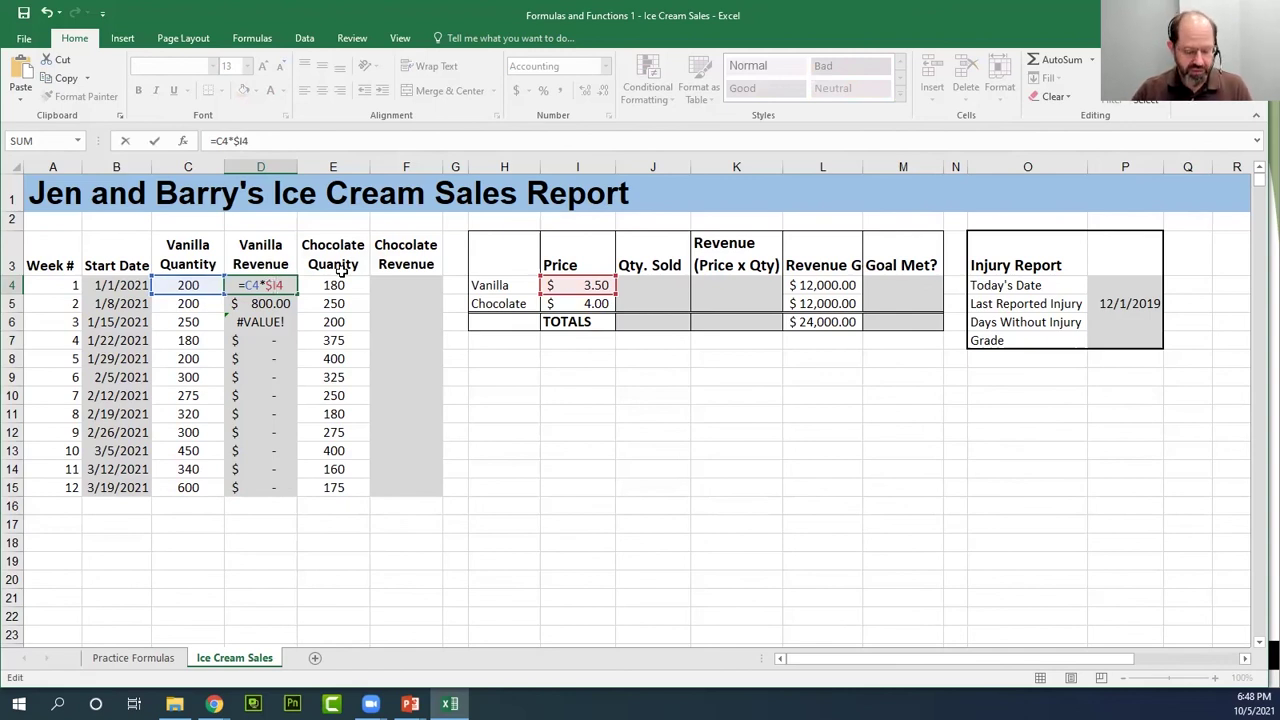
type("$")
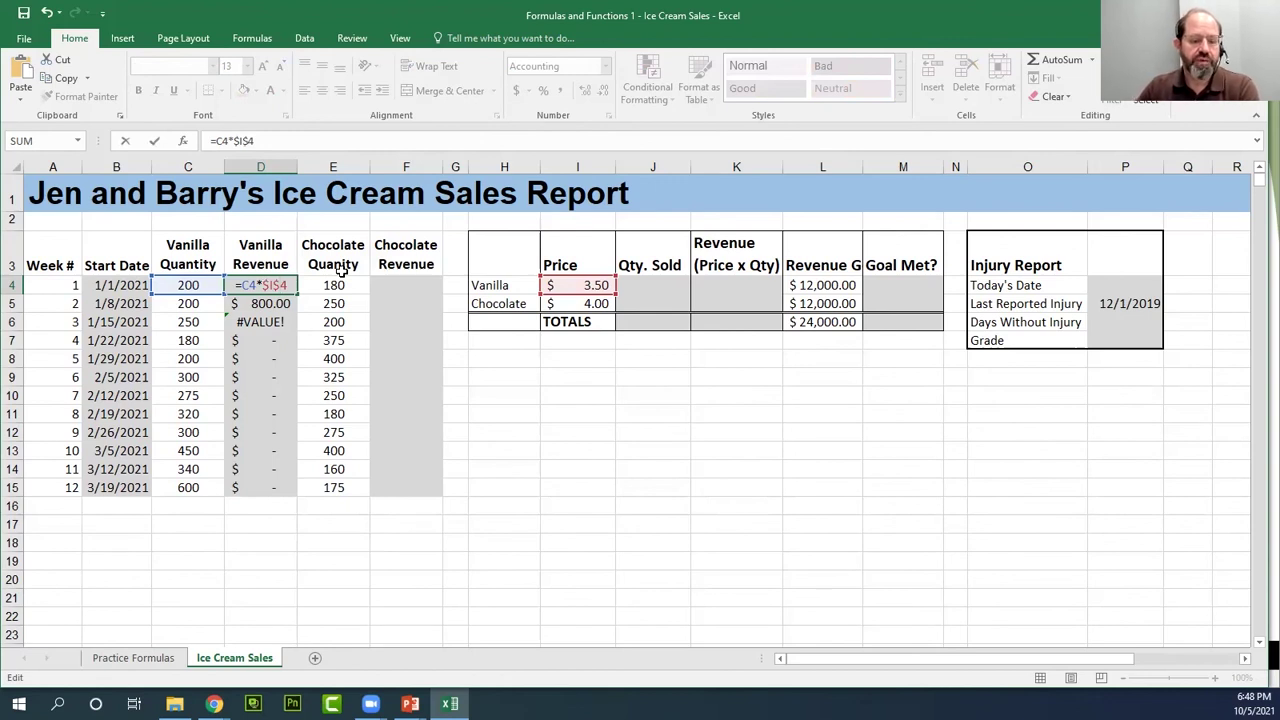
key("Return")
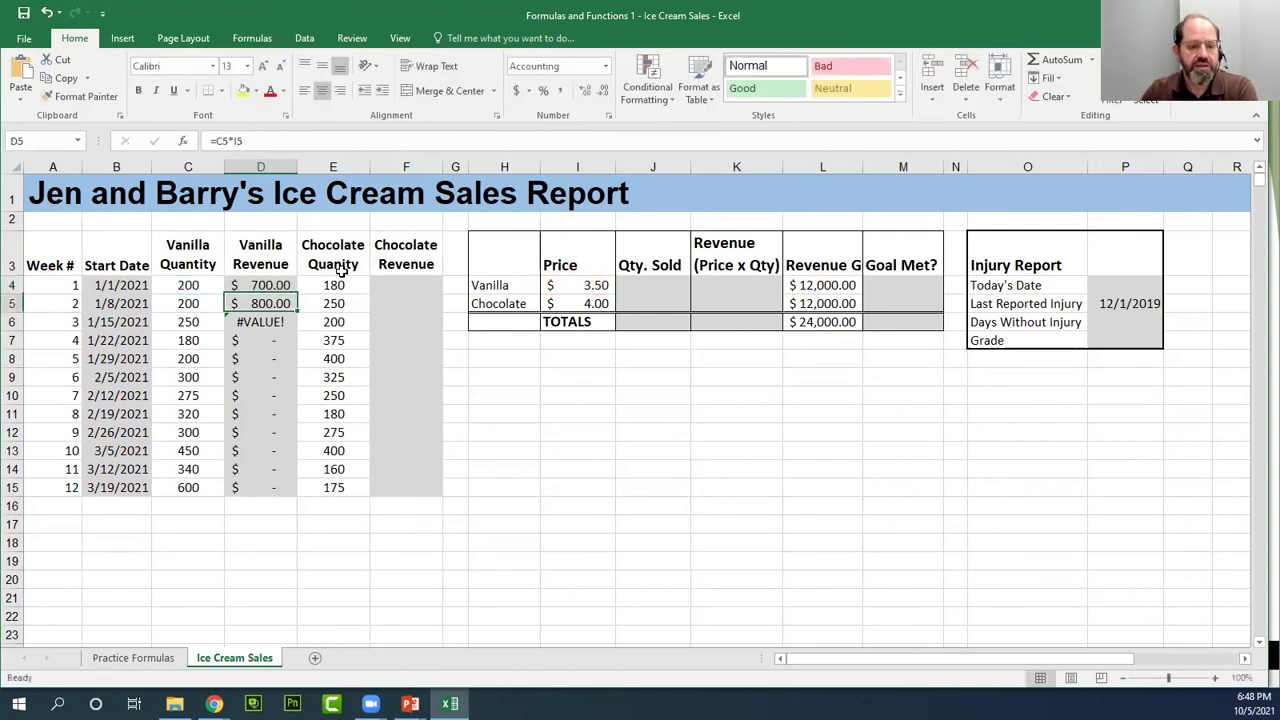
double_click(285, 286)
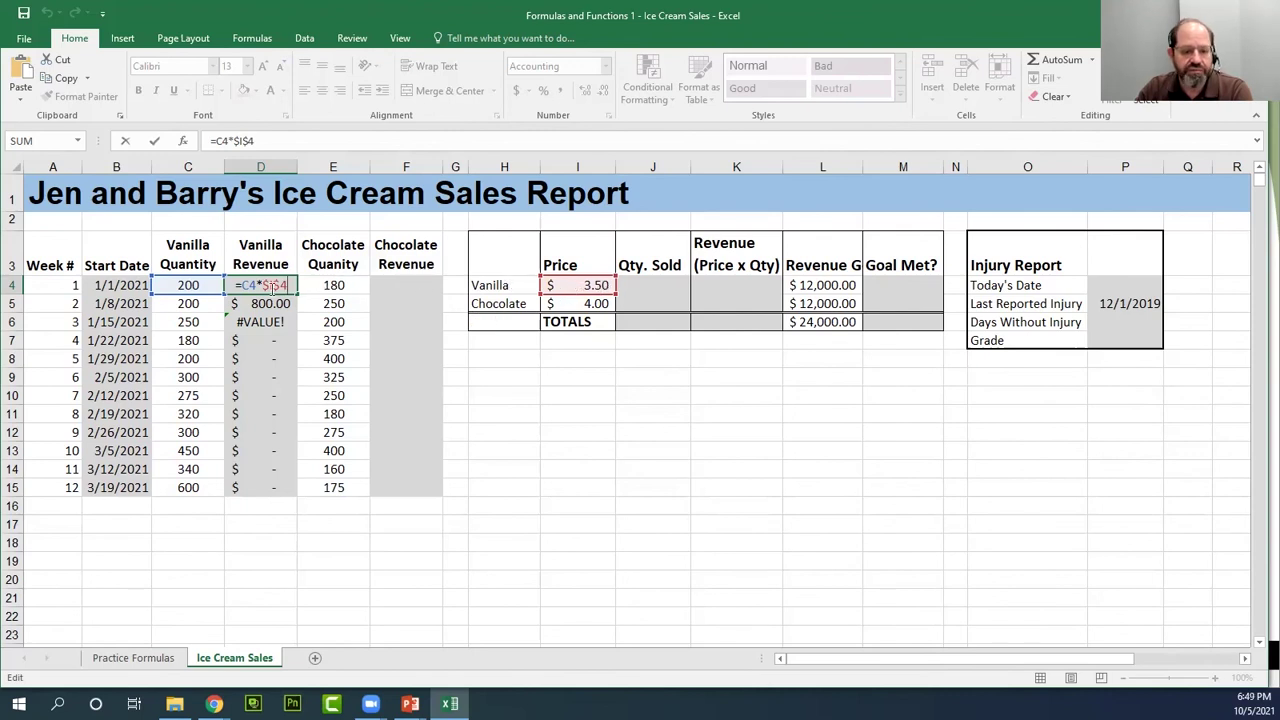
- Copy the vanilla revenue formula from D4 down through D15 and check the copied formulas in D7 and D13
left_click_drag(297, 293, 296, 493)
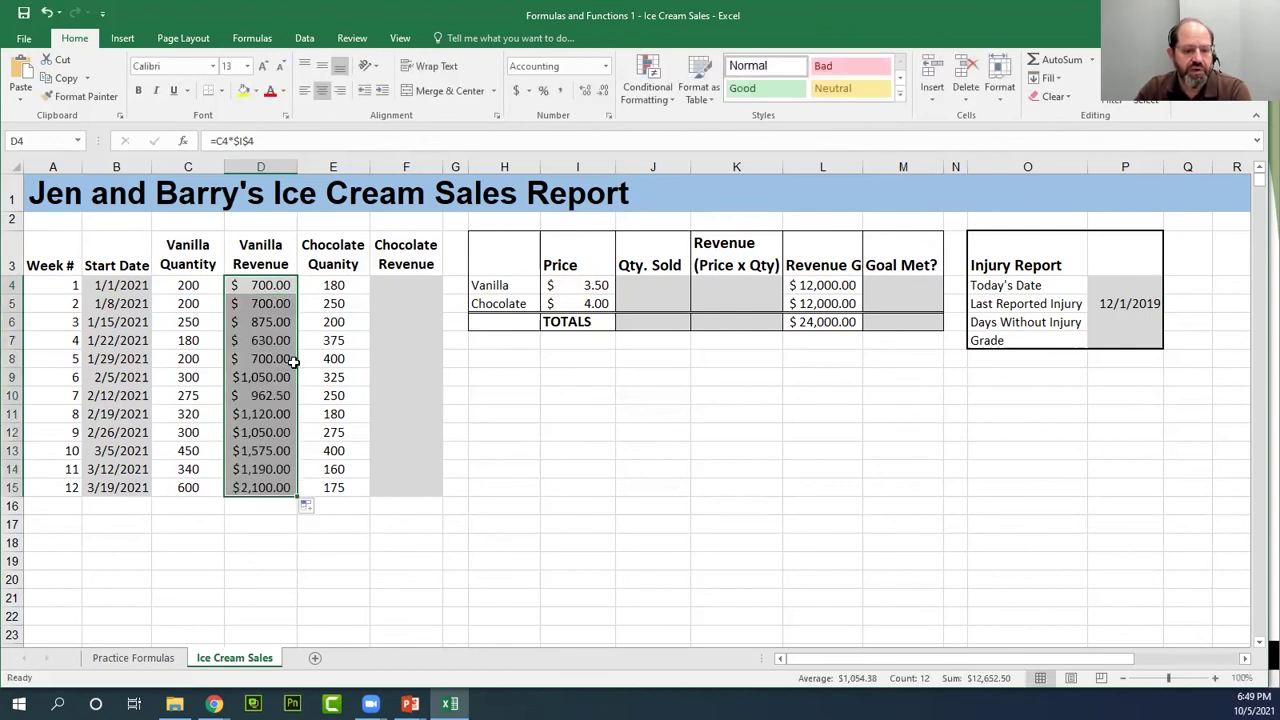
double_click(275, 340)
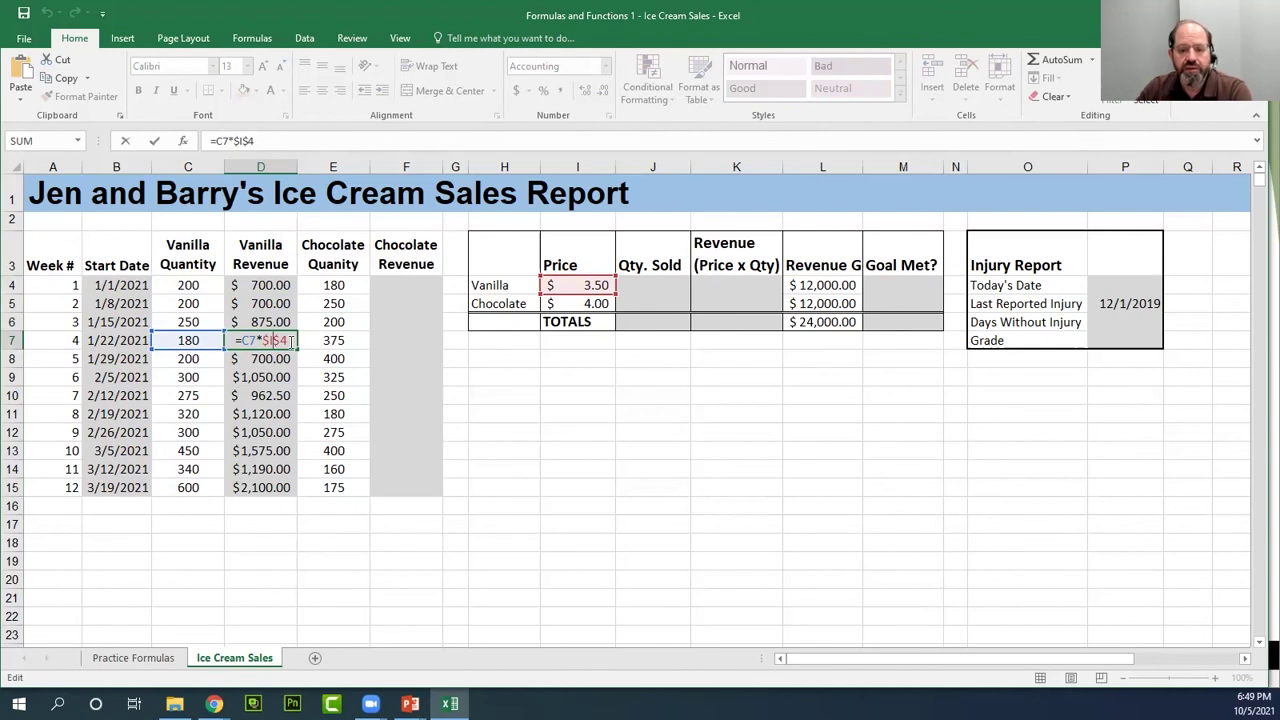
key("Return")
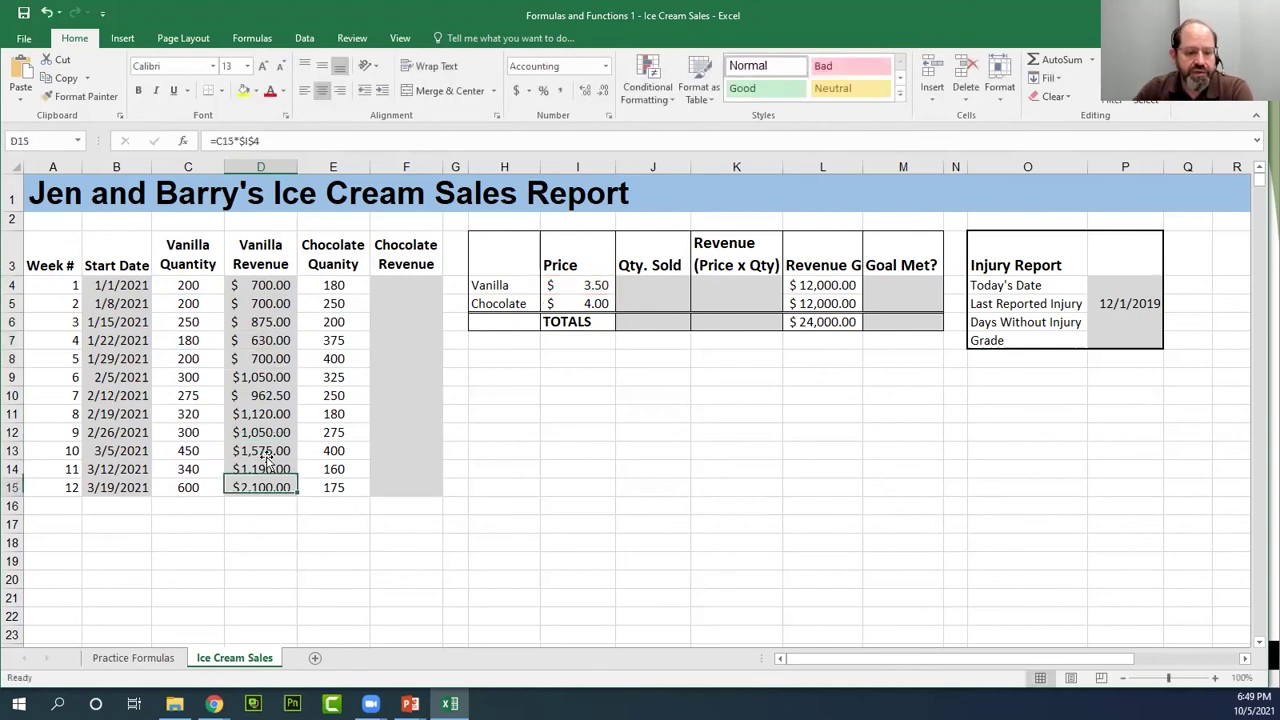
double_click(276, 451)
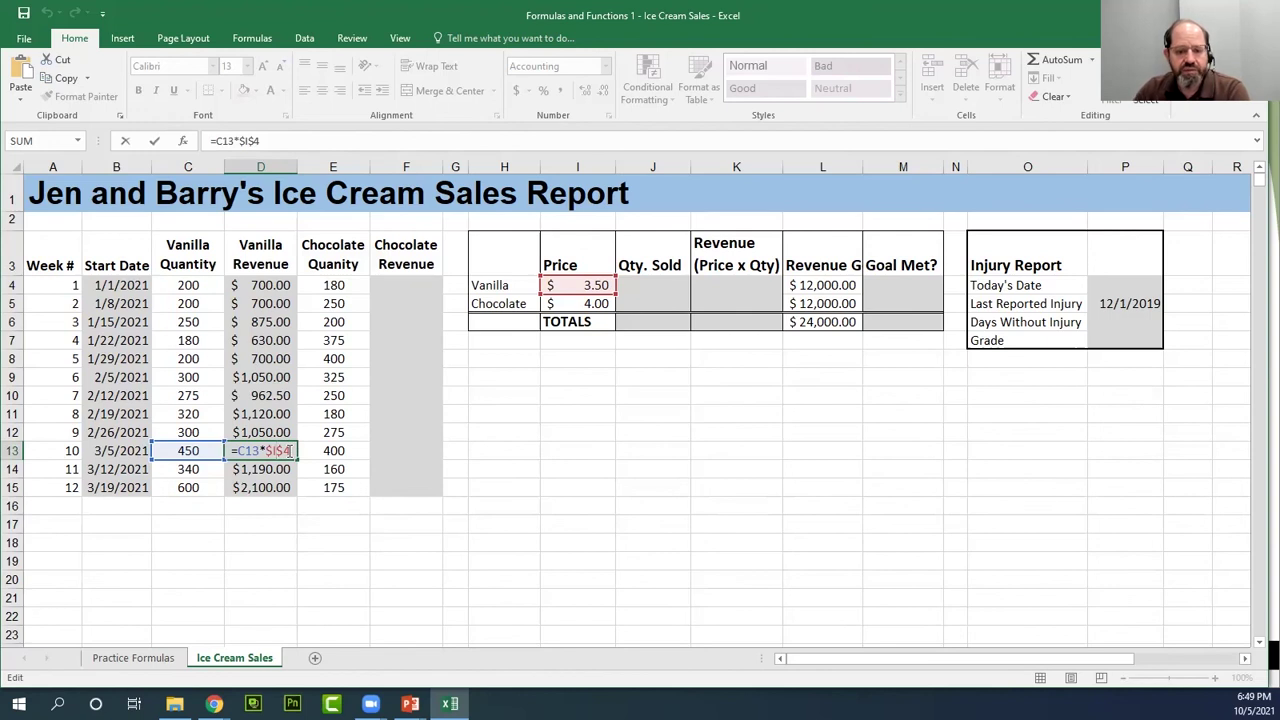
key("Return")
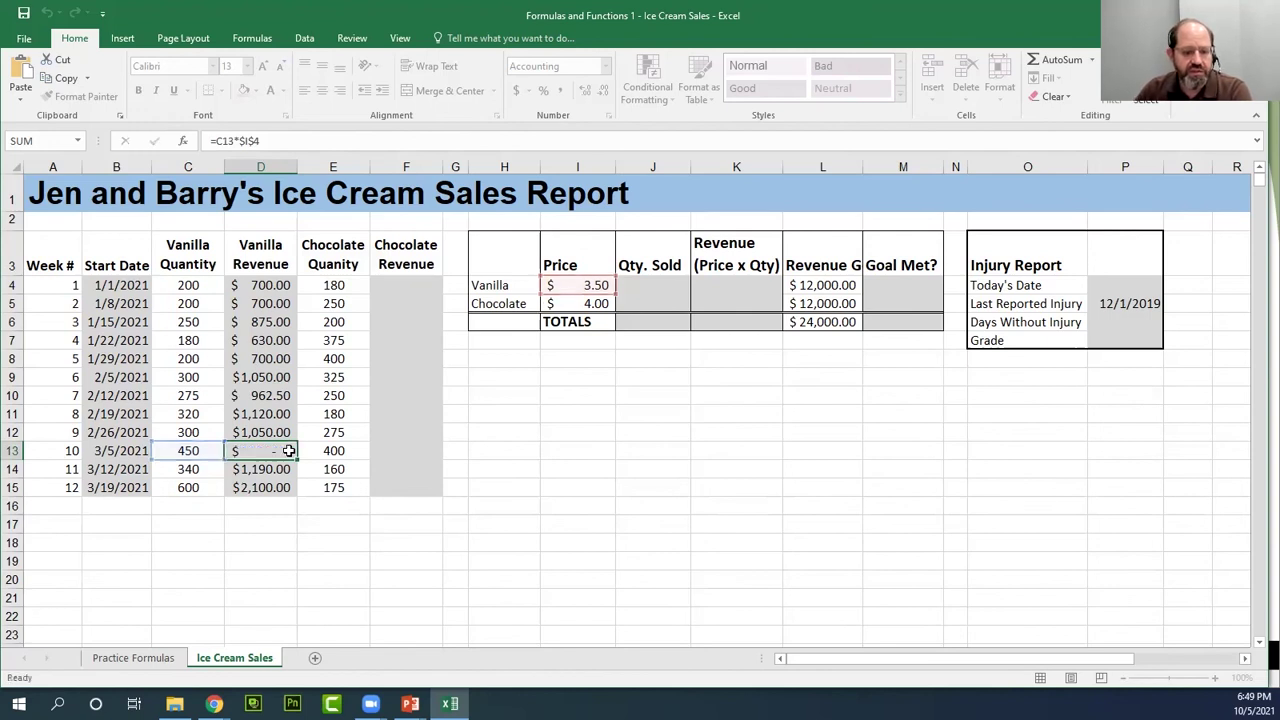
- Build the week 1 chocolate revenue formula in F4 as =E4*$I$5, making the chocolate price reference absolute
left_click(418, 285)
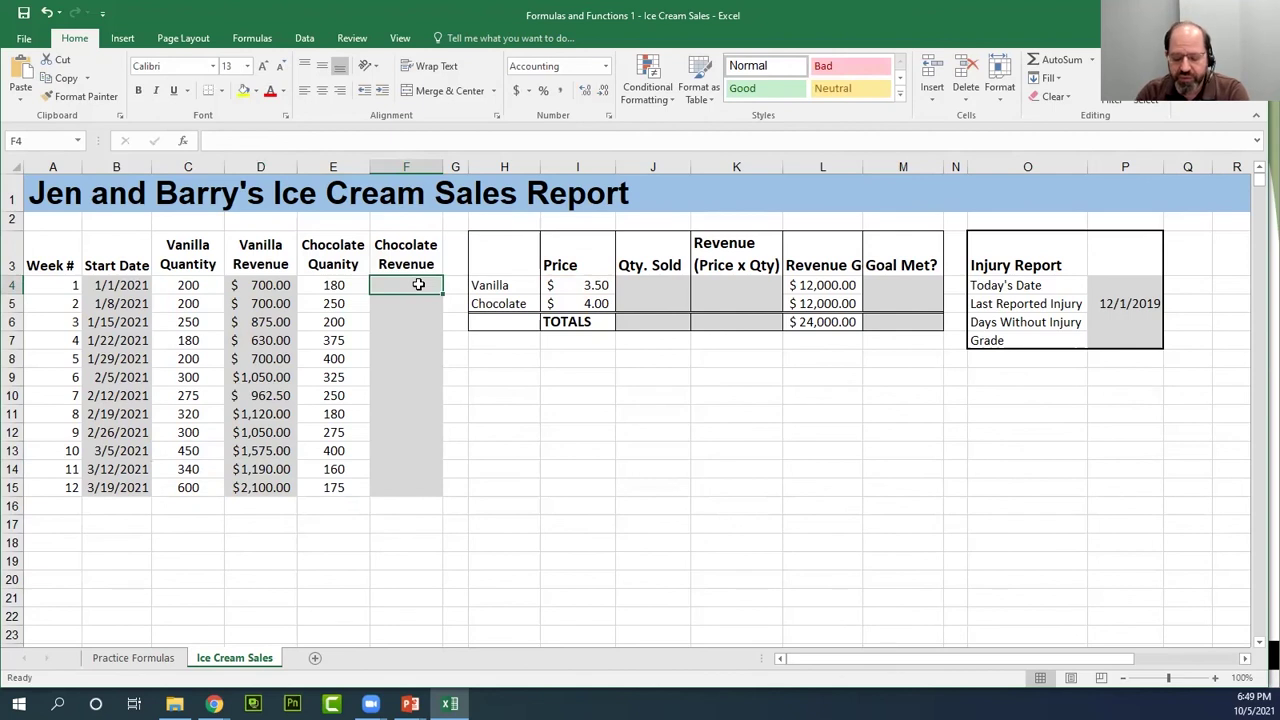
type("=")
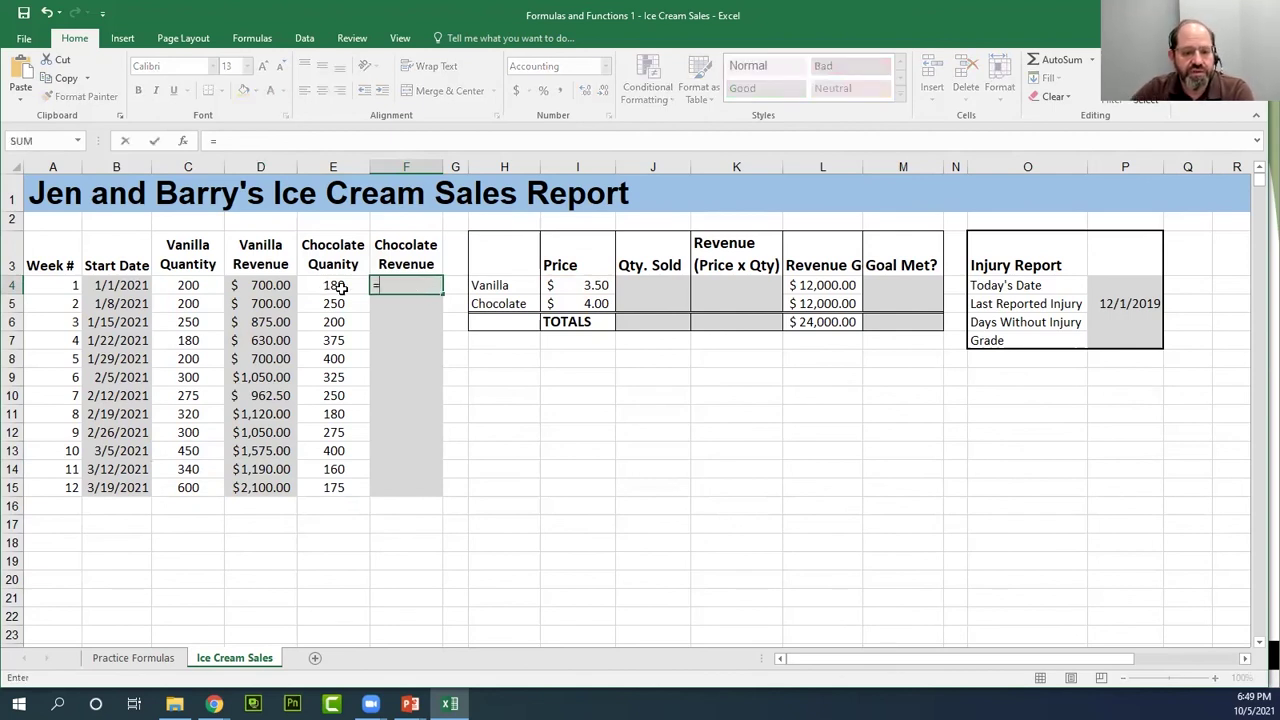
left_click(341, 287)
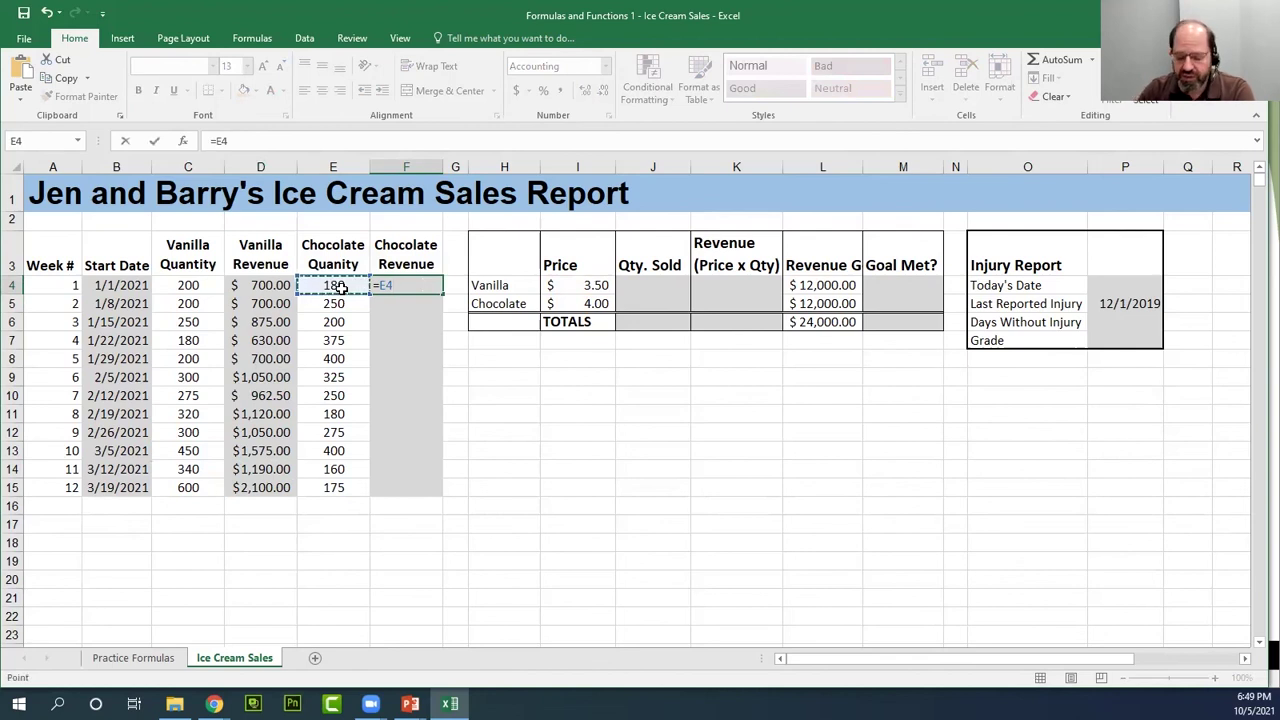
type("*")
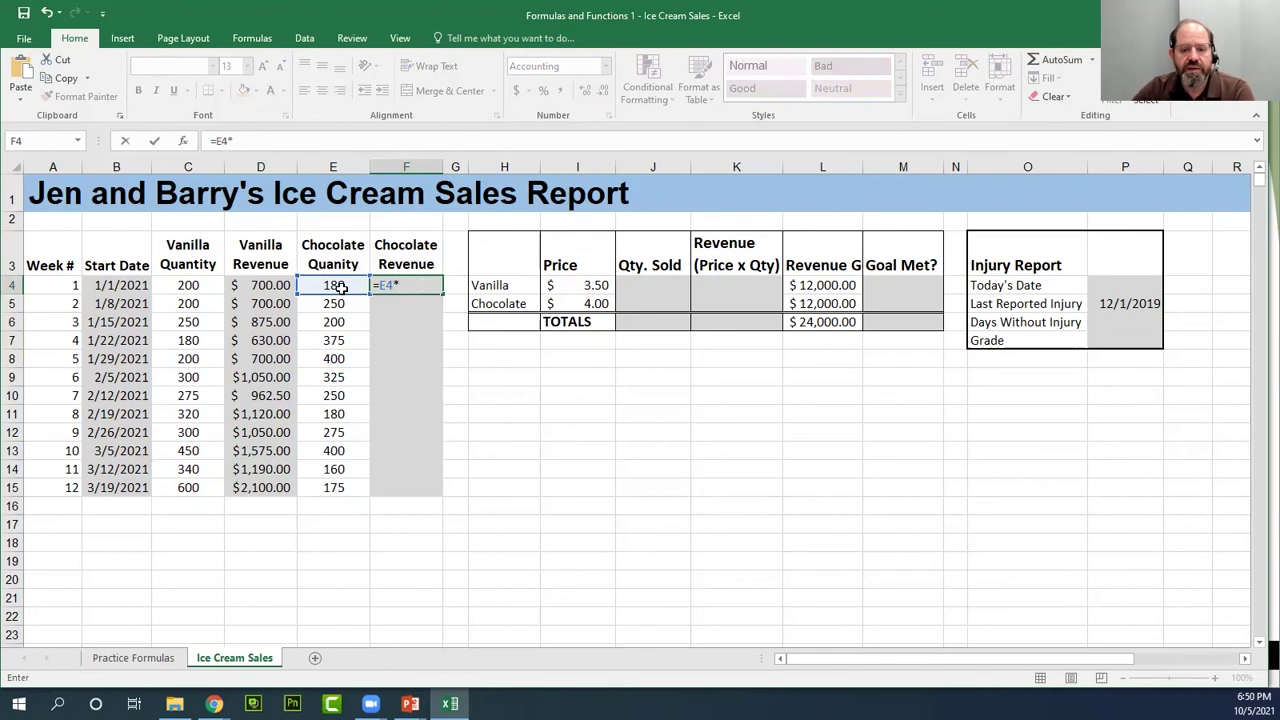
left_click(588, 304)
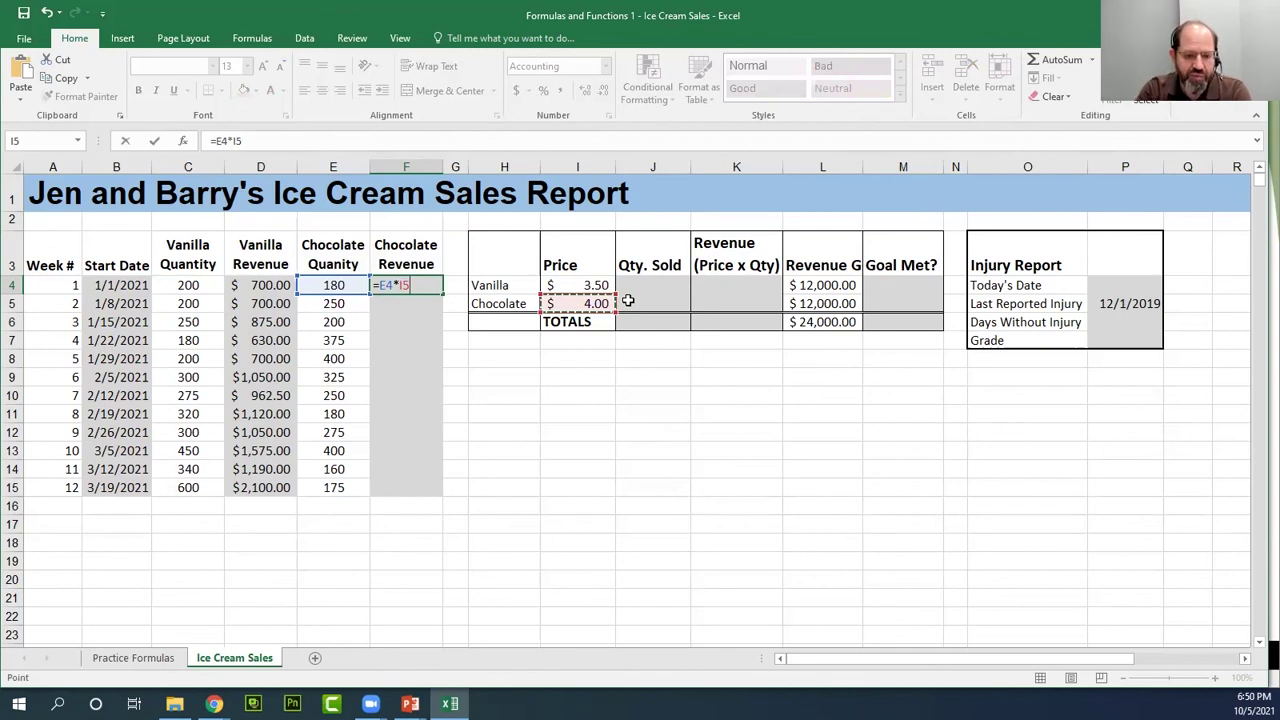
key("F4")
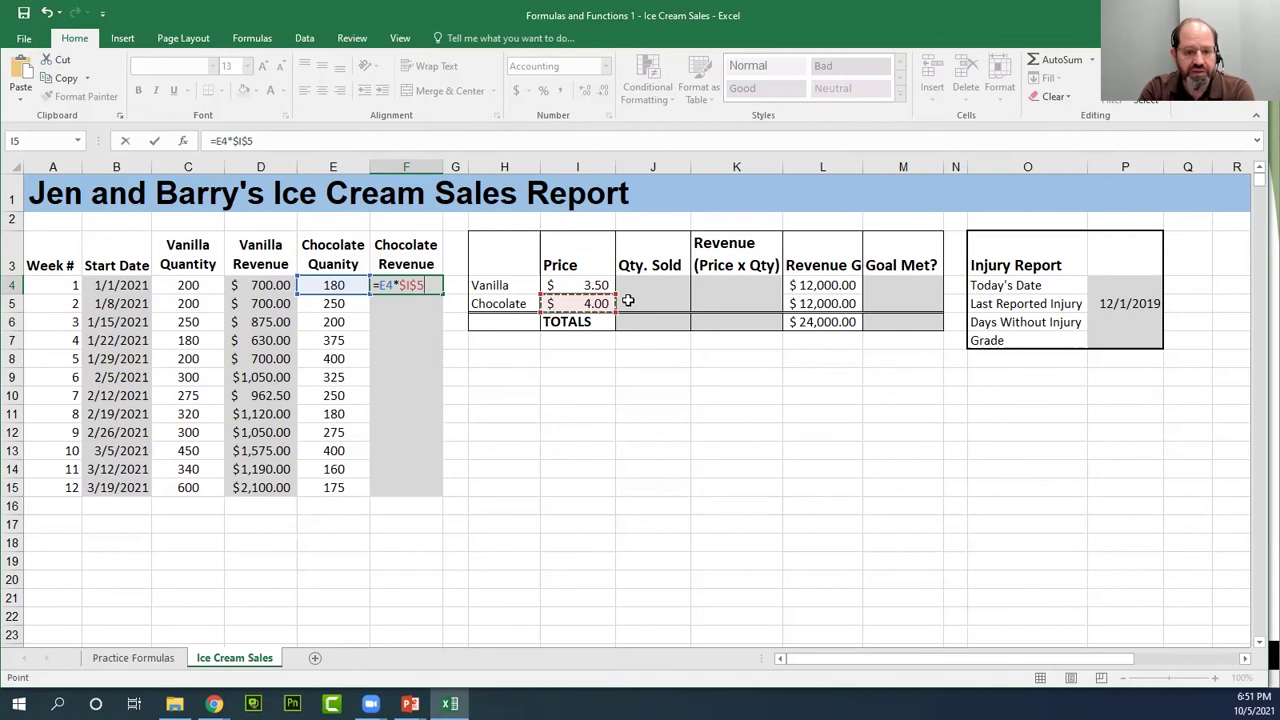
- Cycle the I5 reference in F4 through its mixed, relative and absolute forms, and enter the formula as =E4*$I$5
key("F4")
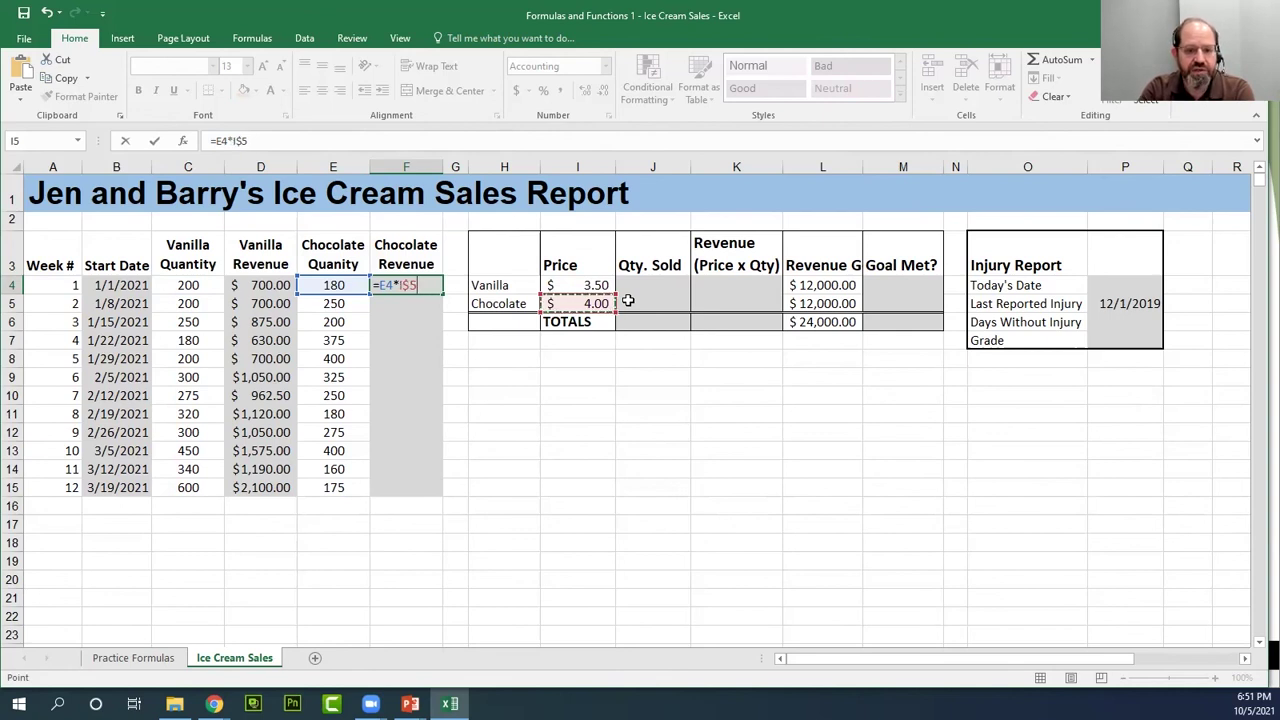
key("F4")
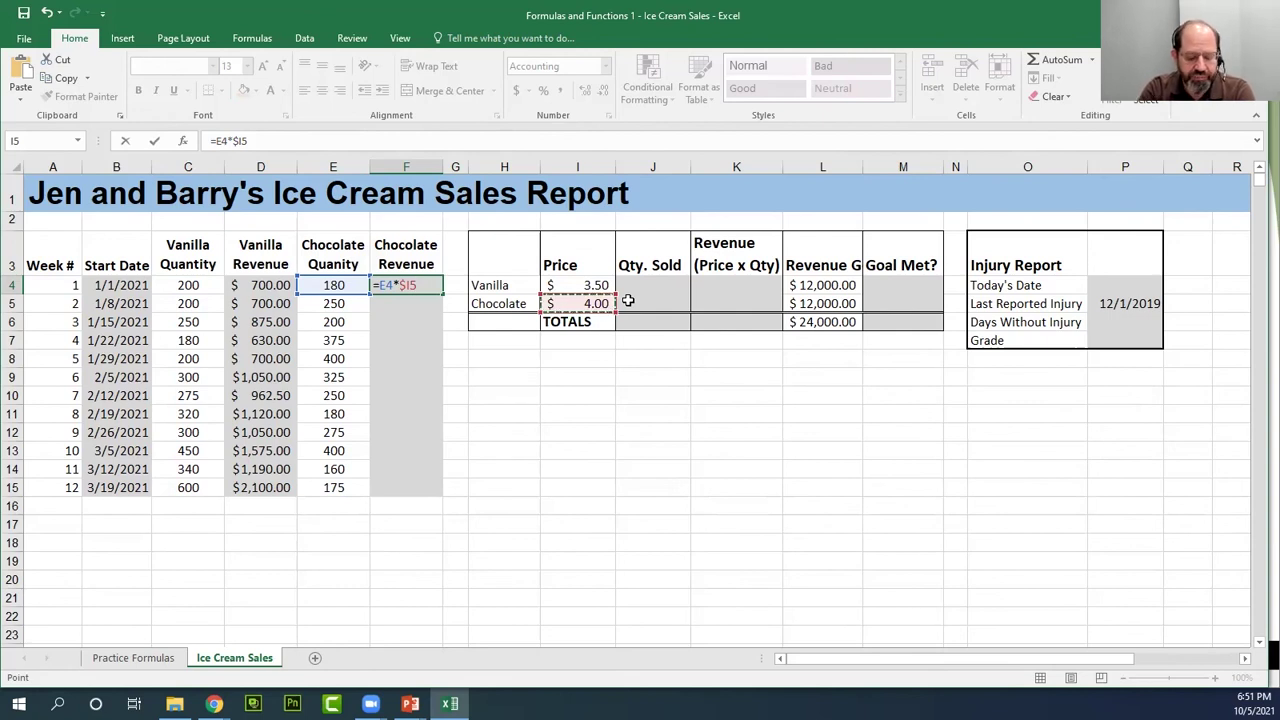
key("F4")
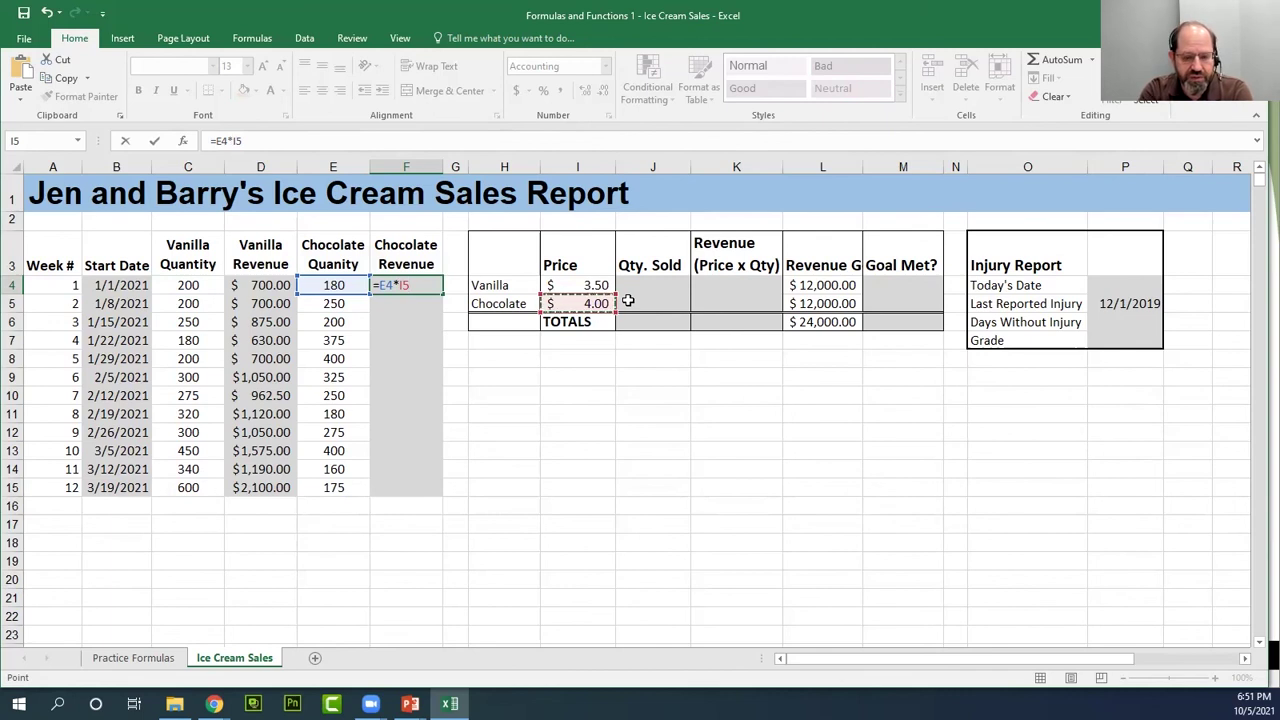
key("F4")
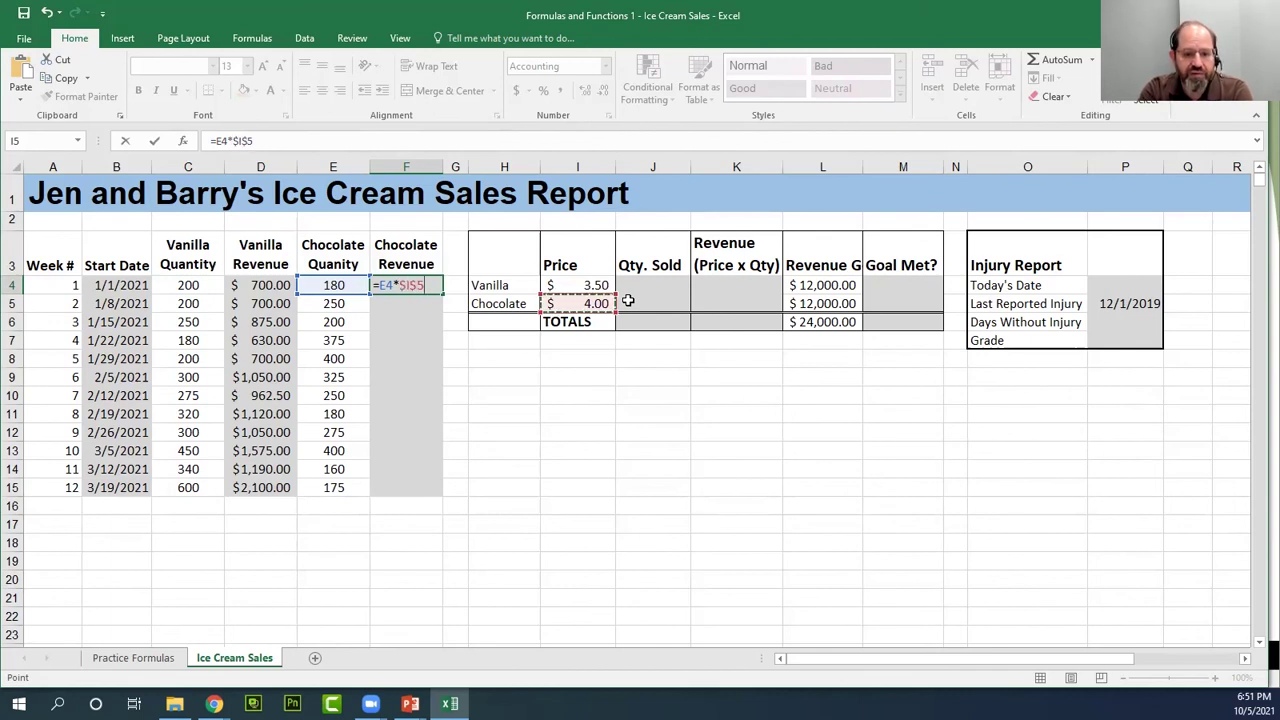
key("F4")
key("F4")
key("F4")
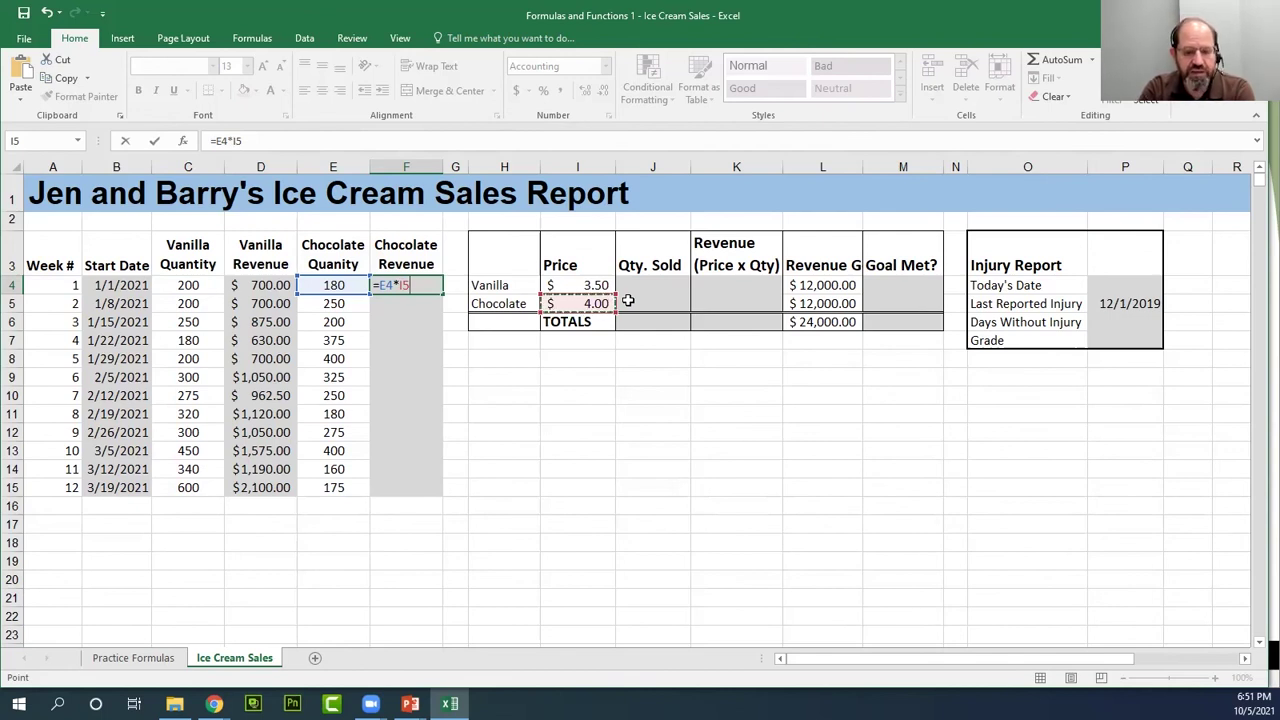
key("F4")
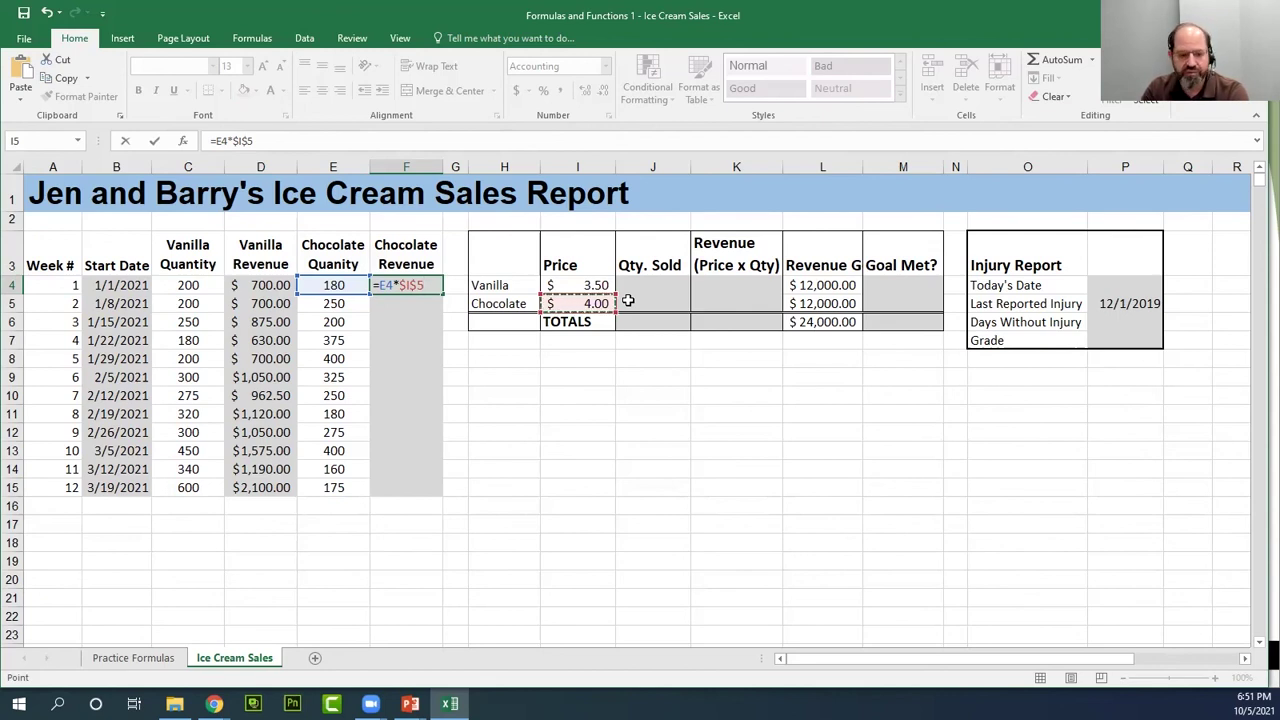
key("Return")
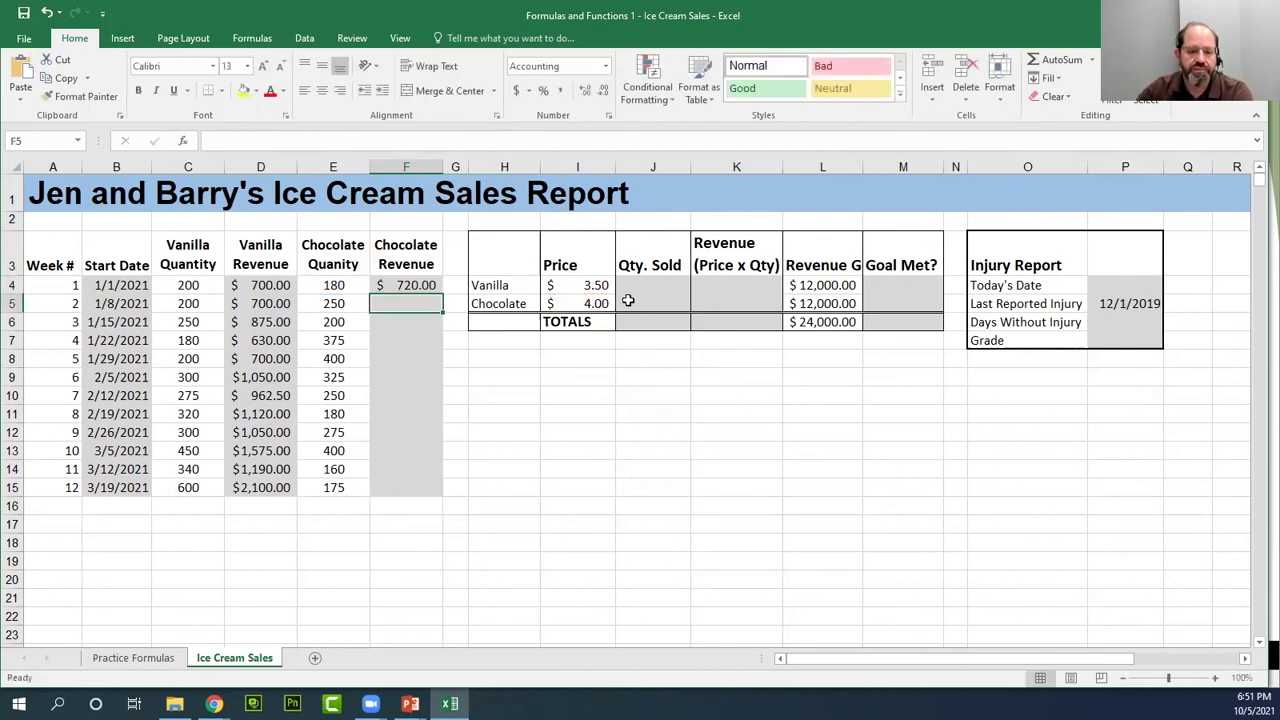
- Try copying the chocolate revenue formula from F4 down through F15, and undo the copy
left_click(425, 285)
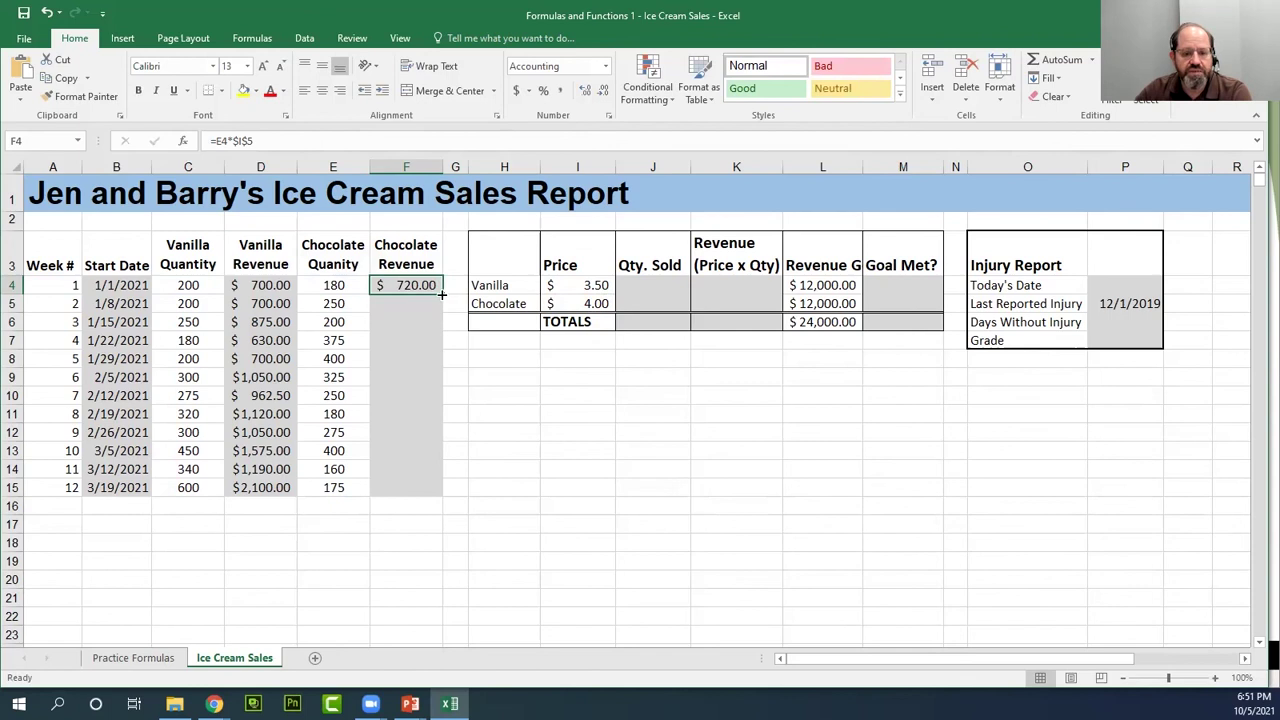
left_click_drag(441, 294, 441, 491)
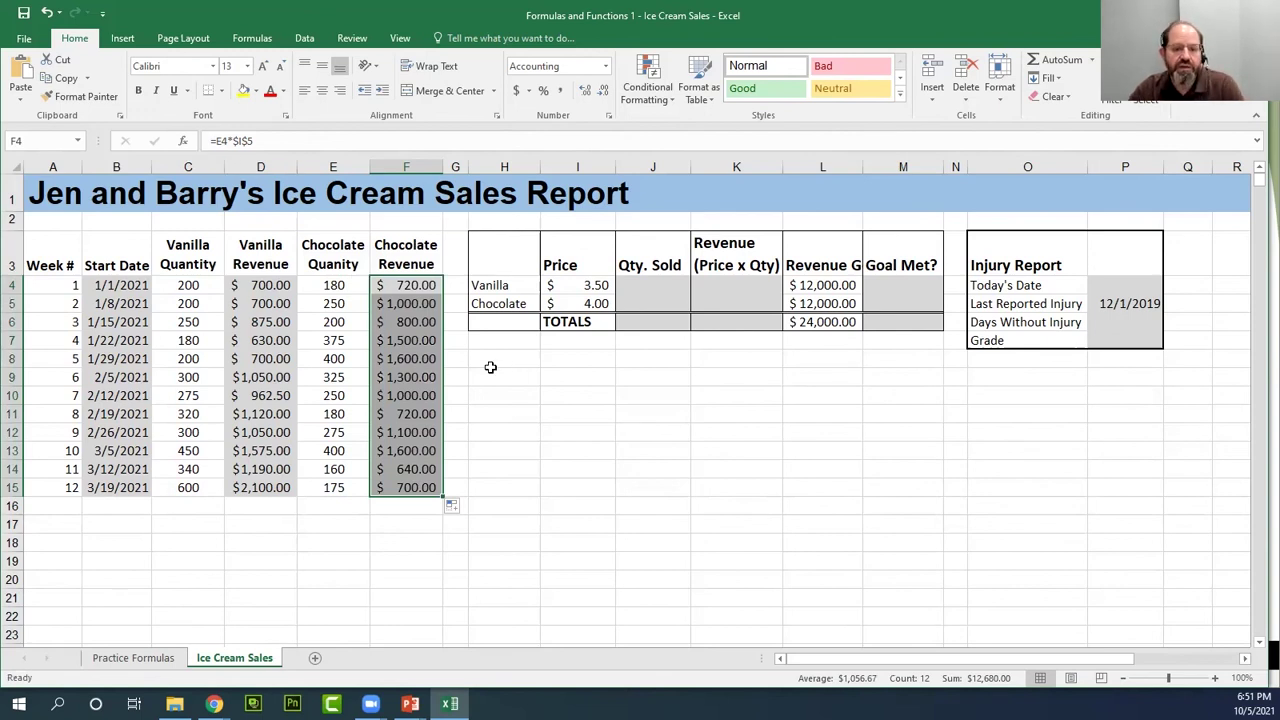
key("ctrl+z")
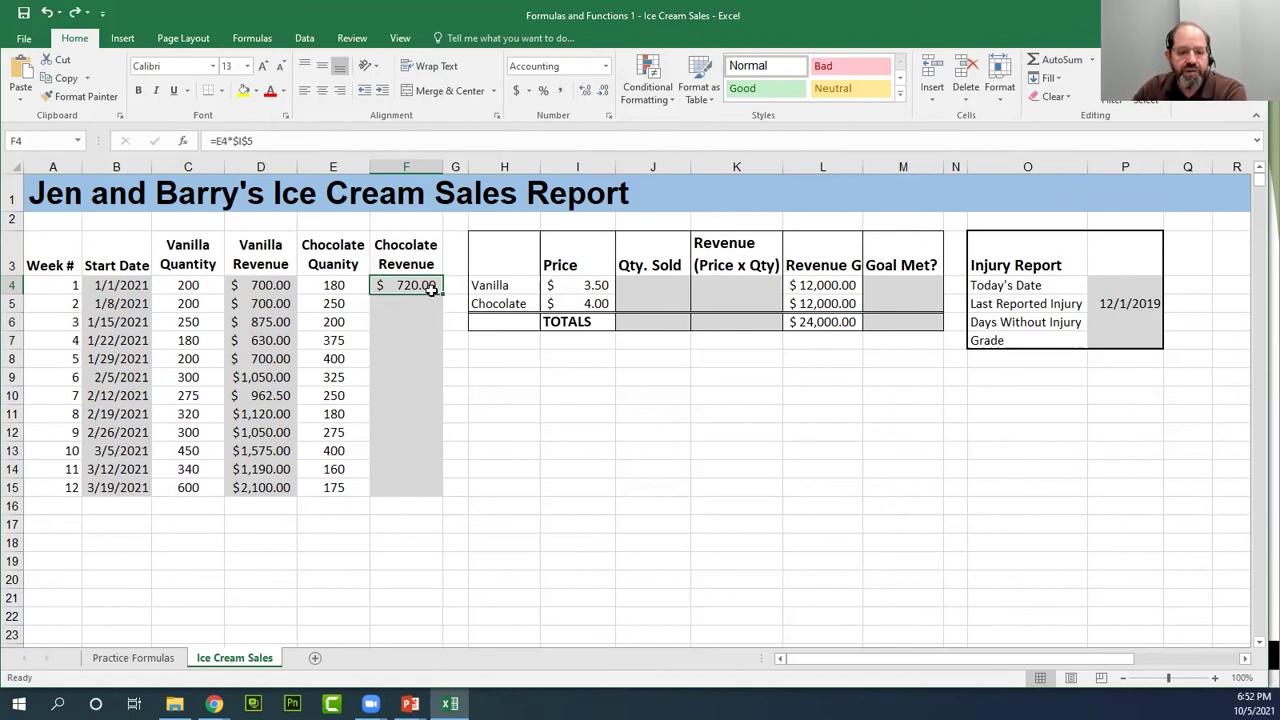
- Review the chocolate revenue formula in F4 and auto-fill it down through week 12 in F15
double_click(430, 288)
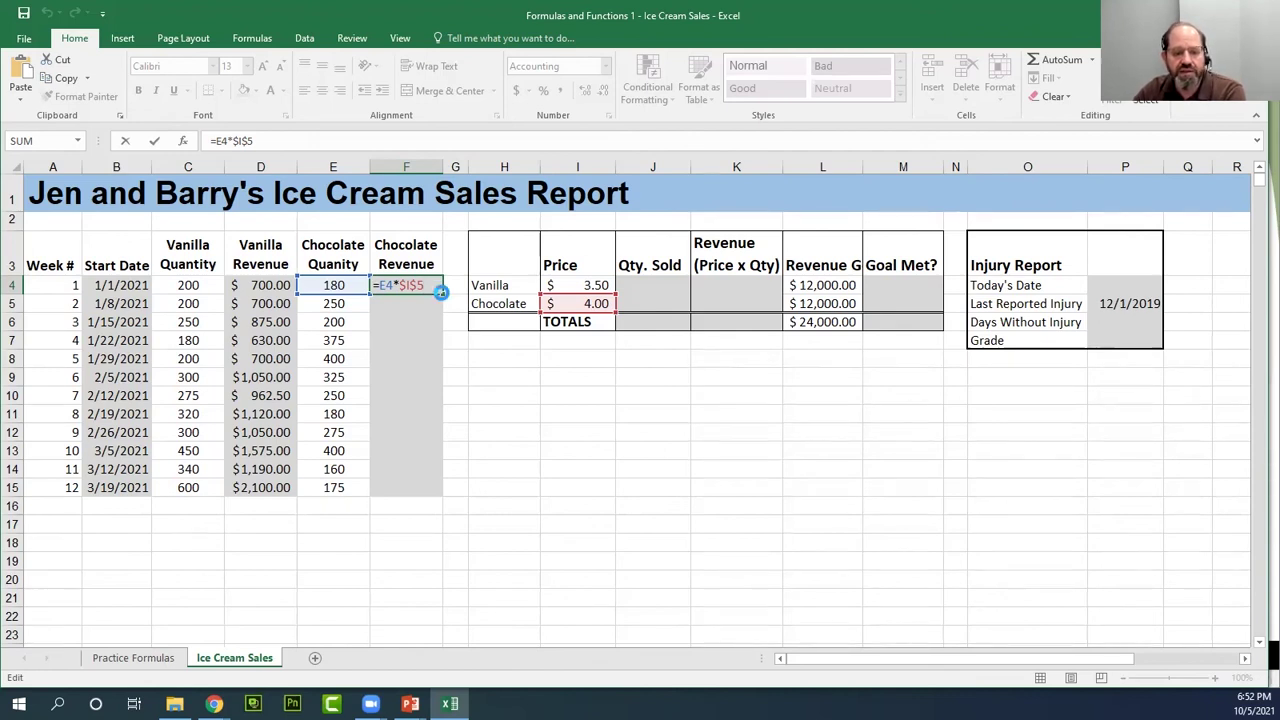
key("ctrl+Return")
double_click(443, 294)
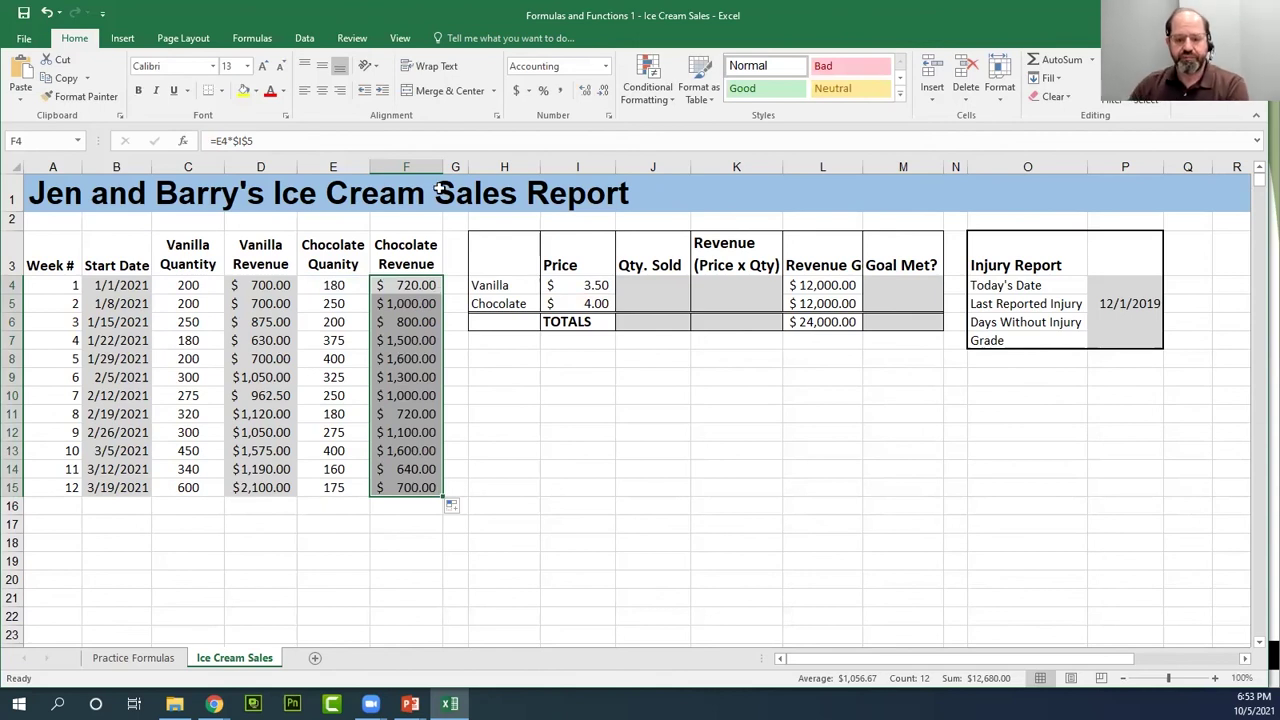
- Total the vanilla quantities C4:C15 with AutoSum in the Vanilla row's Qty. Sold cell J4 and check the summed range
left_click(428, 340)
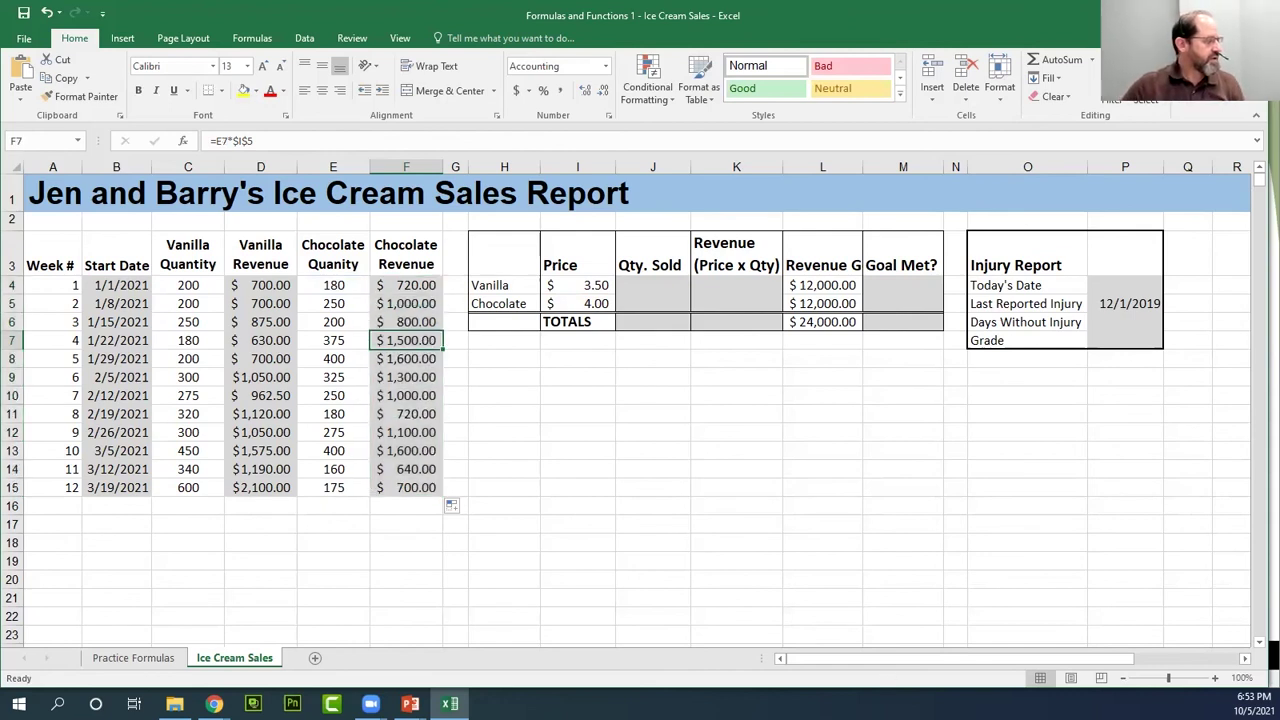
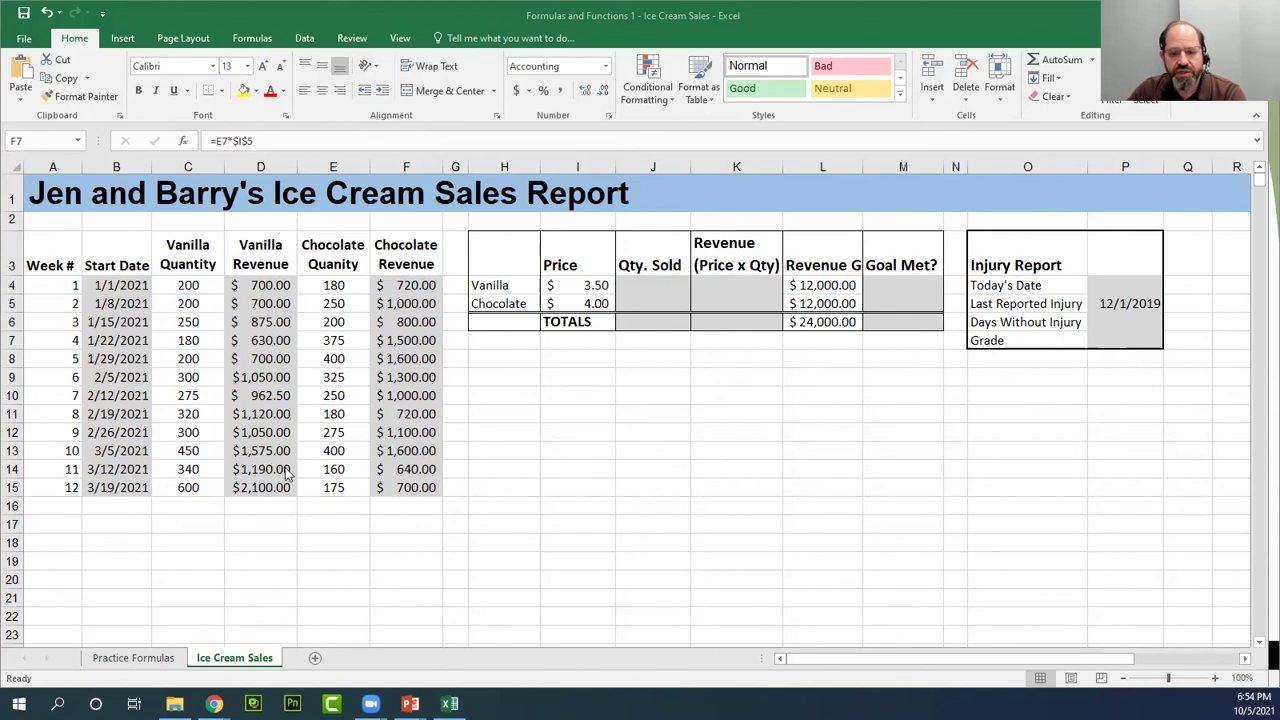
left_click(664, 286)
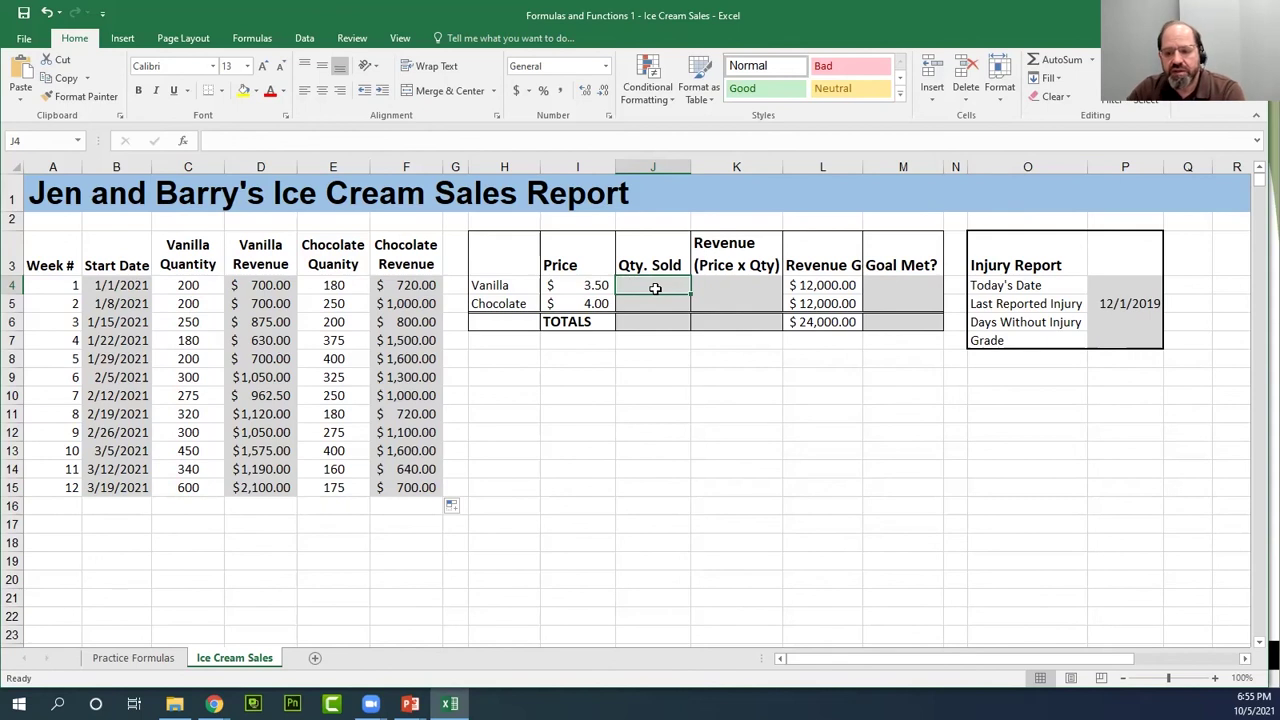
left_click(1062, 62)
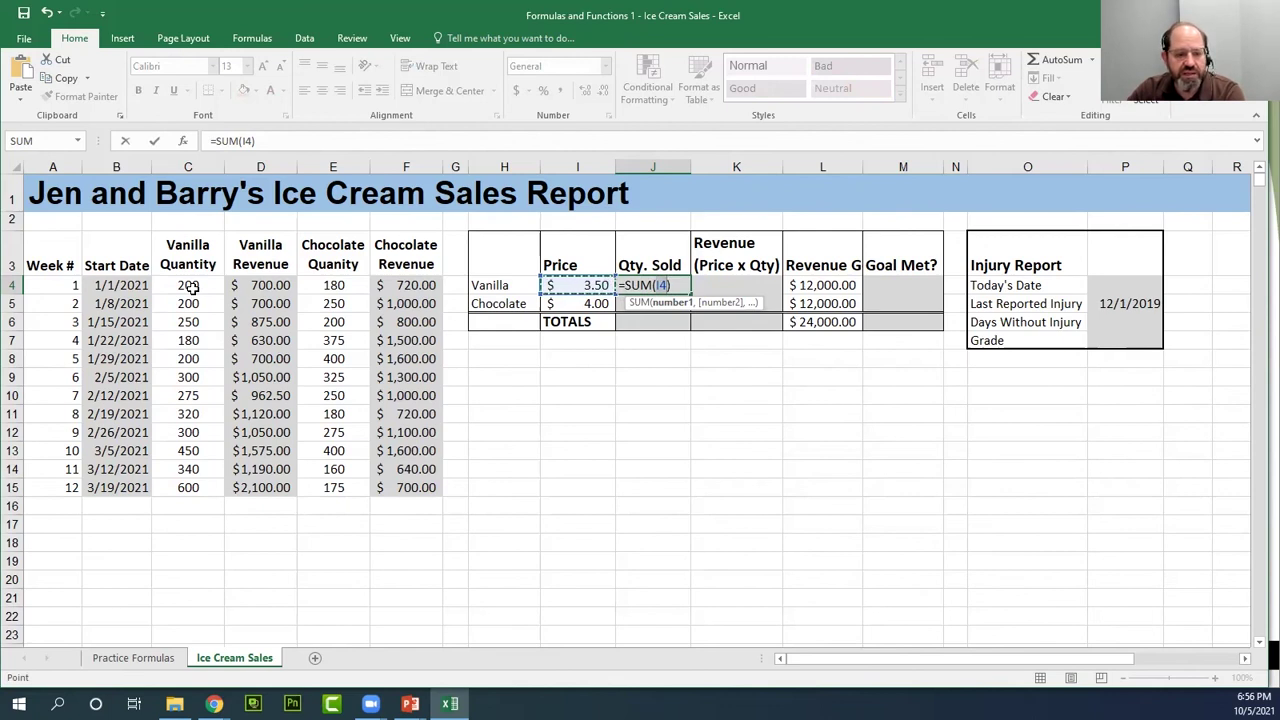
left_click_drag(191, 287, 182, 484)
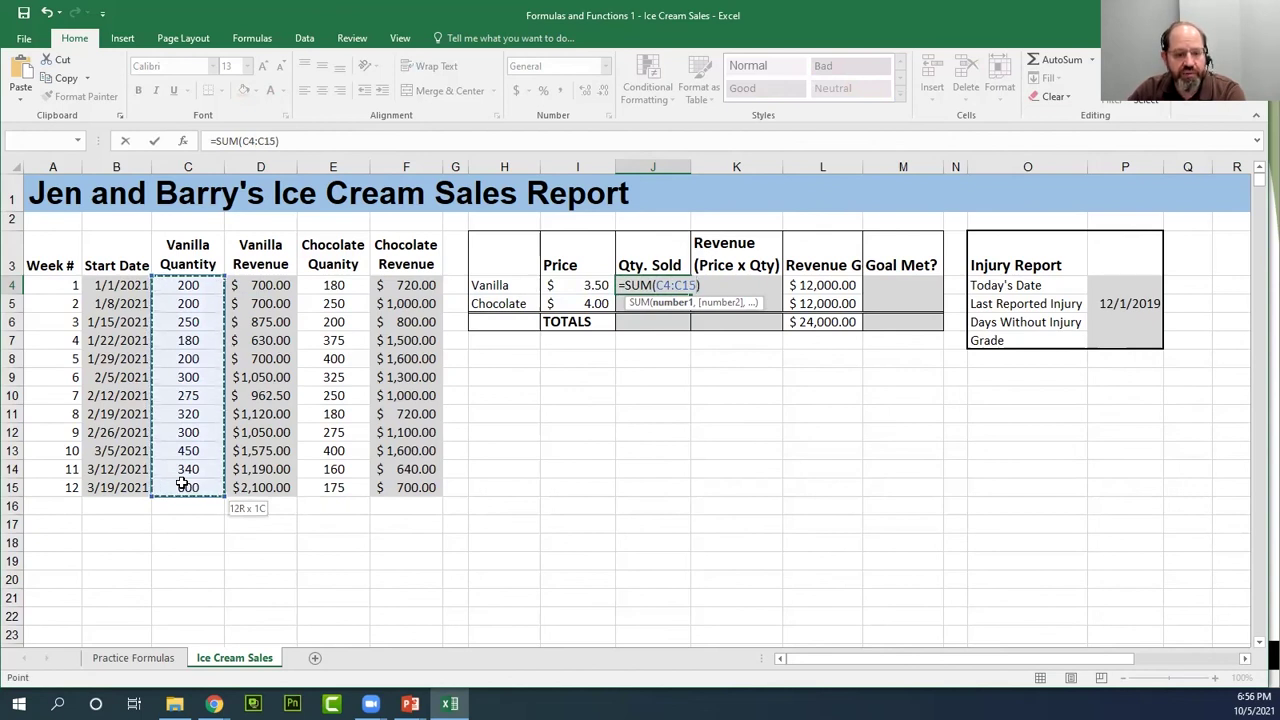
left_click_drag(182, 484, 181, 484)
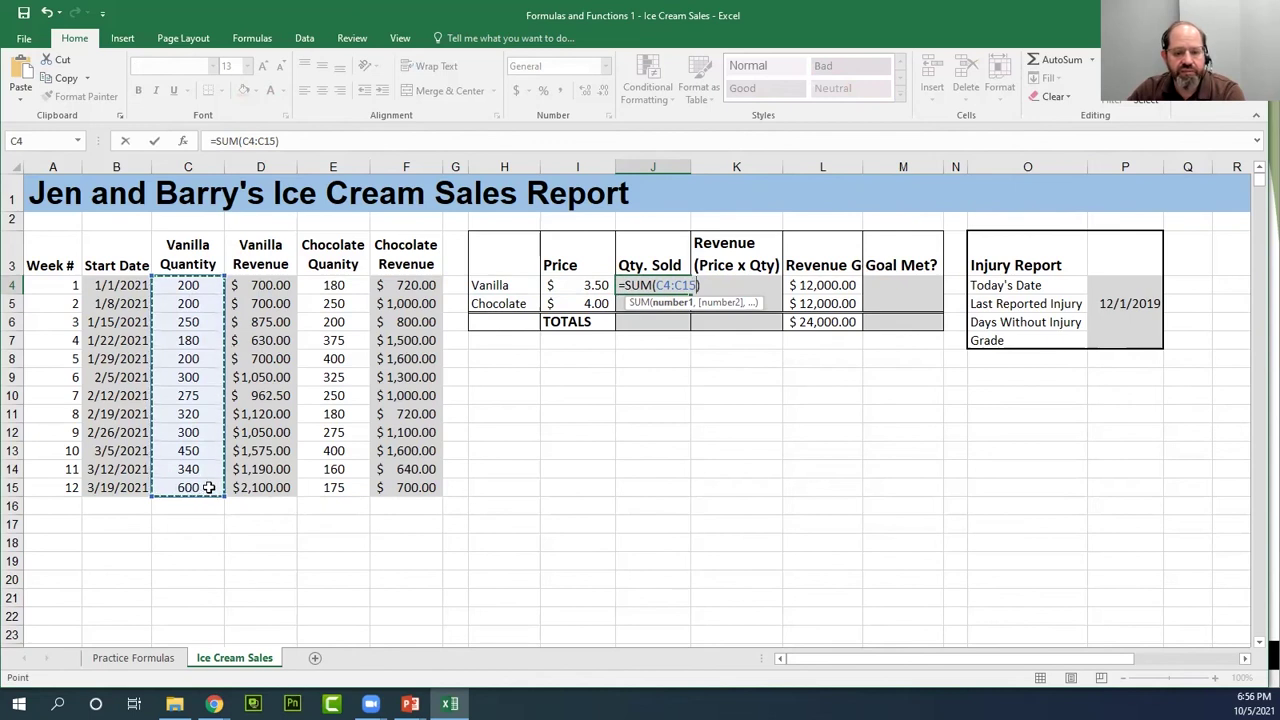
key("Return")
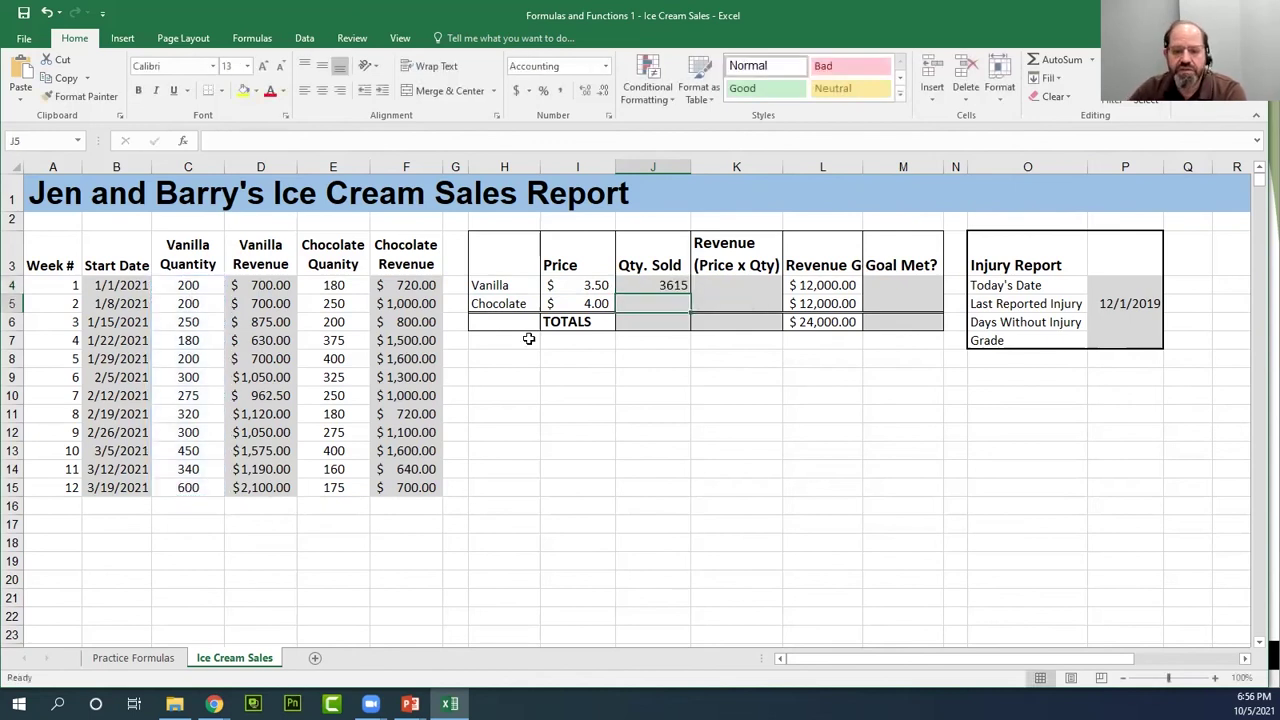
left_click(683, 285)
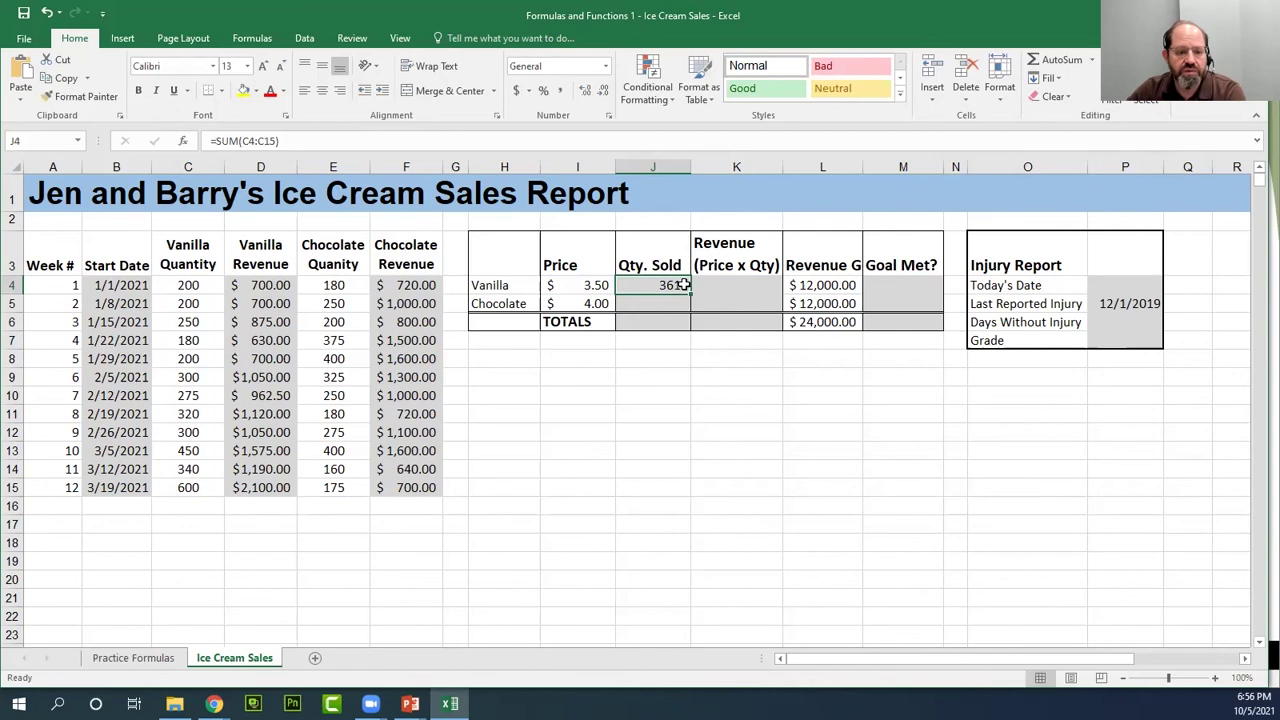
double_click(683, 285)
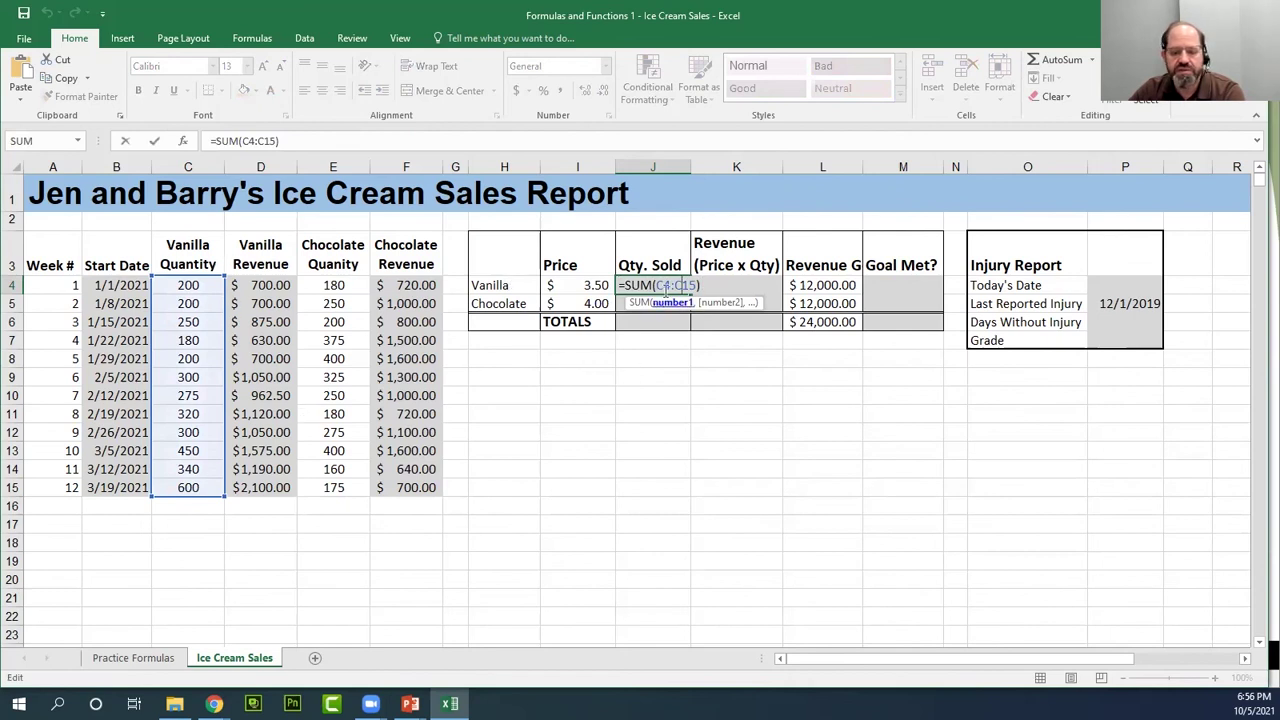
key("Return")
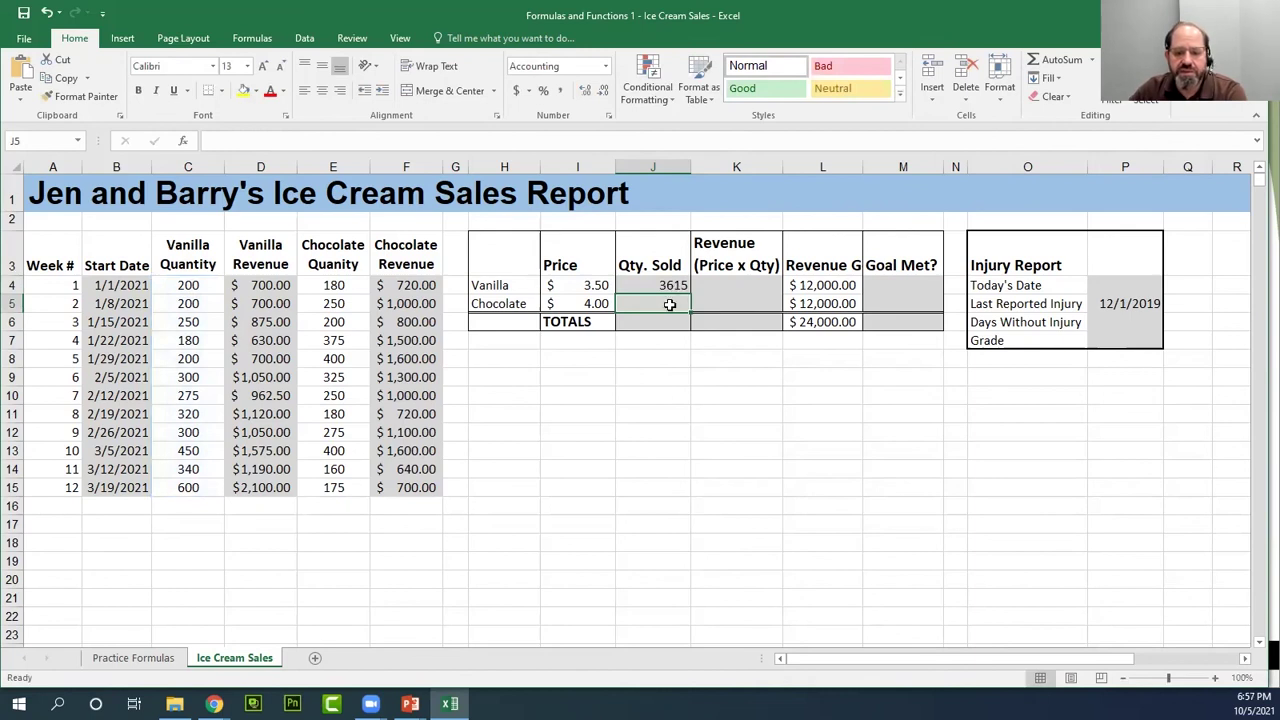
- Total the chocolate quantities E4:E15 with AutoSum in the Chocolate row's Qty. Sold cell J5
left_click(1064, 61)
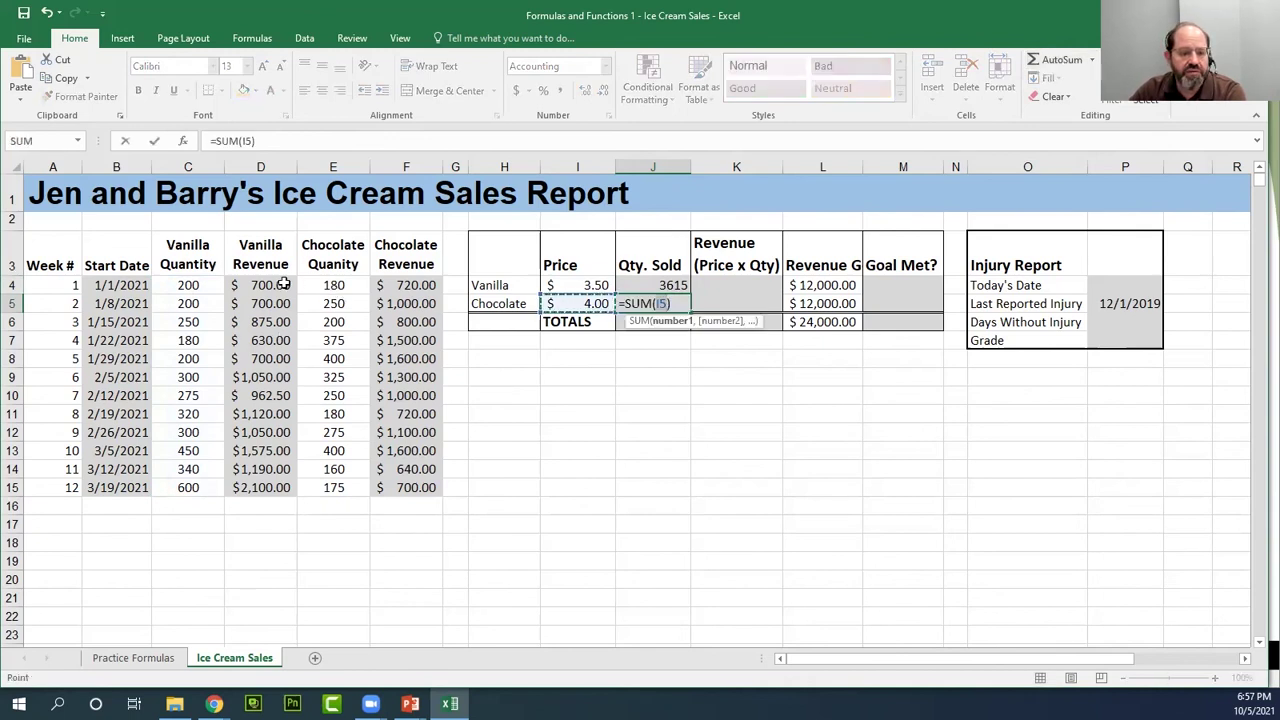
left_click_drag(342, 285, 340, 486)
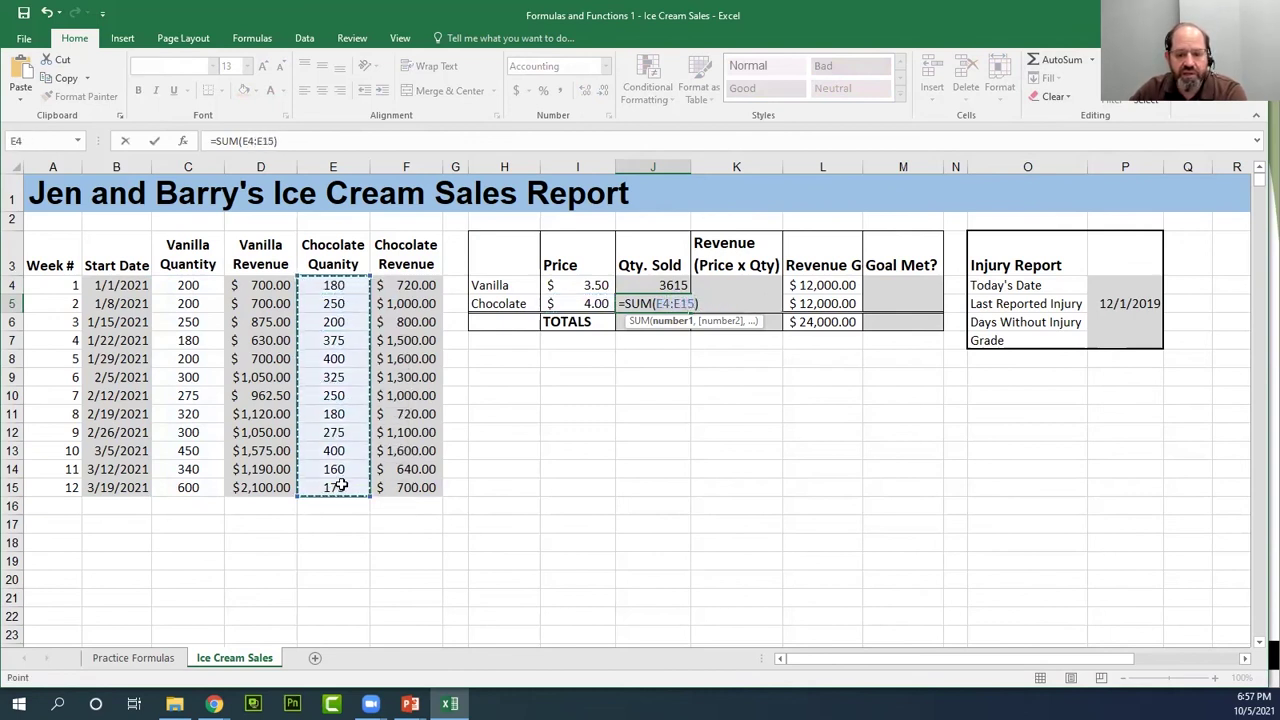
key("Return")
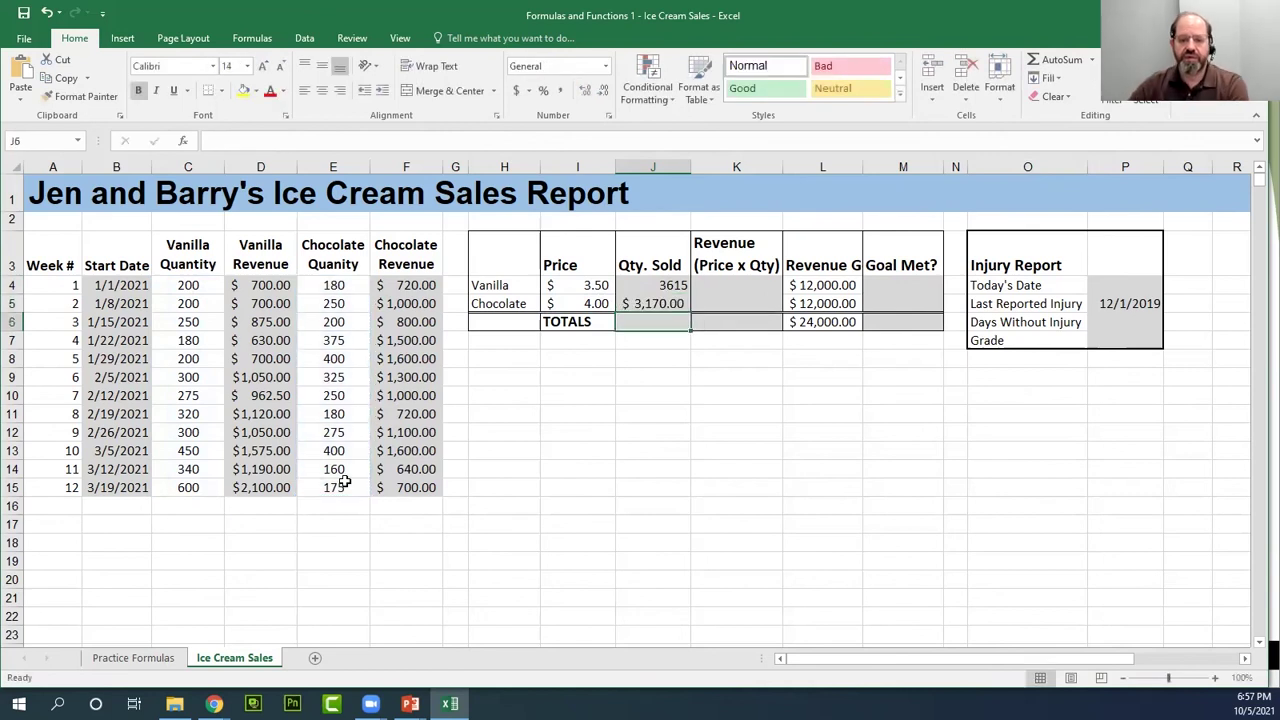
- Compare the number formats of the two Qty. Sold totals with those of the first start date, vanilla quantity and vanilla revenue
left_click(676, 304)
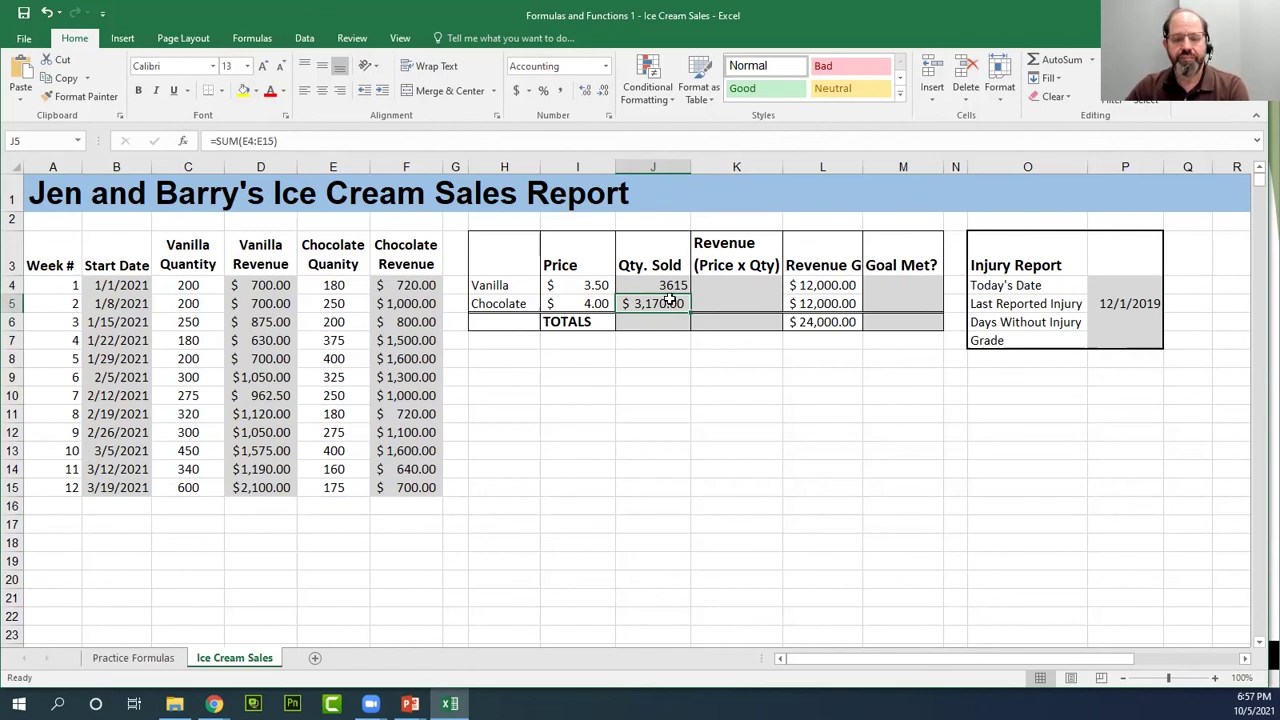
left_click(676, 287)
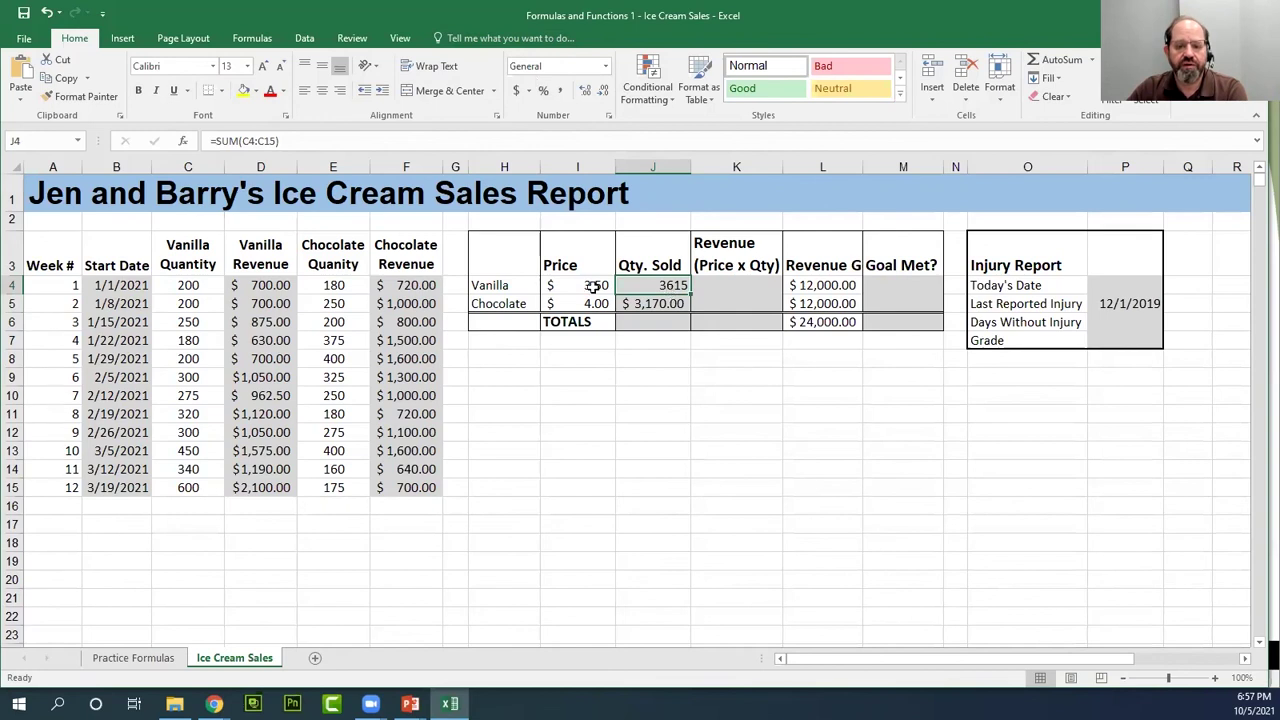
left_click(118, 287)
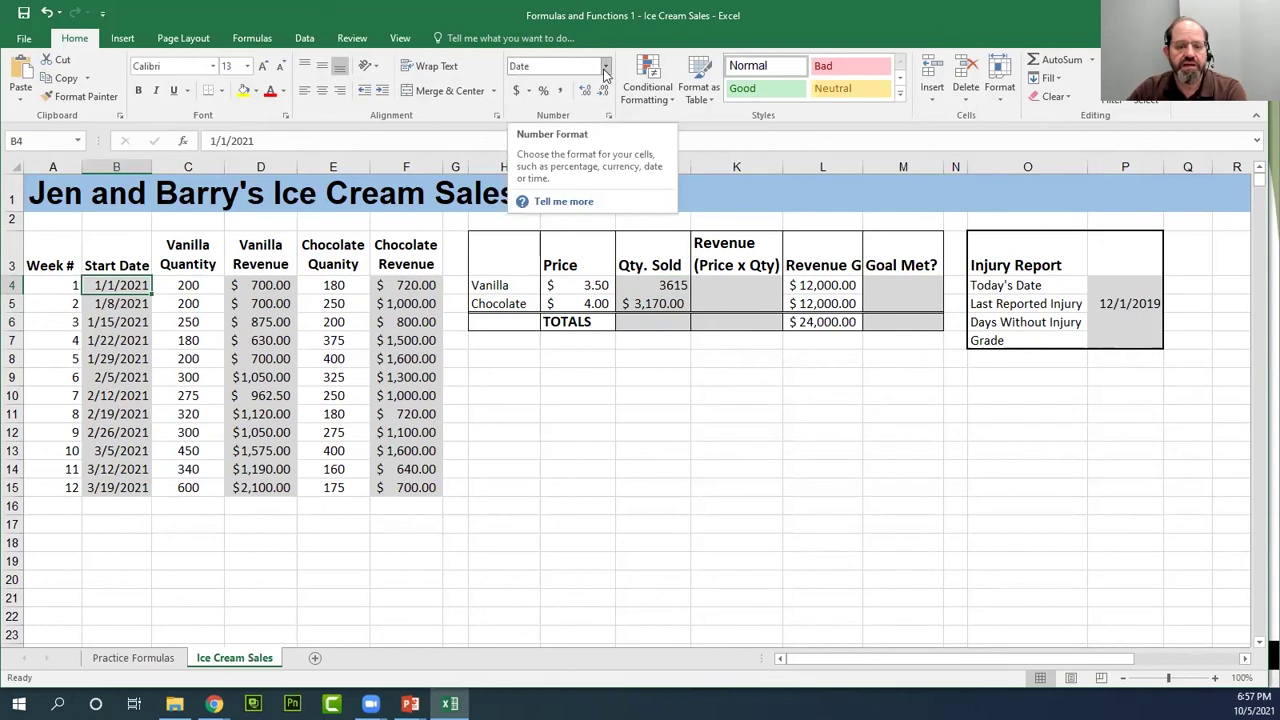
left_click(190, 287)
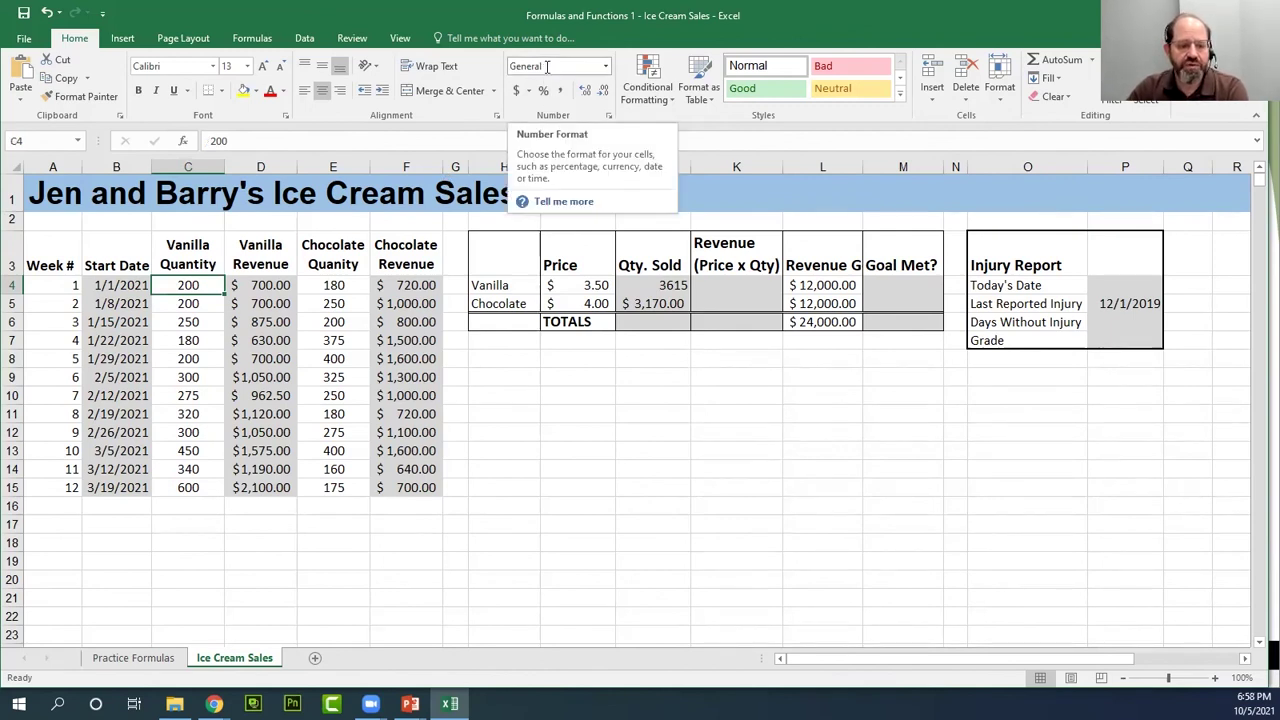
left_click(207, 266)
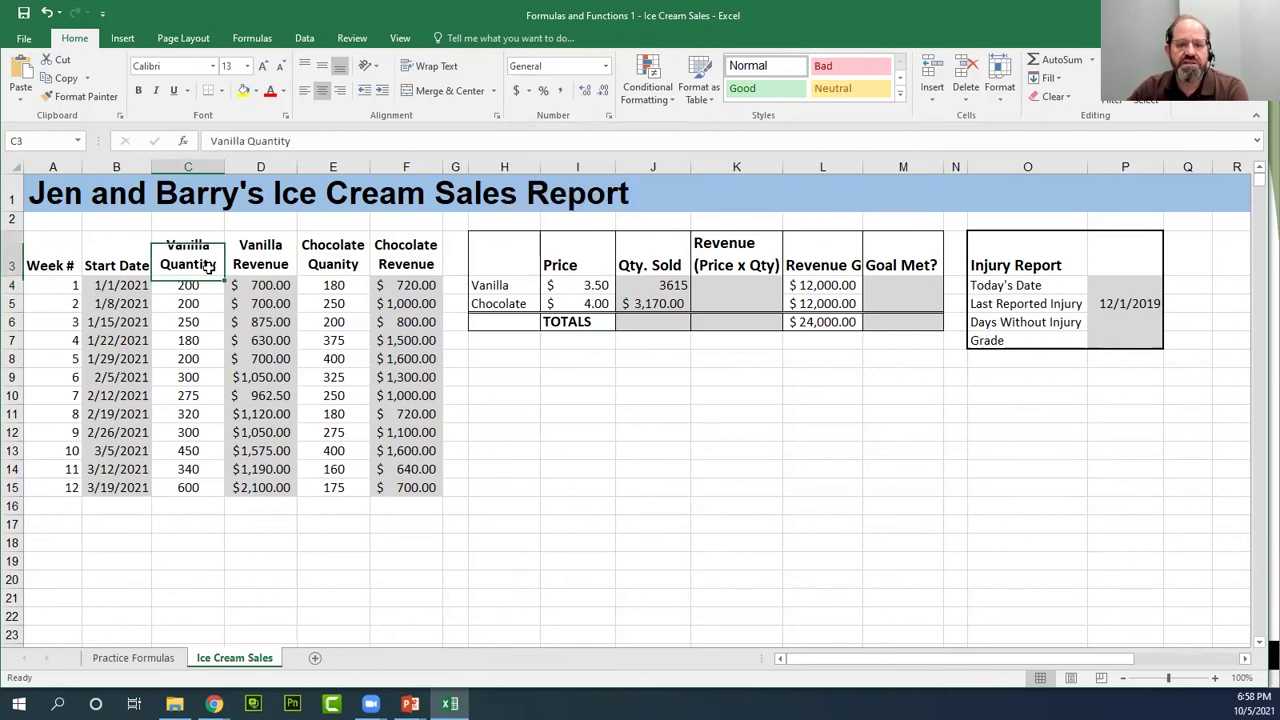
left_click(204, 289)
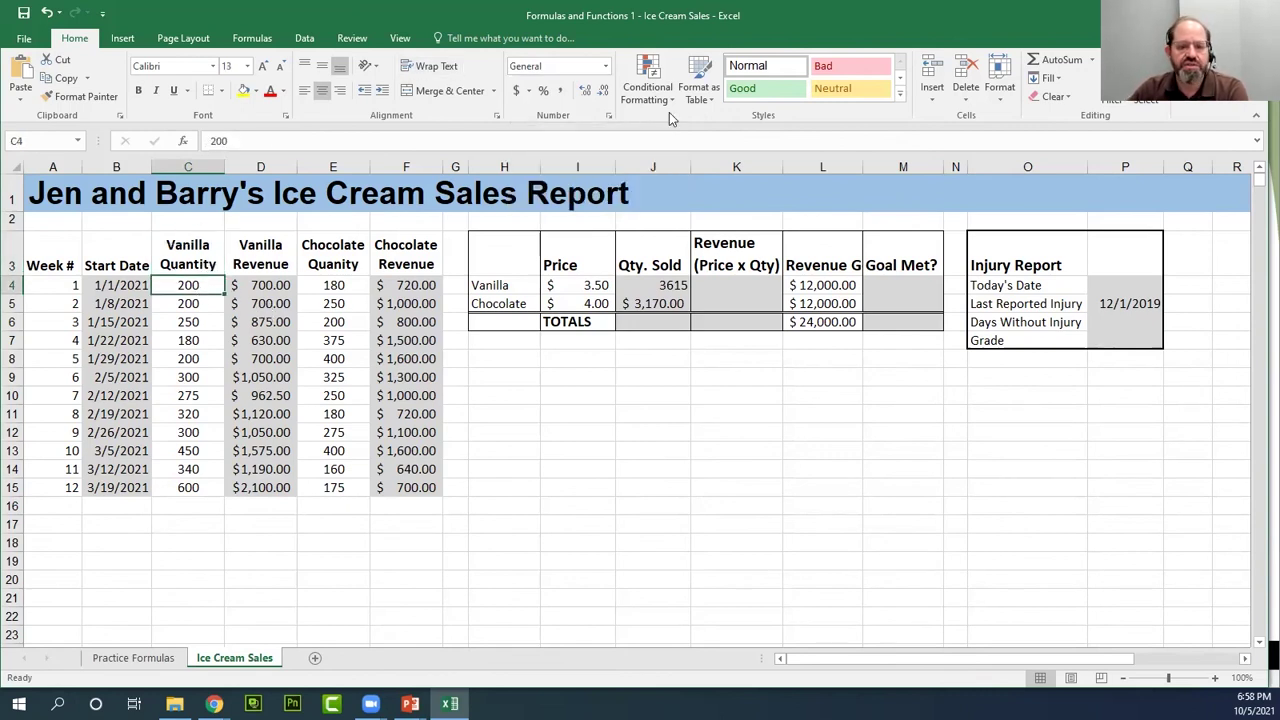
left_click(607, 66)
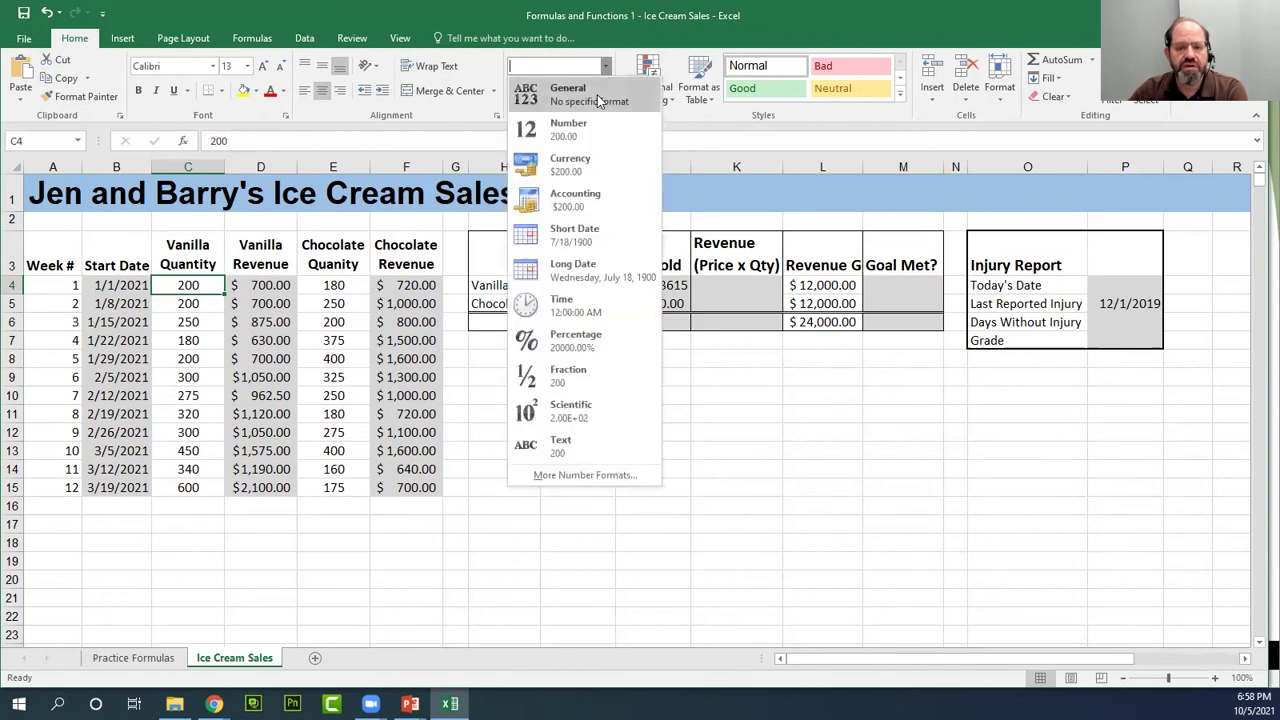
left_click(607, 68)
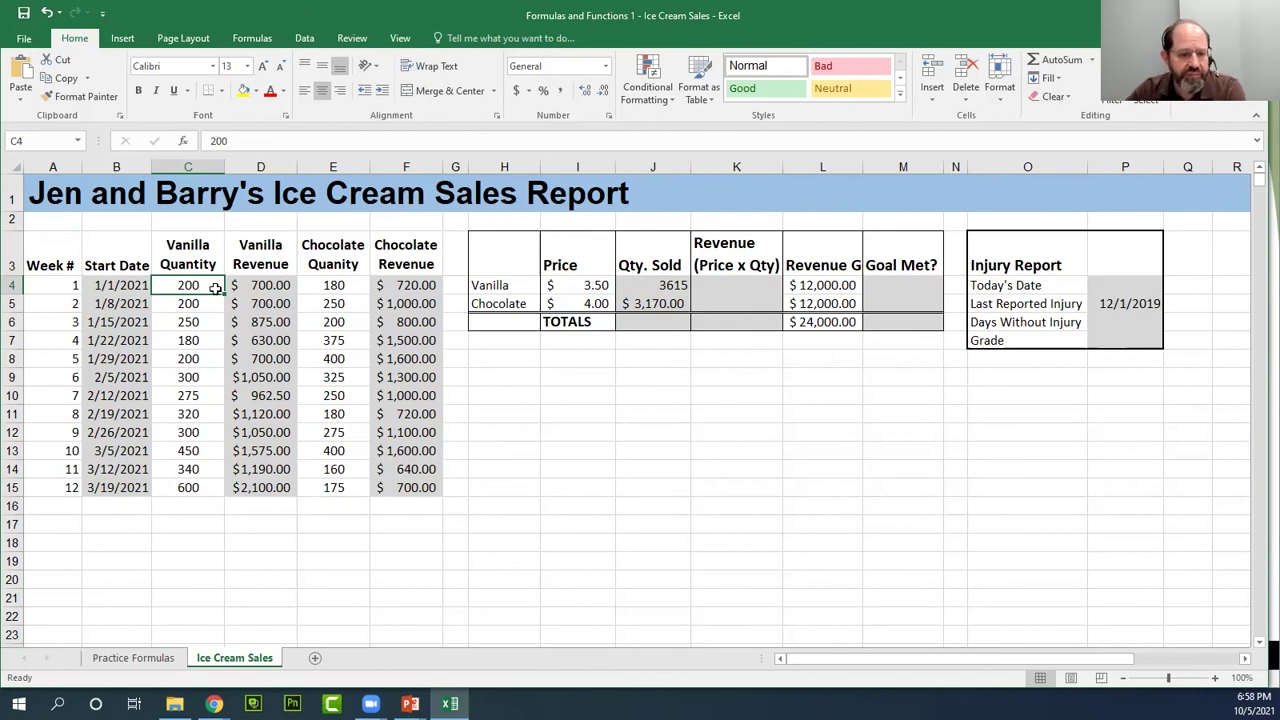
left_click(280, 285)
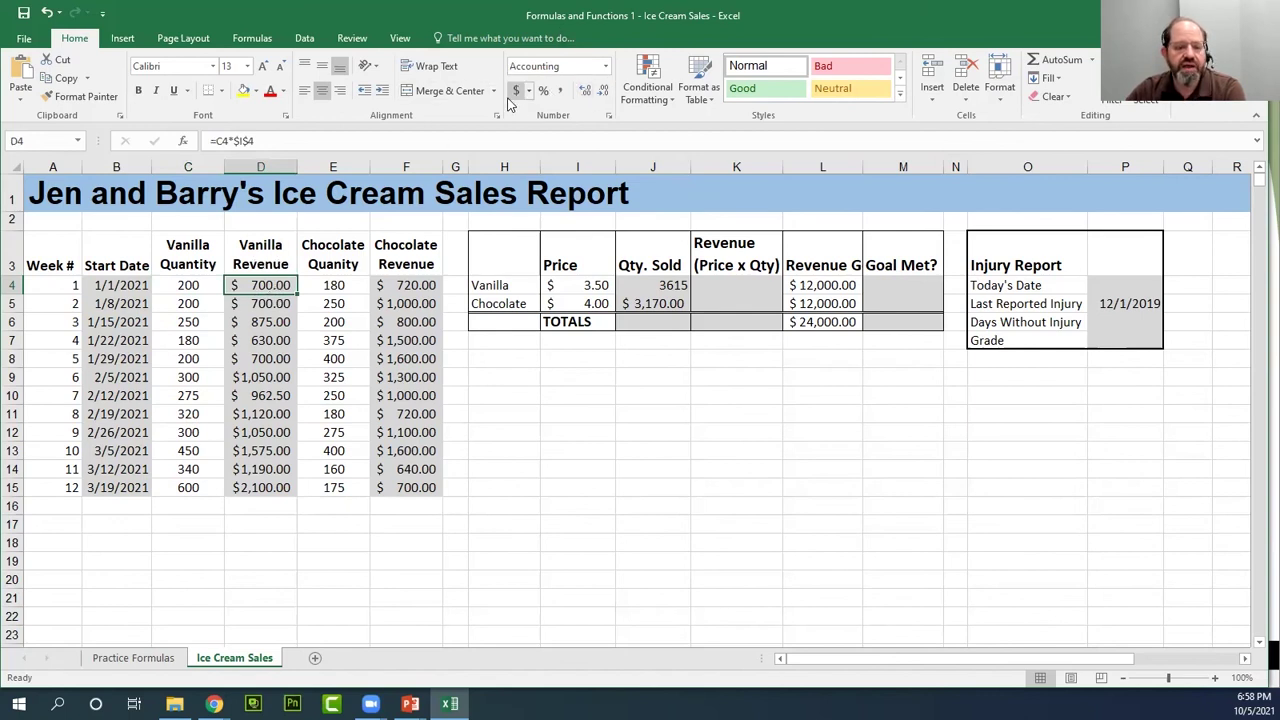
left_click(605, 66)
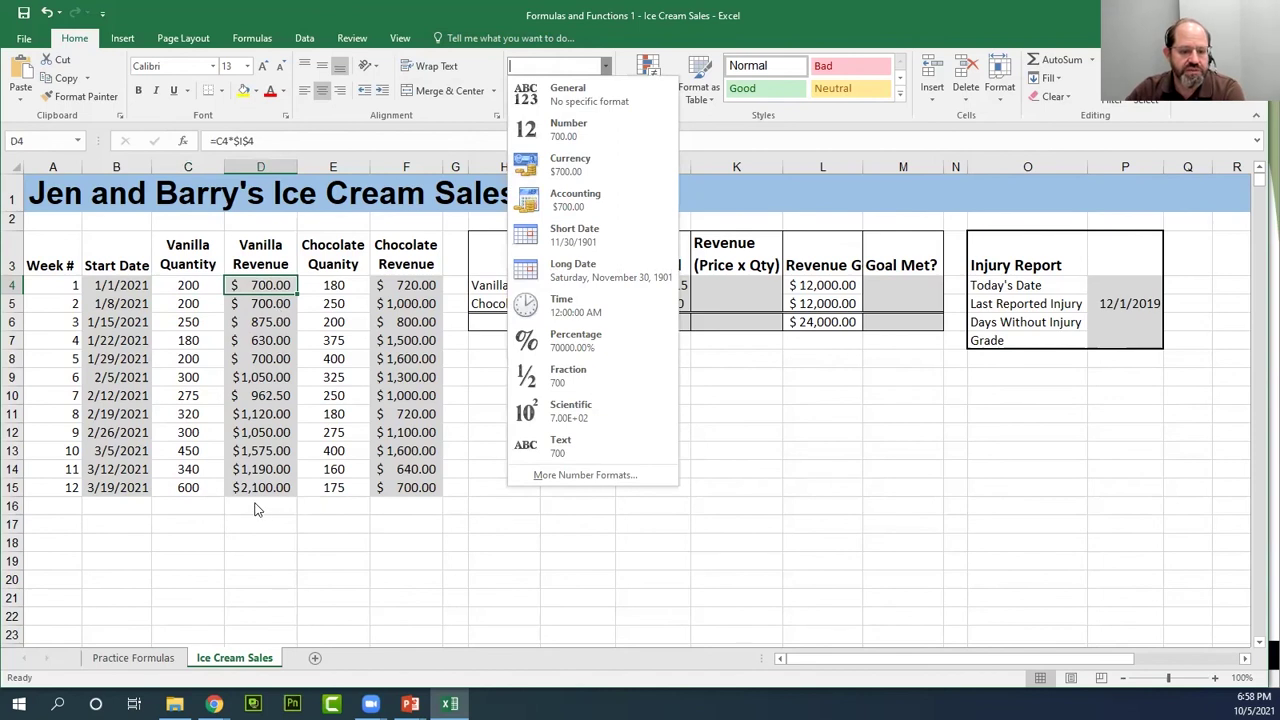
left_click(262, 334)
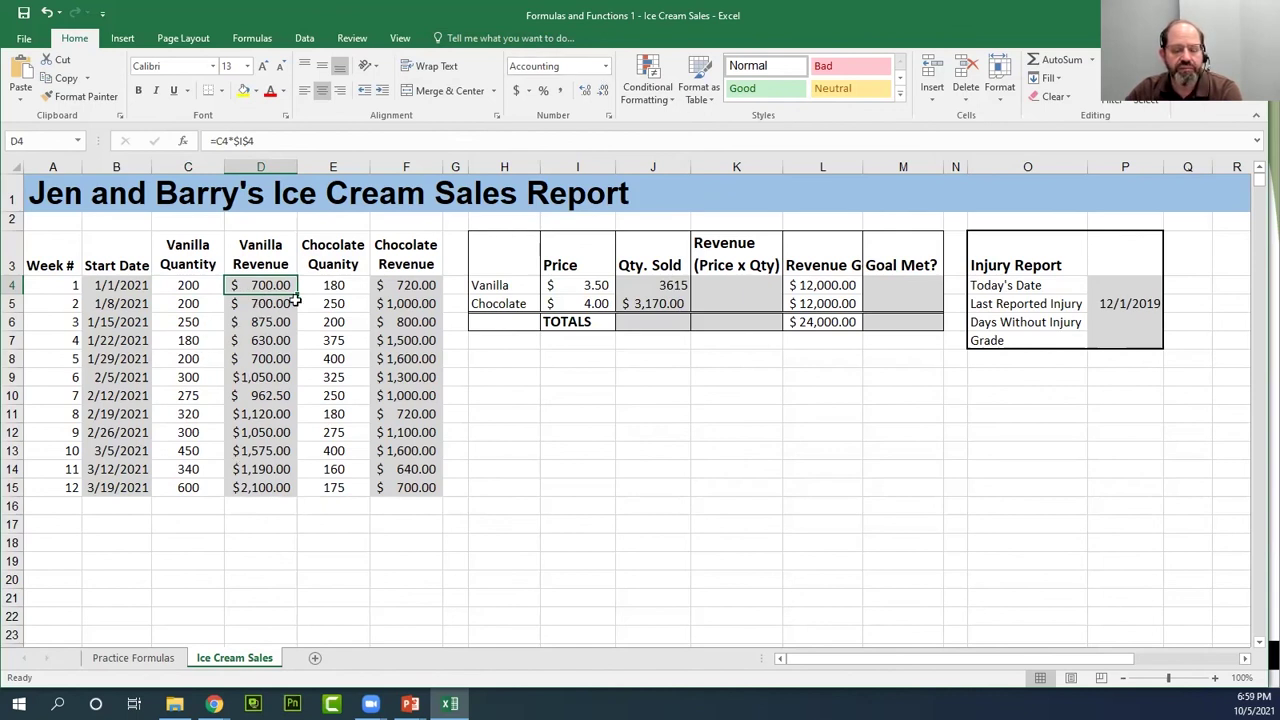
left_click(601, 66)
left_click(605, 66)
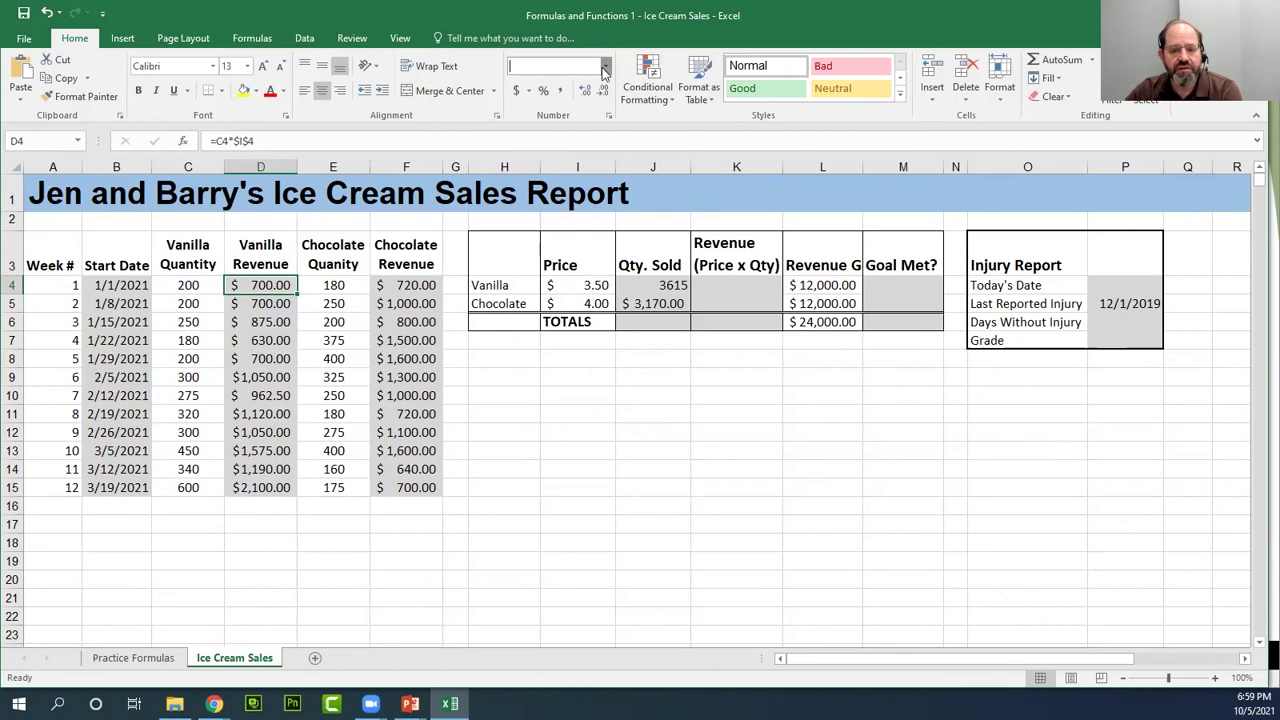
left_click(605, 66)
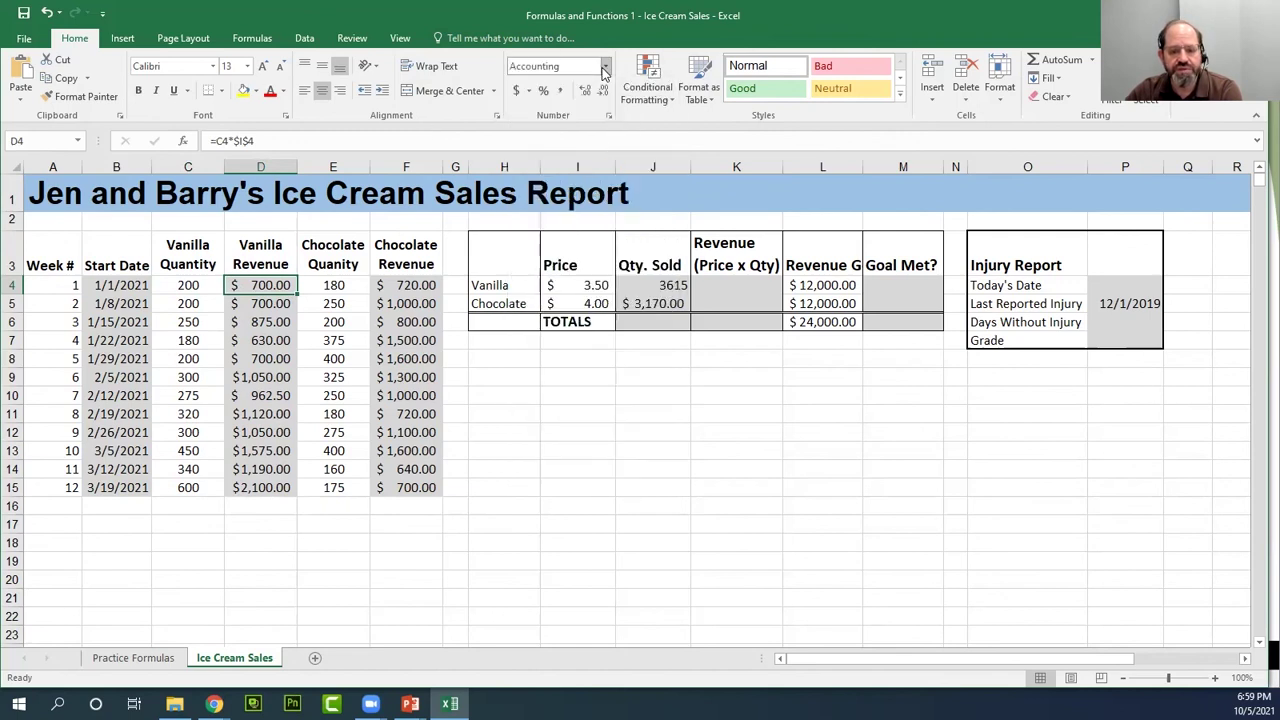
- Change the number format of the Chocolate Qty. Sold total in J5 to General
left_click(666, 305)
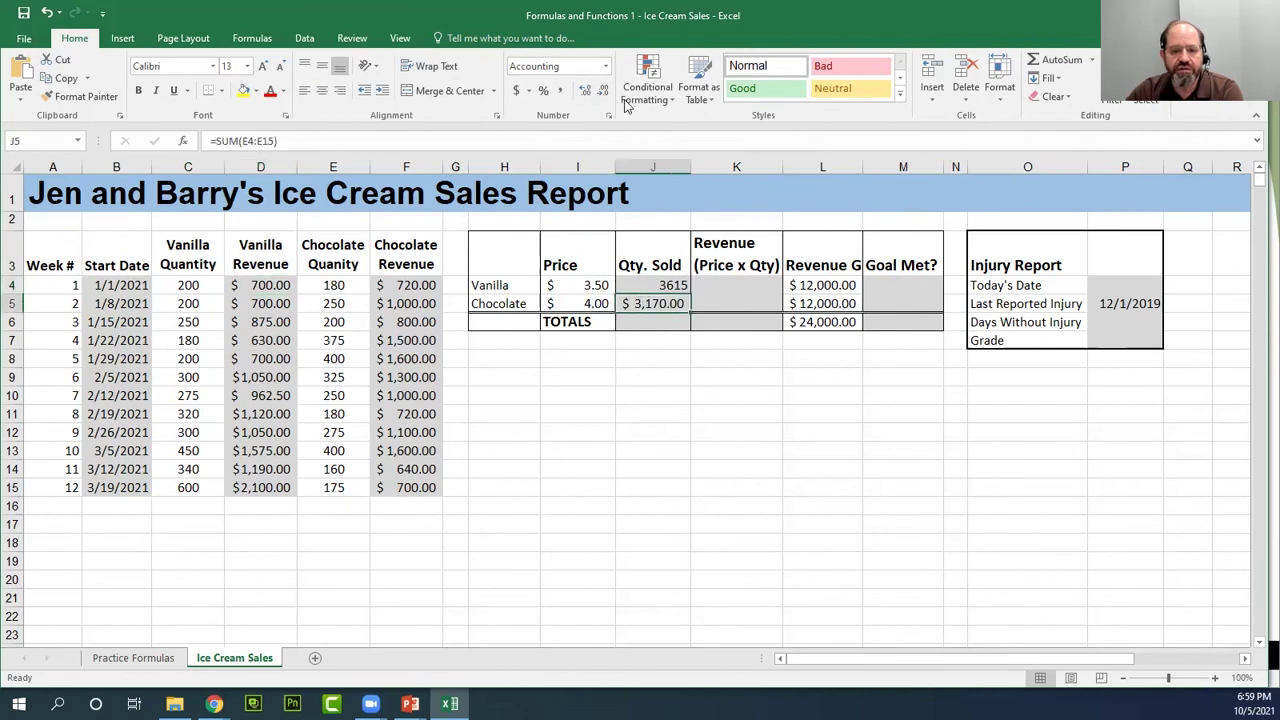
left_click(605, 66)
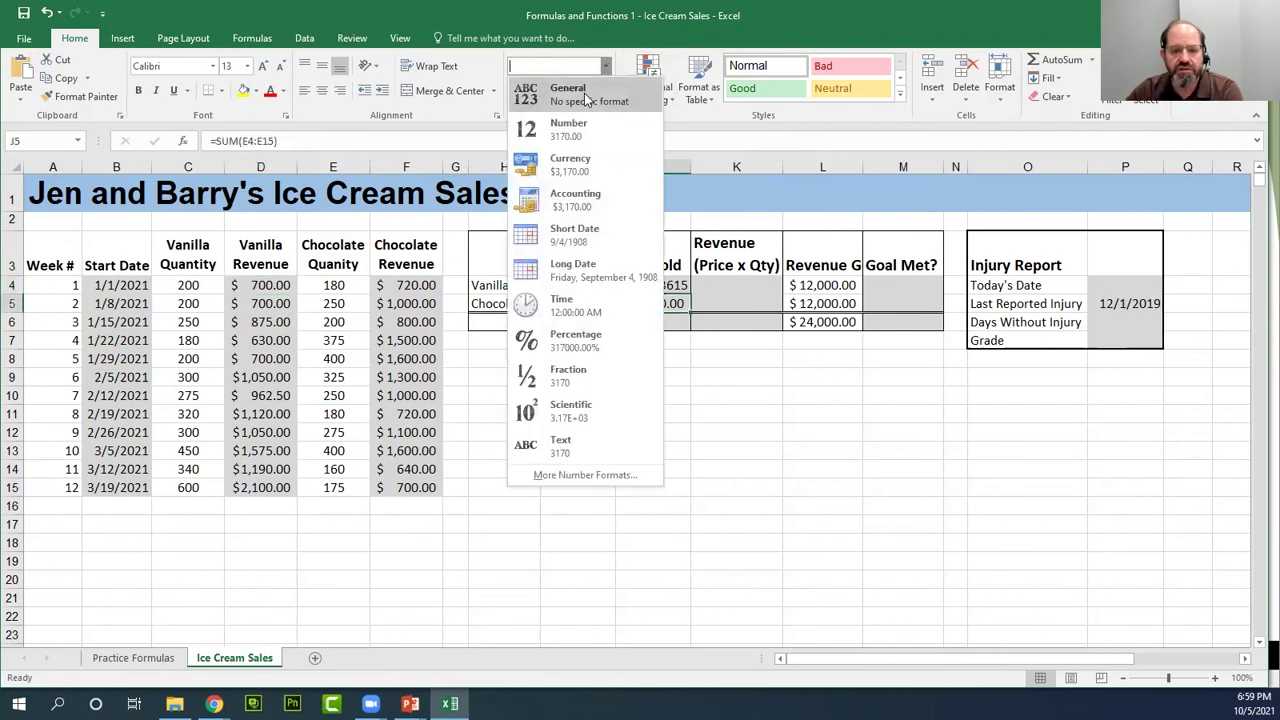
left_click(588, 94)
left_click(651, 287, "shift")
key("ctrl+c")
left_click(666, 323)
key("Escape")
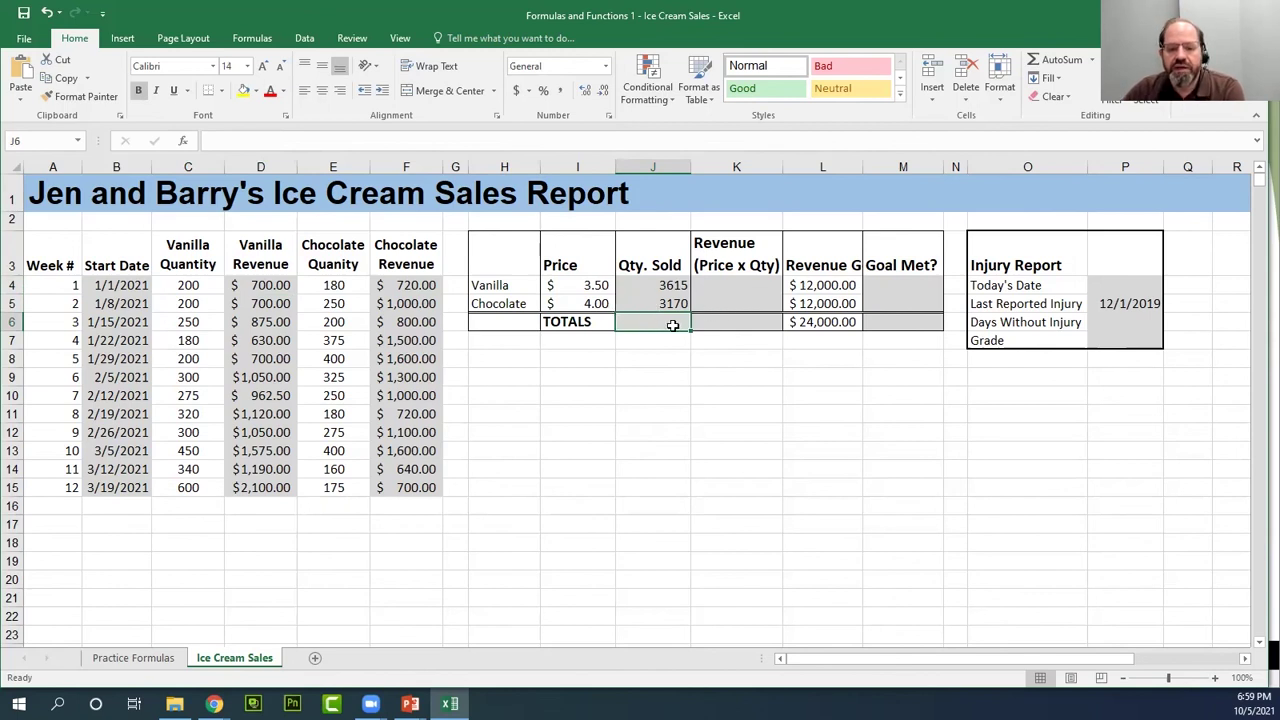
left_click(673, 268)
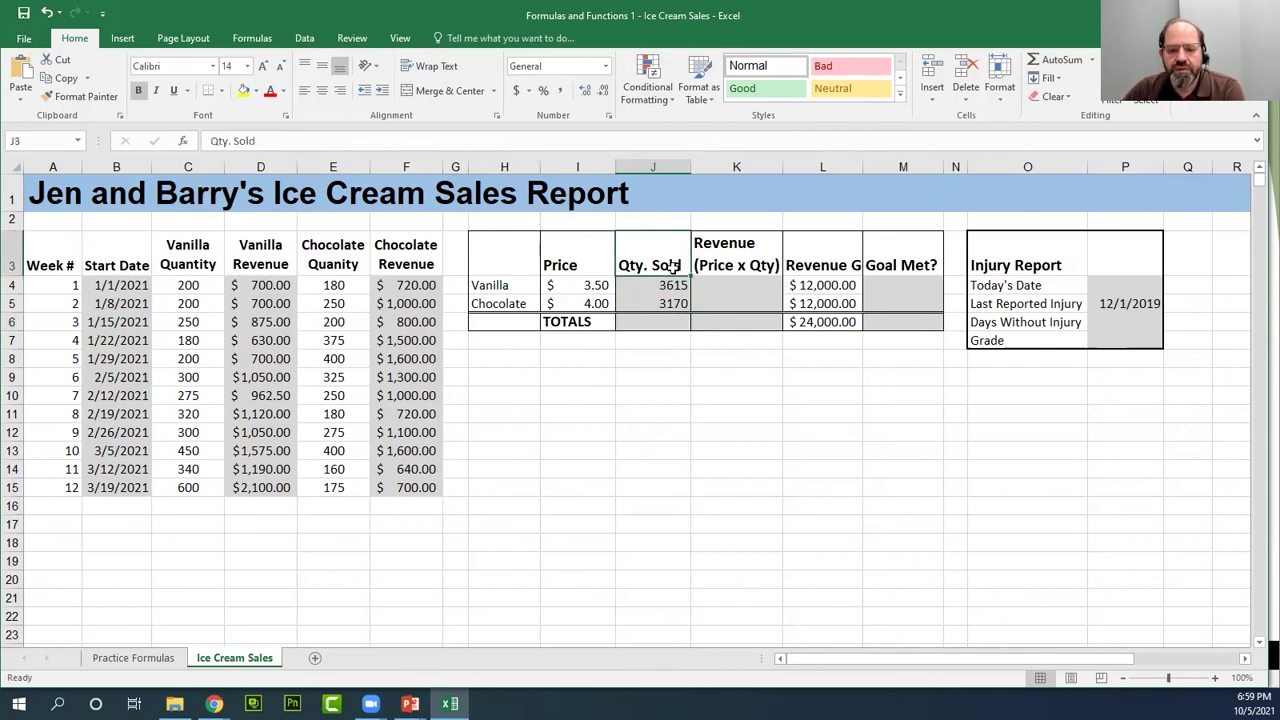
- Add a SUM of J4:J5 in the TOTALS row's Qty. Sold cell J6 and check its formula
left_click(669, 320)
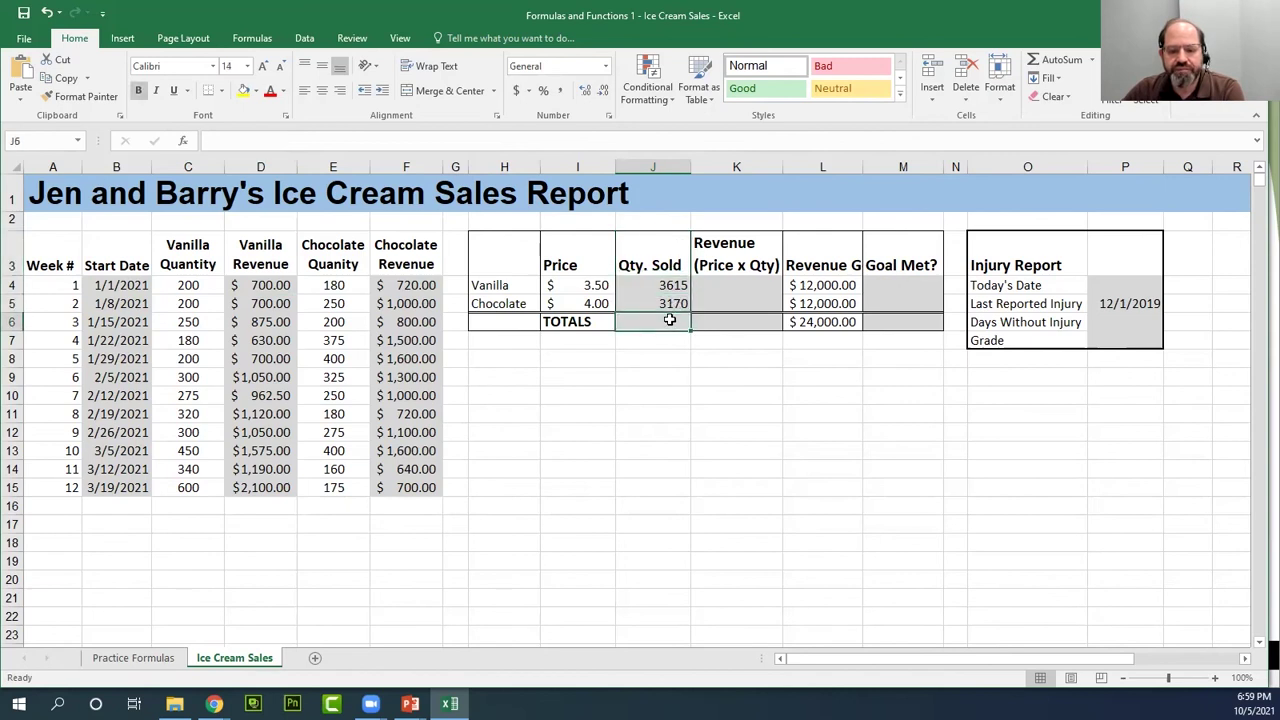
left_click(1057, 62)
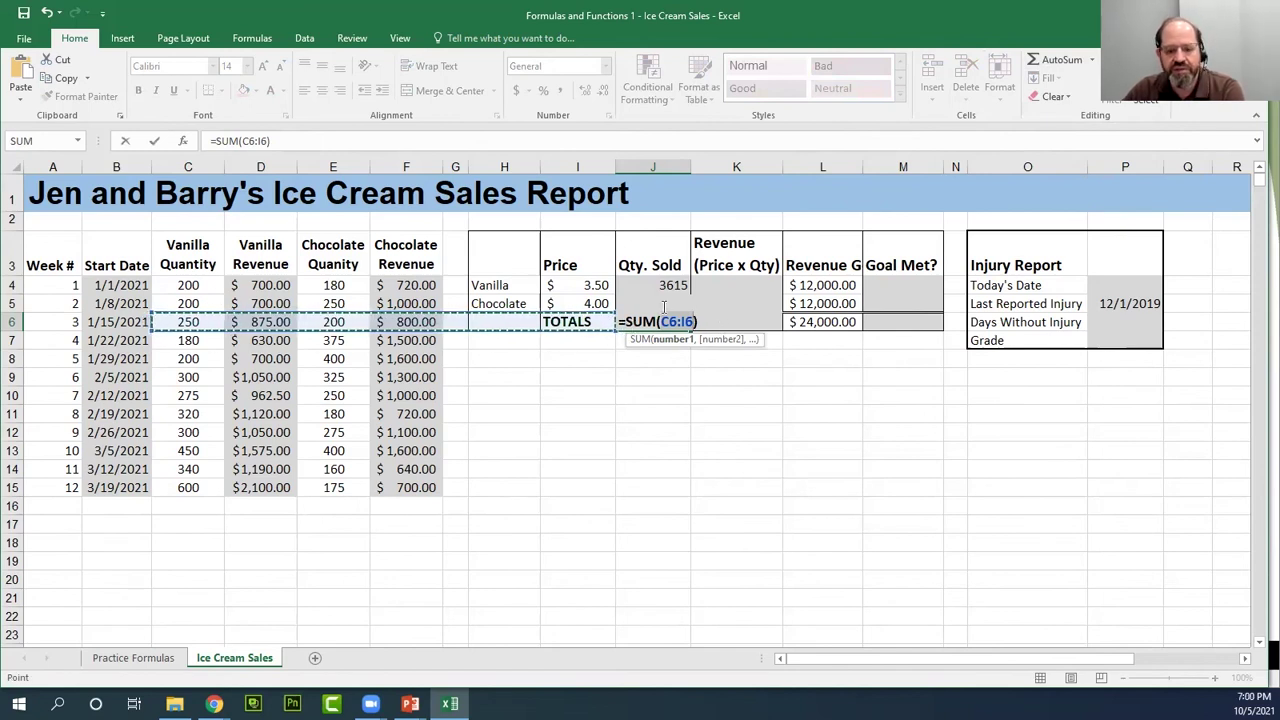
left_click_drag(662, 285, 662, 302)
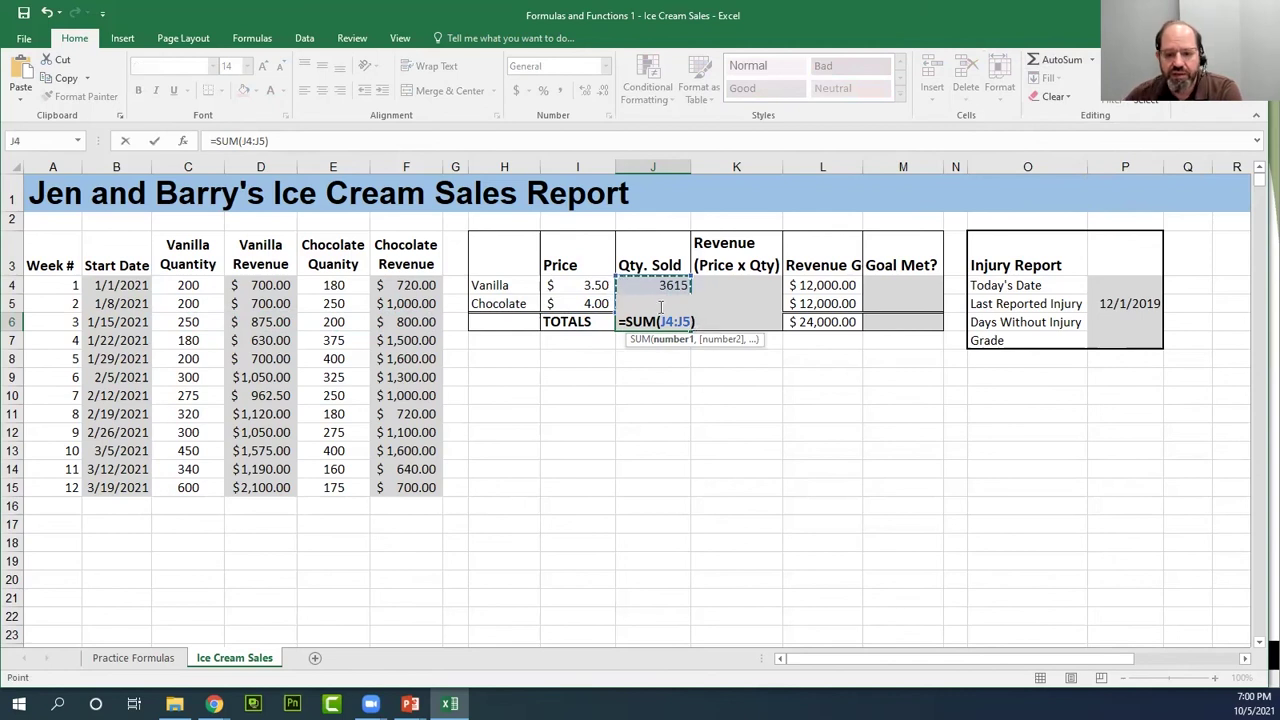
key("Return")
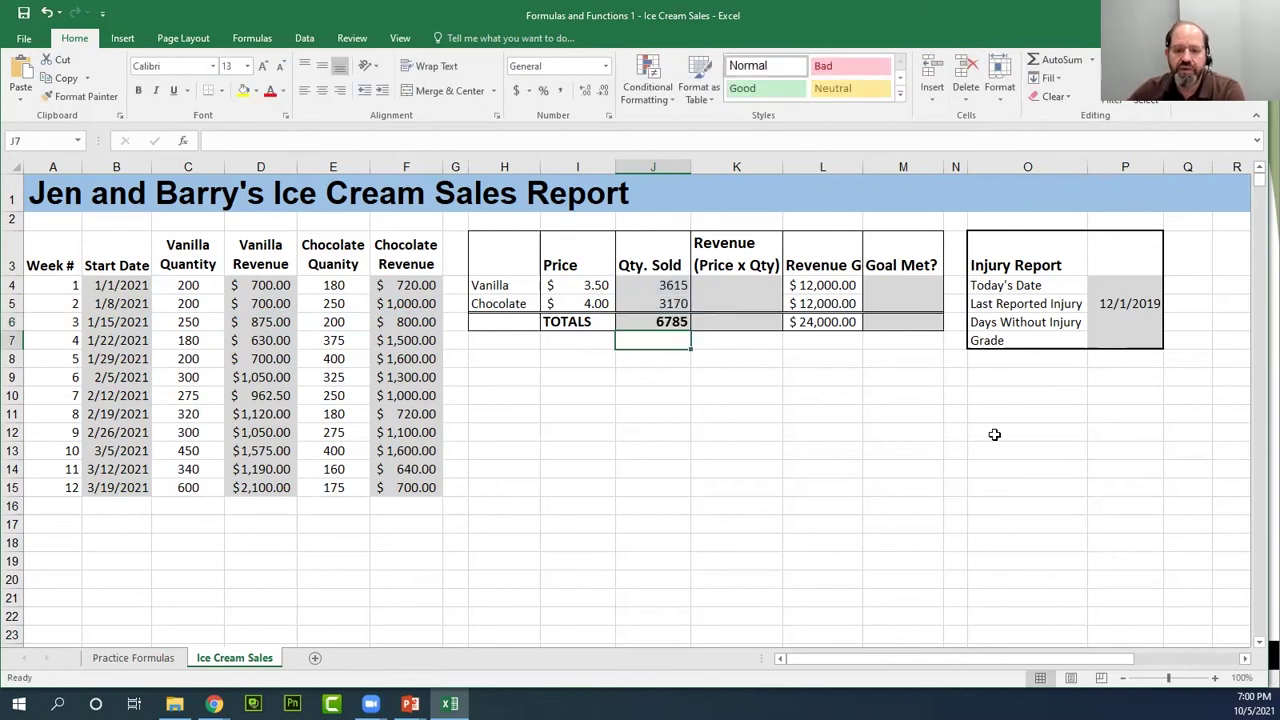
double_click(670, 321)
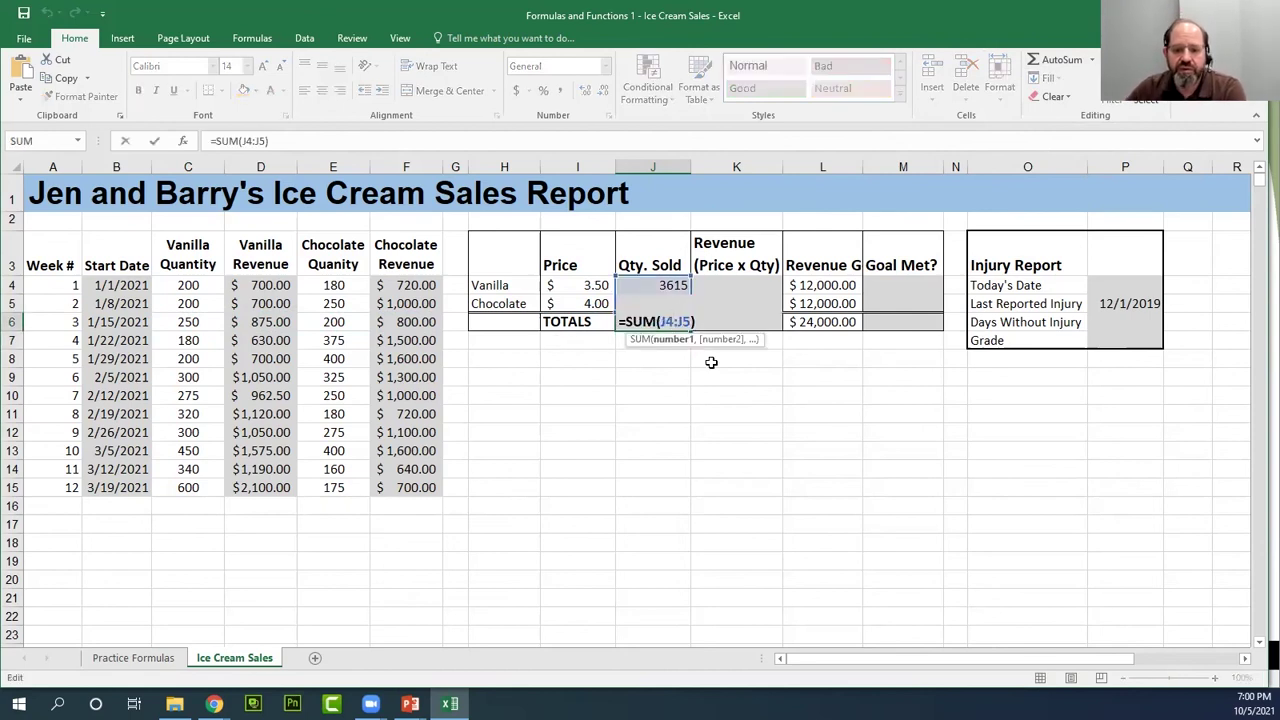
- Extend the Chocolate row's Qty. Sold formula in J5 to =SUM(E4:E15,C4:C15,A4) and check its arguments
key("Return")
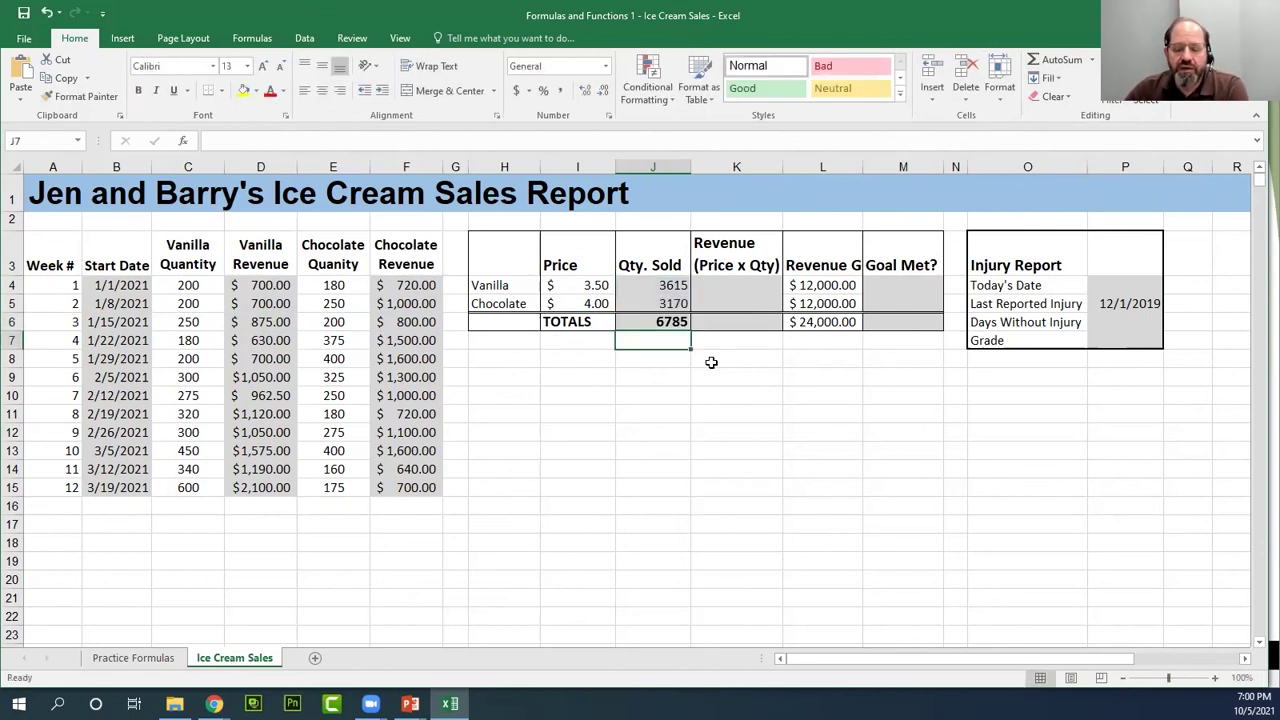
double_click(678, 306)
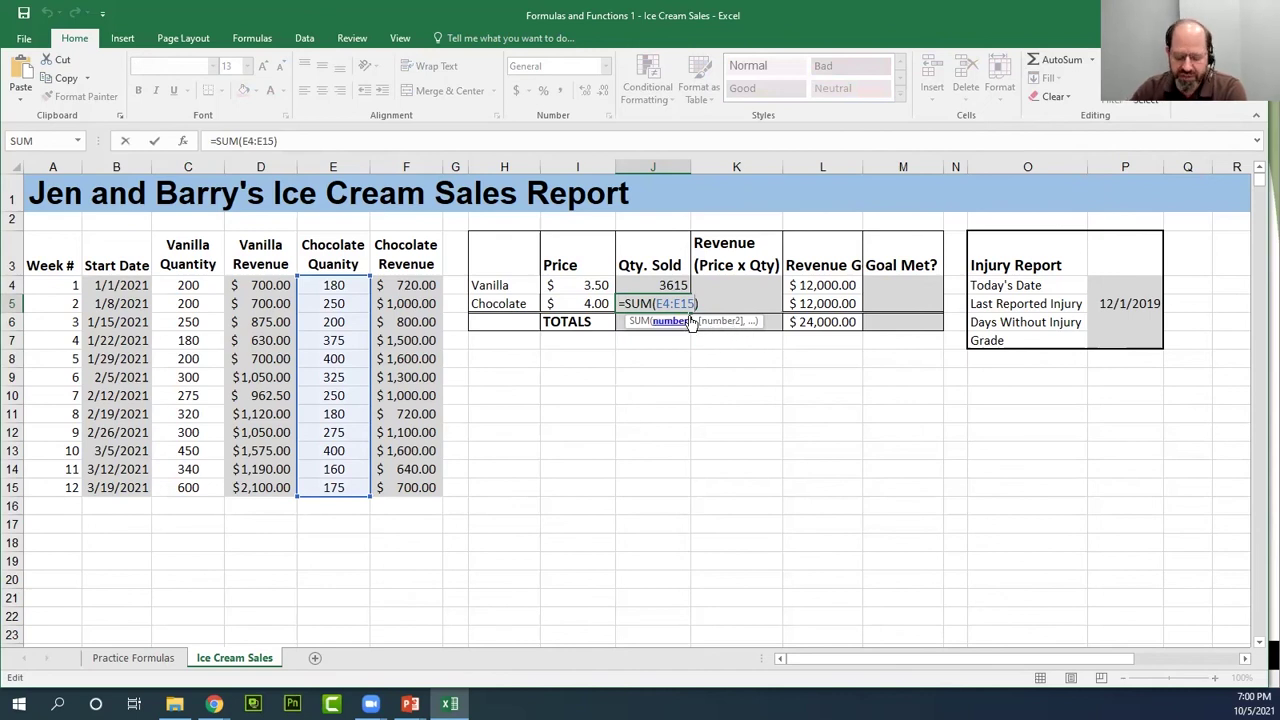
type(",")
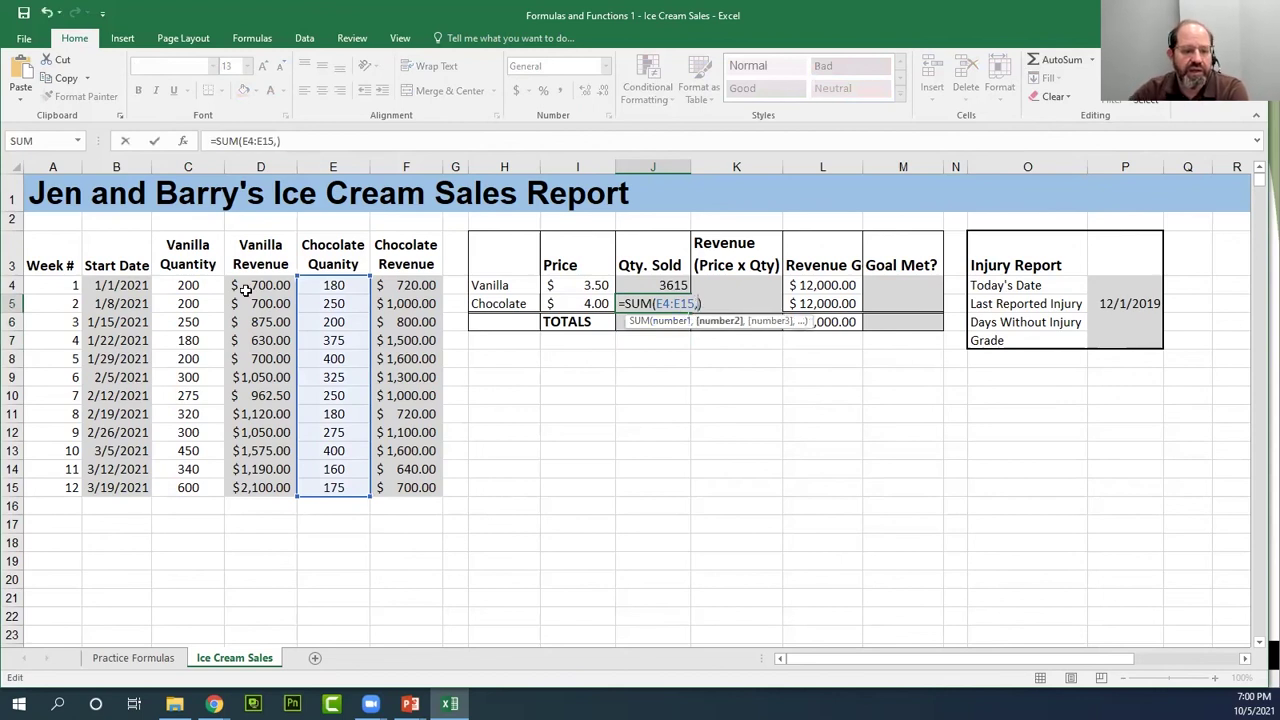
left_click_drag(205, 282, 188, 487)
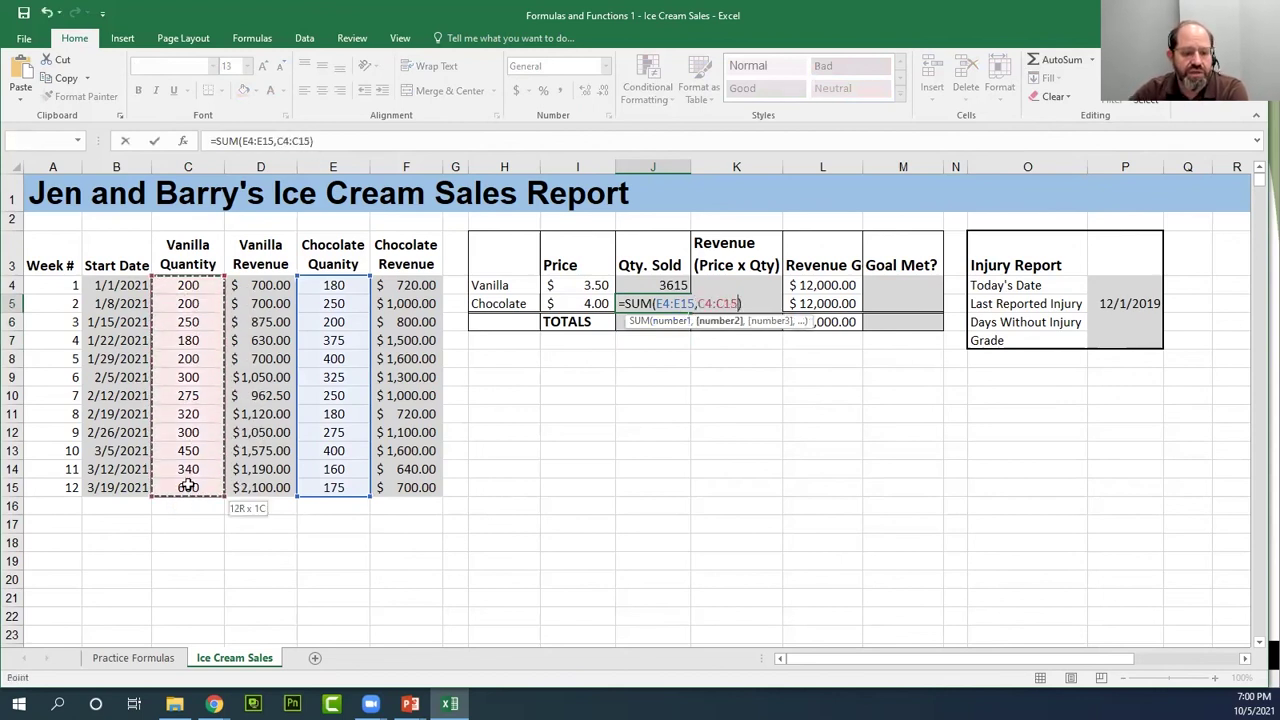
type(",")
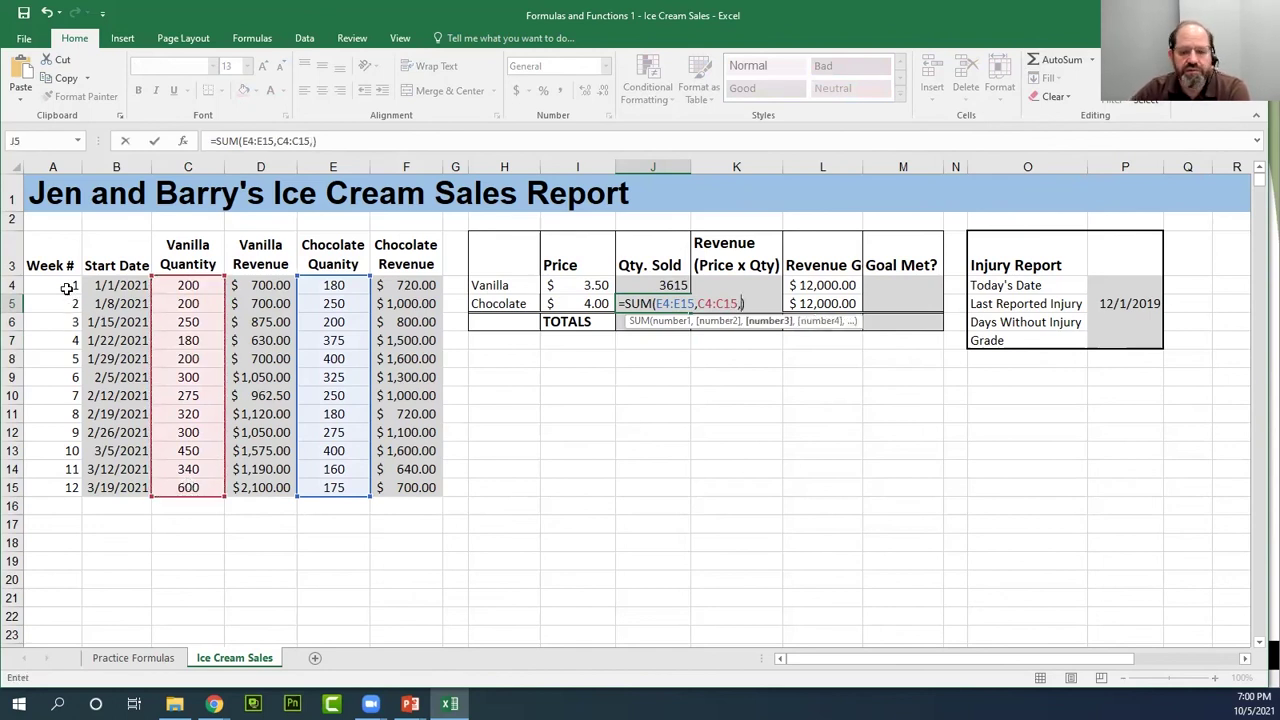
key("Return")
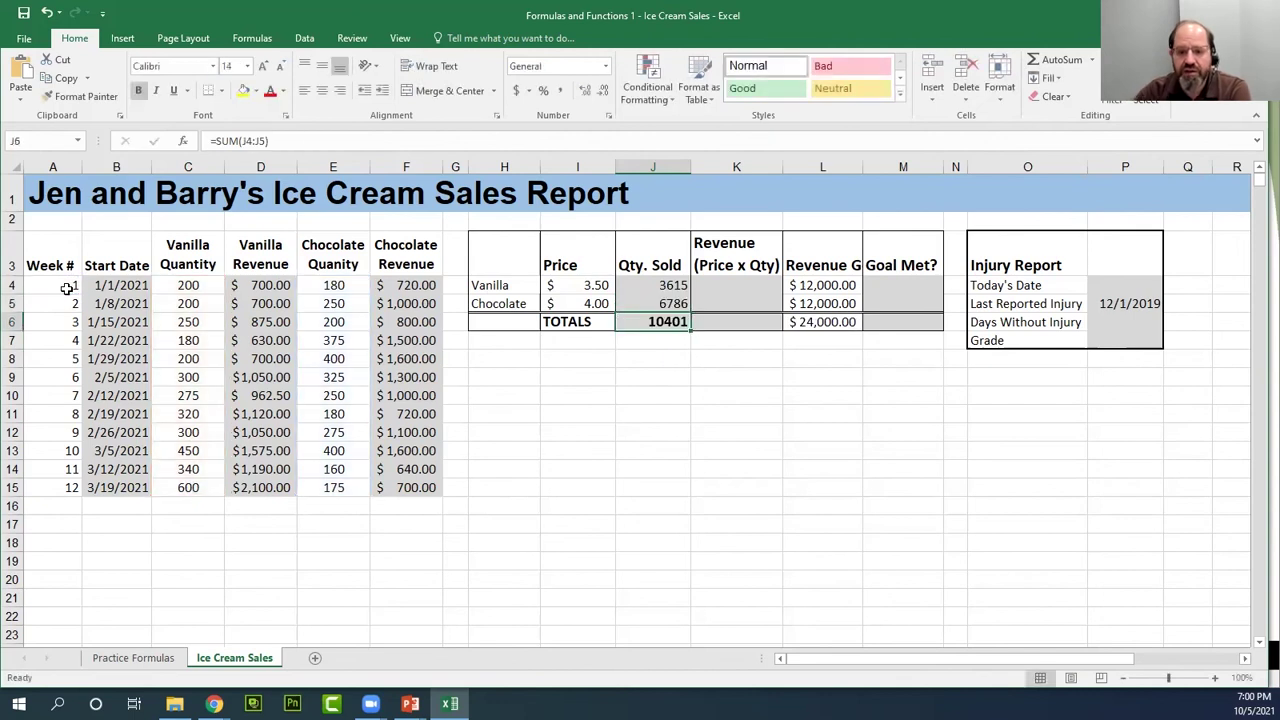
double_click(653, 303)
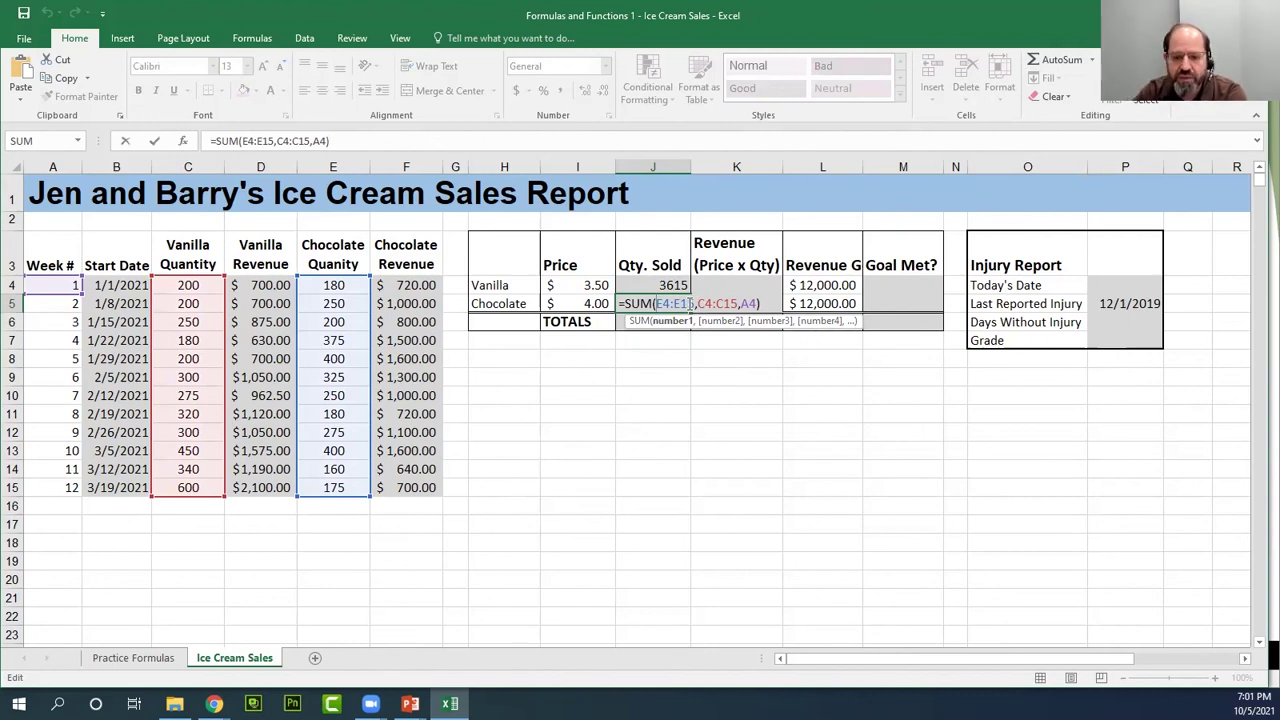
key("ctrl+Return")
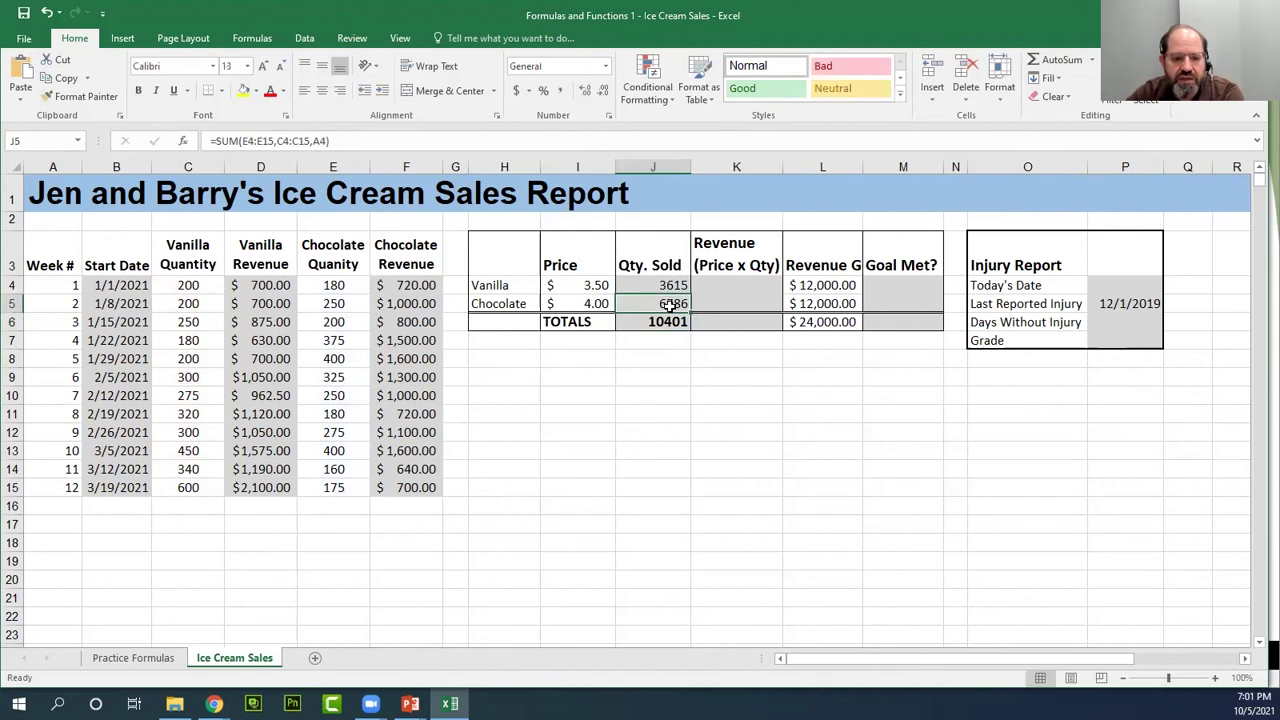
- Replace the formula in J5 with an AutoSum of only the chocolate quantities E4:E15
left_click(1066, 61)
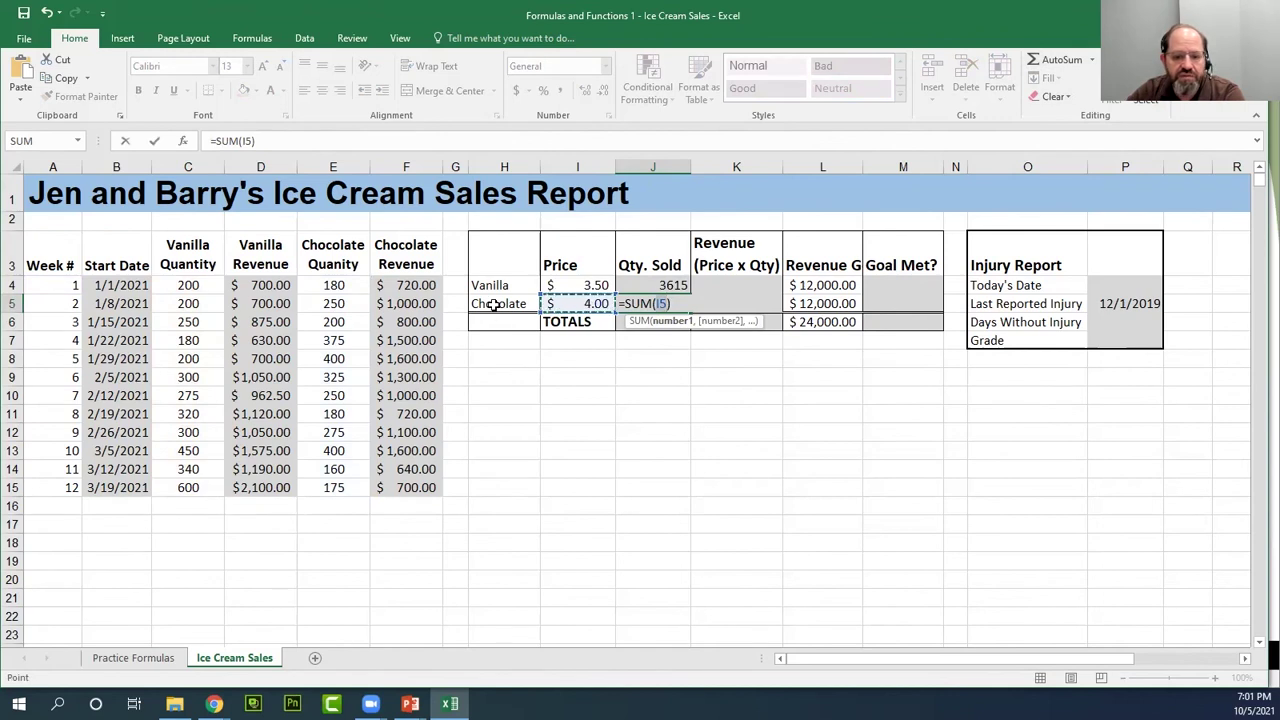
left_click_drag(352, 287, 333, 488)
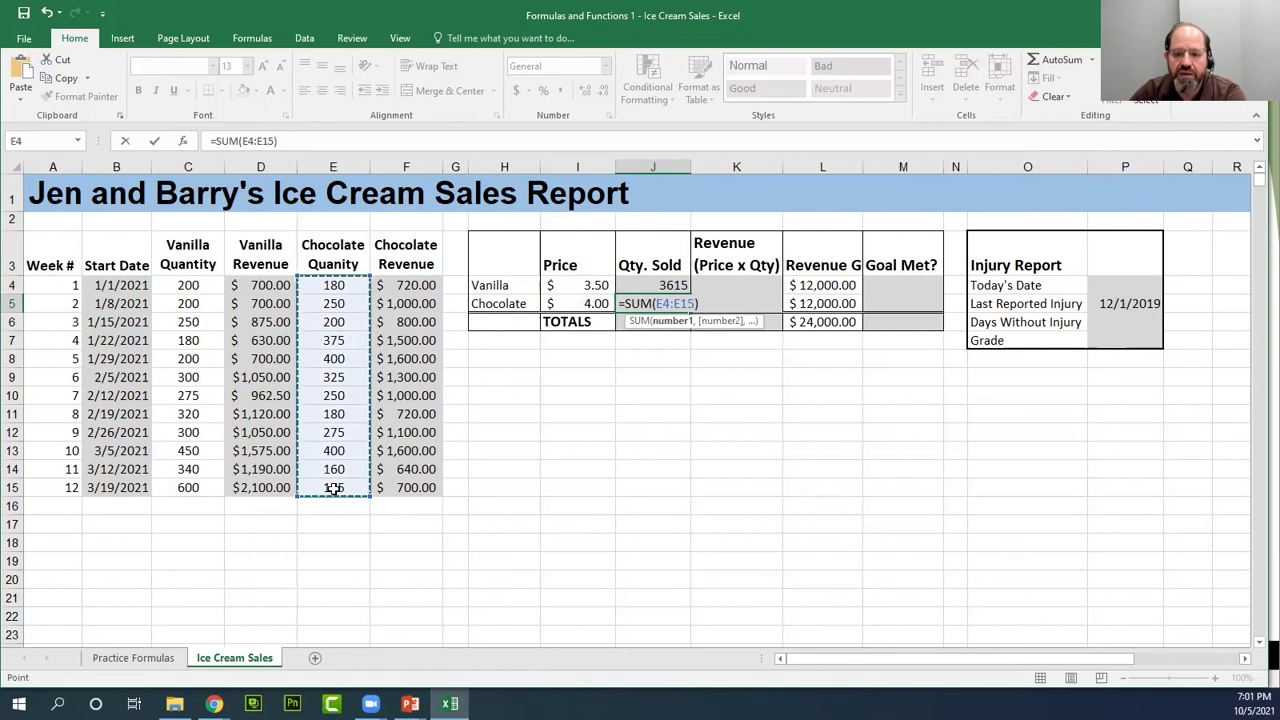
key("Return")
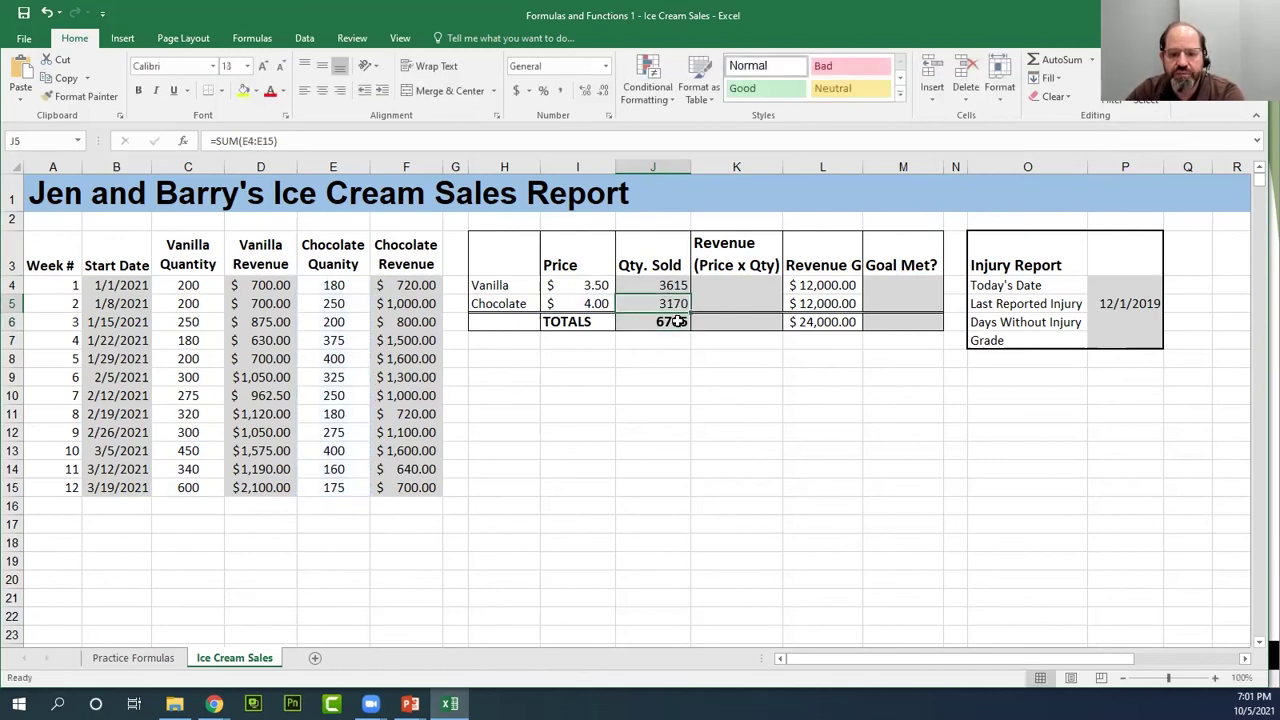
- Calculate the Vanilla row's revenue in K4 as price times quantity sold with =I4*J4
left_click(744, 287)
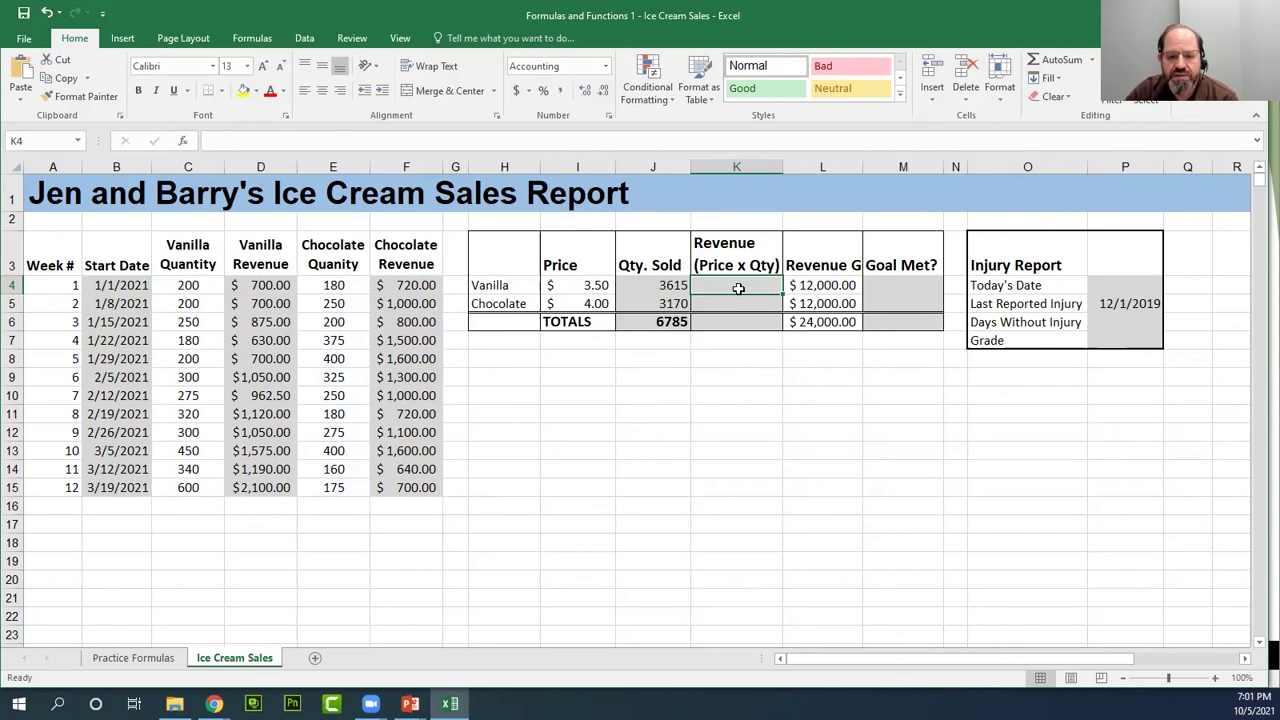
left_click_drag(288, 285, 288, 492)
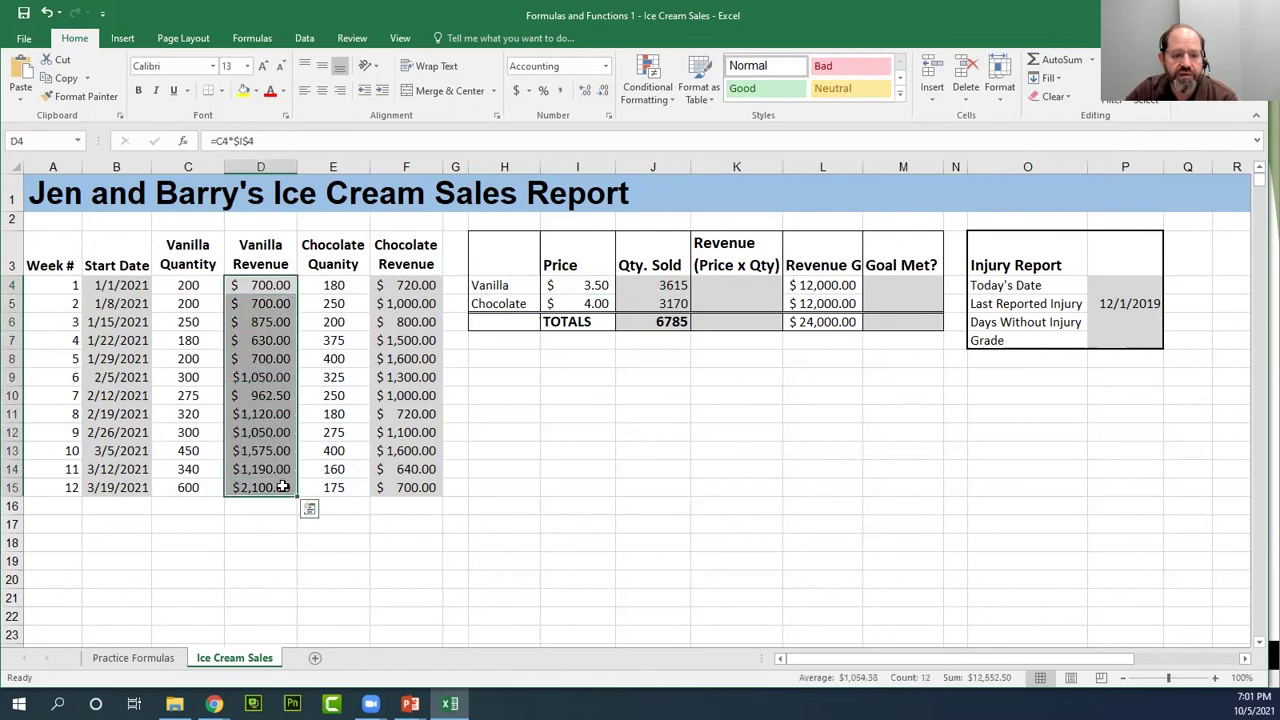
left_click(743, 287)
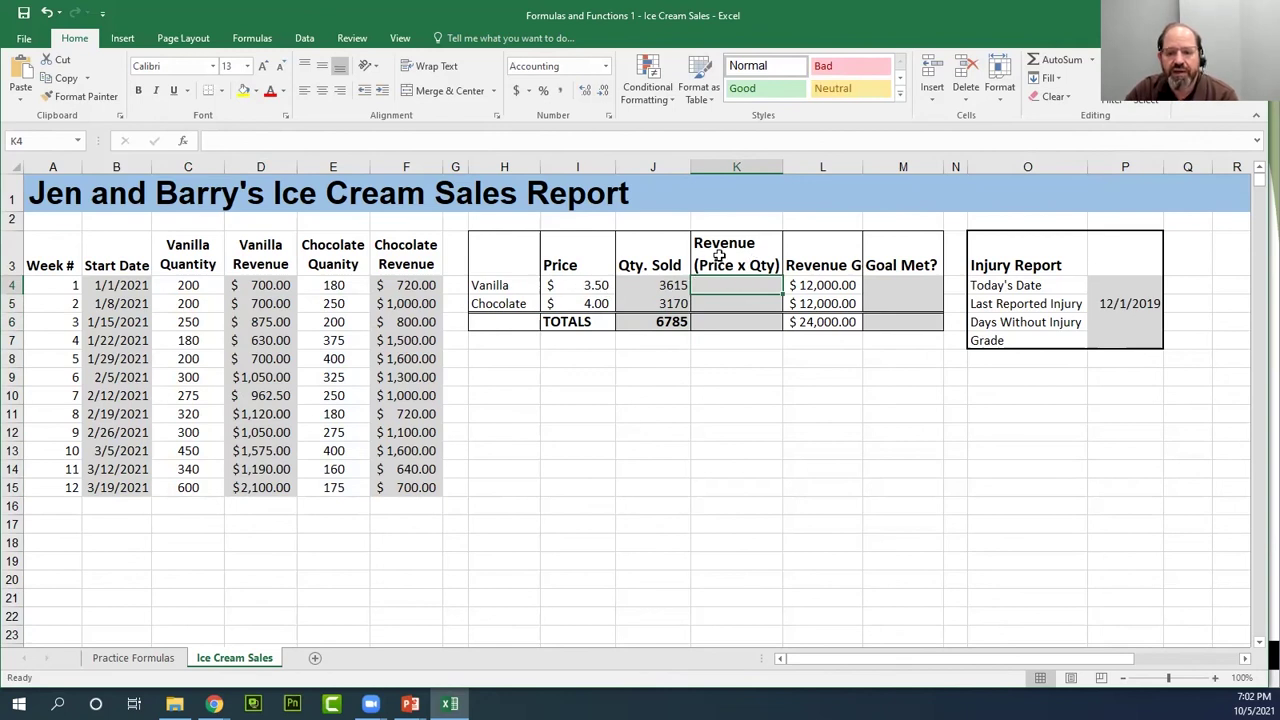
left_click(743, 257)
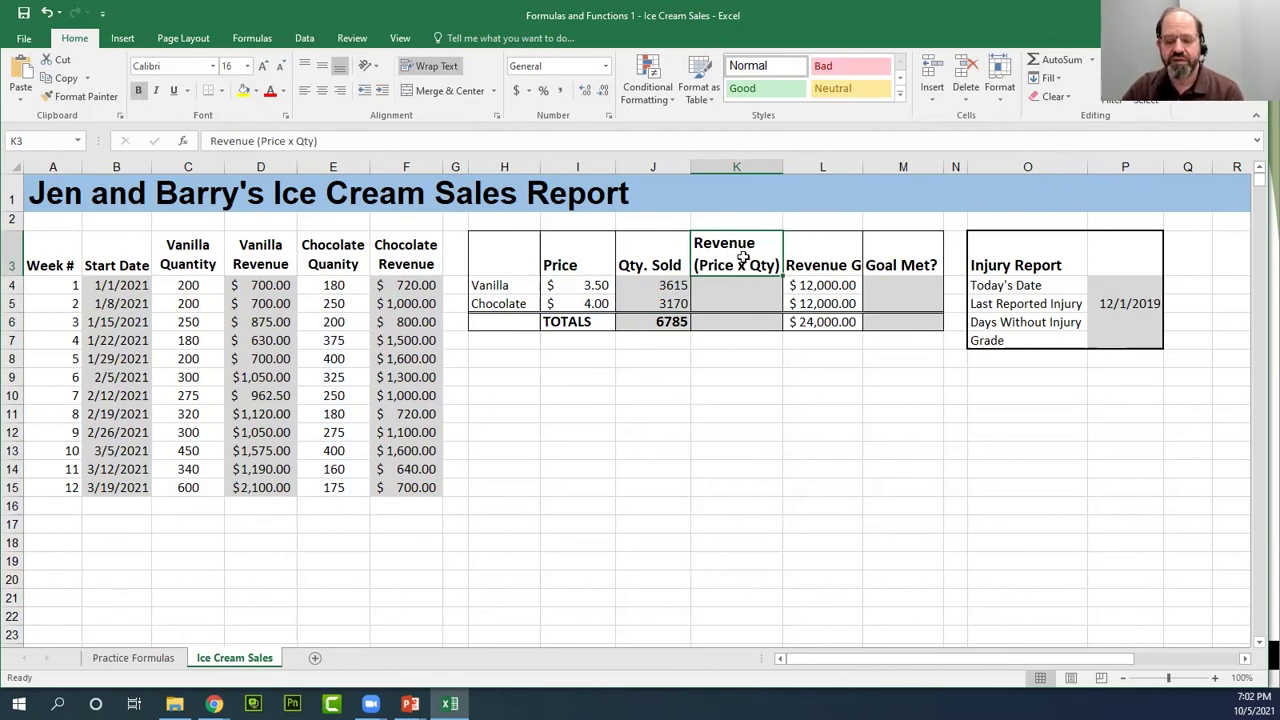
left_click(740, 283)
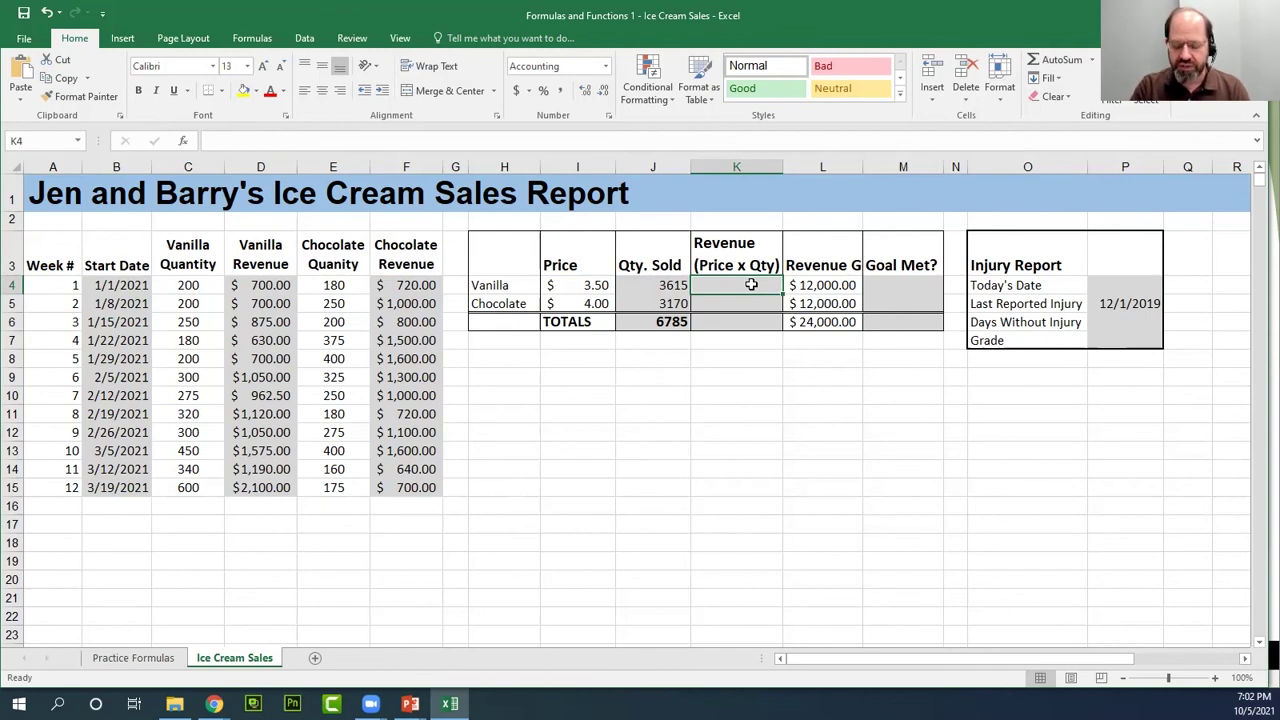
type("=")
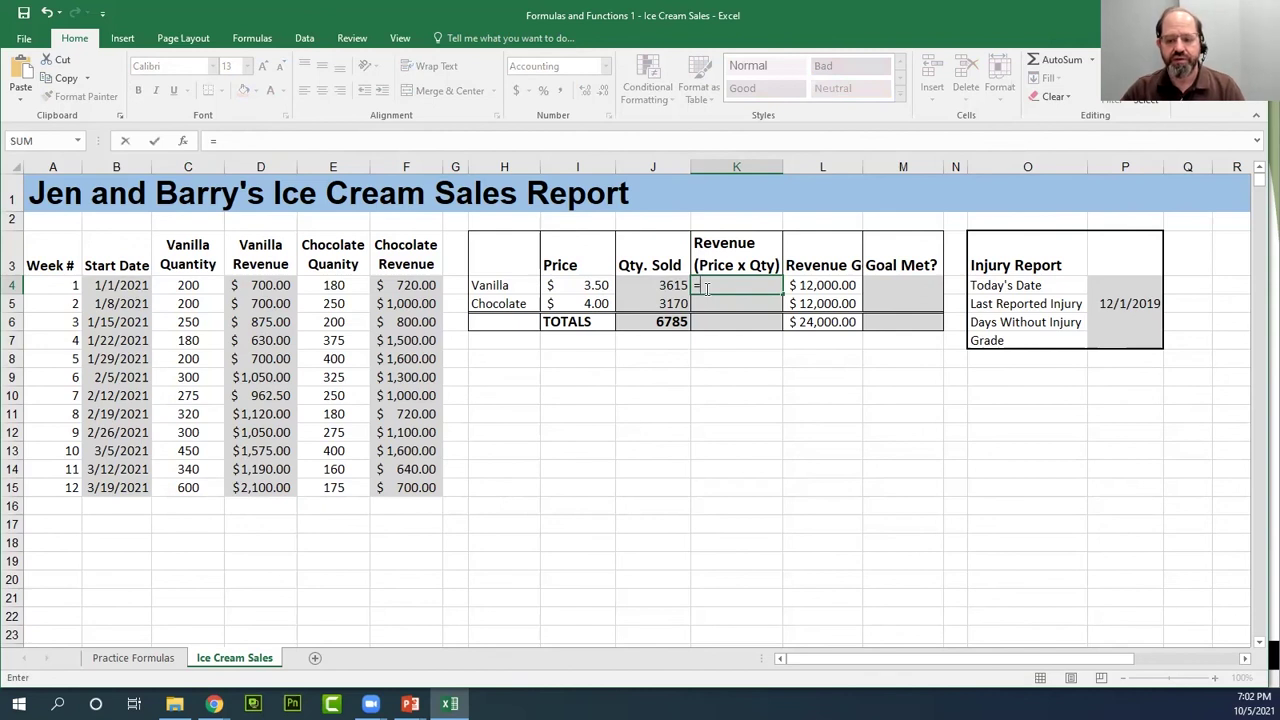
left_click(584, 285)
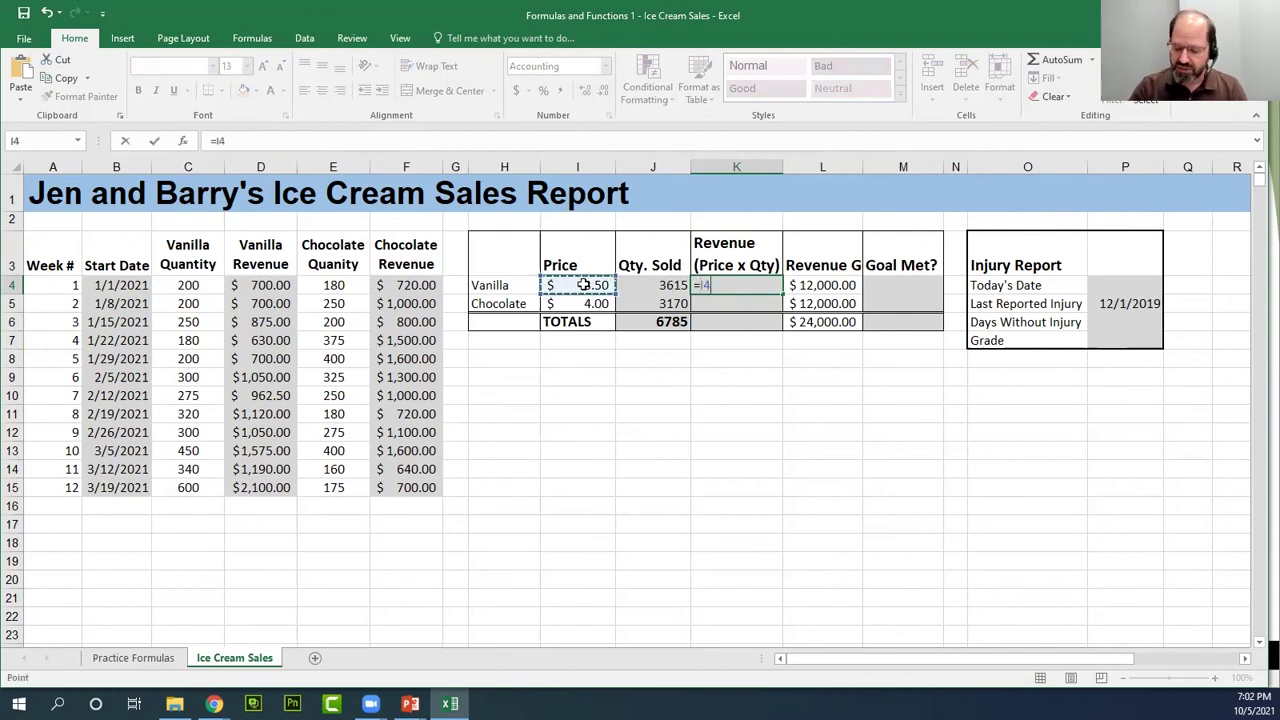
type("*")
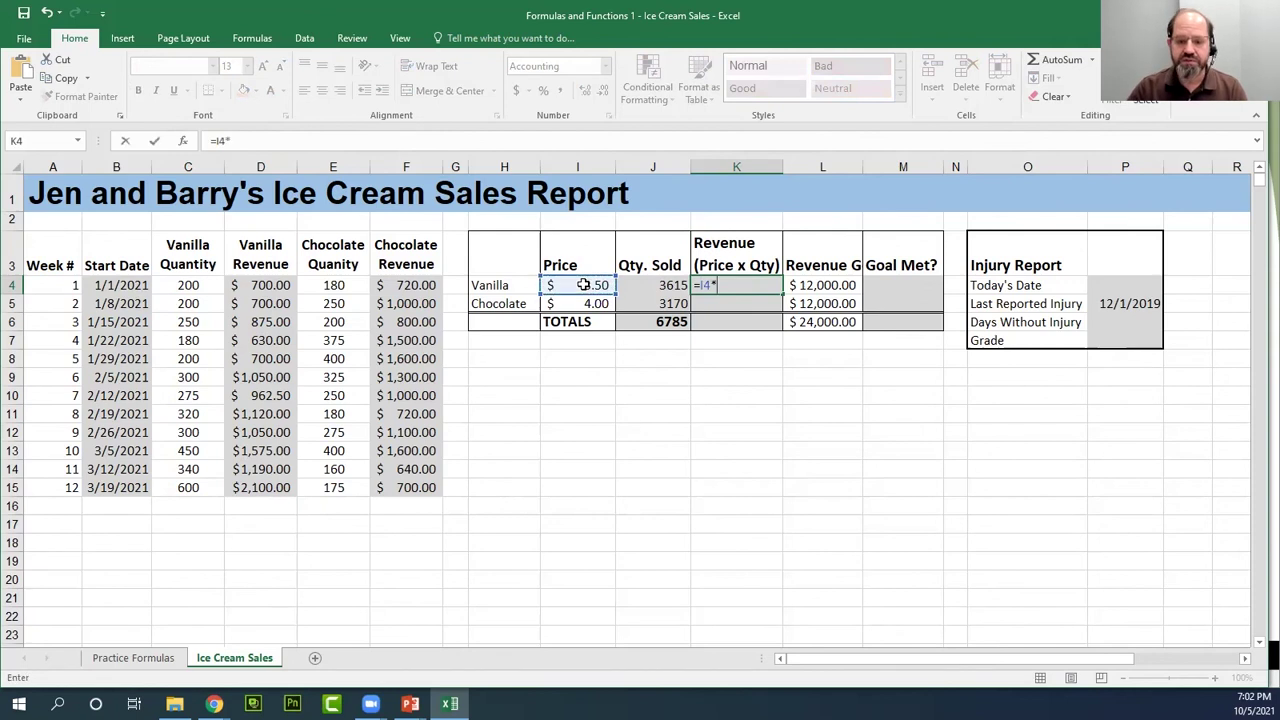
left_click(666, 286)
key("Return")
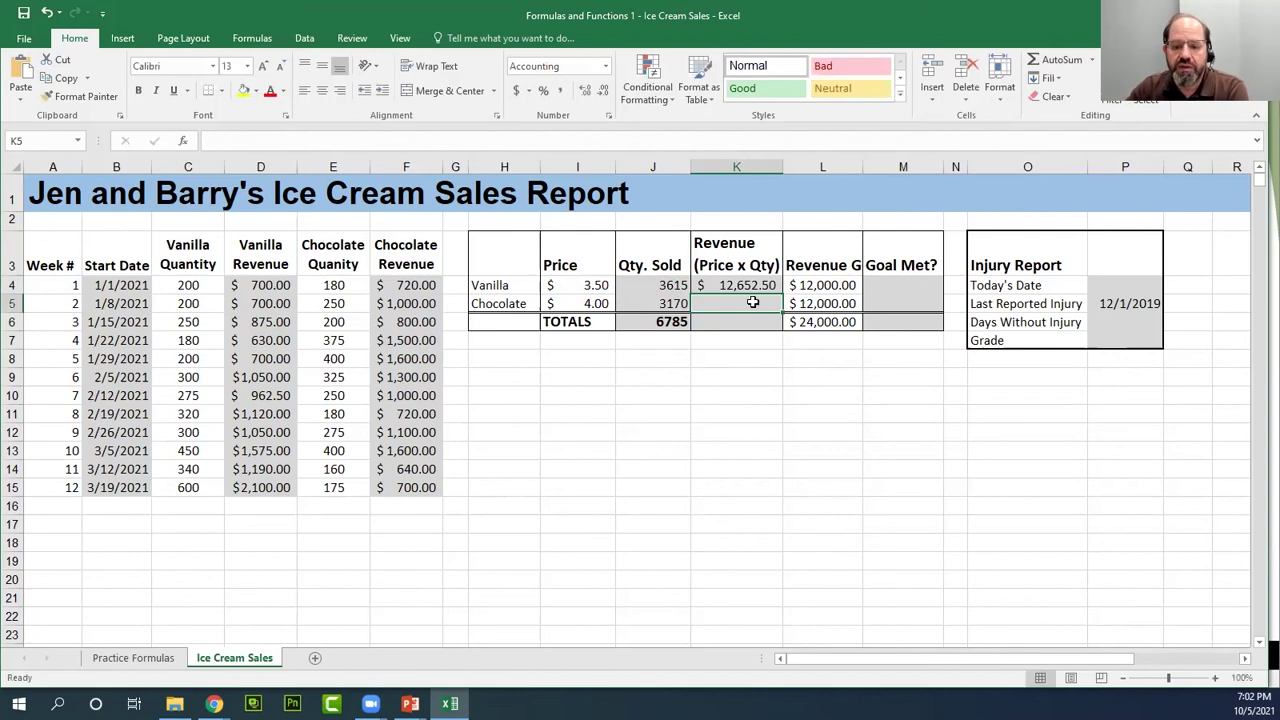
- Fill the Vanilla revenue formula in K4 down to the Chocolate row's cell K5
left_click(762, 285)
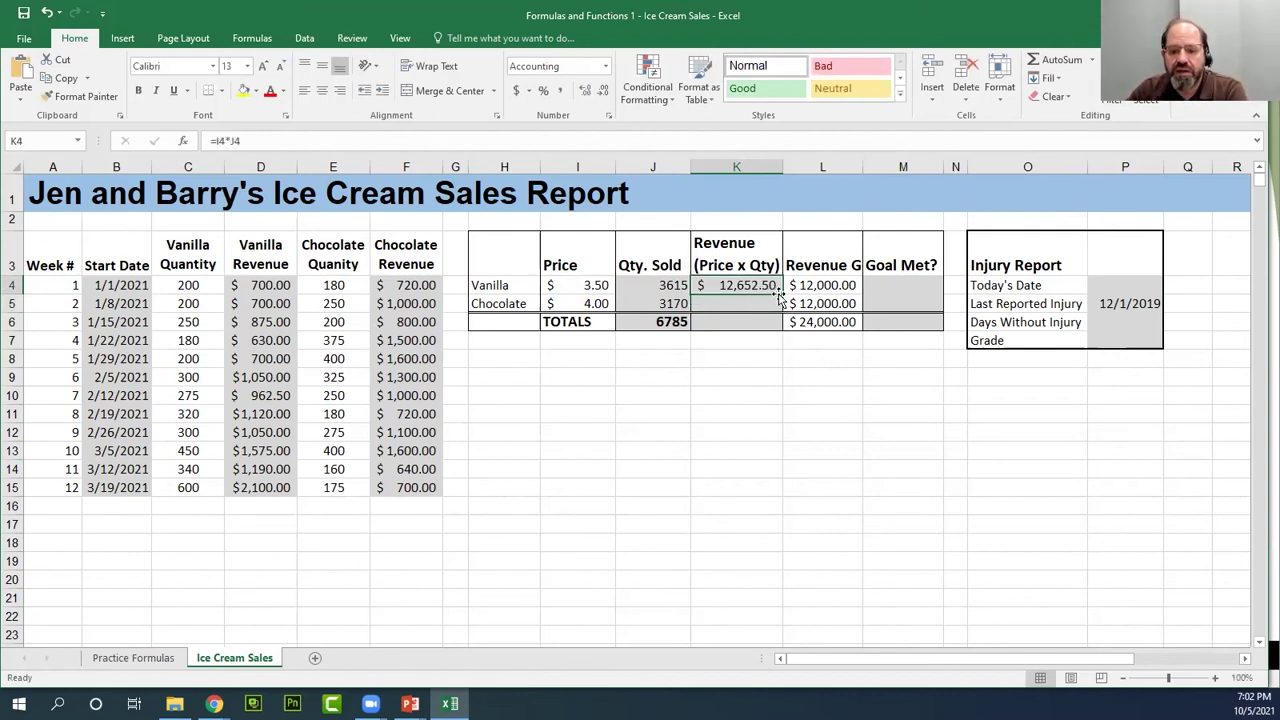
left_click_drag(783, 293, 783, 293)
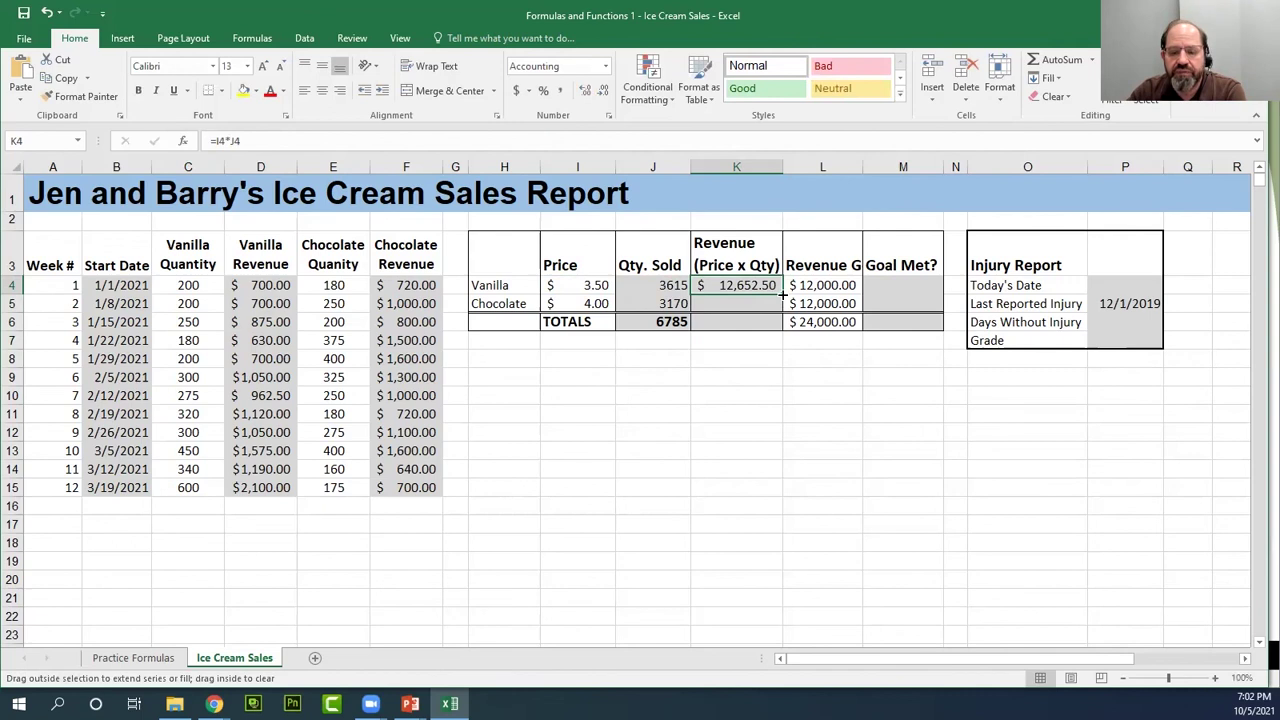
left_click_drag(782, 298, 782, 310)
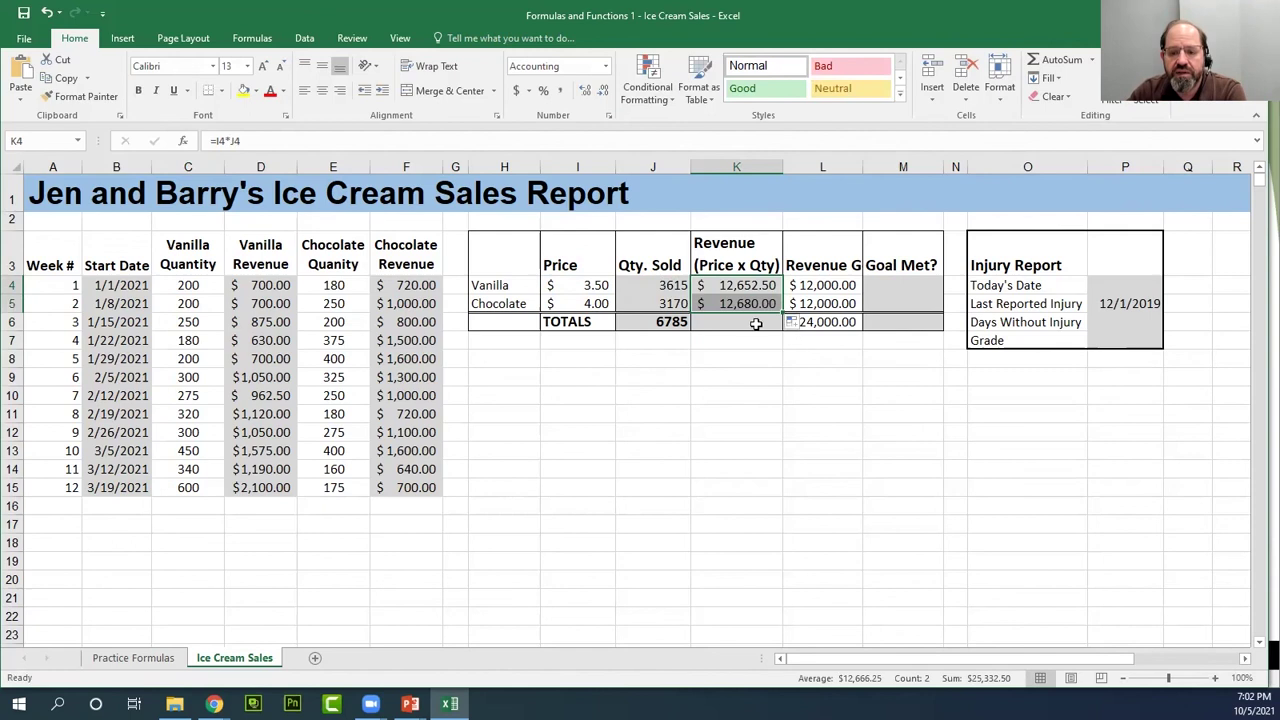
- Total the revenues K4:K5 with AutoSum in the TOTALS row's Revenue cell K6
left_click(752, 323)
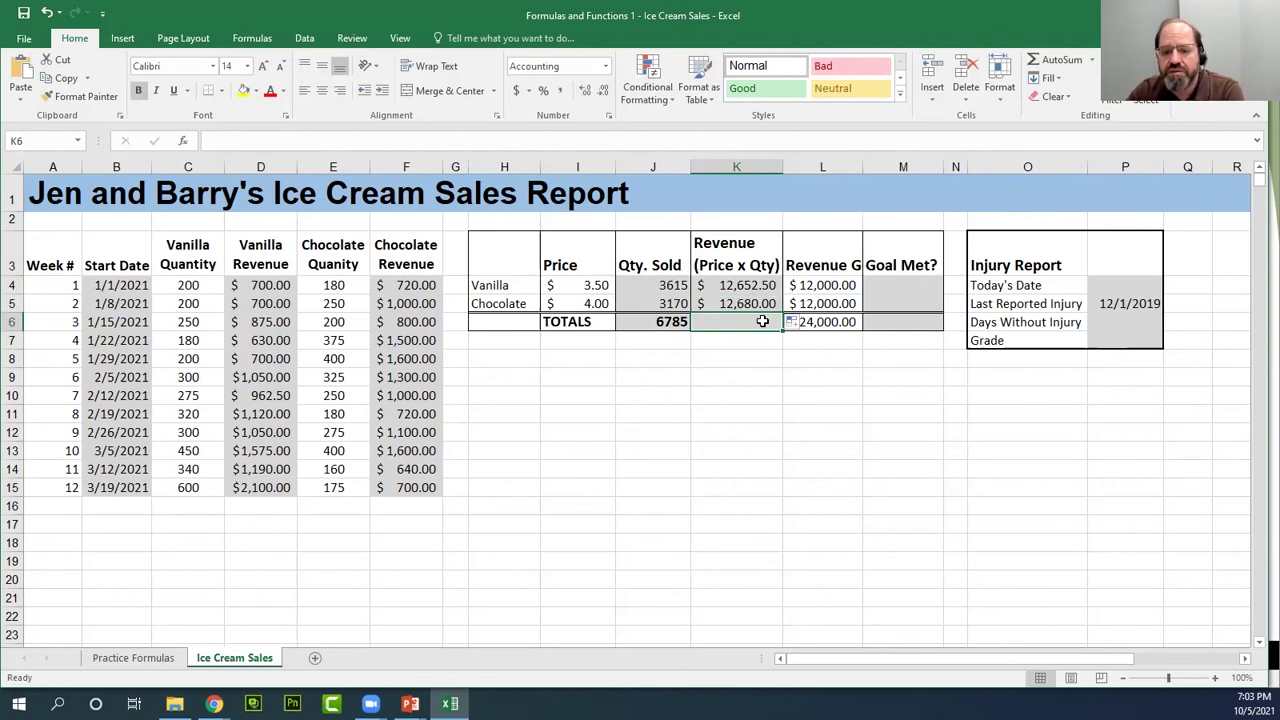
left_click(1060, 60)
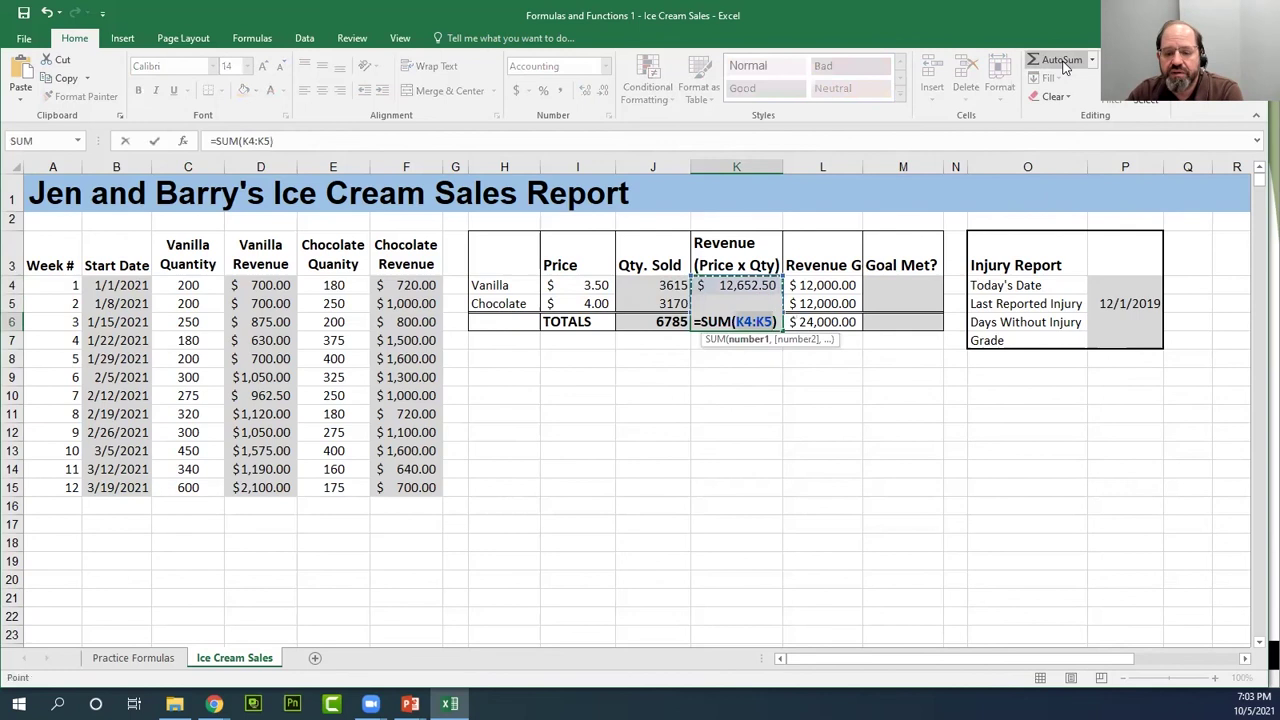
key("Return")
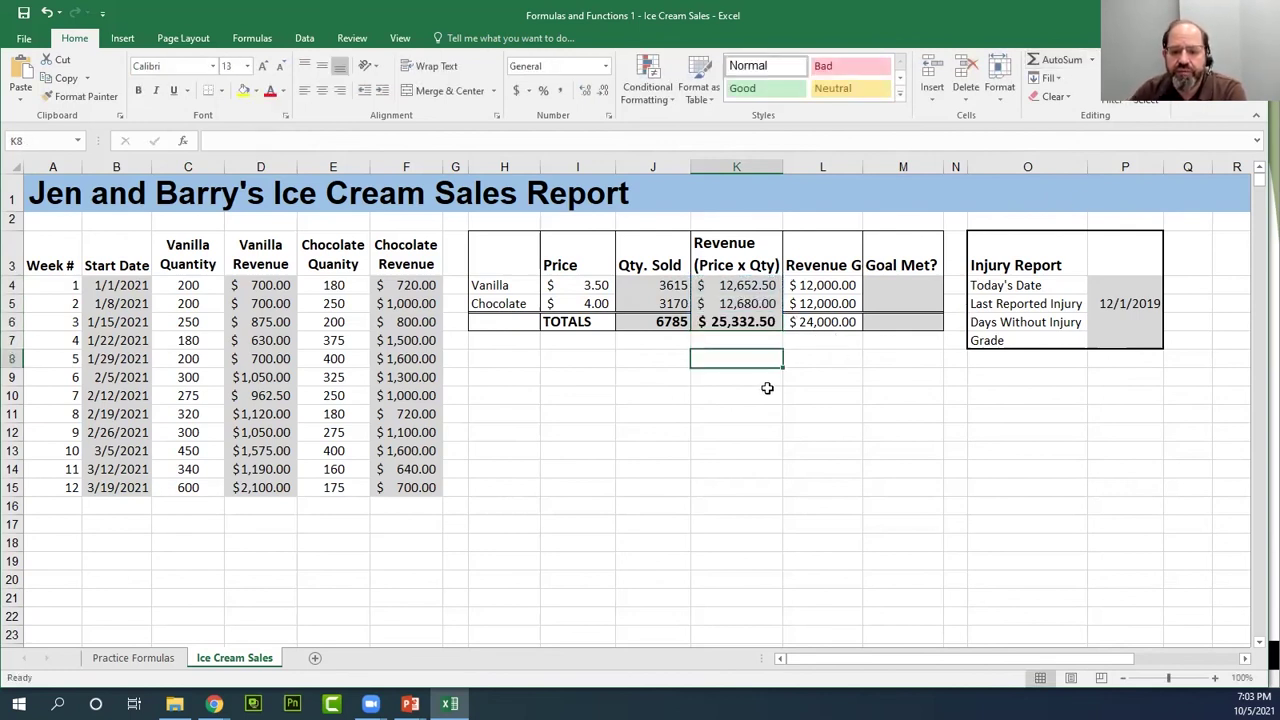
left_click(548, 342)
left_click(770, 323)
left_click(763, 362)
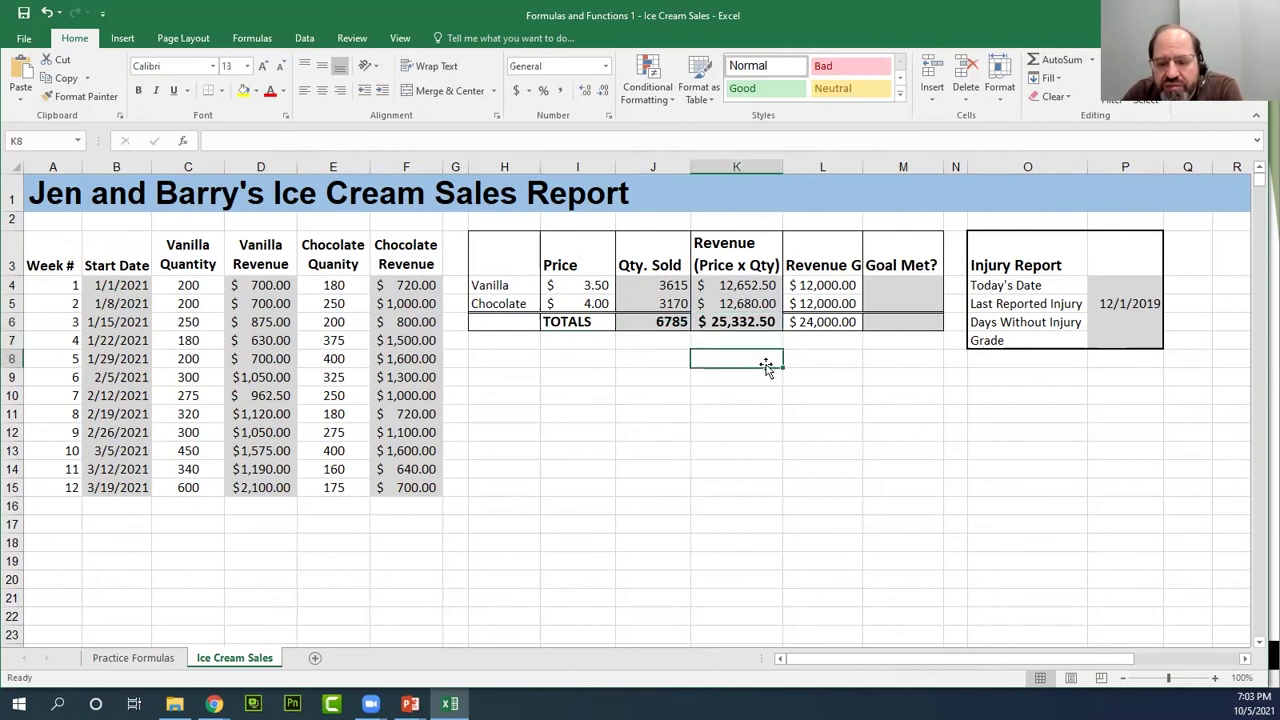
- Apply a Bottom Double Border to the Chocolate revenue cell K5
left_click(733, 306)
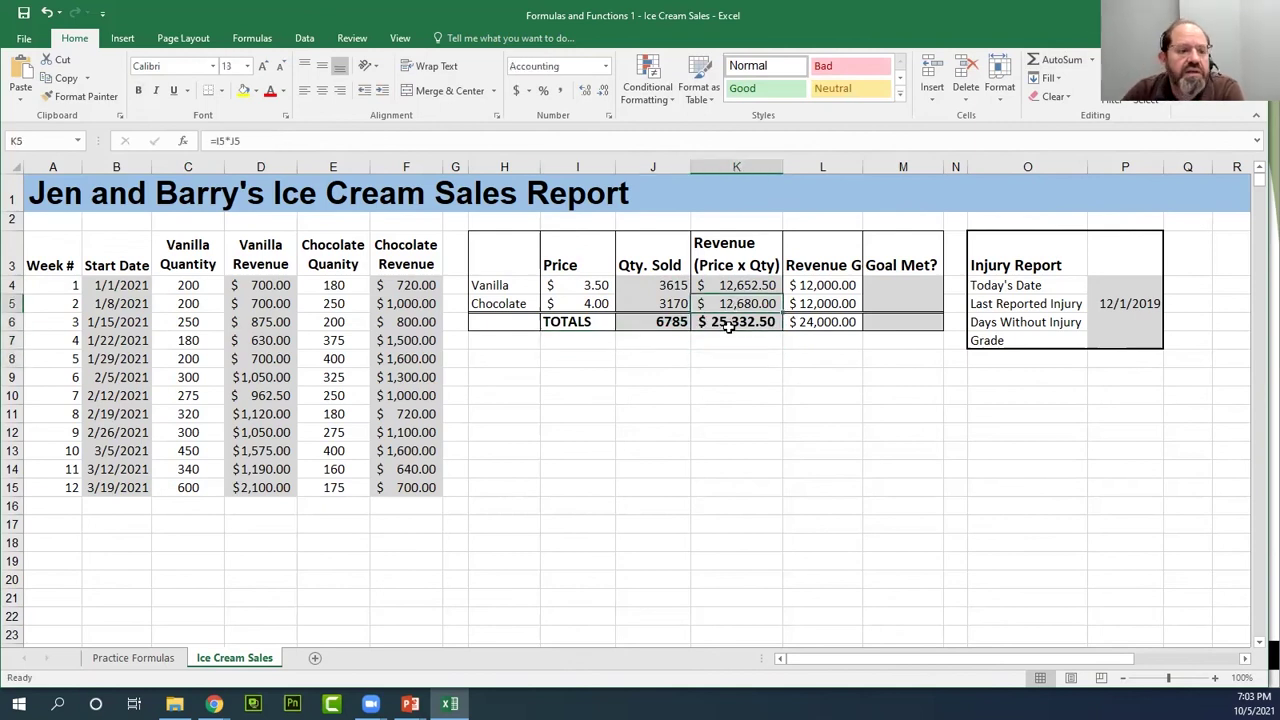
left_click(224, 94)
left_click(224, 94)
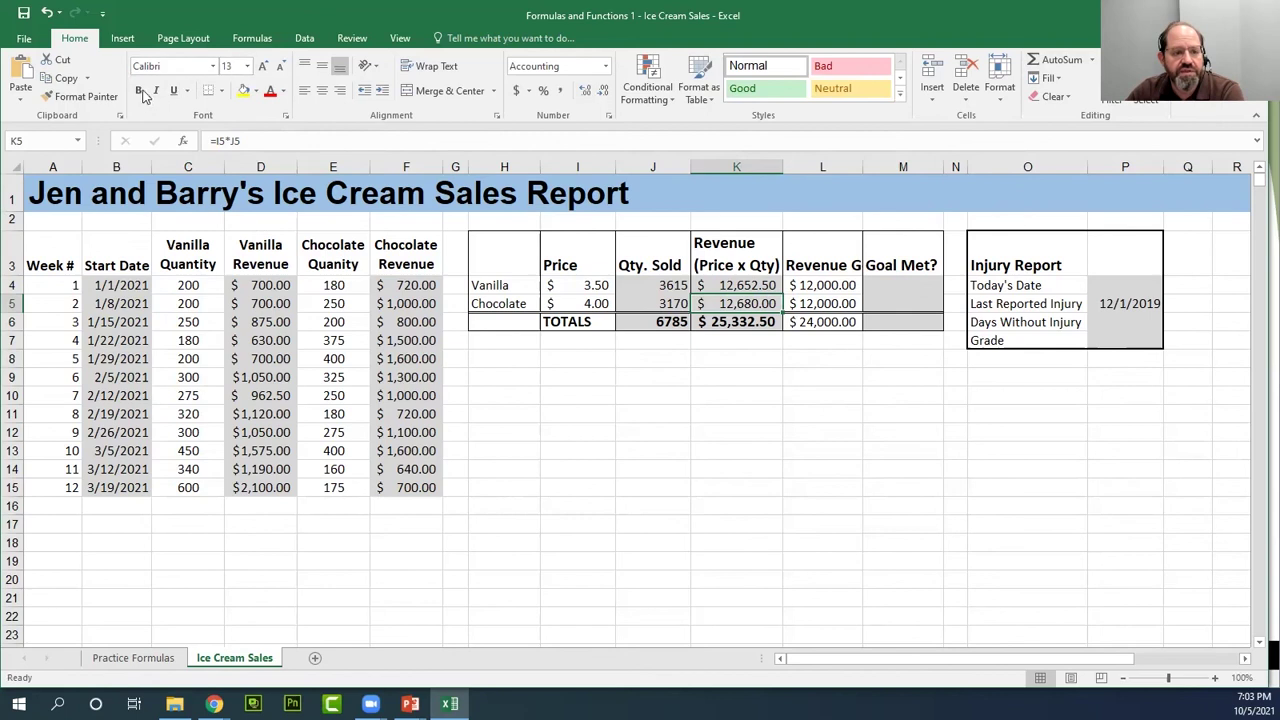
left_click(223, 91)
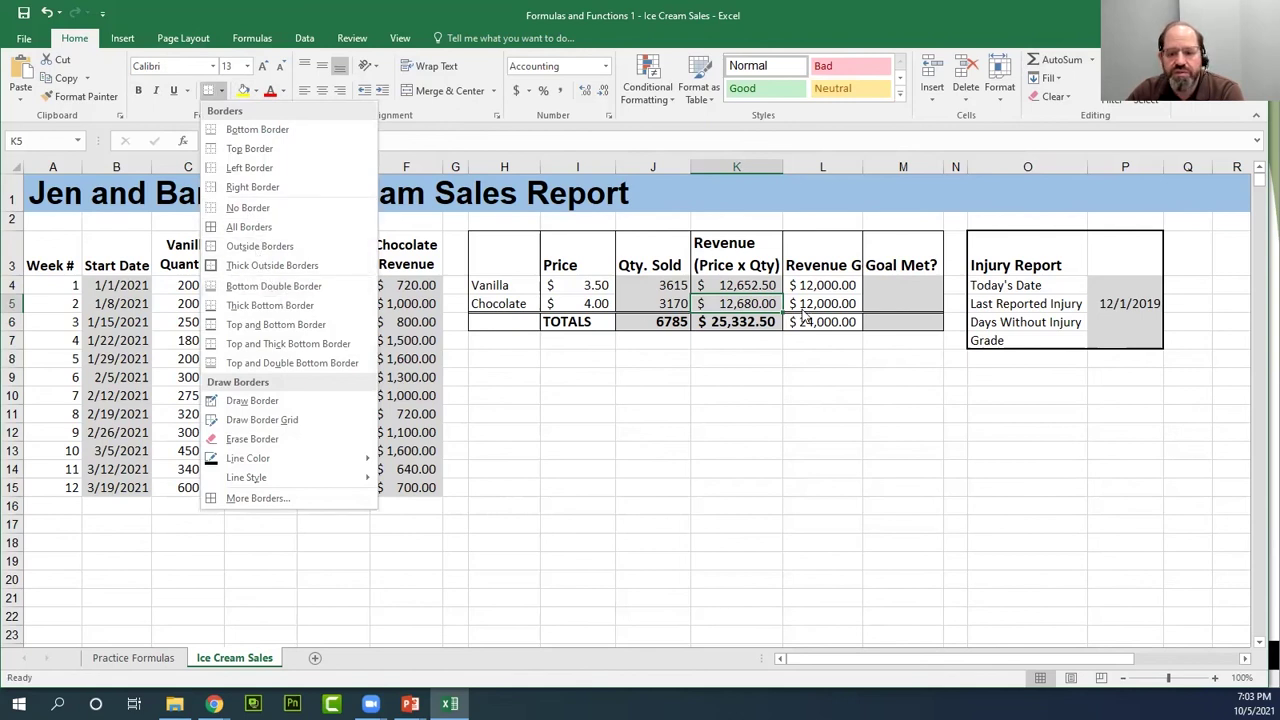
left_click(275, 291)
left_click(737, 337)
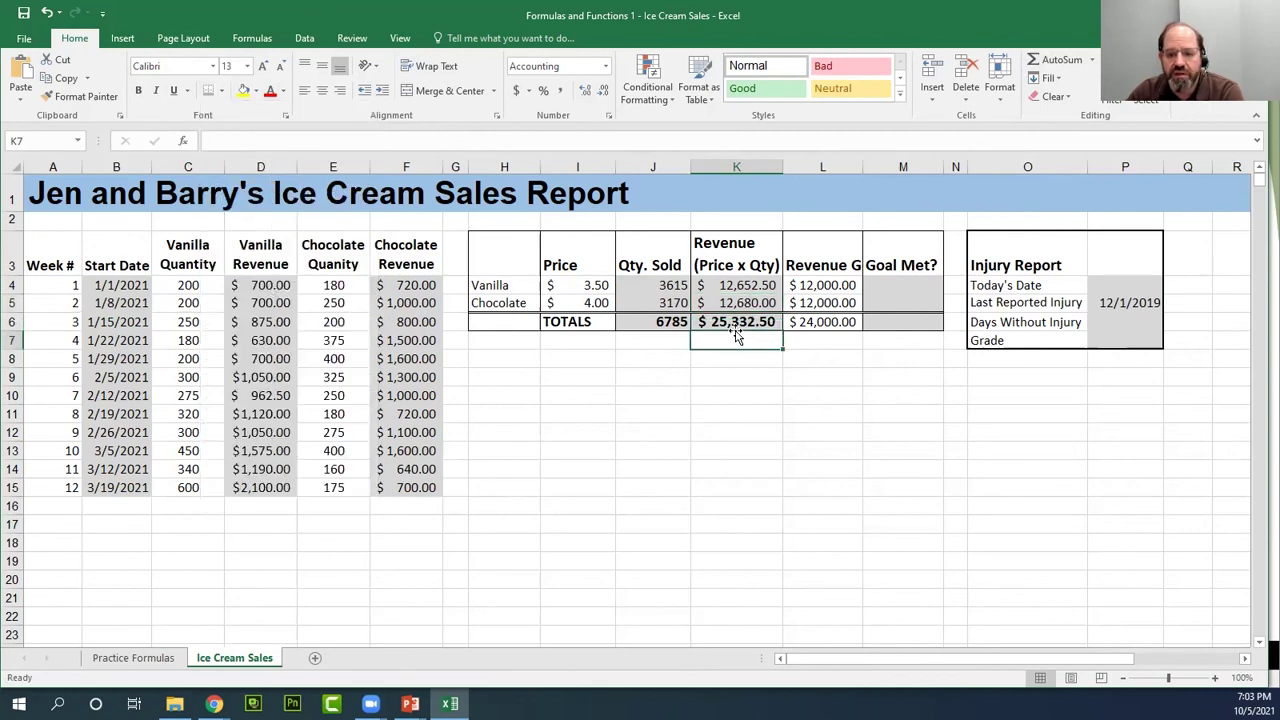
- Look through the border options and line styles available for the TOTALS row's Revenue cell K6 without applying any
left_click(737, 321)
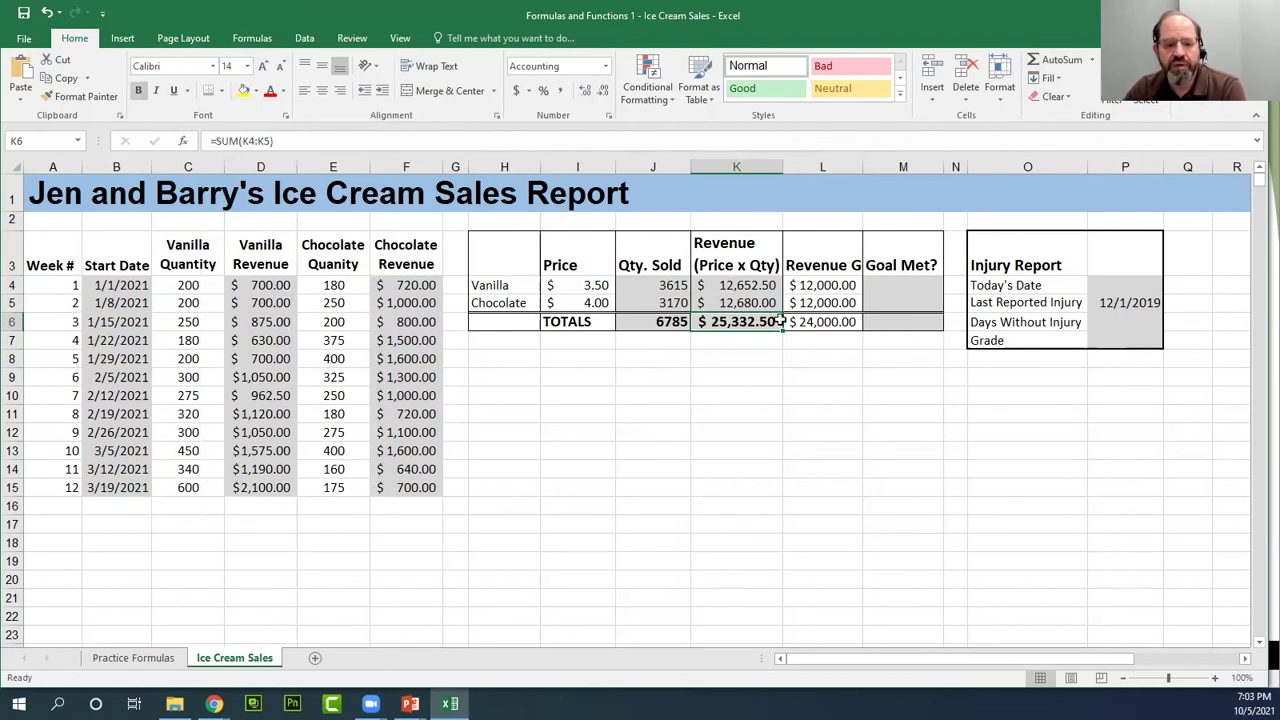
left_click(222, 91)
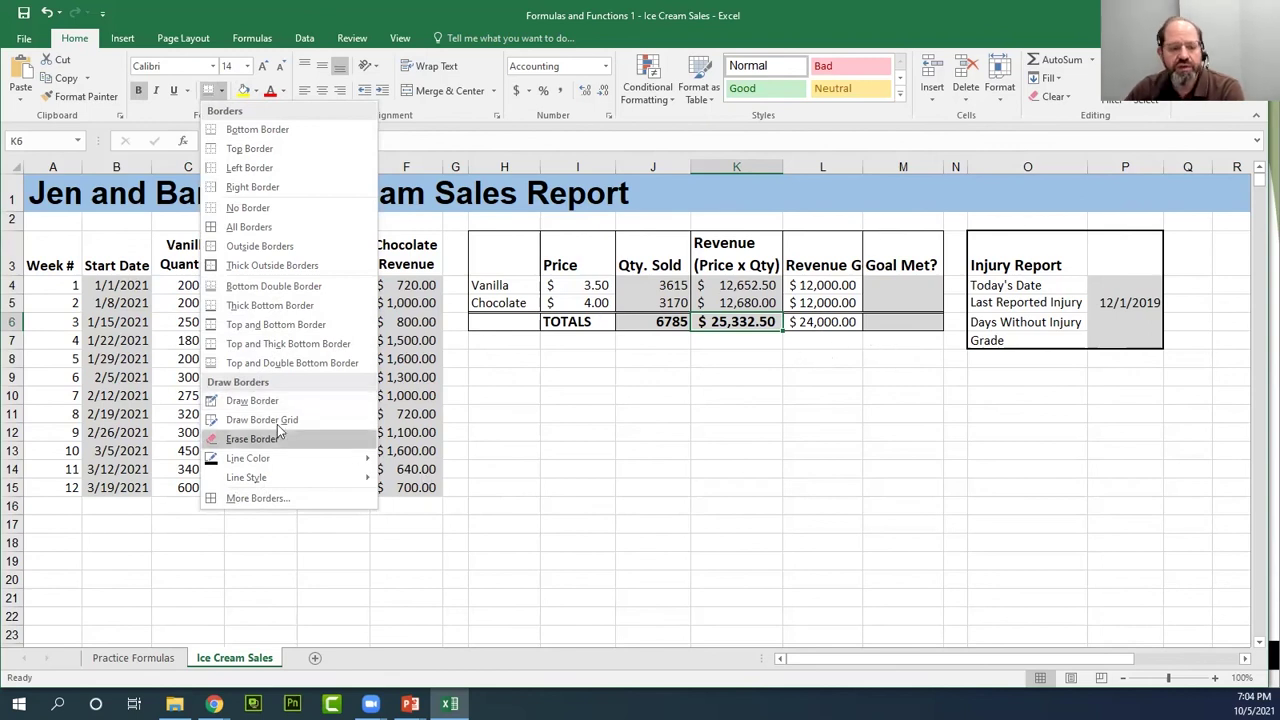
mouse_move(258, 458)
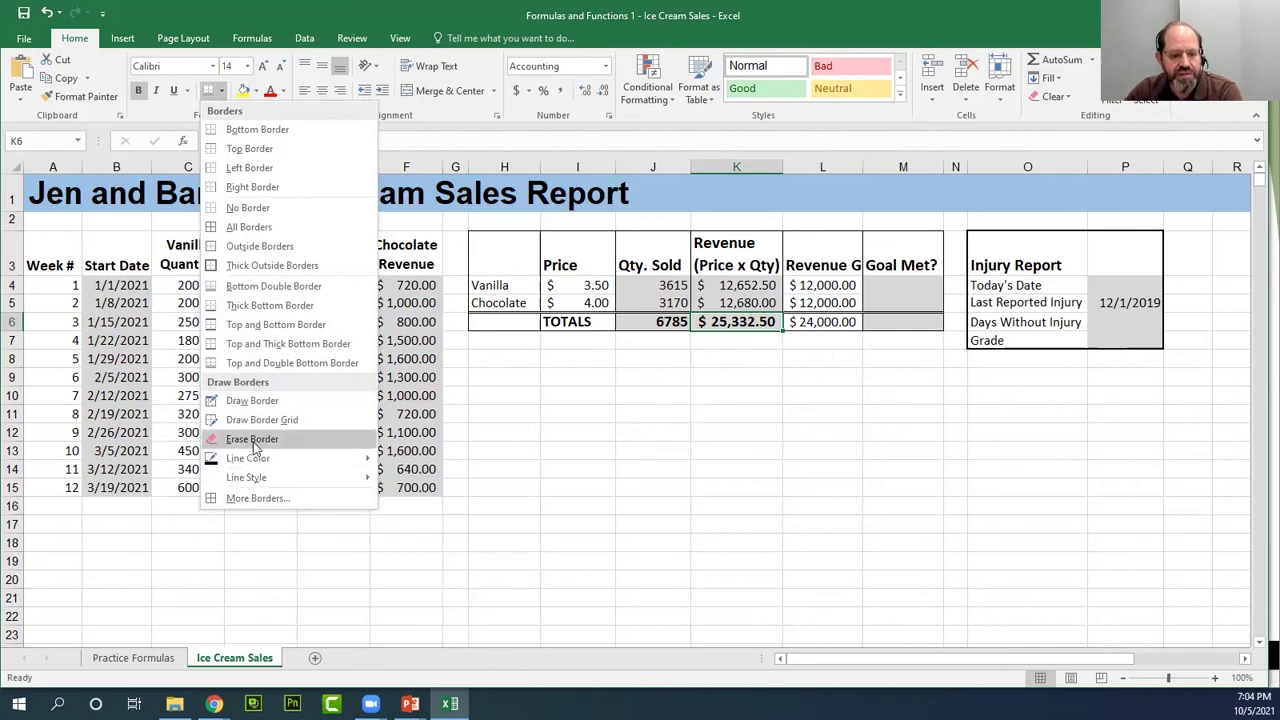
mouse_move(360, 477)
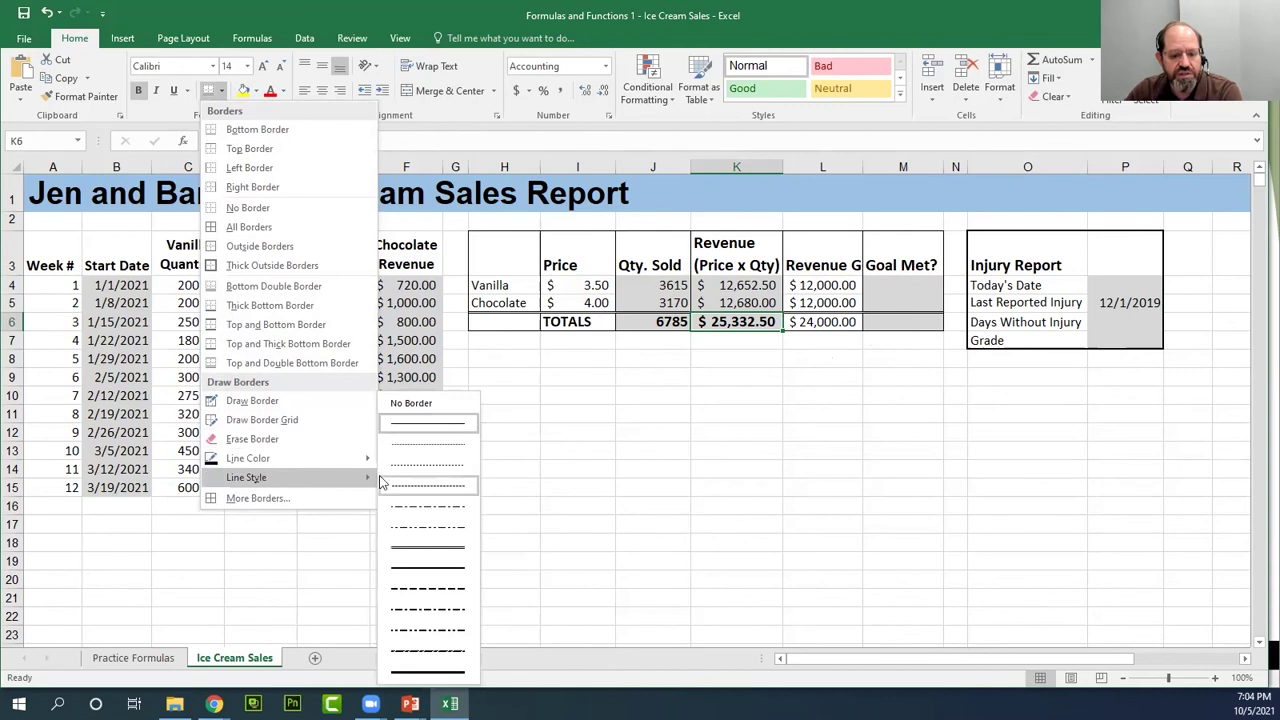
left_click(634, 404)
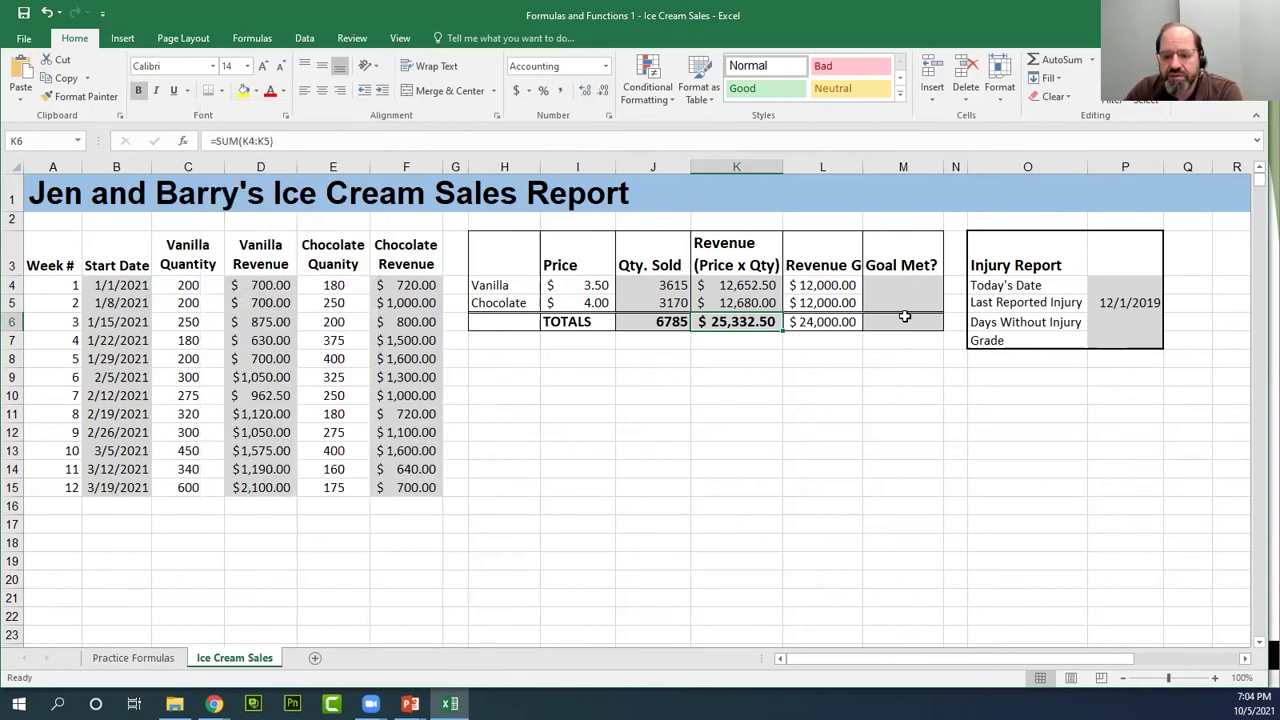
- Narrow the workbook window and switch to the PowerPoint slide show on its Order of Operations slide
left_click(916, 281)
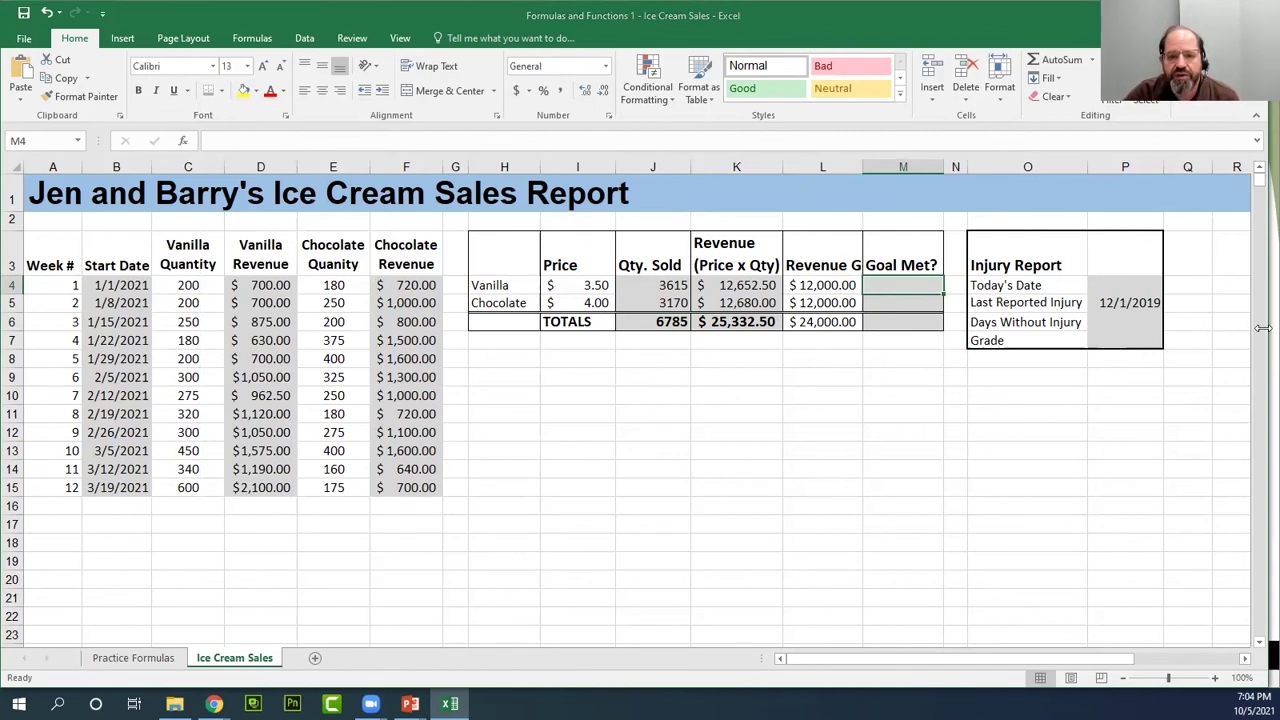
left_click_drag(1263, 328, 593, 328)
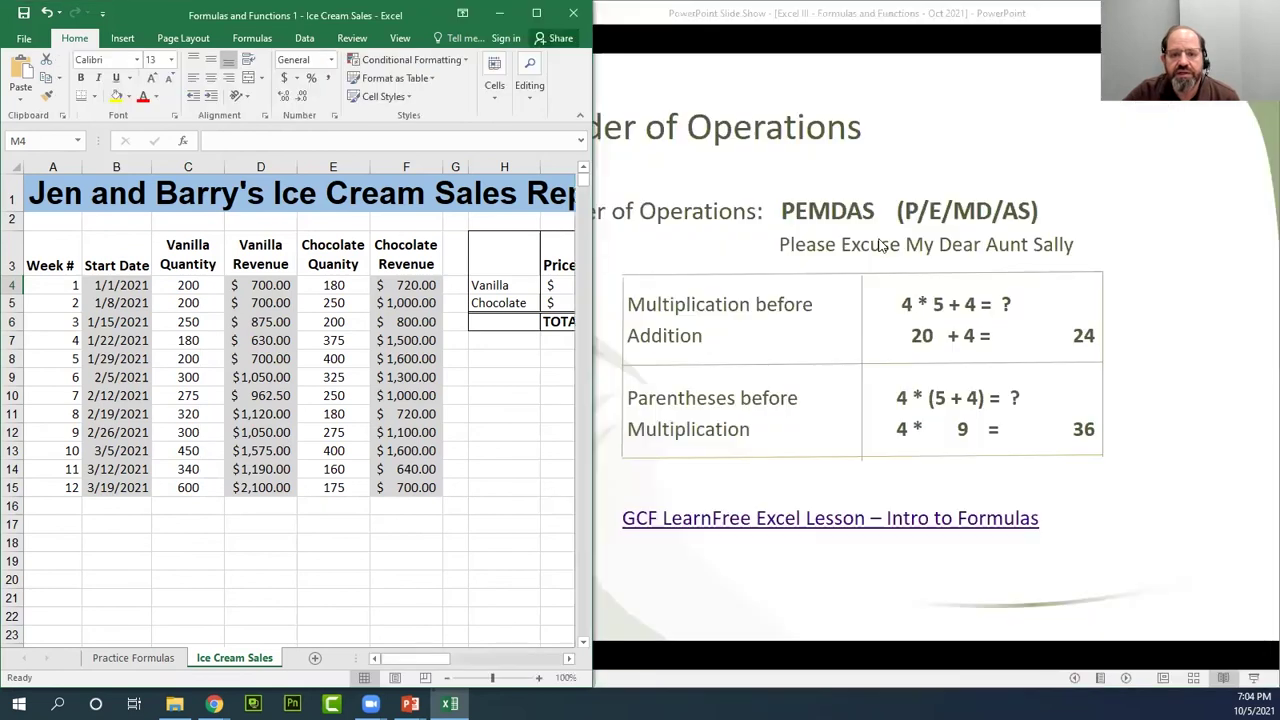
left_click(1118, 158)
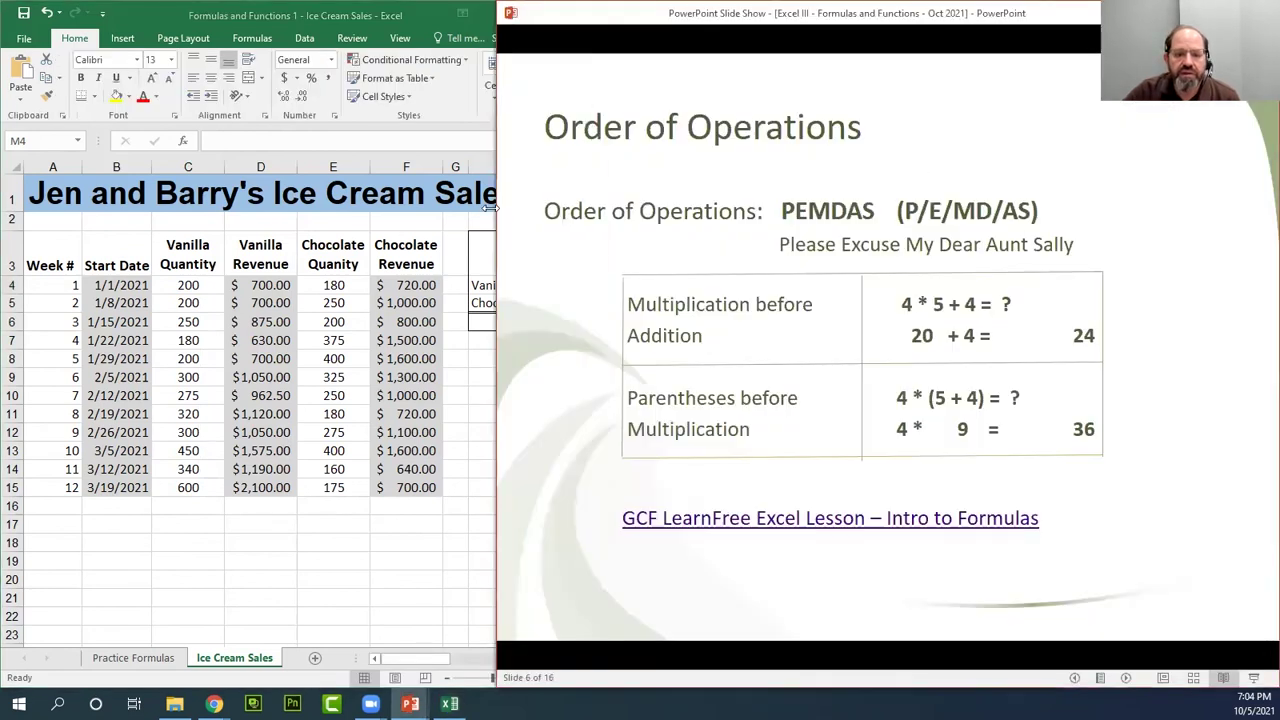
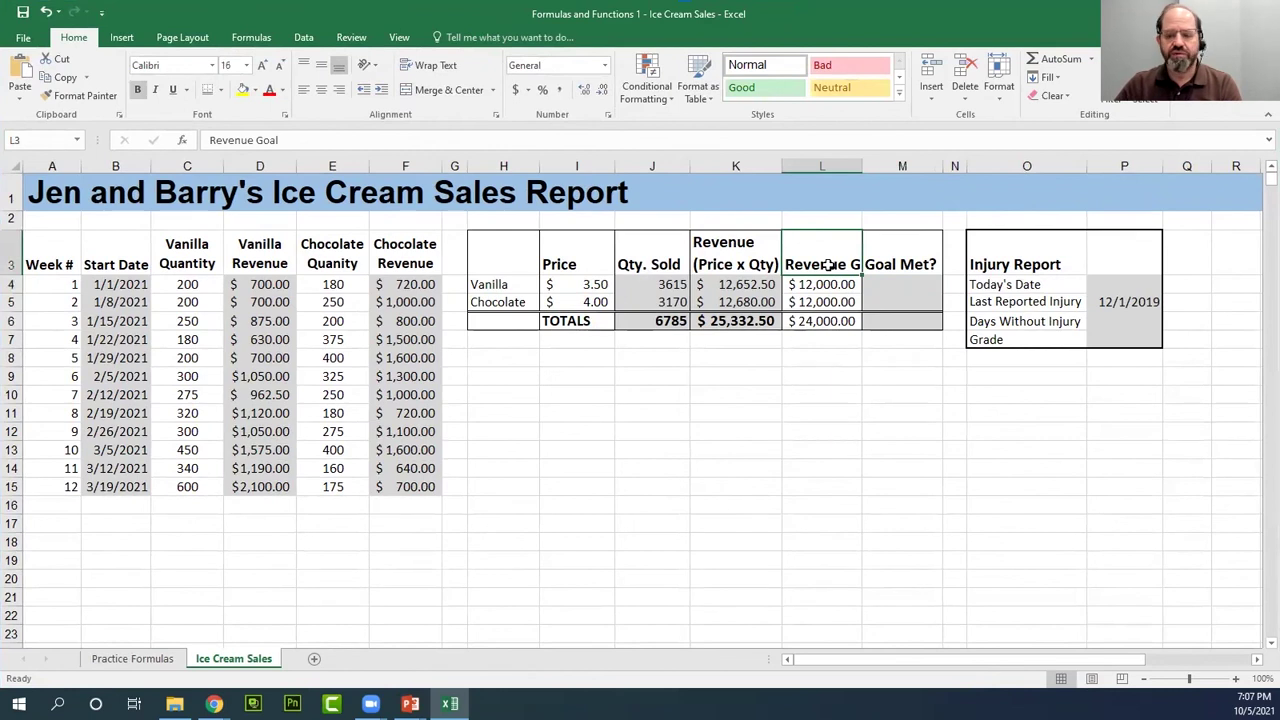
- Wrap the text of the Revenue Goal header in L3, toggling the wrapping off and on again to compare
left_click(440, 66)
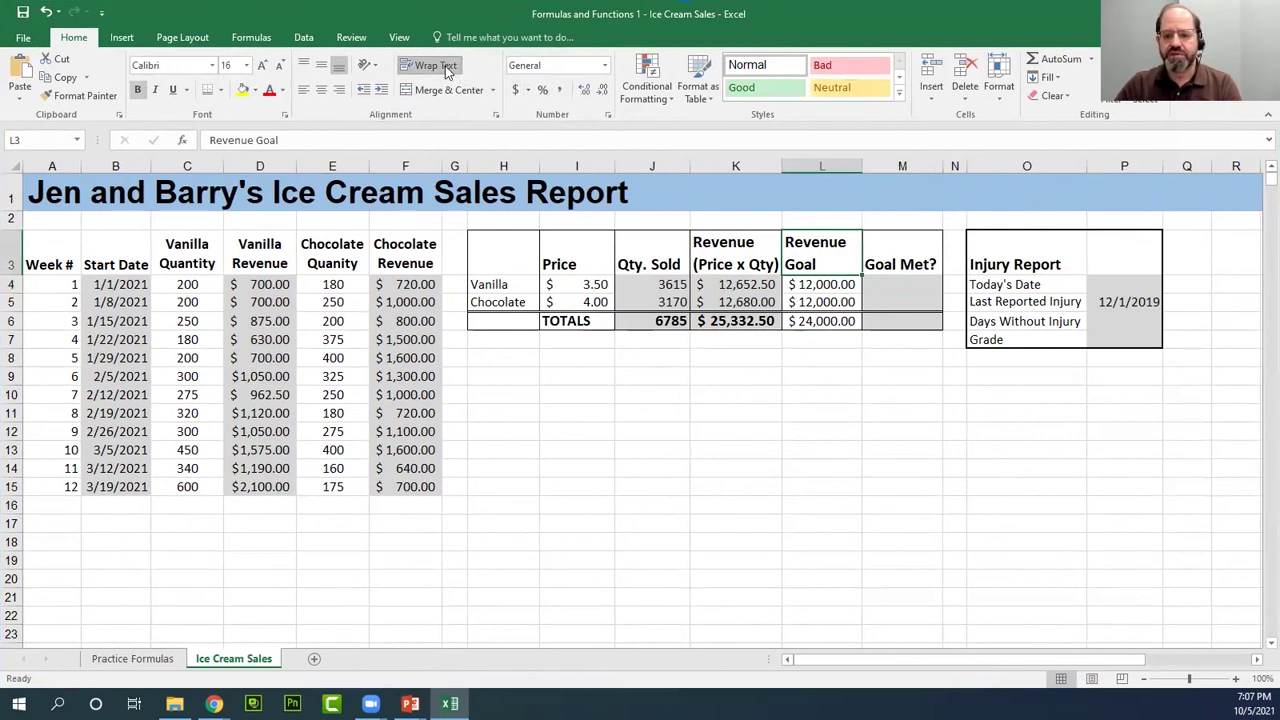
left_click(912, 256)
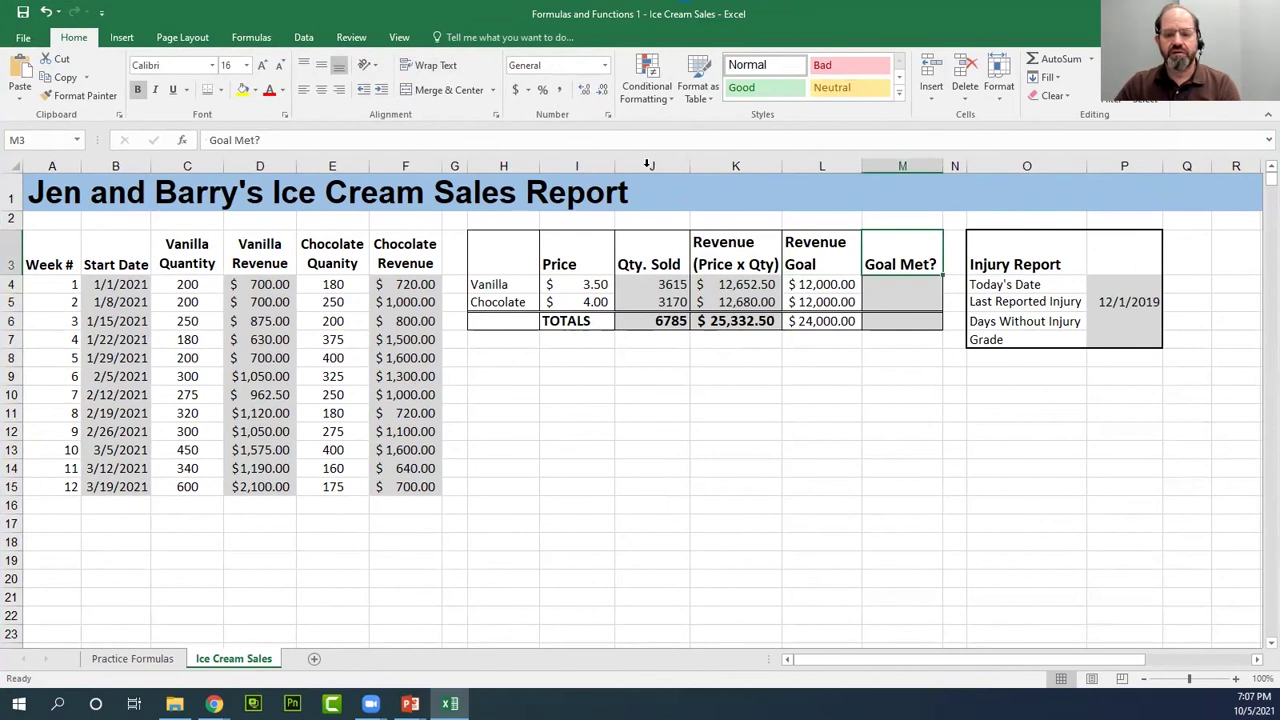
left_click(826, 263)
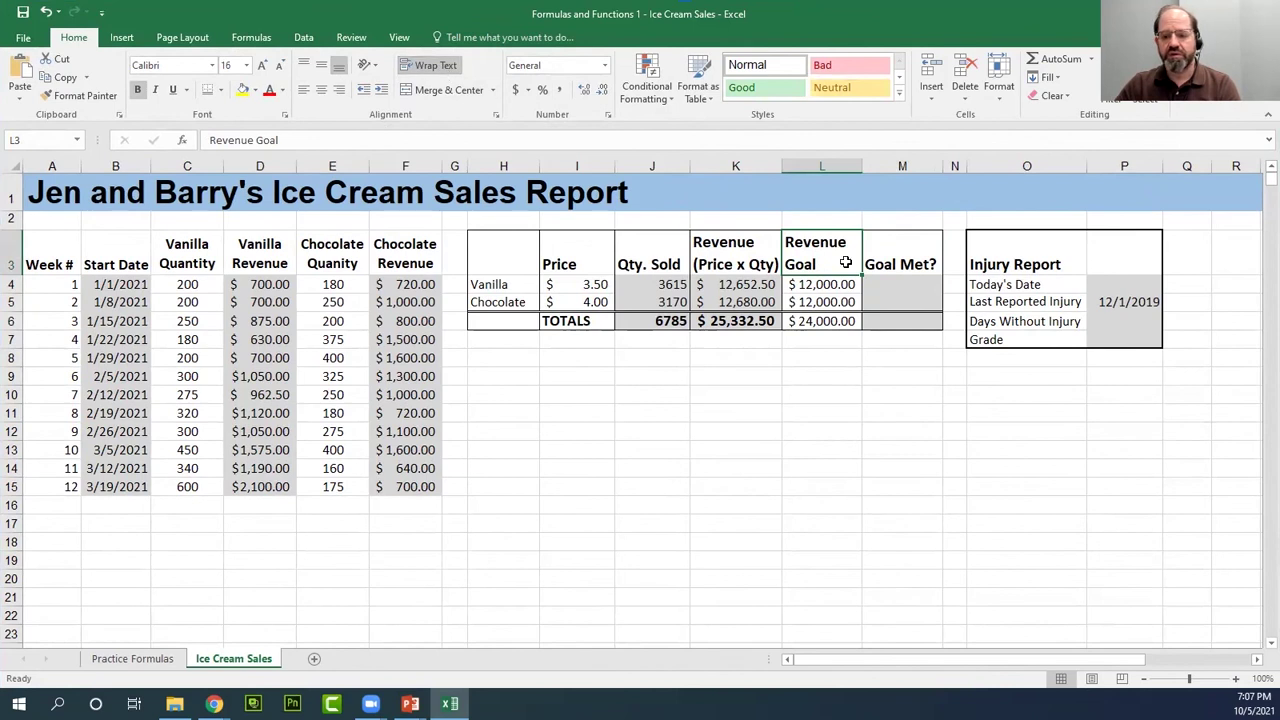
left_click(430, 65)
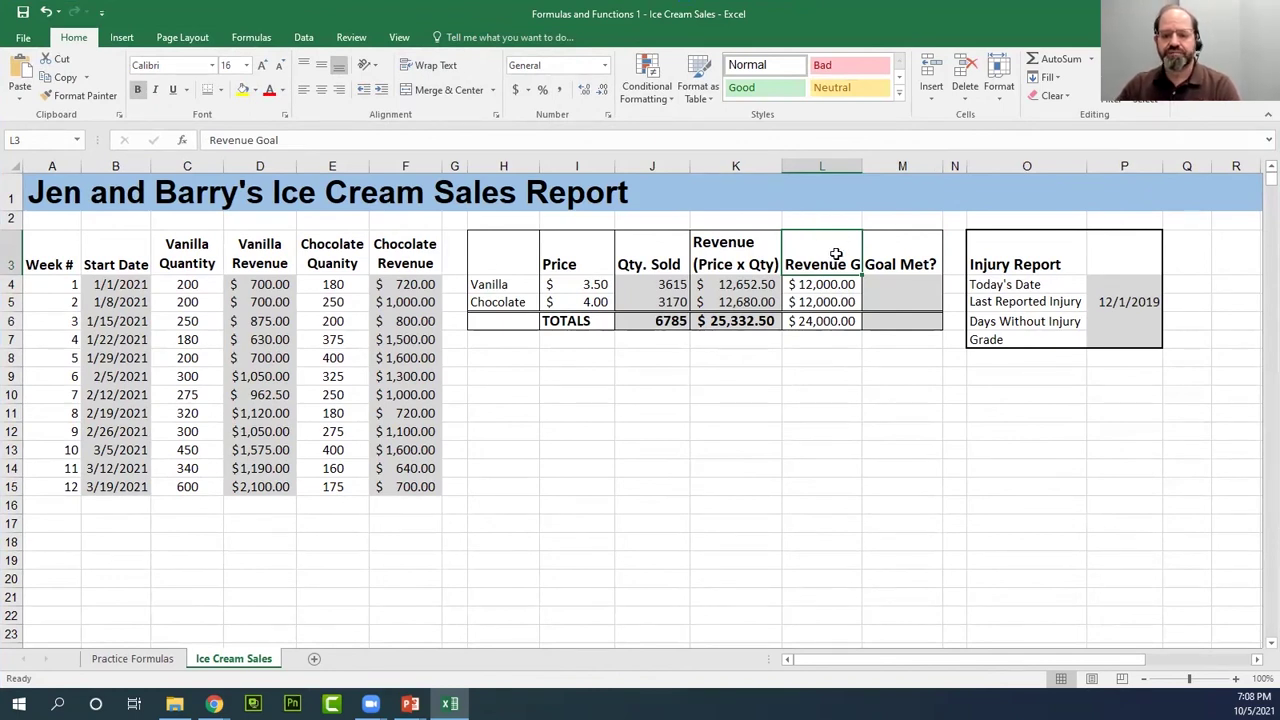
left_click(435, 65)
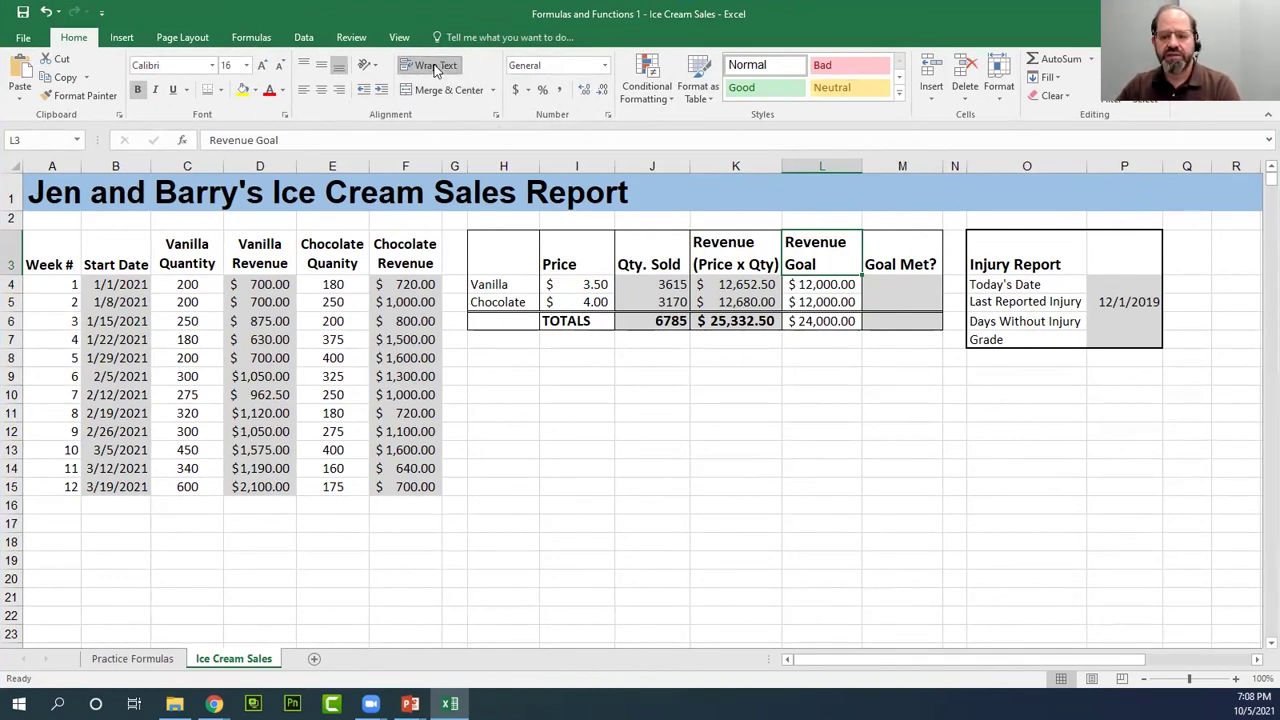
- Search the function library for IF and insert that function into the Vanilla row's Goal Met? cell M4
left_click(840, 287)
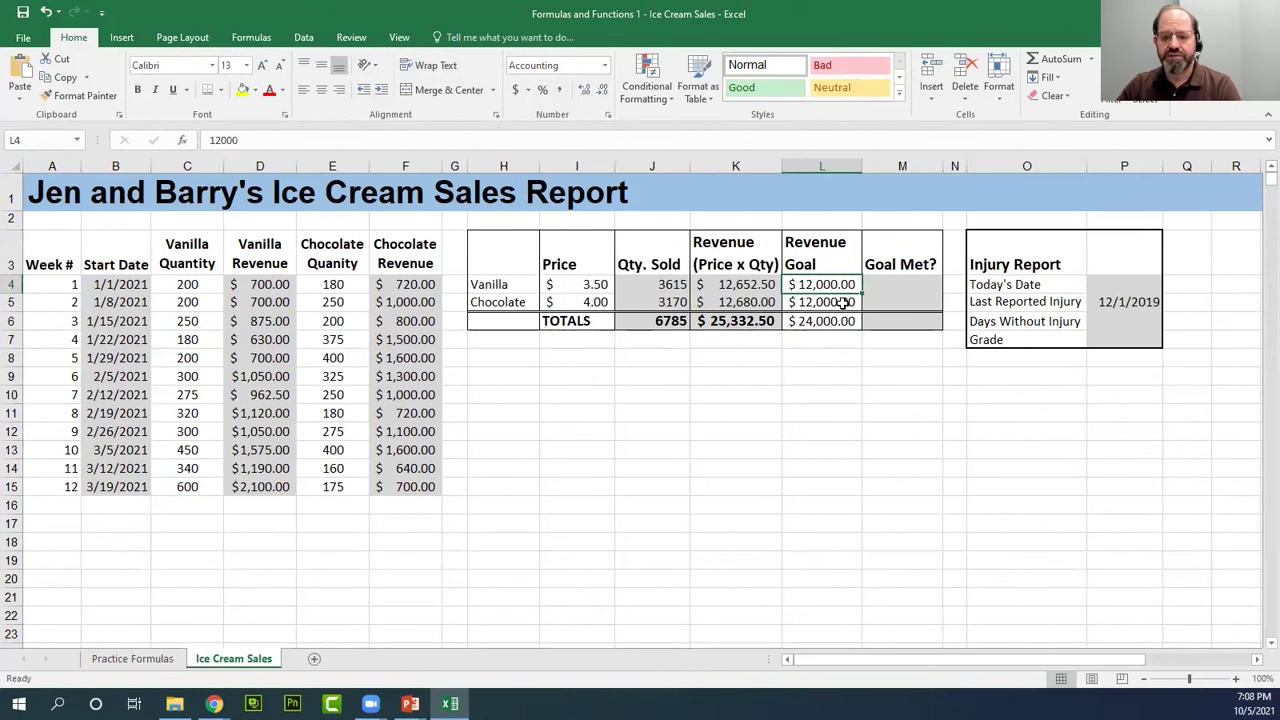
left_click(893, 286)
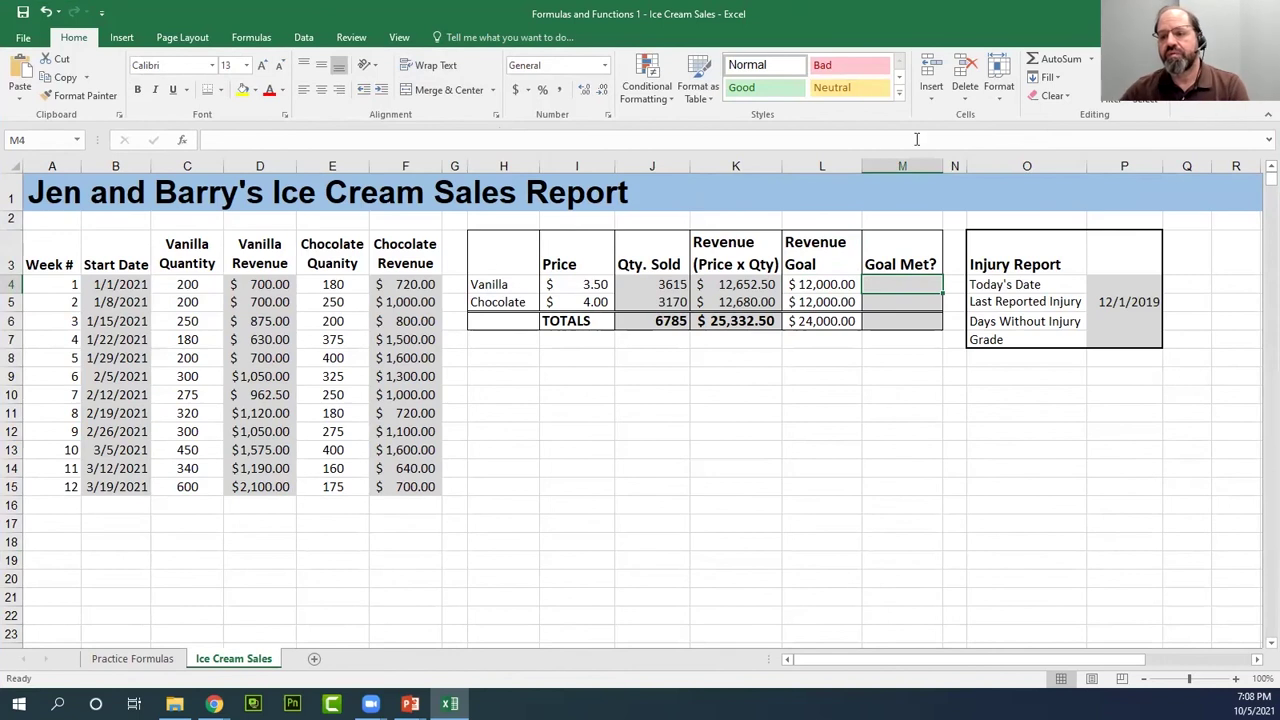
left_click(1093, 59)
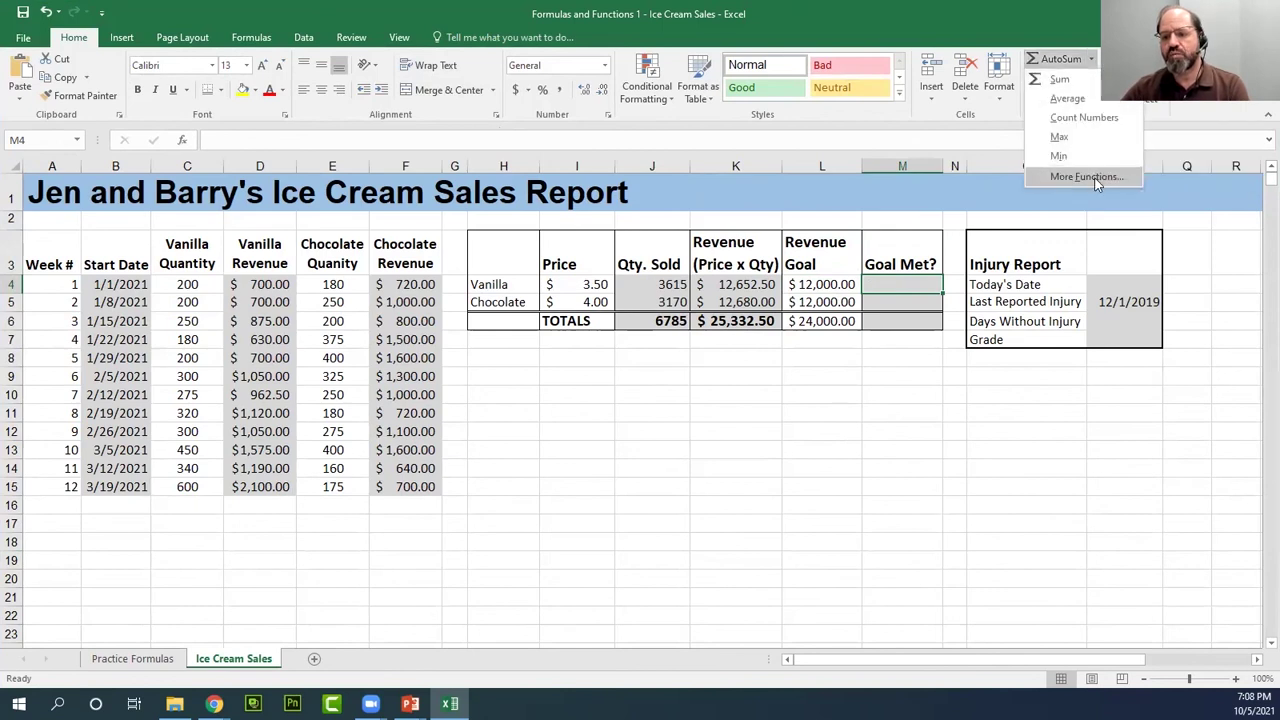
left_click(962, 141)
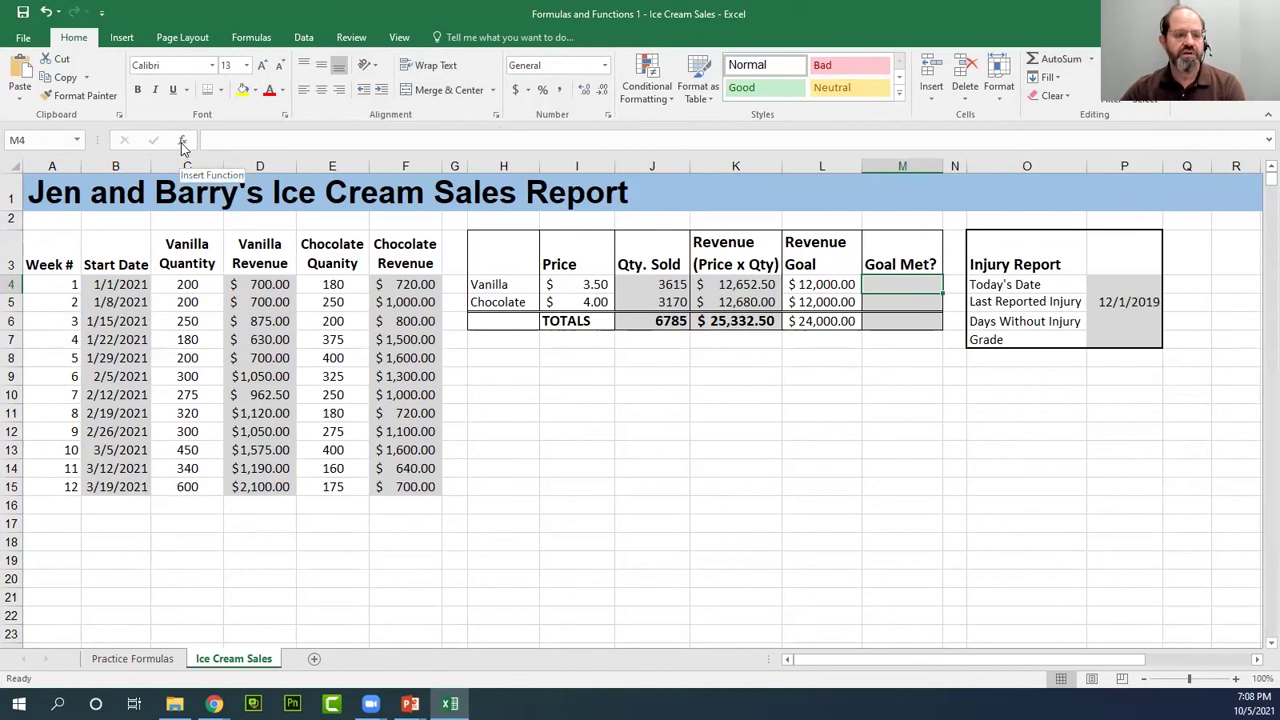
left_click(226, 141)
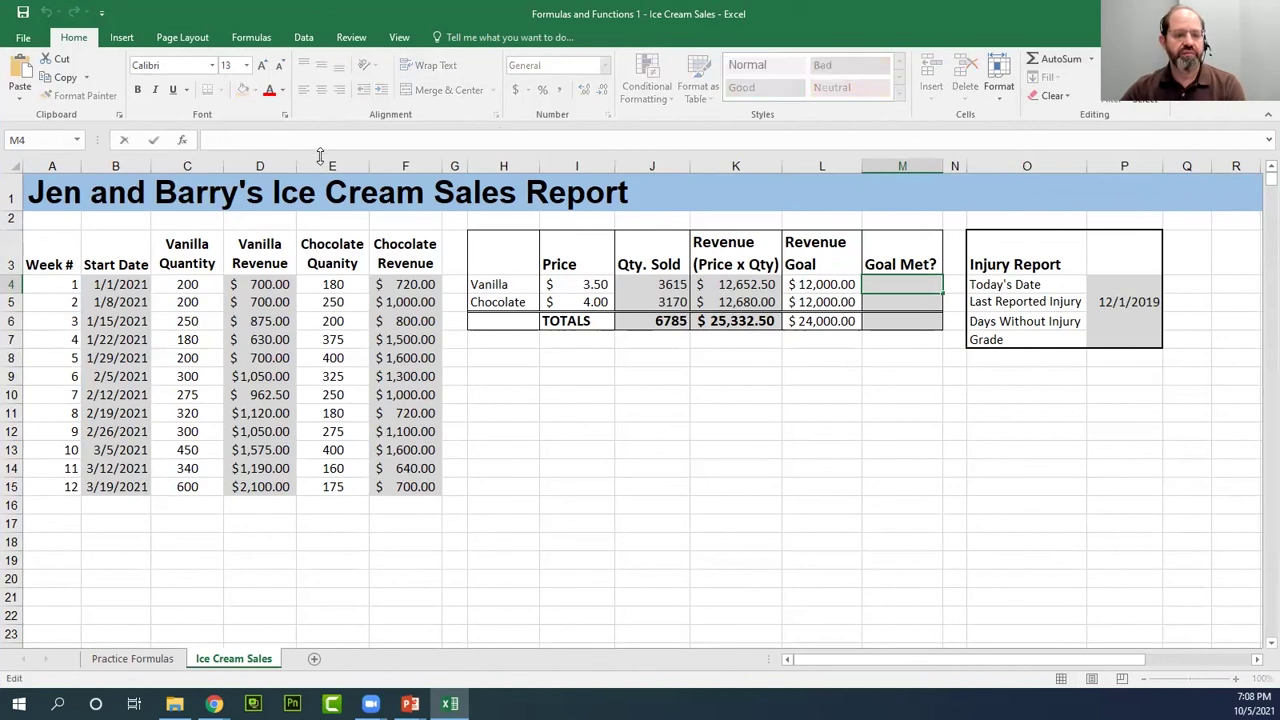
left_click(184, 145)
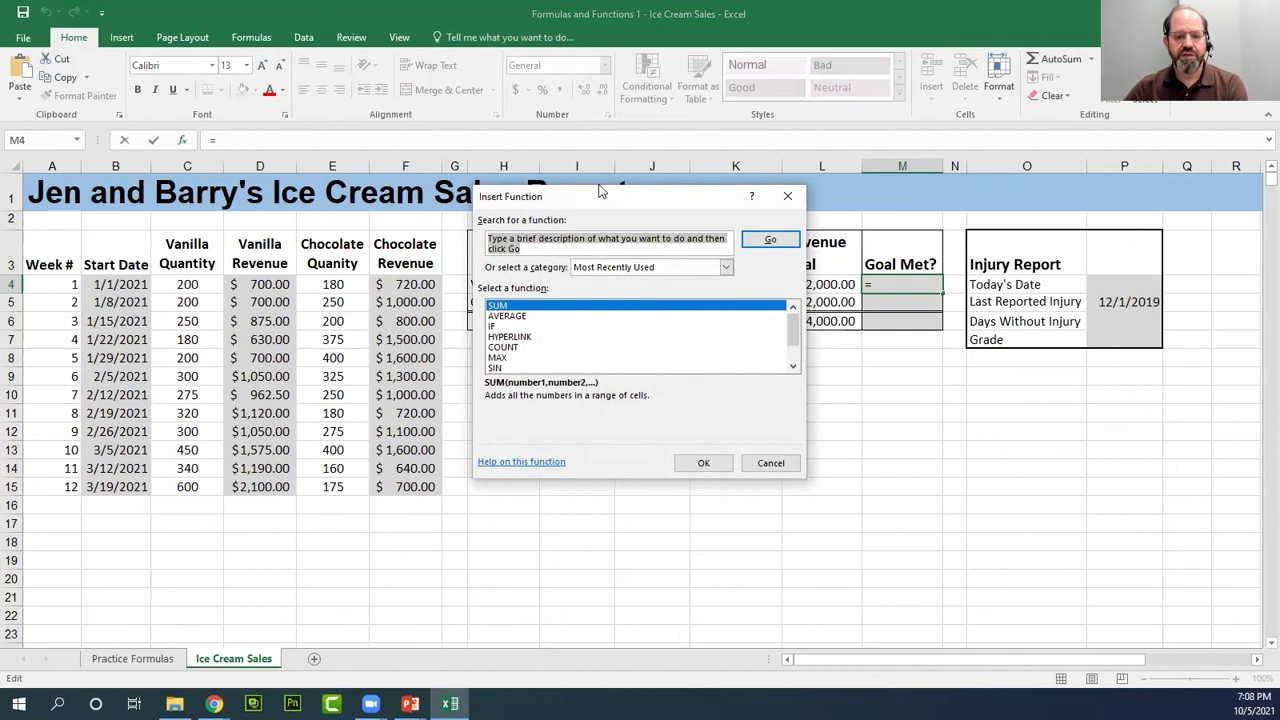
left_click_drag(601, 191, 579, 195)
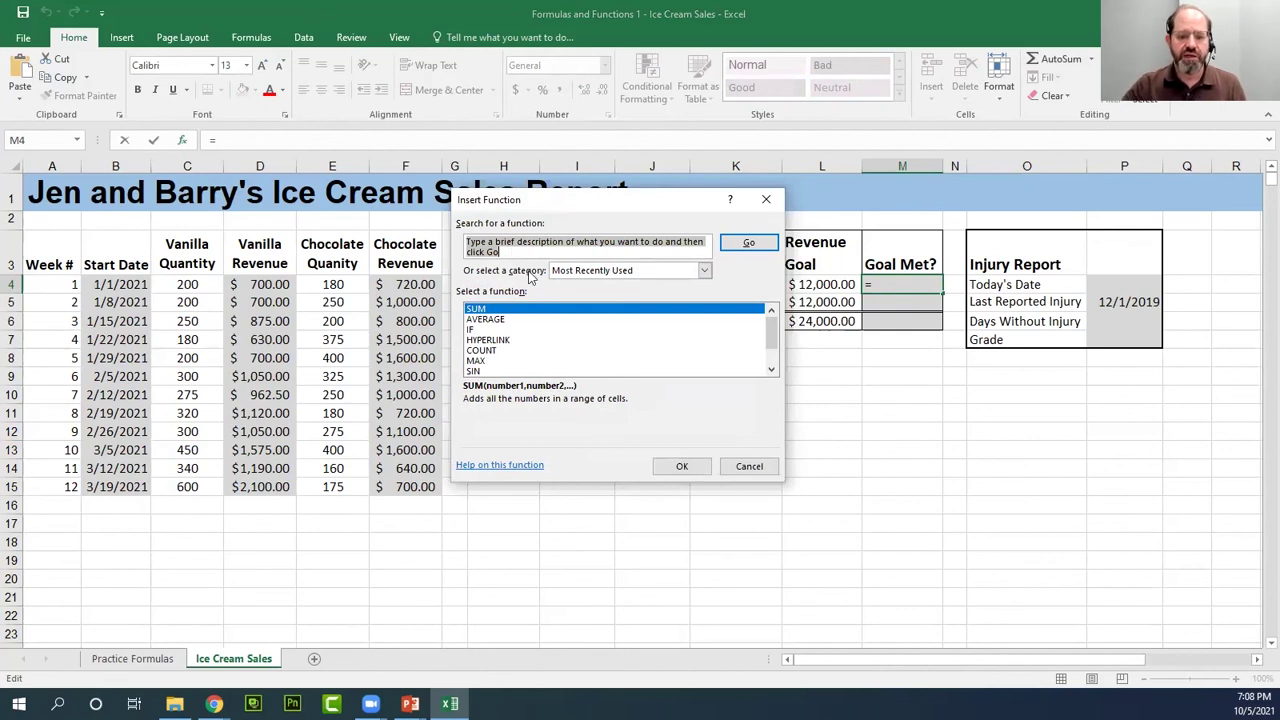
type("i")
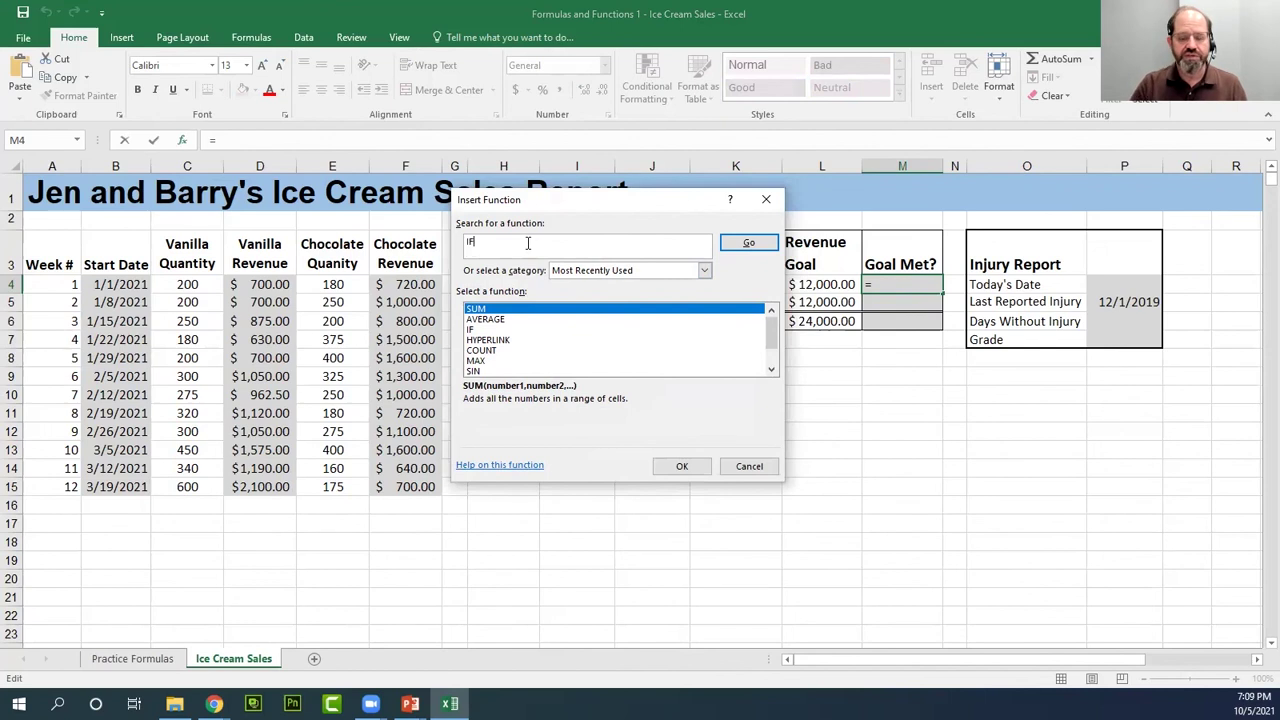
left_click(764, 247)
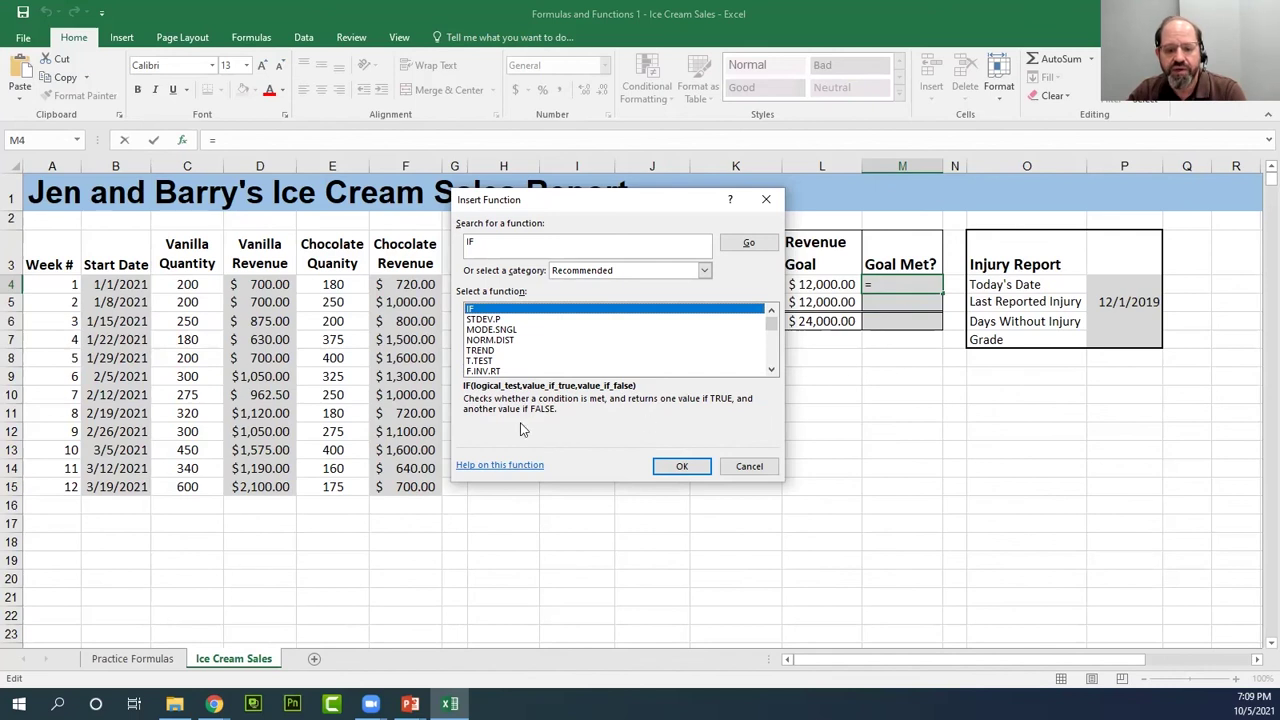
left_click(683, 468)
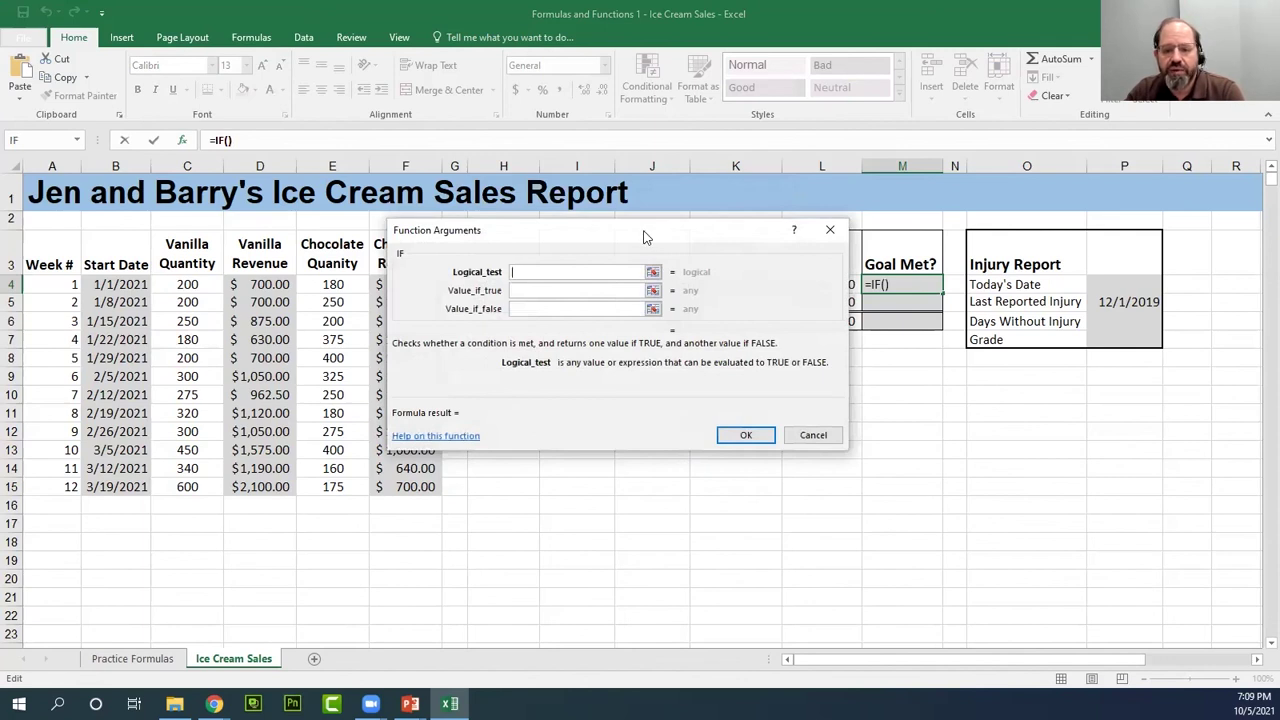
- Move the Function Arguments dialog clear of the summary table and set the IF logical test to K4>L4
left_click_drag(644, 237, 573, 217)
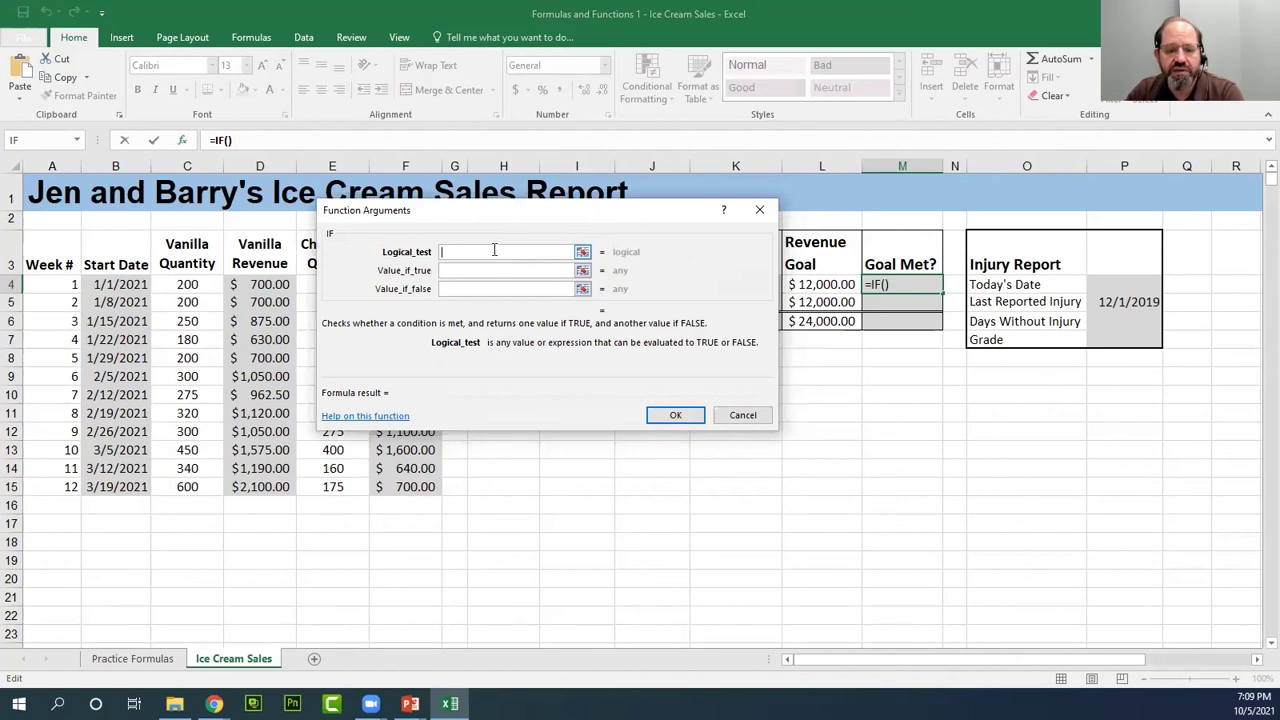
left_click_drag(637, 210, 498, 206)
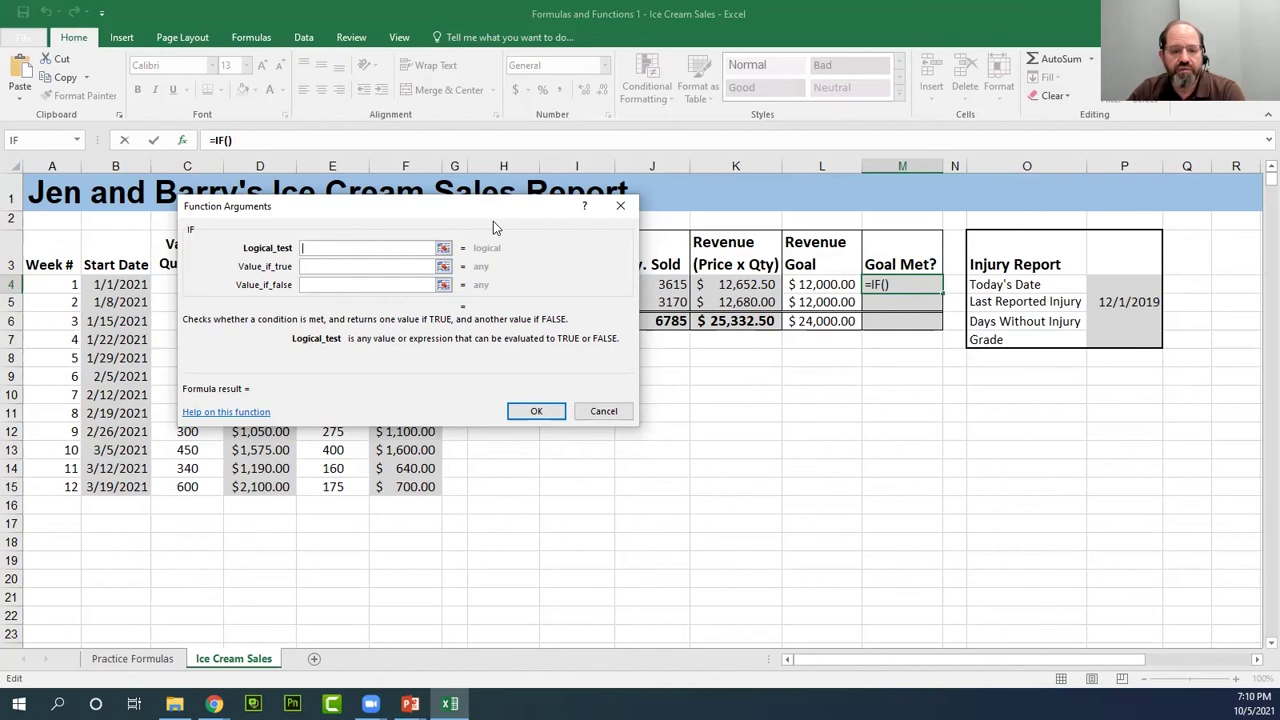
left_click_drag(493, 221, 596, 366)
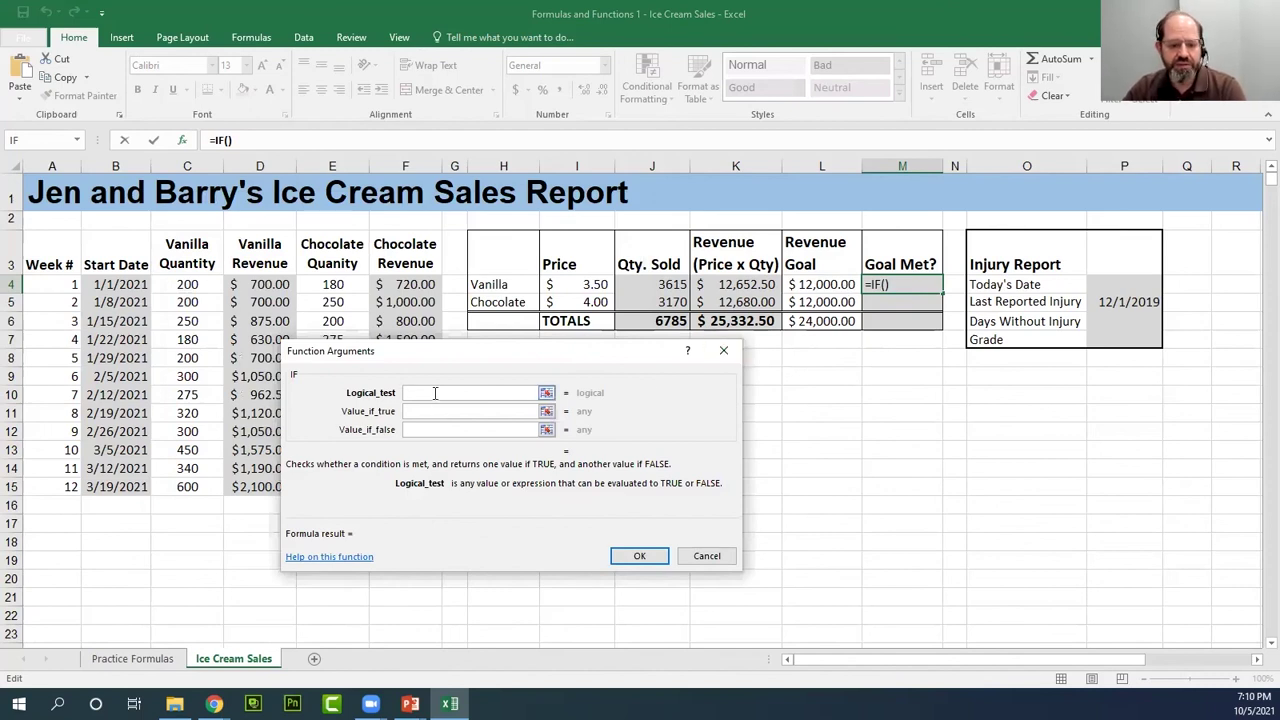
left_click(752, 285)
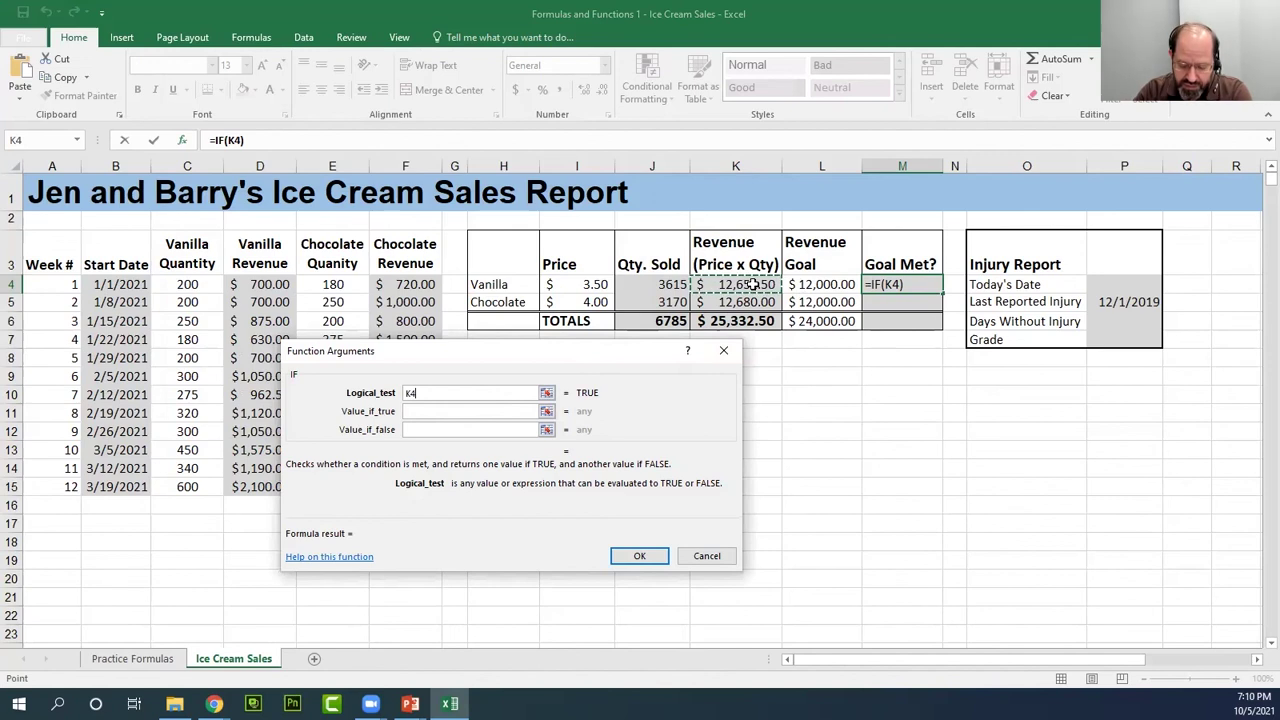
type(">")
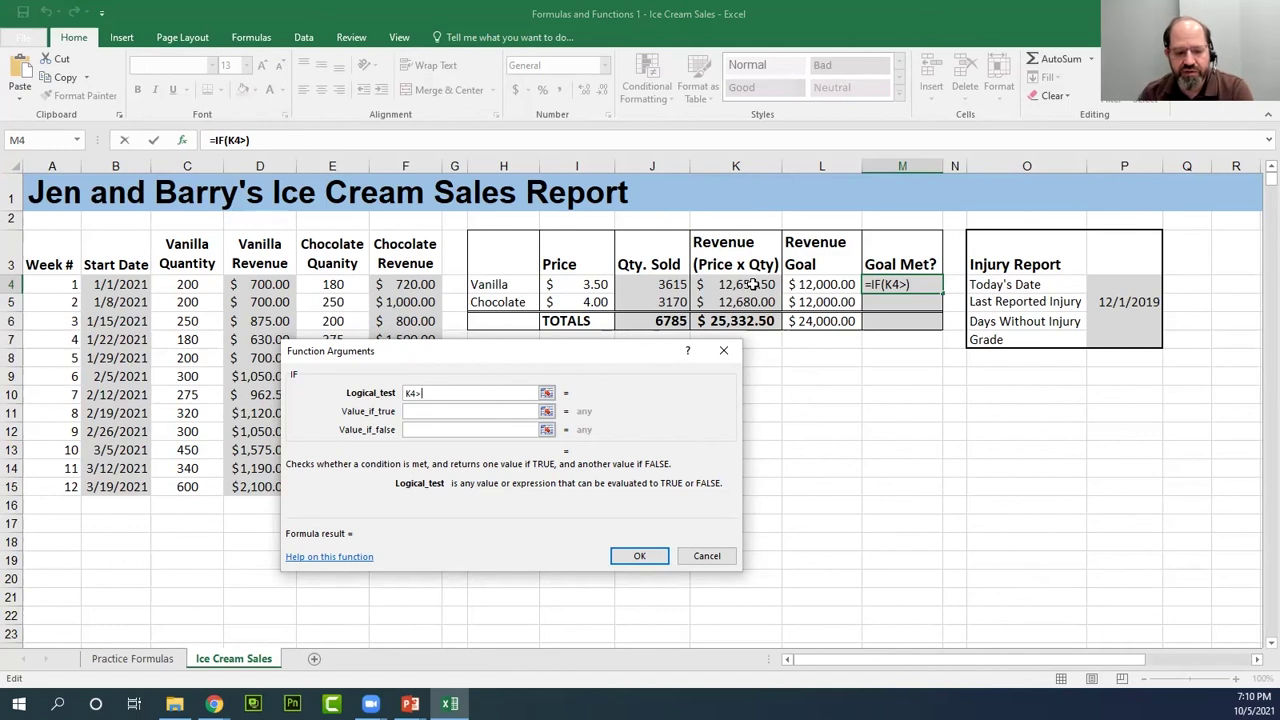
left_click(822, 284)
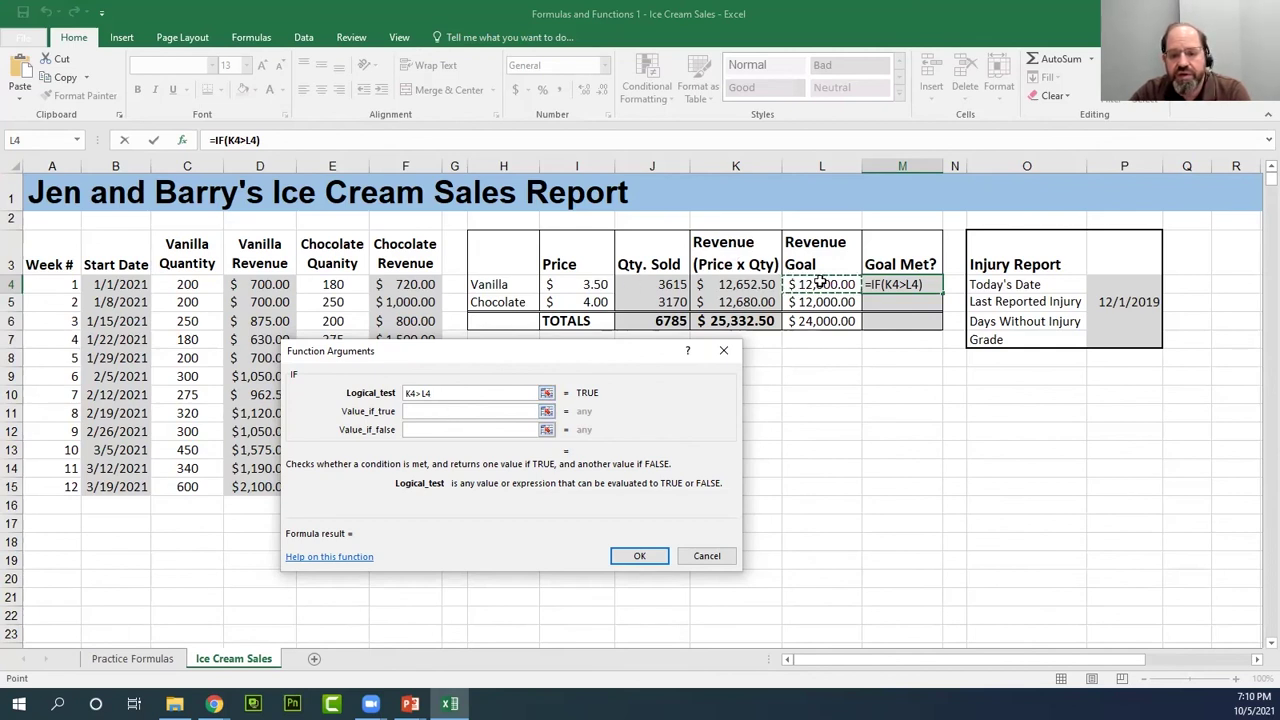
- Set the IF function's Value_if_true argument to the quoted text "Yes"
left_click(438, 411)
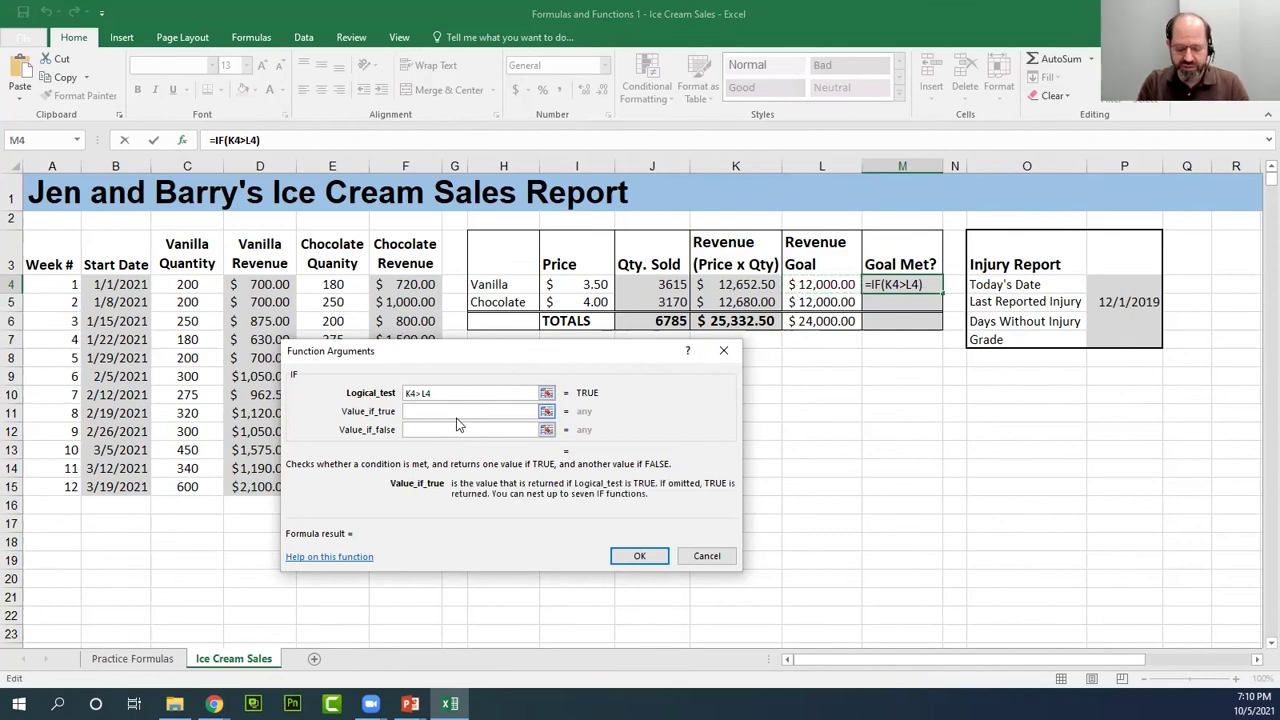
type("YE")
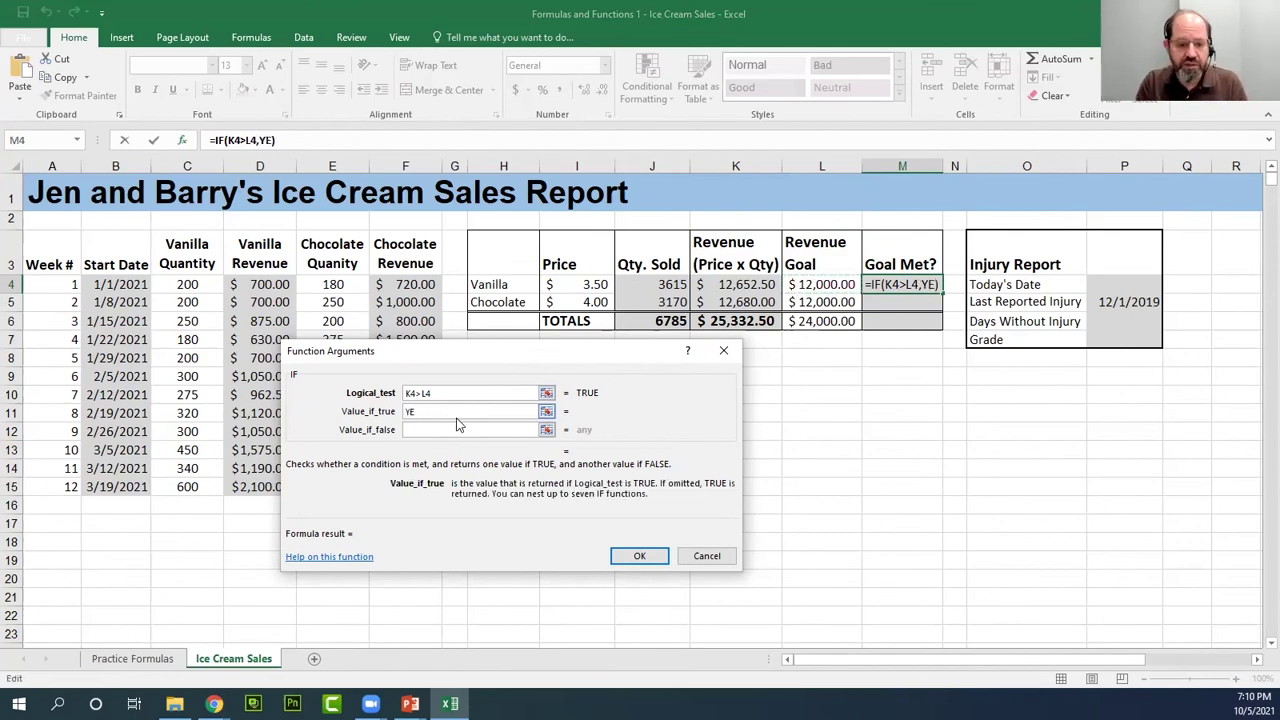
key("BackSpace")
type("es")
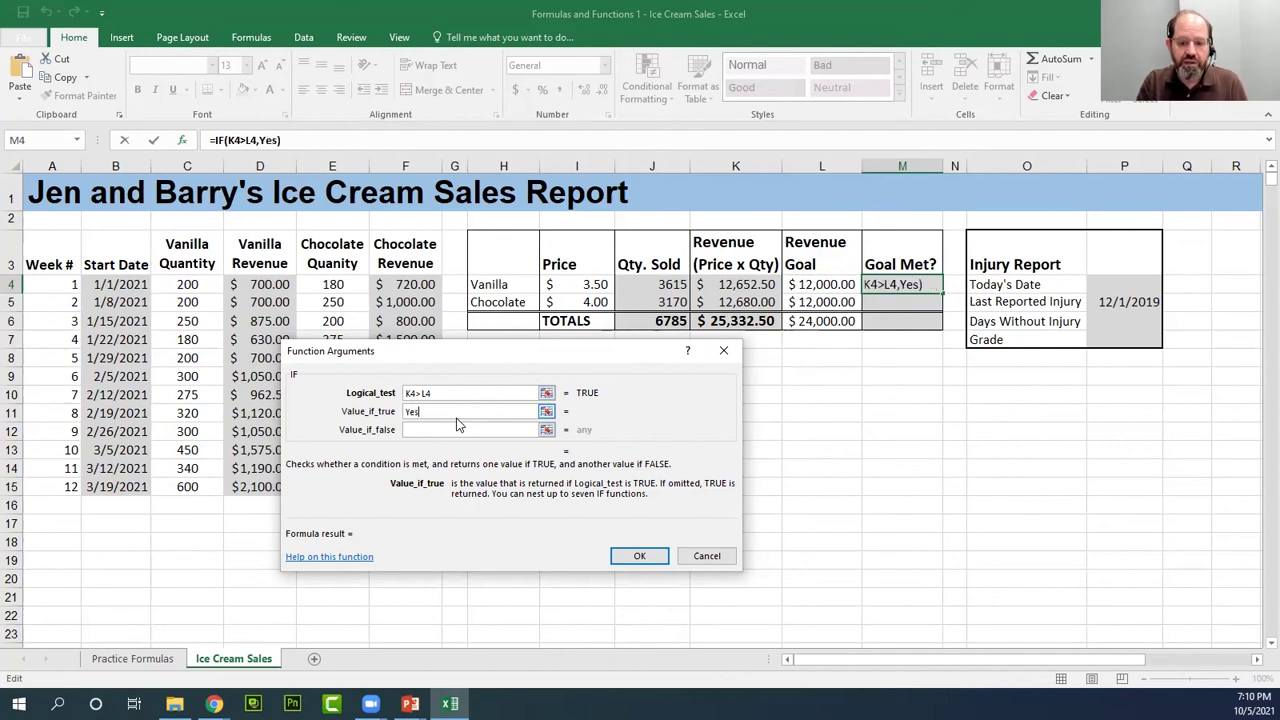
type("\"")
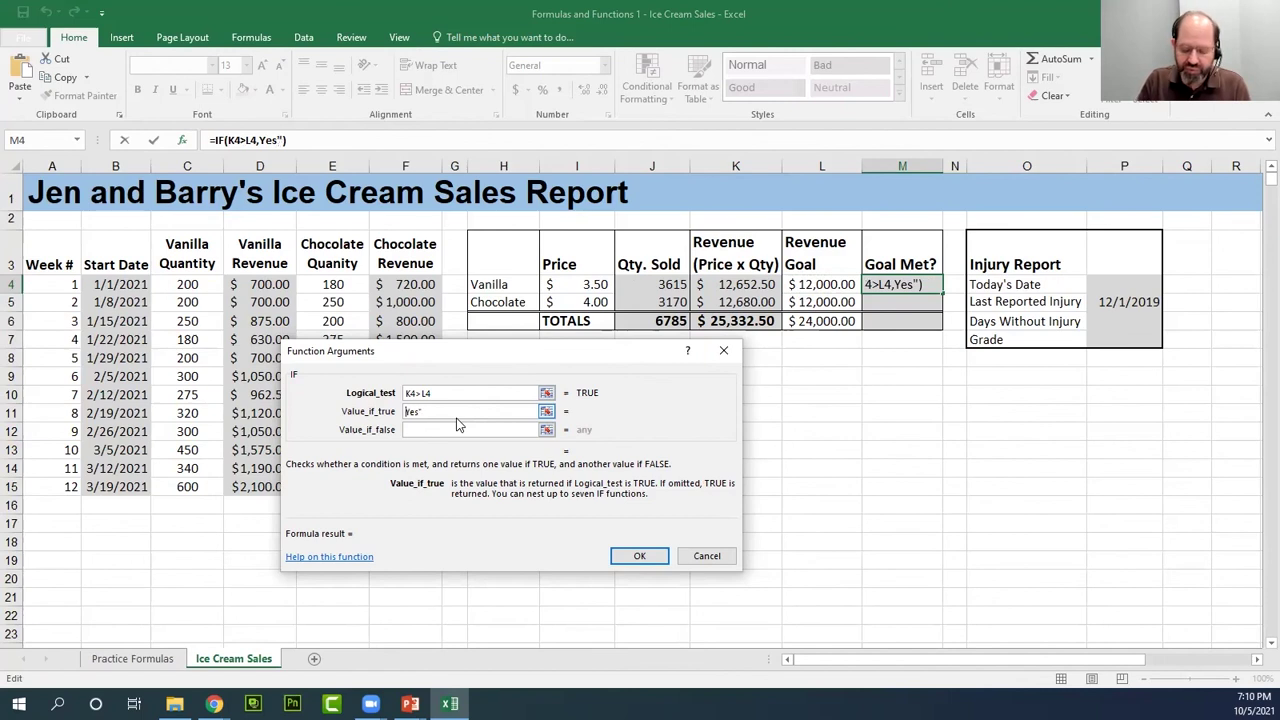
type("\"")
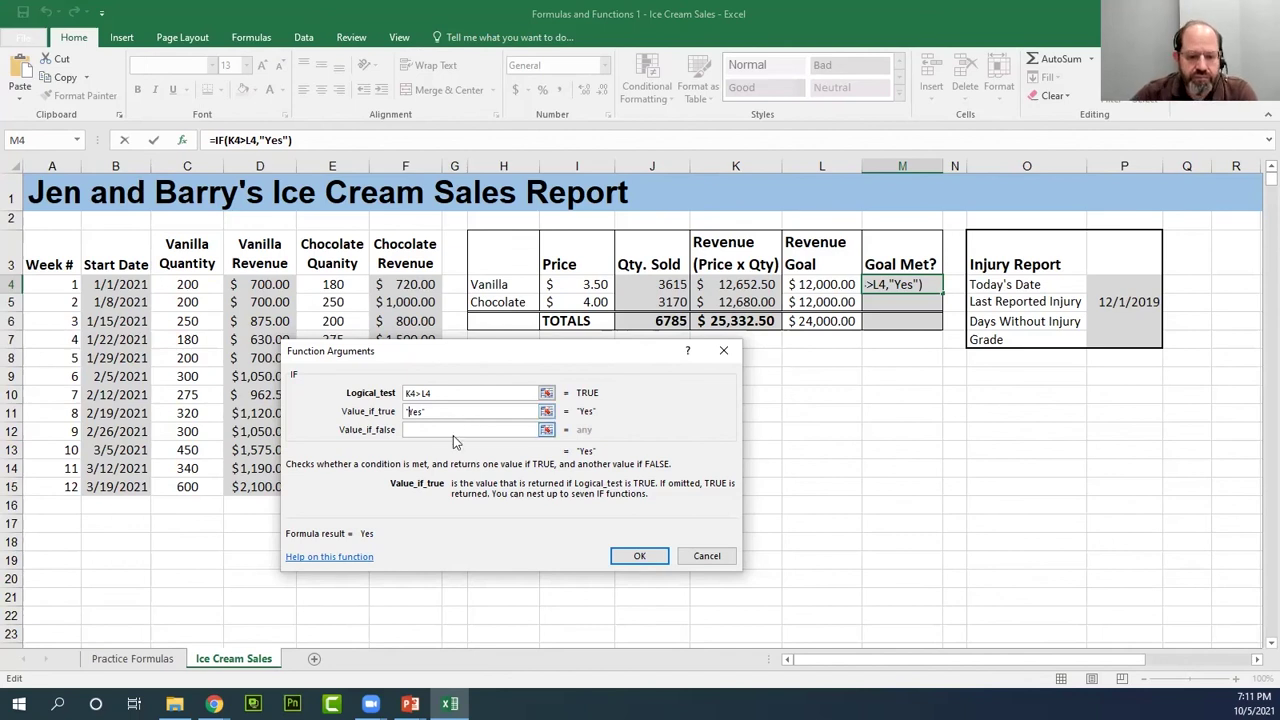
- Set the IF function's Value_if_false argument to the quoted text "No" and accept the function for M4
left_click(454, 430)
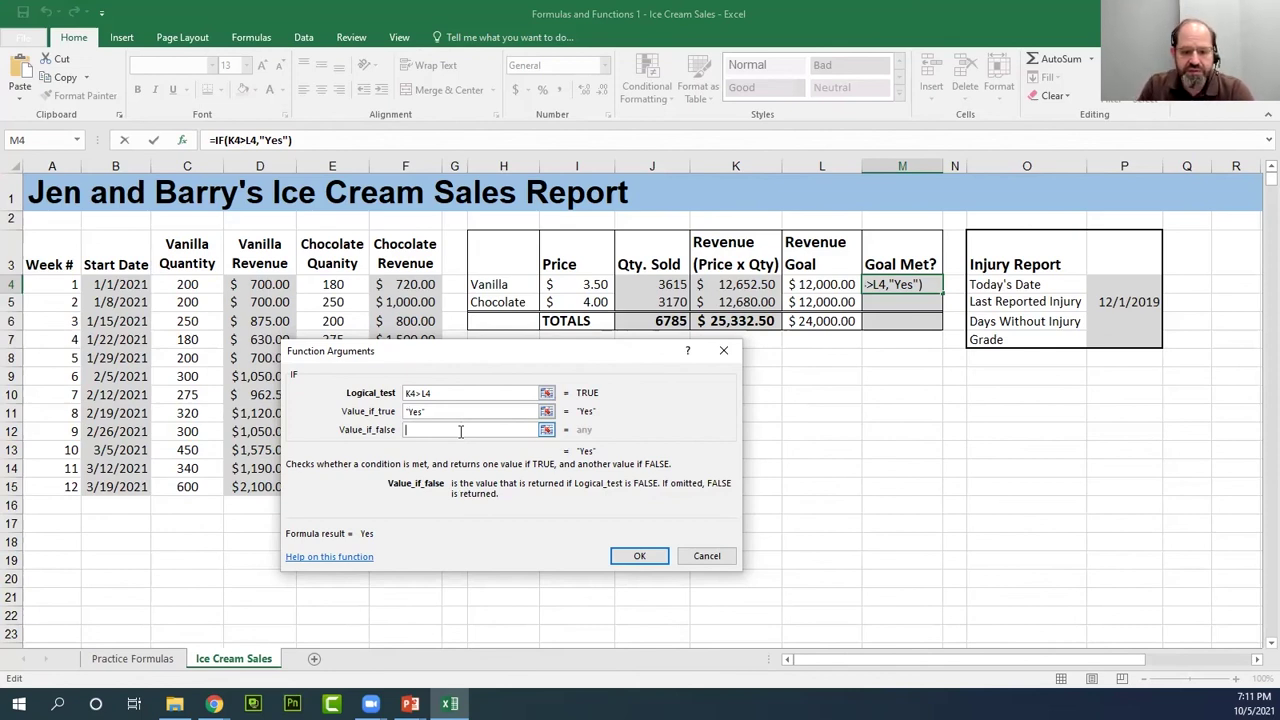
type("\"")
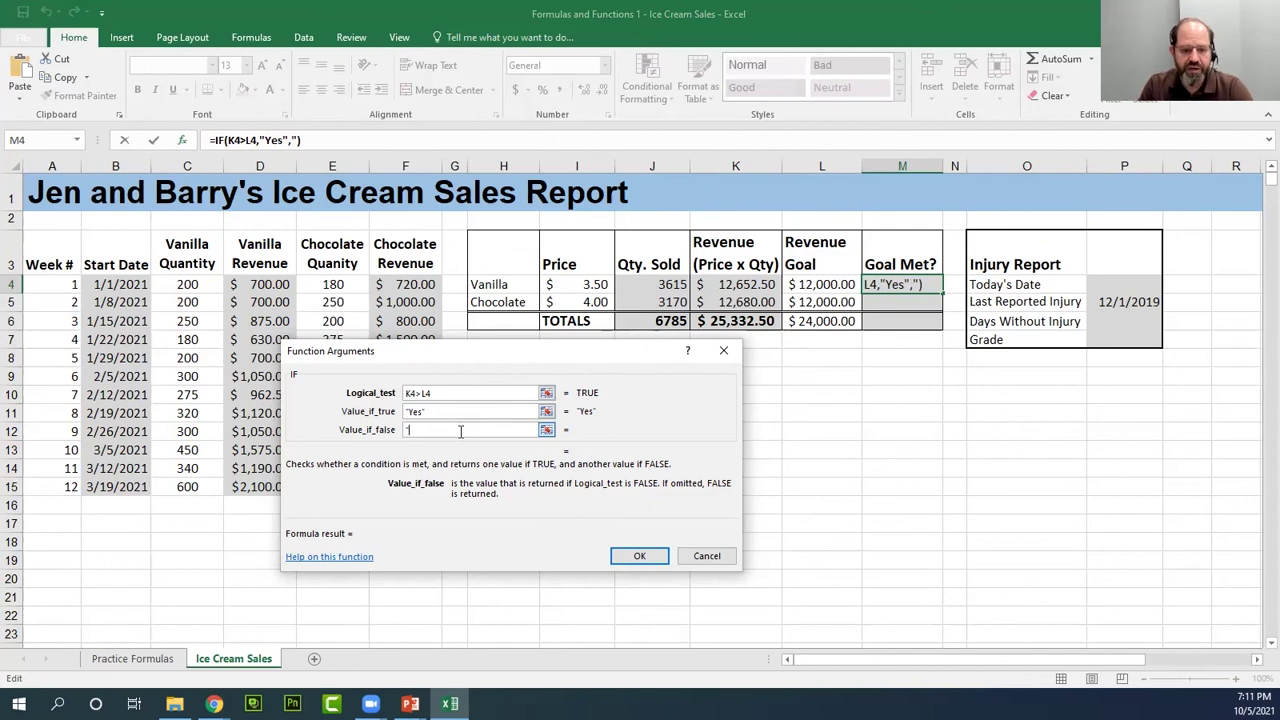
type("No")
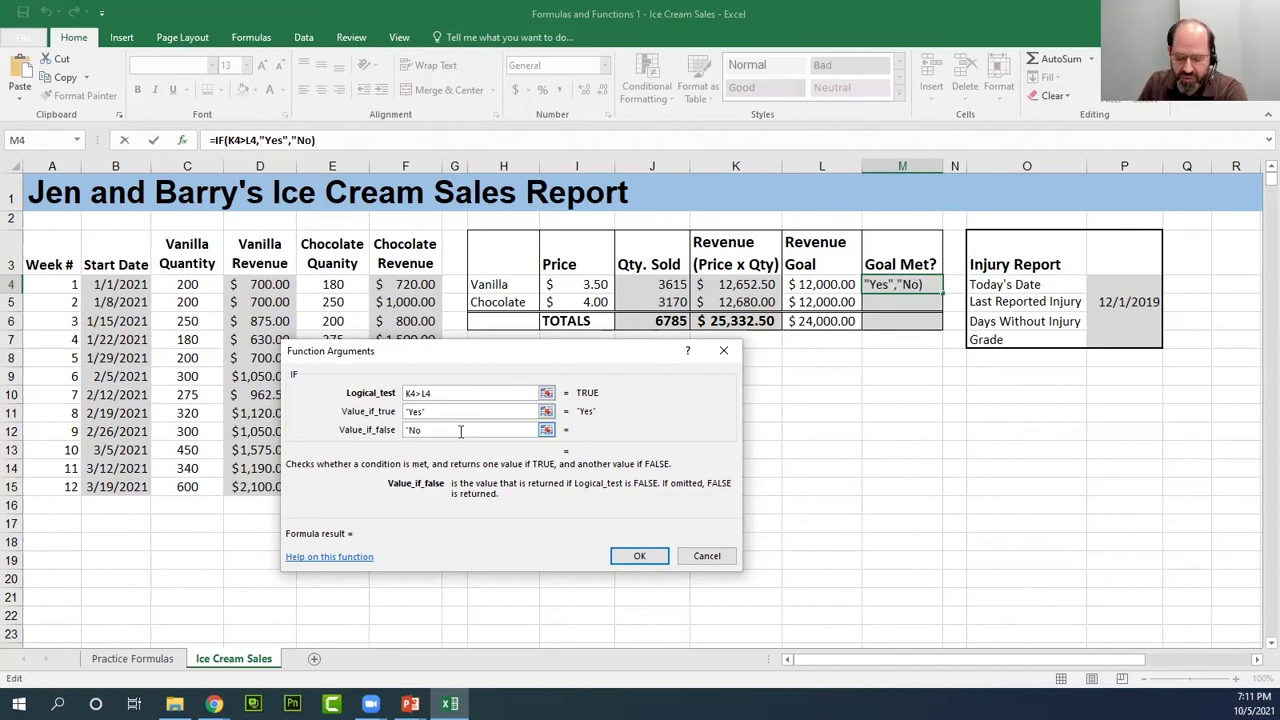
type("\"")
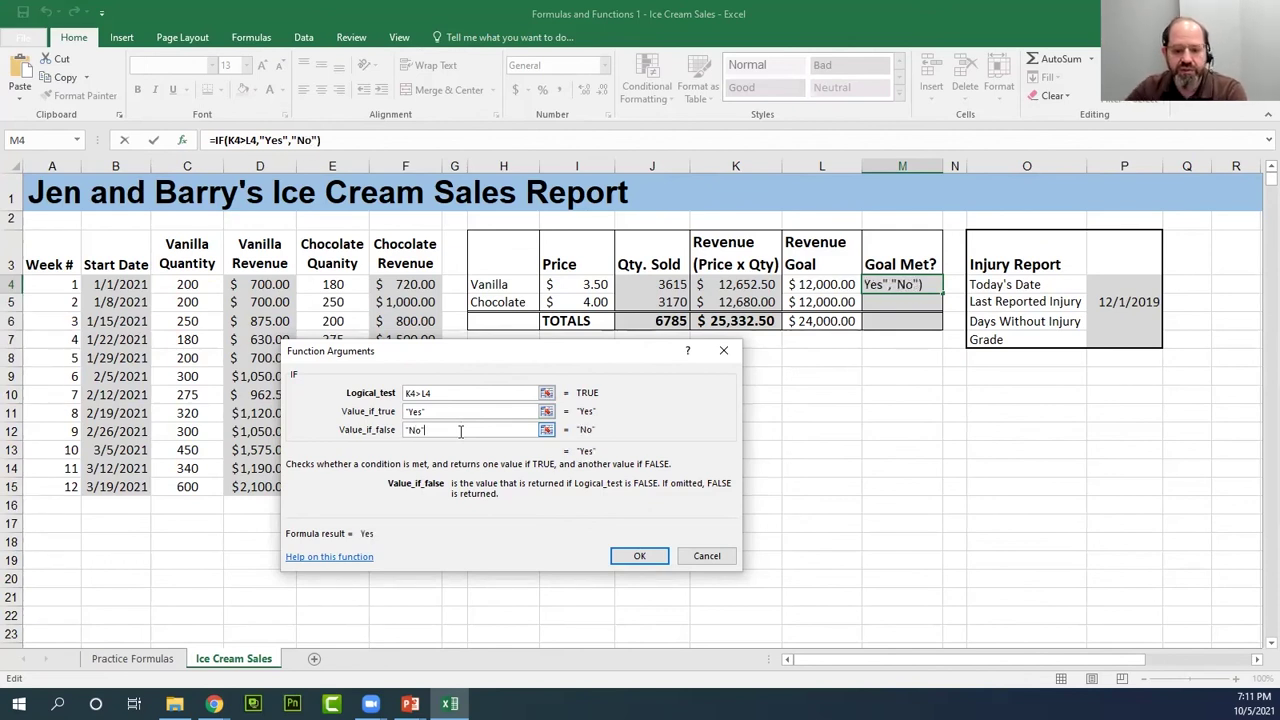
left_click(645, 557)
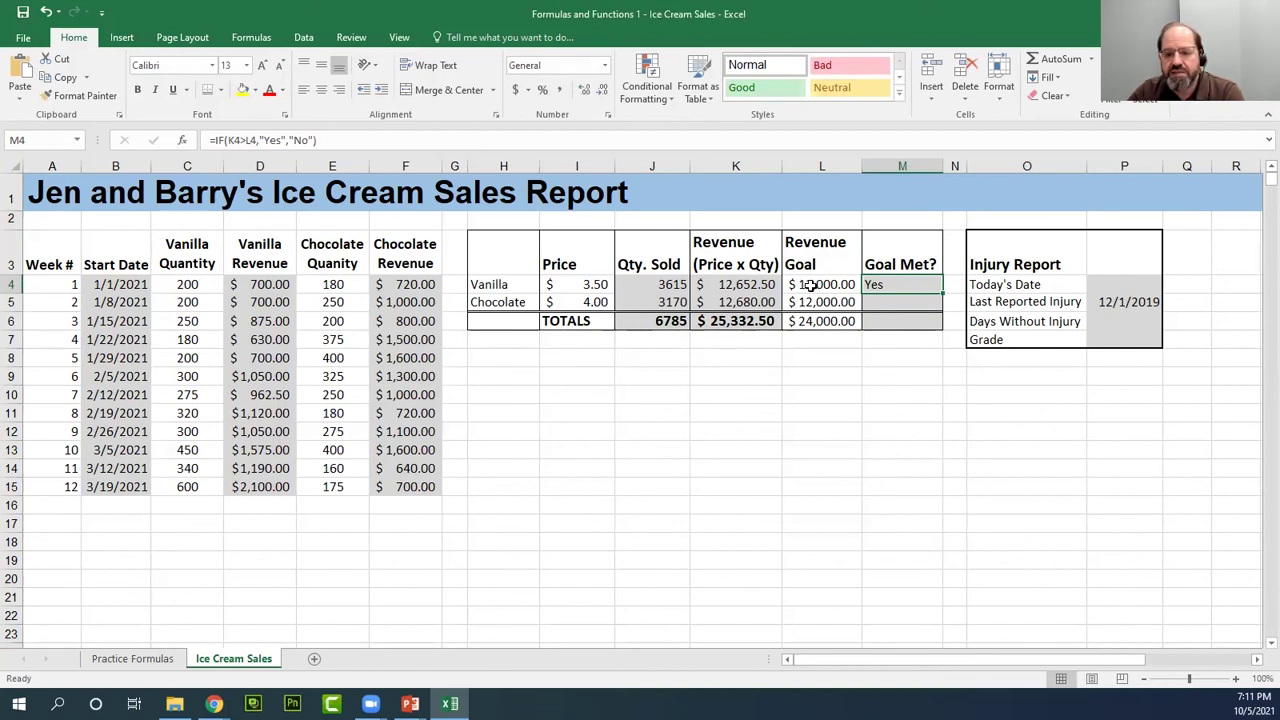
- Examine the Vanilla row's revenue in K4 and the IF formula in M4, leaving the formula as it is
left_click(736, 287)
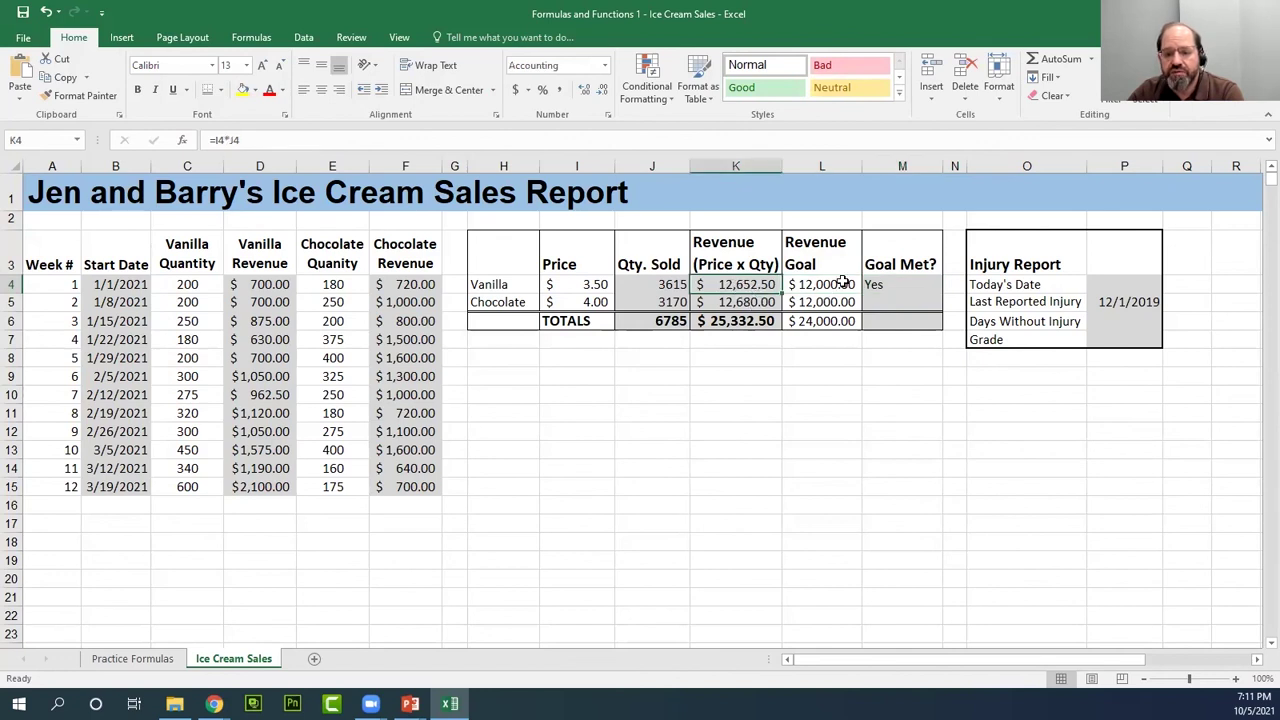
left_click(900, 287)
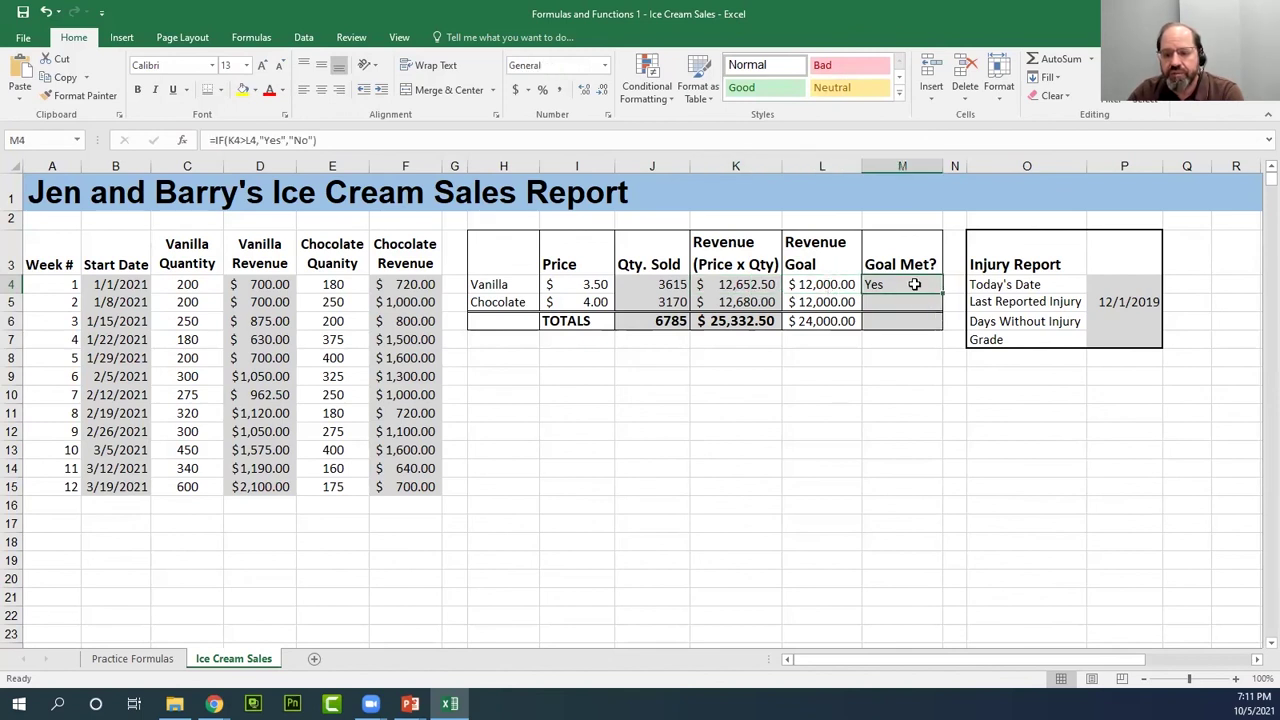
double_click(916, 285)
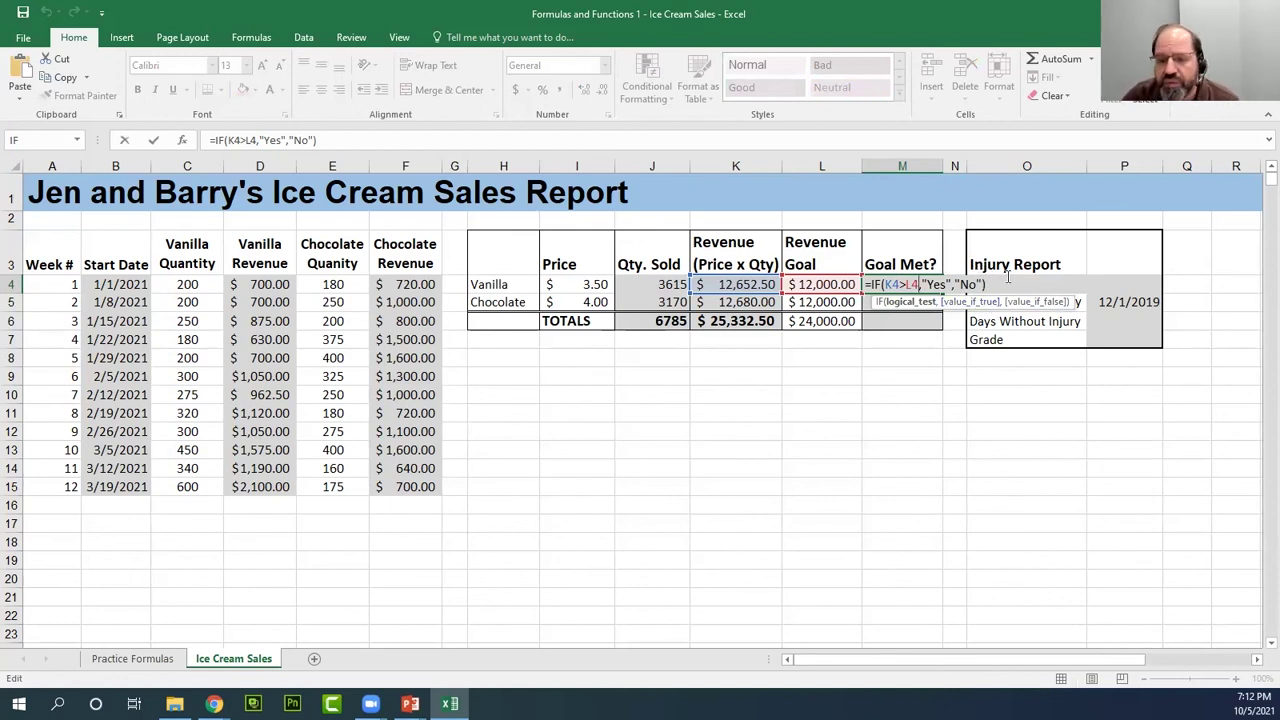
key("Return")
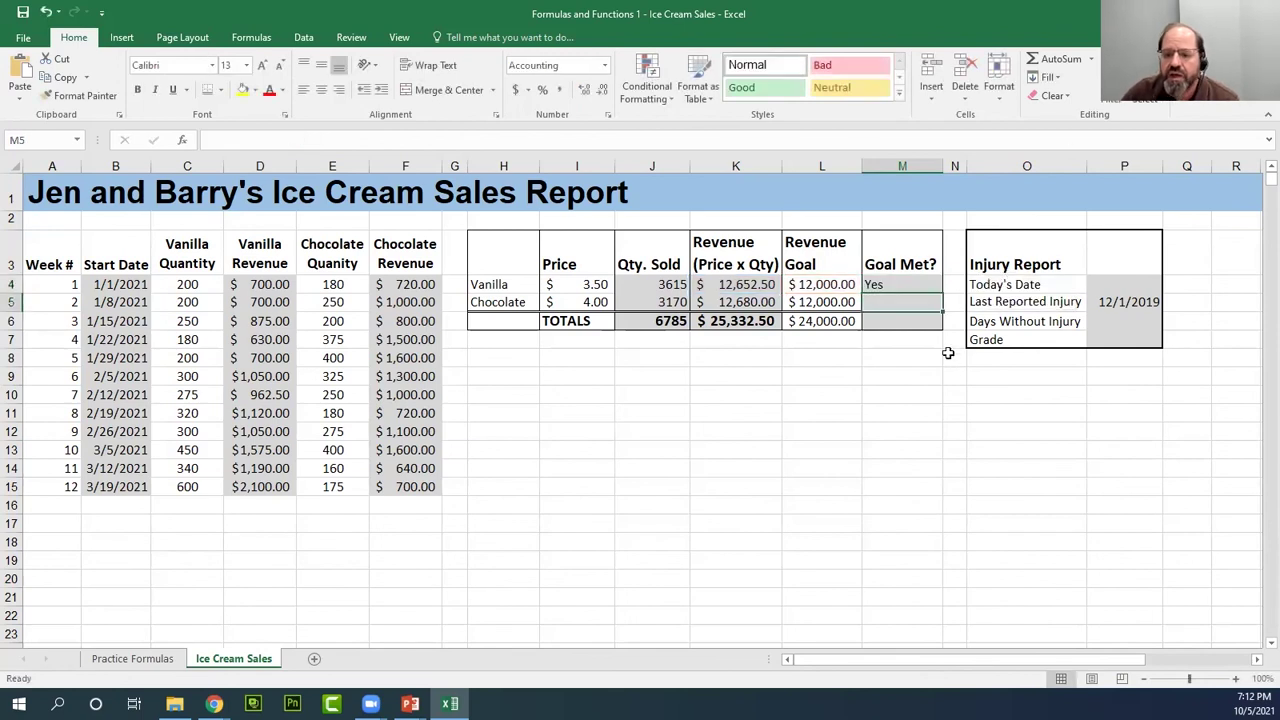
left_click(906, 284)
double_click(906, 284)
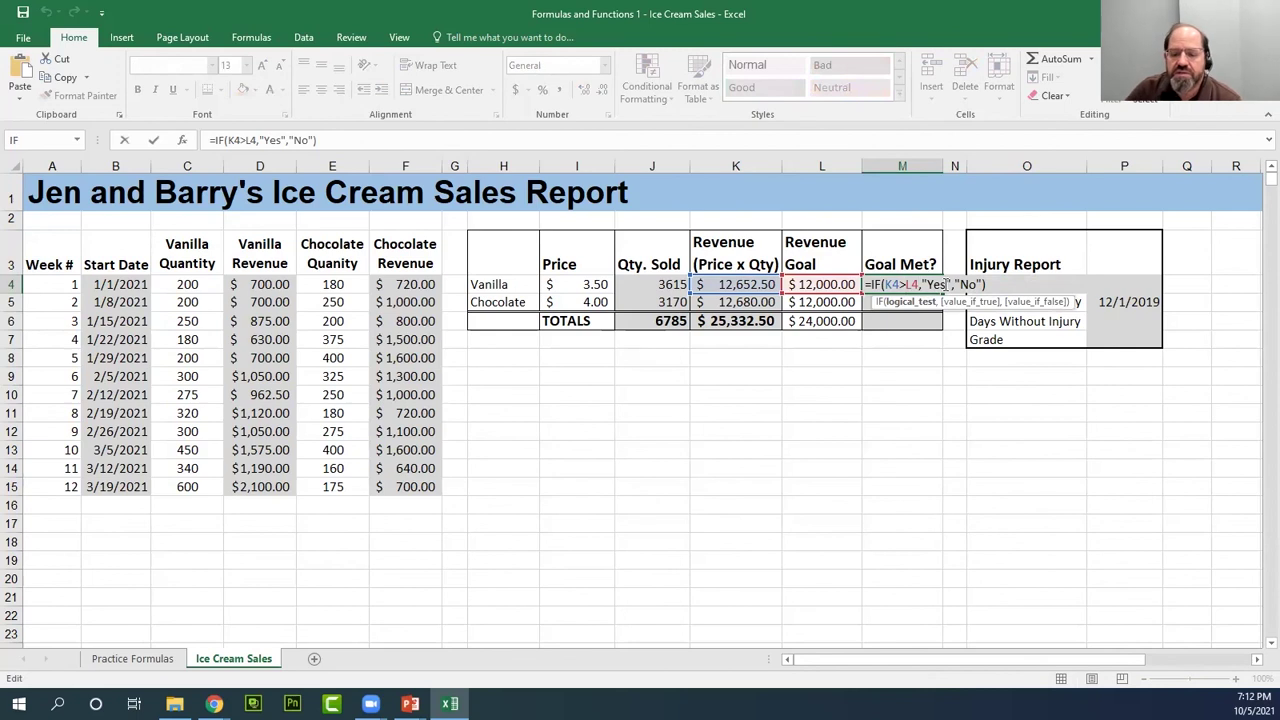
key("Return")
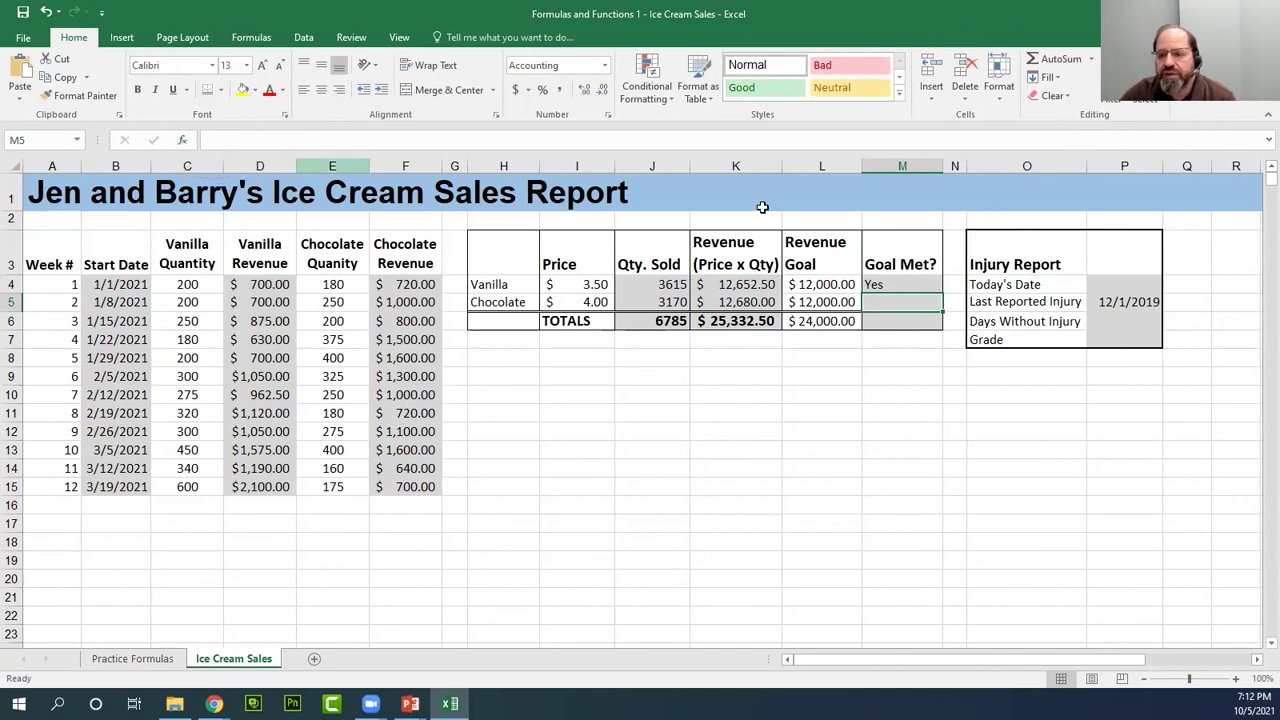
- Insert the IF function from the function library into the Chocolate row's Goal Met? cell M5
left_click(1092, 60)
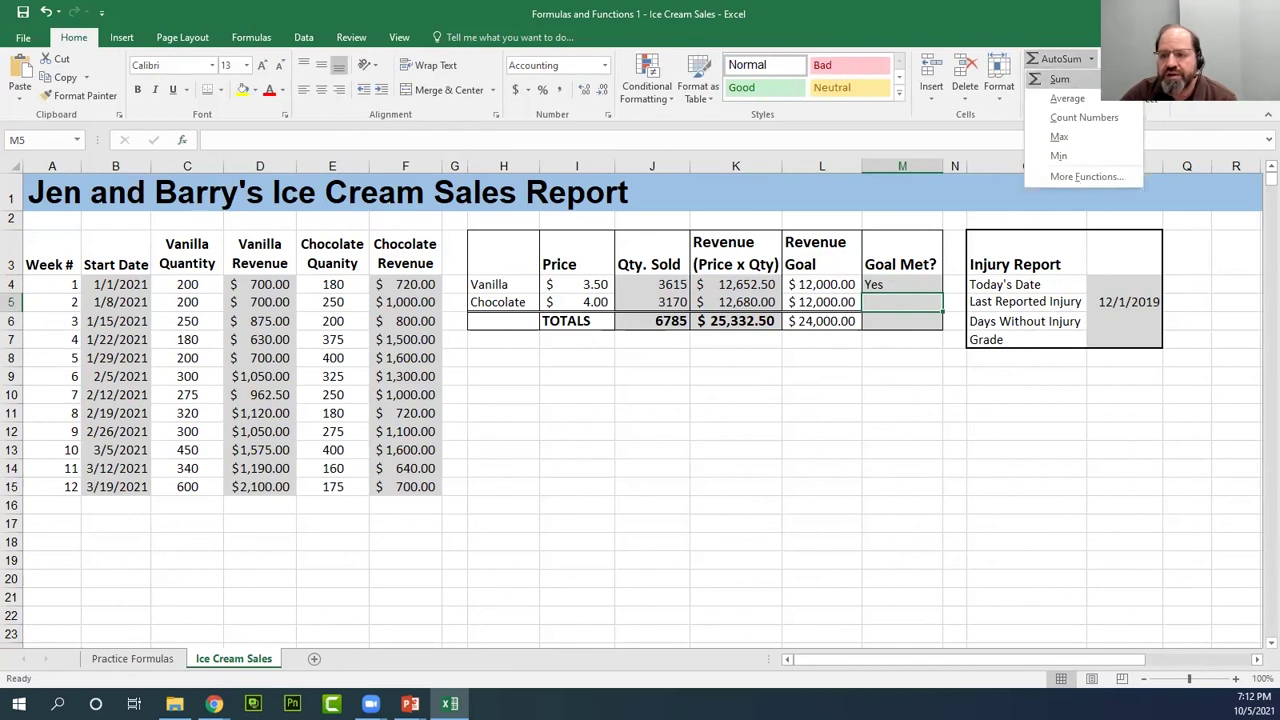
left_click(1091, 61)
left_click(1092, 61)
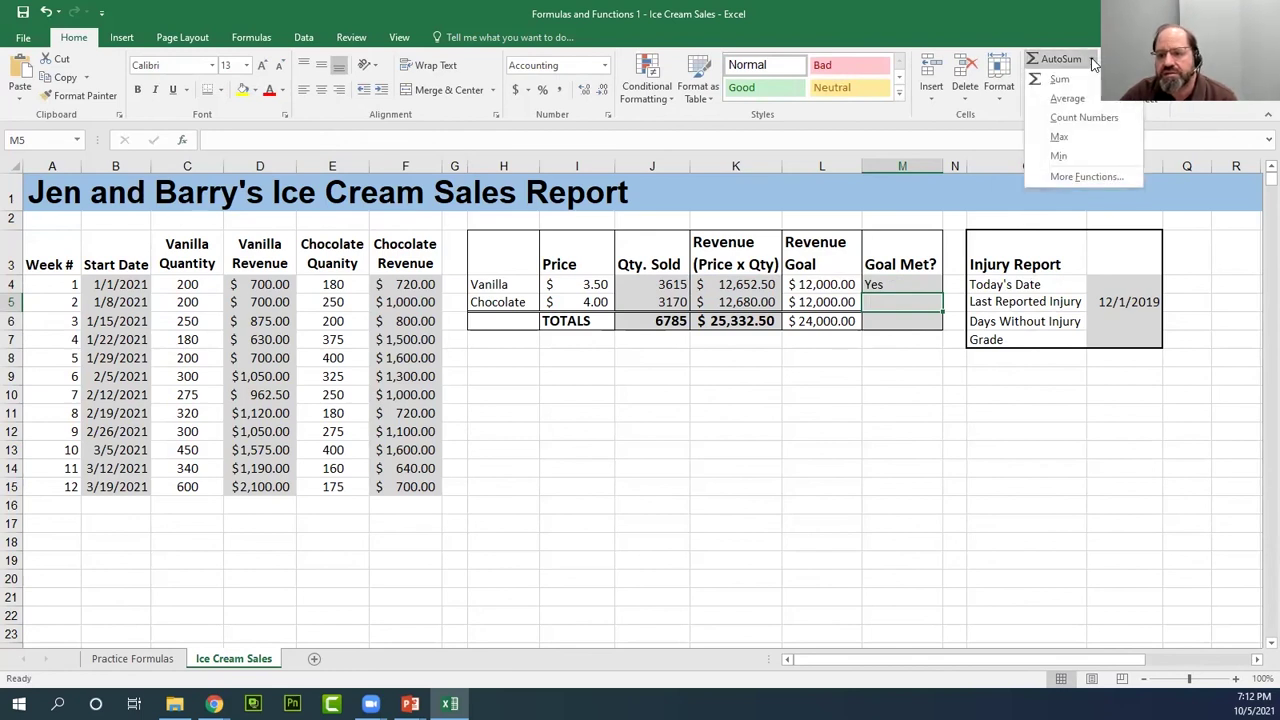
left_click(1096, 184)
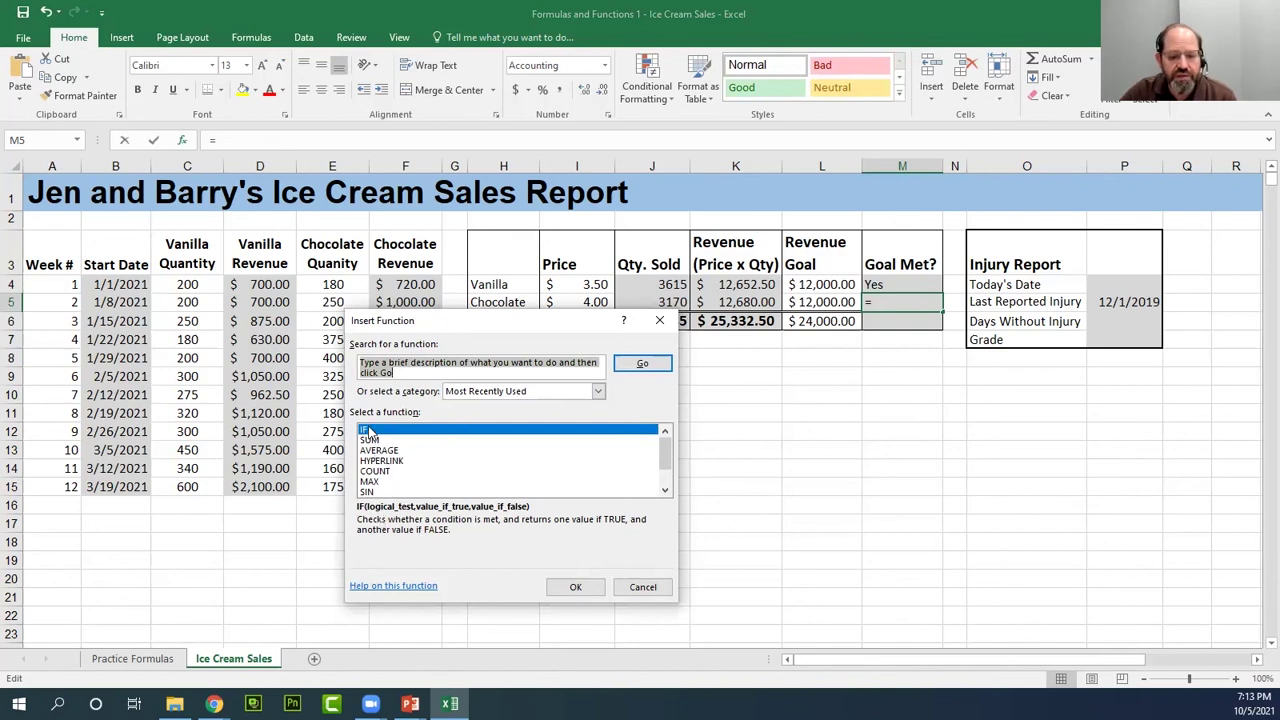
left_click(576, 588)
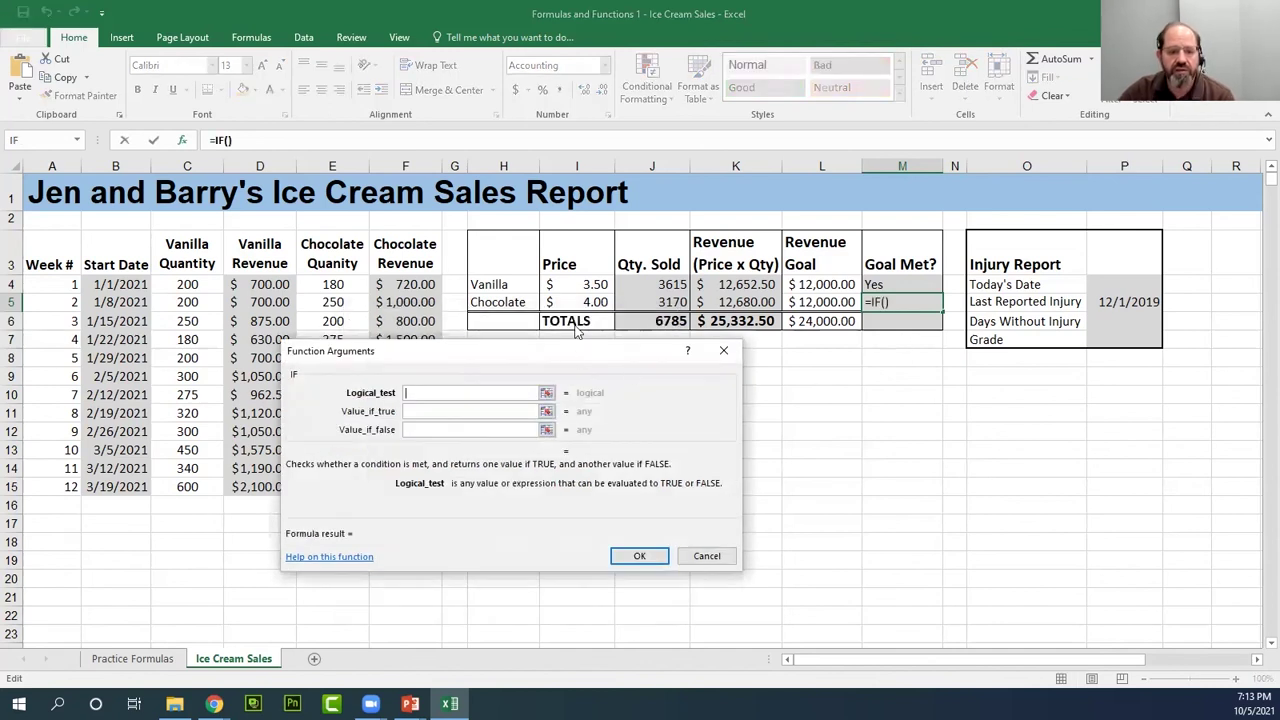
- Move the Function Arguments dialog clear of the summary table and set the logical test to K5>L5
left_click_drag(575, 345, 614, 363)
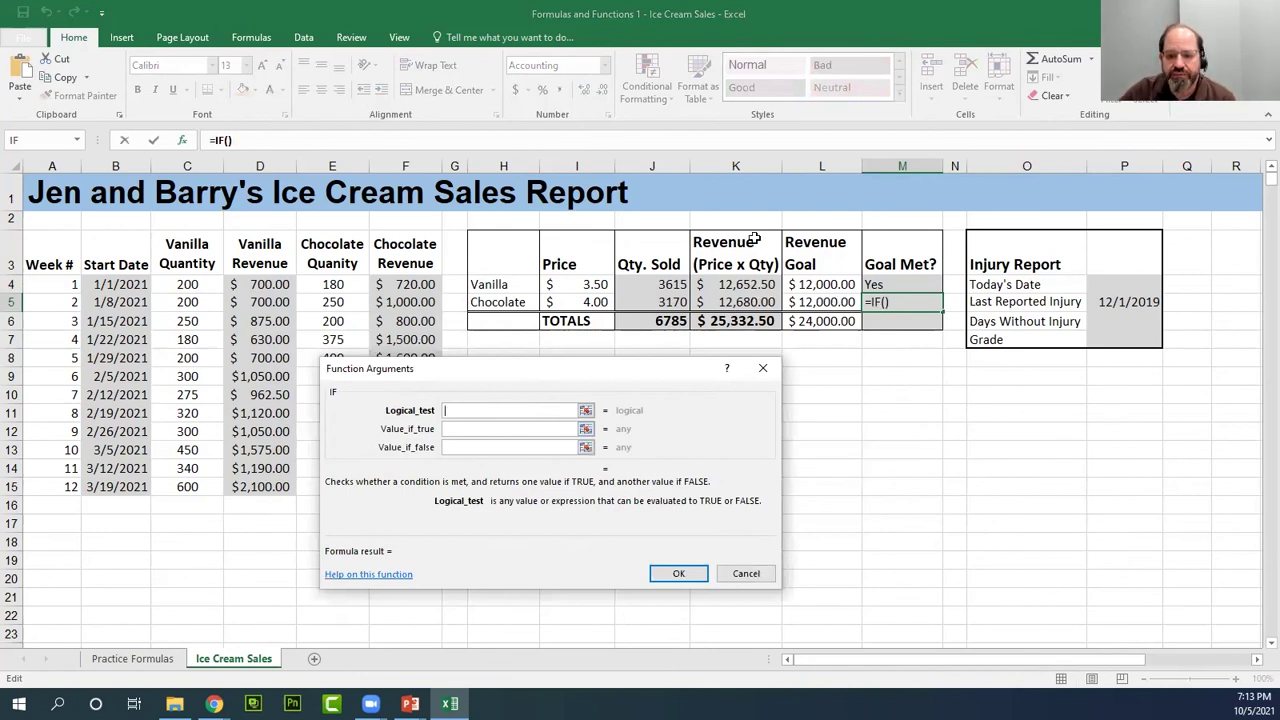
left_click(758, 300)
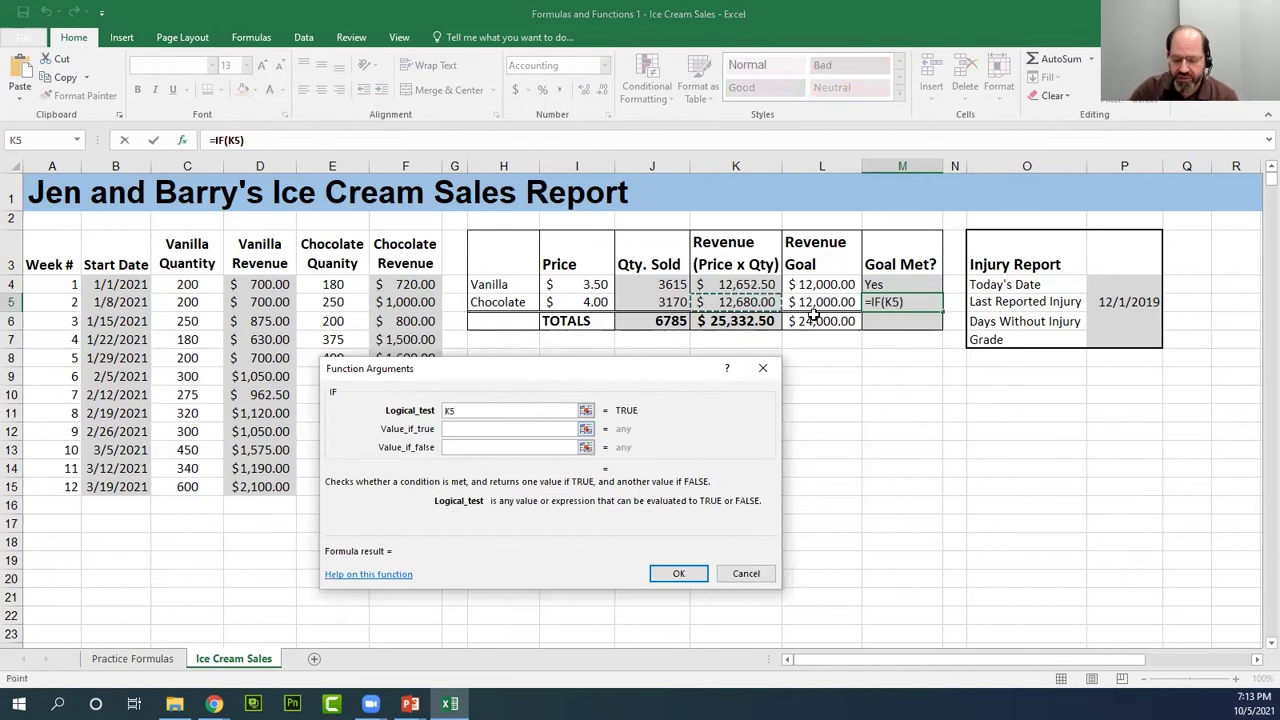
type(">")
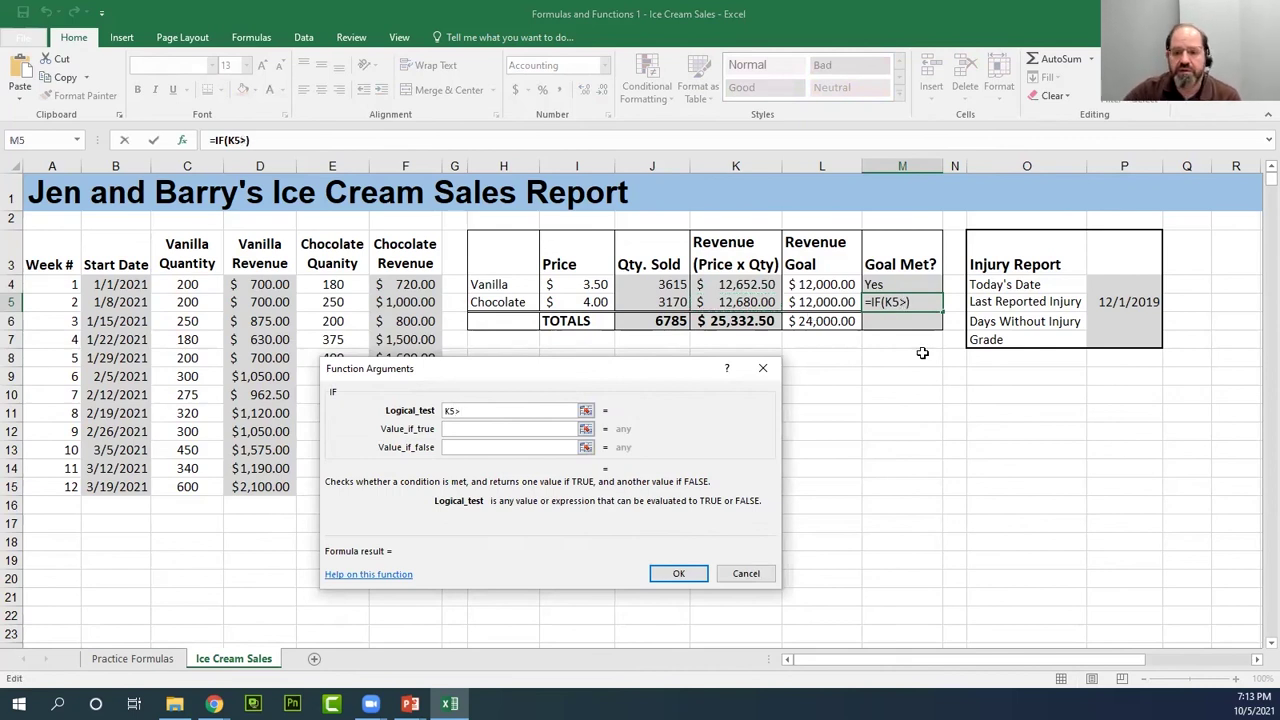
left_click(830, 302)
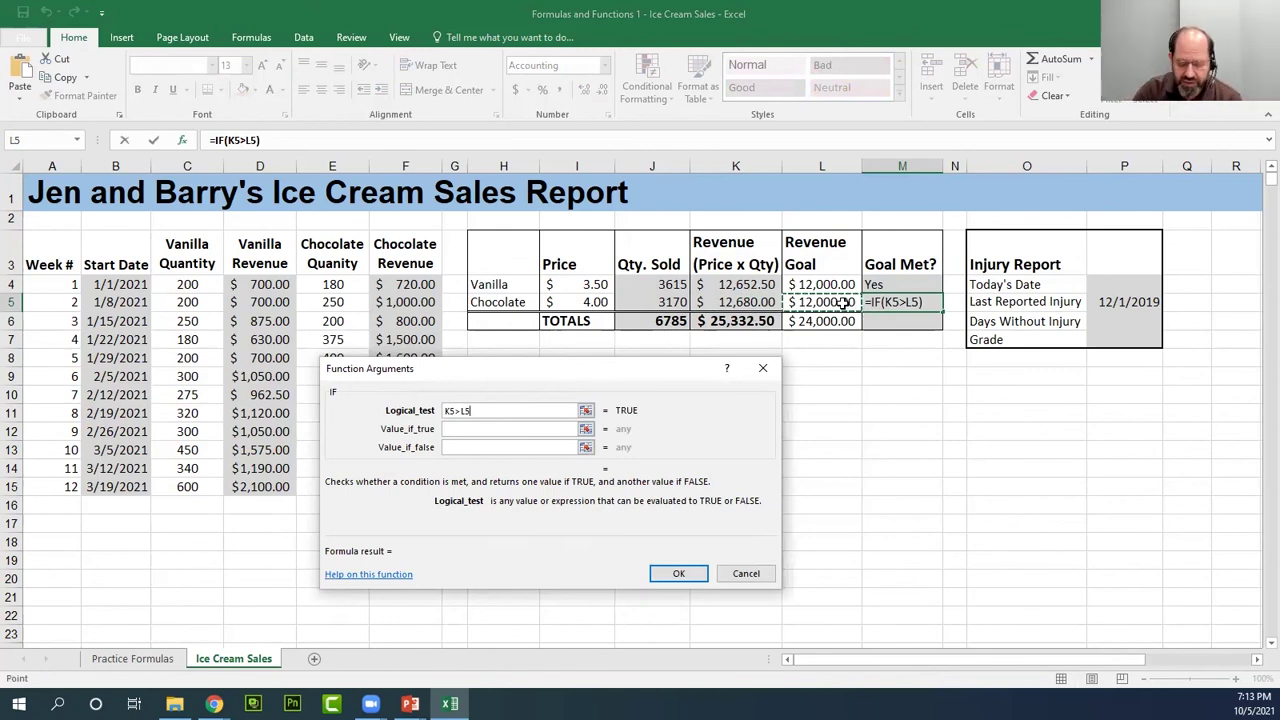
- Set Value_if_true to "Yes" and Value_if_false to "No", both quoted, and accept the IF function for M5
left_click(462, 429)
type("\"Yes\"")
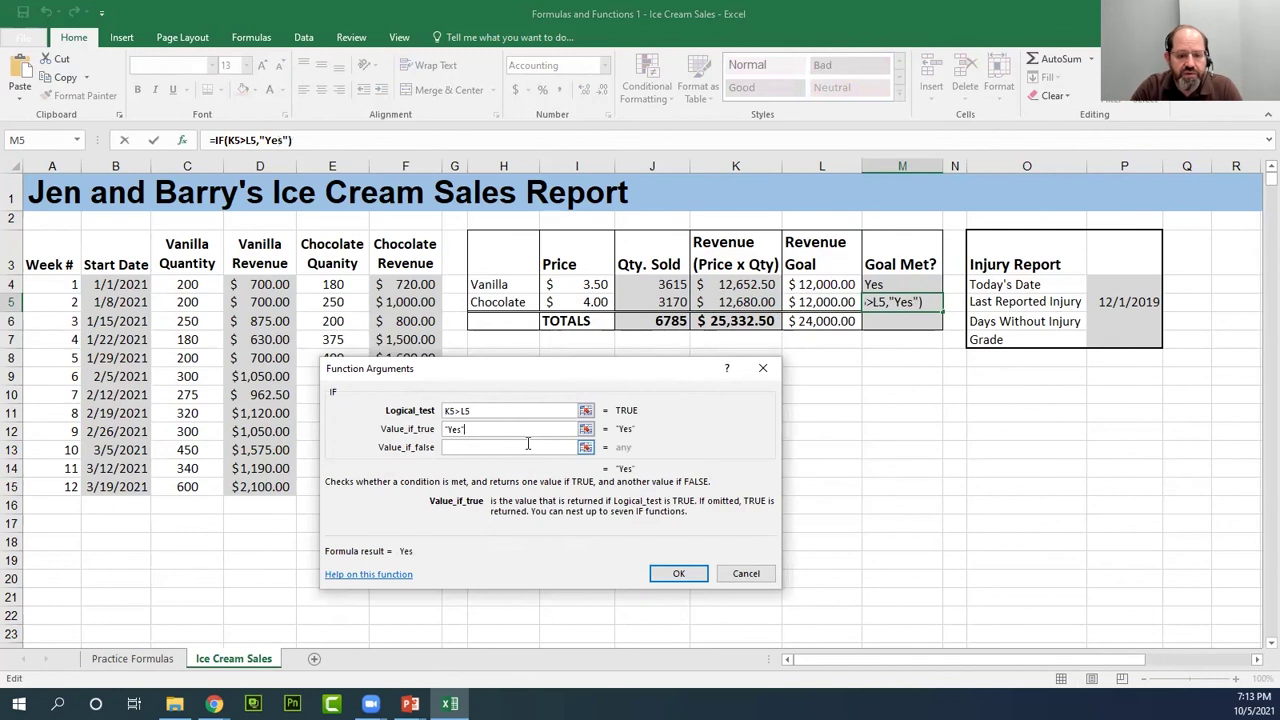
left_click(528, 445)
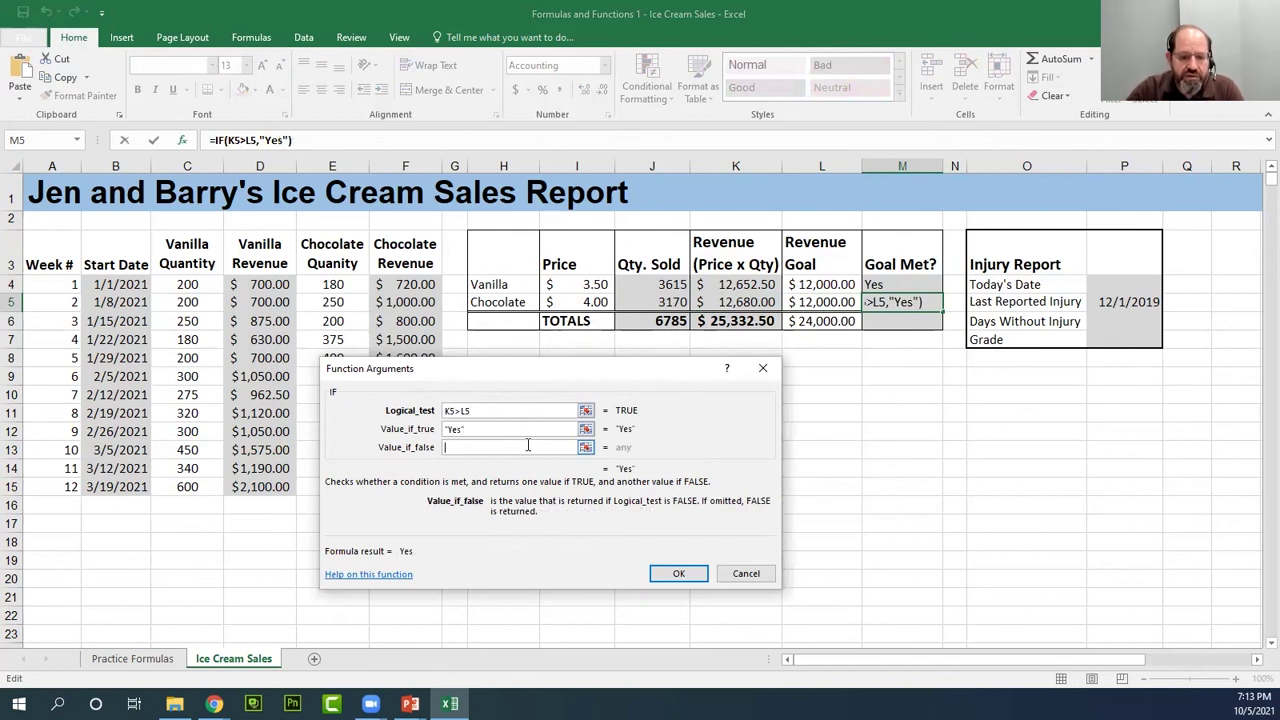
type("\"No")
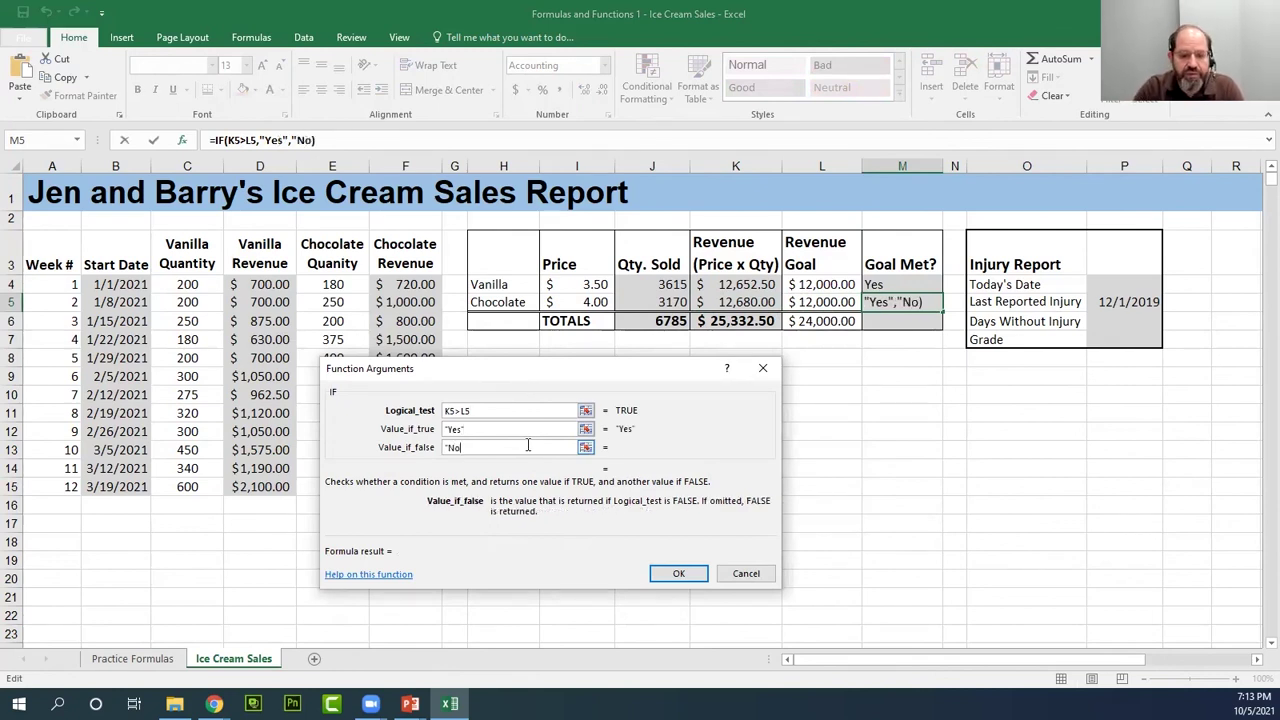
type("\"")
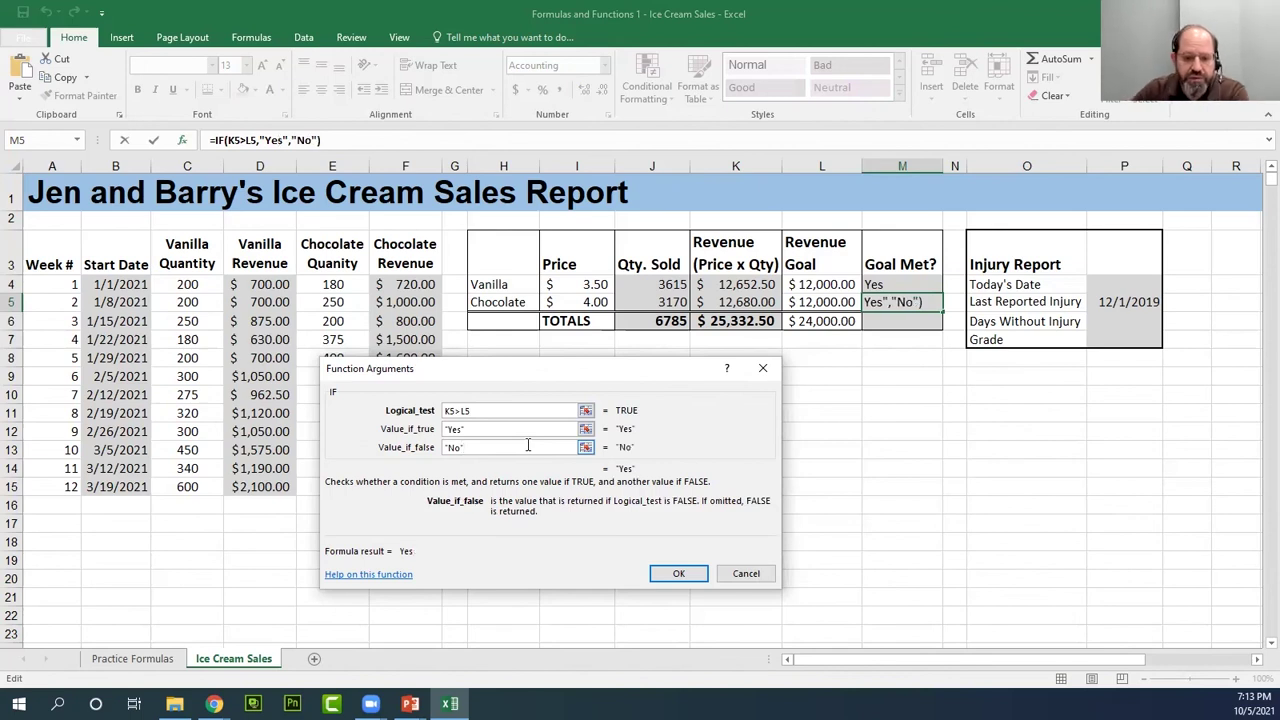
left_click(678, 575)
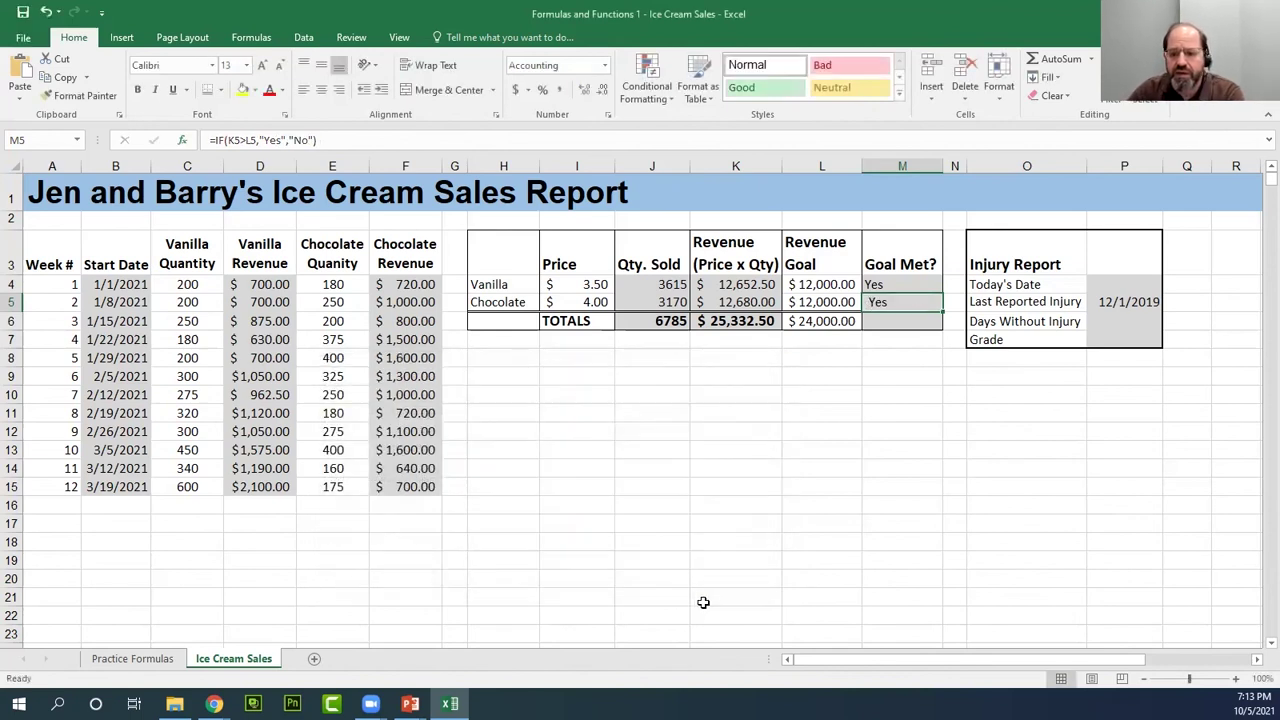
key("Return")
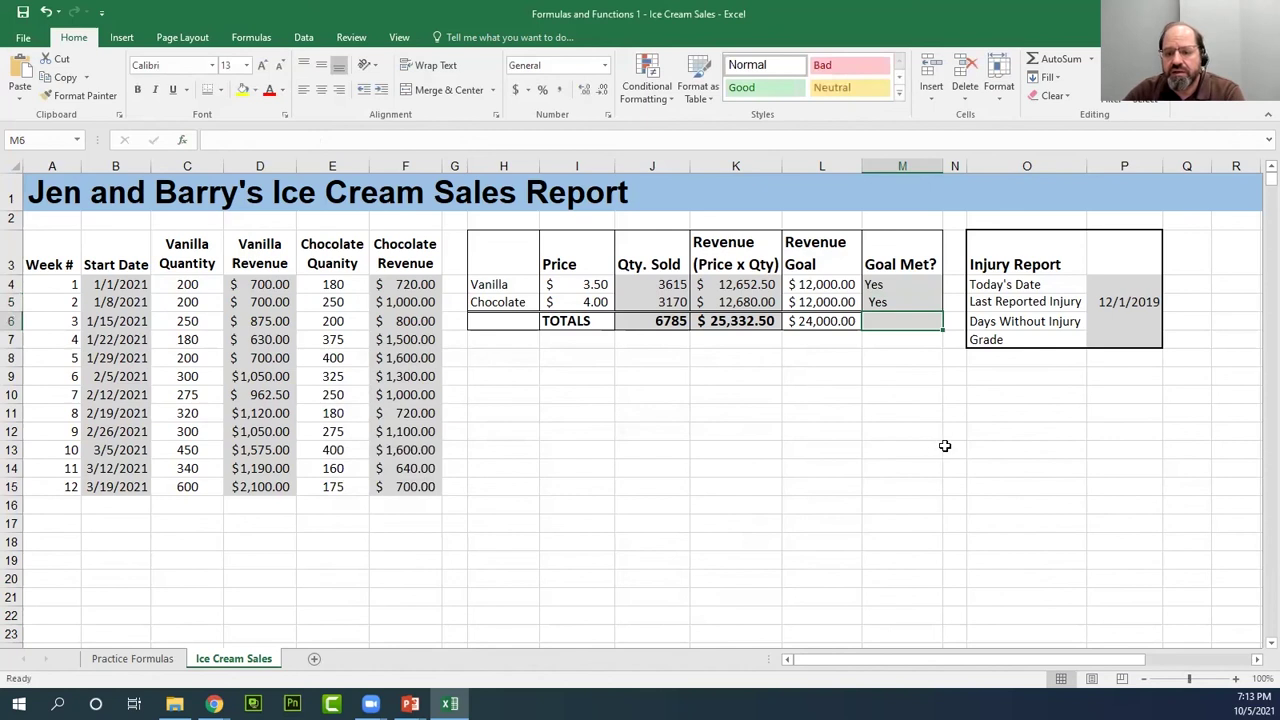
- Fill the IF formula from M5 down to the TOTALS row's M6 and check it against K6 and L6
left_click(920, 301)
left_click_drag(942, 314, 942, 325)
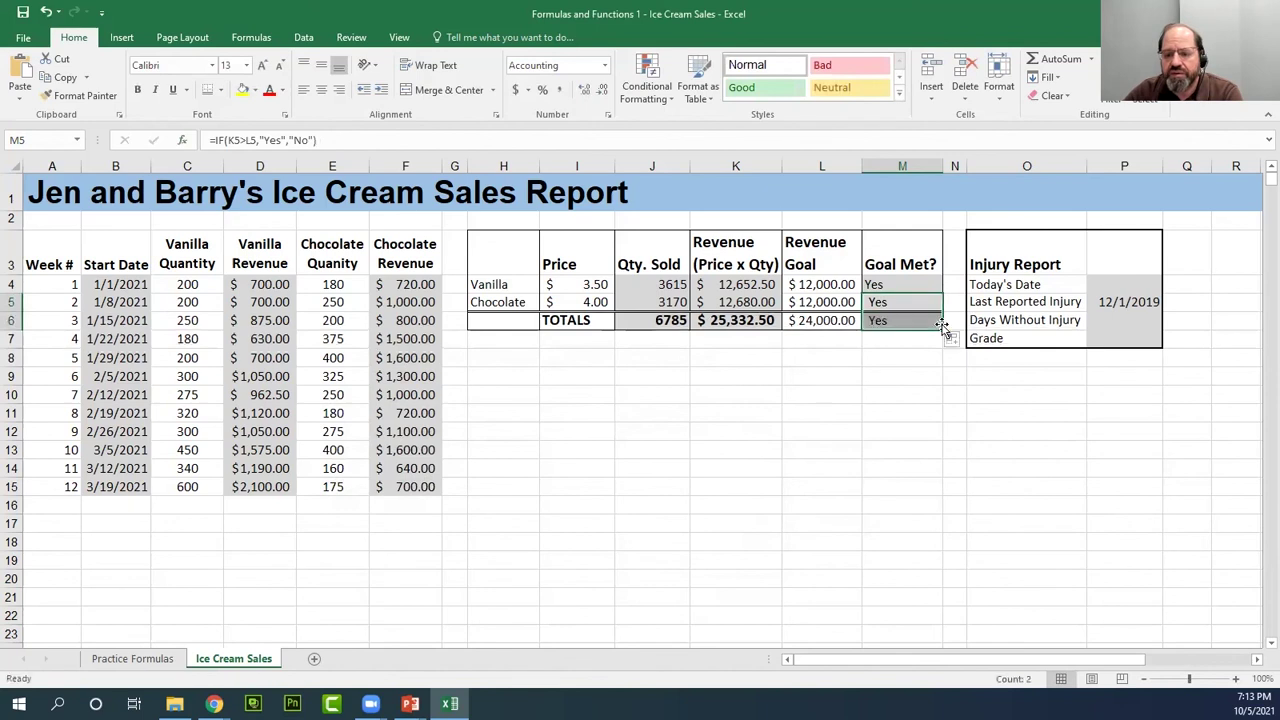
left_click(848, 322)
left_click(735, 326)
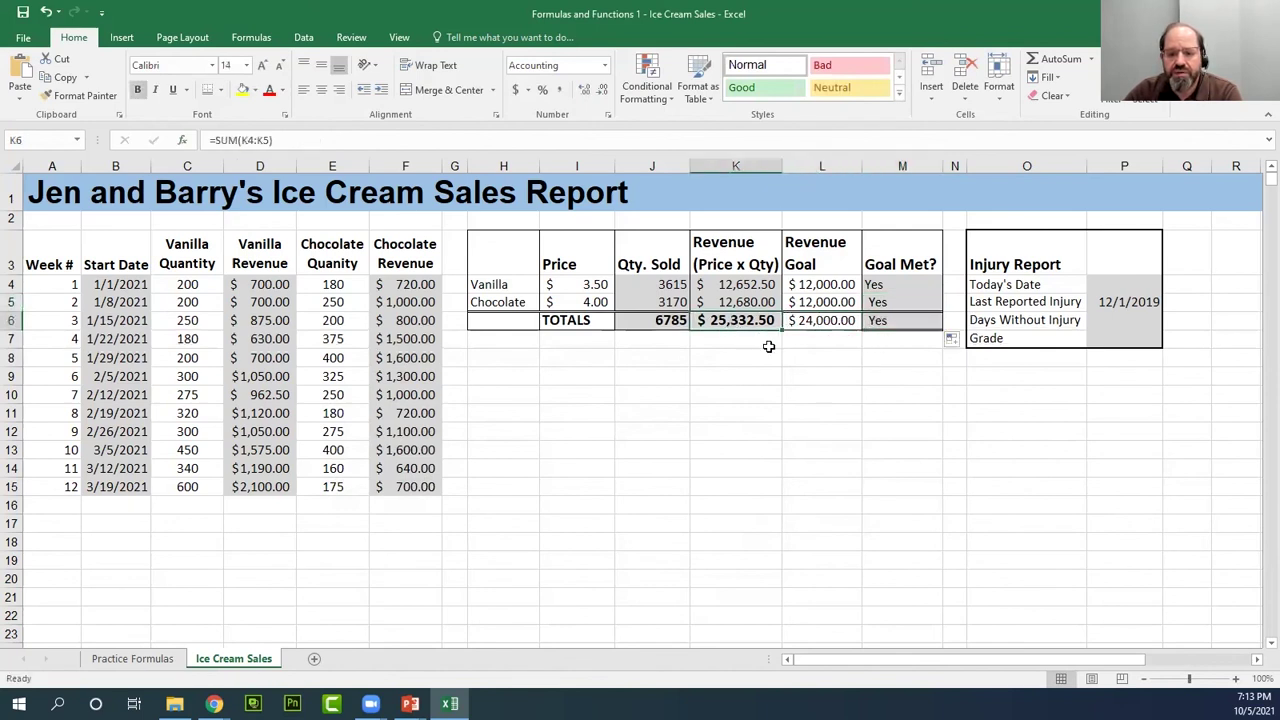
left_click(812, 319)
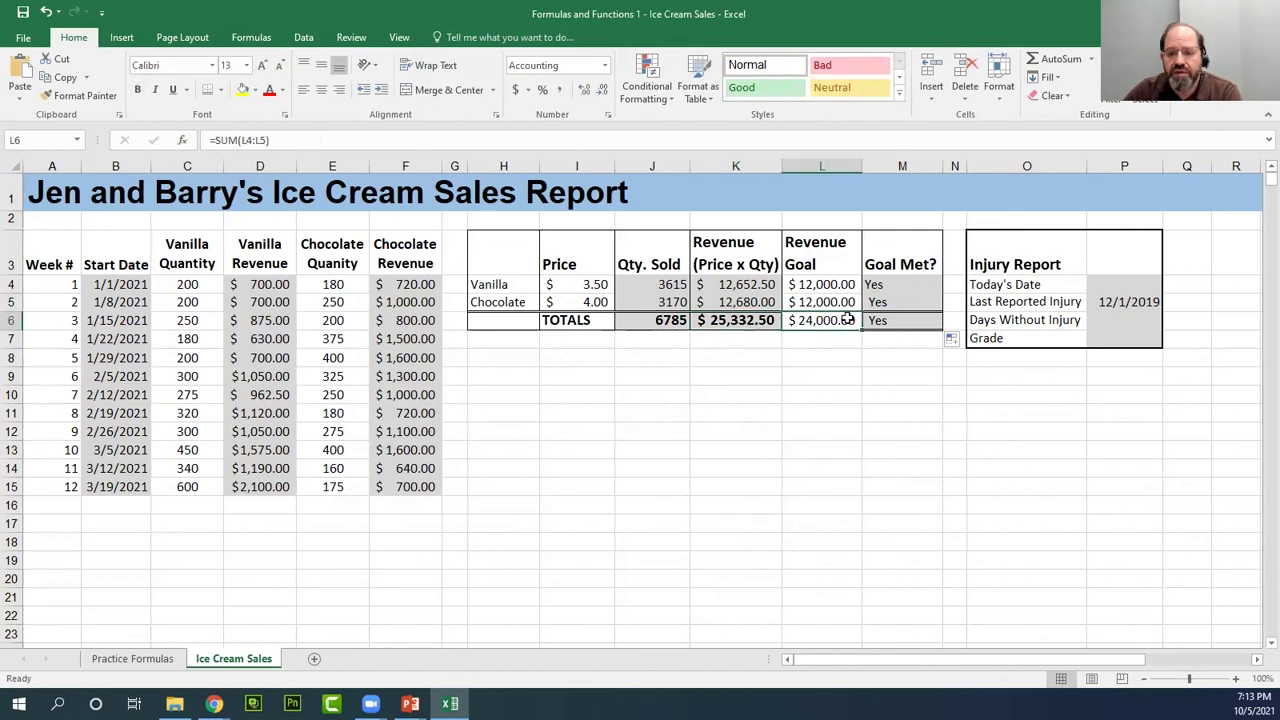
left_click(880, 320)
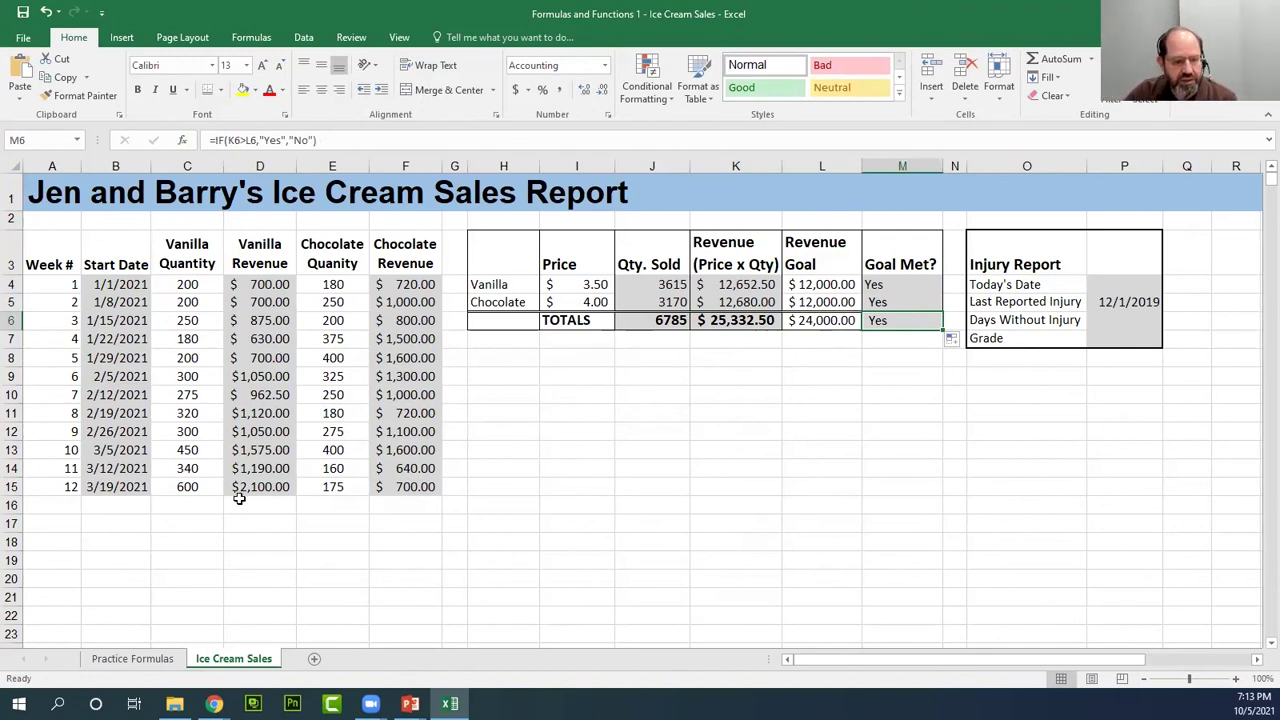
- Test the goal check by setting week 12's Vanilla Quantity in C15 to 0, and inspect the dependent cells D15, M4 and K4
left_click(187, 487)
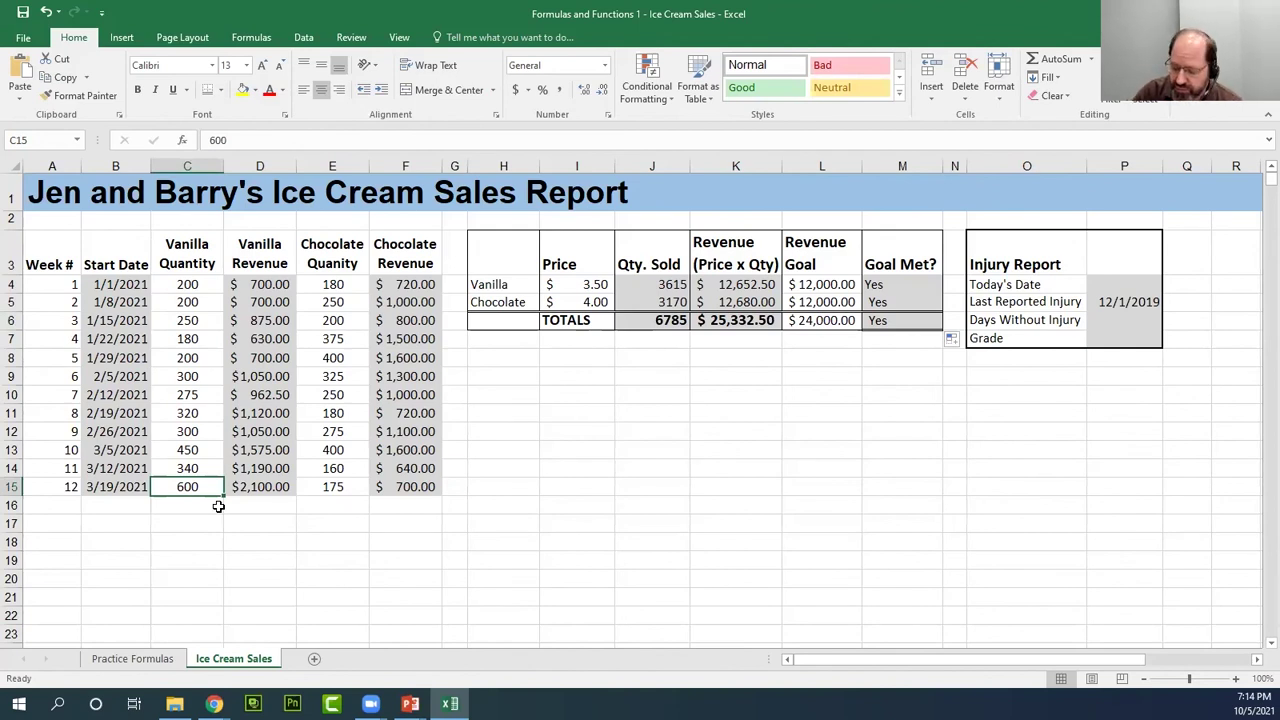
type("0")
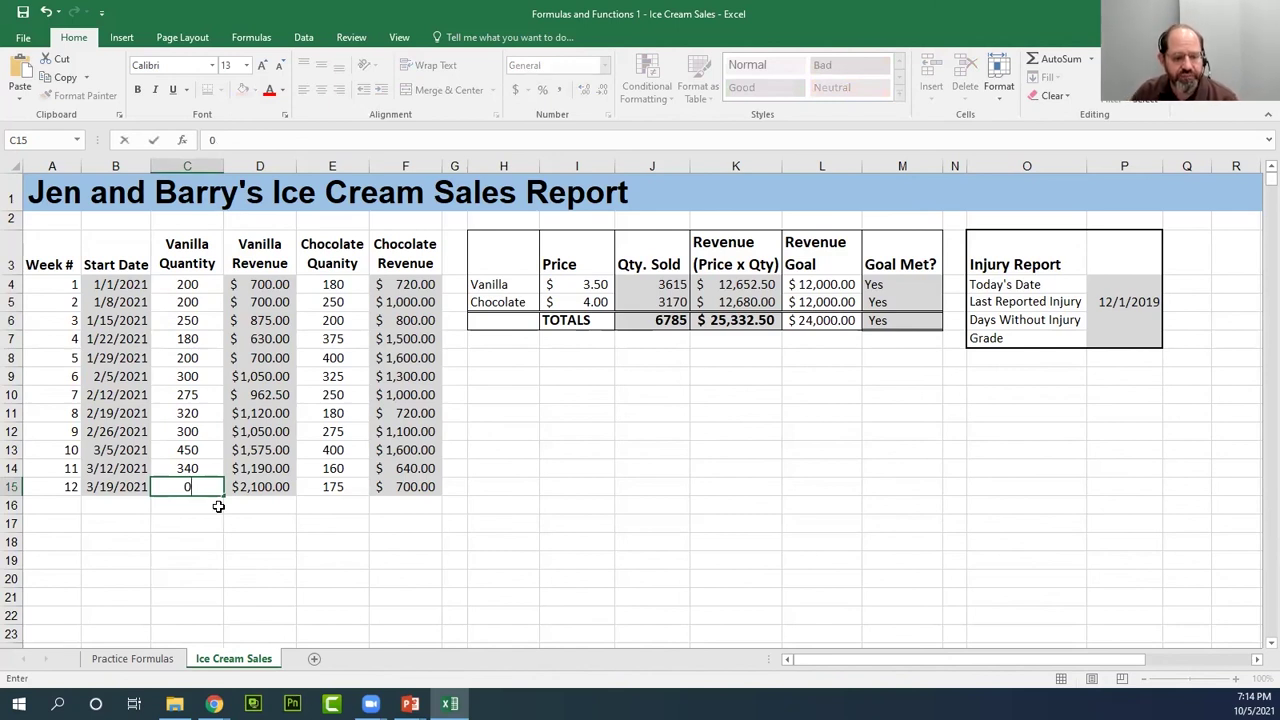
key("Return")
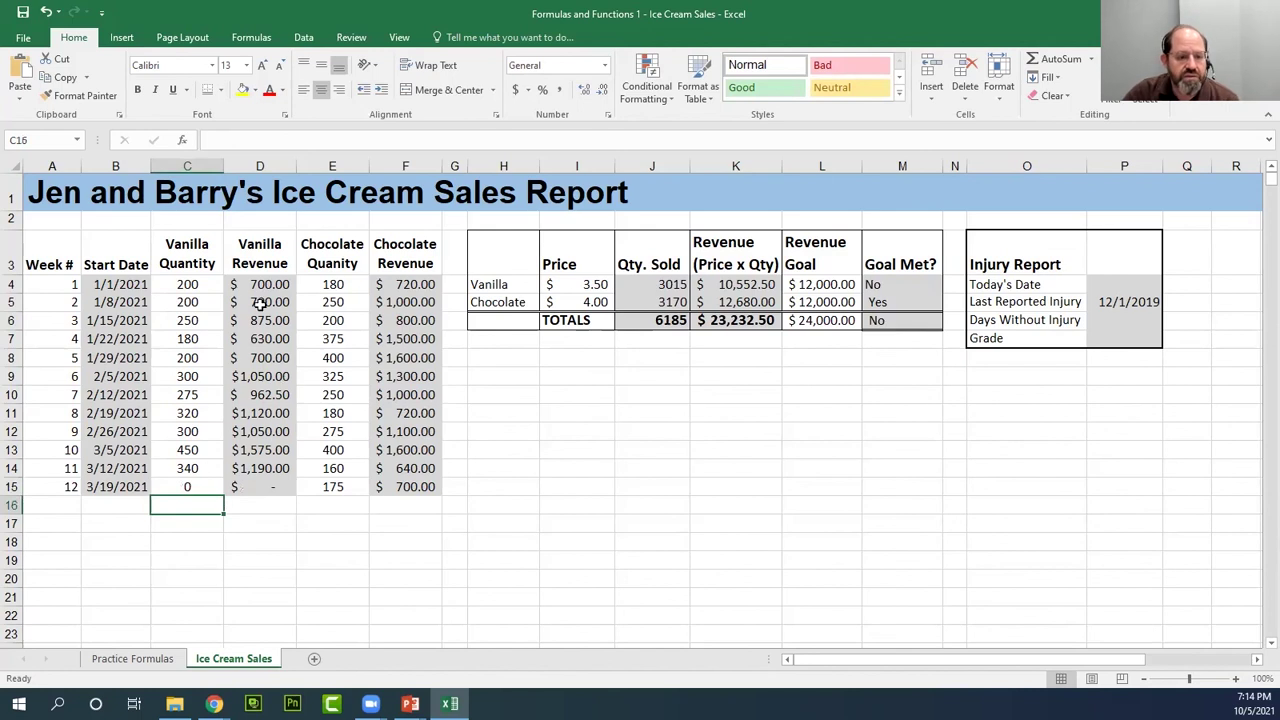
left_click(278, 488)
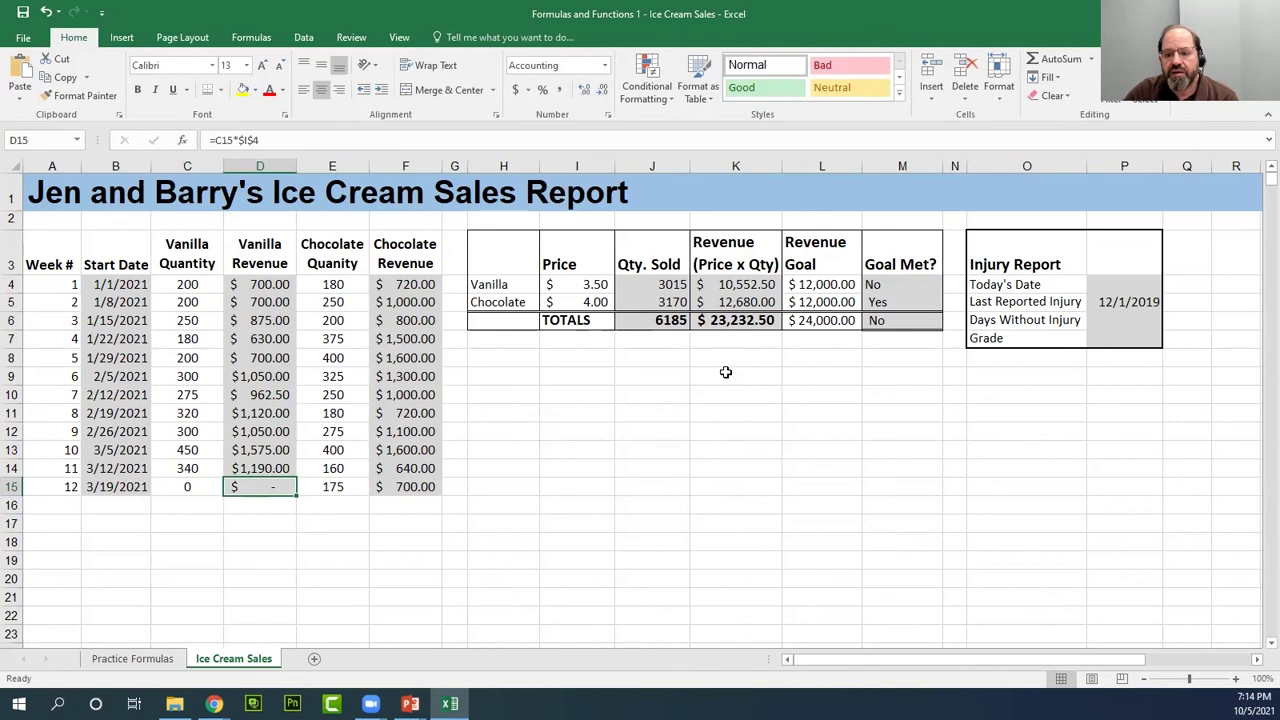
left_click(904, 287)
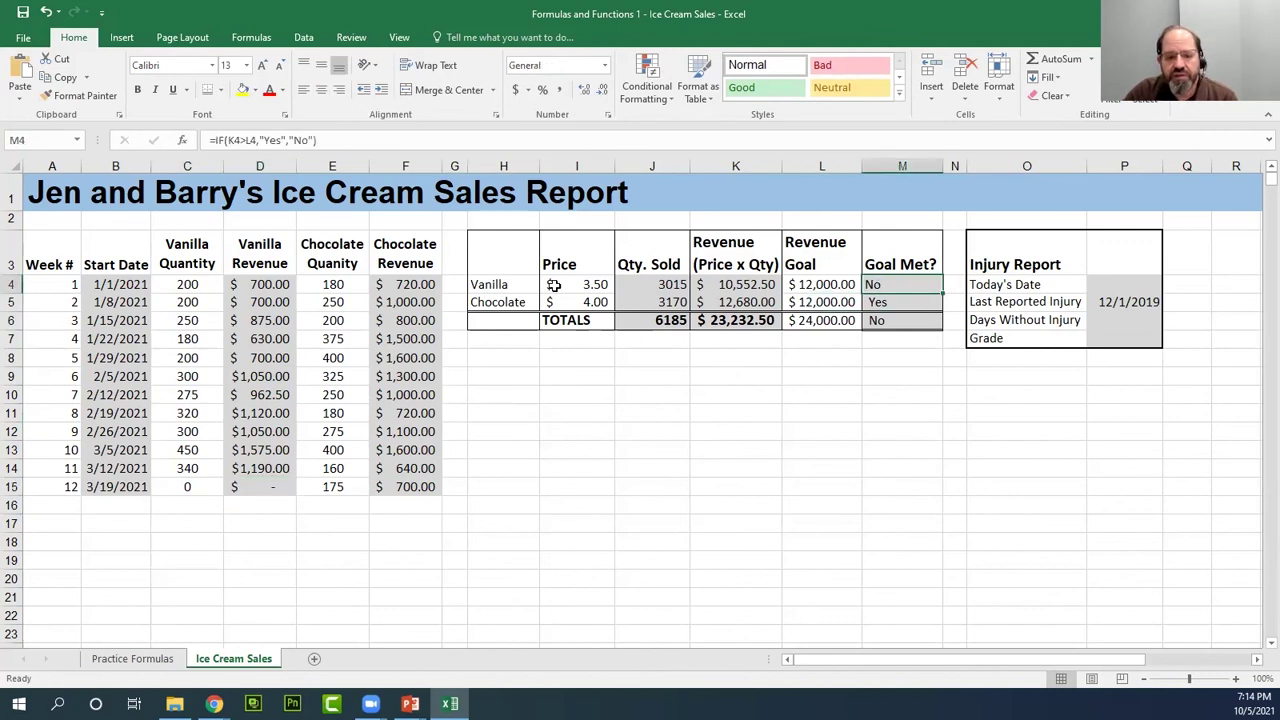
left_click(752, 286)
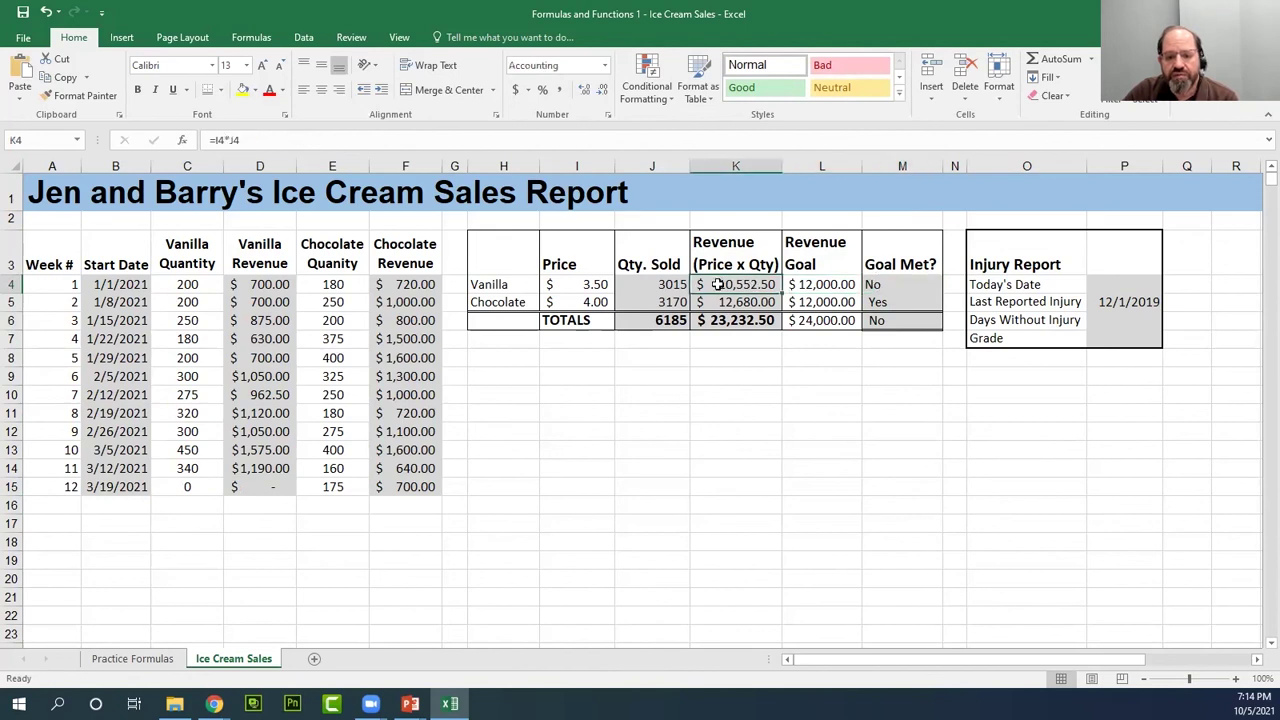
- Compare revenue with goal for Vanilla, Chocolate and TOTALS in K4:L6, and examine the matching Goal Met? results in column M
left_click(815, 285)
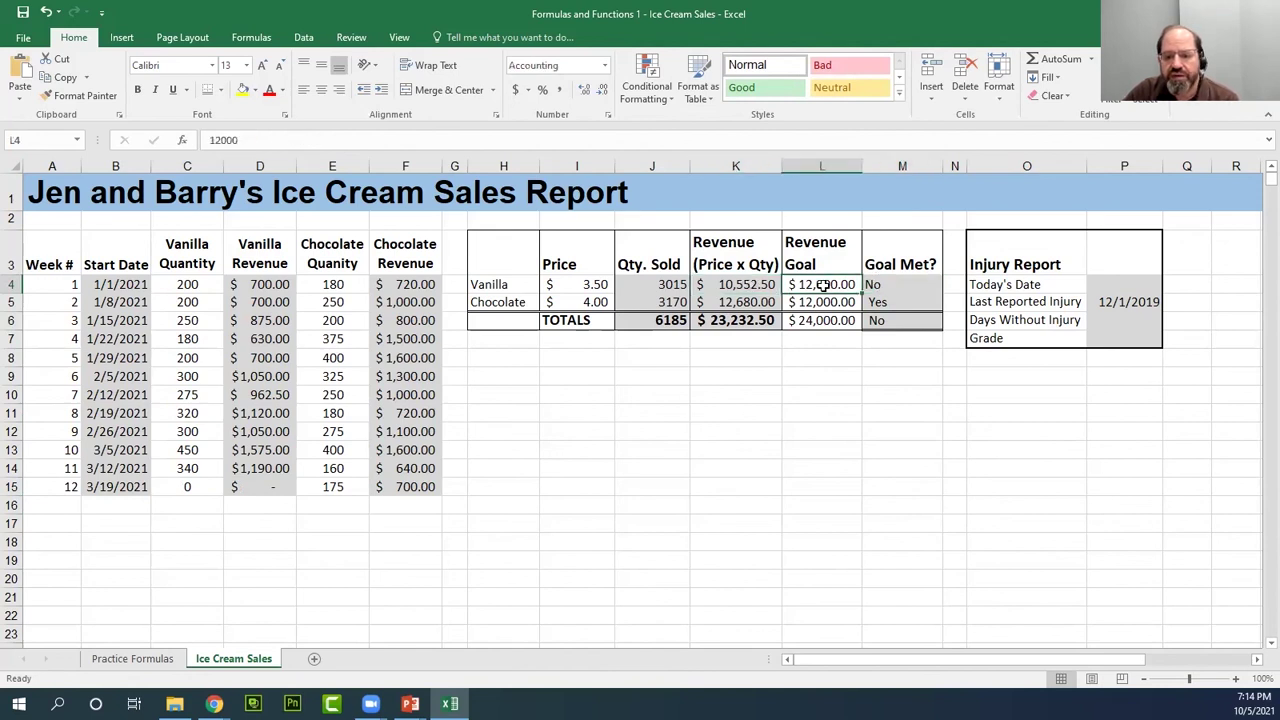
left_click(740, 286)
left_click(870, 286)
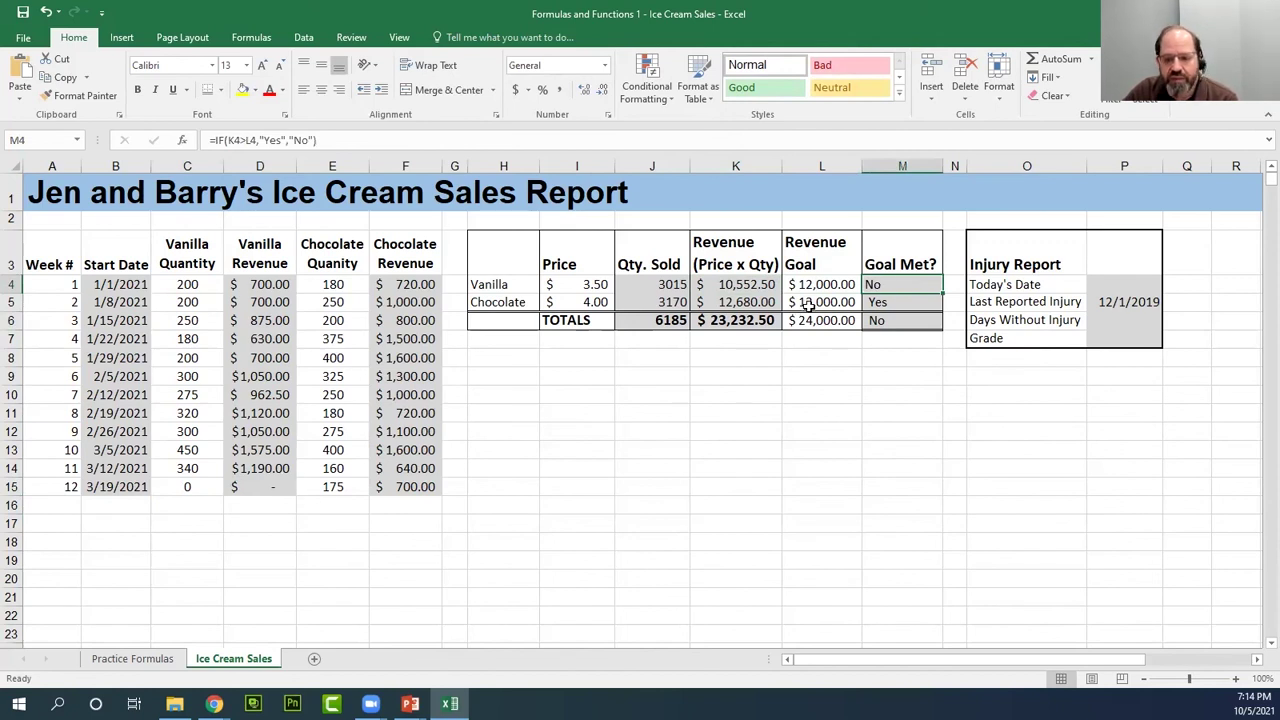
left_click(727, 314)
left_click(727, 307)
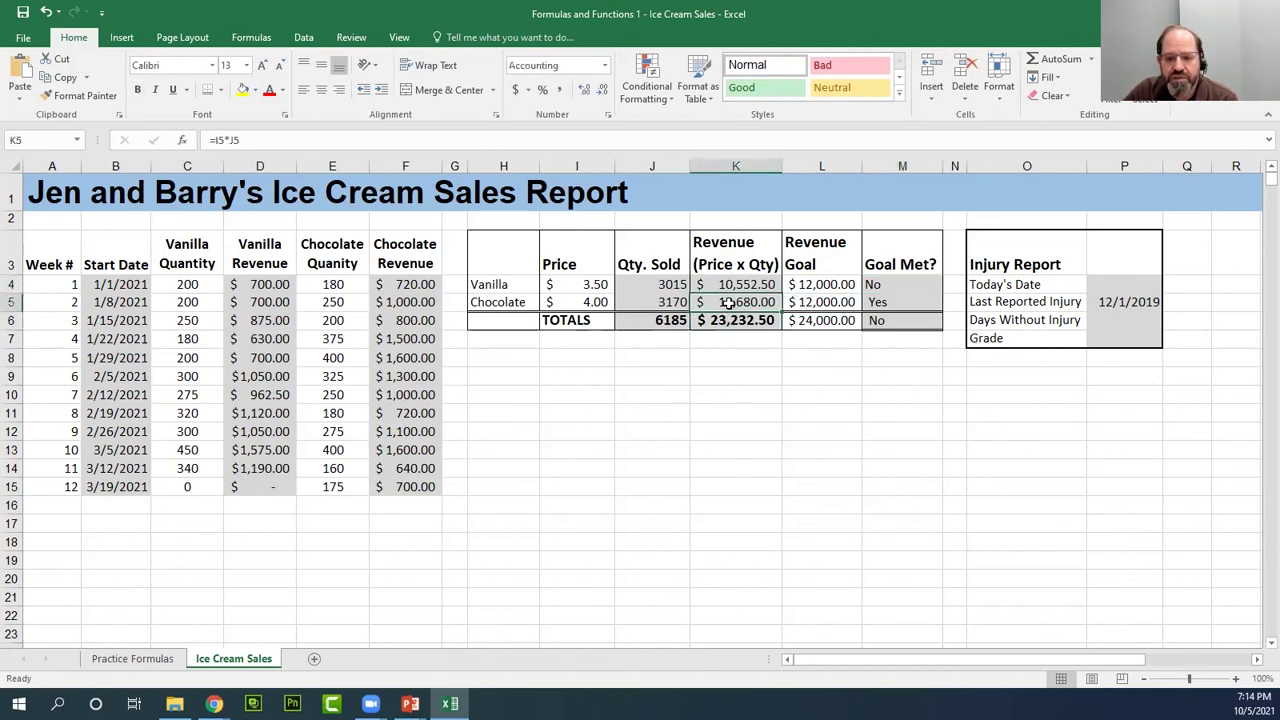
left_click(822, 302)
left_click(888, 298)
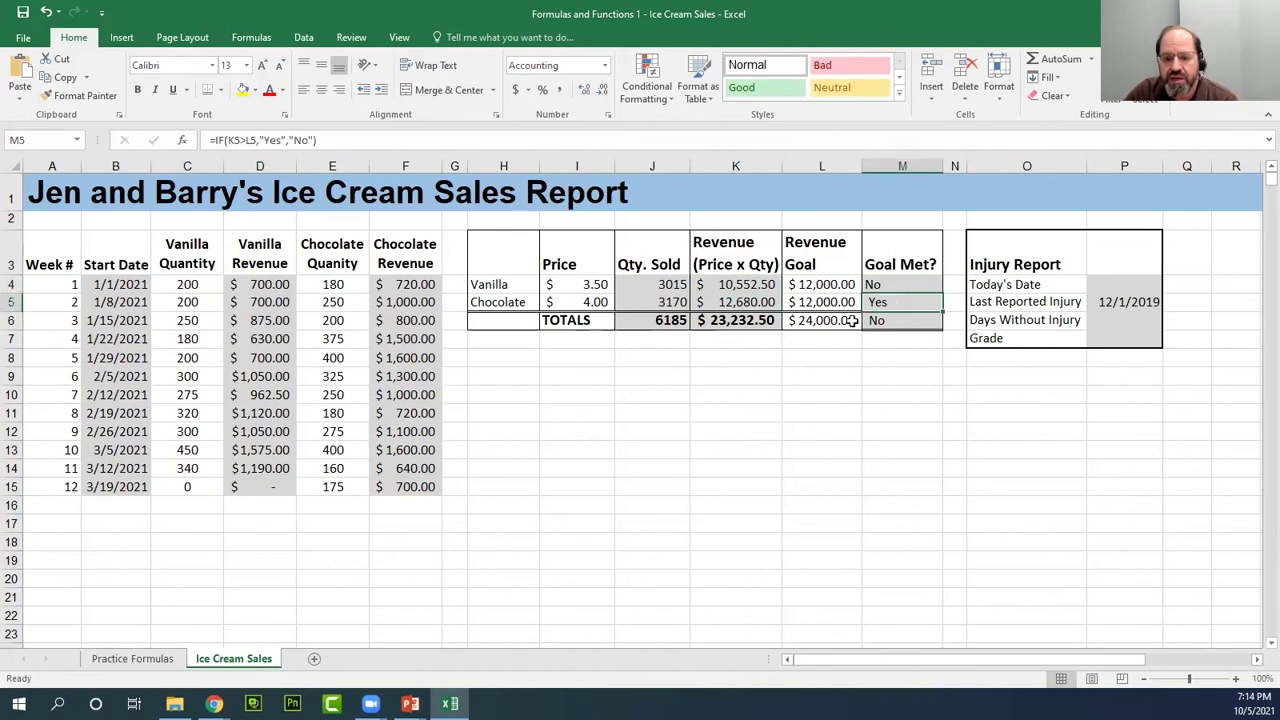
left_click(755, 323)
key("ctrl+b")
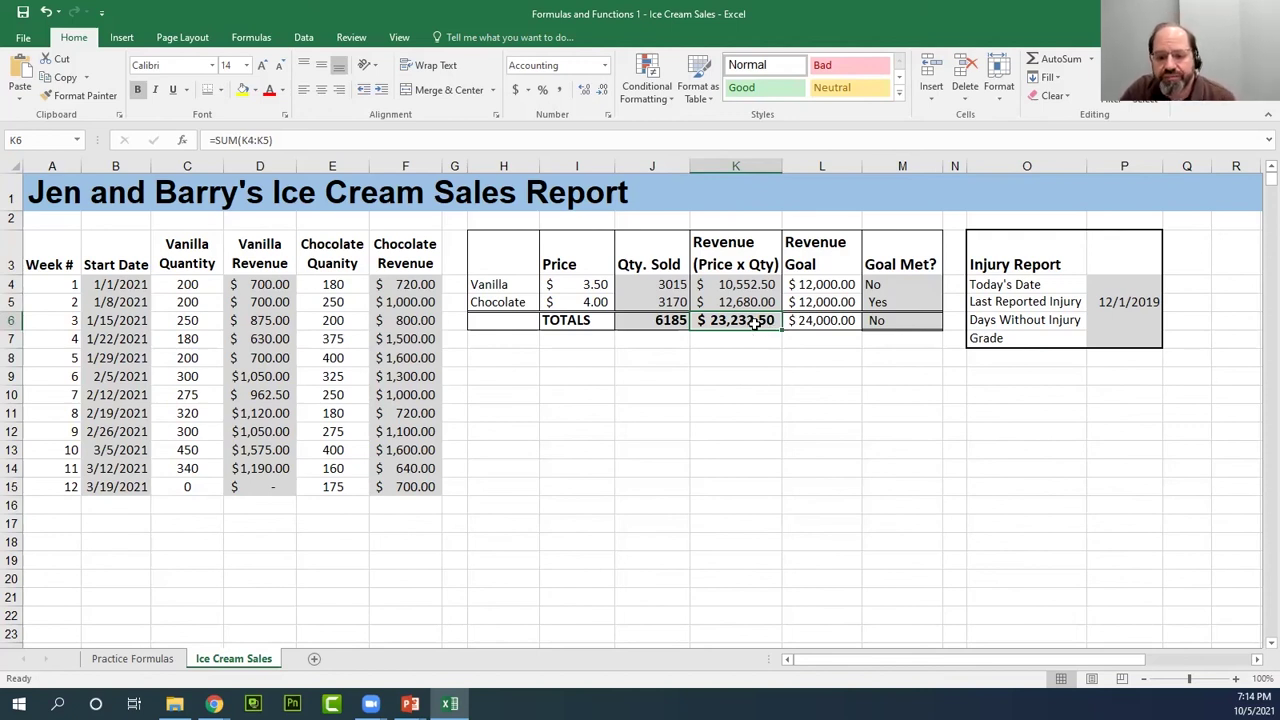
left_click(891, 321)
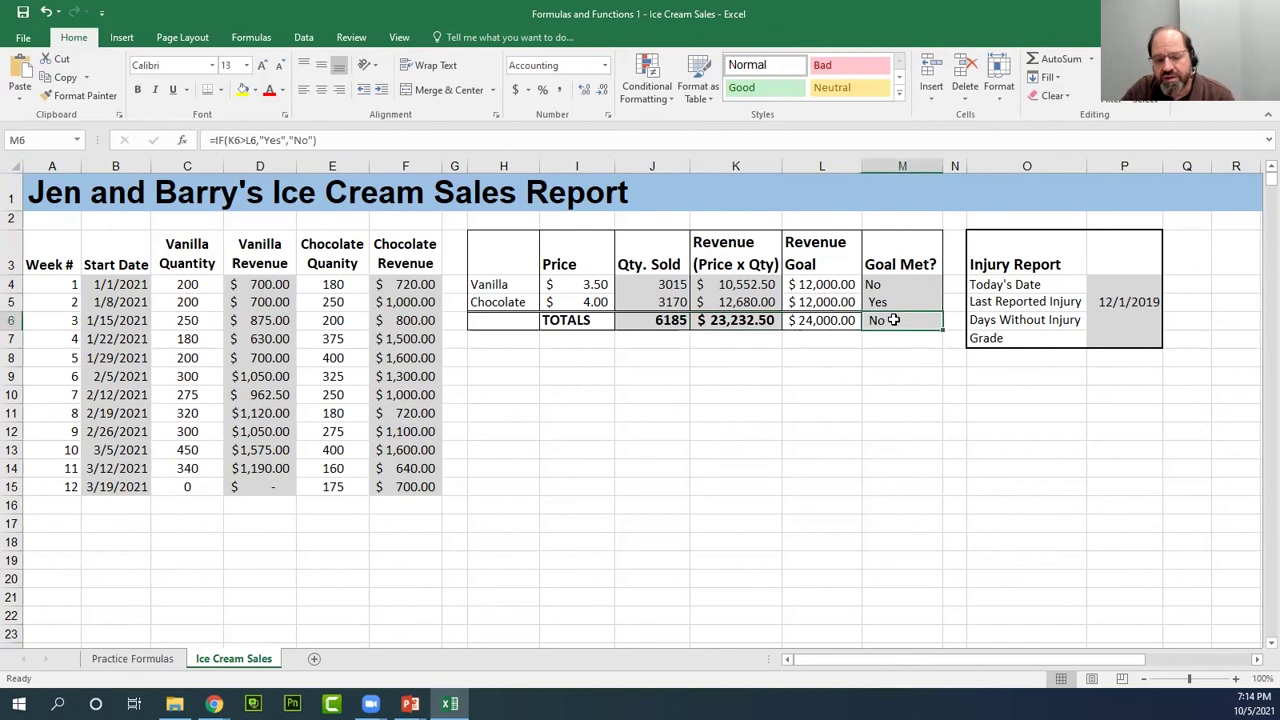
- Undo the last change to week 12's Vanilla Quantity in C15
left_click(191, 489)
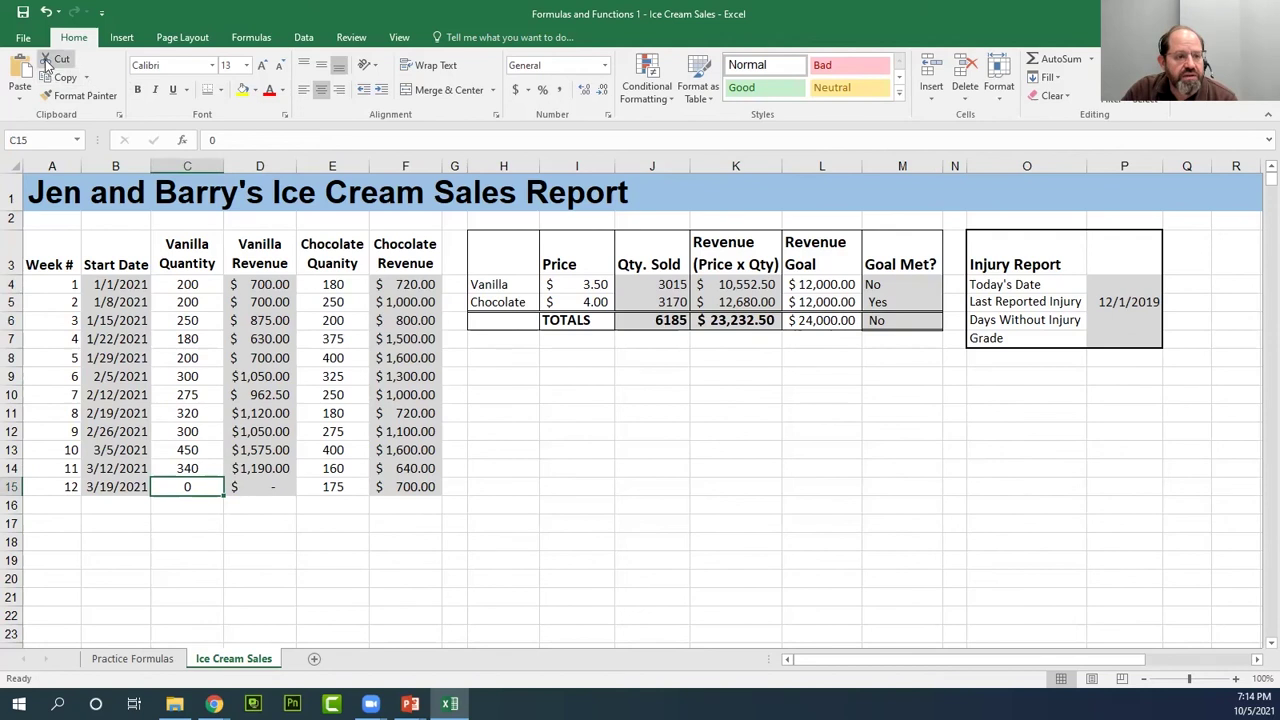
left_click(46, 12)
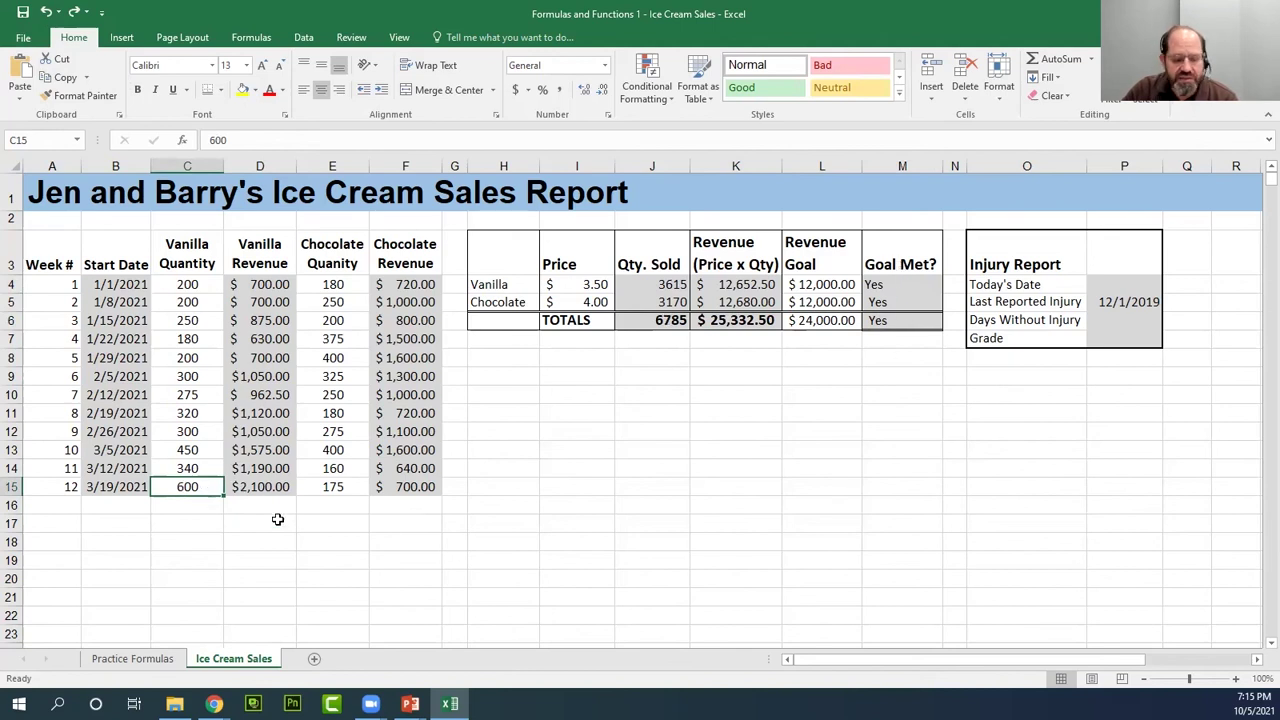
- Test the goal check with week 12's Vanilla Quantity in C15 set to 300, comparing K4 with L4, and undo the change
type("300")
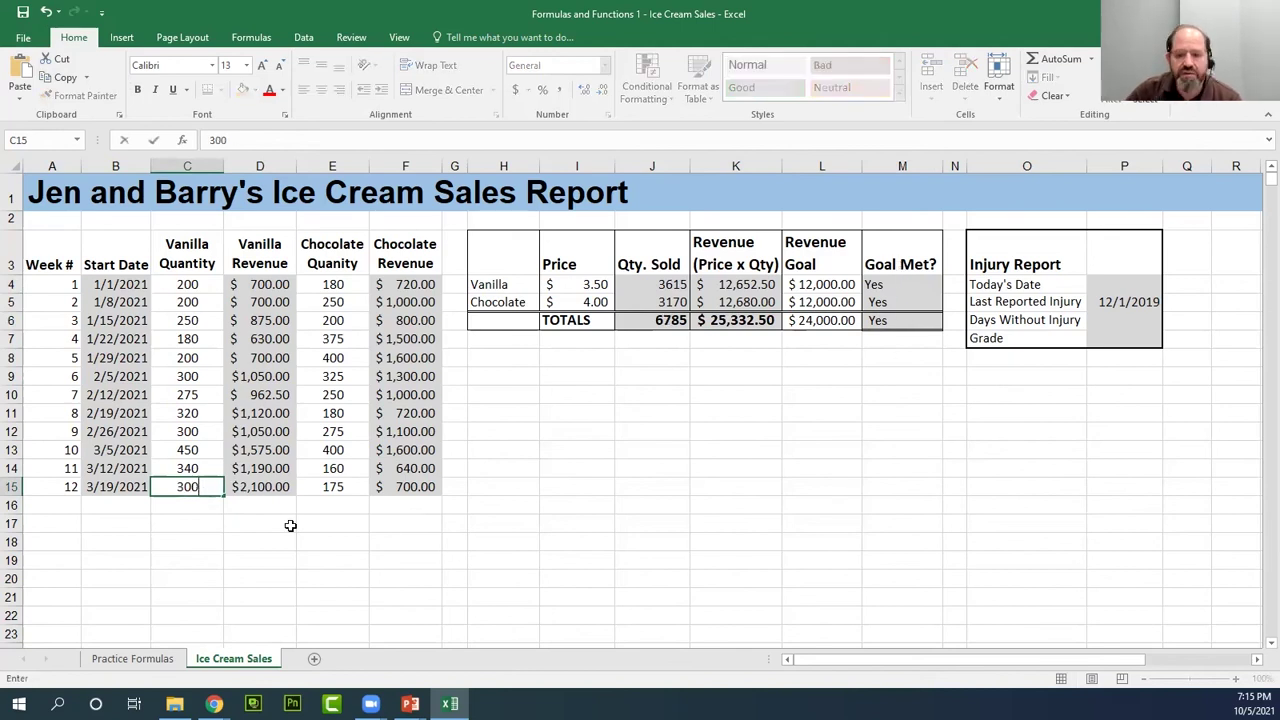
key("Return")
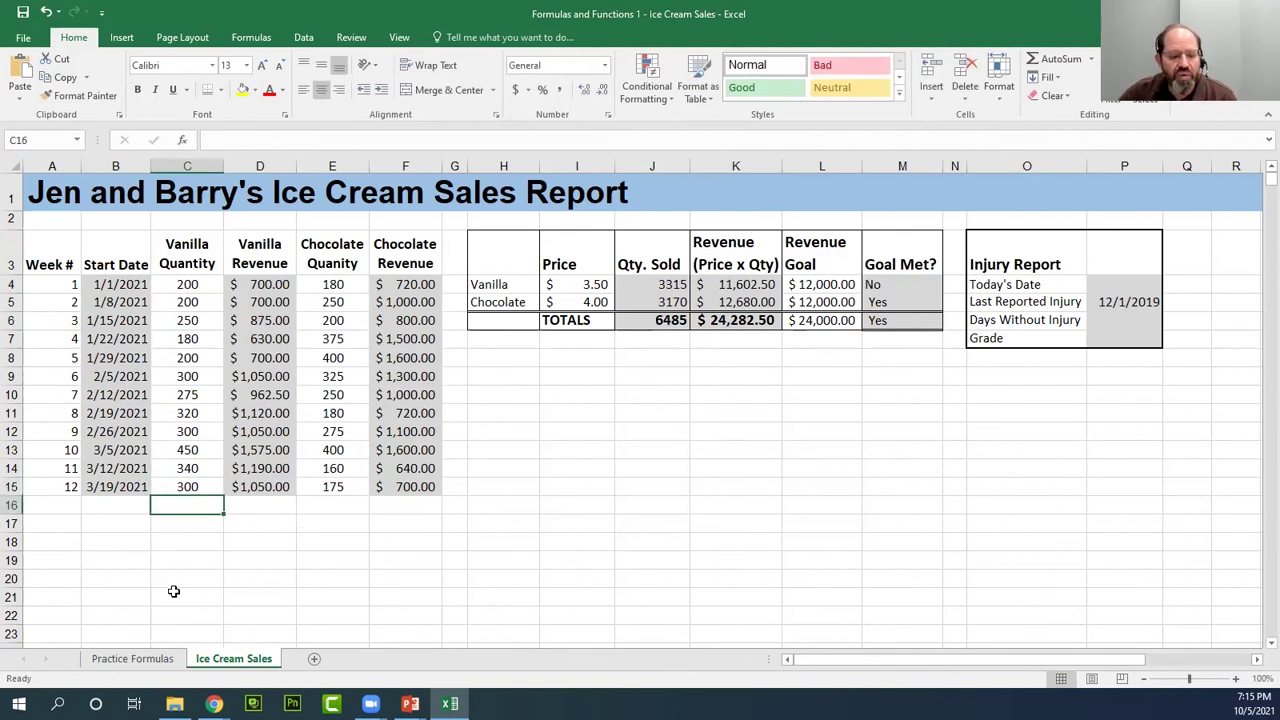
left_click(196, 484)
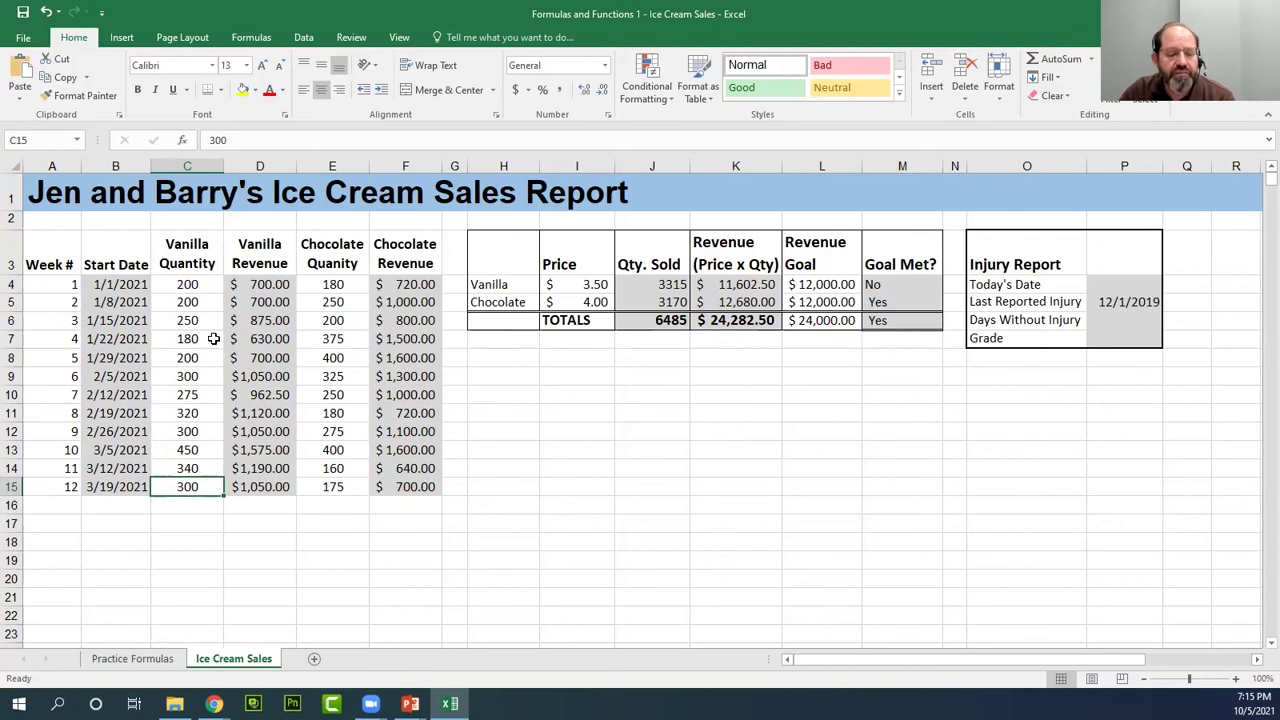
left_click(746, 287)
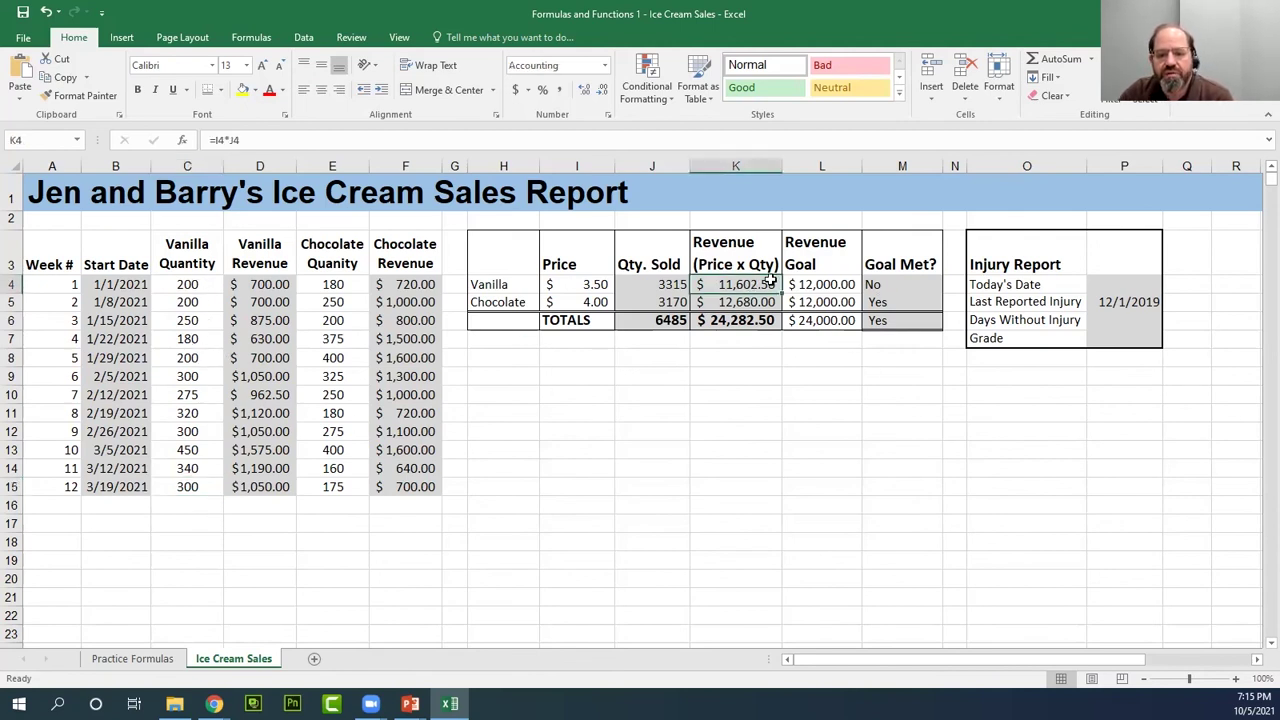
left_click(840, 286)
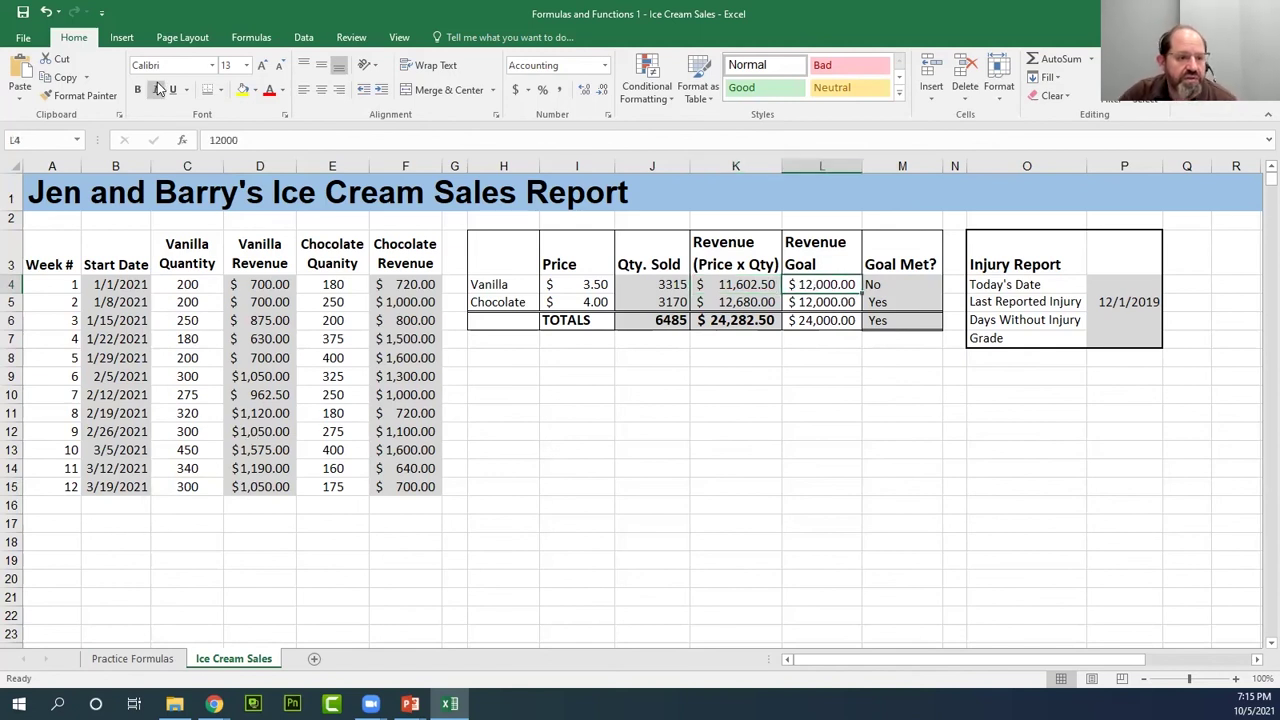
left_click(46, 14)
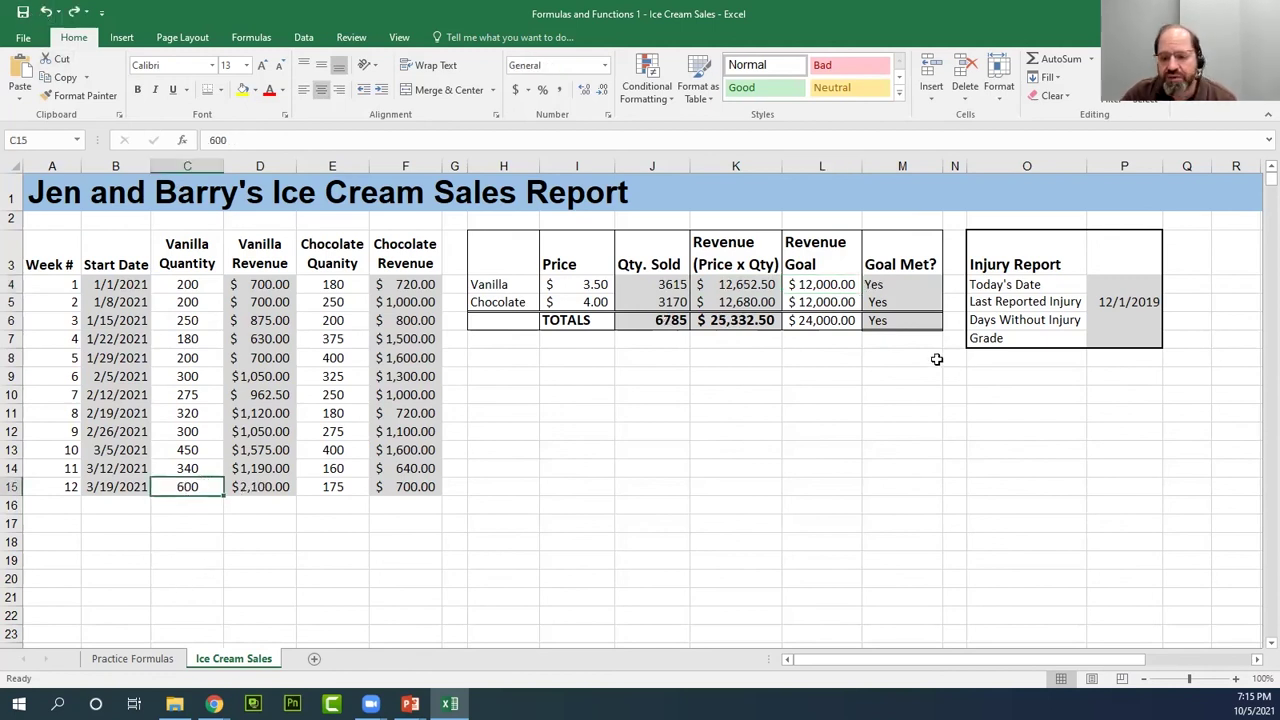
- Enter the formula =TODAY() for Today's Date in cell P4 of the Injury Report
left_click(1061, 287)
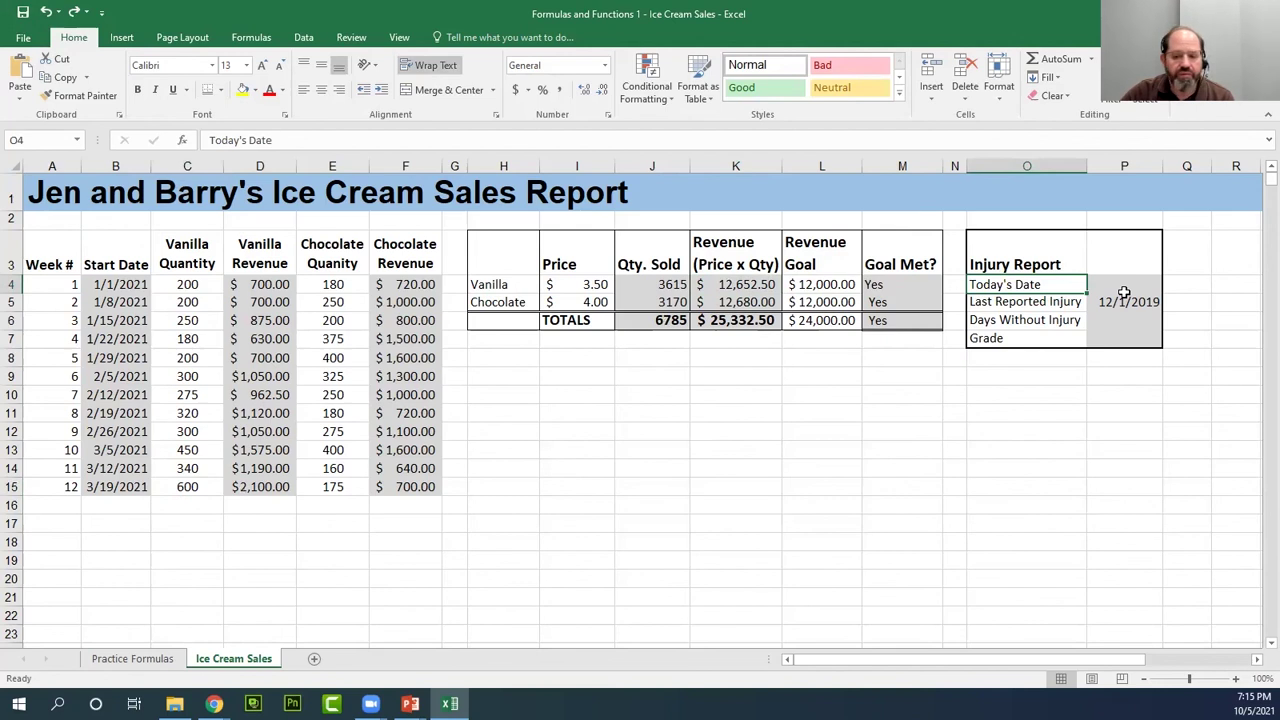
left_click(1121, 297)
left_click(1130, 283)
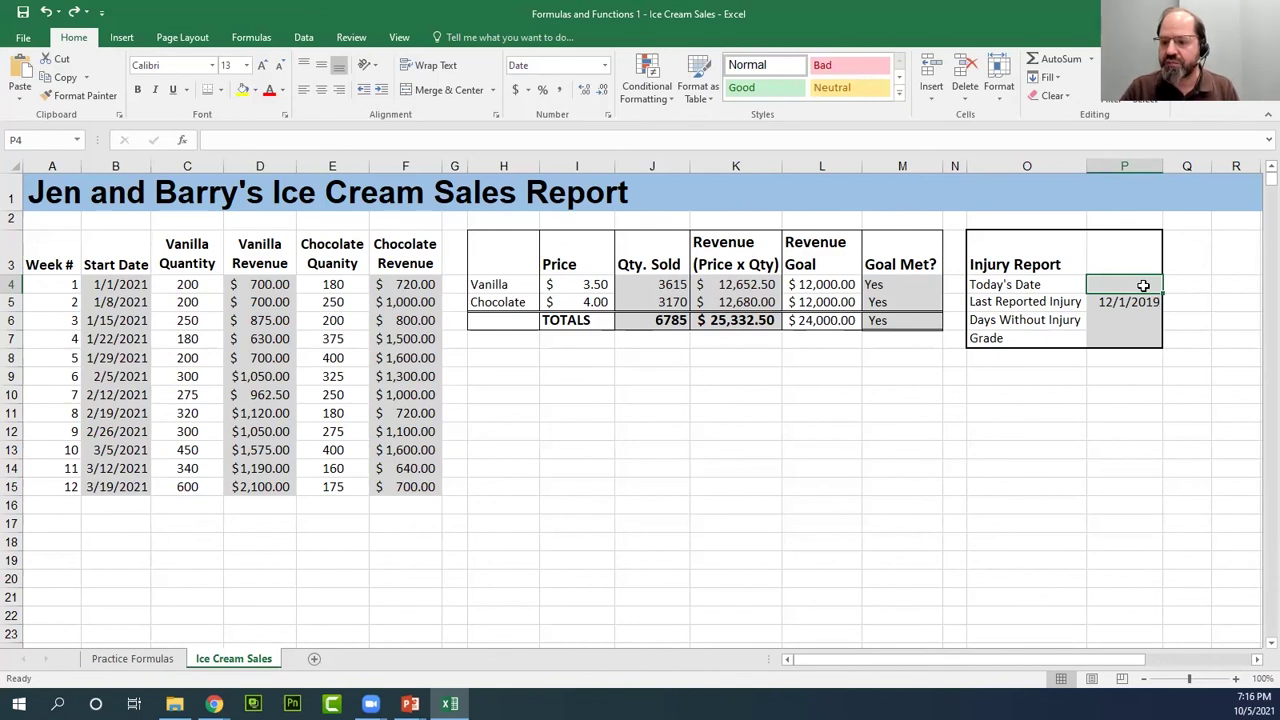
type("=")
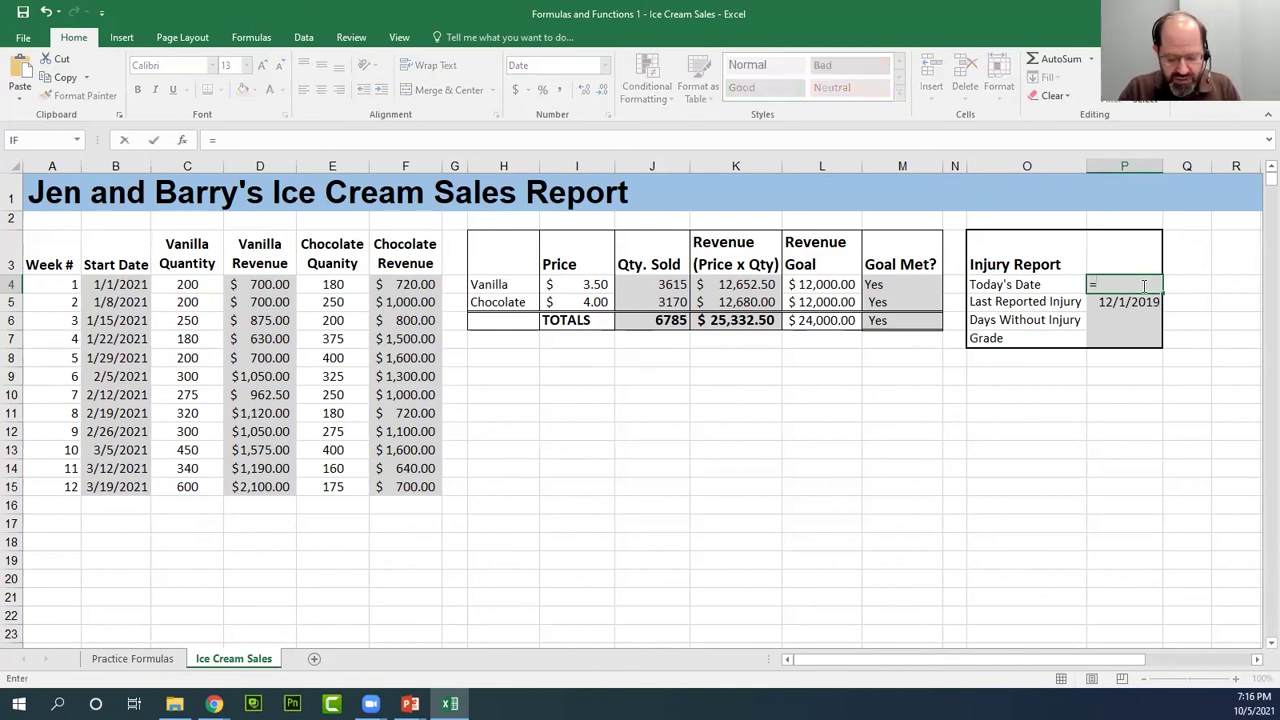
type("today")
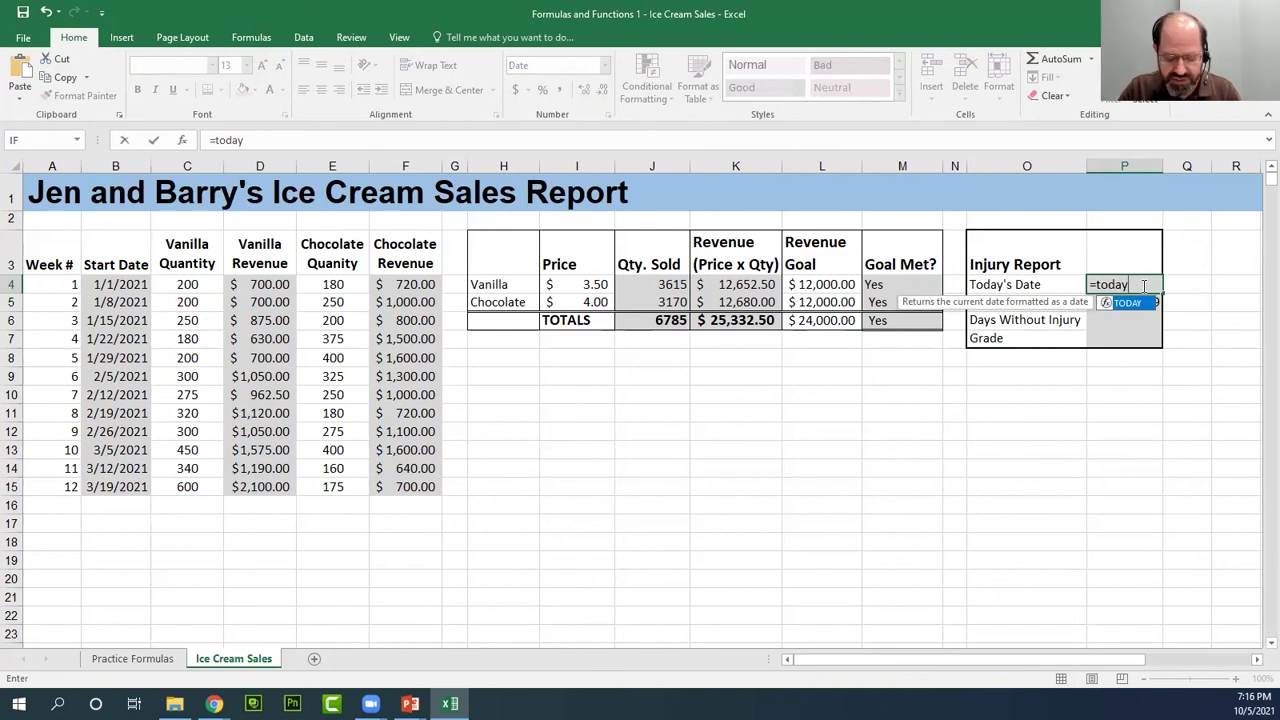
type("()")
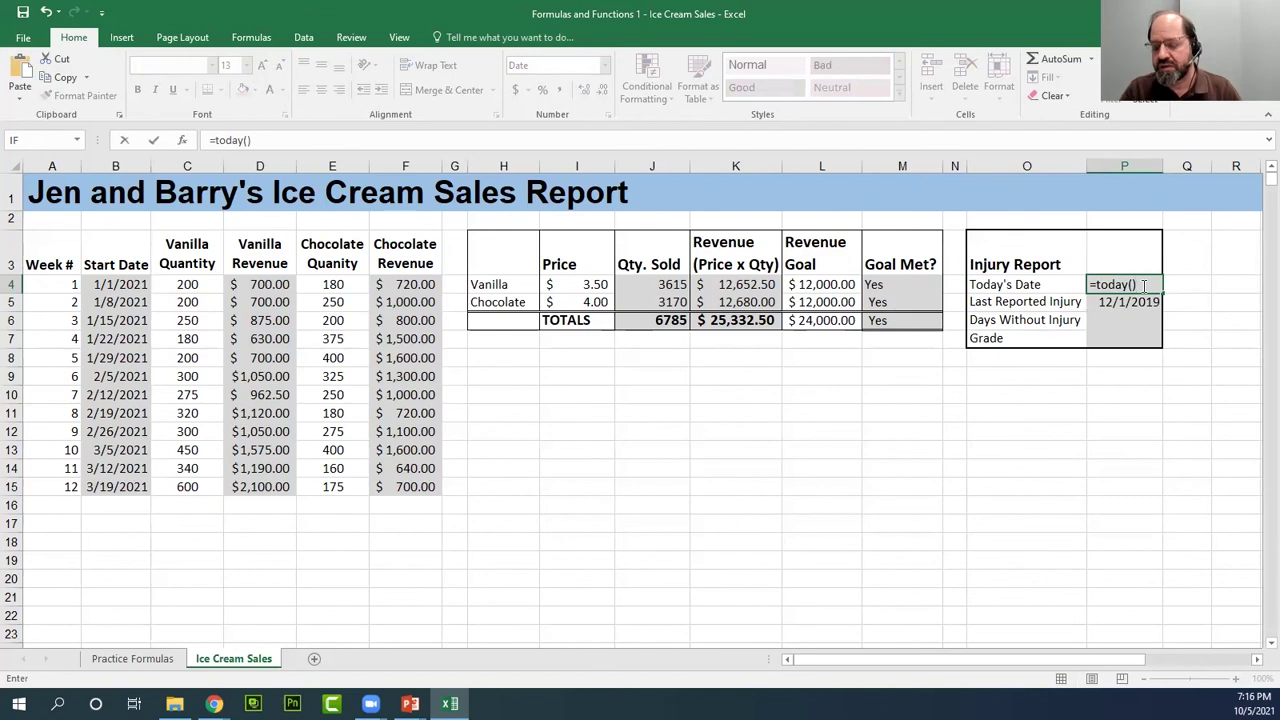
key("Return")
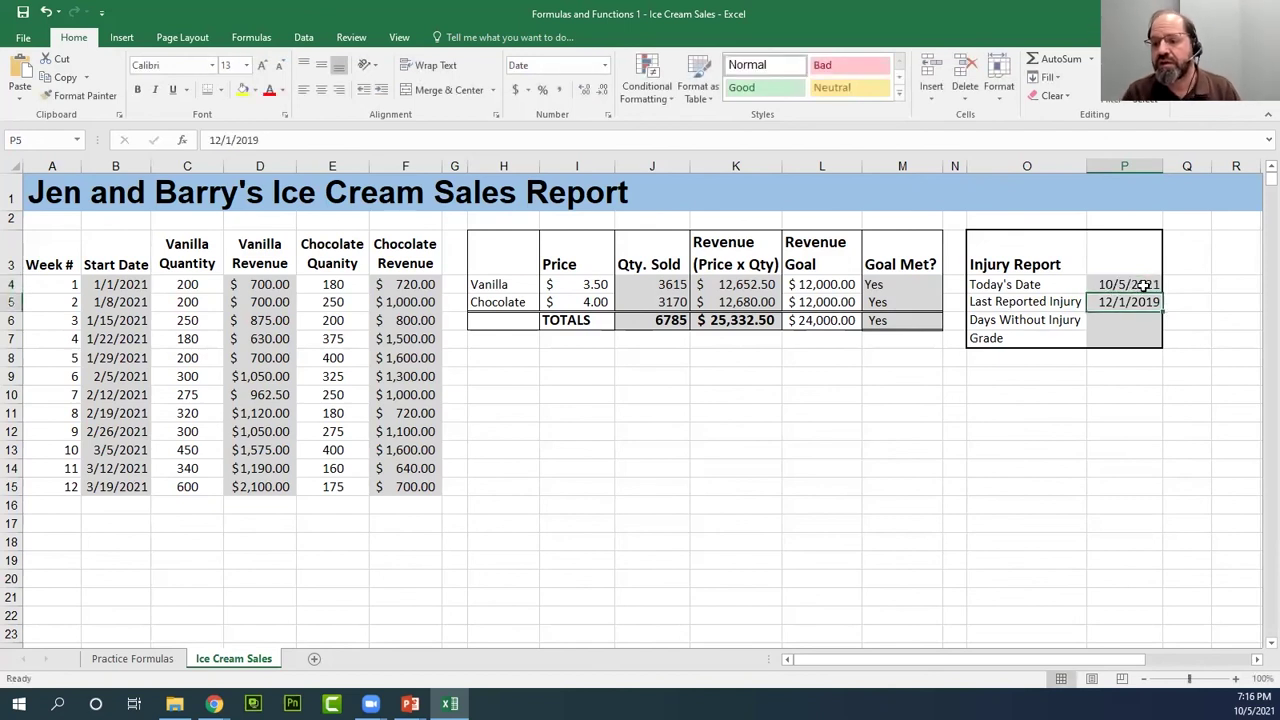
- Examine the TODAY formula in P4 and its empty parentheses, and compare the date with the system clock
left_click(1141, 286)
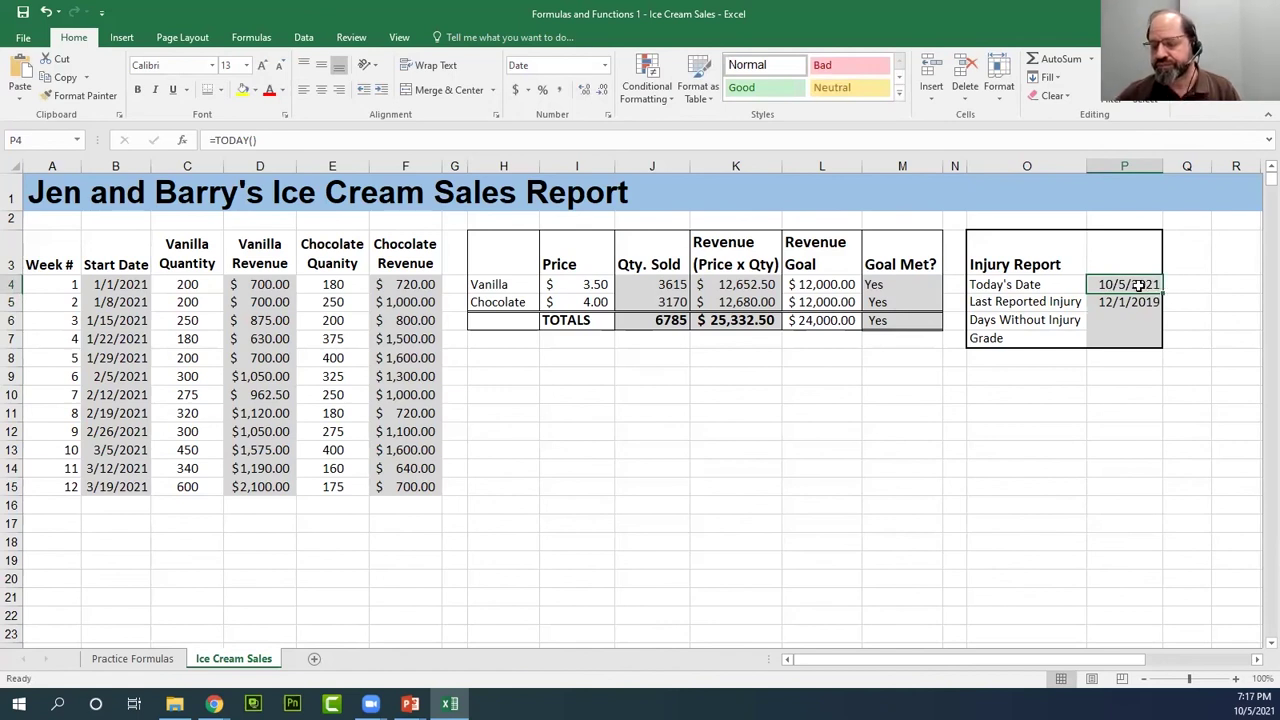
double_click(1140, 286)
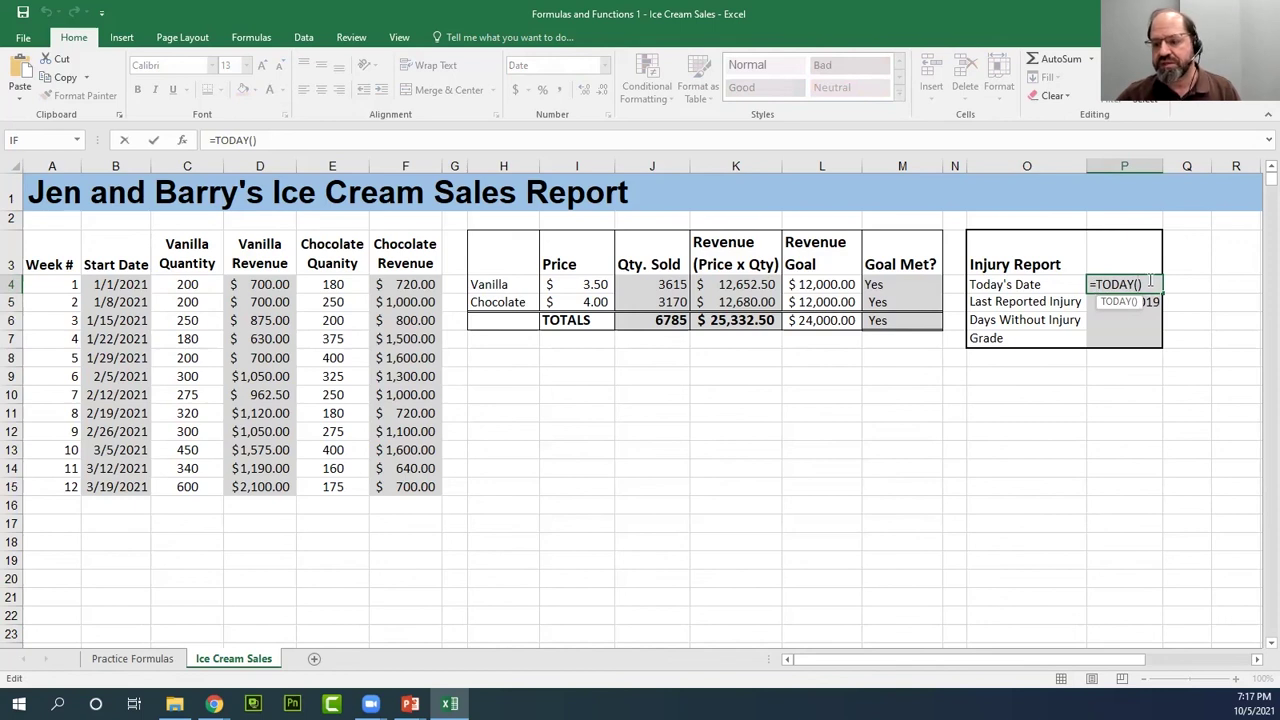
left_click(1149, 283)
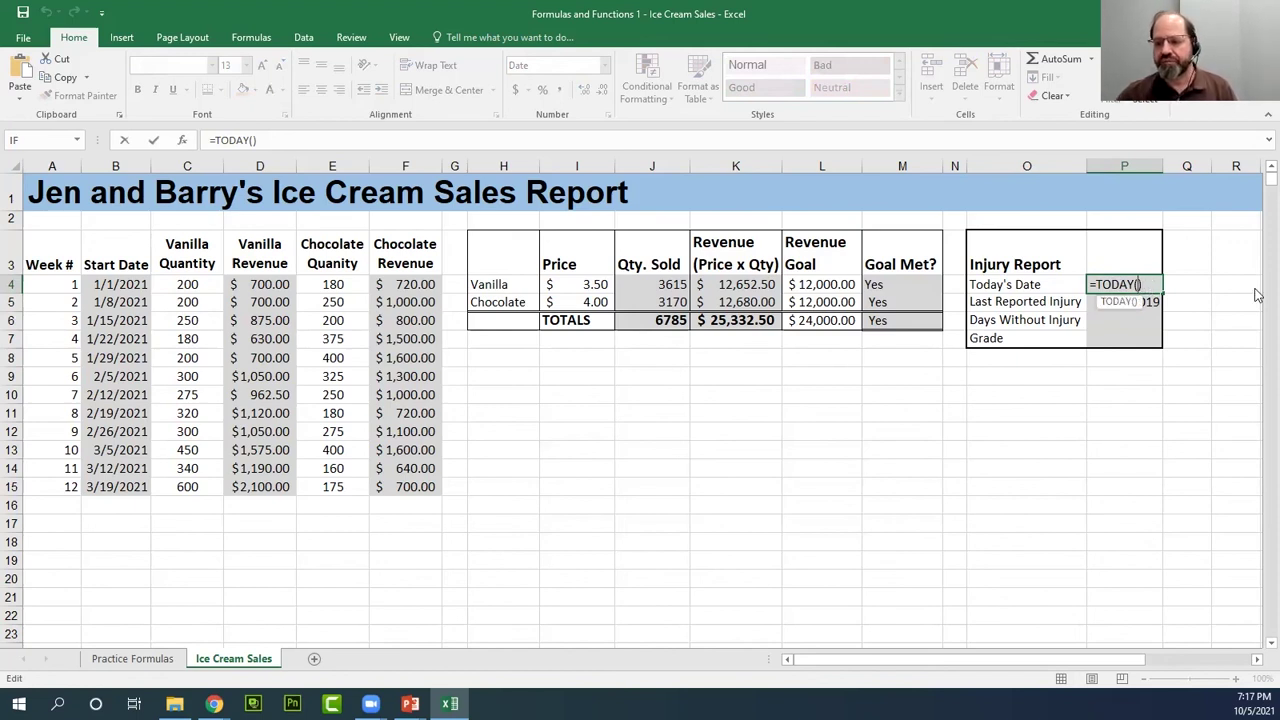
key("Return")
left_click(1152, 285)
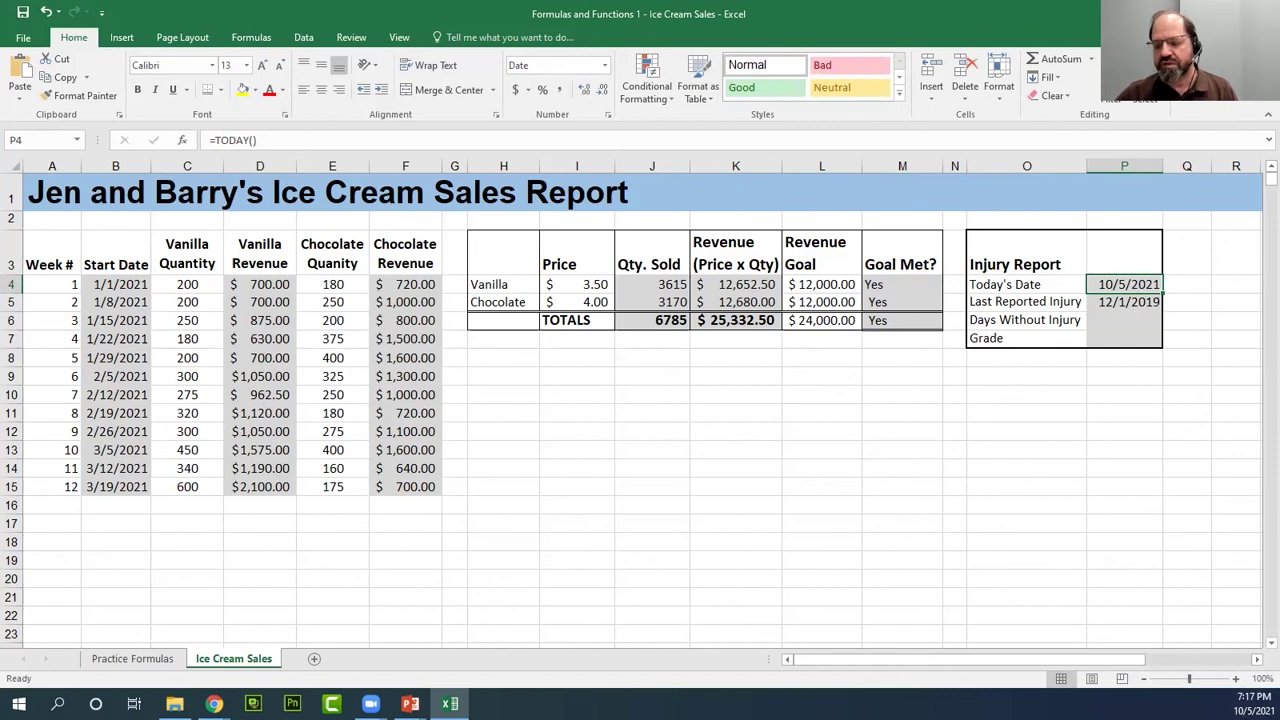
mouse_move(1245, 705)
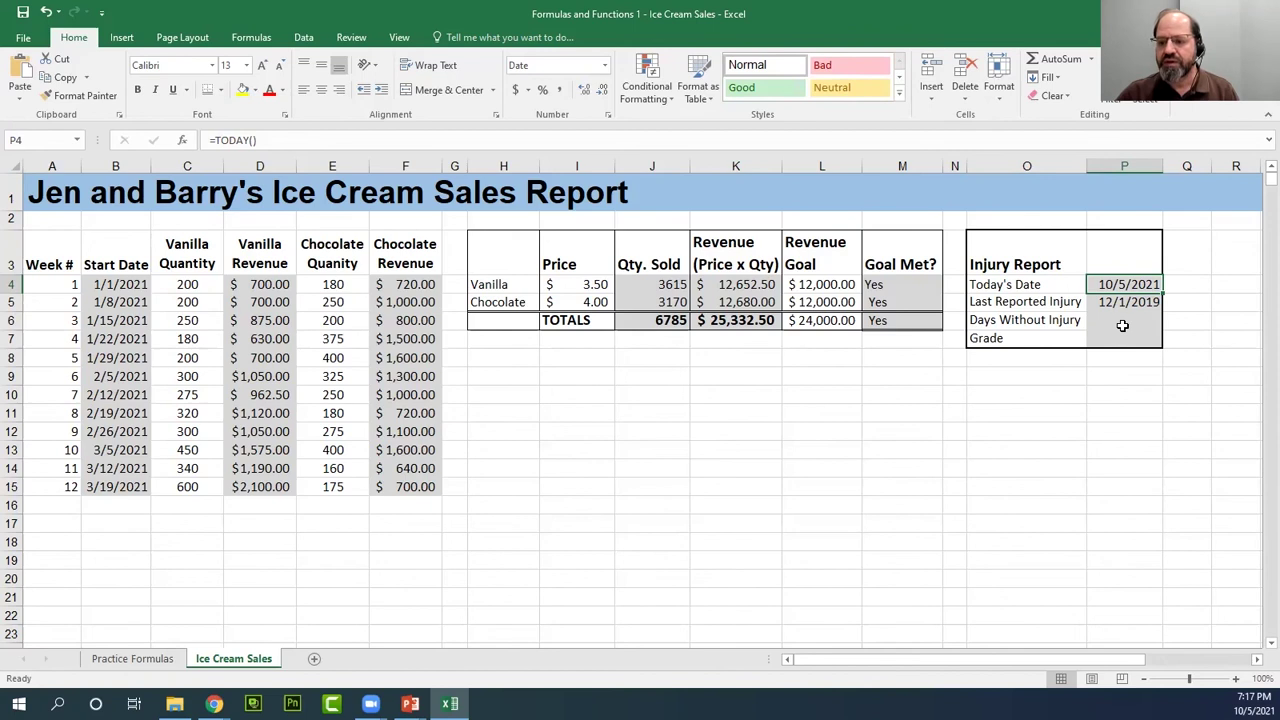
- Set the Last Reported Injury date in P5 to 3/1/2021 and check the entry
left_click(1122, 320)
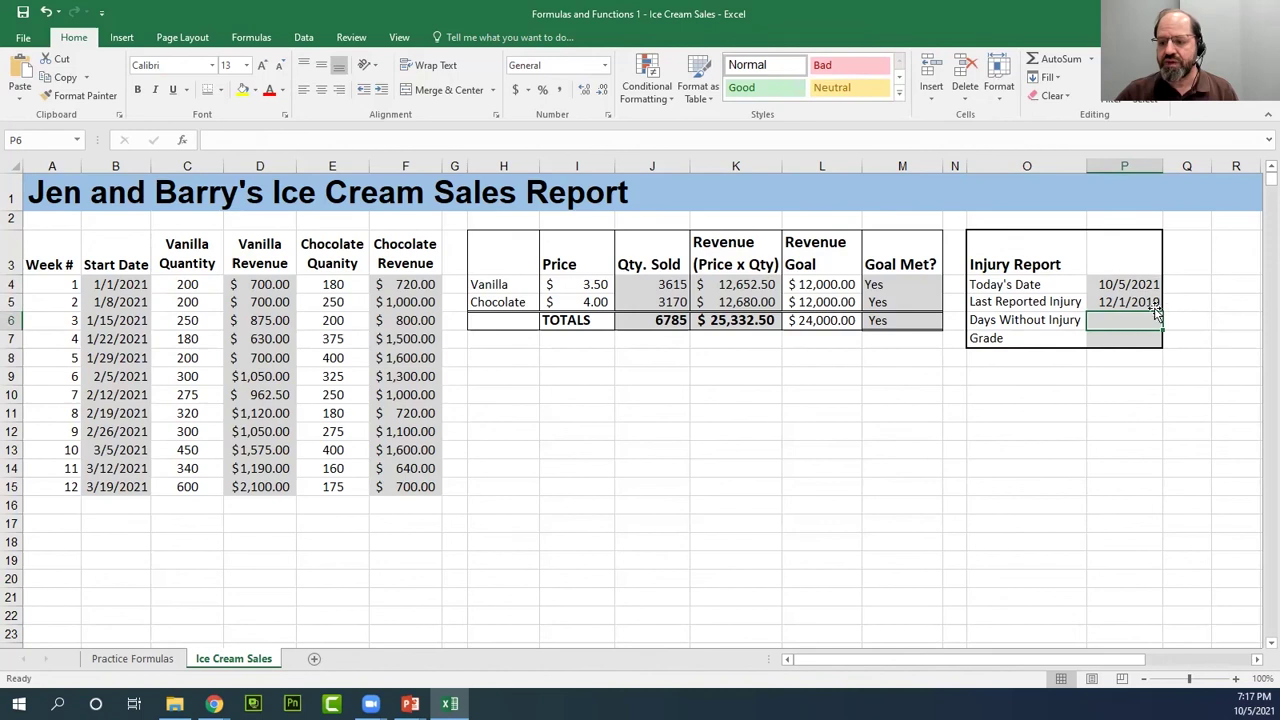
left_click(1104, 300)
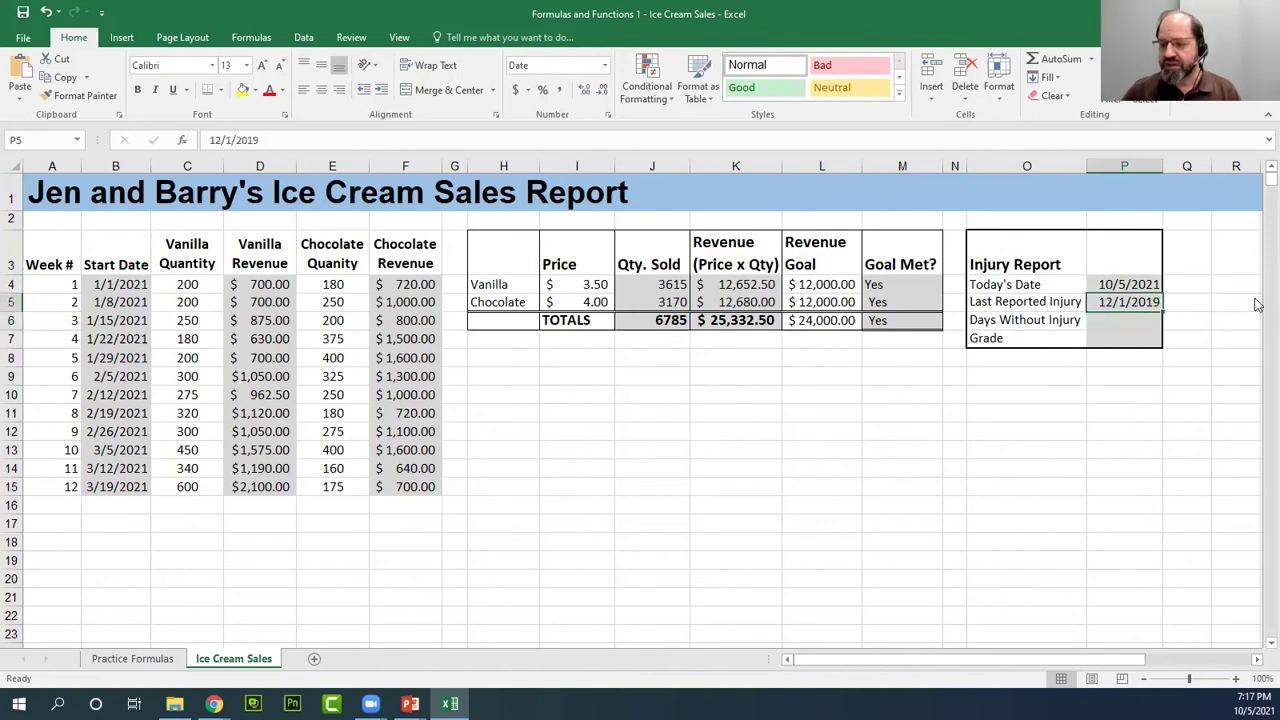
type("3")
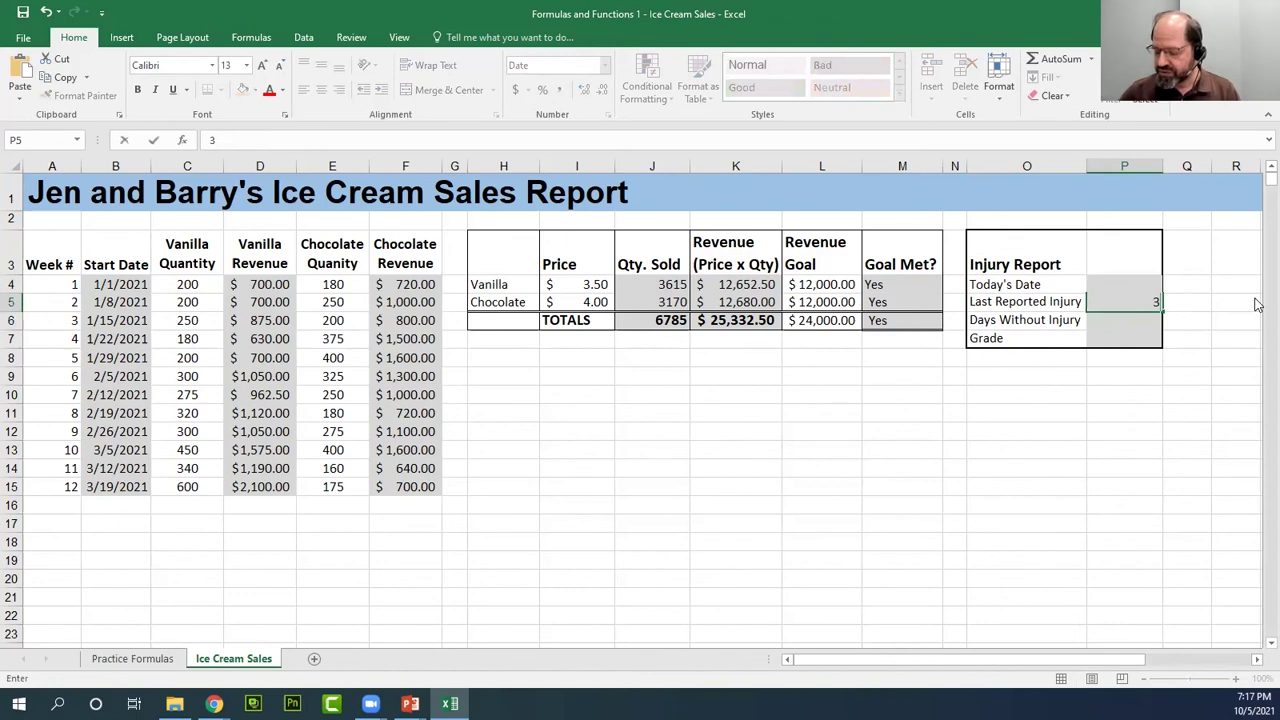
type("/1")
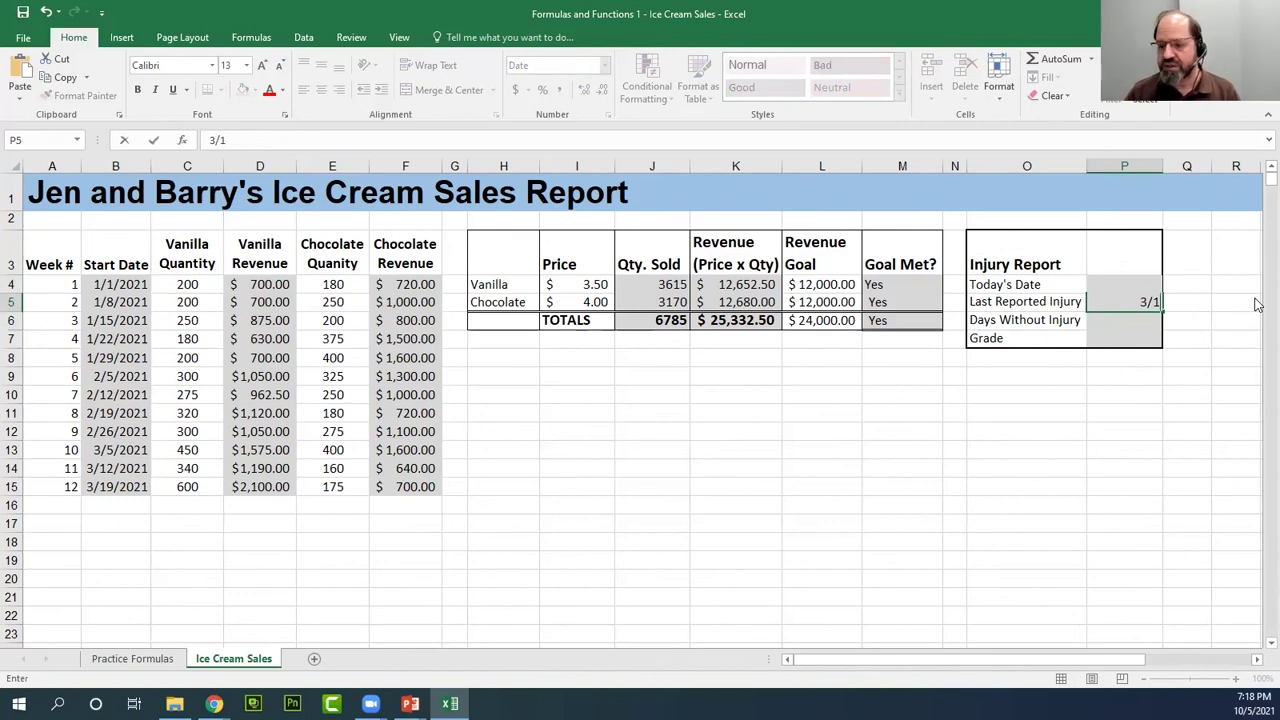
key("Return")
left_click(1148, 302)
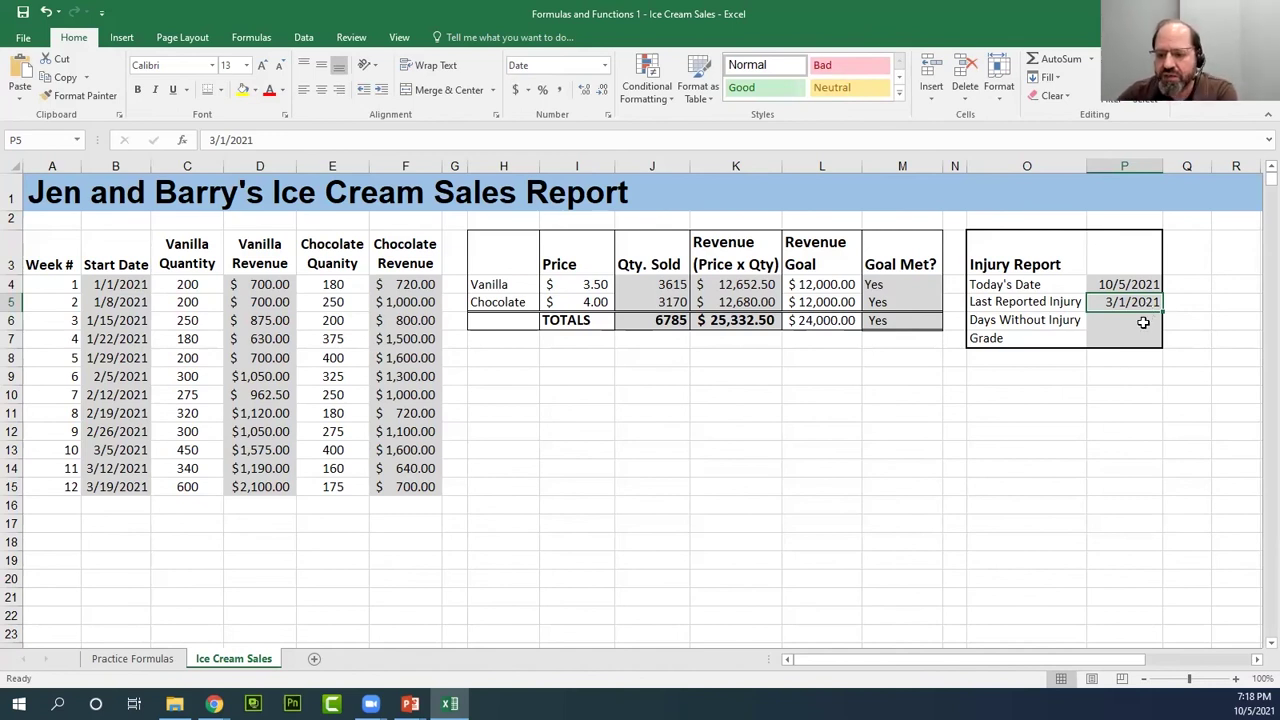
- Enter the formula =P4-P5 for Days Without Injury in cell P6 of the Injury Report
left_click(1124, 321)
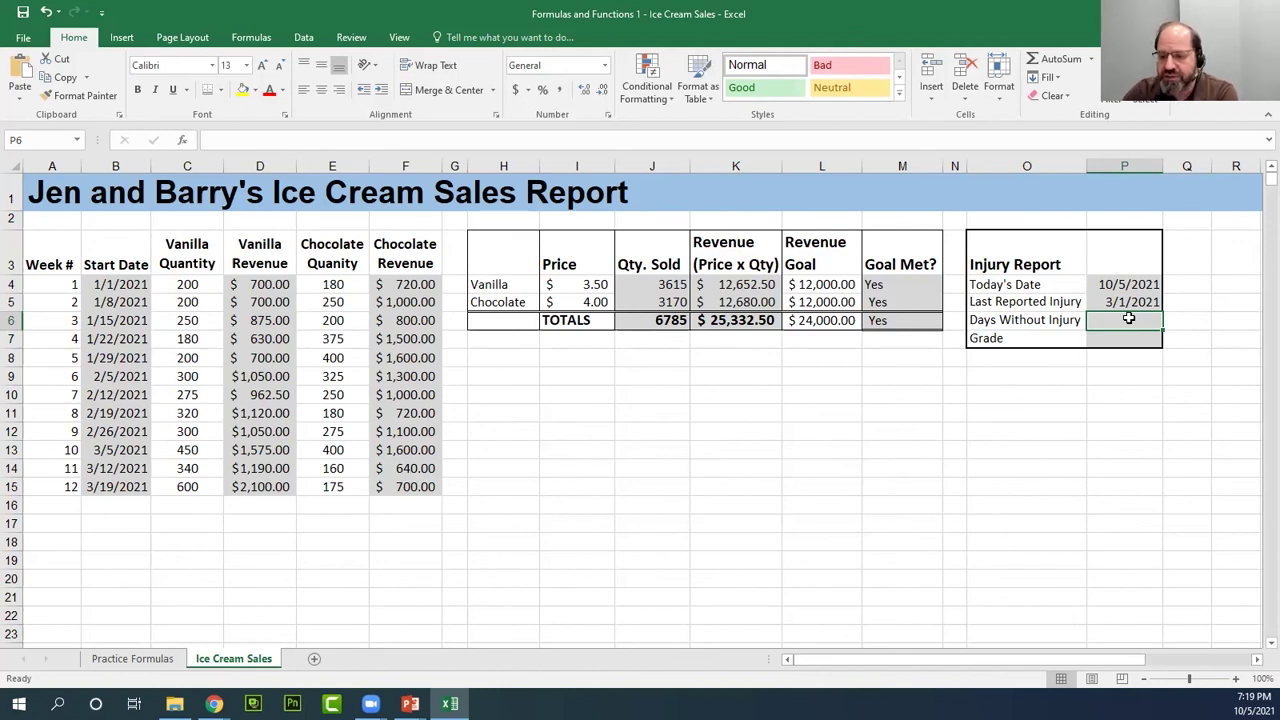
type("=")
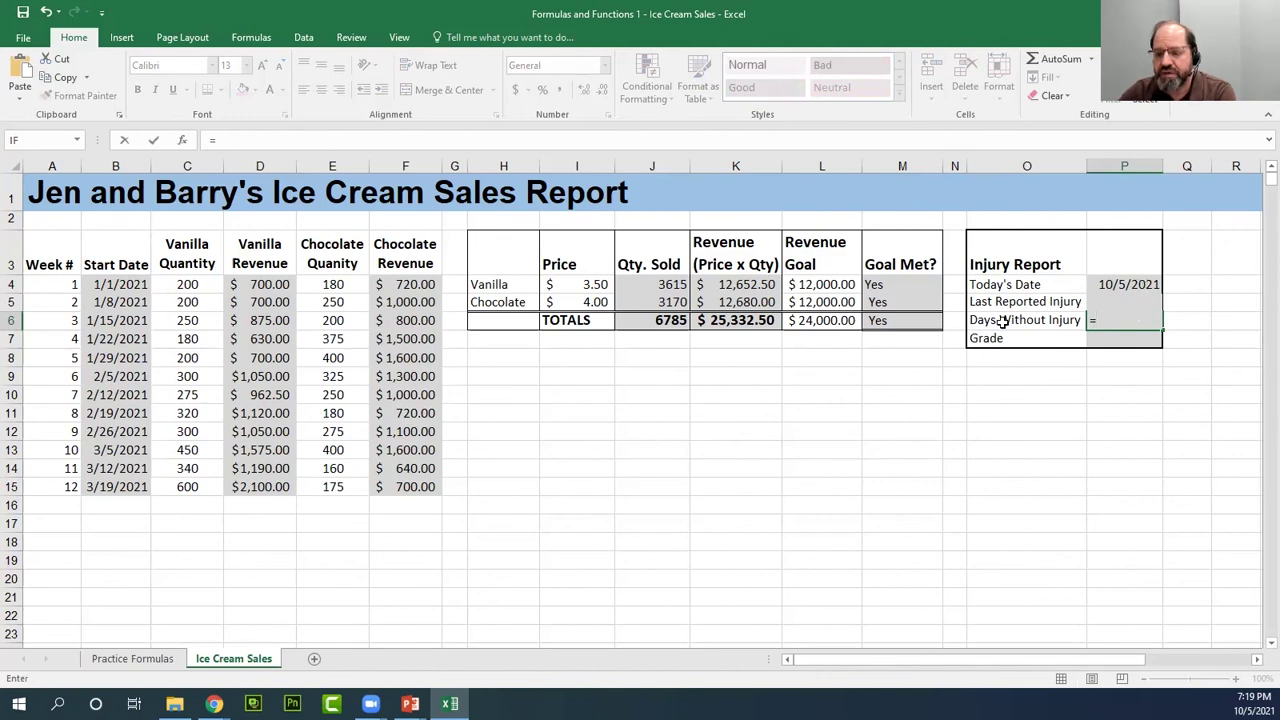
left_click(1136, 284)
type("-")
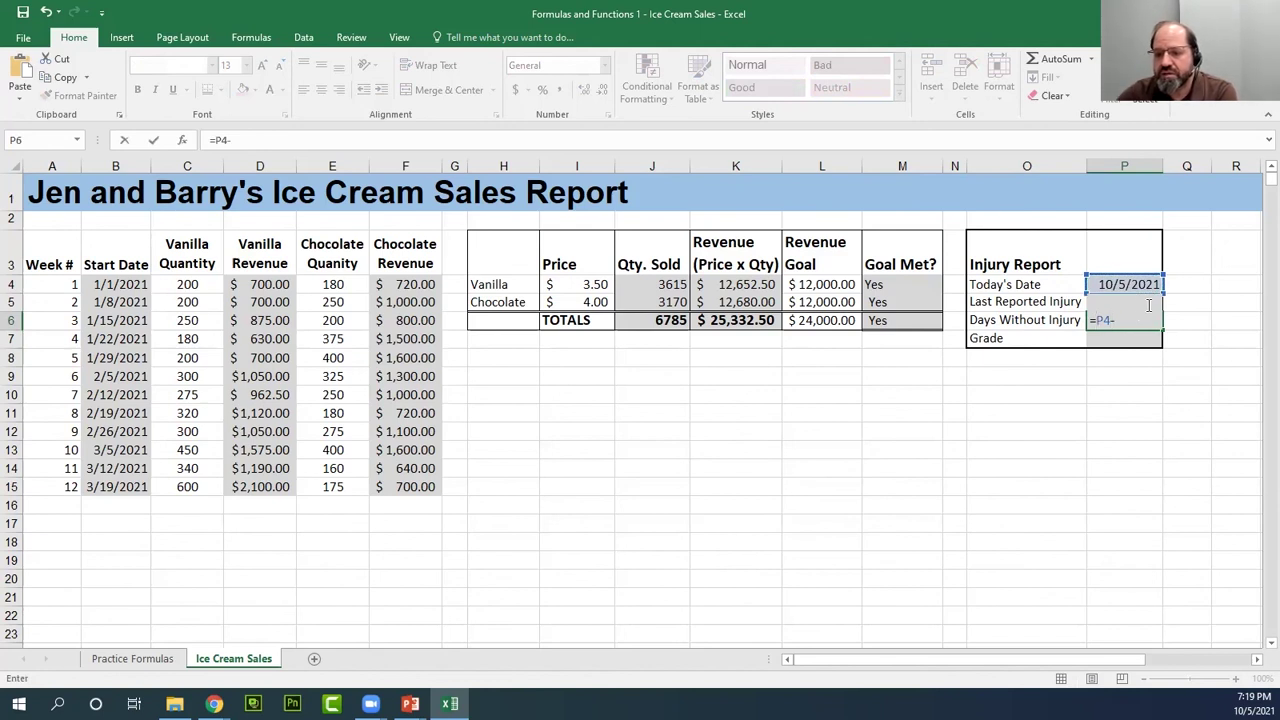
left_click(1165, 301)
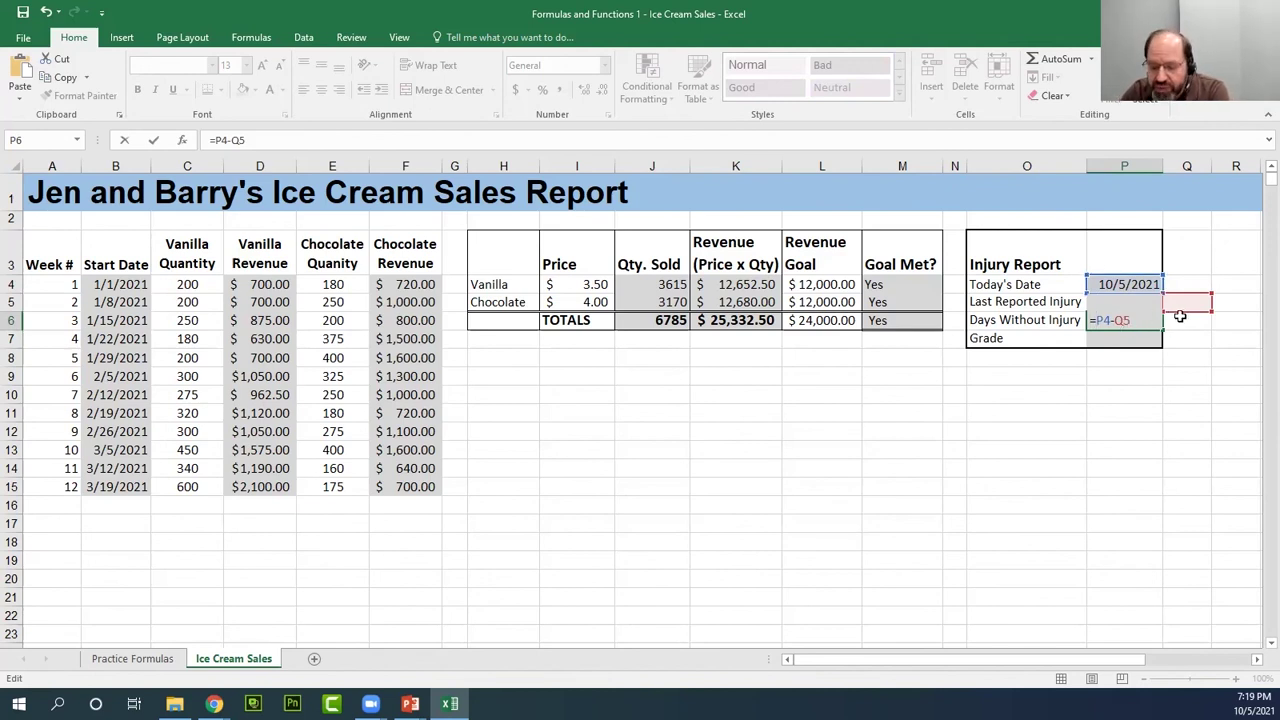
key("BackSpace")
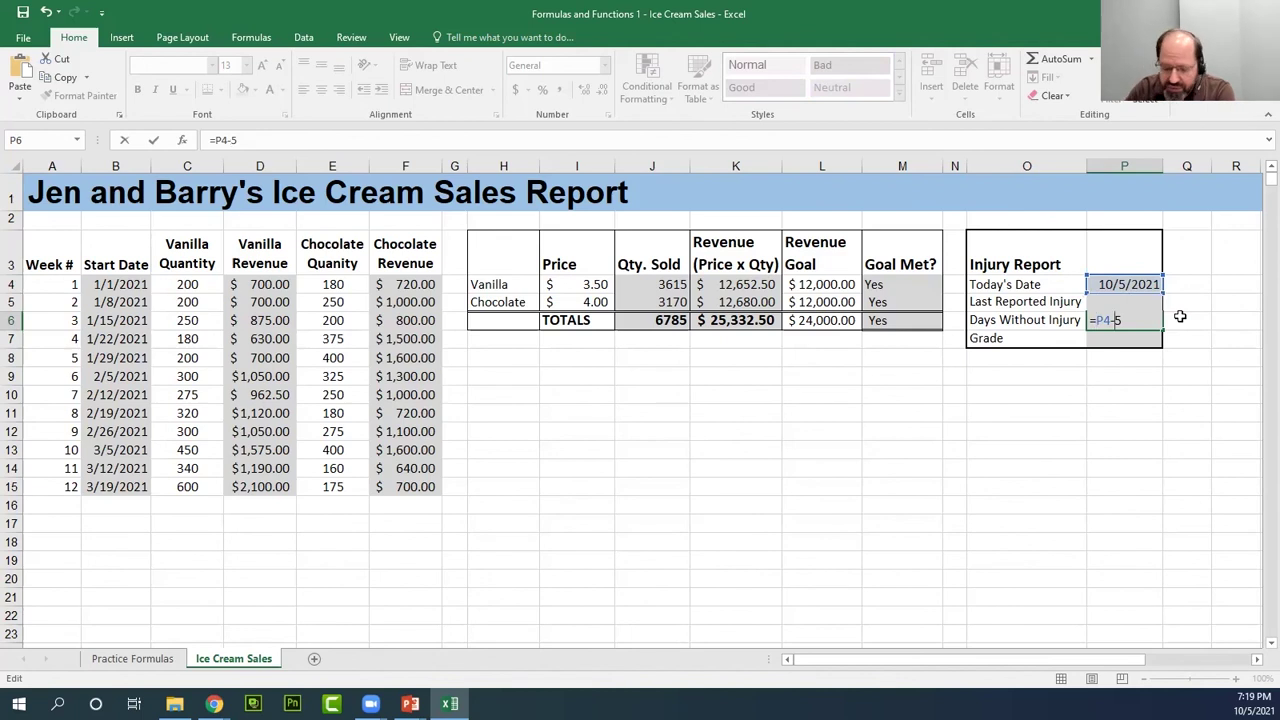
type("P")
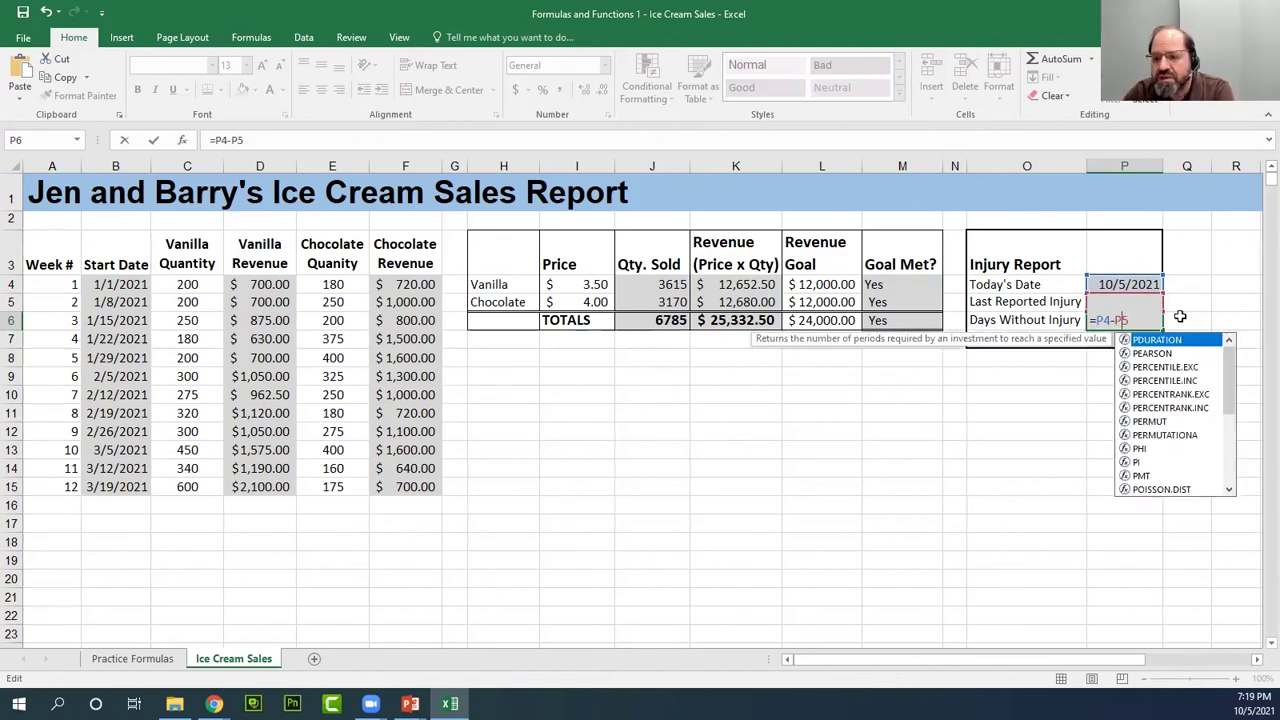
left_click(1131, 303)
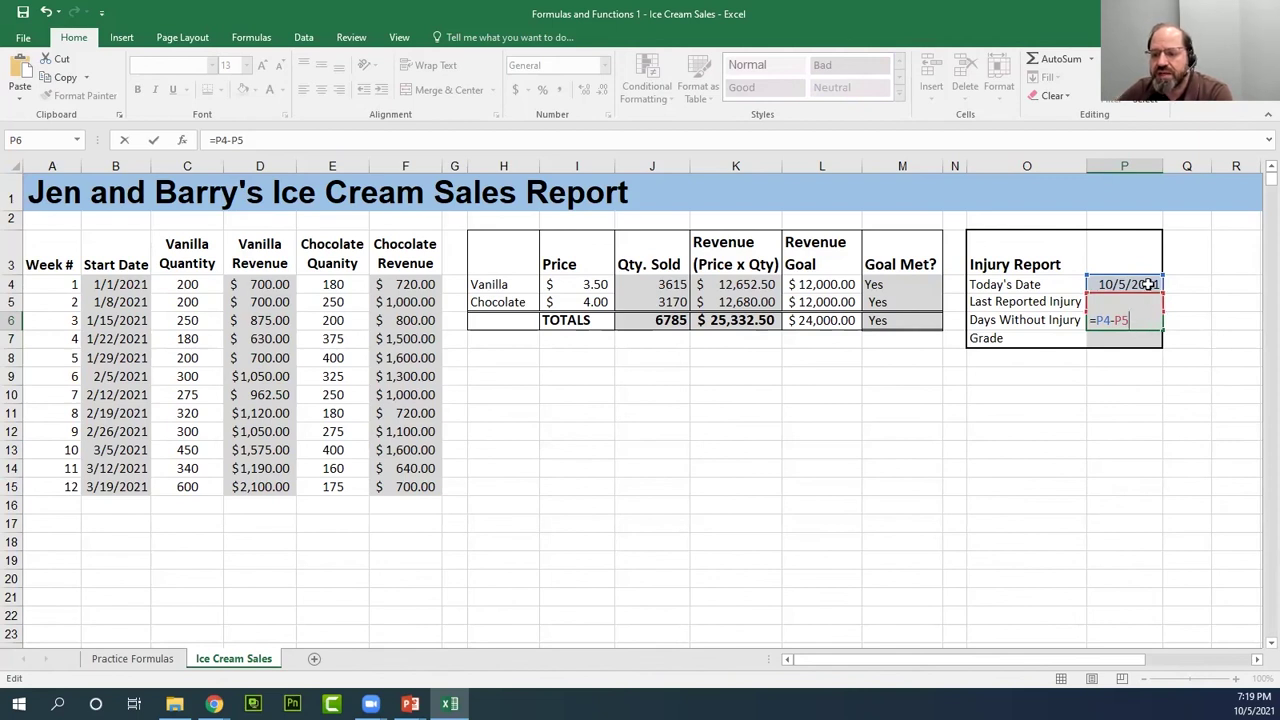
left_click(1136, 320)
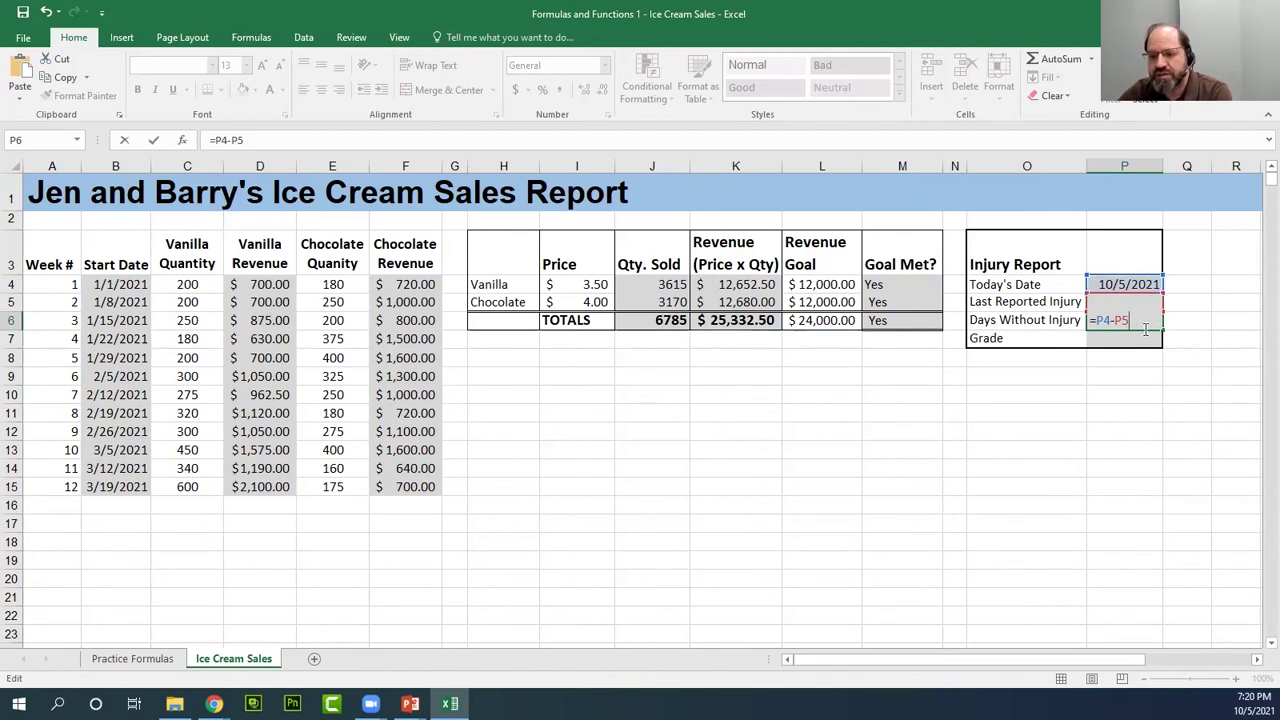
key("ctrl+Return")
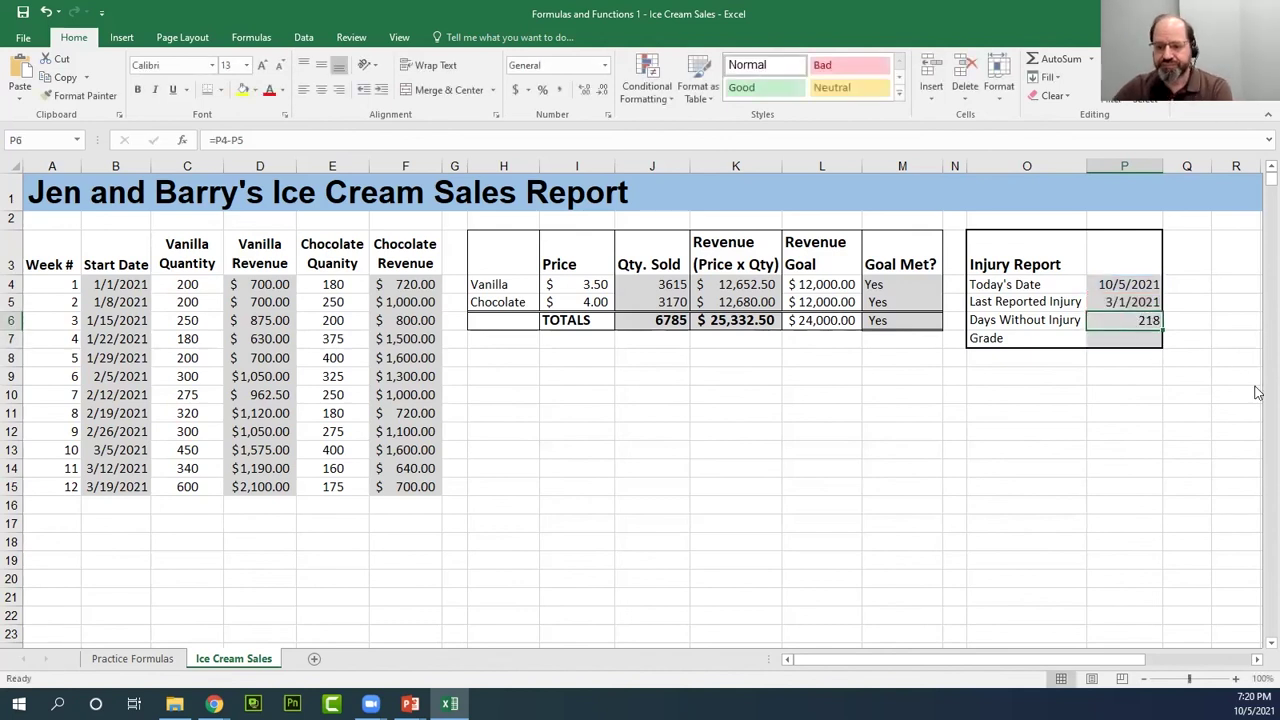
- Begin an IF formula for the Grade in cell P7 with the logical test P7>60
left_click(1132, 337)
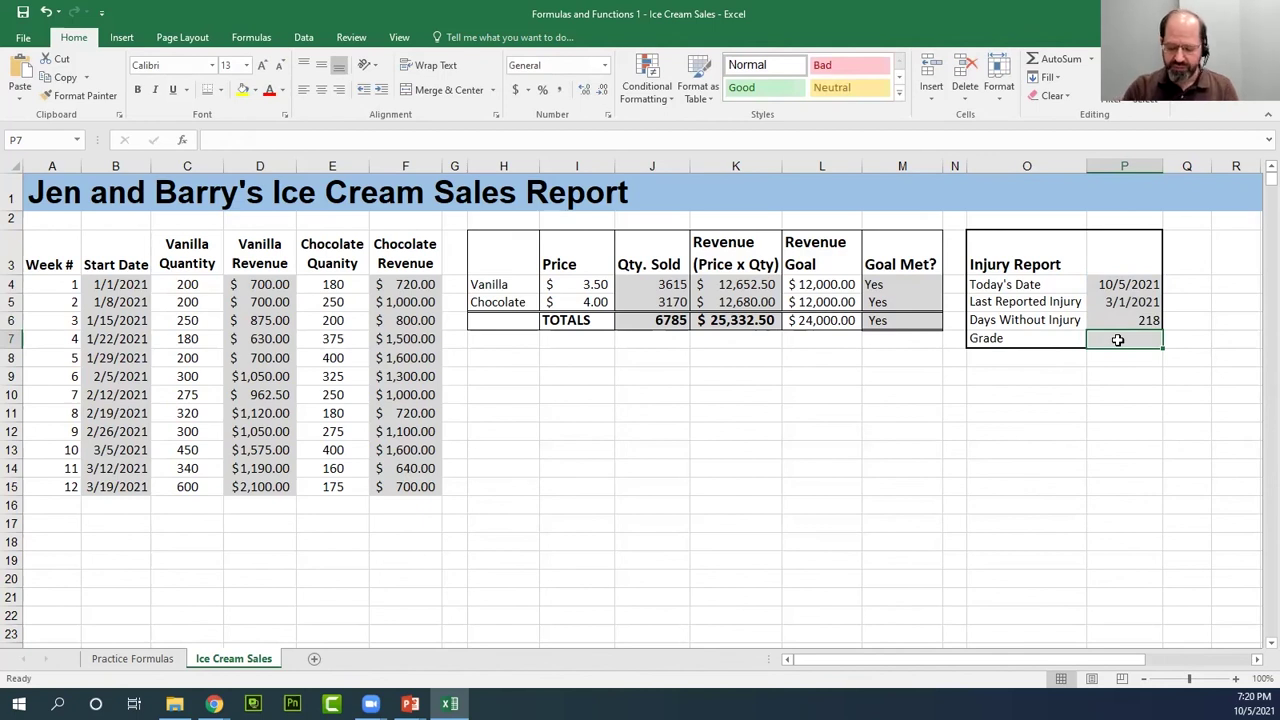
type("=")
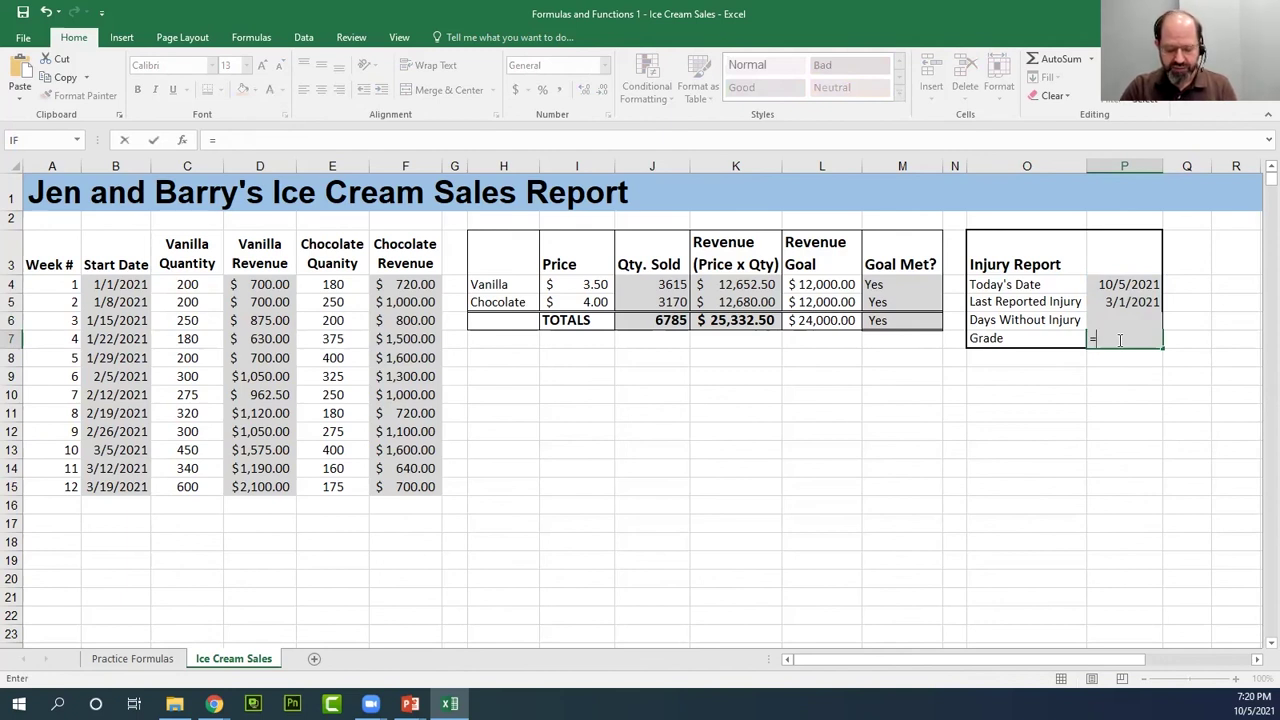
type("IF")
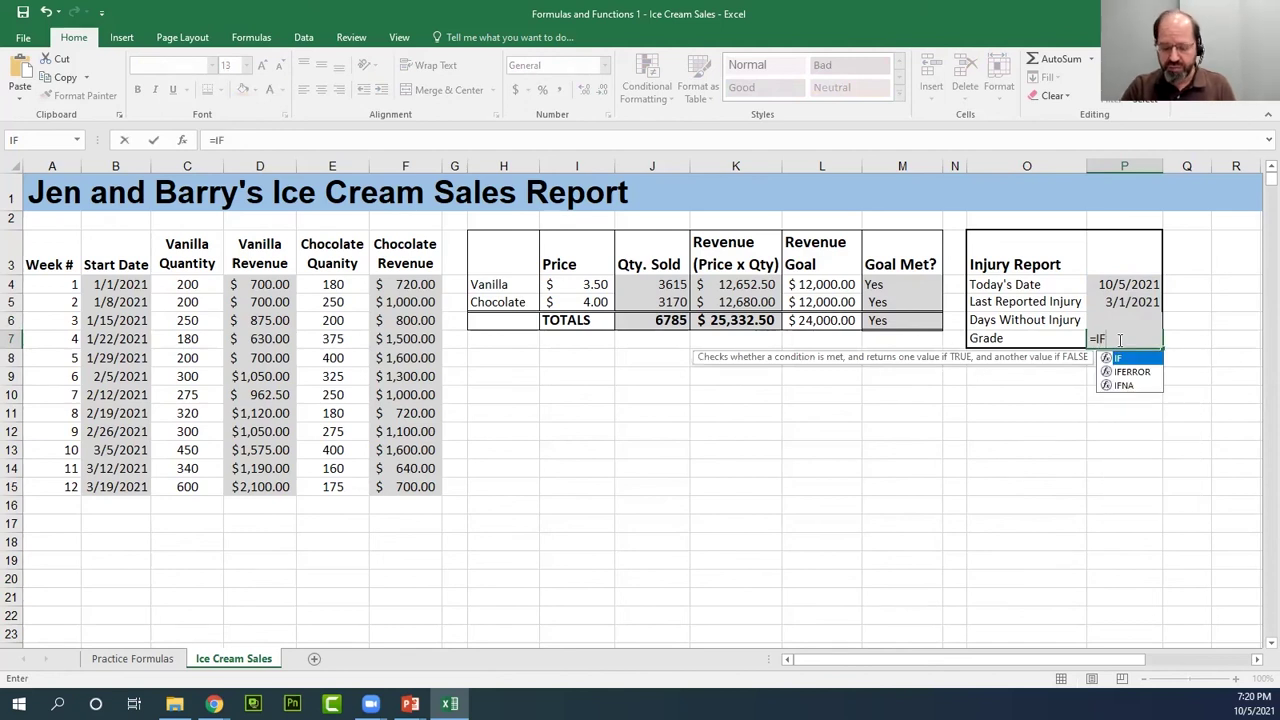
type("(")
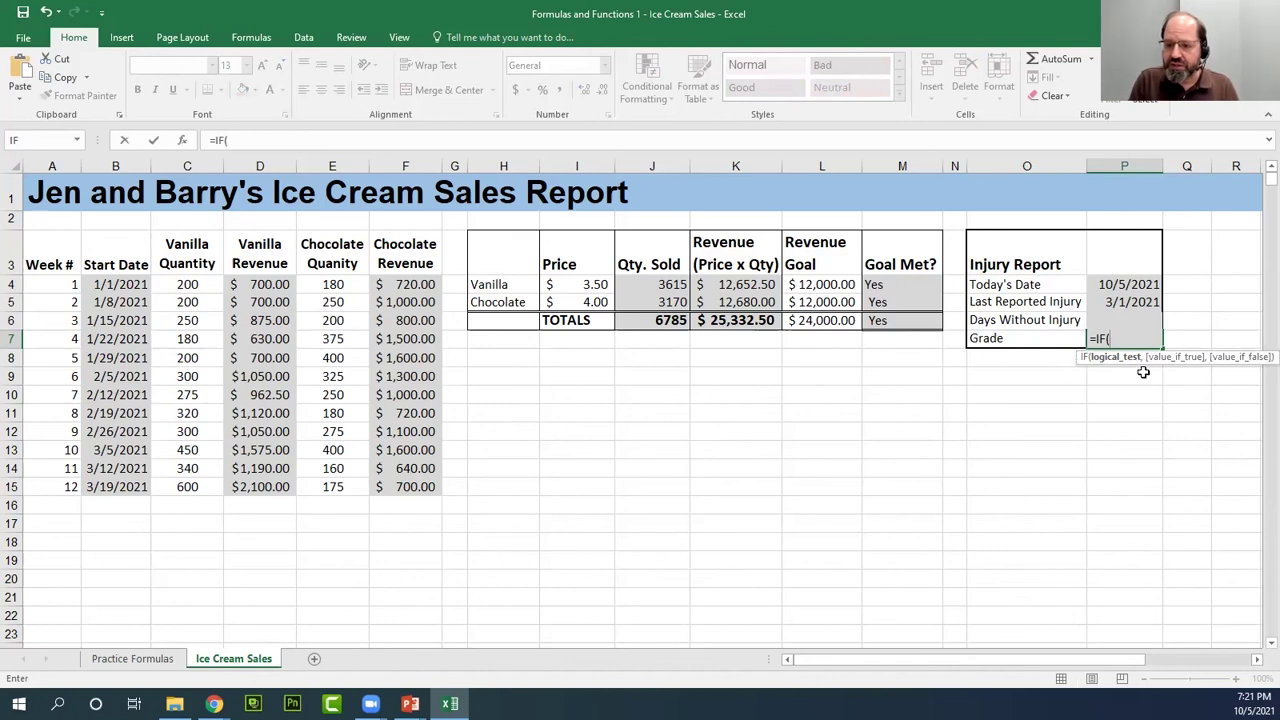
type("P")
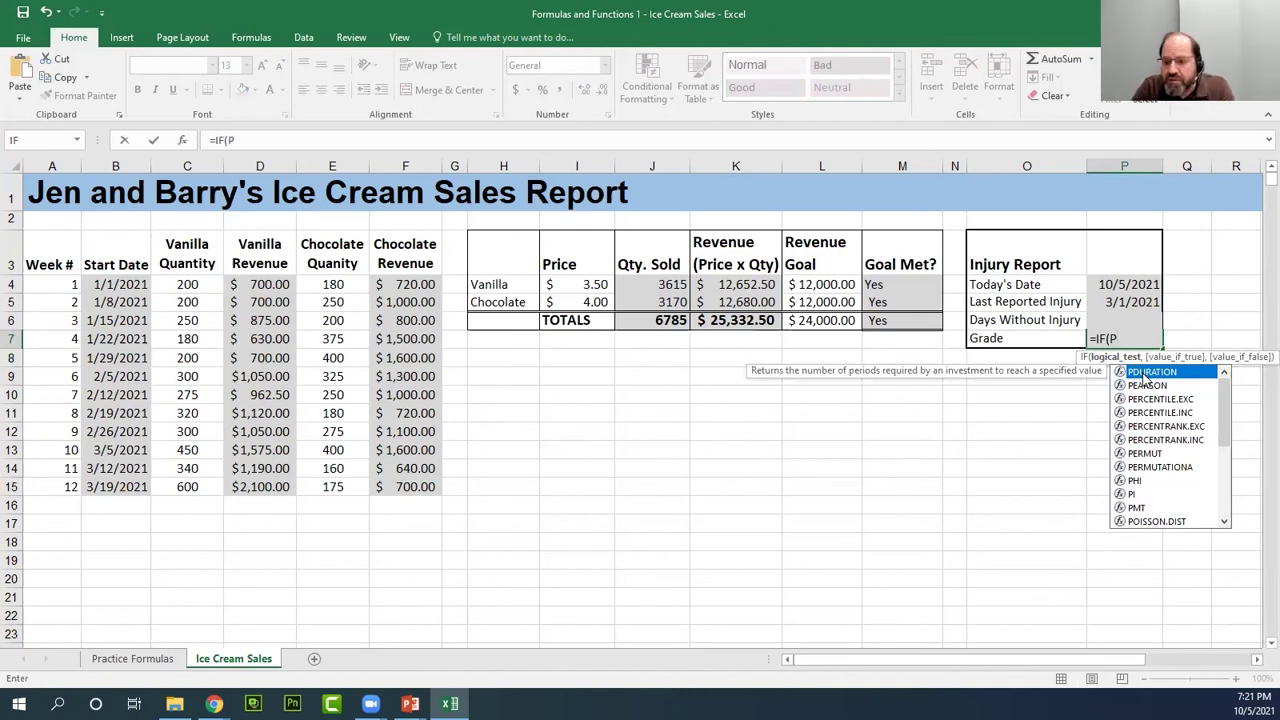
type("7")
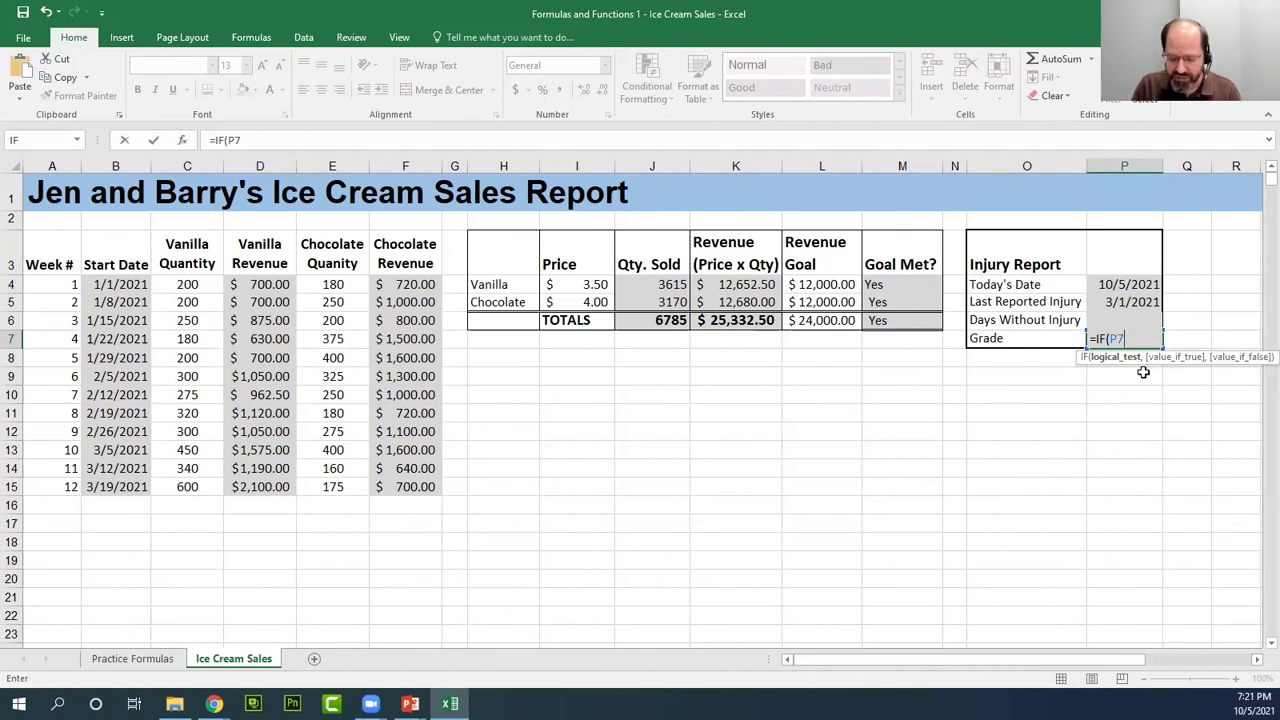
type(".")
key("BackSpace")
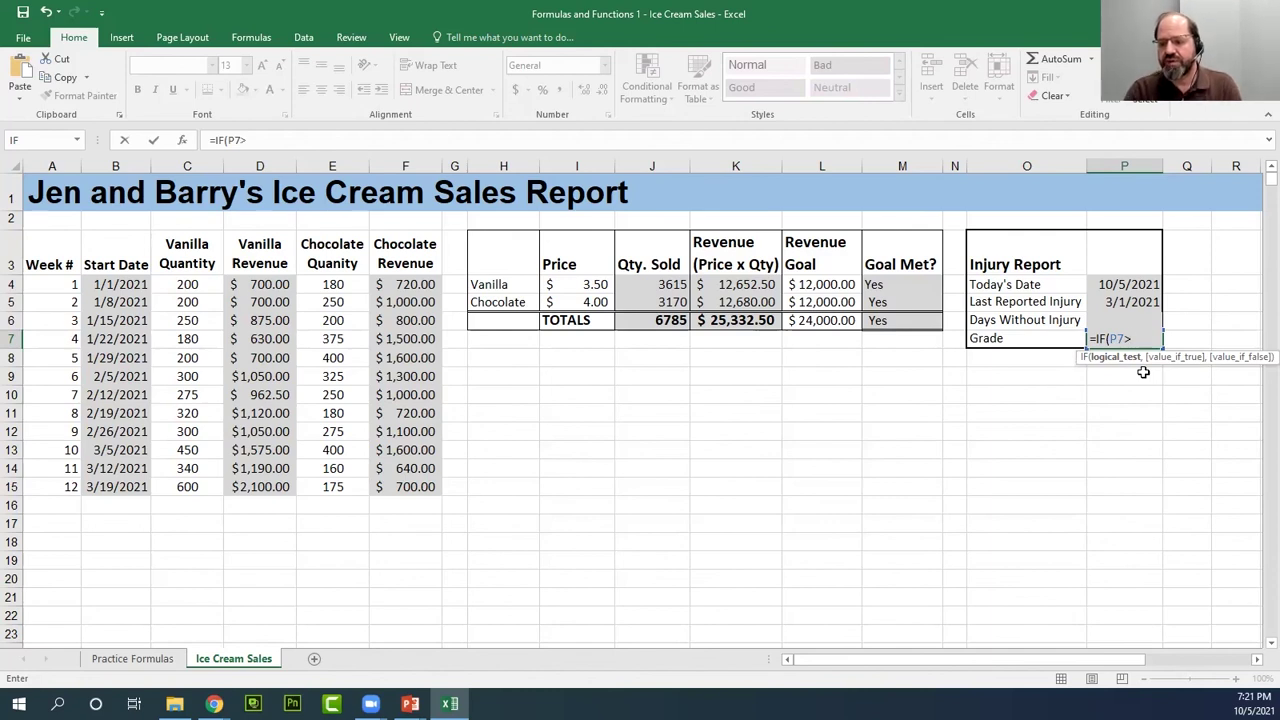
type(">60")
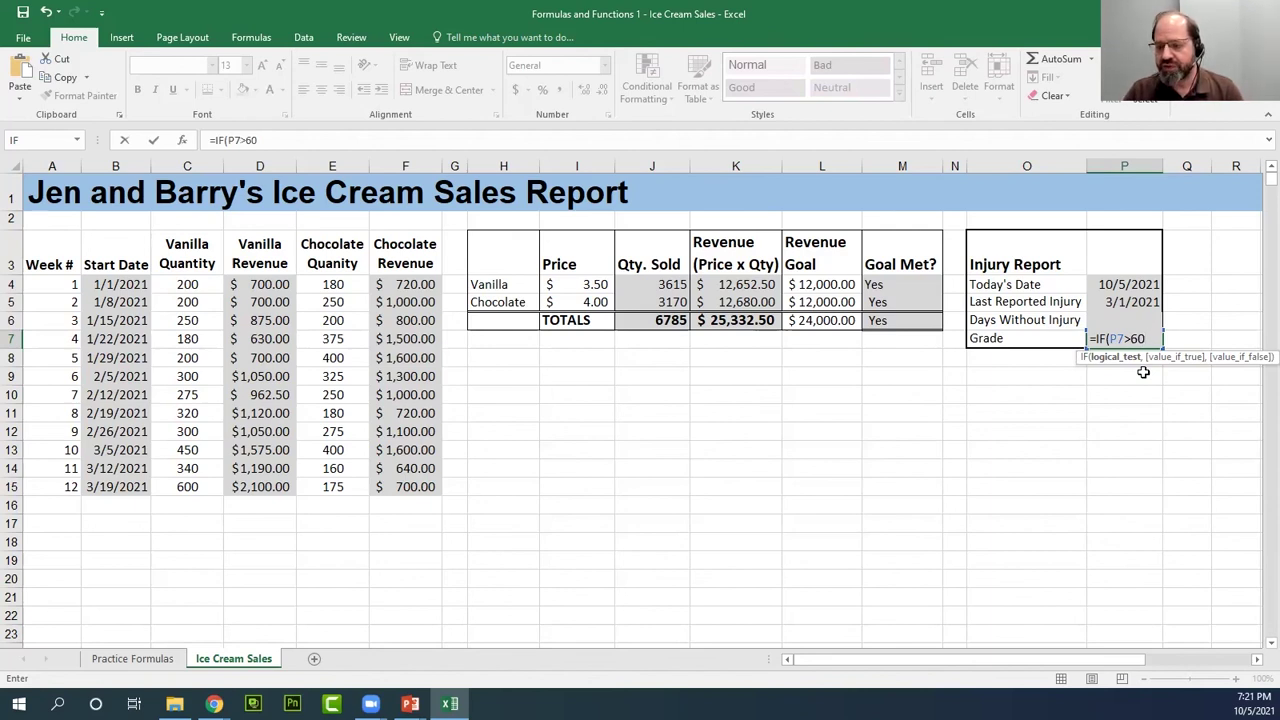
type(",")
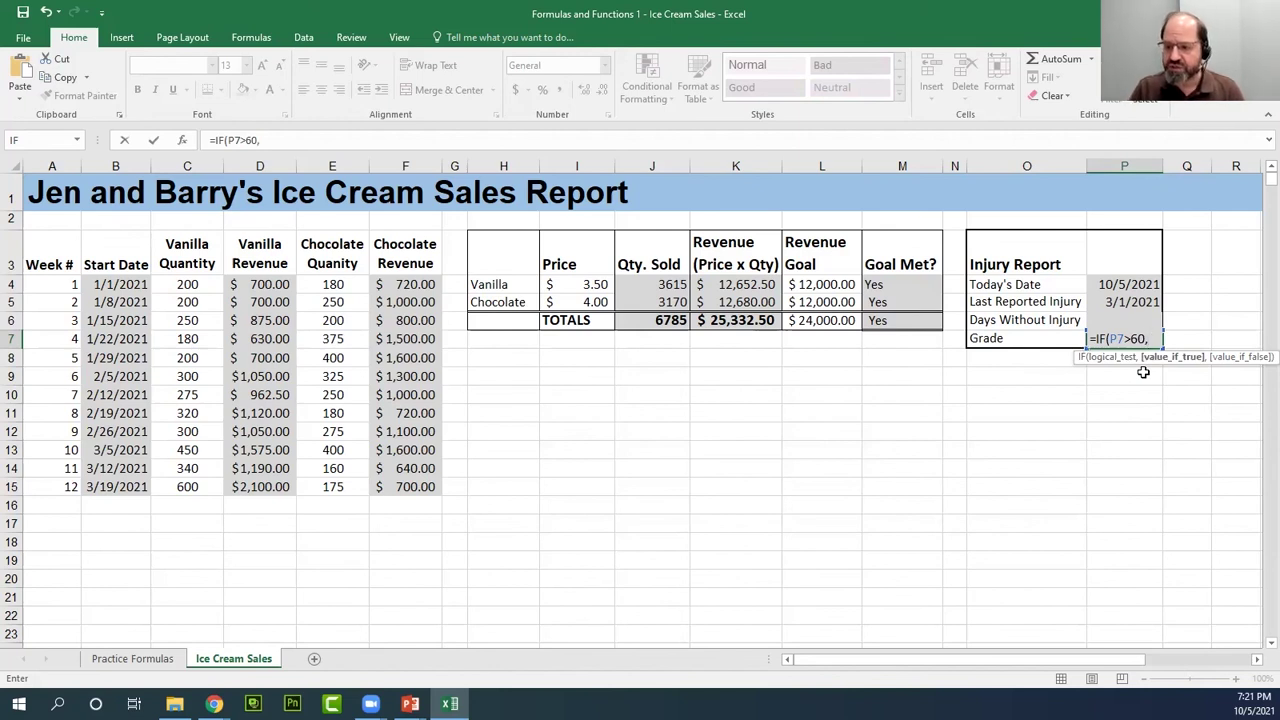
- Complete the Grade formula in P7 with "good job" as the true value and "Not good" as the false value
type("\"")
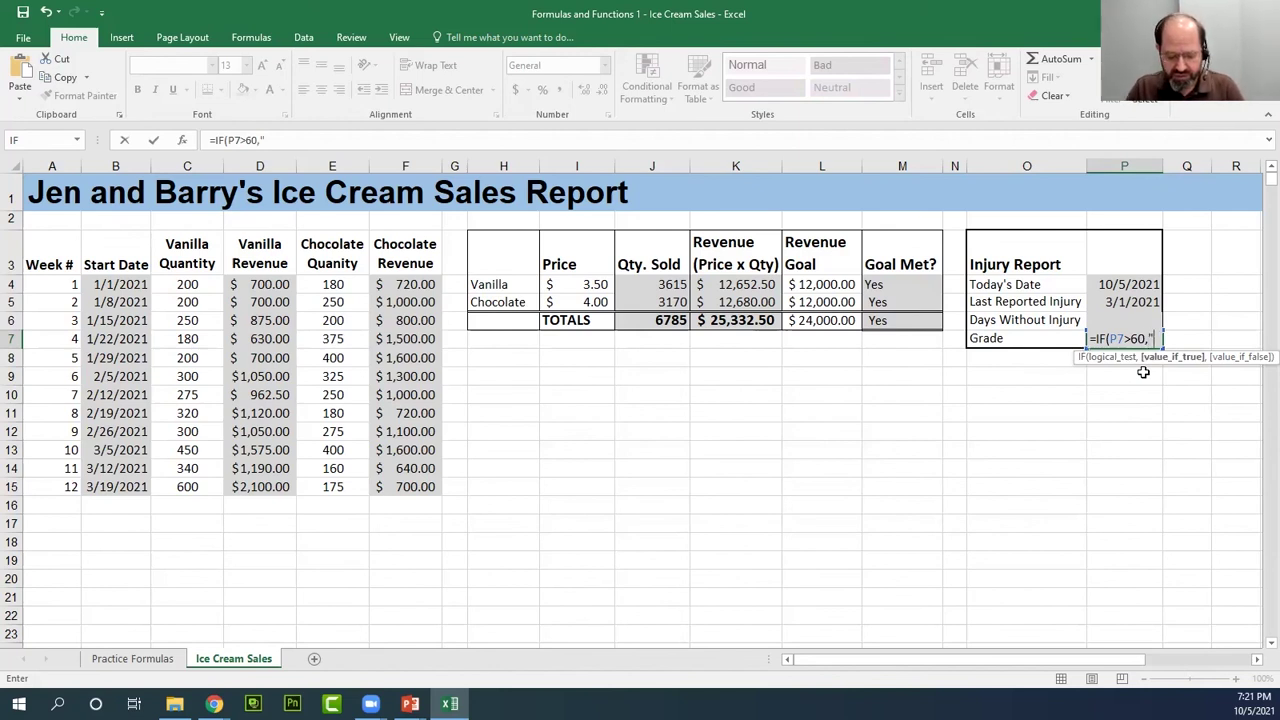
type("goo")
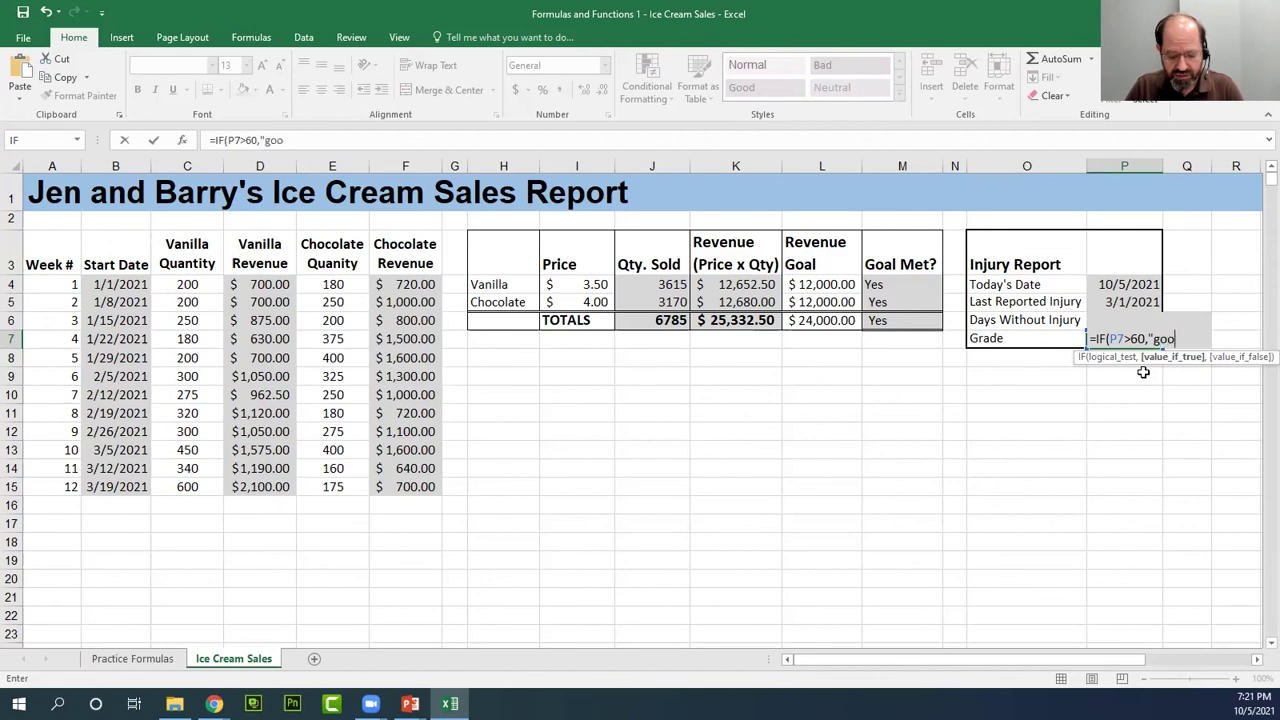
type("d job\"")
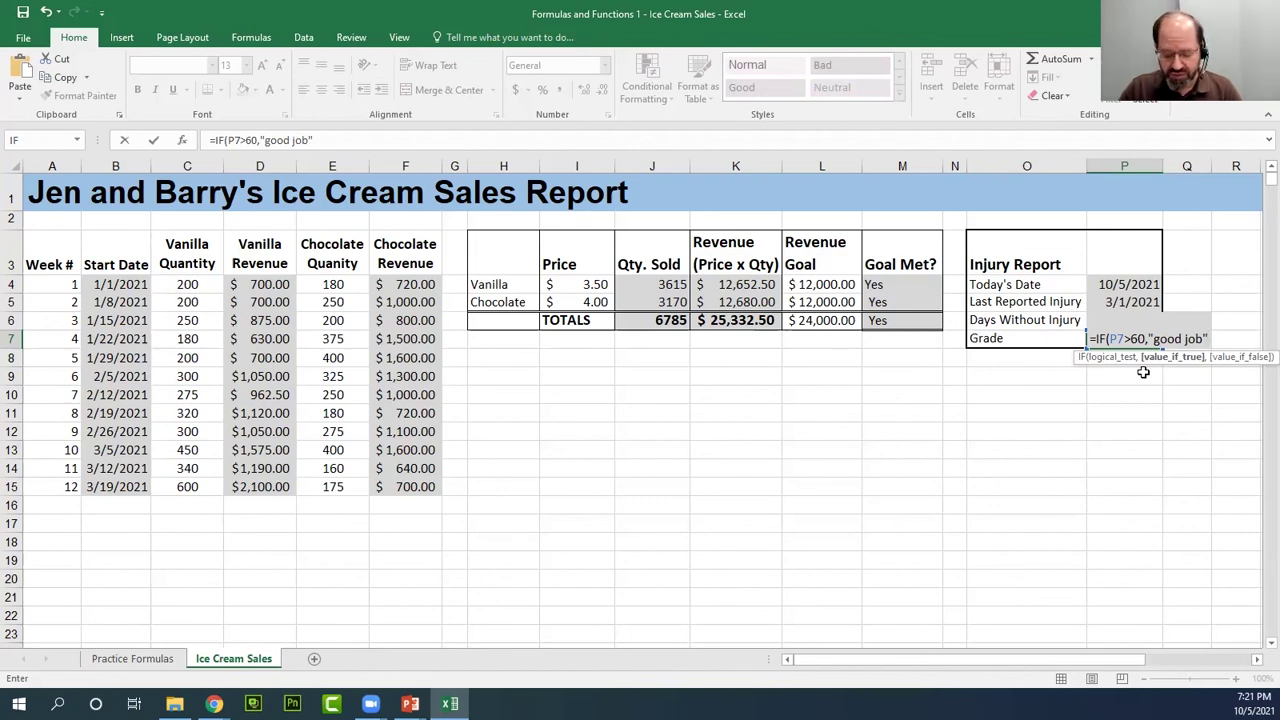
type(",")
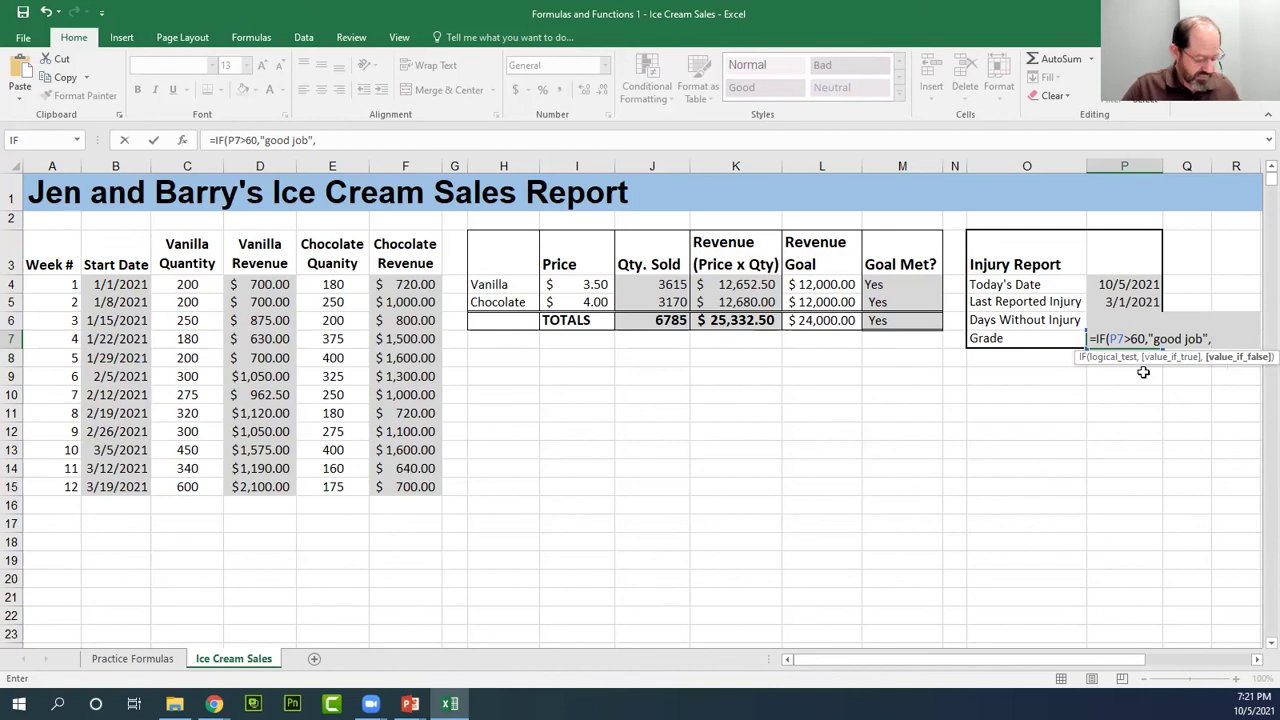
type("\"Not good\"")
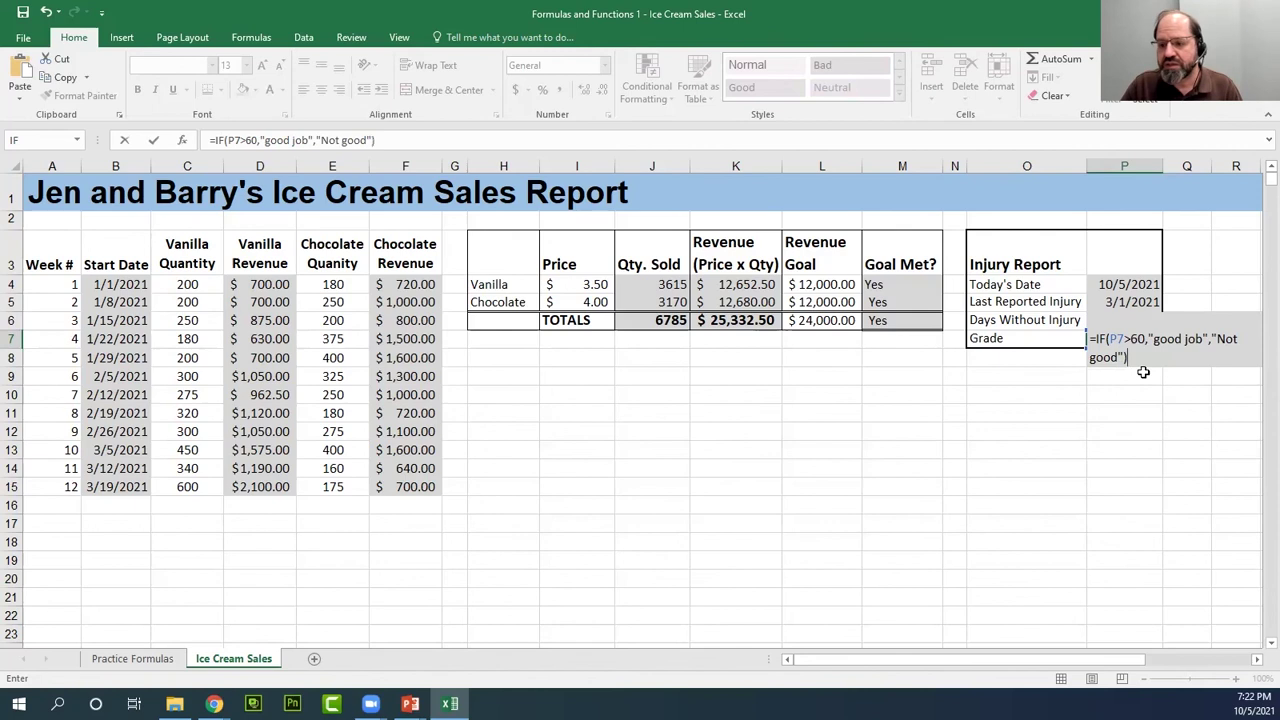
key("Return")
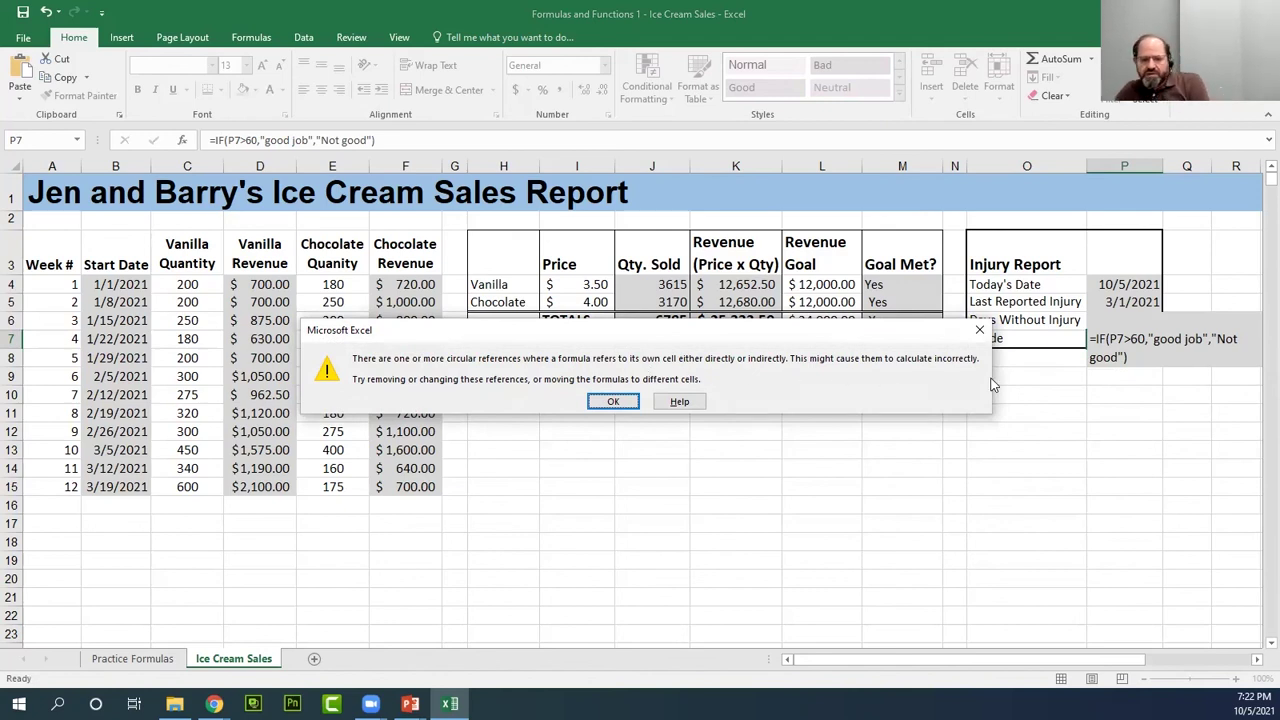
key("Return")
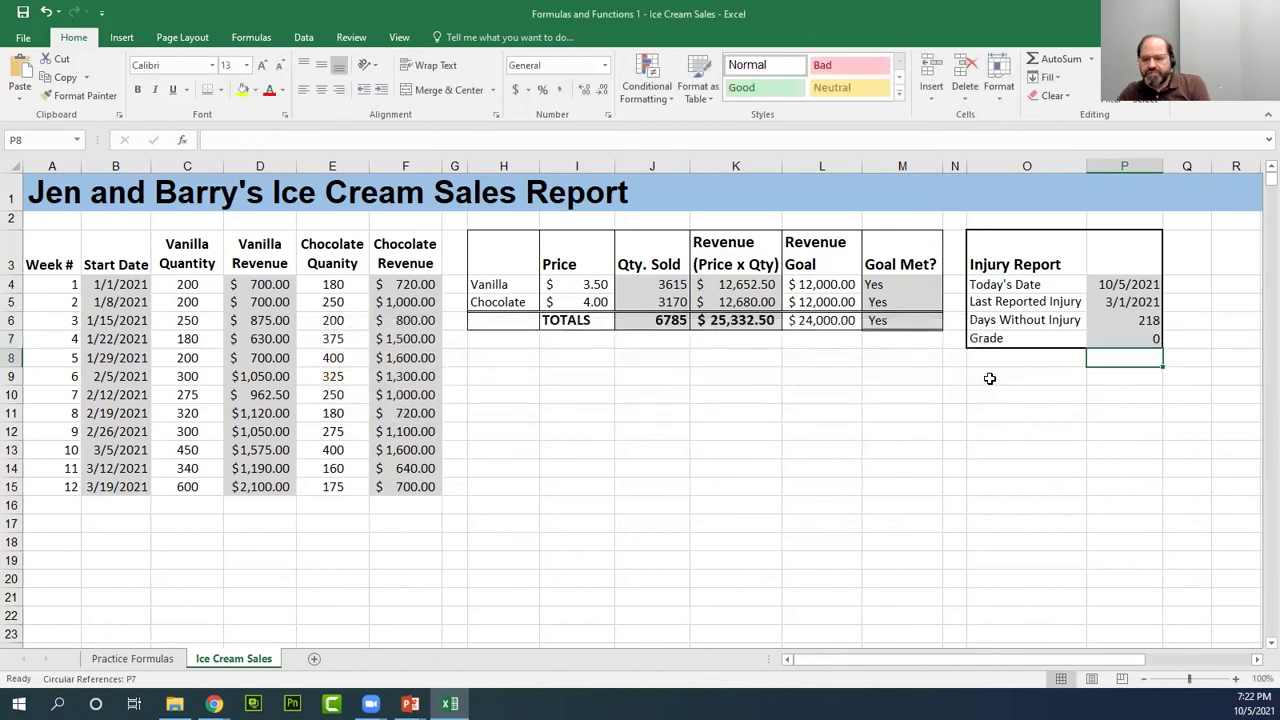
- Correct the Grade formula's logical test in P7 to P6>60 and check the revised formula
double_click(1127, 341)
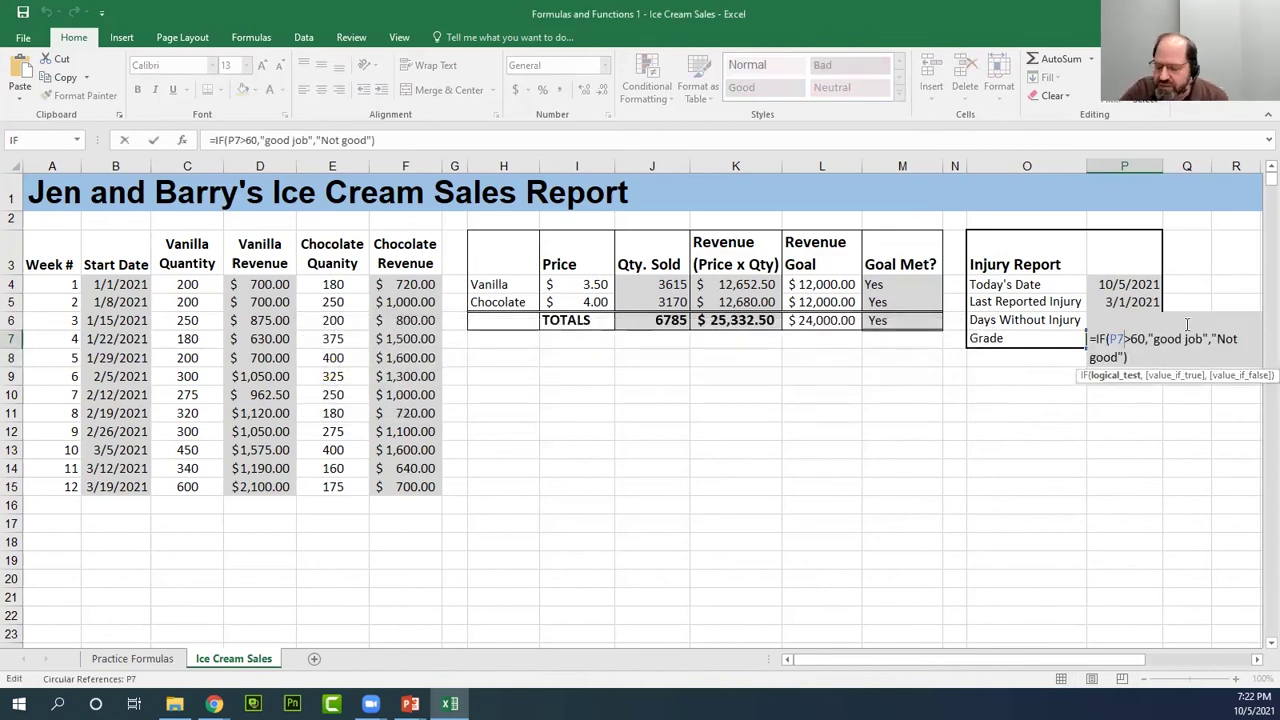
key("BackSpace")
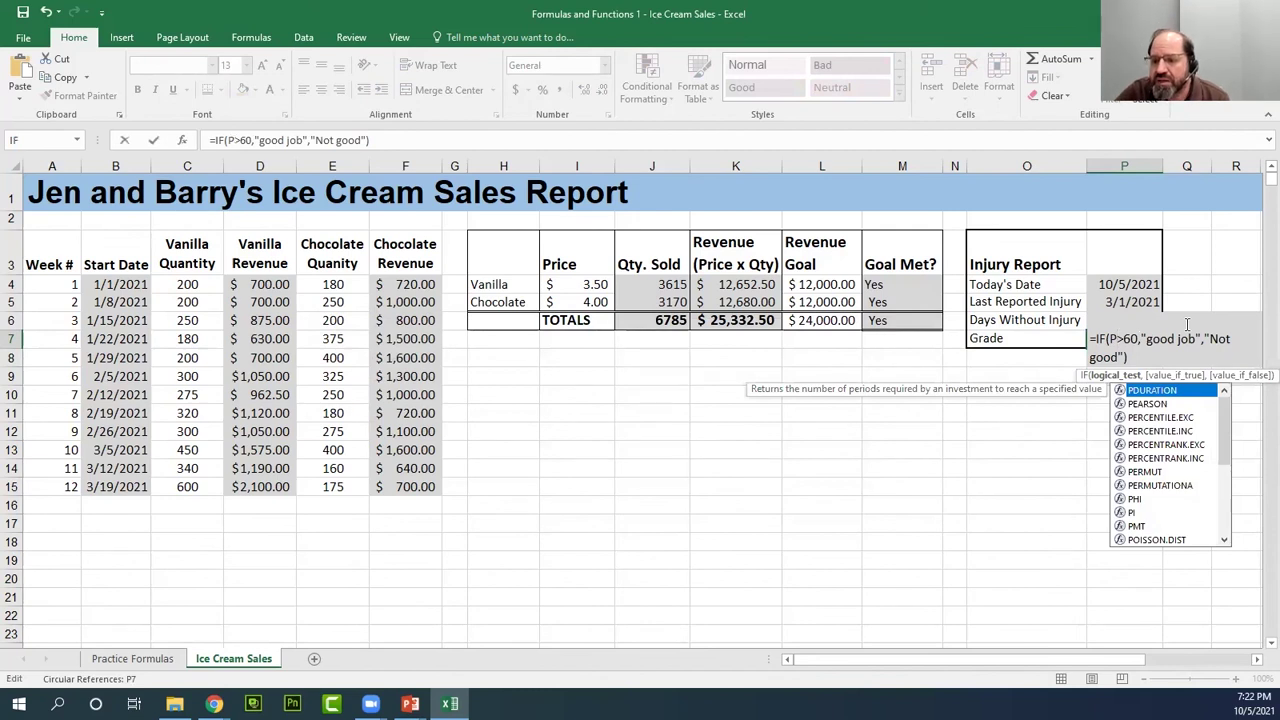
type("6")
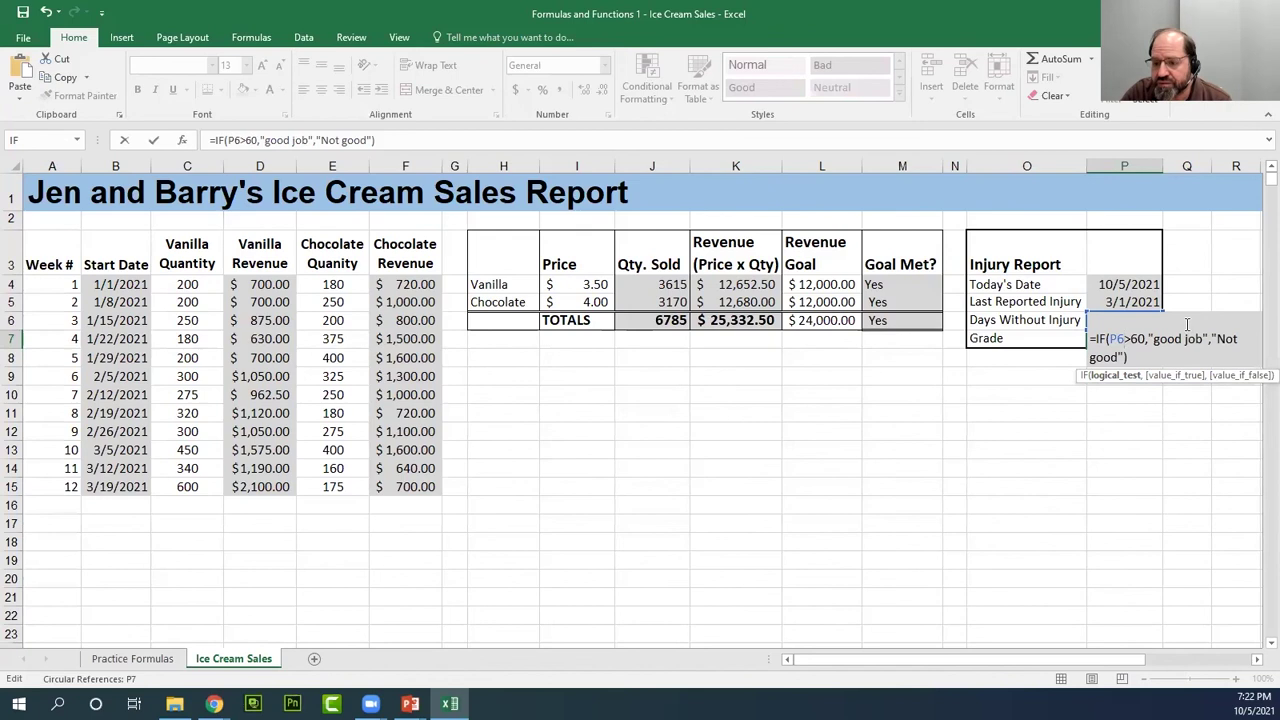
key("Return")
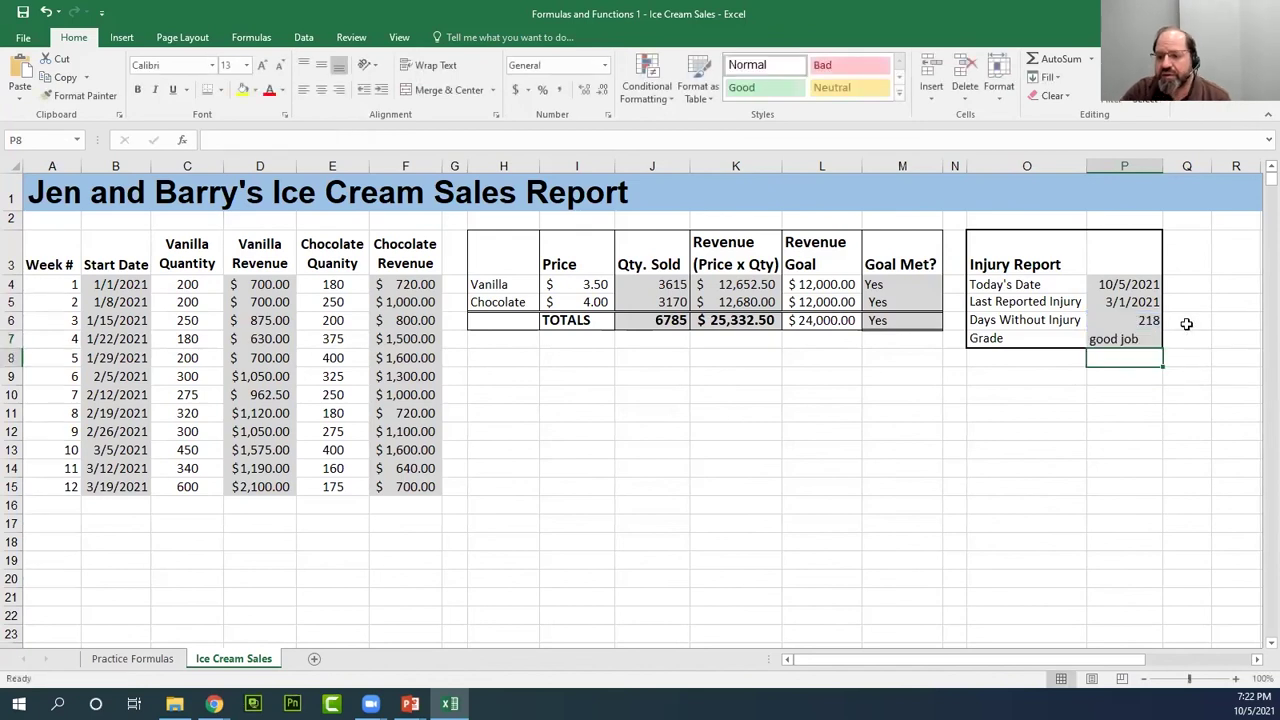
left_click(1120, 338)
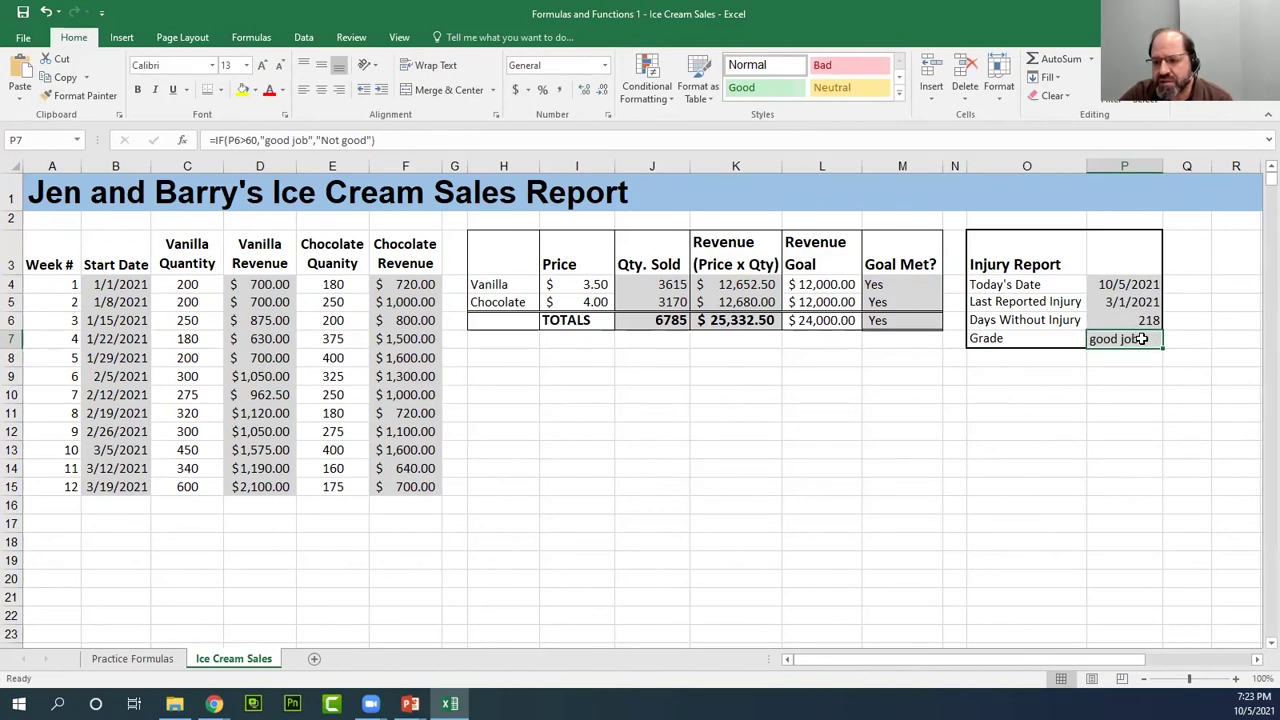
- Test the Grade formula by setting the Last Reported Injury date in P5 to 9/15, and check the grade in P7
left_click(1139, 305)
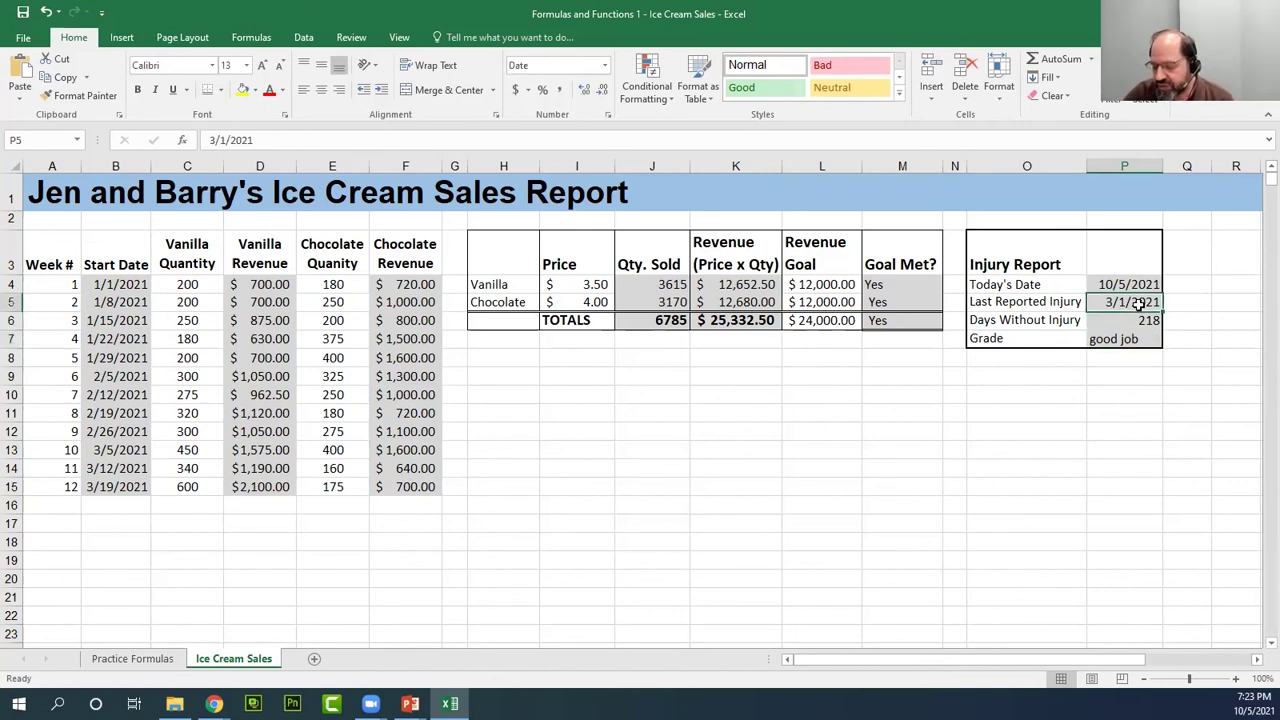
type("9")
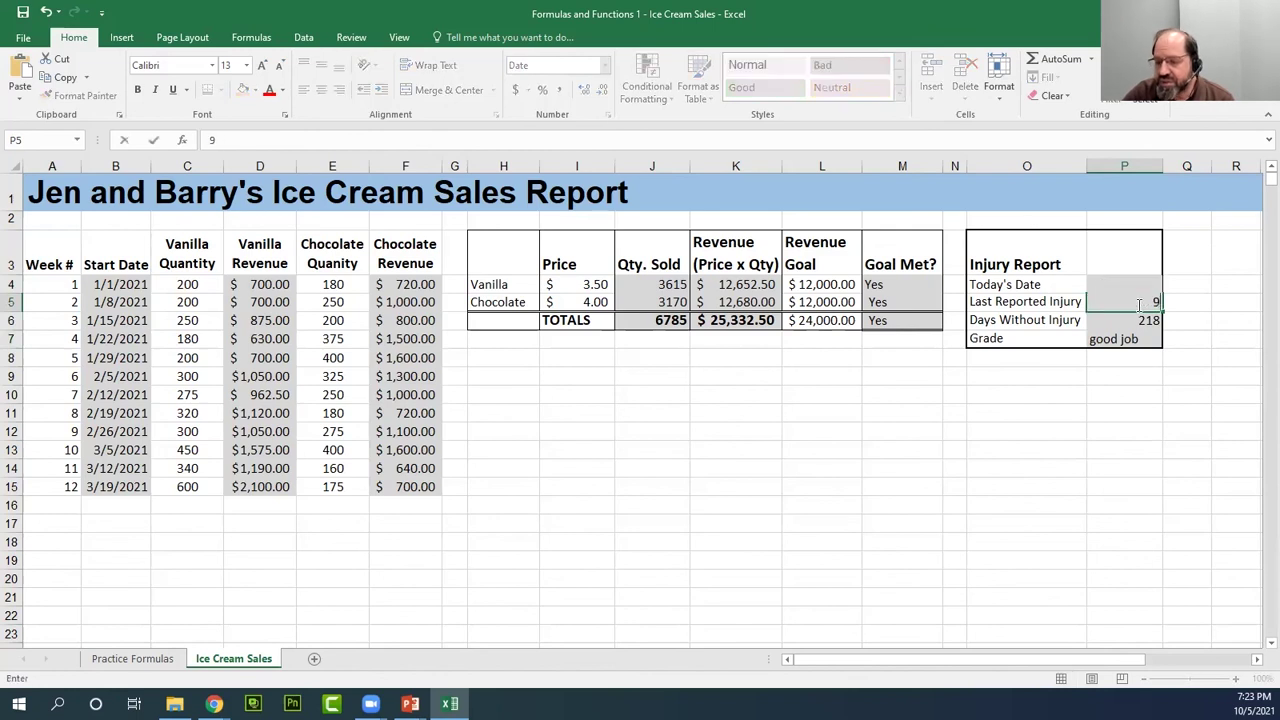
type("/15")
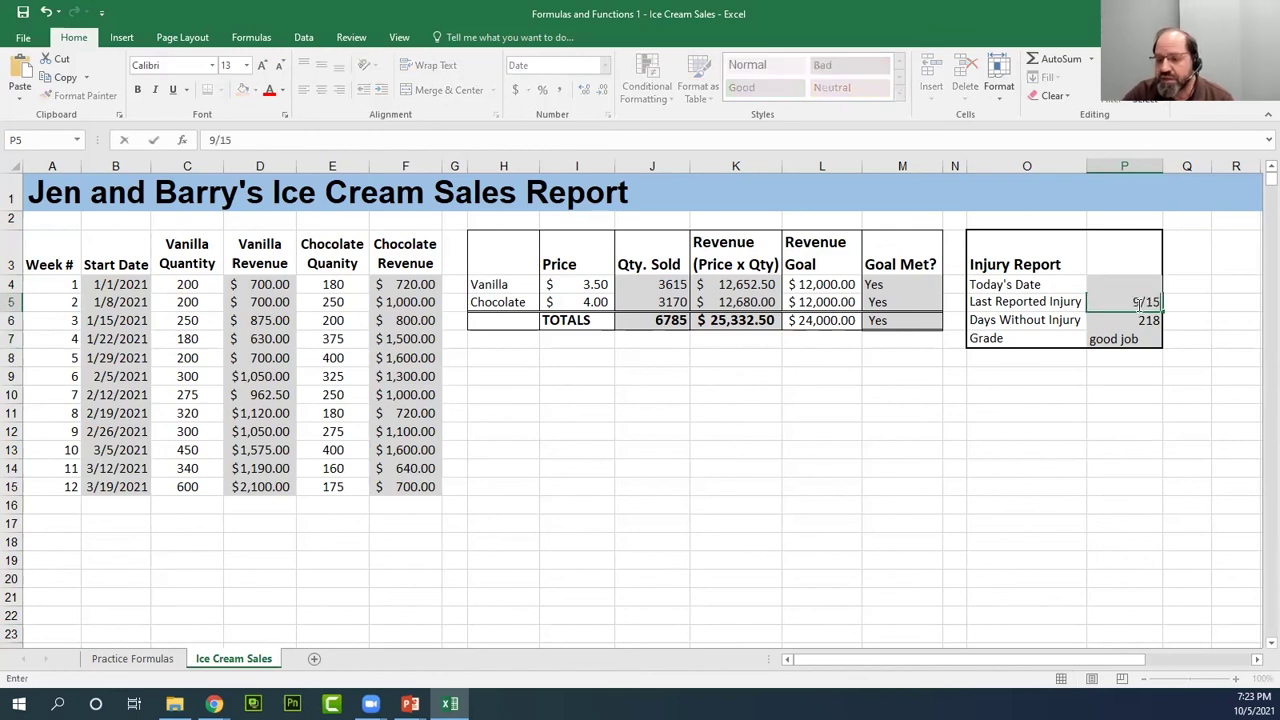
key("Return")
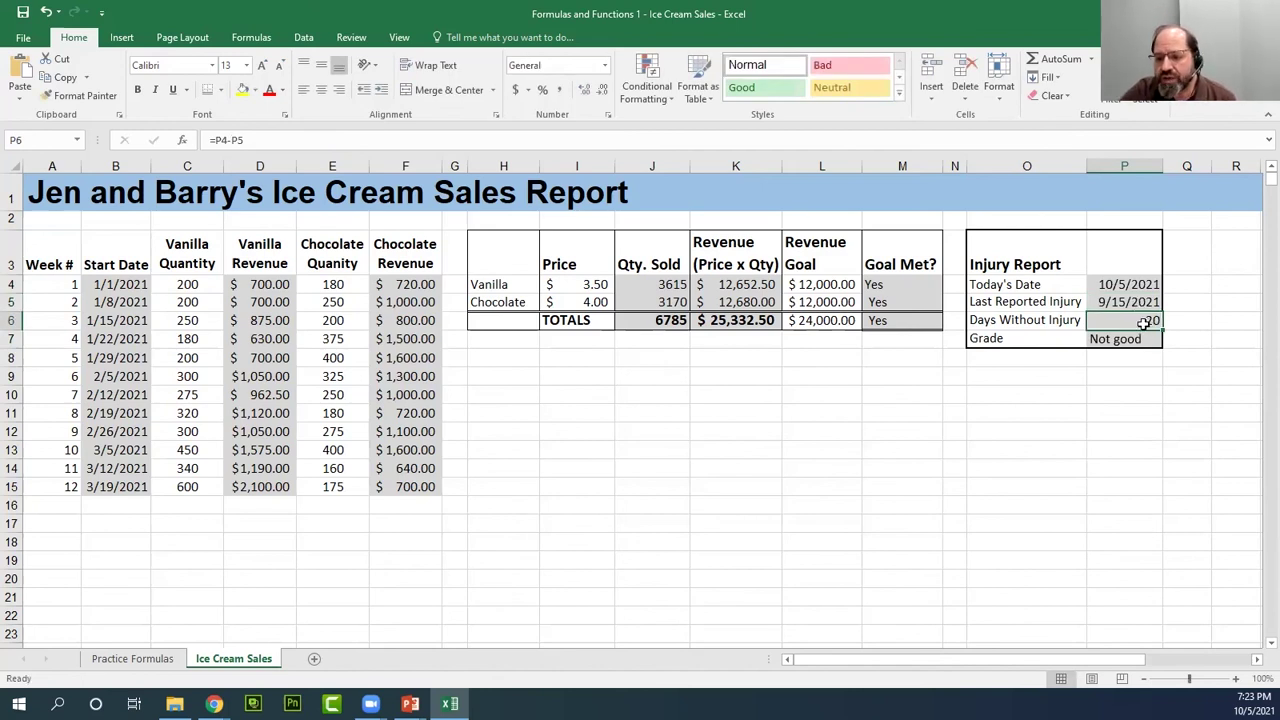
left_click(1124, 340)
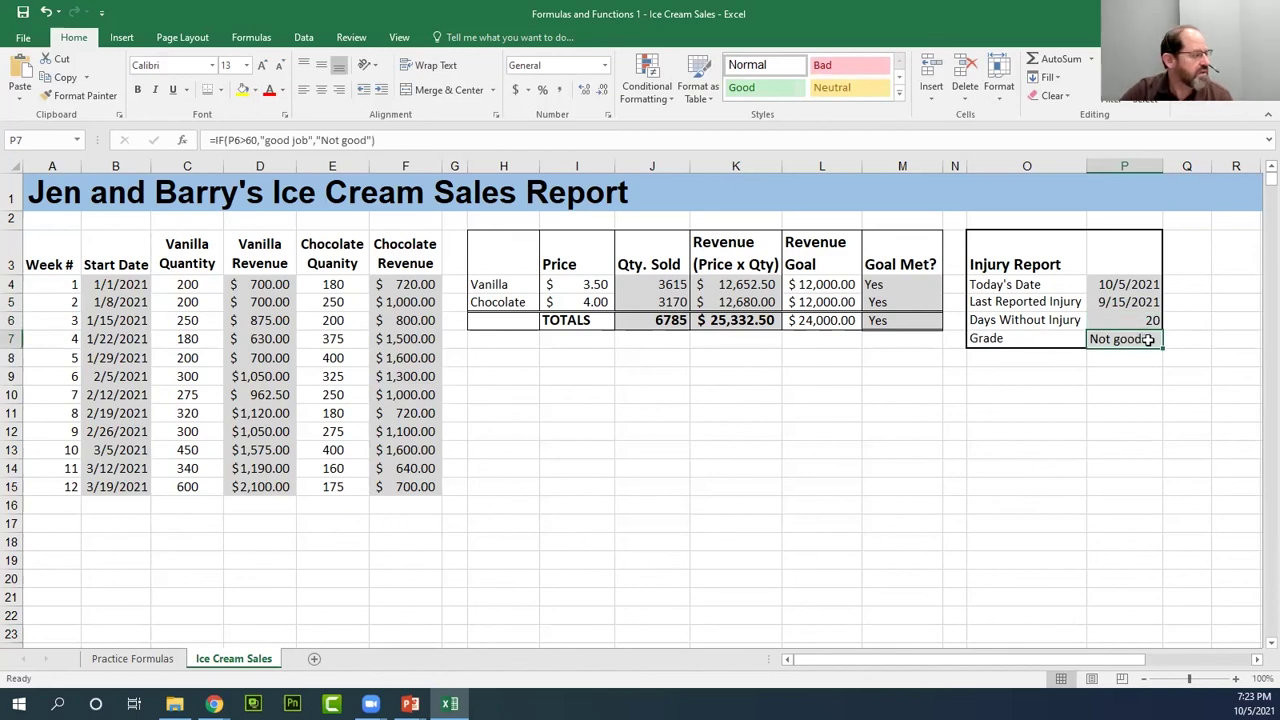
- Check the Last Reported Injury date in P5 against the Grade formula in P7
left_click(1140, 303)
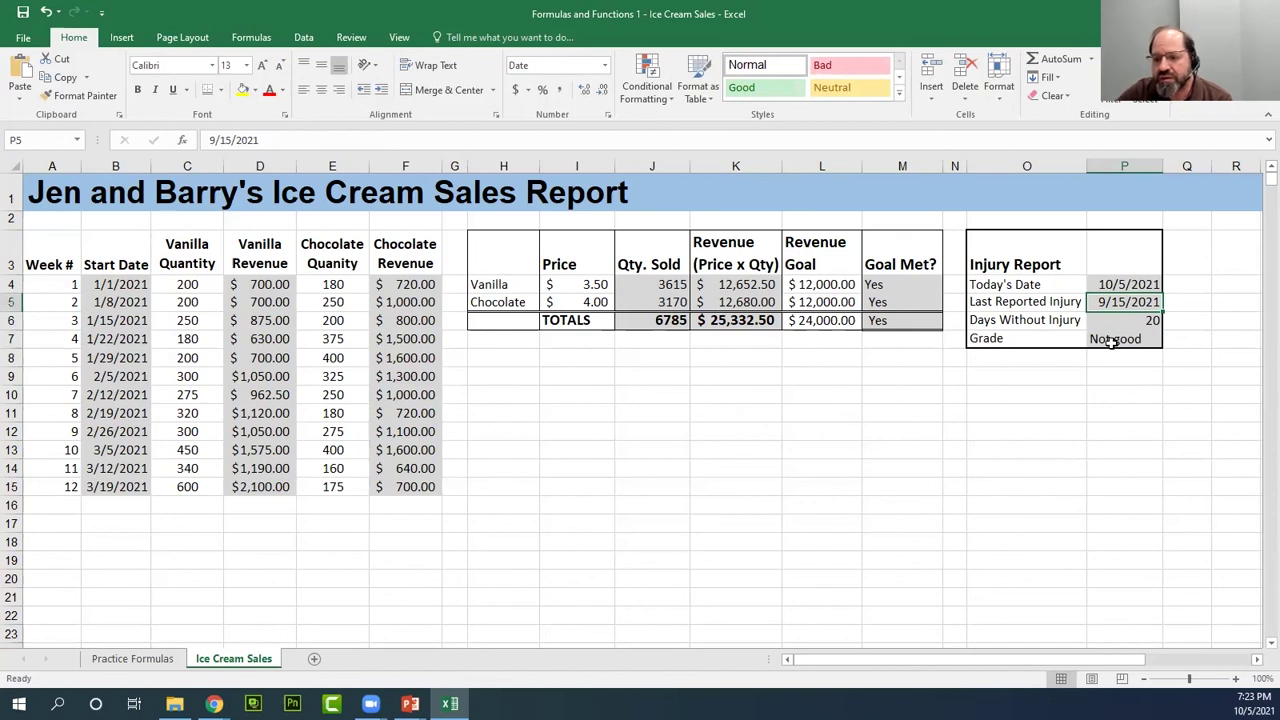
left_click(1112, 341)
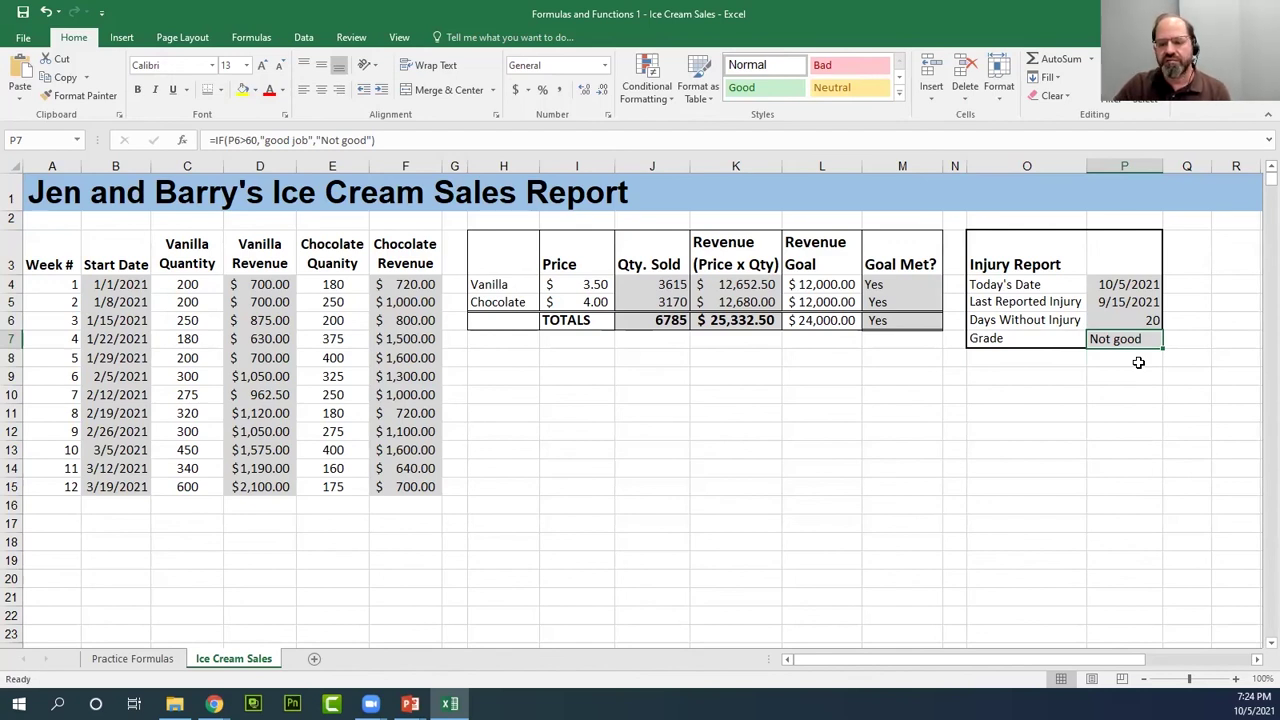
left_click(1108, 359)
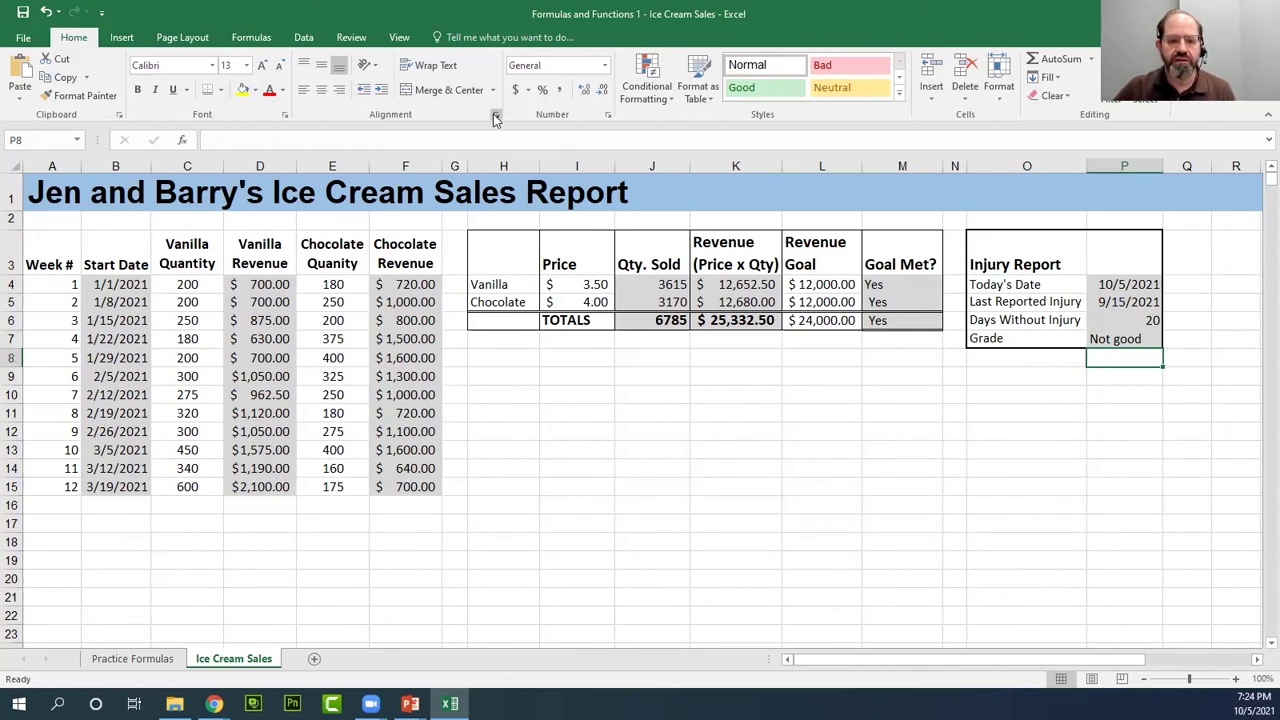
left_click(181, 140)
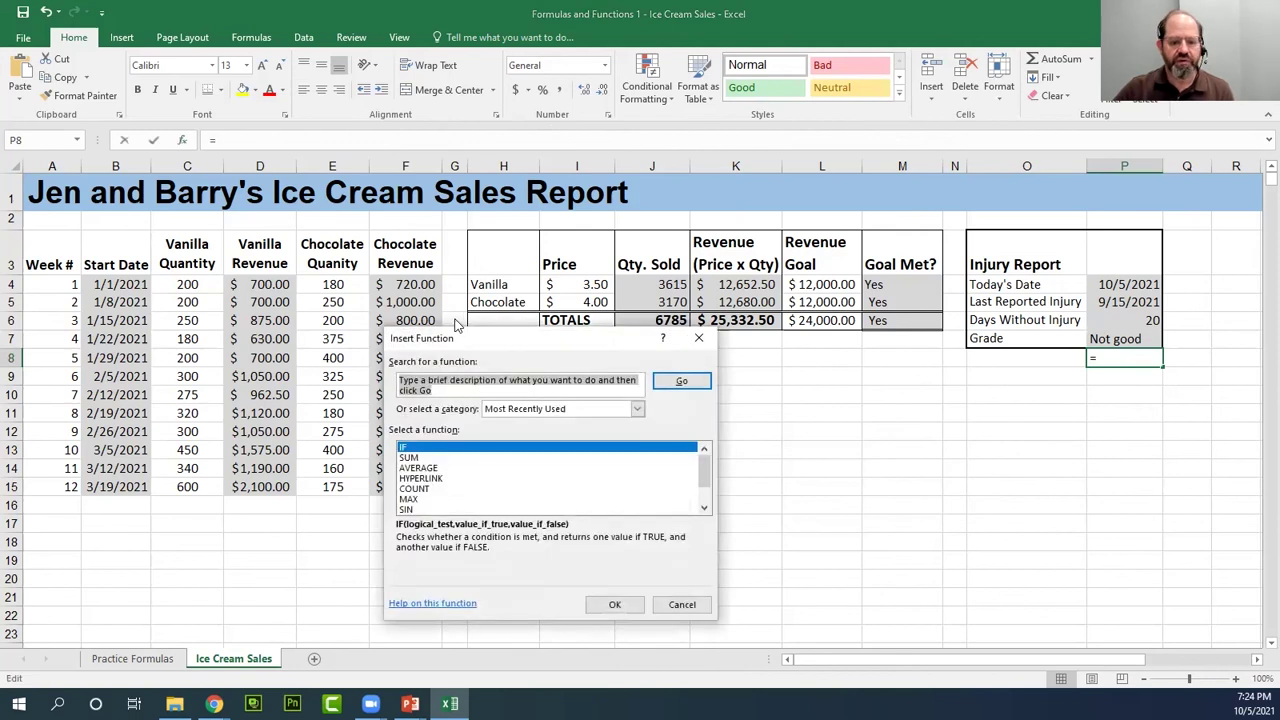
left_click(475, 382)
type("if")
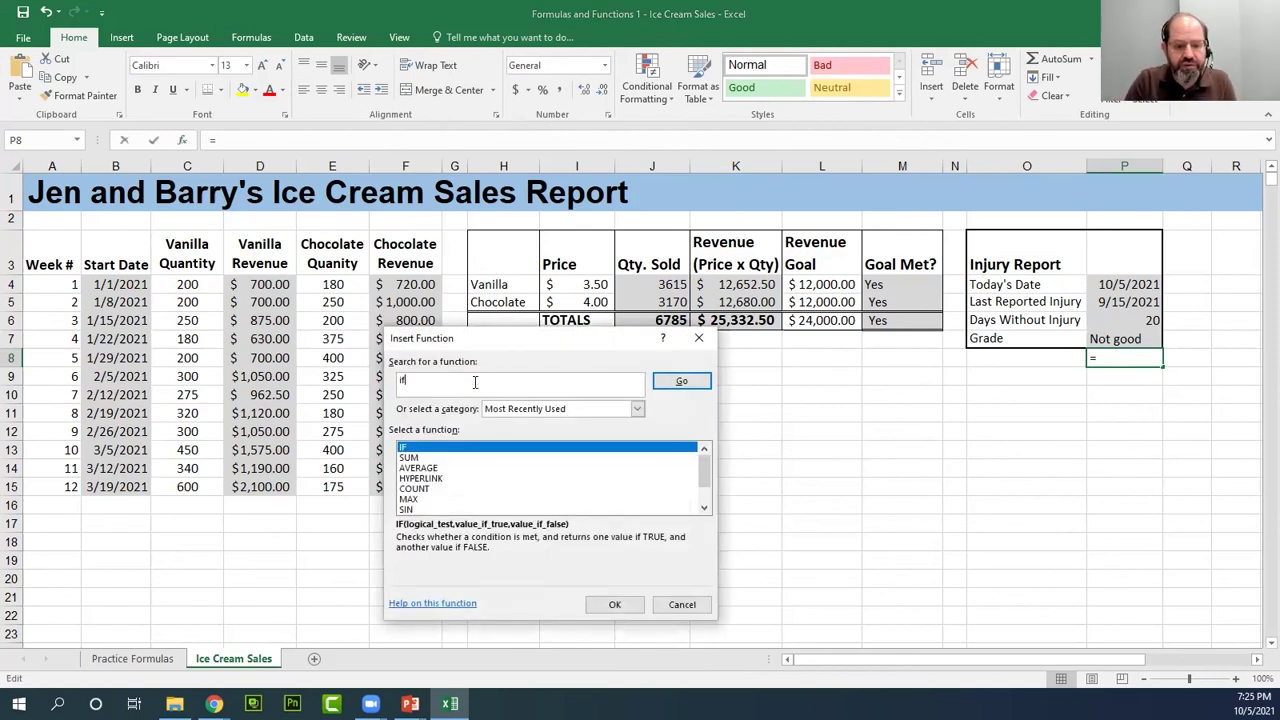
type("s")
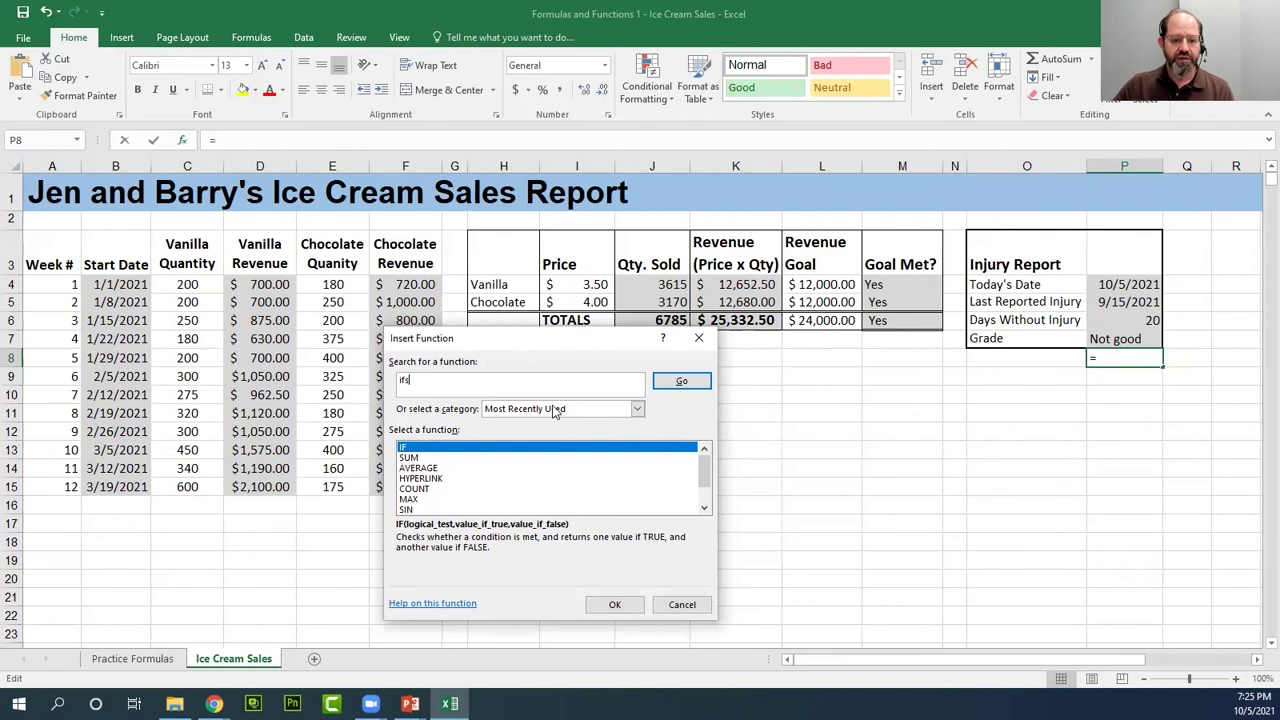
key("BackSpace")
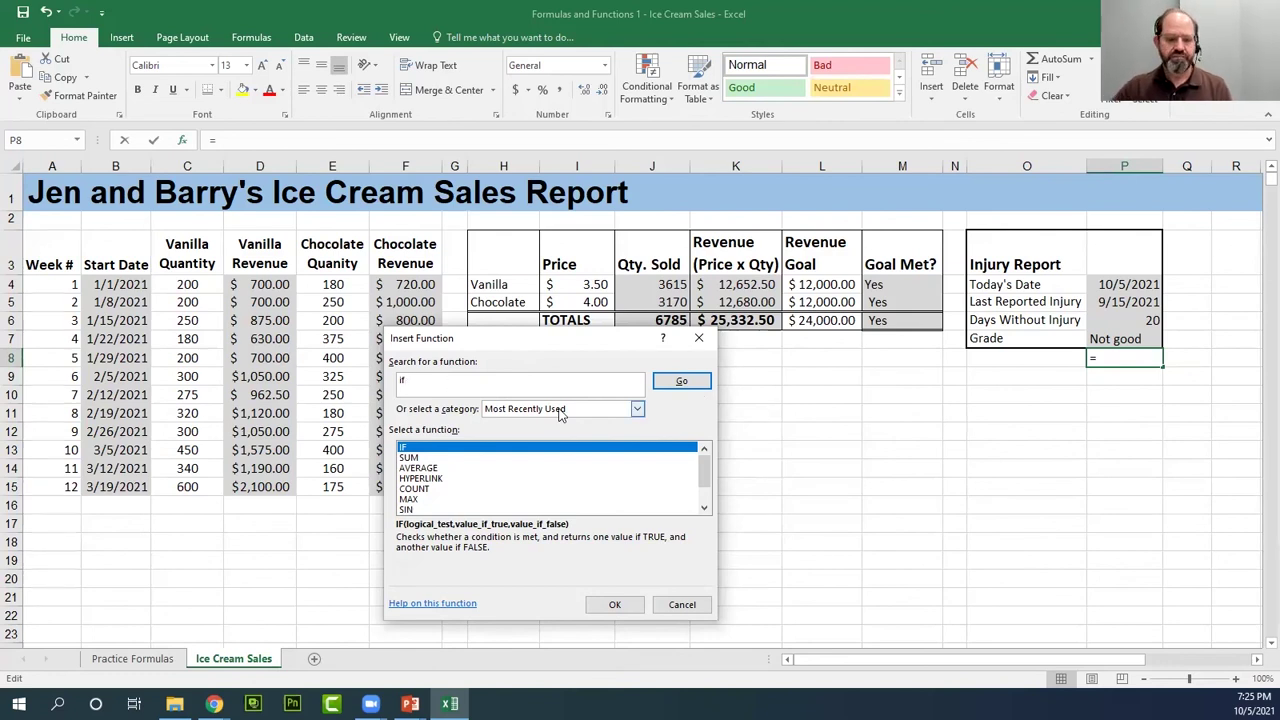
left_click(621, 603)
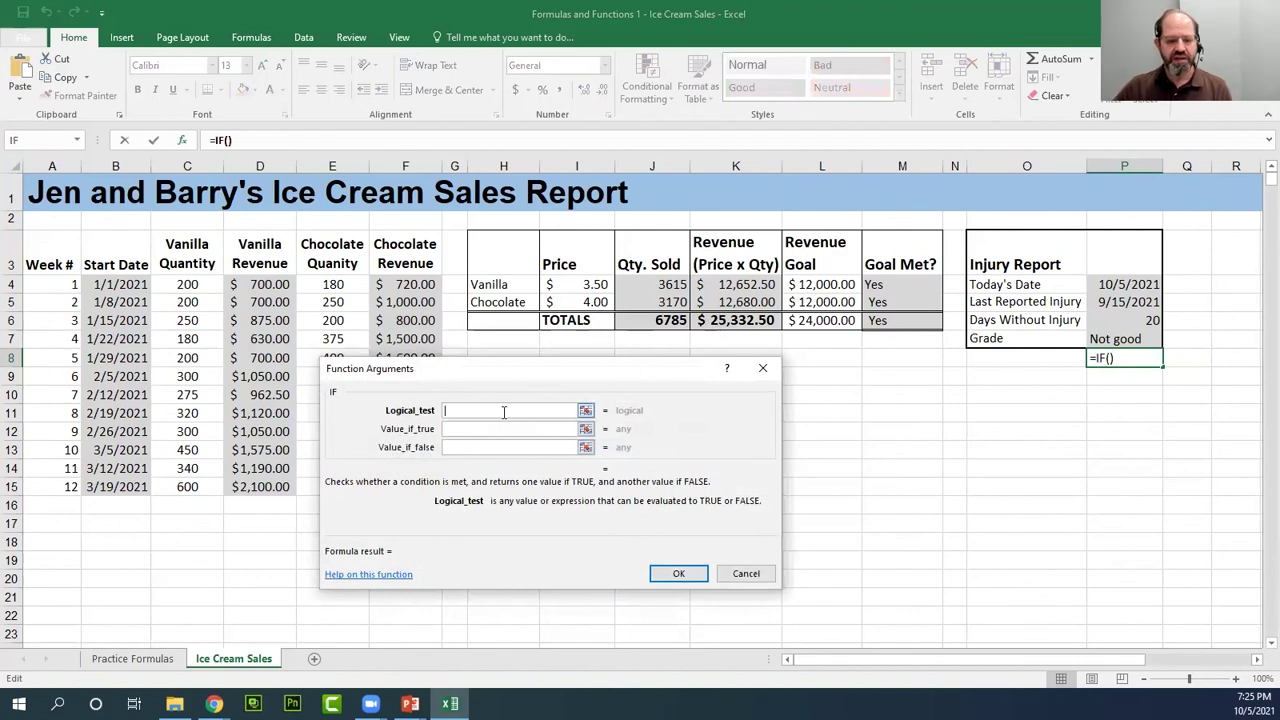
left_click(1110, 357)
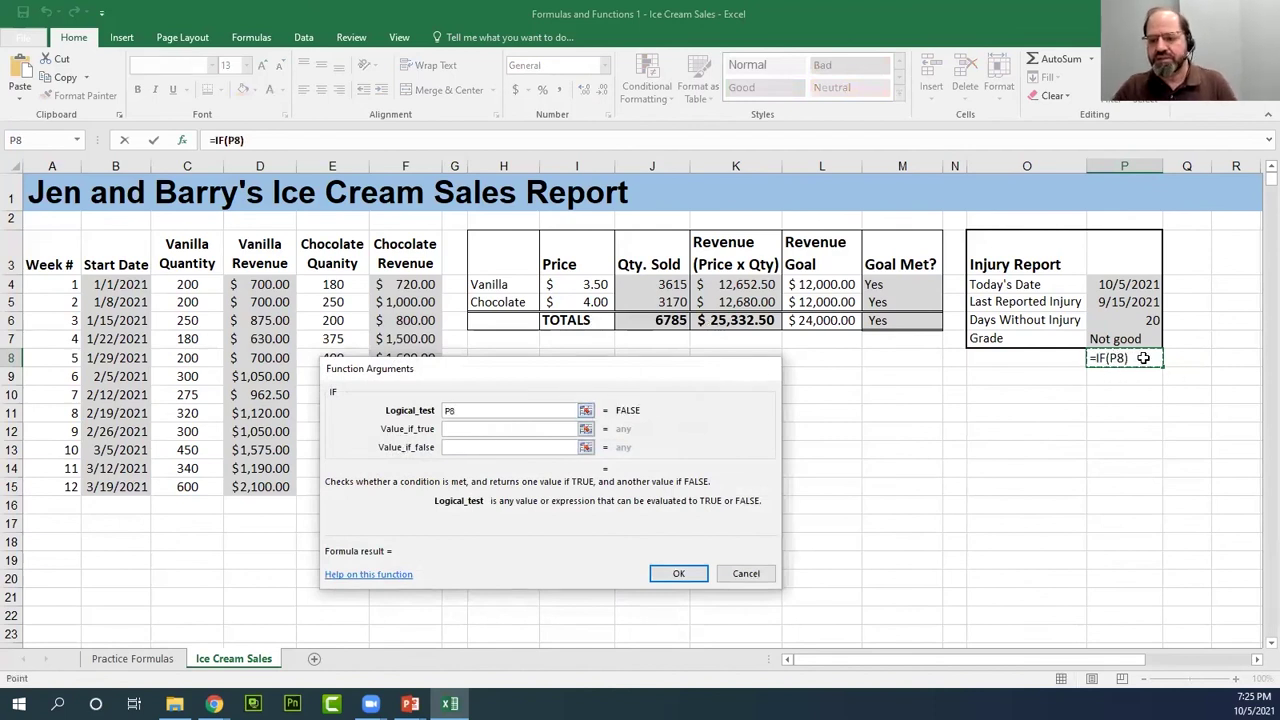
key("Escape")
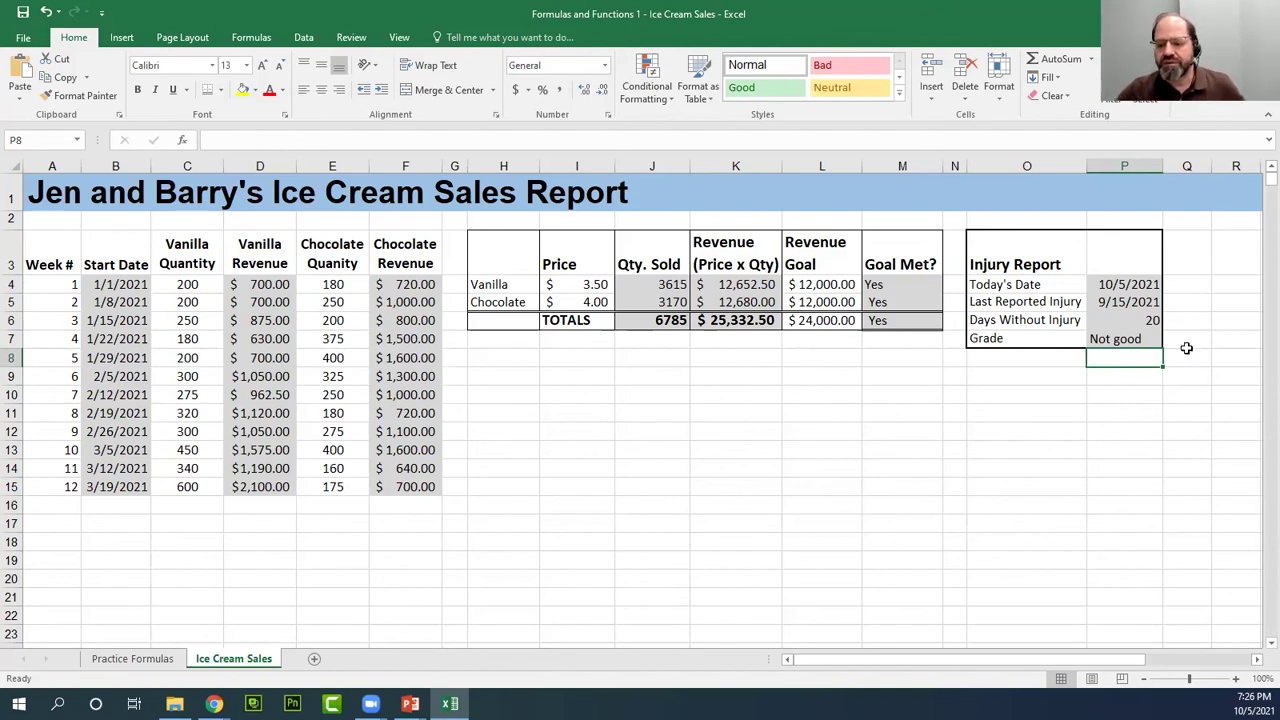
- Review the arguments of the Grade cell's IF formula in P7
double_click(1137, 338)
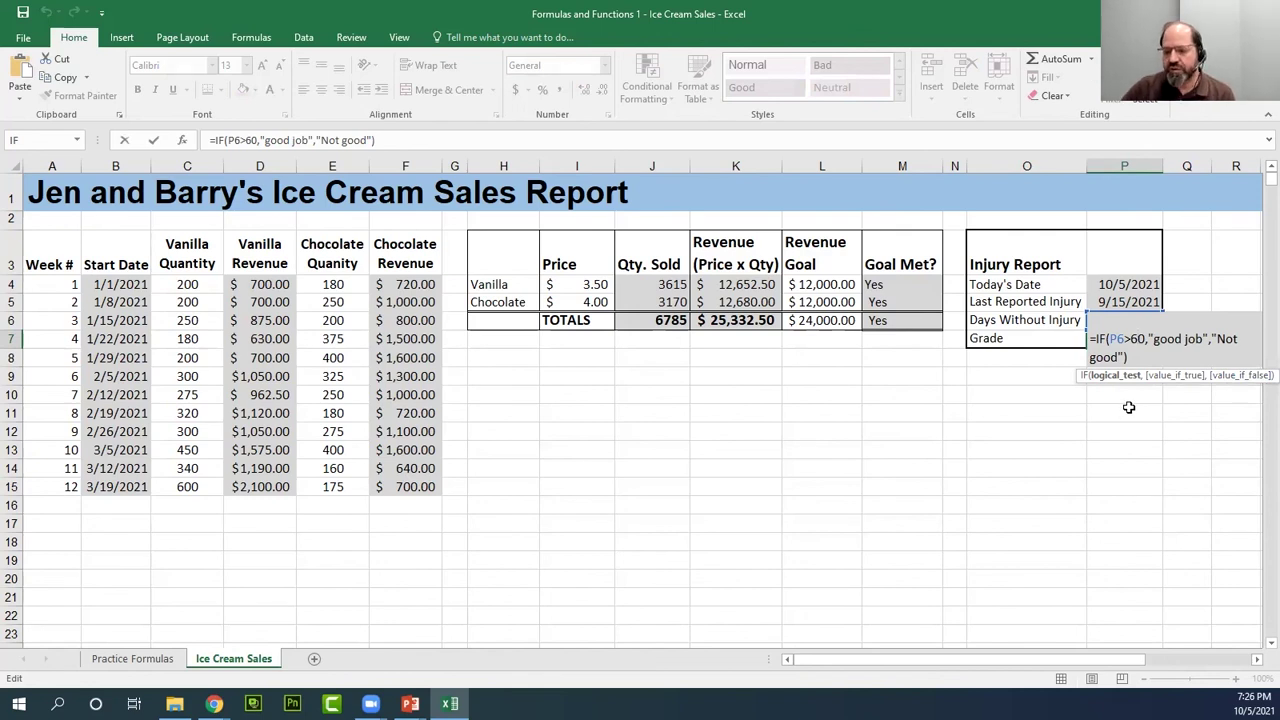
key("Return")
left_click(1138, 339)
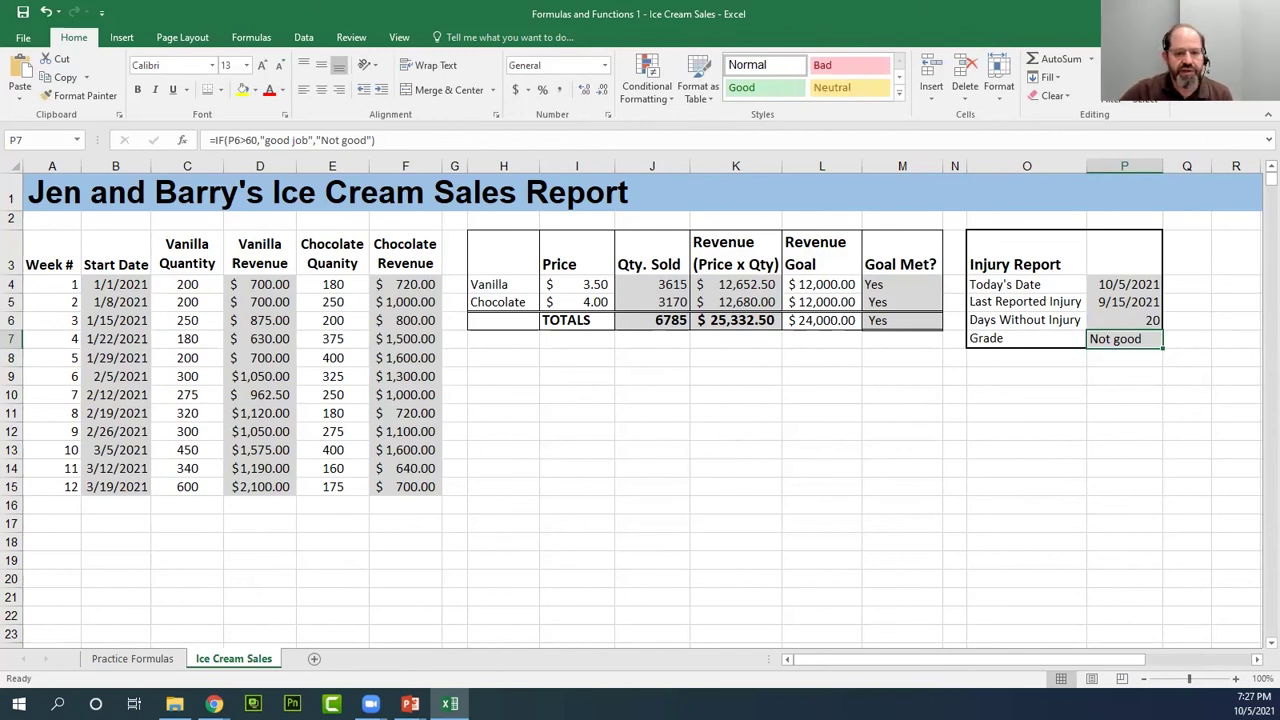
- Switch to the running PowerPoint slide show and advance from the Logical Functions slide to the Excel Shortcuts slide
left_click(410, 704)
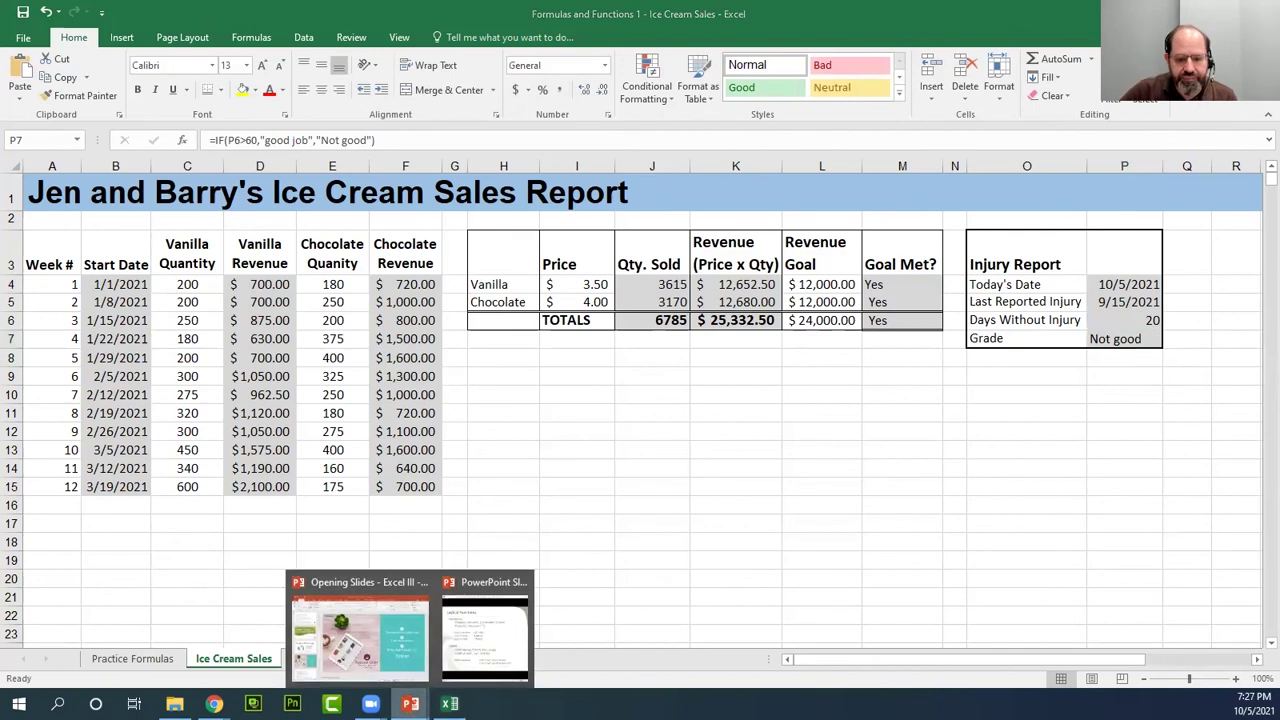
left_click(485, 635)
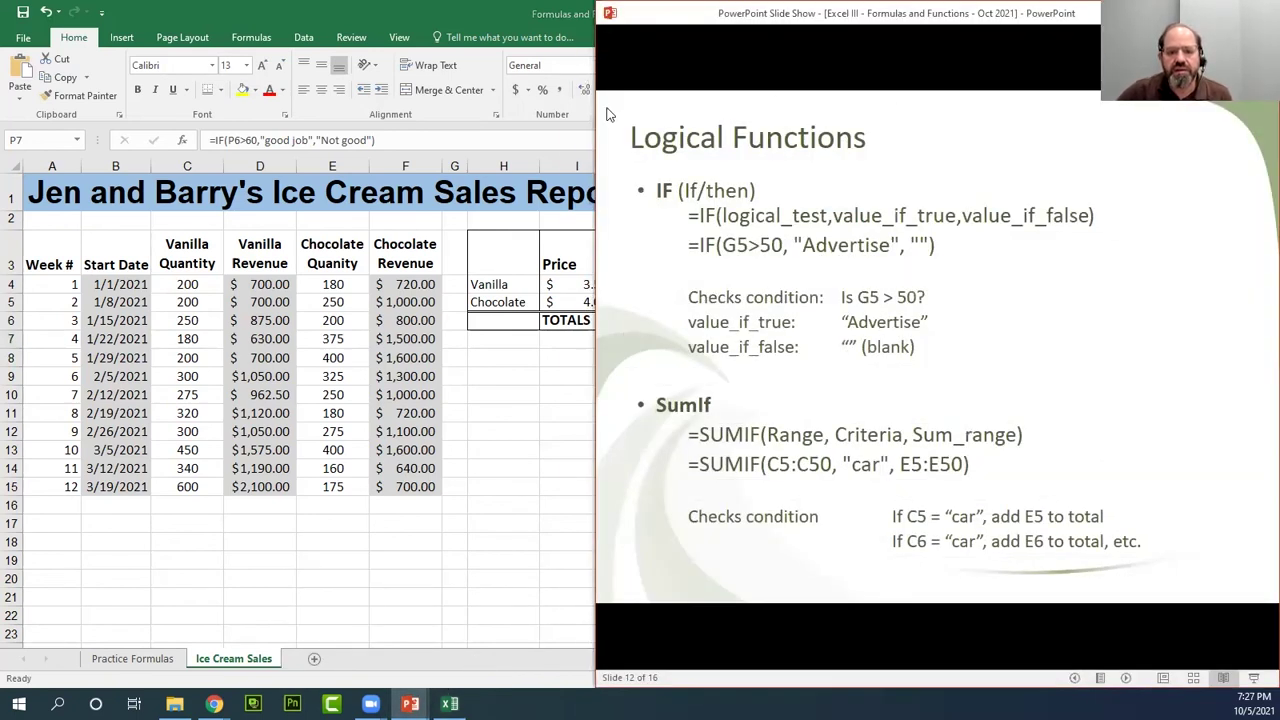
left_click(779, 391)
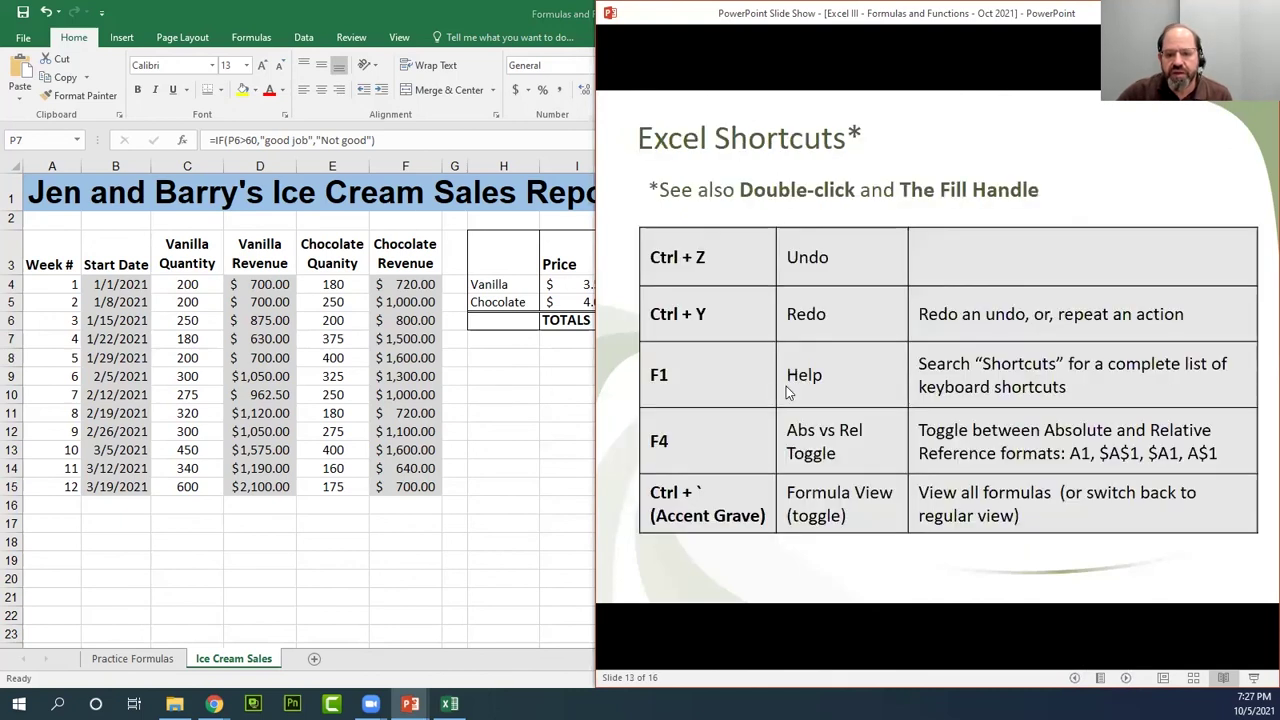